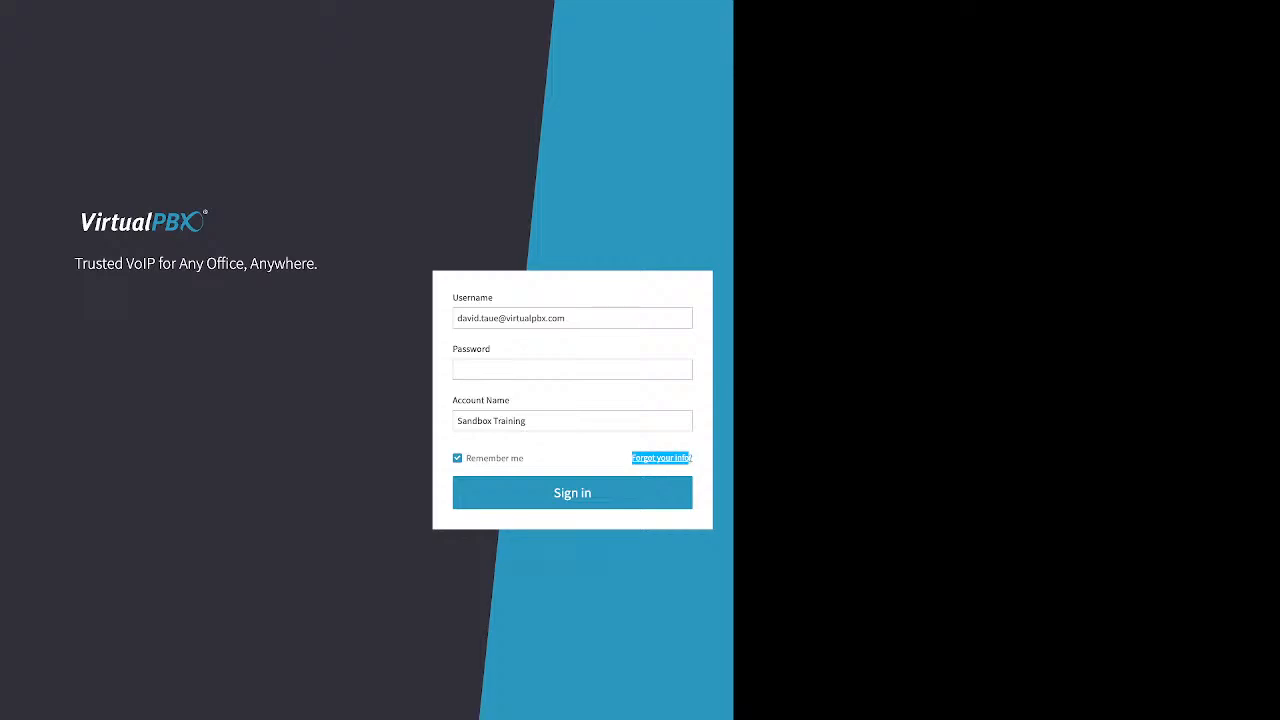
Step: Sign in to the Sandbox Training account by entering the account password
left_click(661, 458)
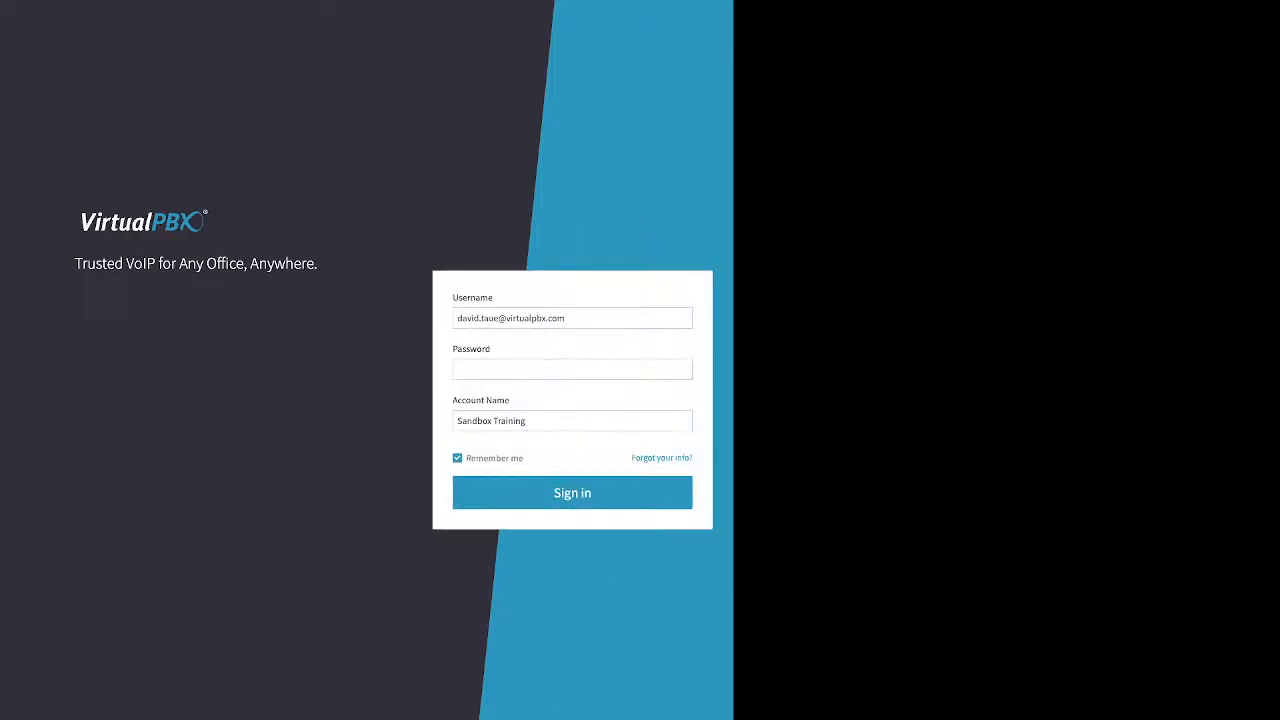
left_click(572, 370)
type("*****")
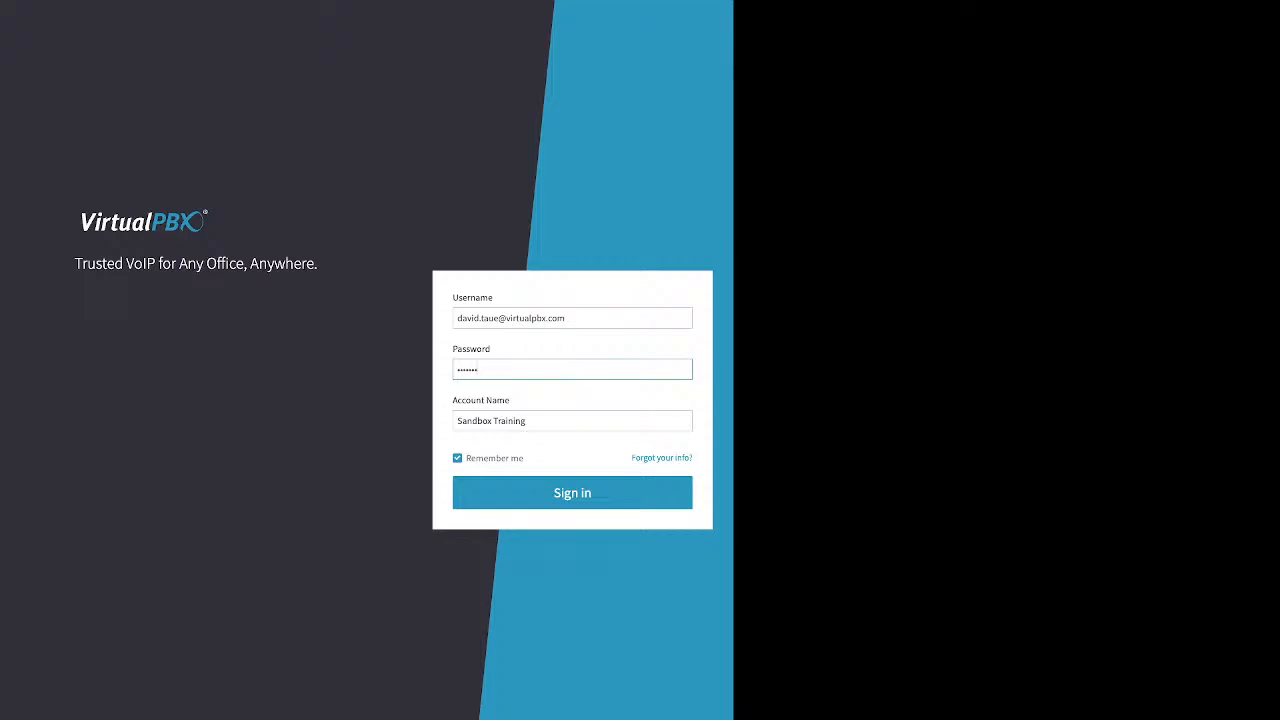
double_click(572, 493)
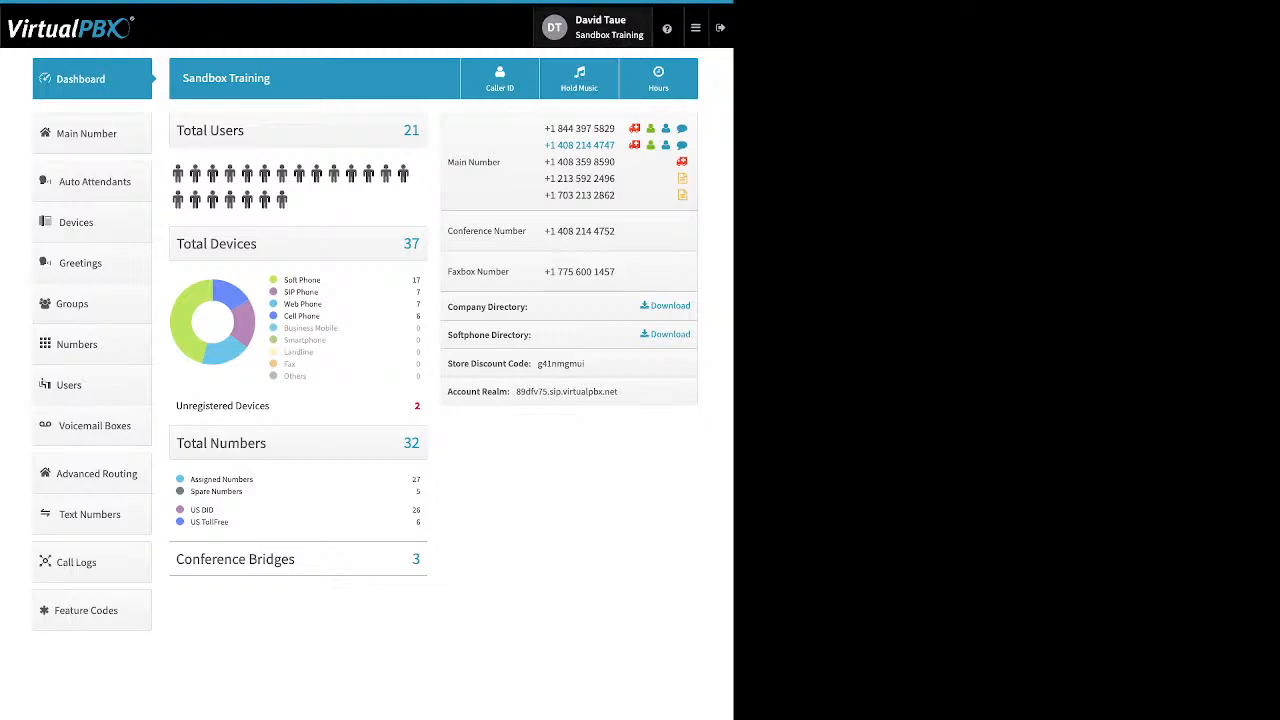
Step: Open the user settings and expand the password change form, then close it without saving
left_click(593, 27)
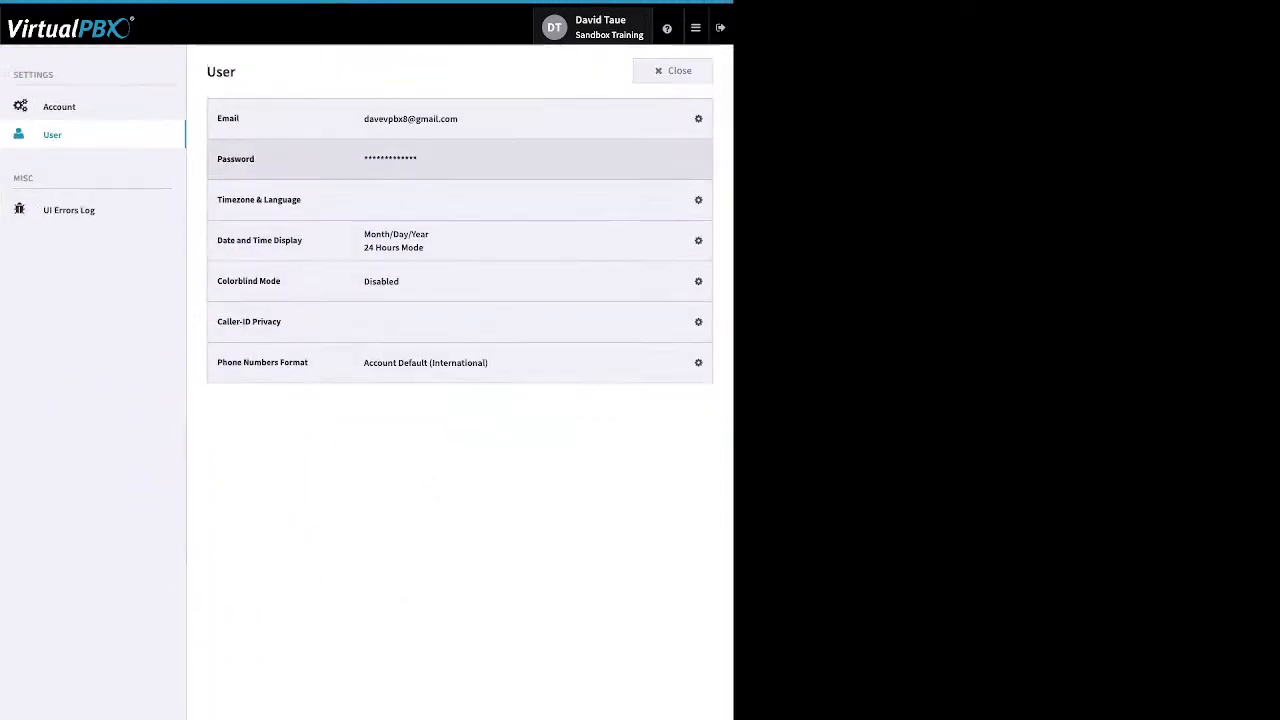
left_click(690, 159)
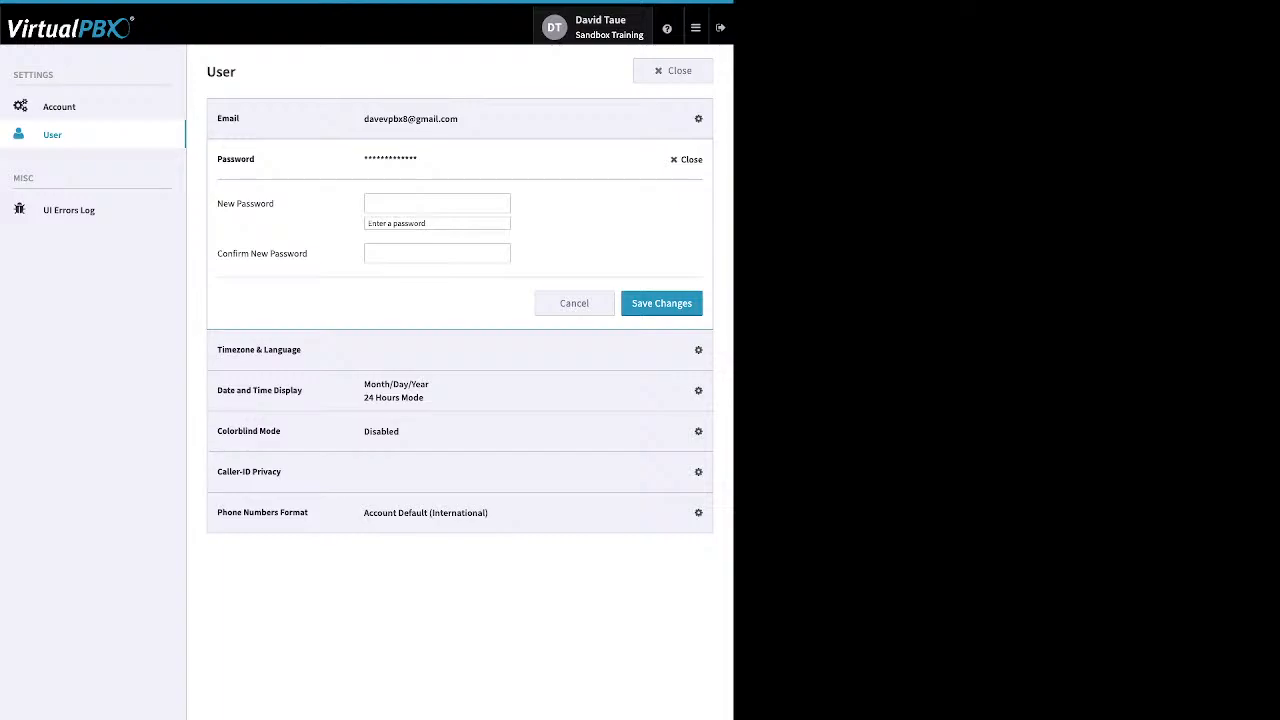
left_click(687, 160)
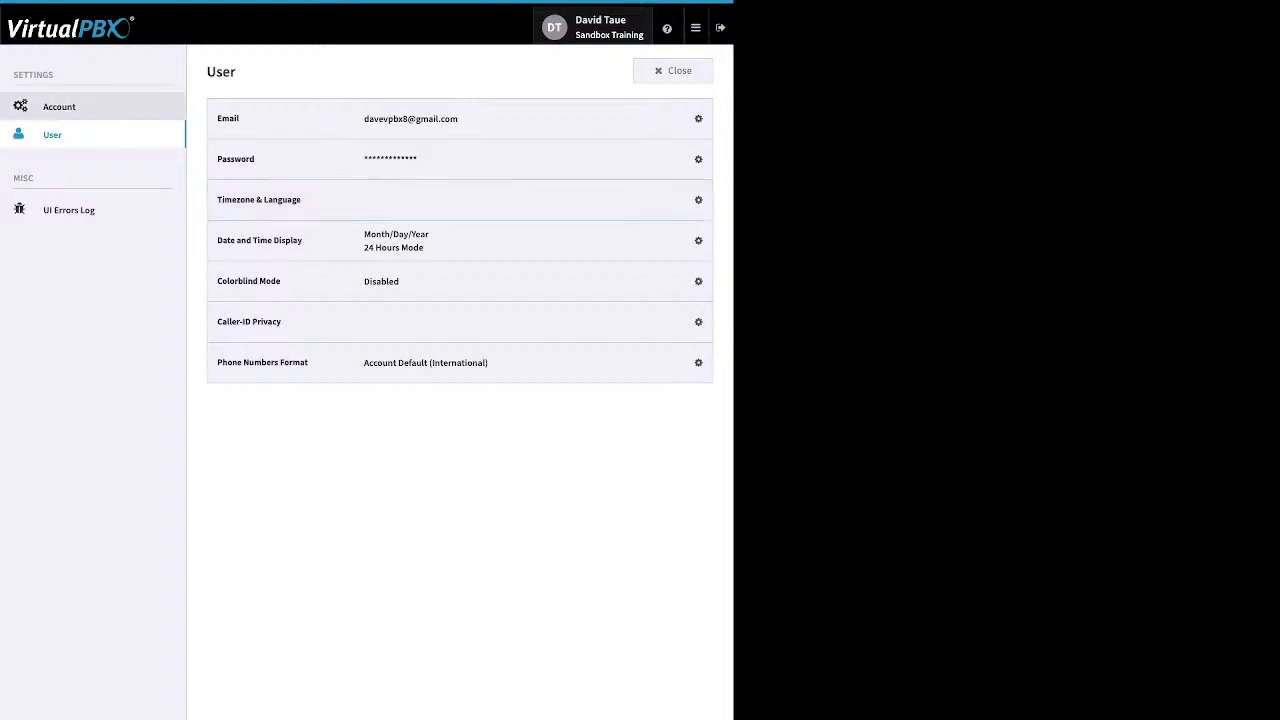
Step: Review the account timezone and language settings, return to the user page, and close the settings
left_click(59, 106)
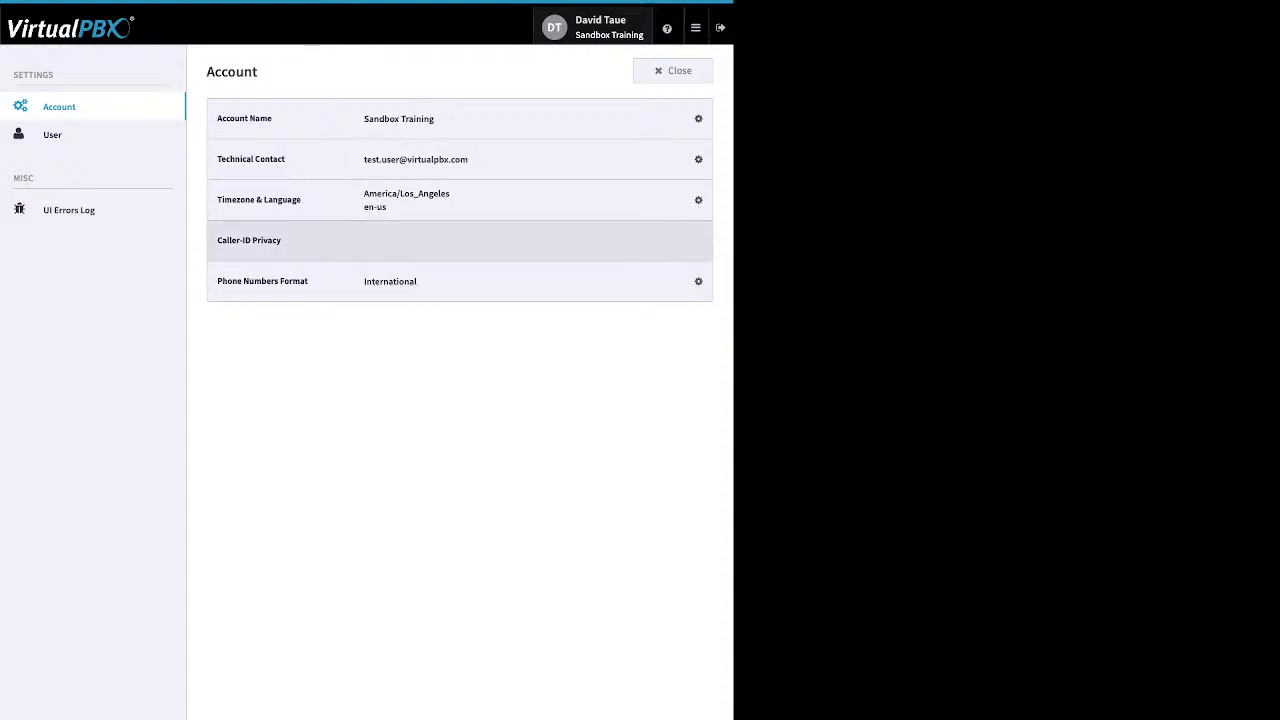
left_click(690, 200)
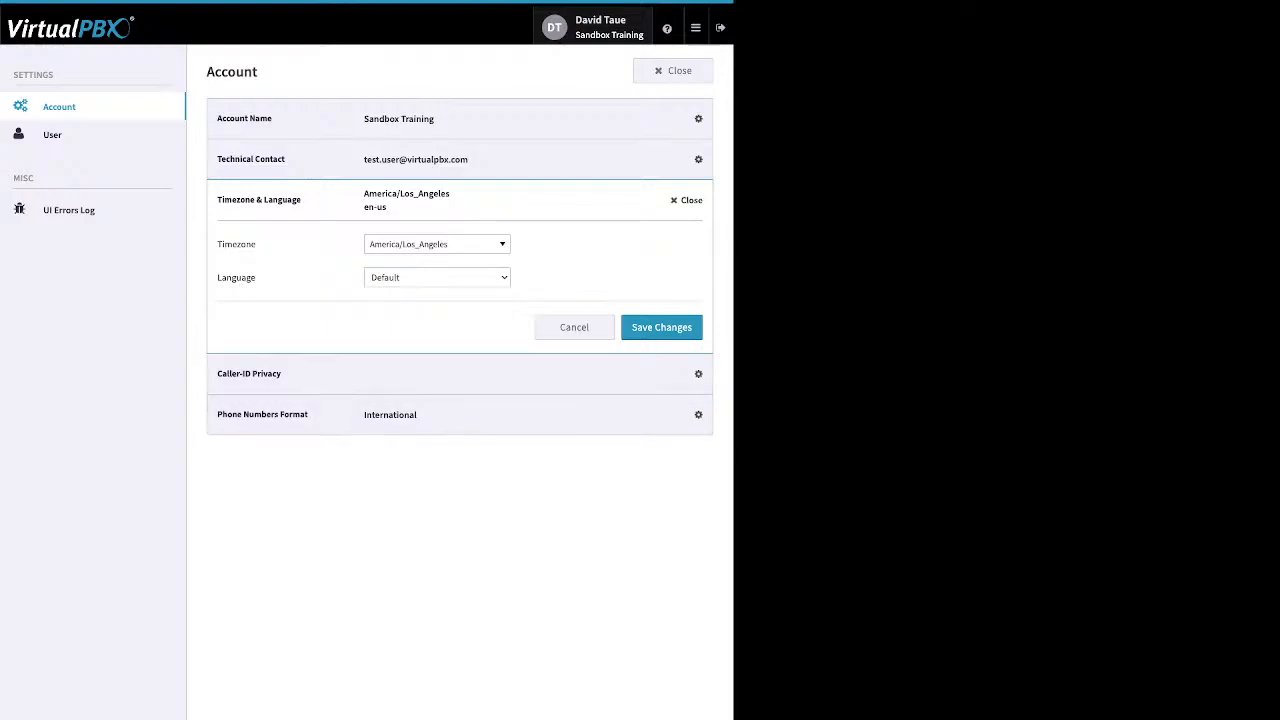
left_click(688, 200)
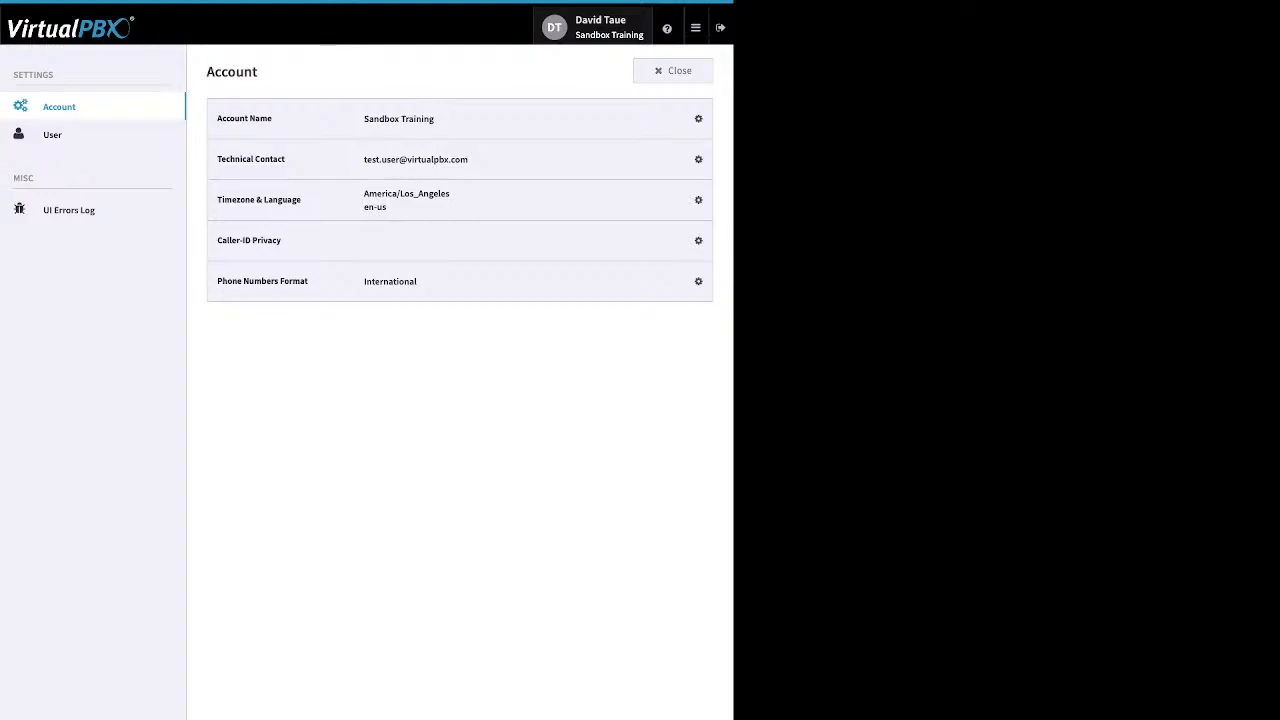
left_click(53, 135)
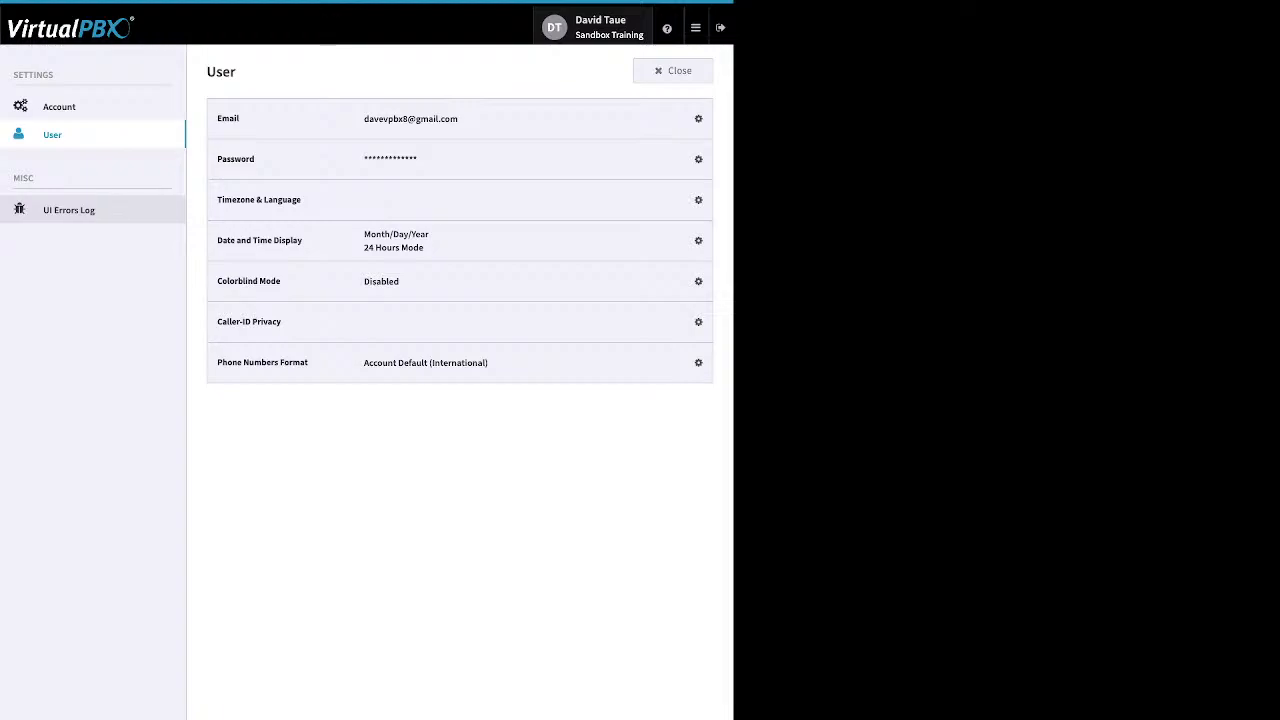
left_click(673, 71)
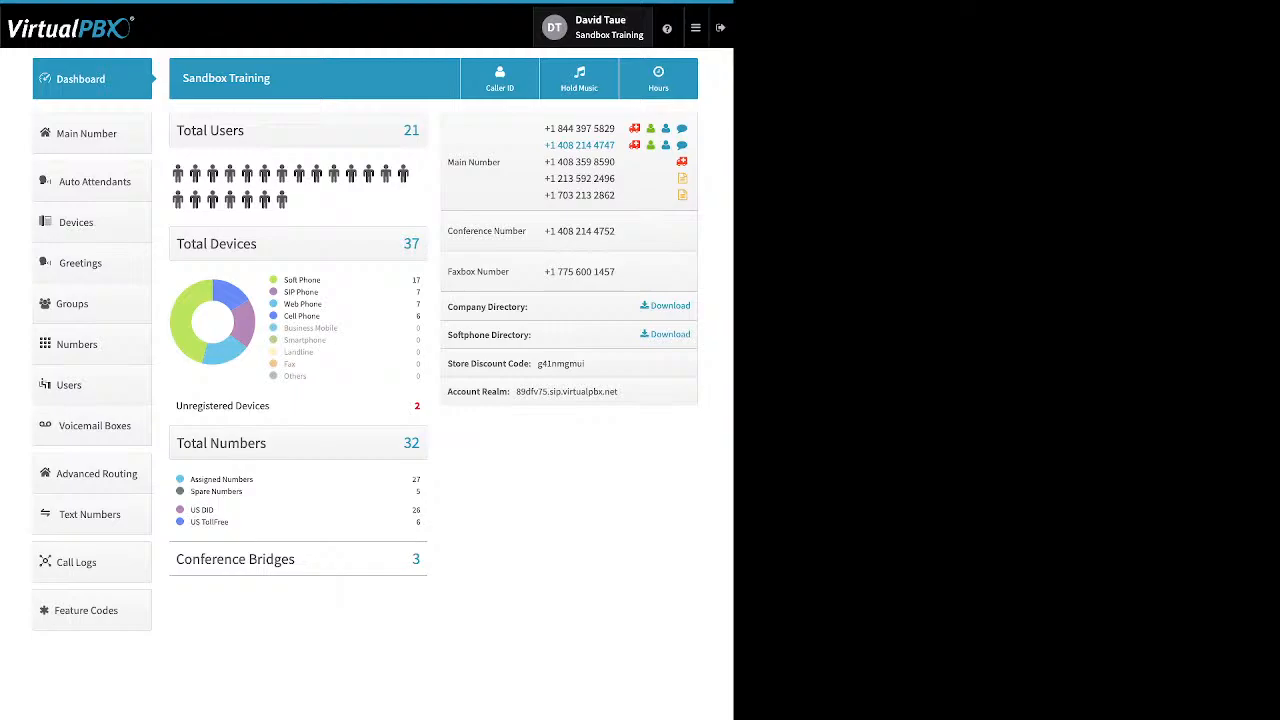
Step: Examine the dashboard's help menu, device type breakdown, unregistered devices, number totals and conference bridges
mouse_move(667, 28)
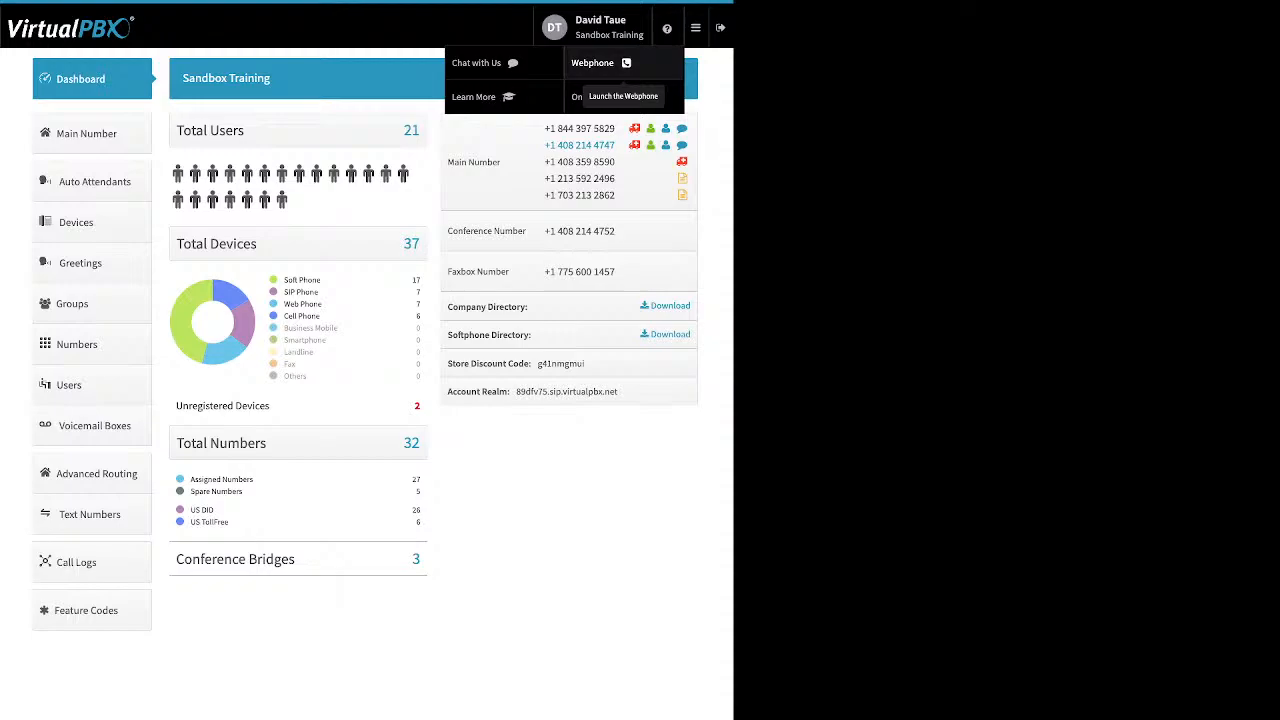
mouse_move(696, 28)
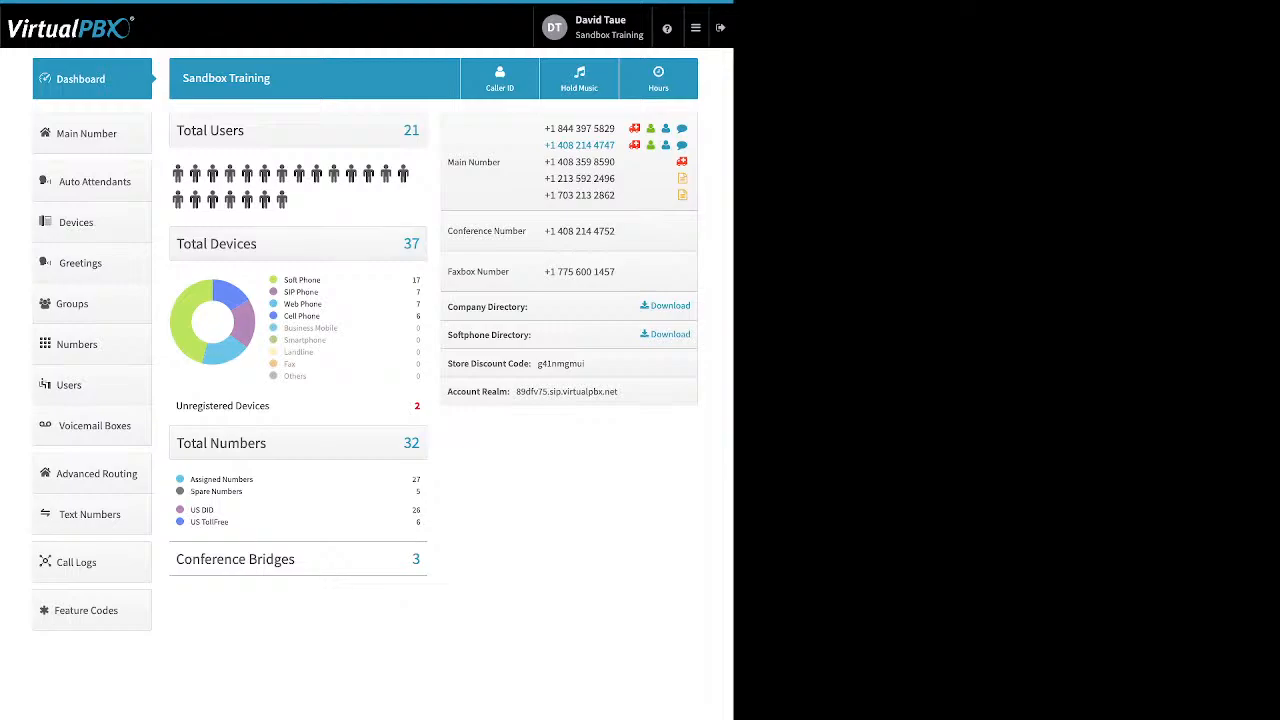
left_click_drag(322, 280, 284, 280)
left_click_drag(319, 292, 284, 292)
left_click_drag(322, 304, 290, 304)
left_click(321, 316)
left_click_drag(321, 316, 284, 316)
left_click_drag(270, 405, 213, 405)
left_click(241, 406)
left_click_drag(242, 491, 190, 479)
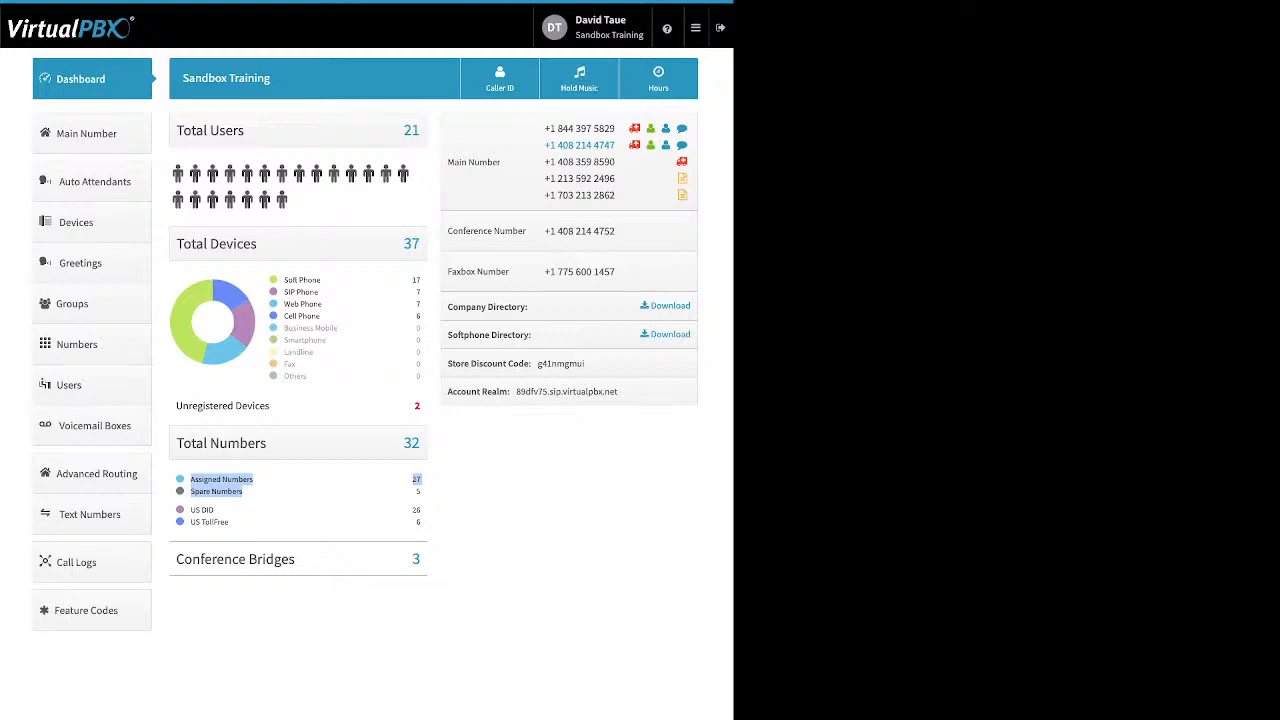
left_click(414, 480)
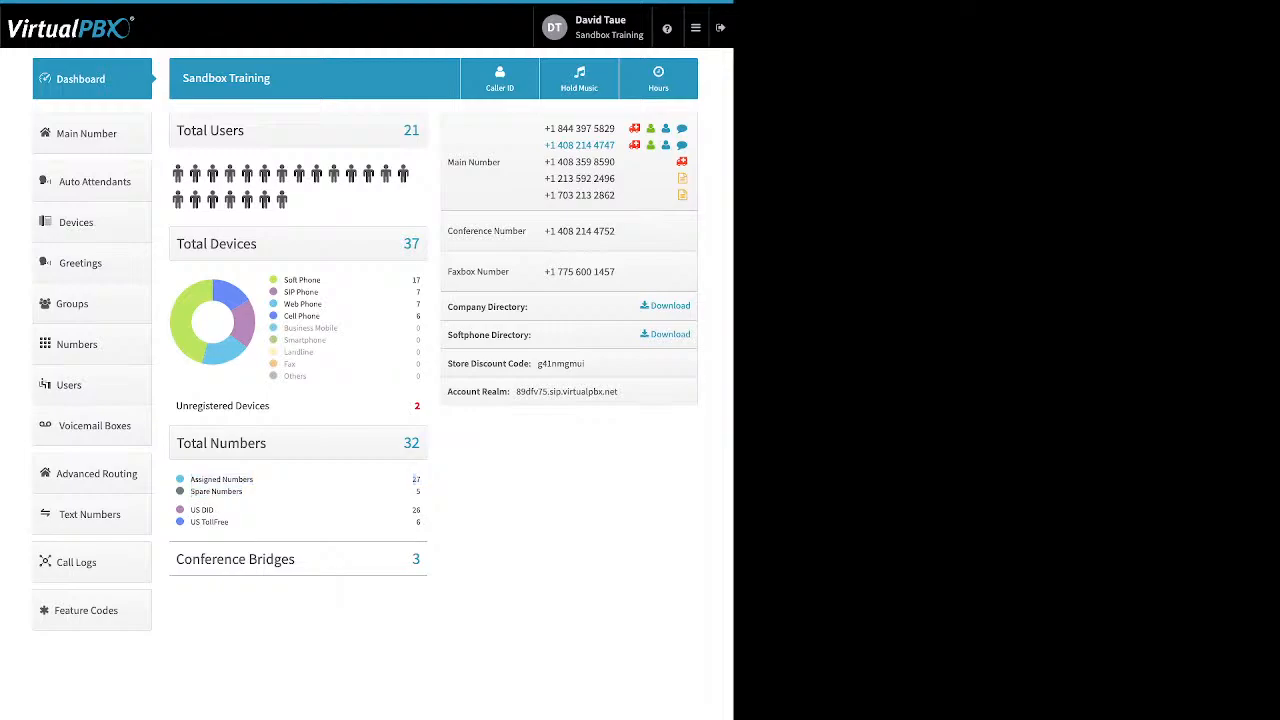
left_click_drag(230, 522, 189, 509)
left_click_drag(296, 560, 224, 560)
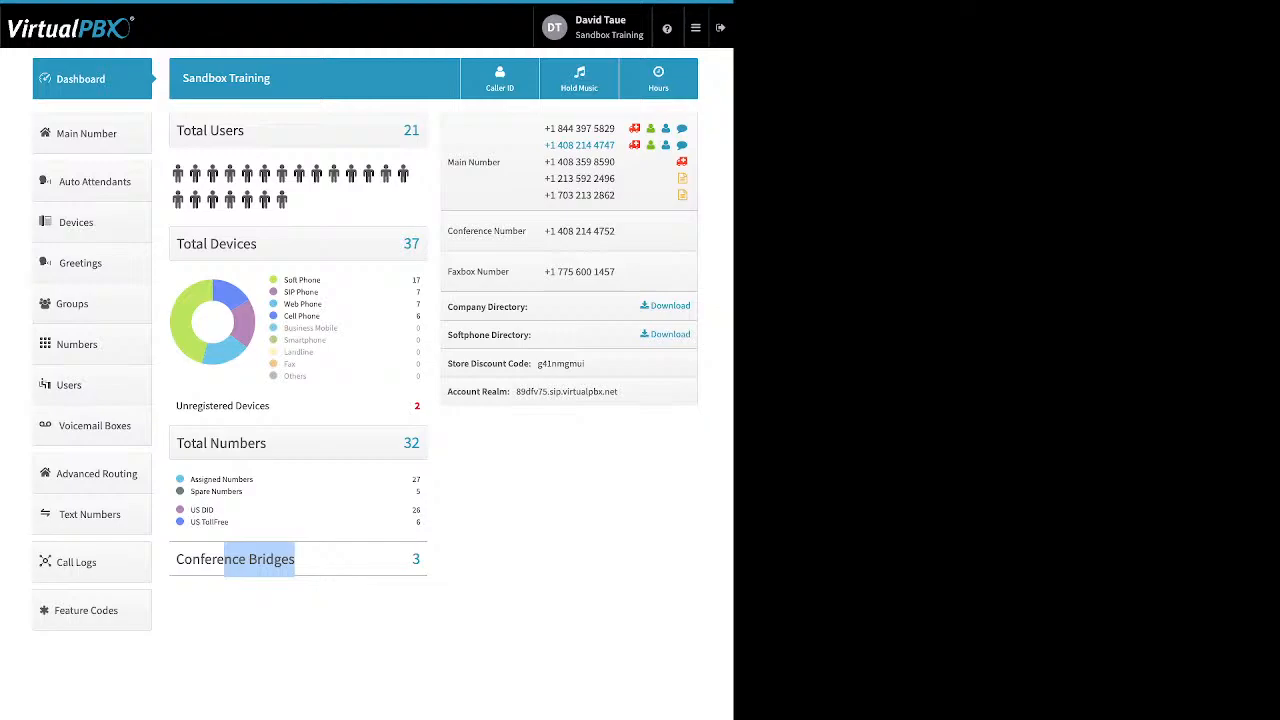
Step: Examine the company and softphone directory downloads, store discount code and account realm on the dashboard
left_click_drag(693, 306, 649, 306)
left_click(670, 306)
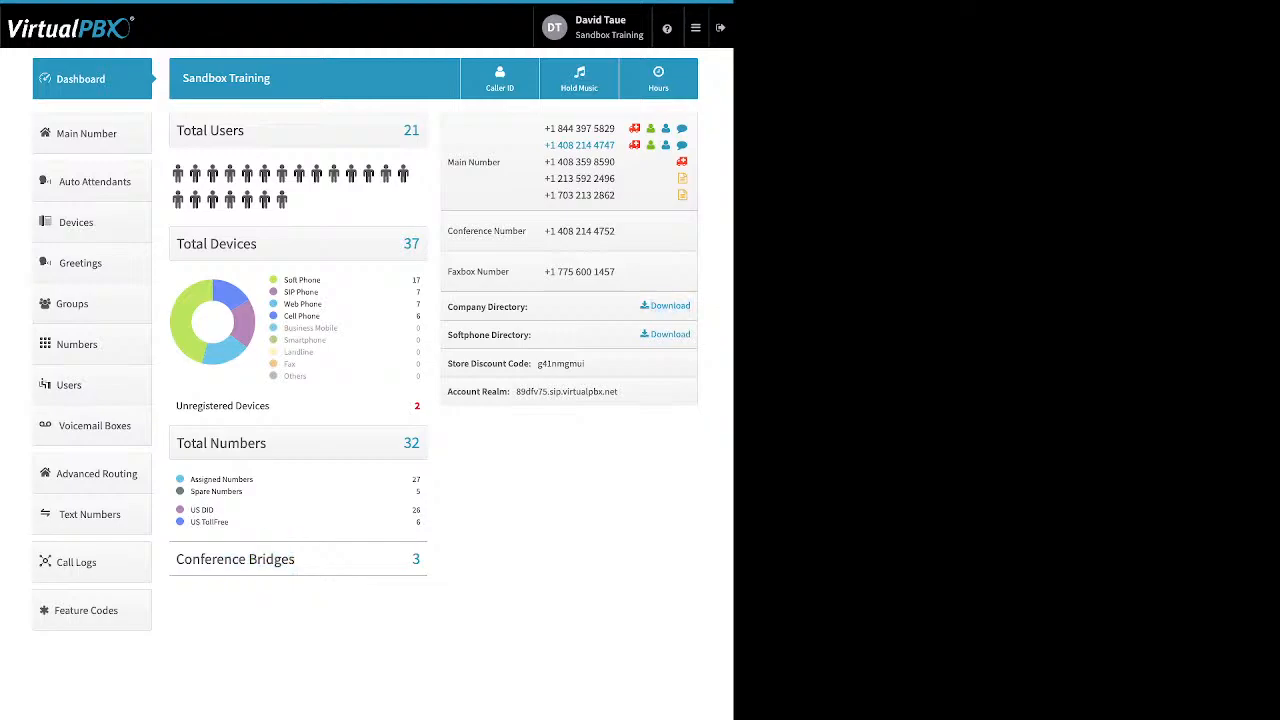
left_click_drag(529, 307, 447, 307)
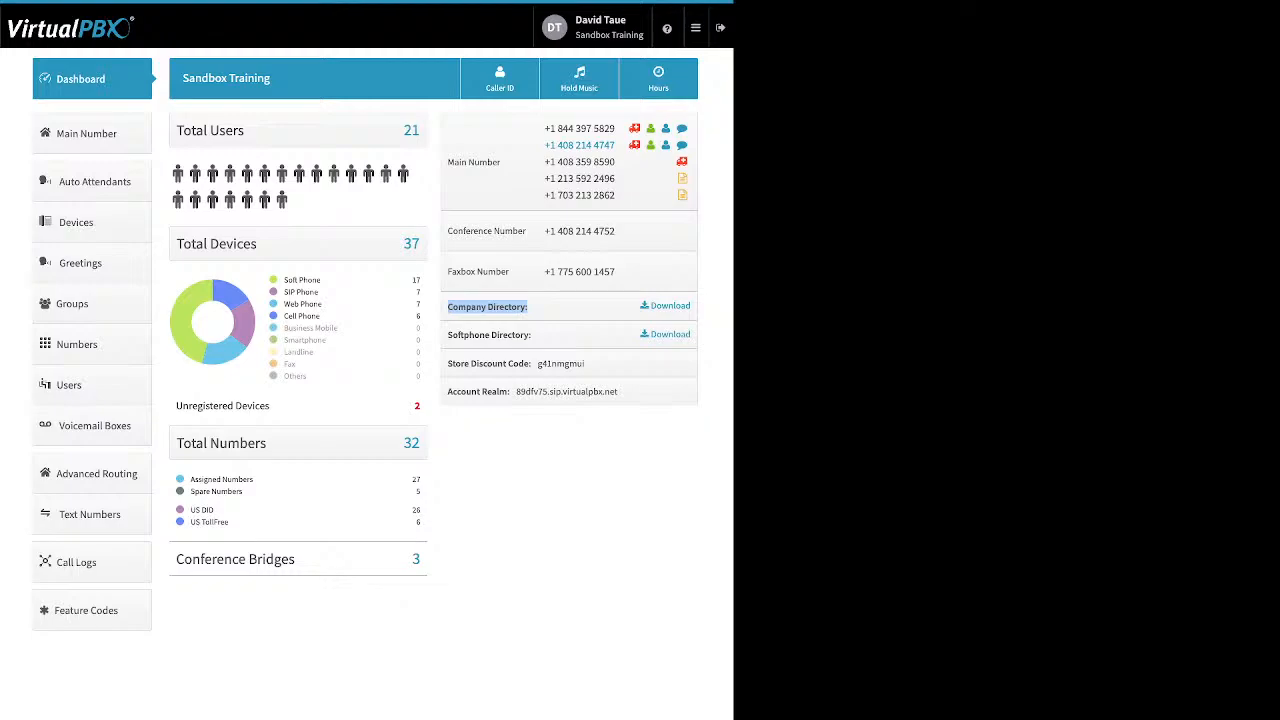
left_click_drag(531, 335, 453, 335)
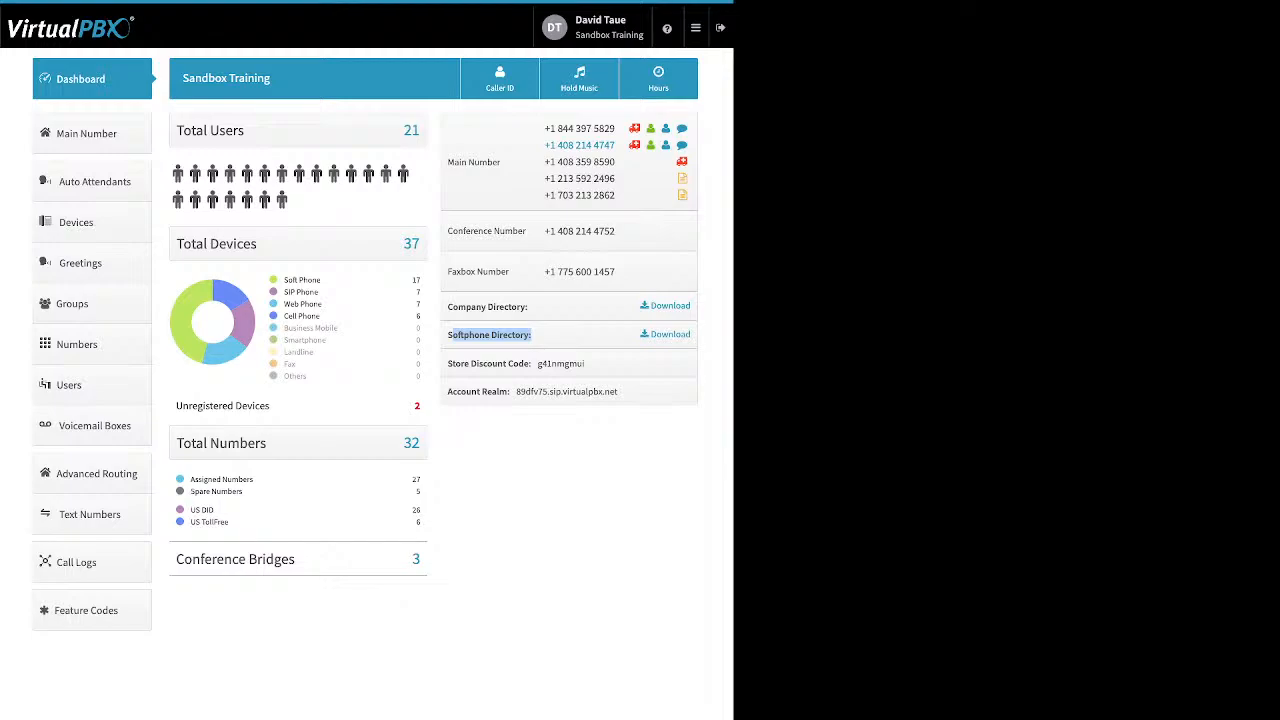
left_click(492, 336)
left_click_drag(447, 363, 584, 363)
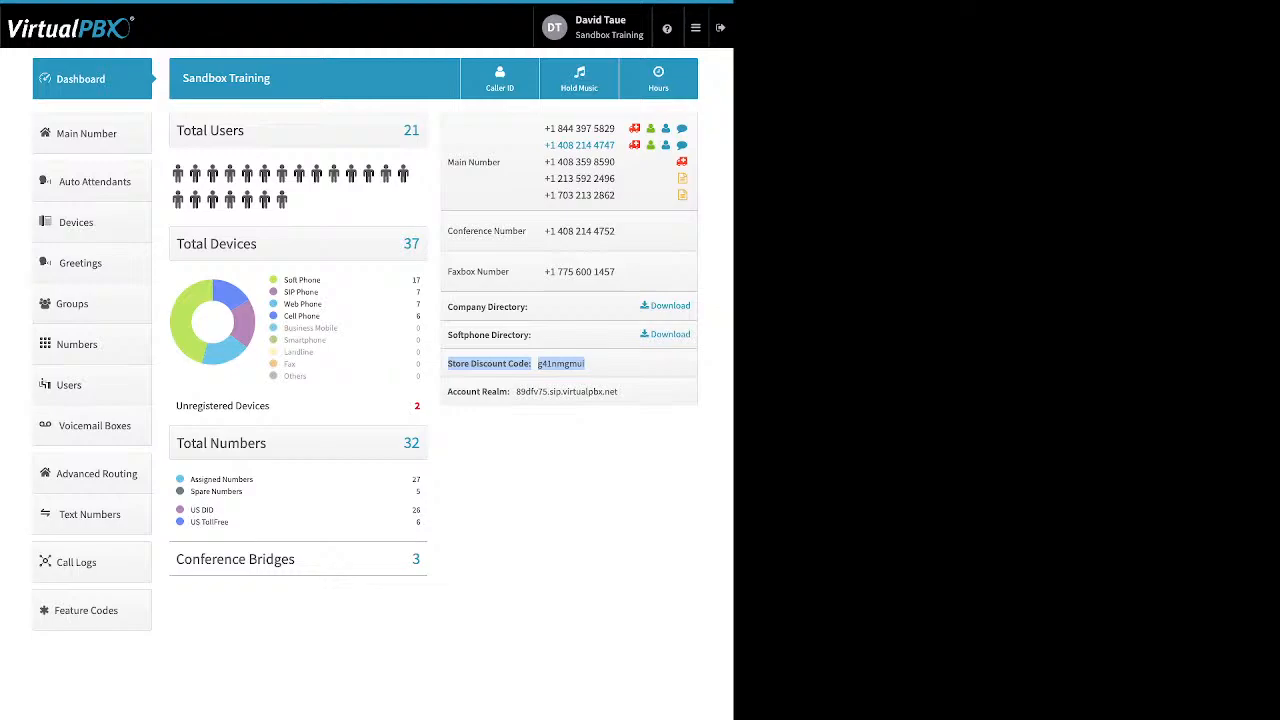
left_click(588, 366)
left_click_drag(448, 392, 619, 392)
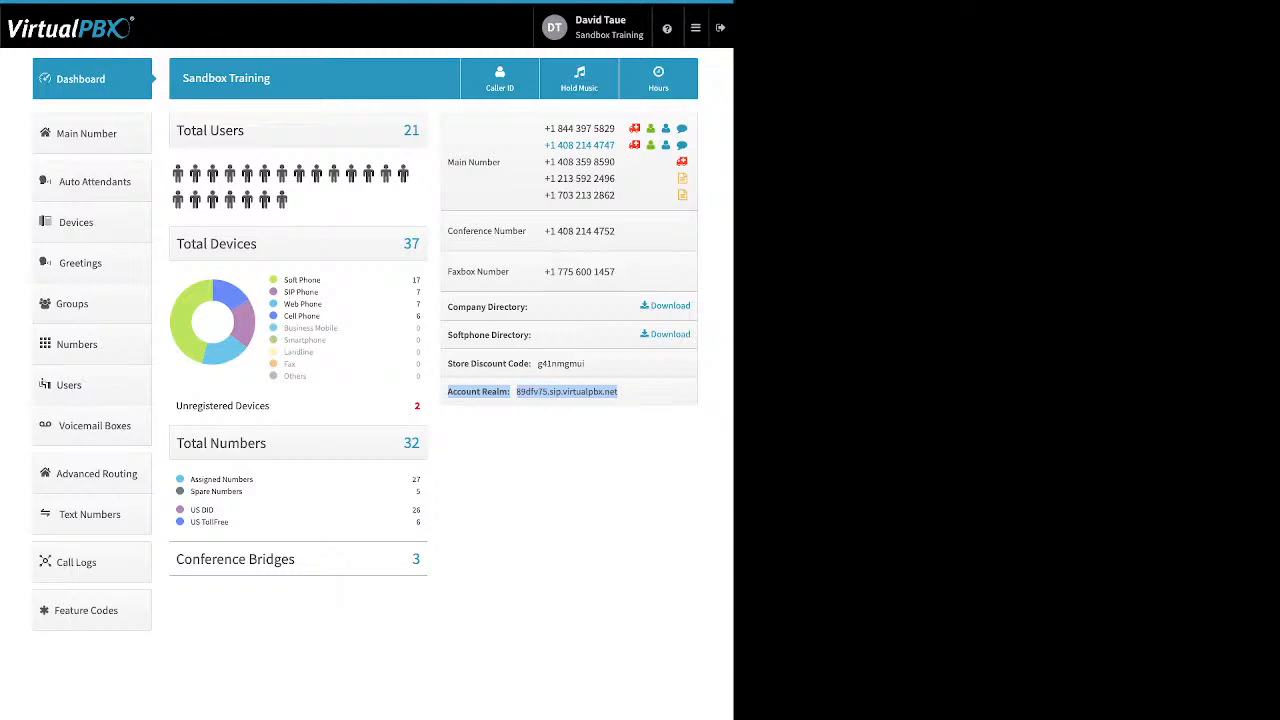
left_click(550, 450)
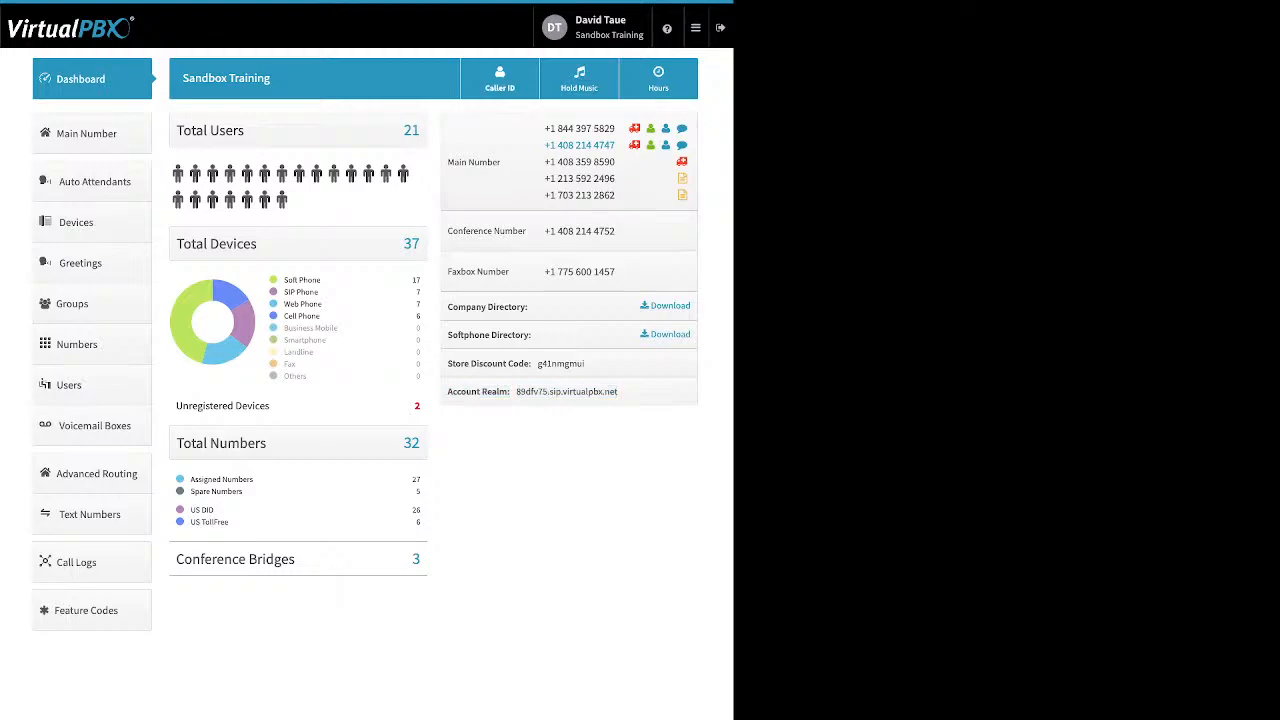
Step: Open the Company Caller ID settings, review the caller ID name and E911 information, and close without saving
left_click(500, 79)
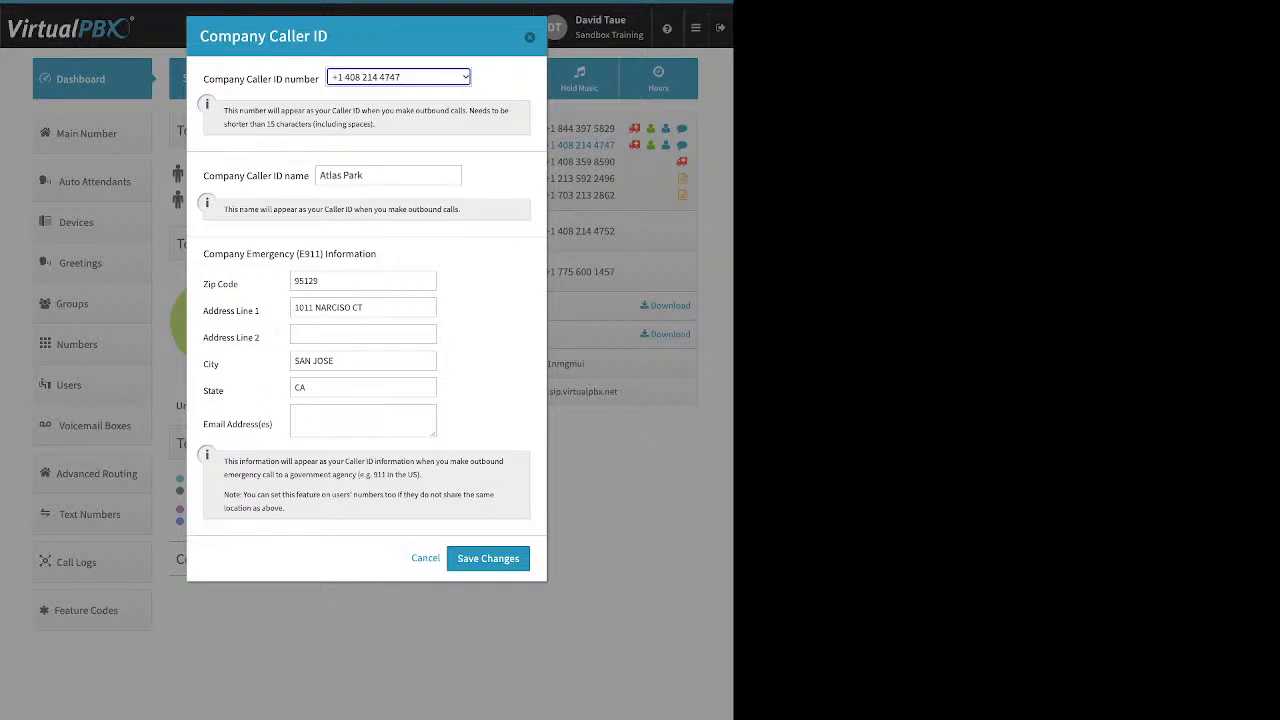
left_click_drag(204, 176, 310, 176)
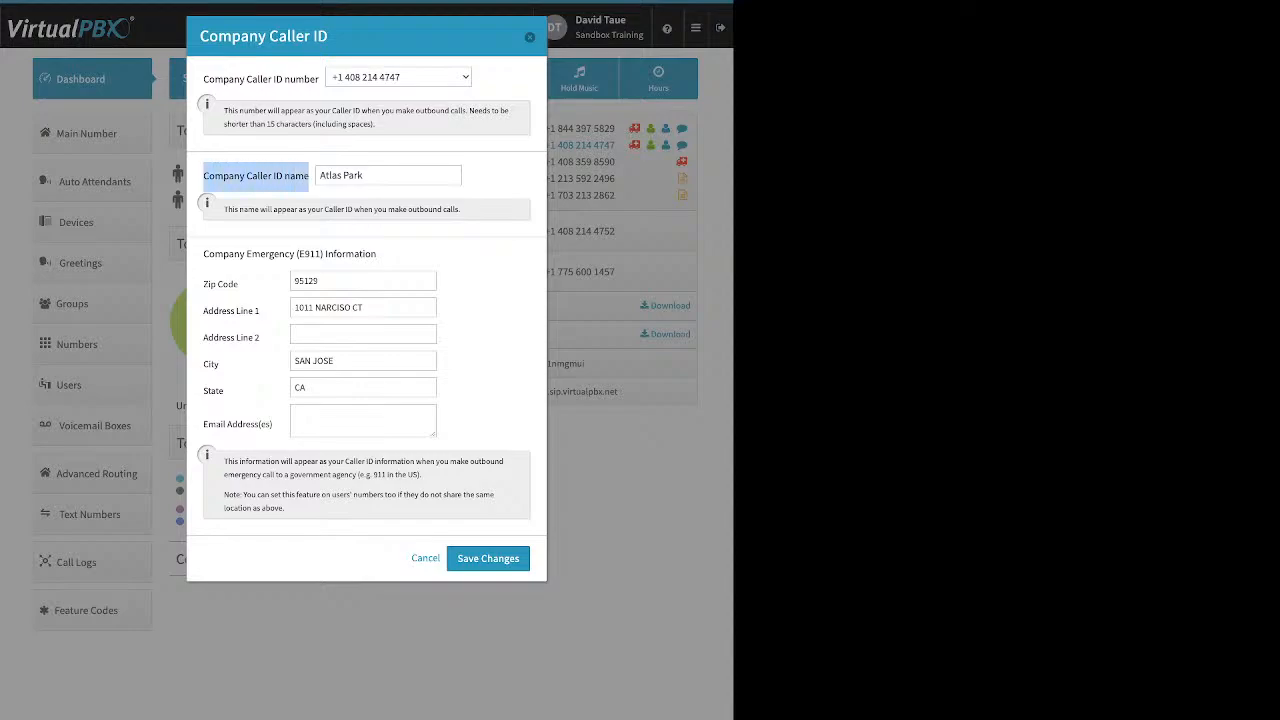
left_click(366, 175)
left_click_drag(365, 175, 319, 175)
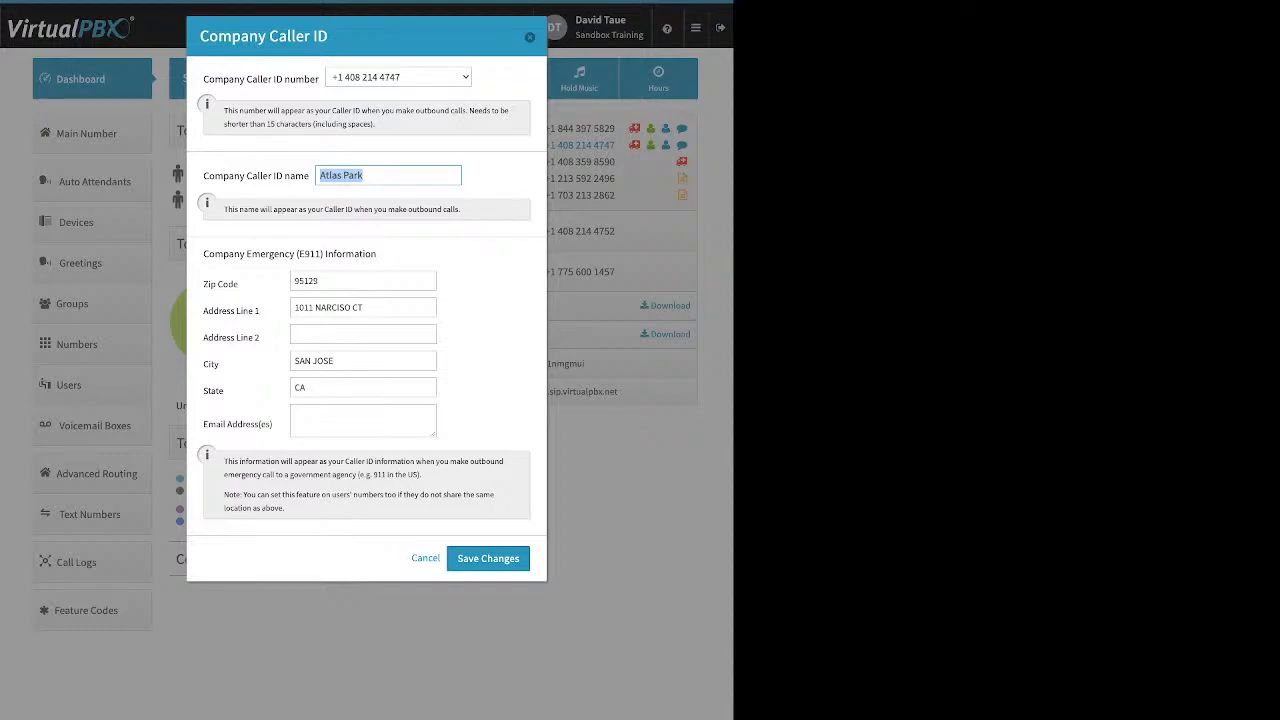
left_click(390, 175)
left_click(350, 281)
left_click_drag(204, 254, 365, 254)
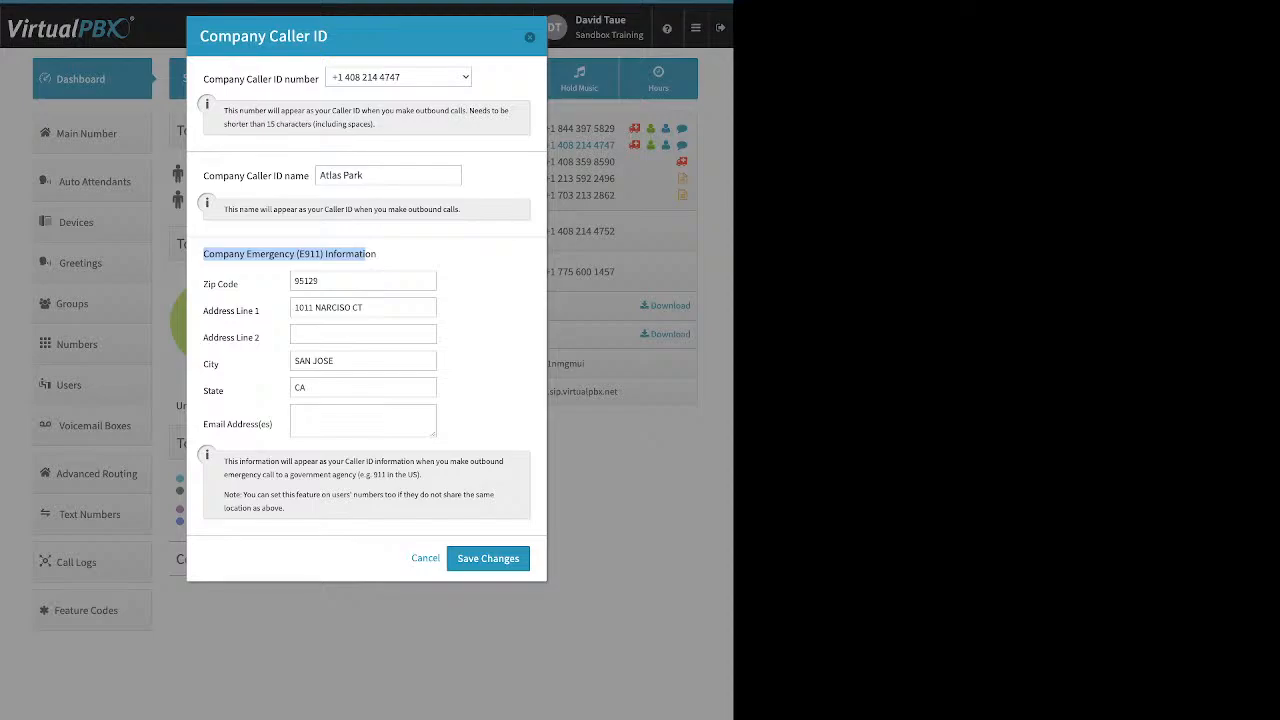
left_click(368, 254)
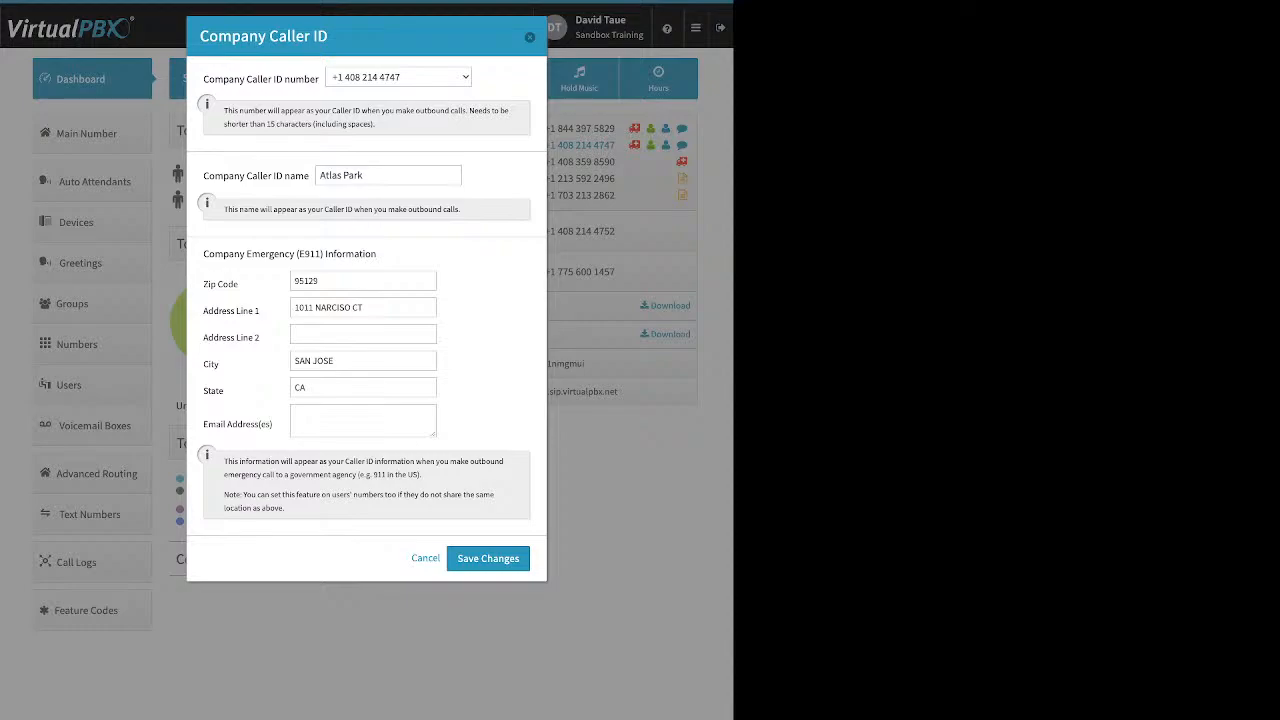
left_click_drag(204, 175, 304, 175)
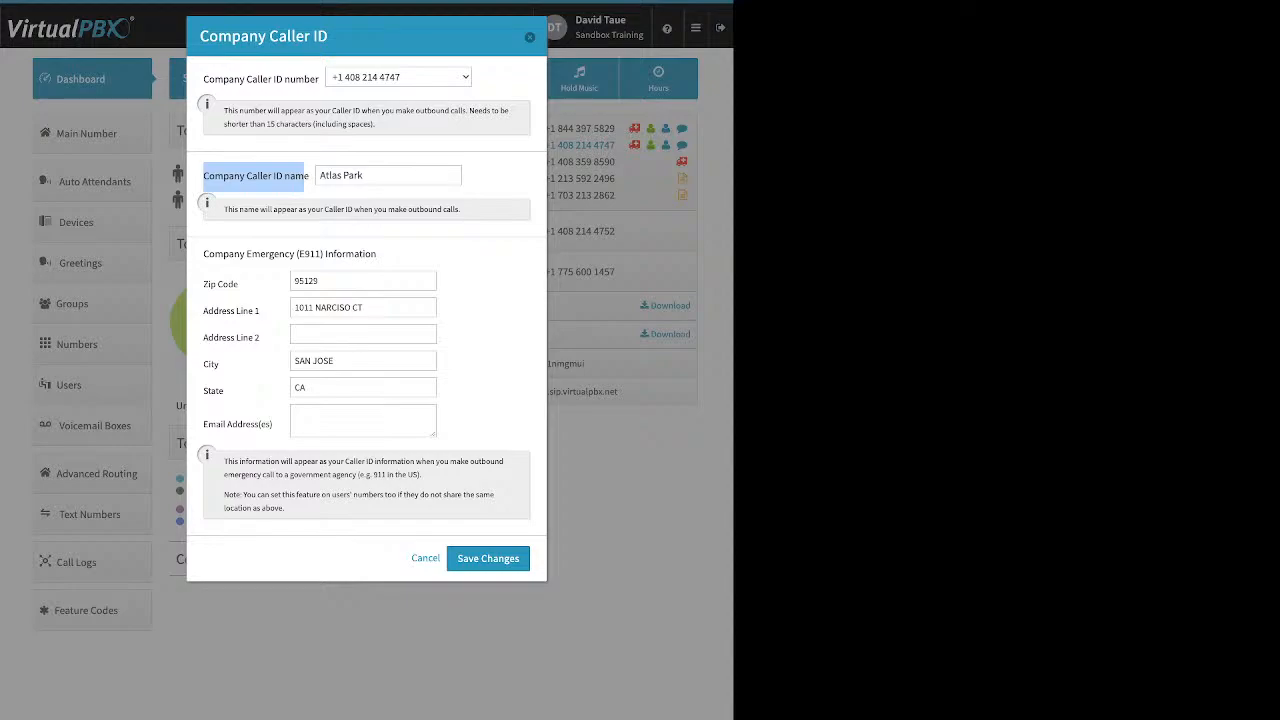
left_click_drag(366, 175, 318, 175)
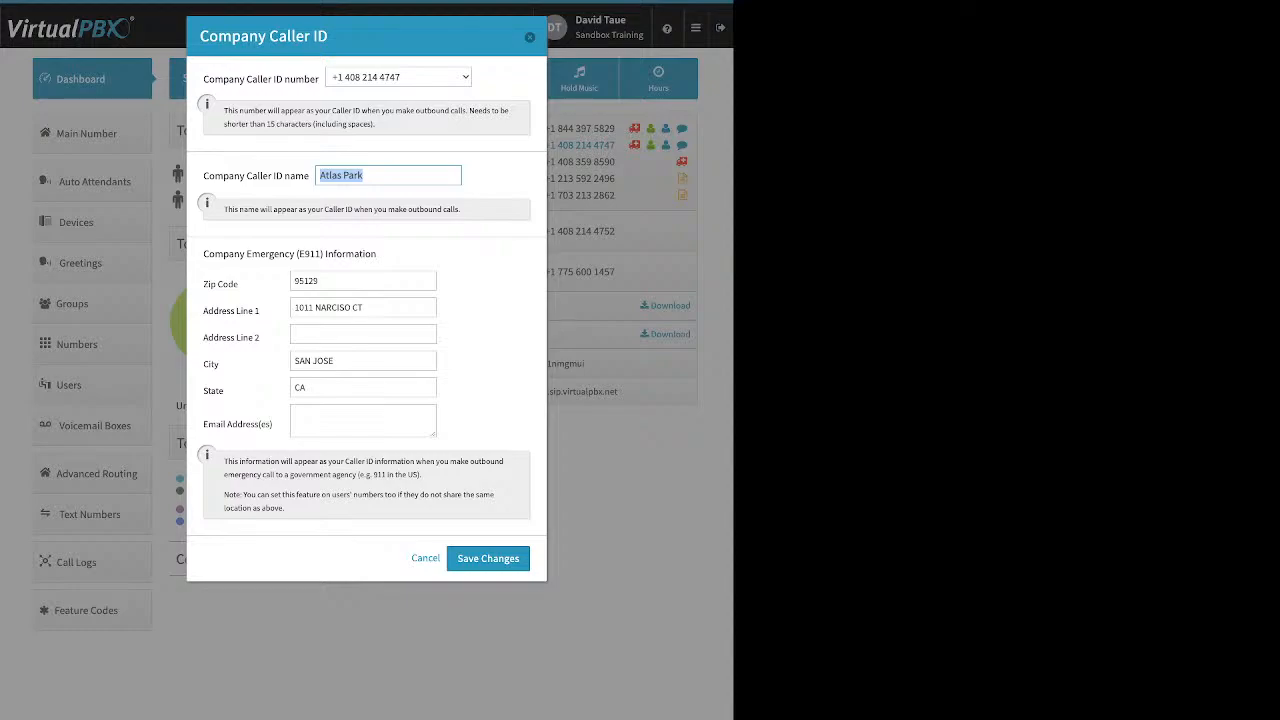
left_click(530, 37)
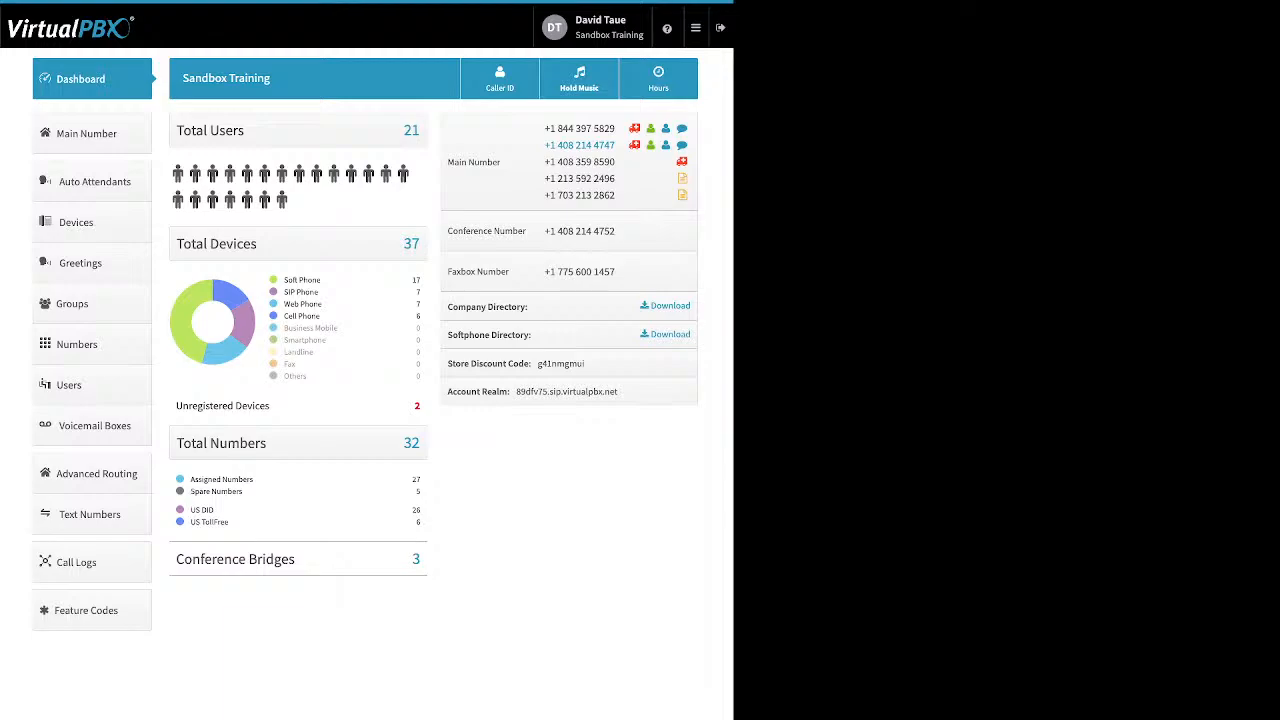
Step: Open the Music-On-Hold settings and its upload file field, then dismiss the dialog without saving
left_click(579, 78)
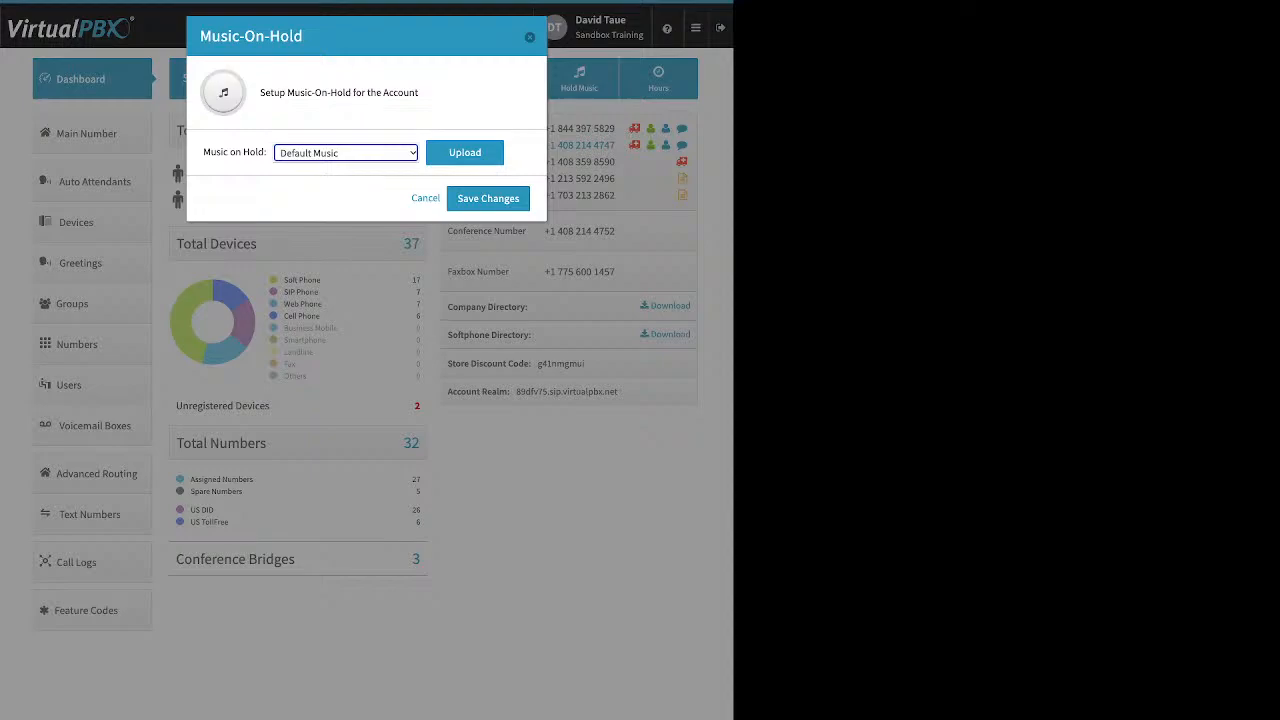
left_click(464, 154)
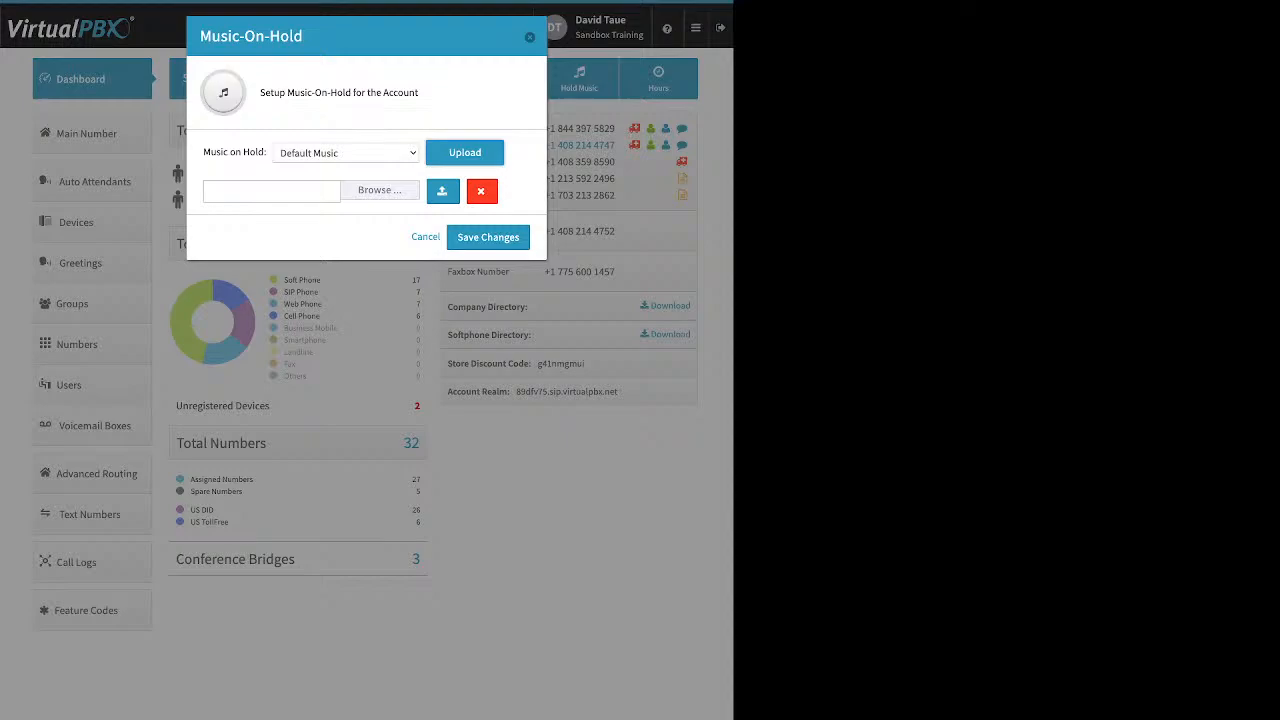
left_click(271, 191)
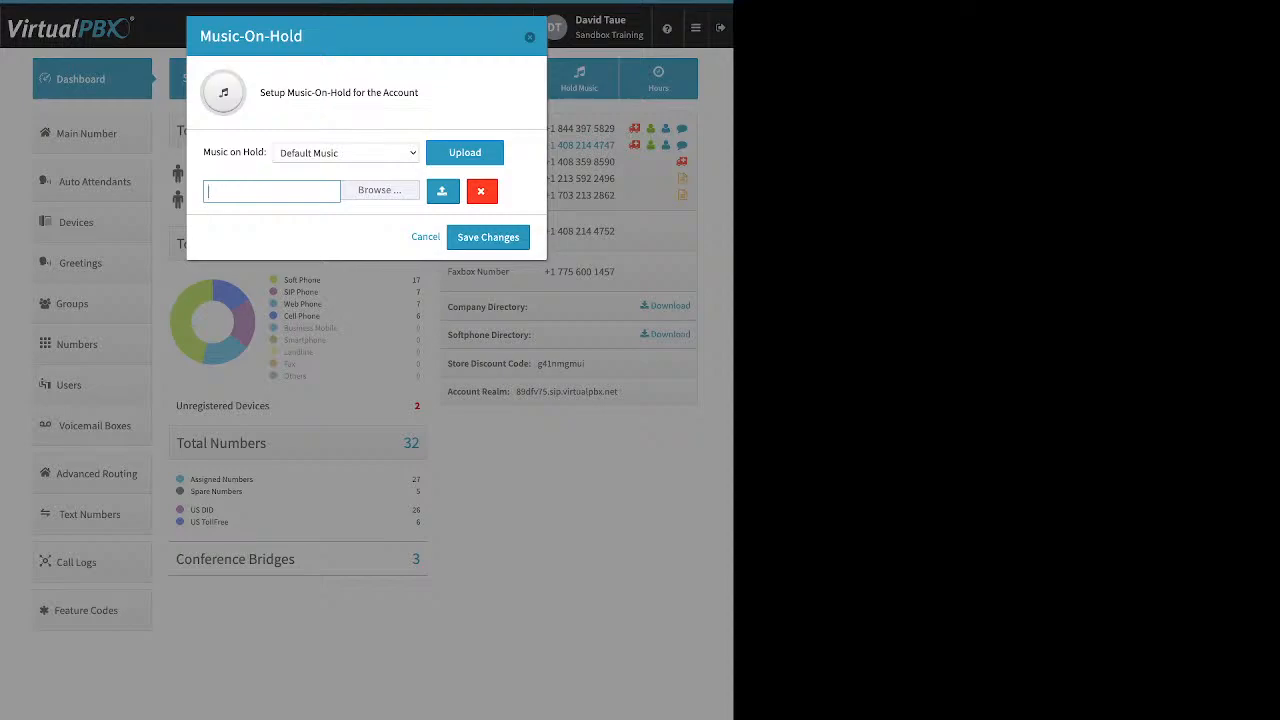
key("Escape")
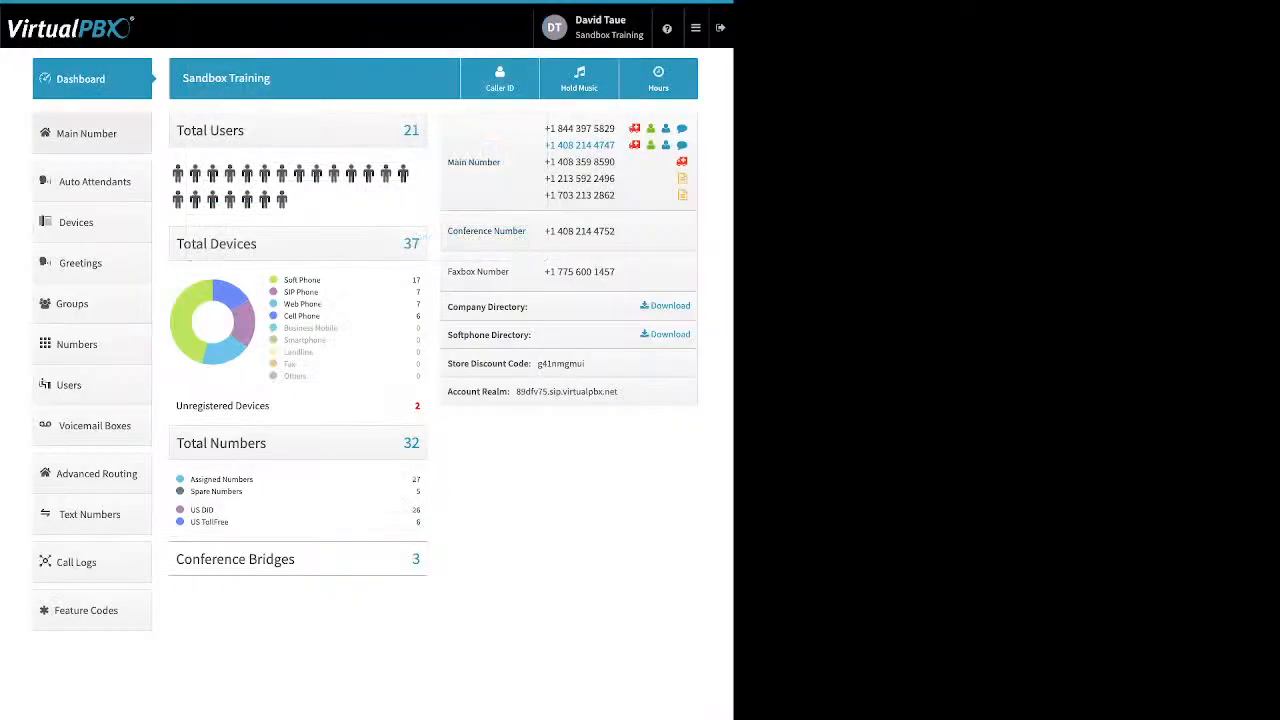
Step: Open the Main Number section
left_click(92, 133)
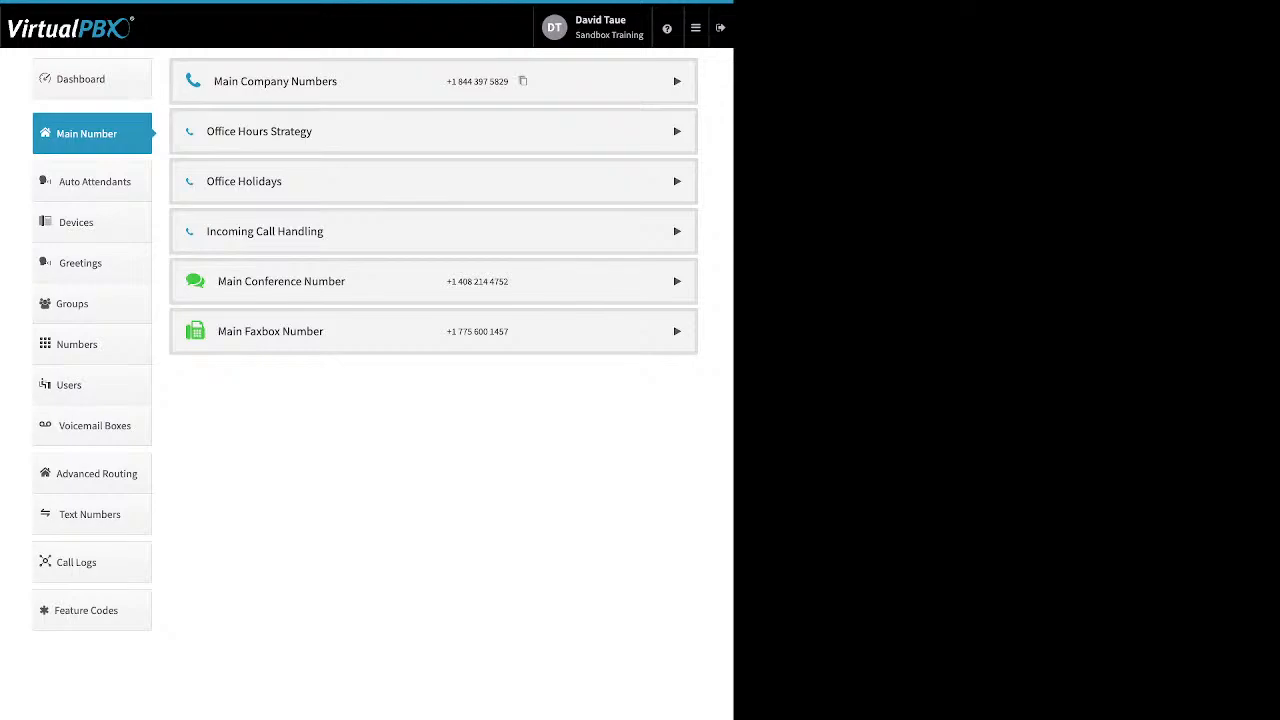
Step: Expand the main company numbers and un-assign the last number in the list
left_click(677, 81)
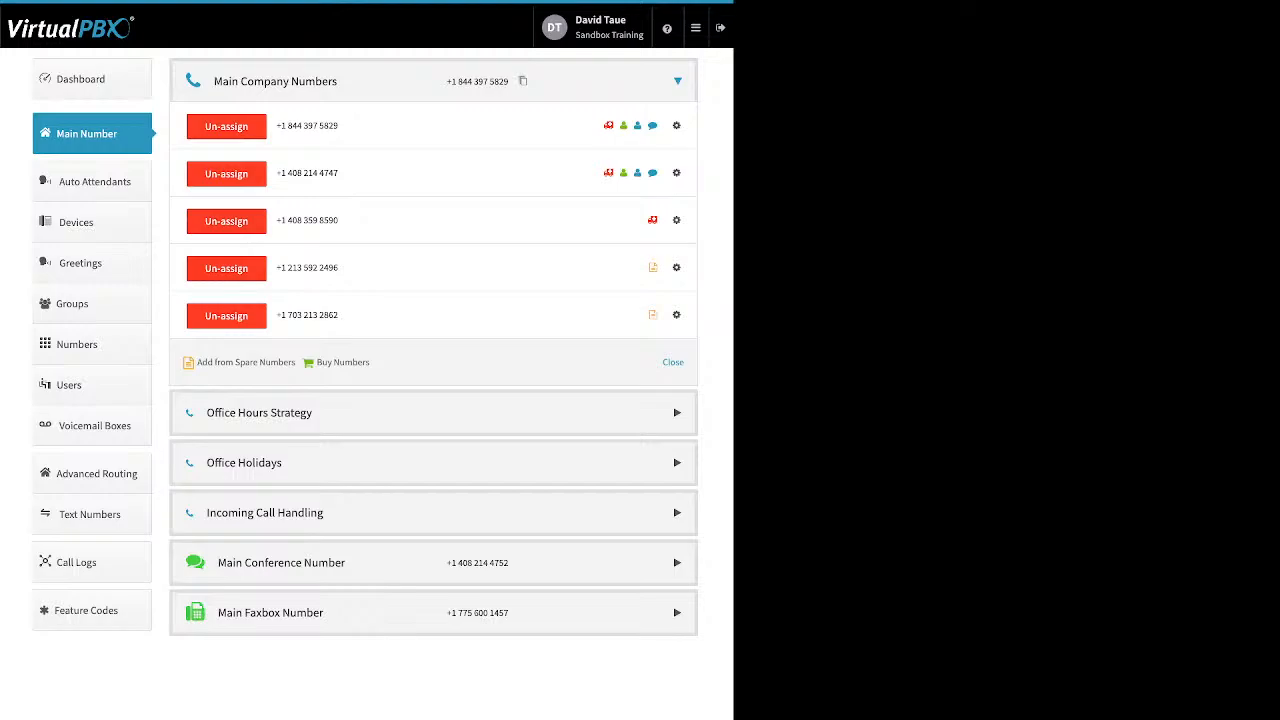
left_click(226, 316)
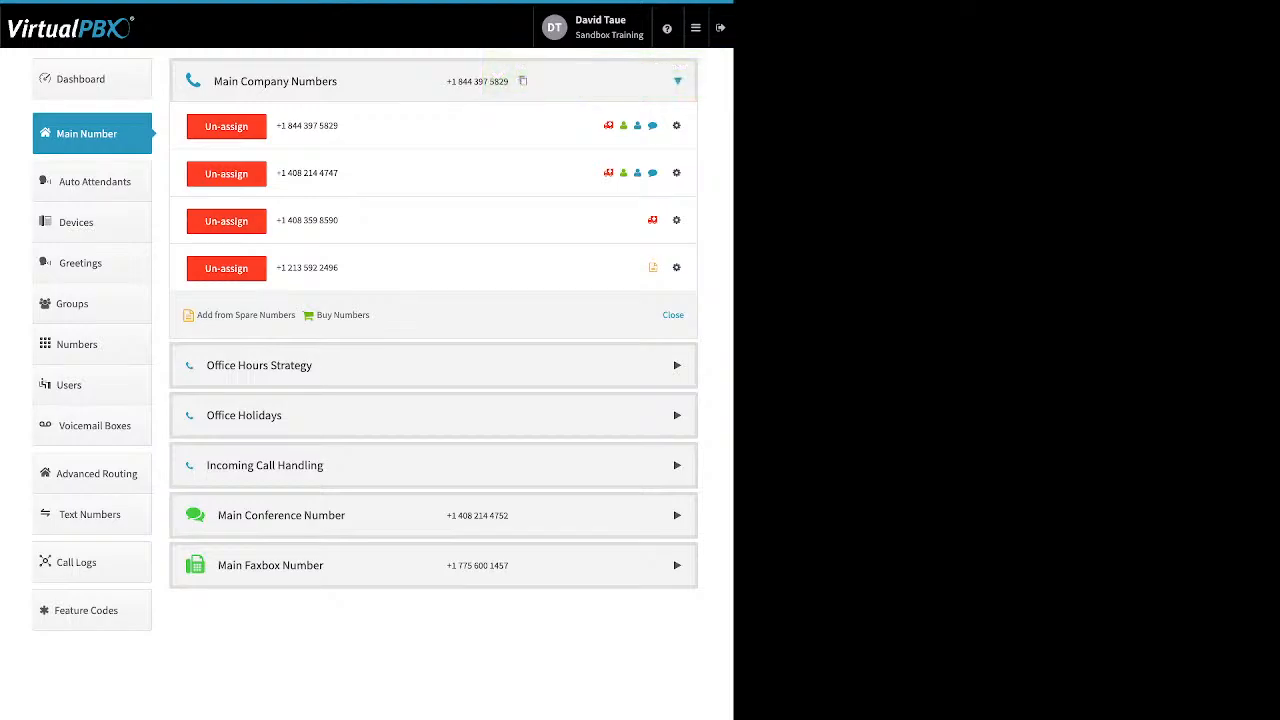
Step: Try to add the first spare number from the spare numbers list to the main company numbers
left_click_drag(370, 315, 196, 315)
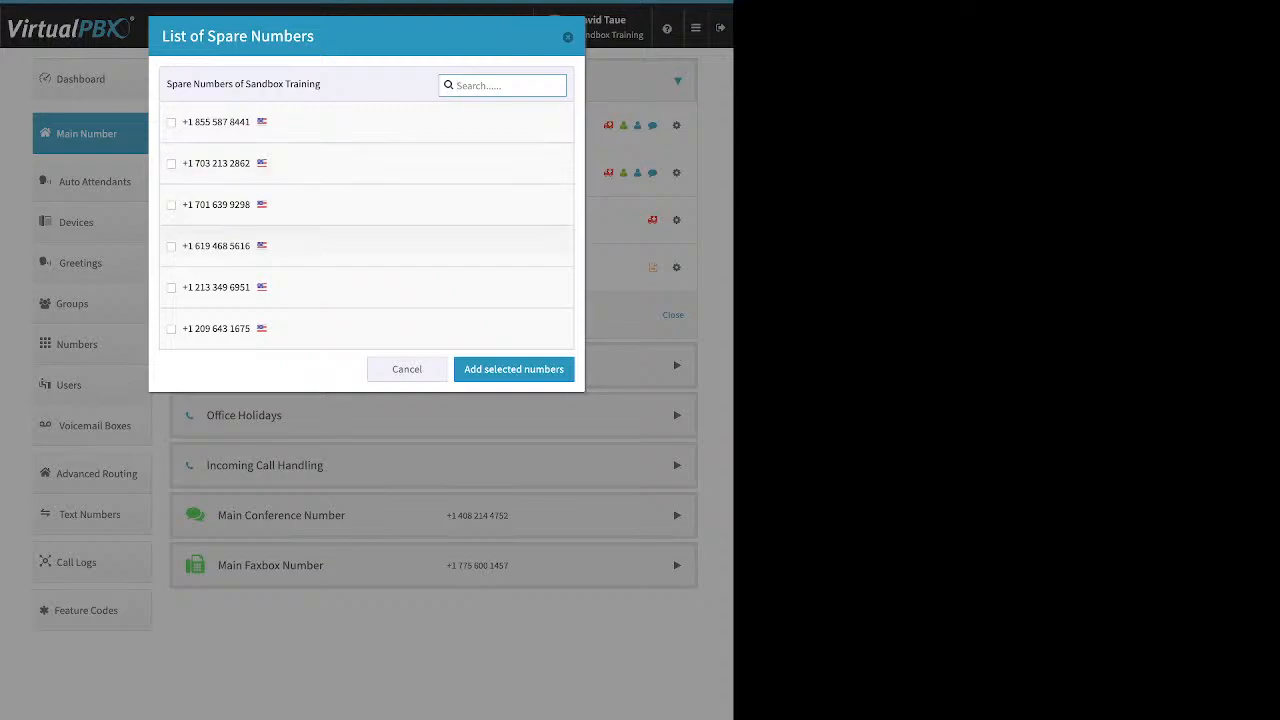
left_click(171, 122)
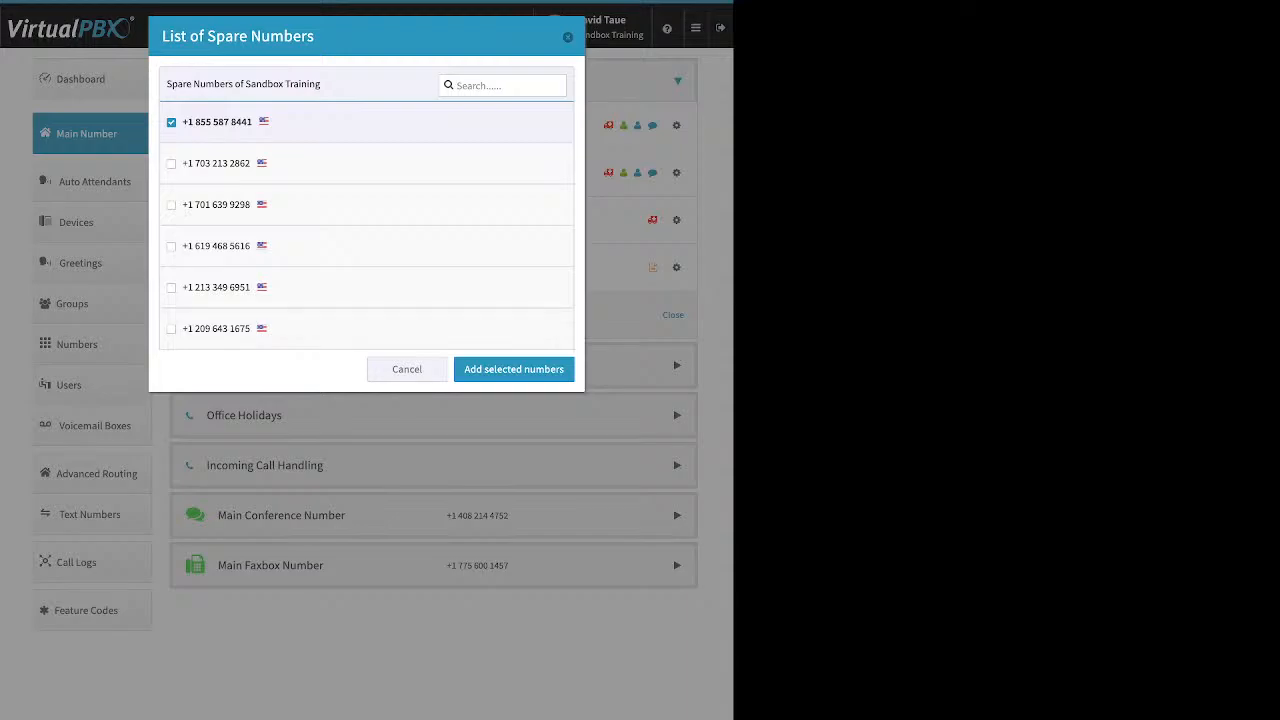
left_click(514, 369)
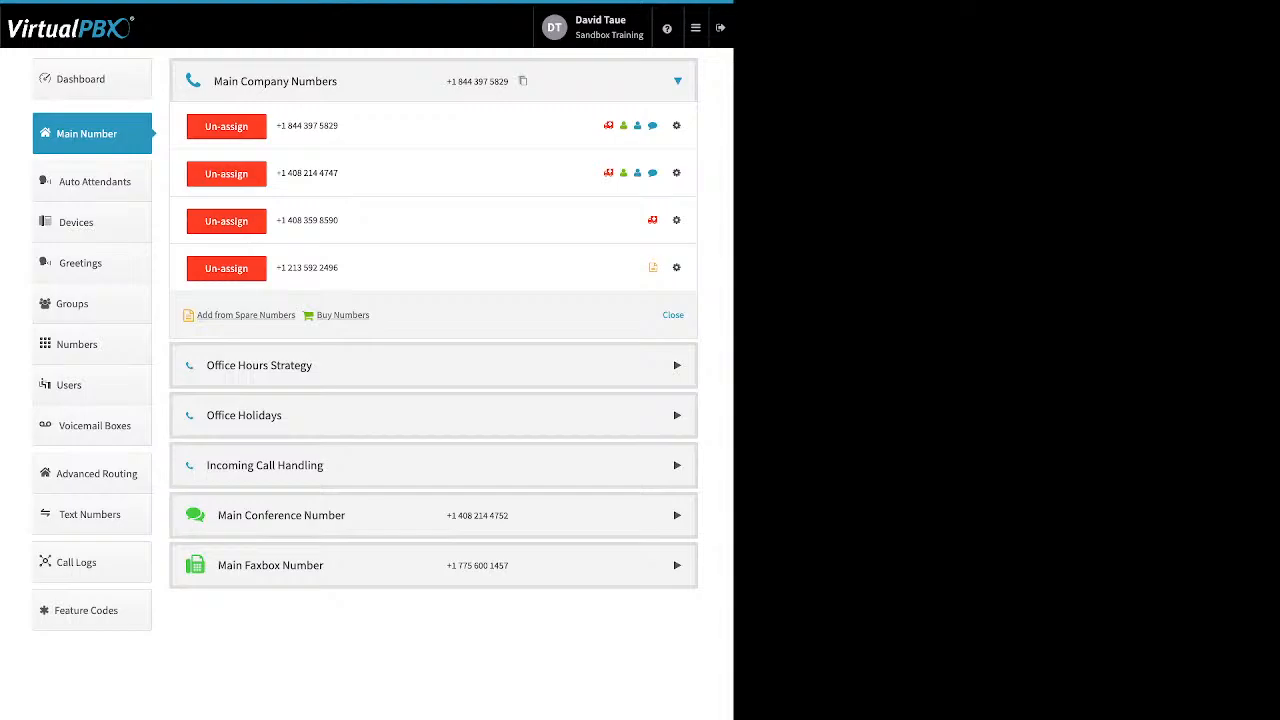
Step: Buy a toll-free number with the 87* prefix and add it to the main company numbers
left_click(342, 315)
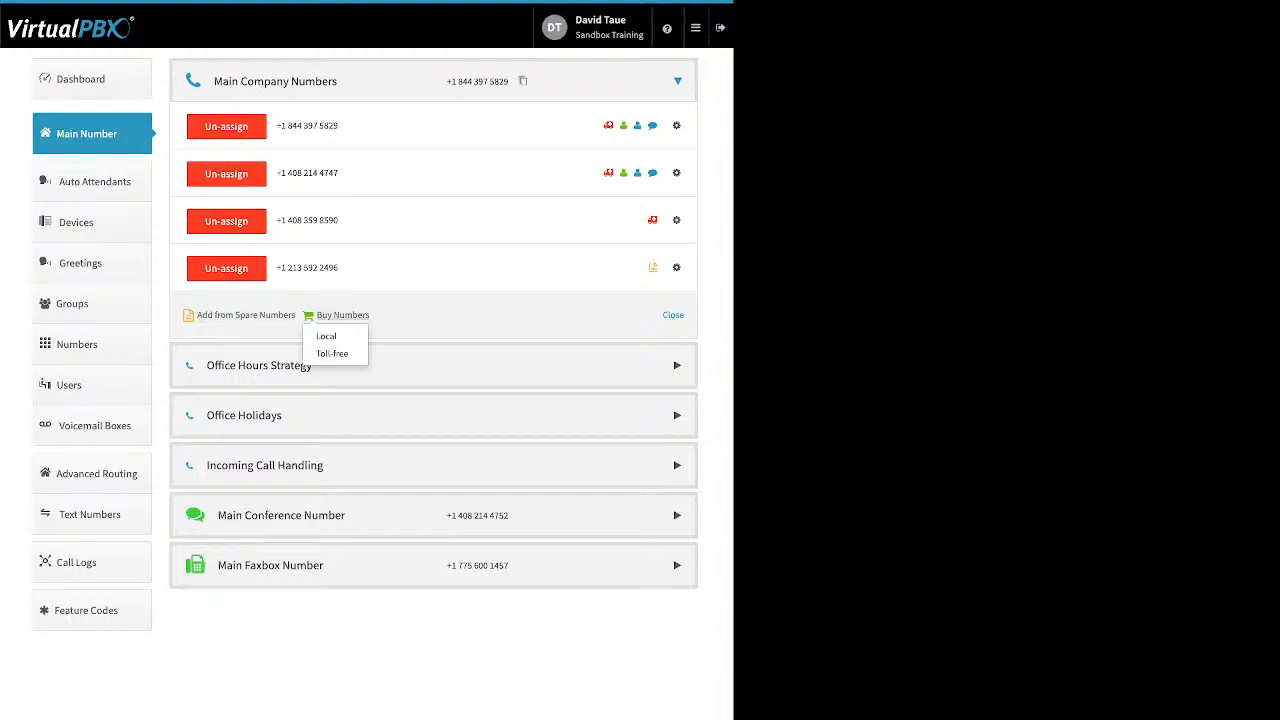
left_click(332, 353)
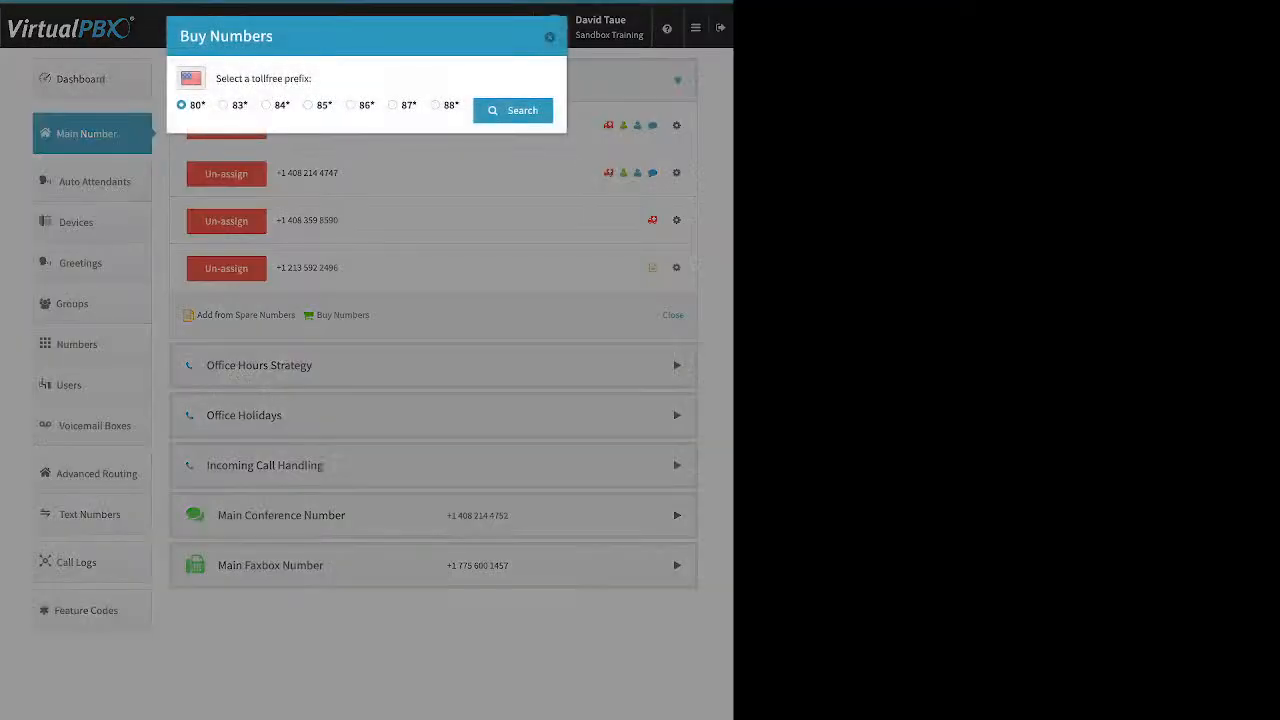
left_click(393, 105)
left_click(513, 110)
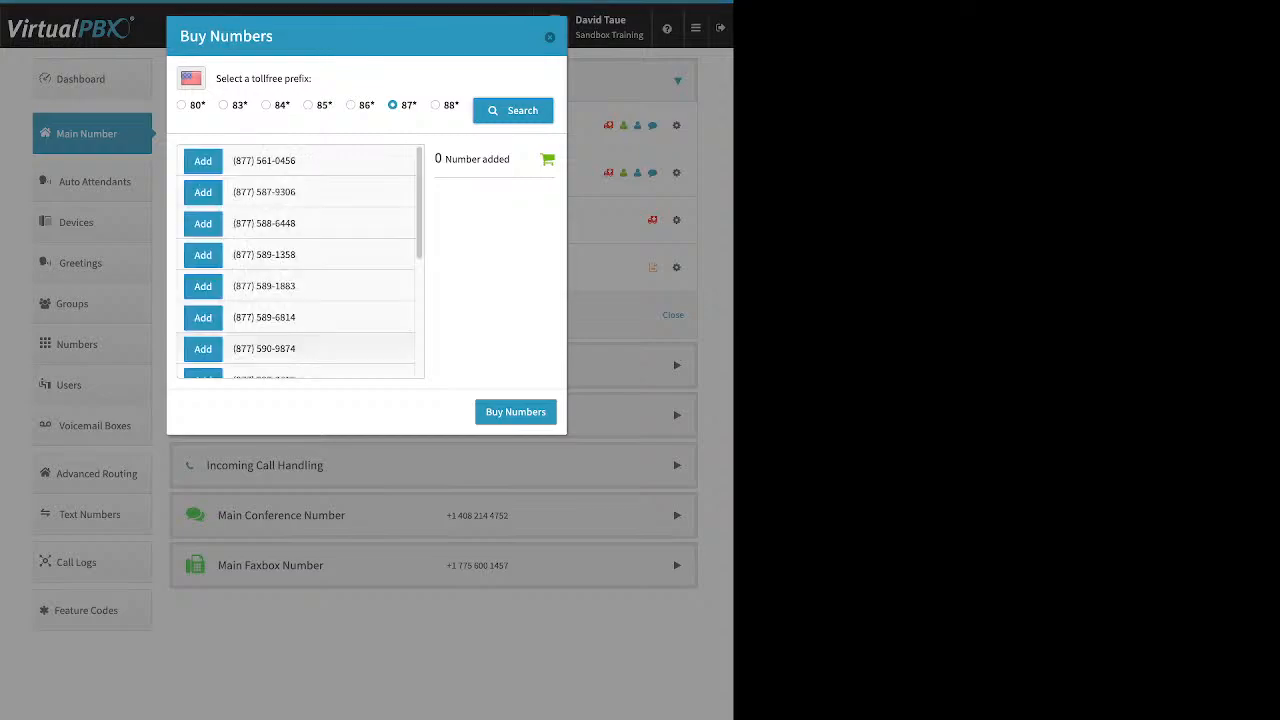
scroll(300, 262, "down", 10)
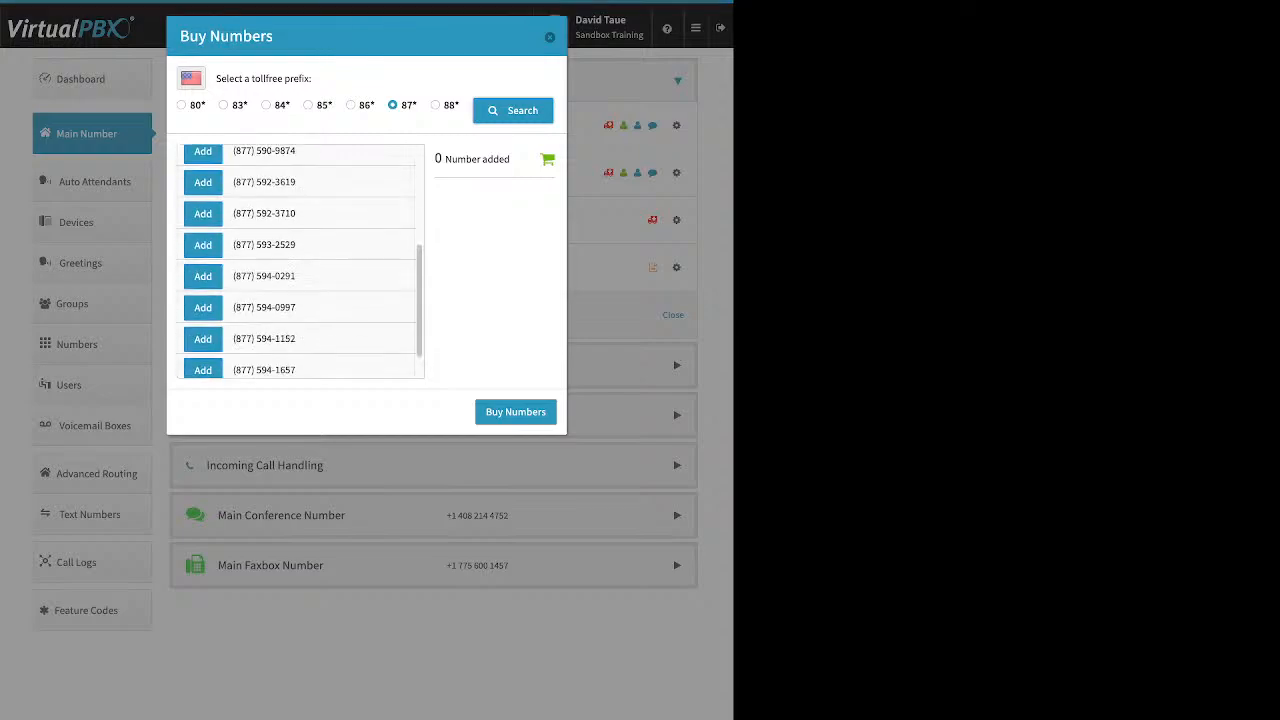
scroll(300, 262, "down", 4)
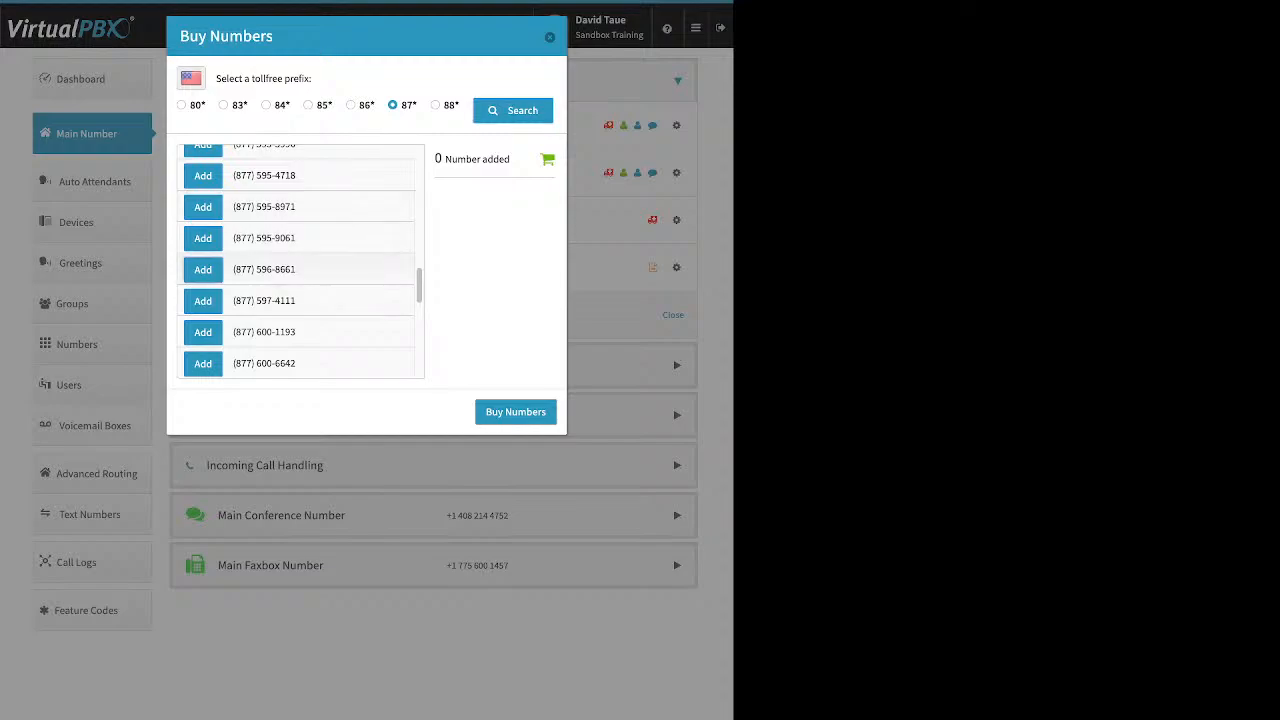
left_click(203, 269)
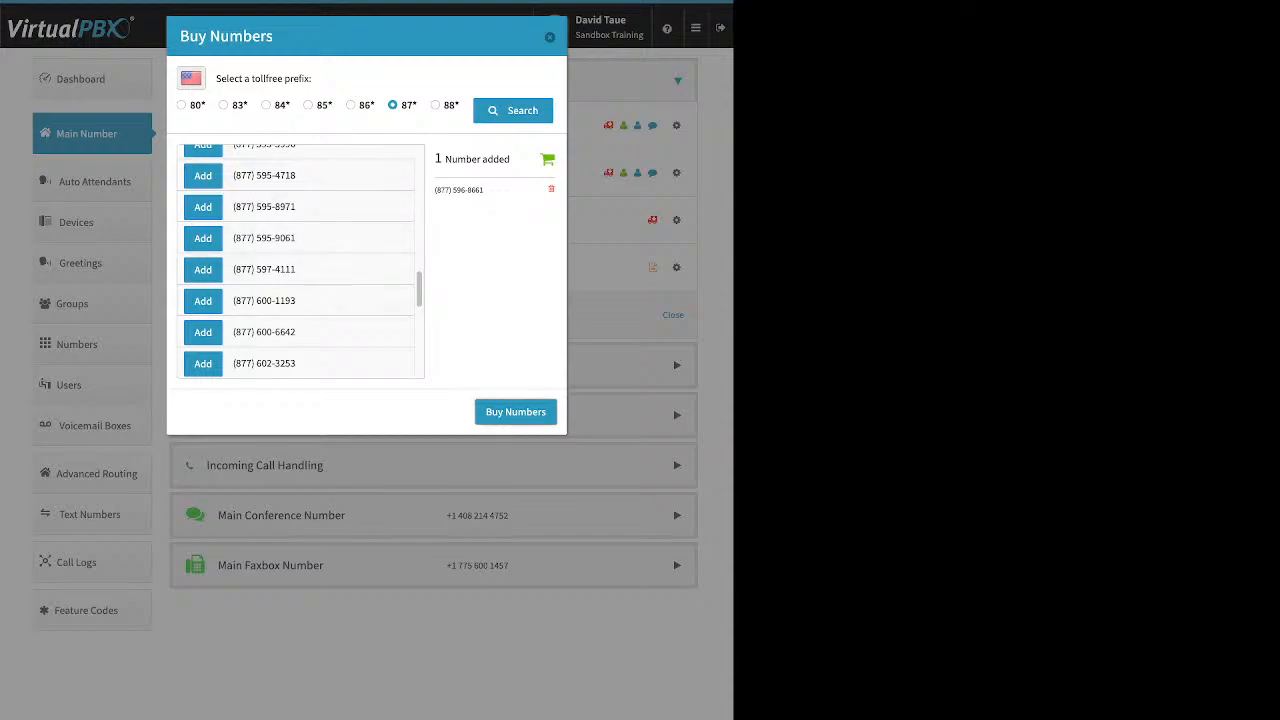
left_click(516, 412)
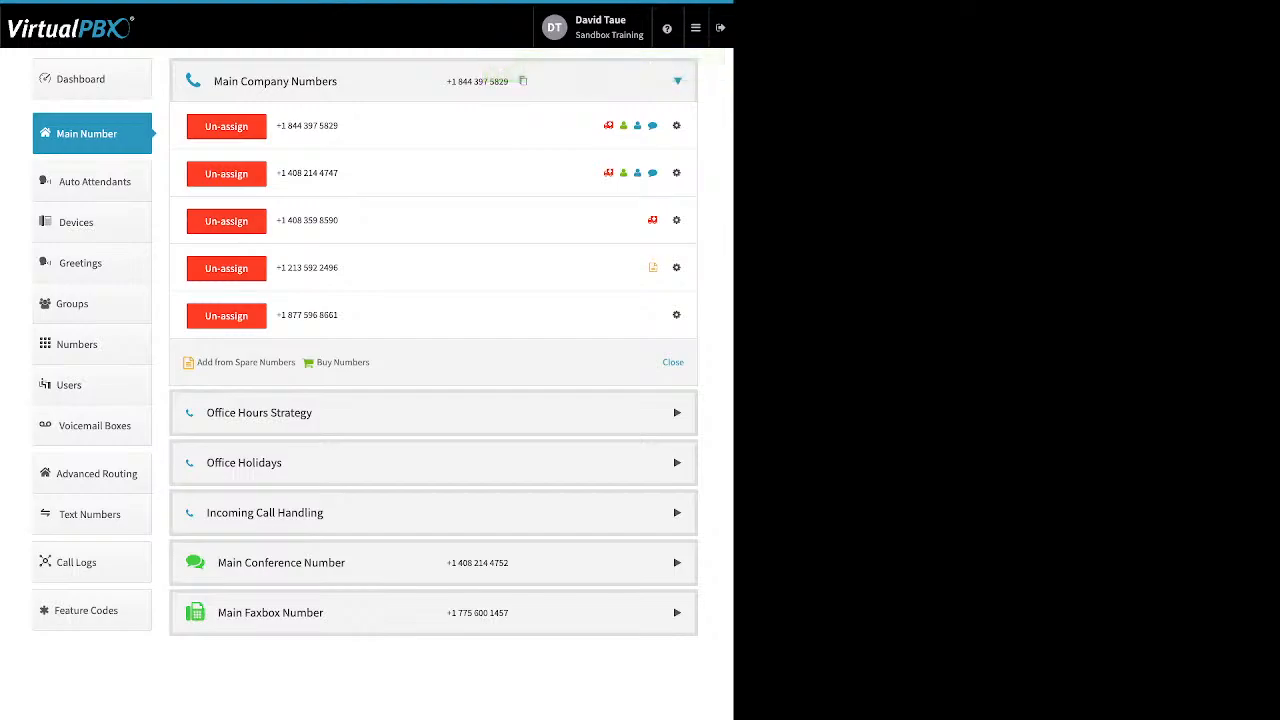
Step: Search local numbers to buy by area code 702
left_click(343, 362)
left_click(335, 383)
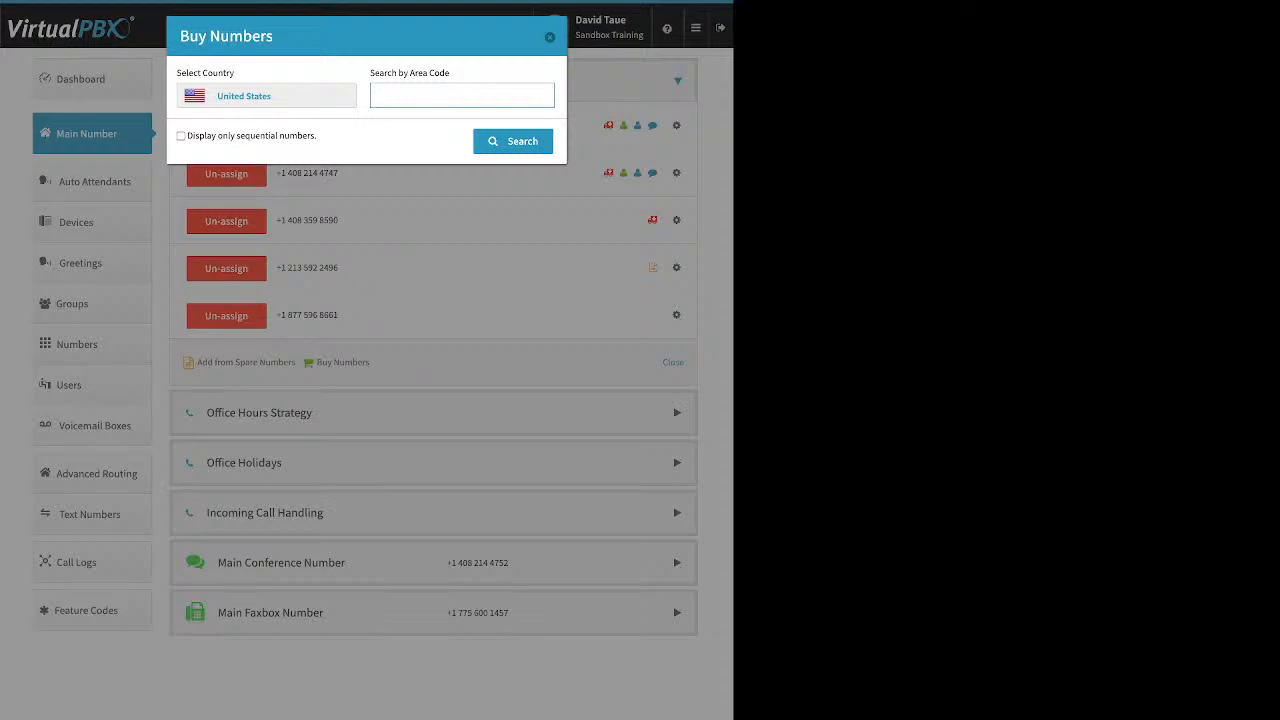
type("702")
left_click(513, 141)
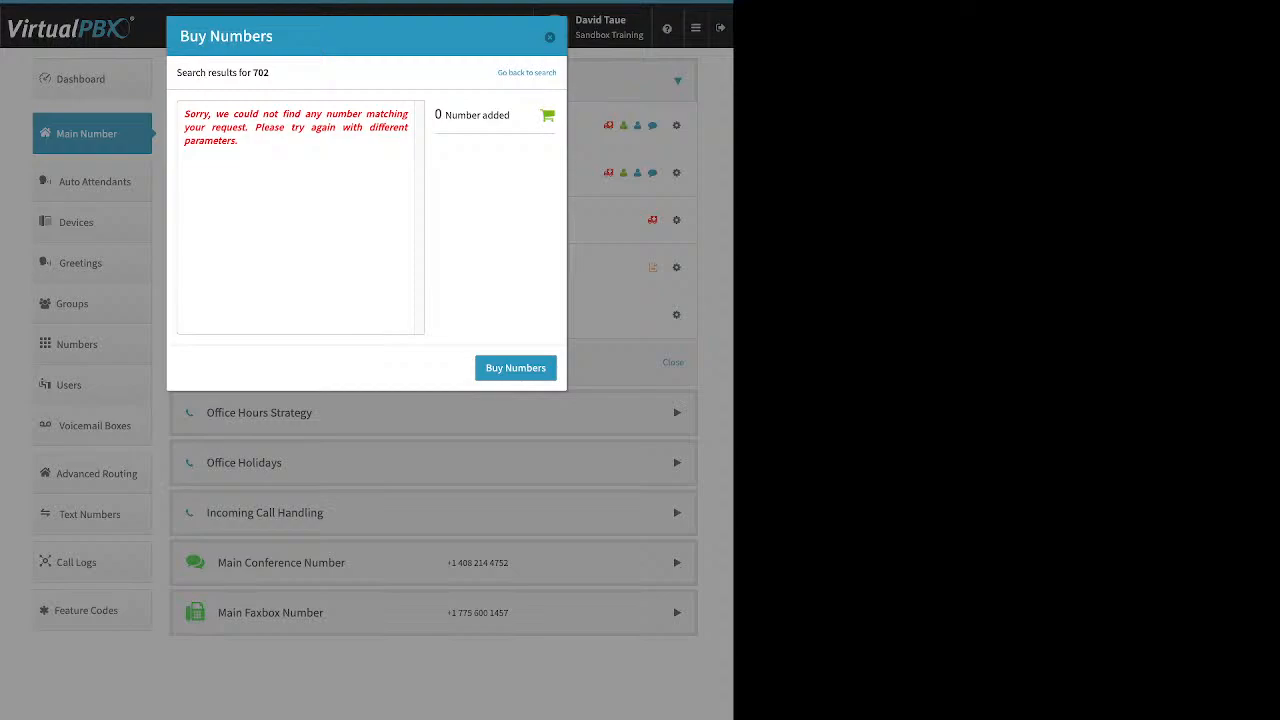
left_click_drag(185, 114, 240, 143)
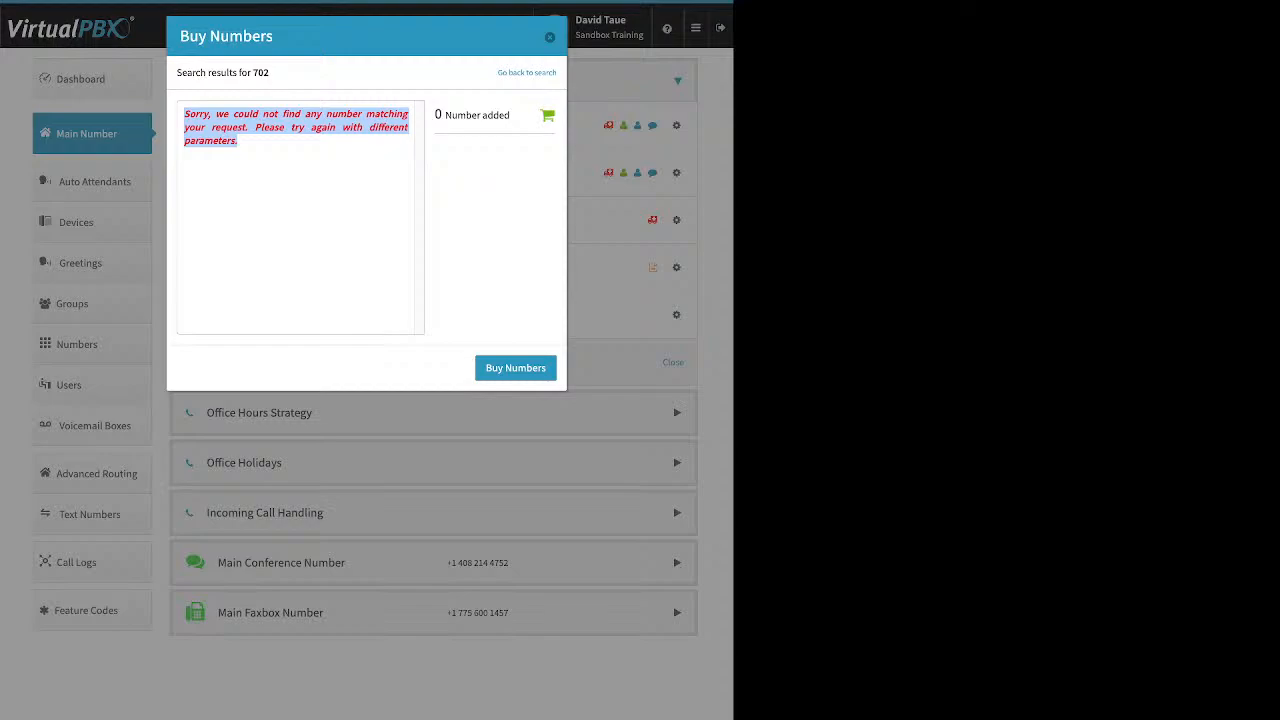
Step: Return to the search and look up local numbers with area code 775 instead
left_click(527, 73)
double_click(384, 96)
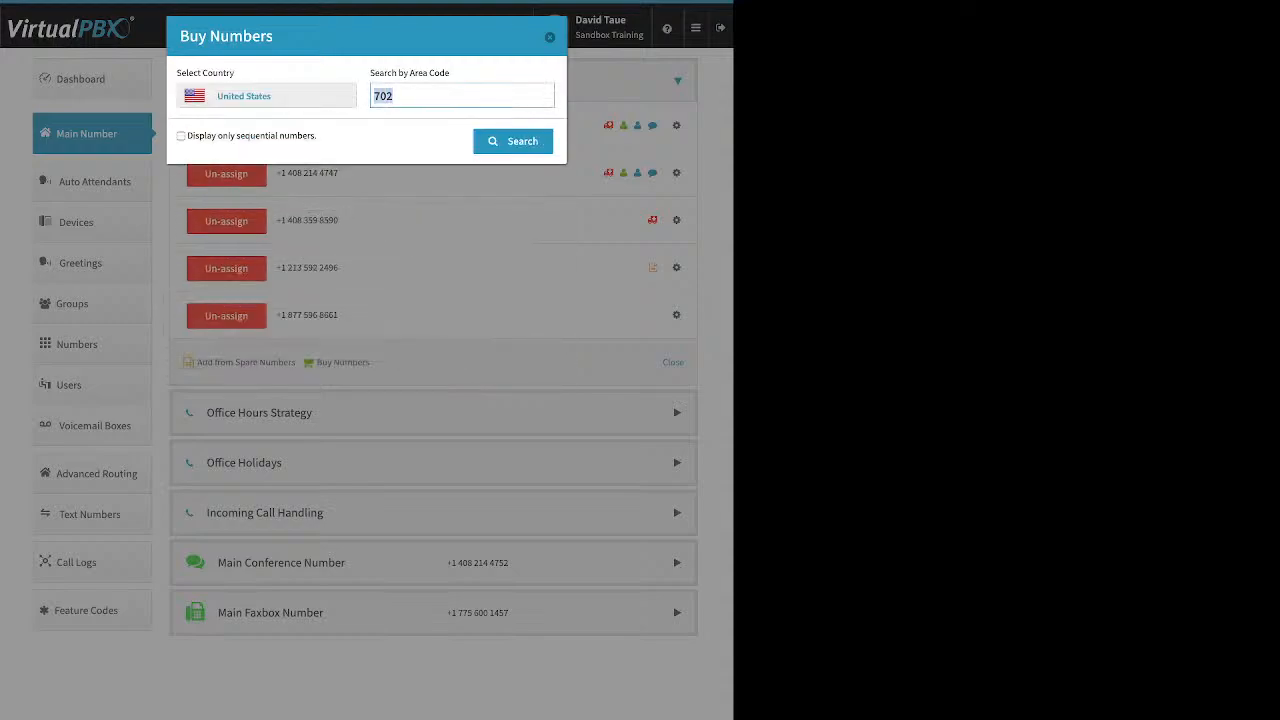
type("775")
left_click(513, 141)
Step: Search local numbers by area code 725 and buy one of the listed 725 numbers
left_click(396, 96)
key("BackSpace")
key("BackSpace")
type("25")
key("Return")
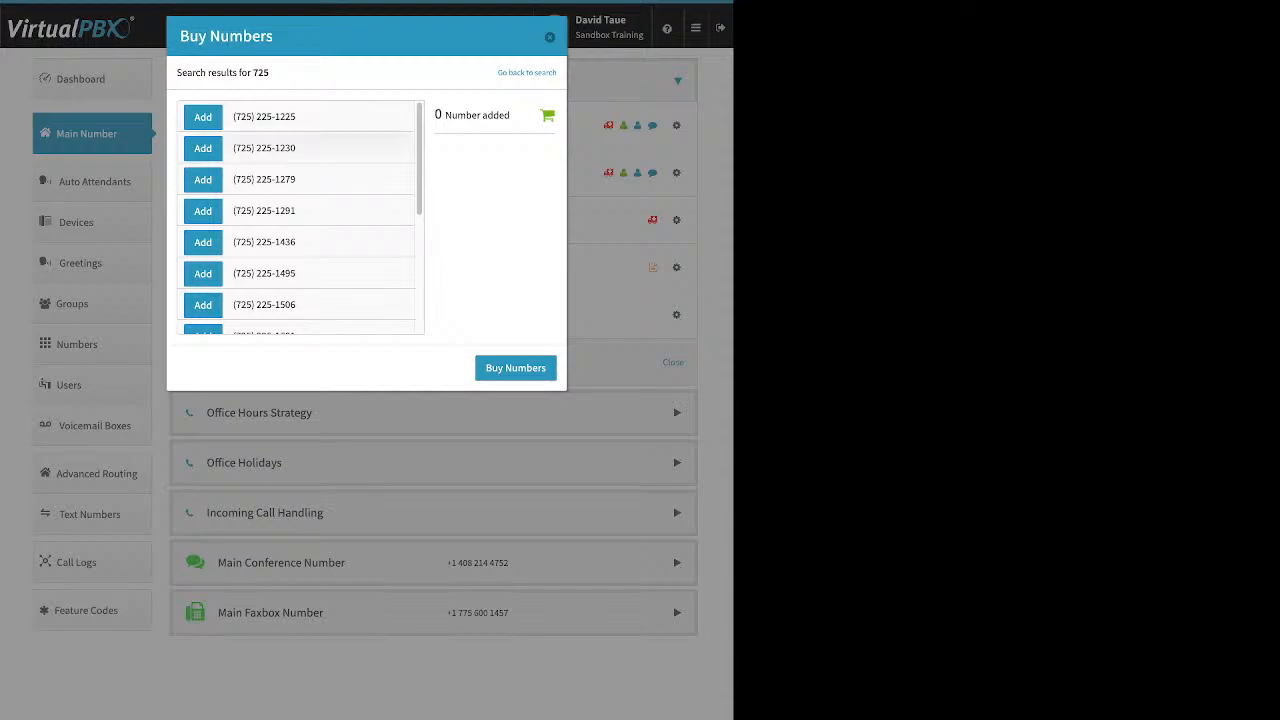
scroll(300, 215, "down", 3)
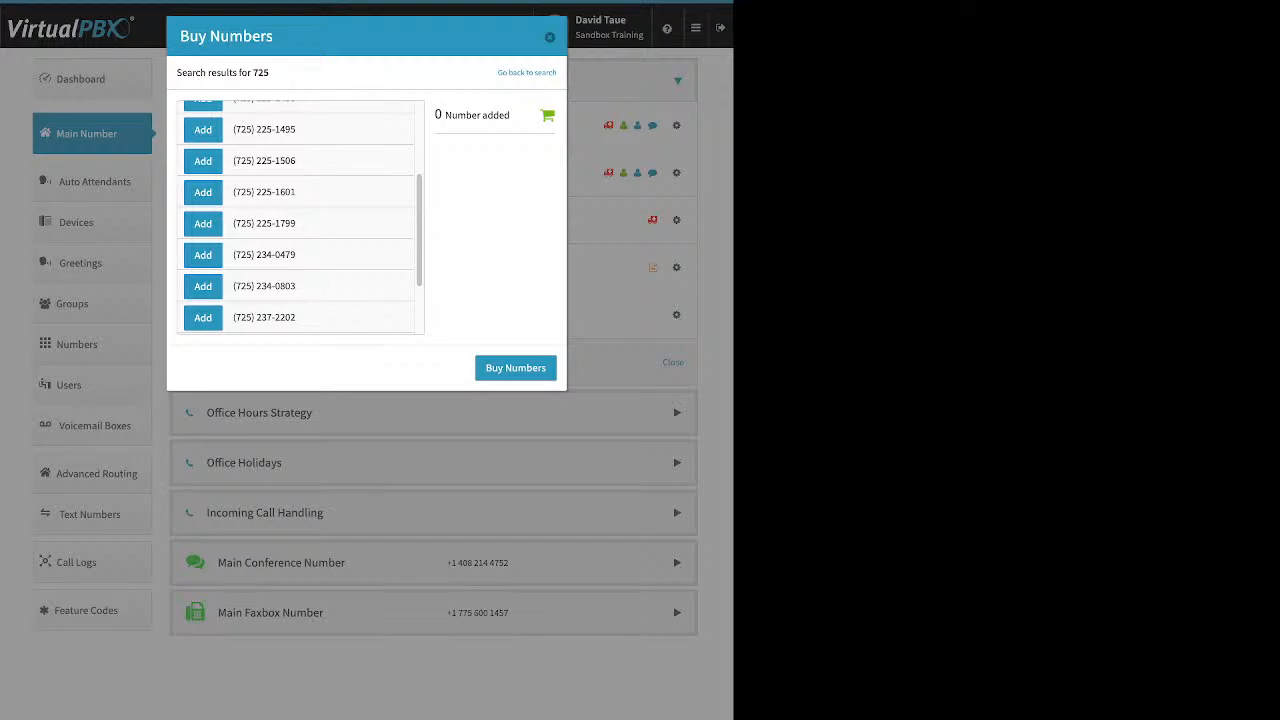
left_click(203, 160)
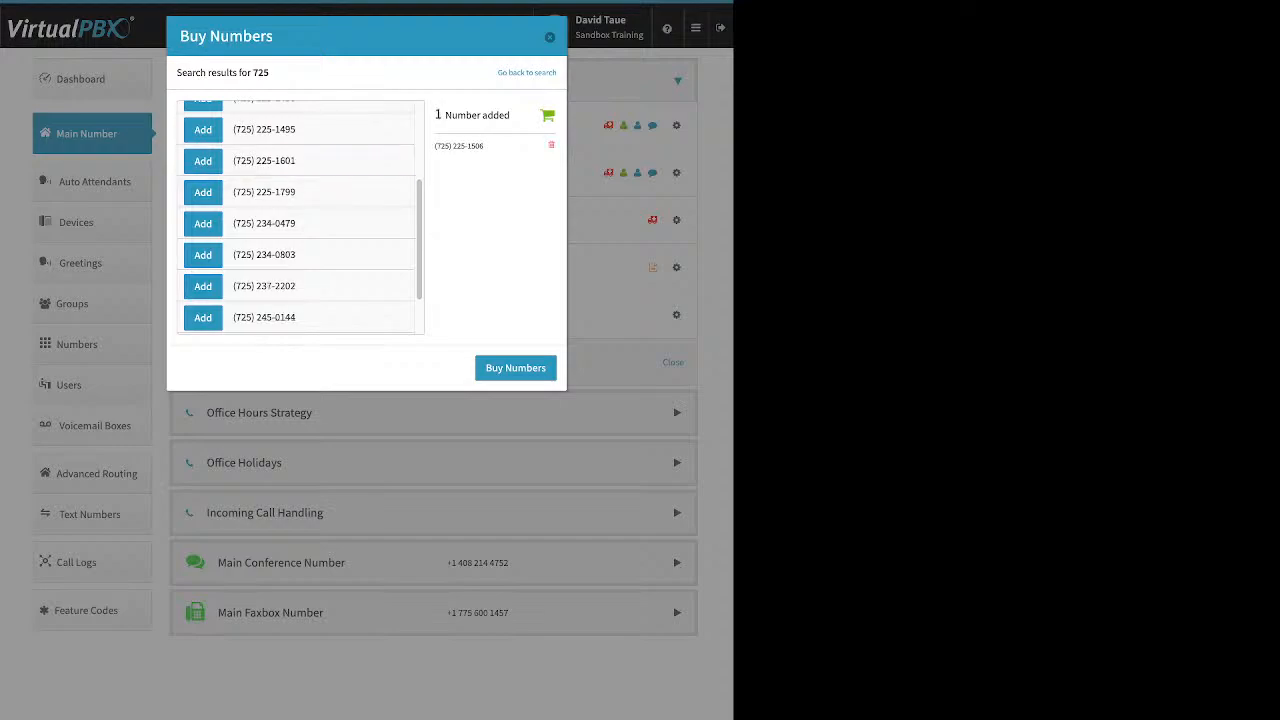
left_click(515, 367)
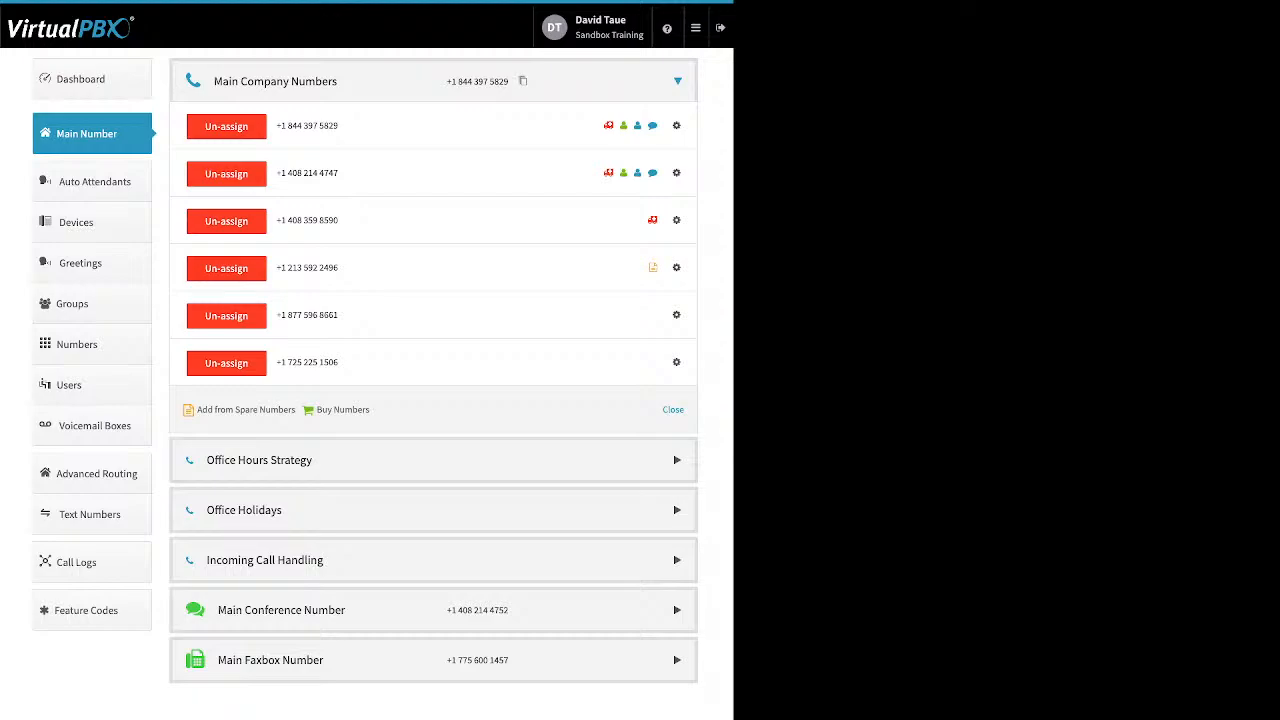
Step: Open the caller ID name settings for the new 725 number, review the inbound option, and close without saving
left_click(676, 362)
left_click(614, 389)
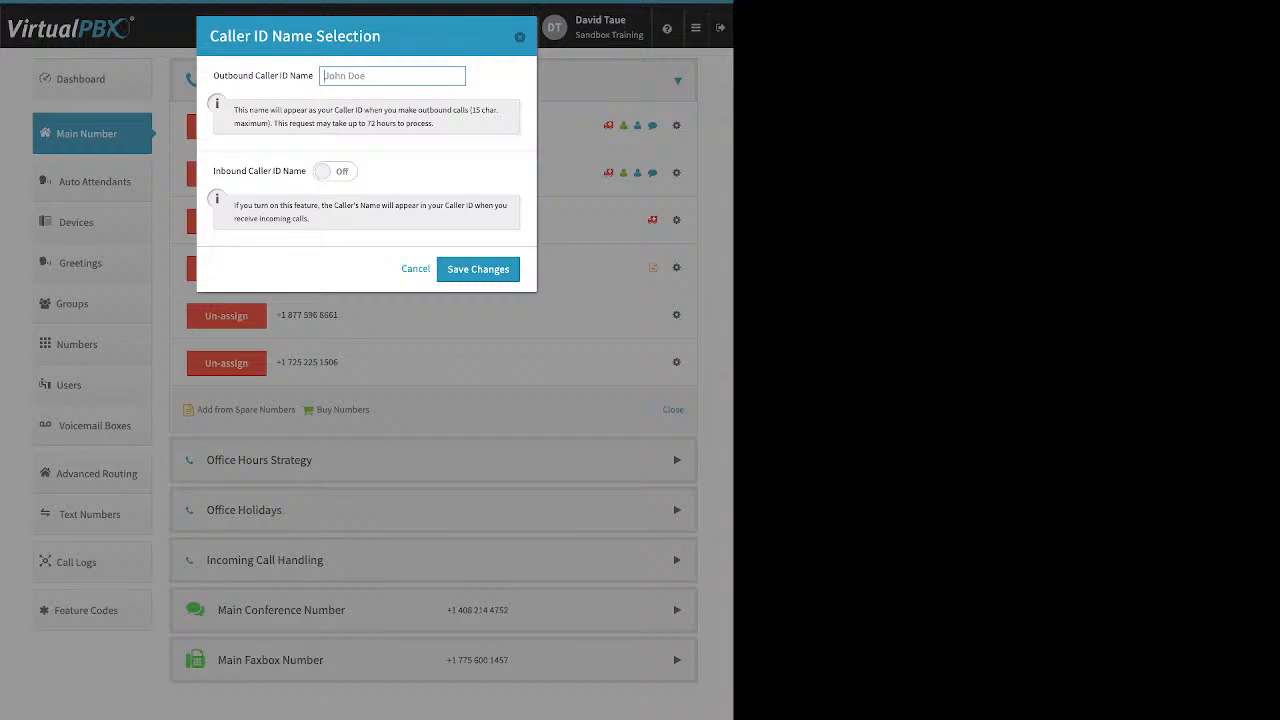
left_click_drag(214, 171, 306, 171)
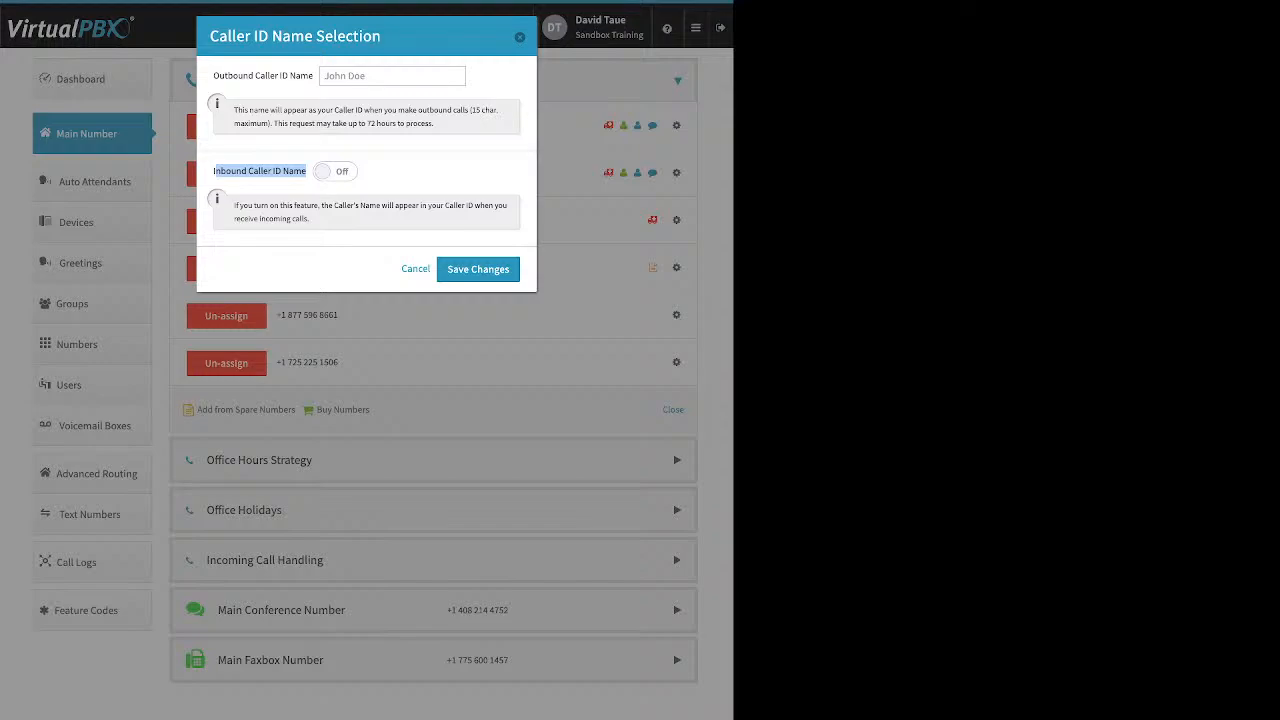
left_click(306, 172)
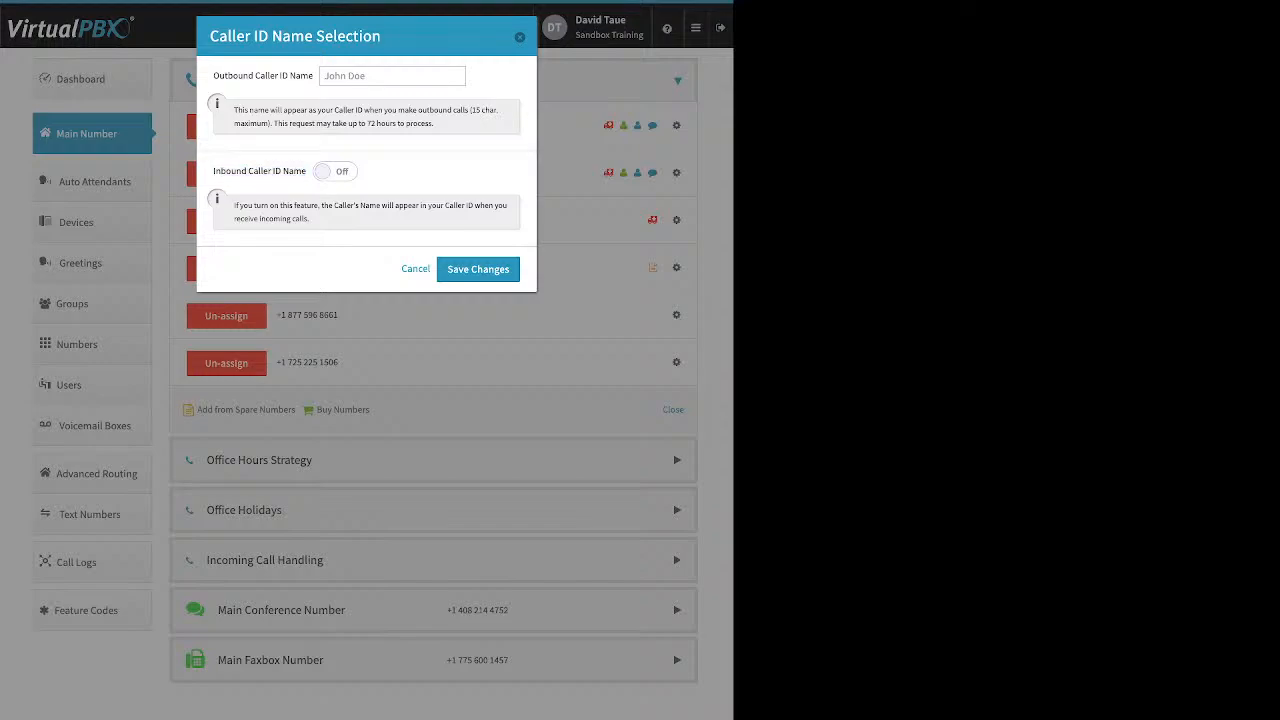
key("Escape")
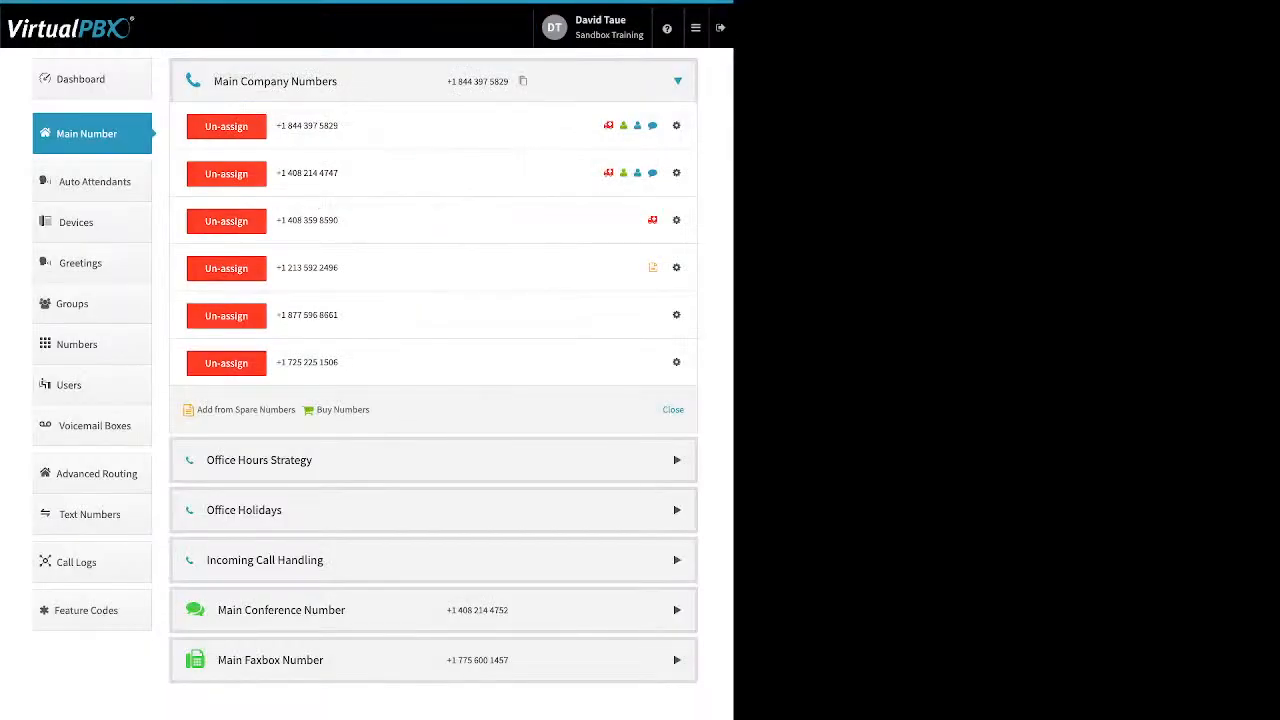
Step: Open the 911 location settings for the new 725 number and close them without changes
left_click(676, 362)
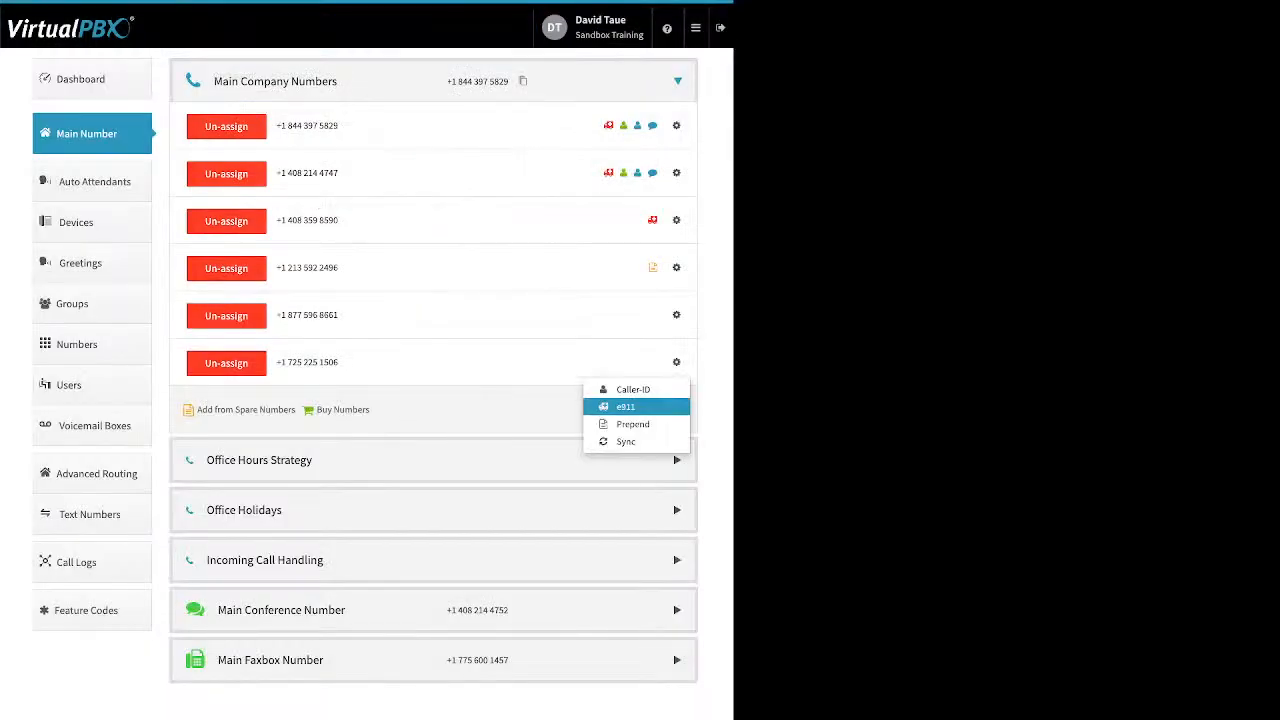
left_click(625, 406)
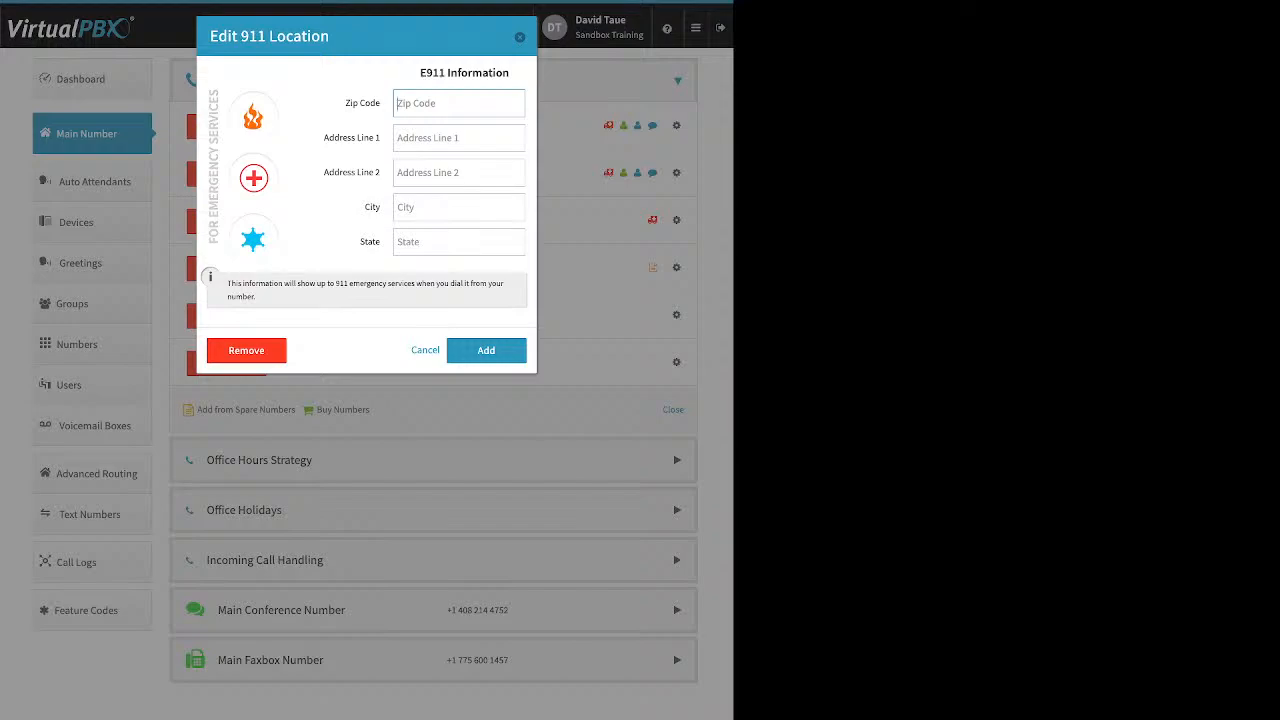
key("Escape")
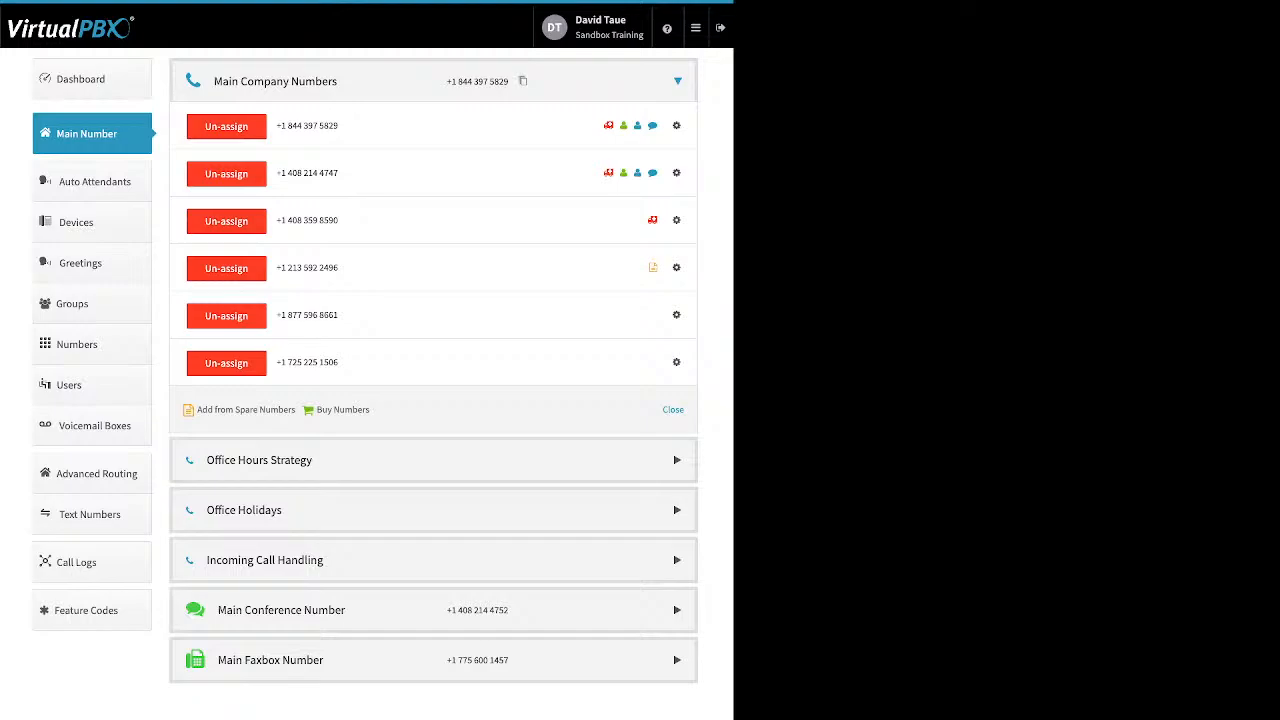
Step: Set the toll-free number's prepend text to Vegas and save, then un-assign that toll-free number
left_click(676, 315)
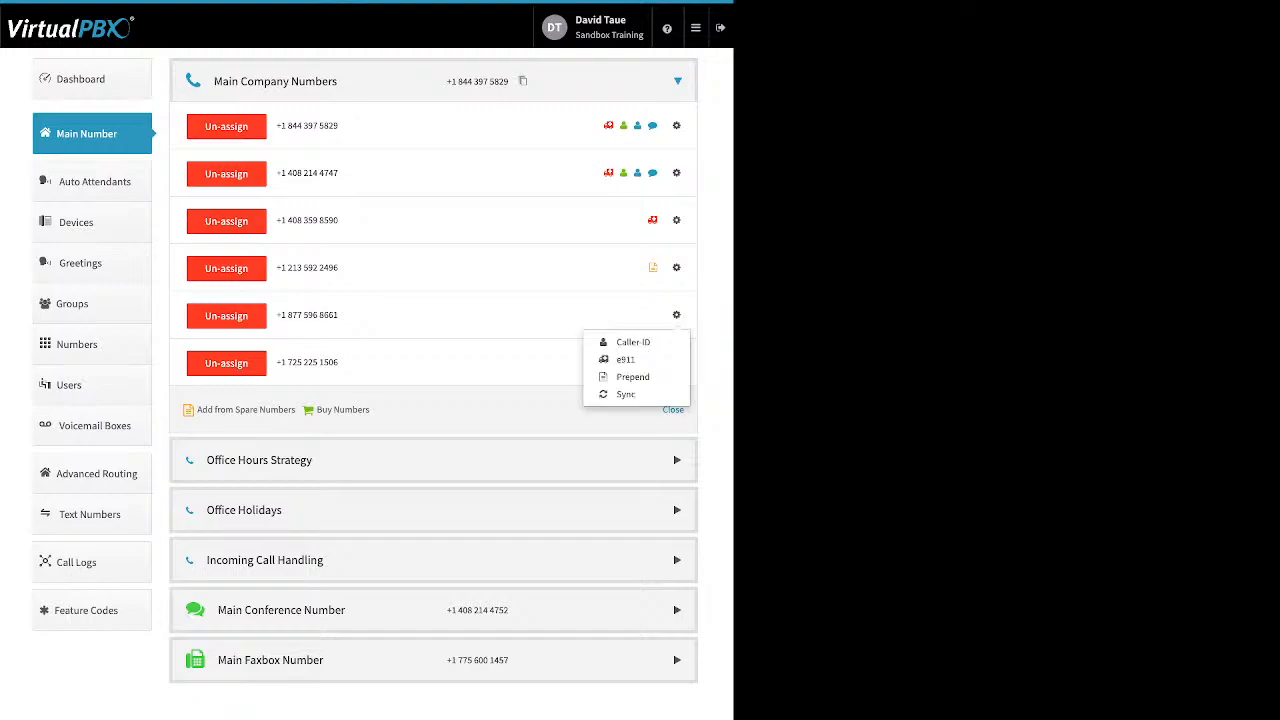
left_click(632, 377)
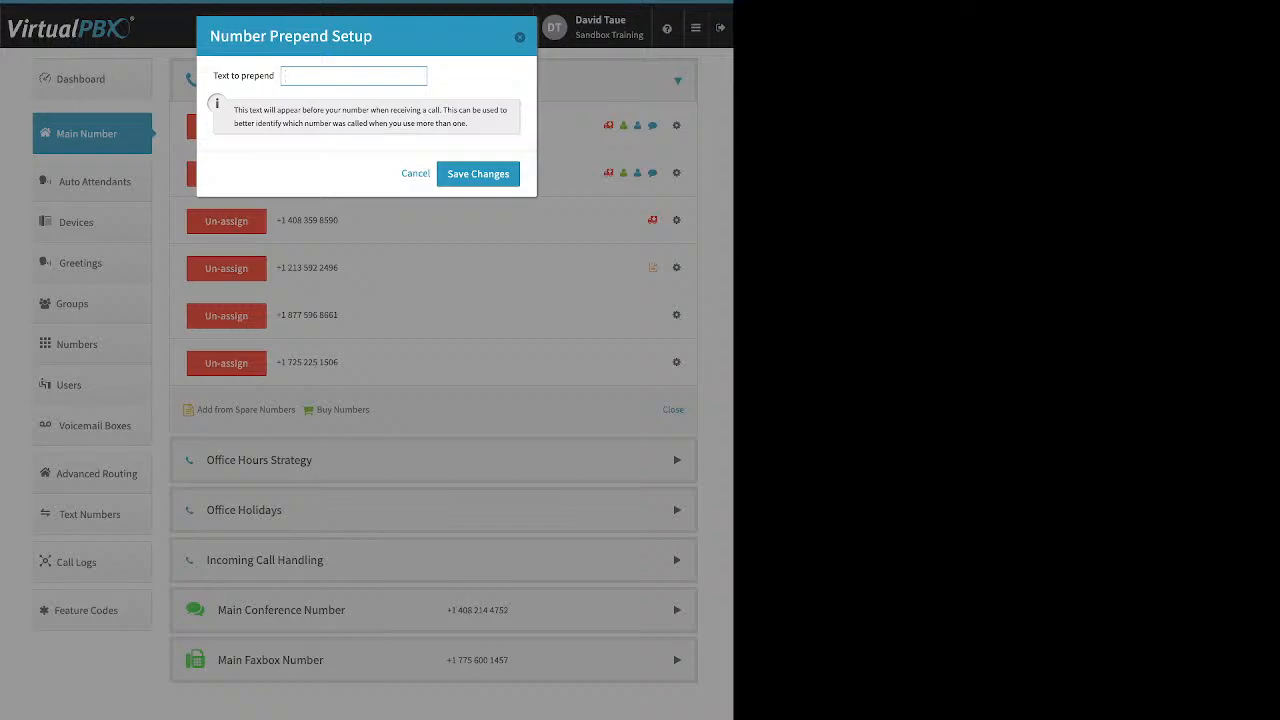
type("Vegas")
left_click(478, 174)
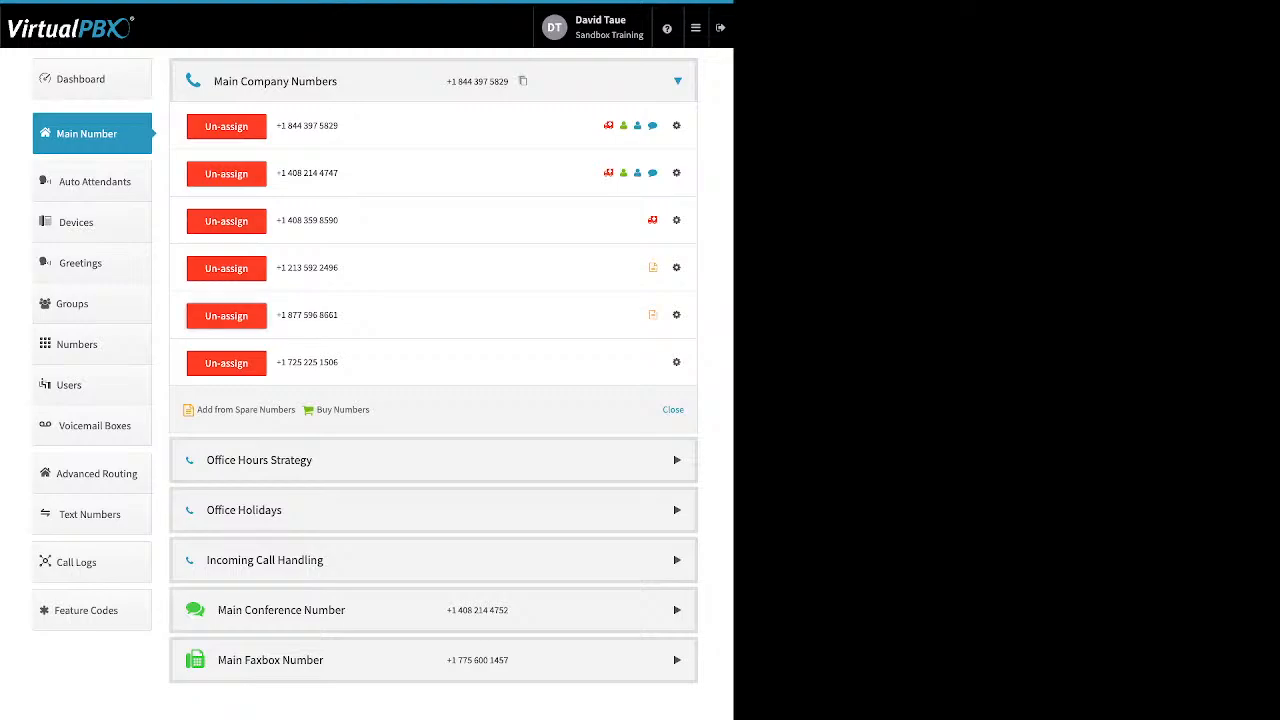
left_click(237, 316)
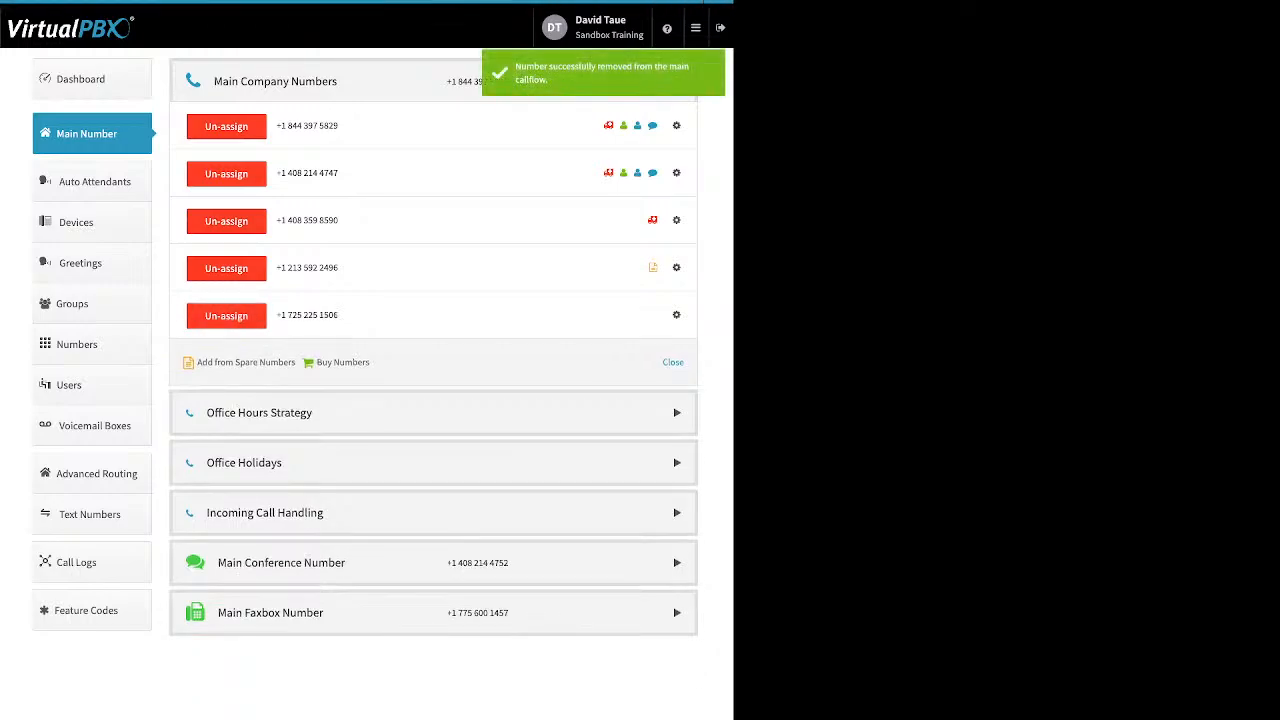
Step: Open the Office Hours Strategy section and review the 24-hour and custom office hours options
left_click(260, 413)
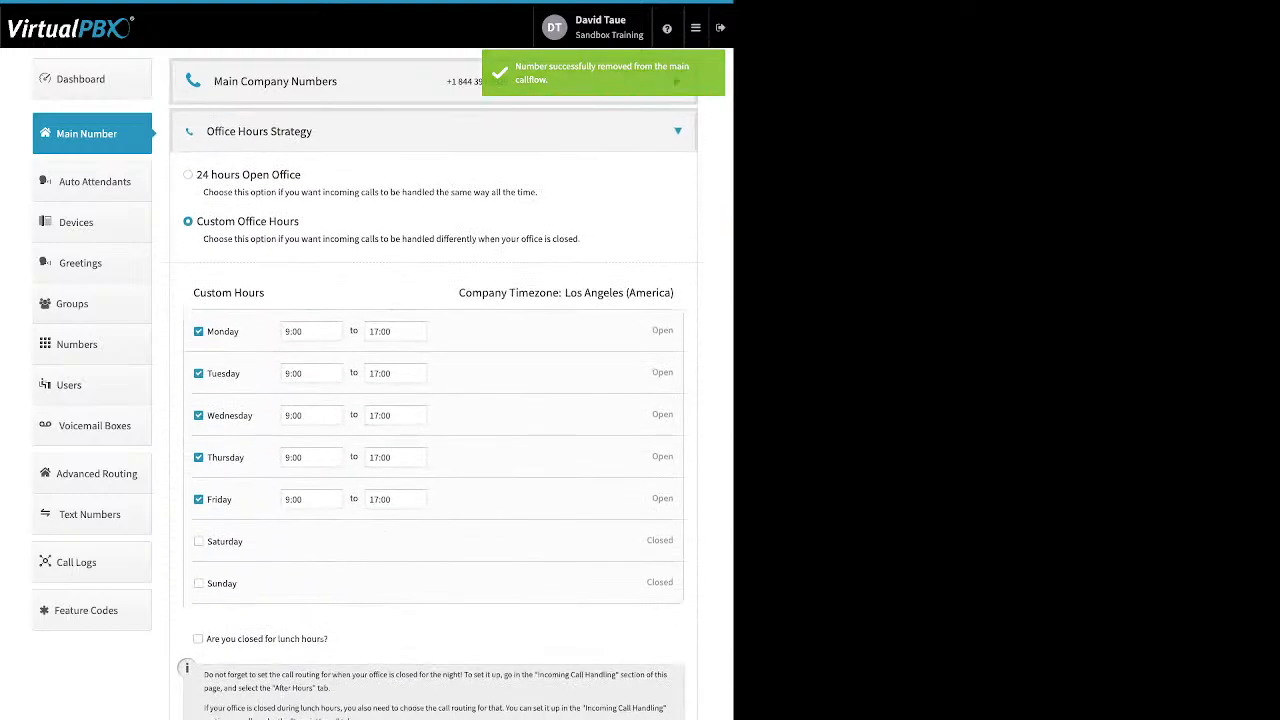
left_click_drag(301, 174, 210, 174)
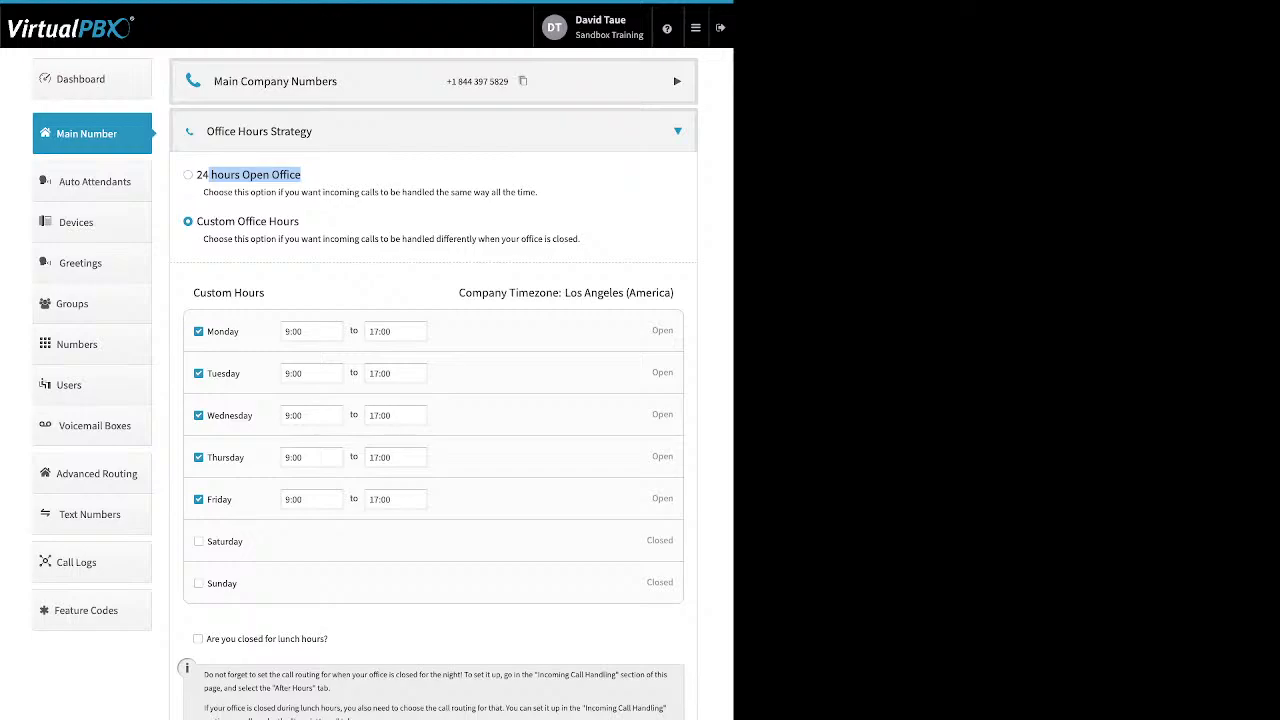
left_click_drag(300, 221, 196, 221)
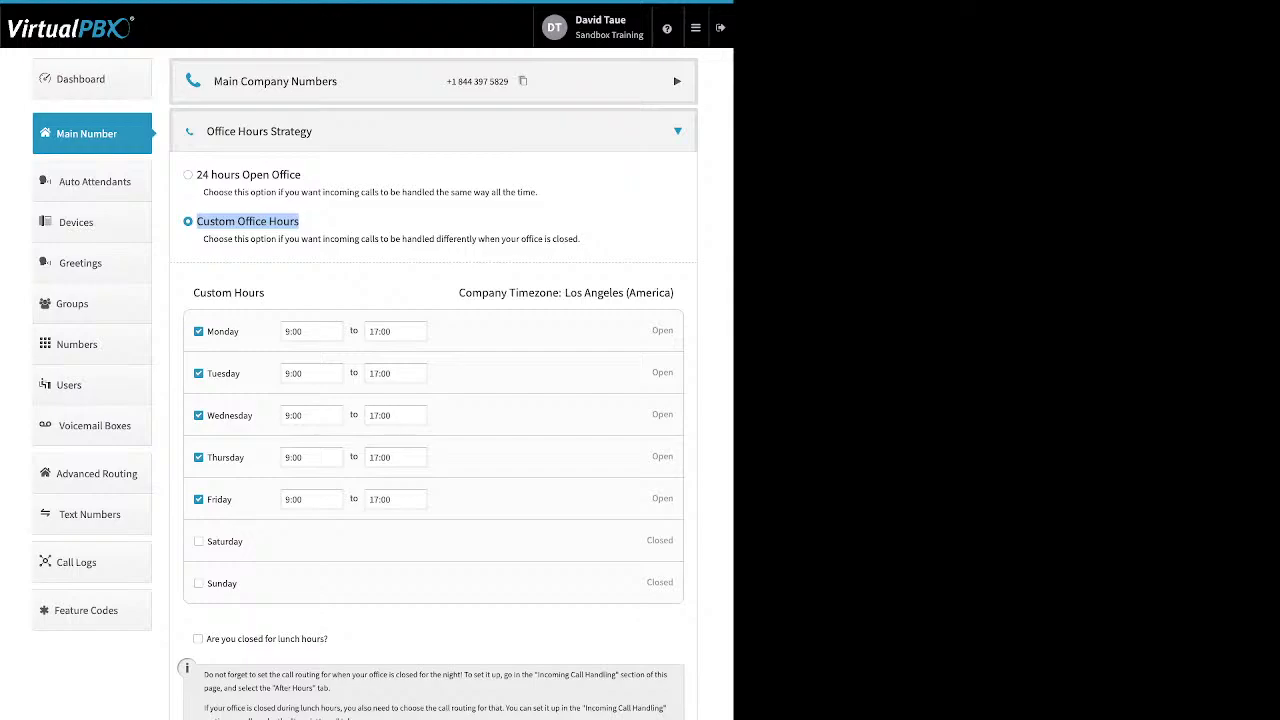
left_click_drag(240, 331, 207, 331)
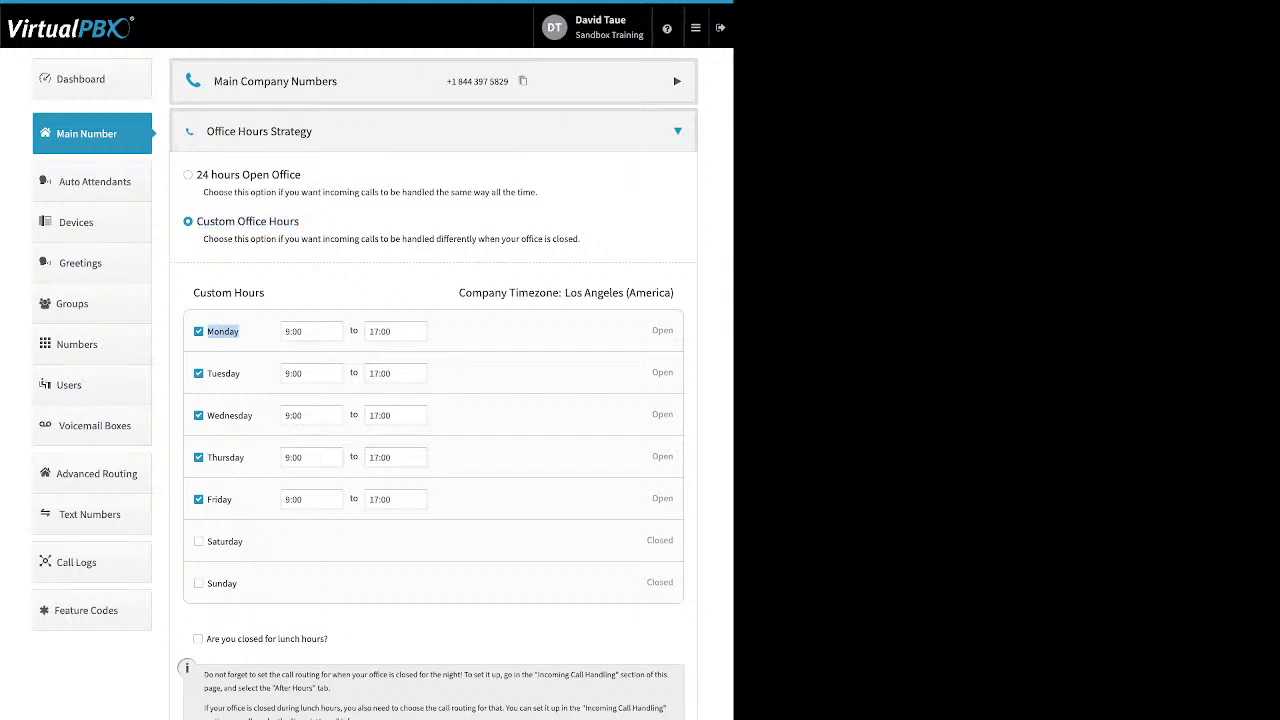
Step: Review the Monday custom hours time pickers and try the lunch hours option in the custom office hours
left_click(246, 332)
left_click(312, 332)
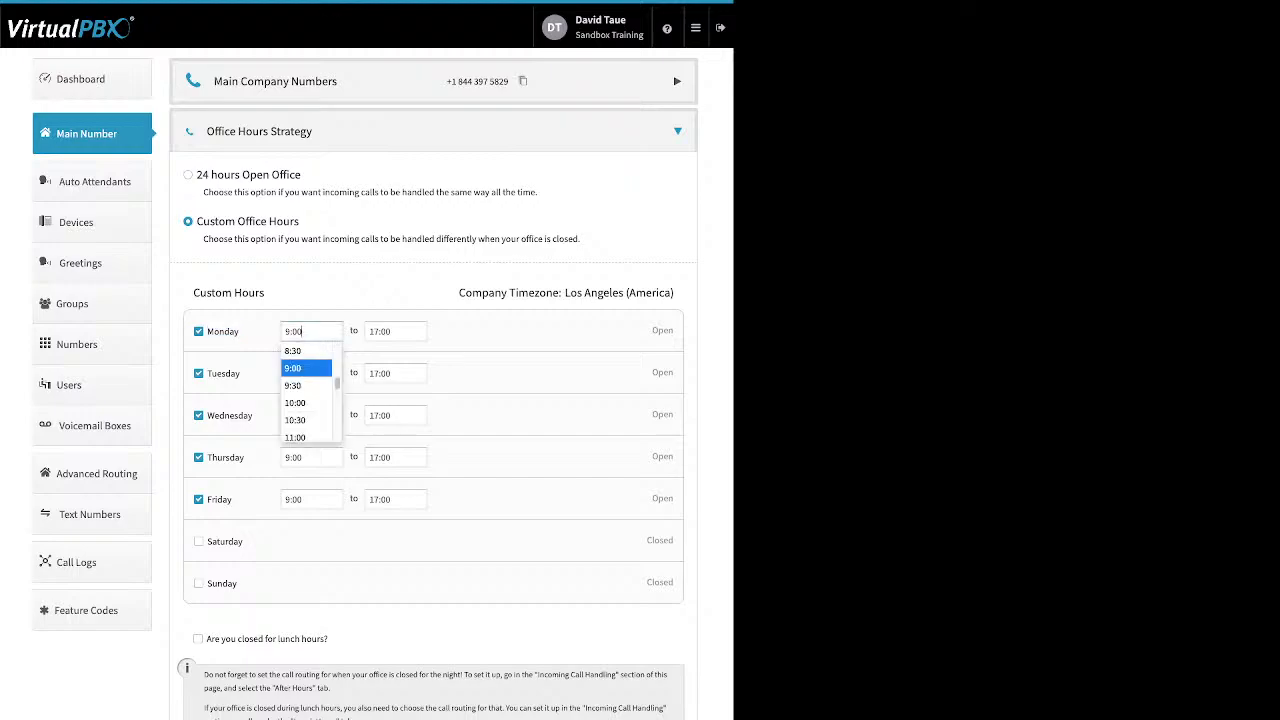
left_click(396, 332)
left_click(390, 368)
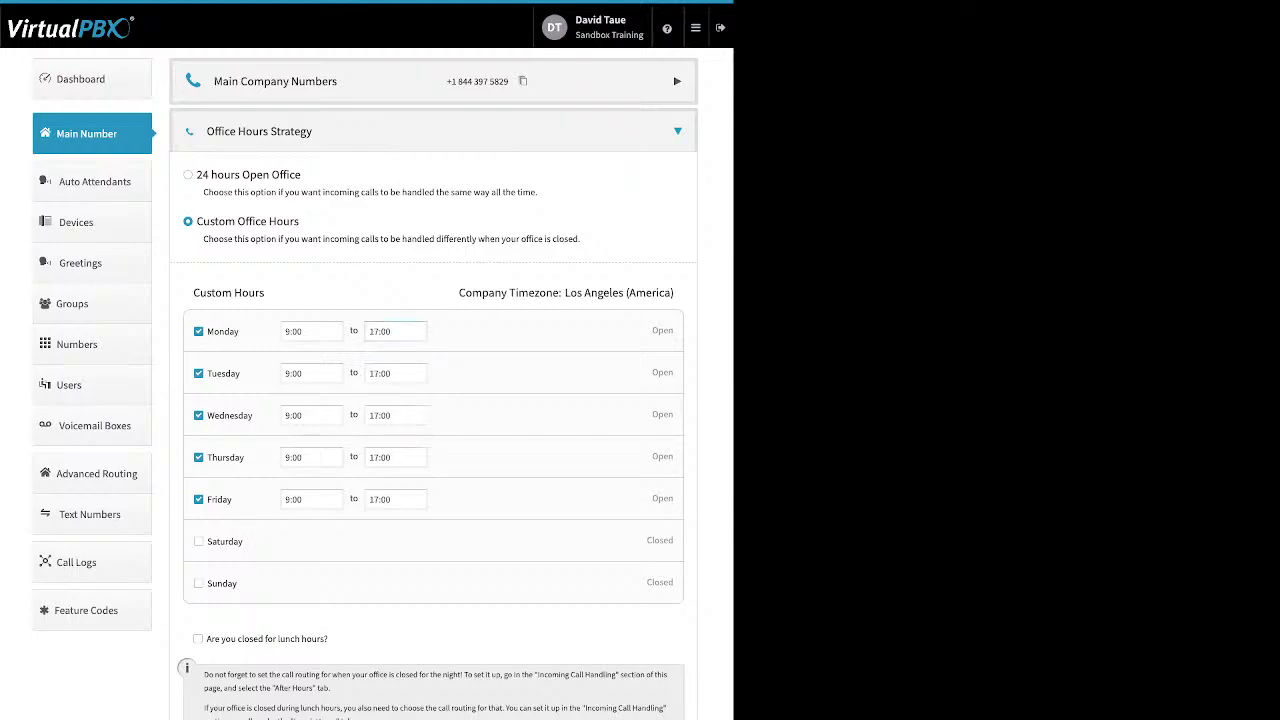
left_click_drag(330, 639, 206, 639)
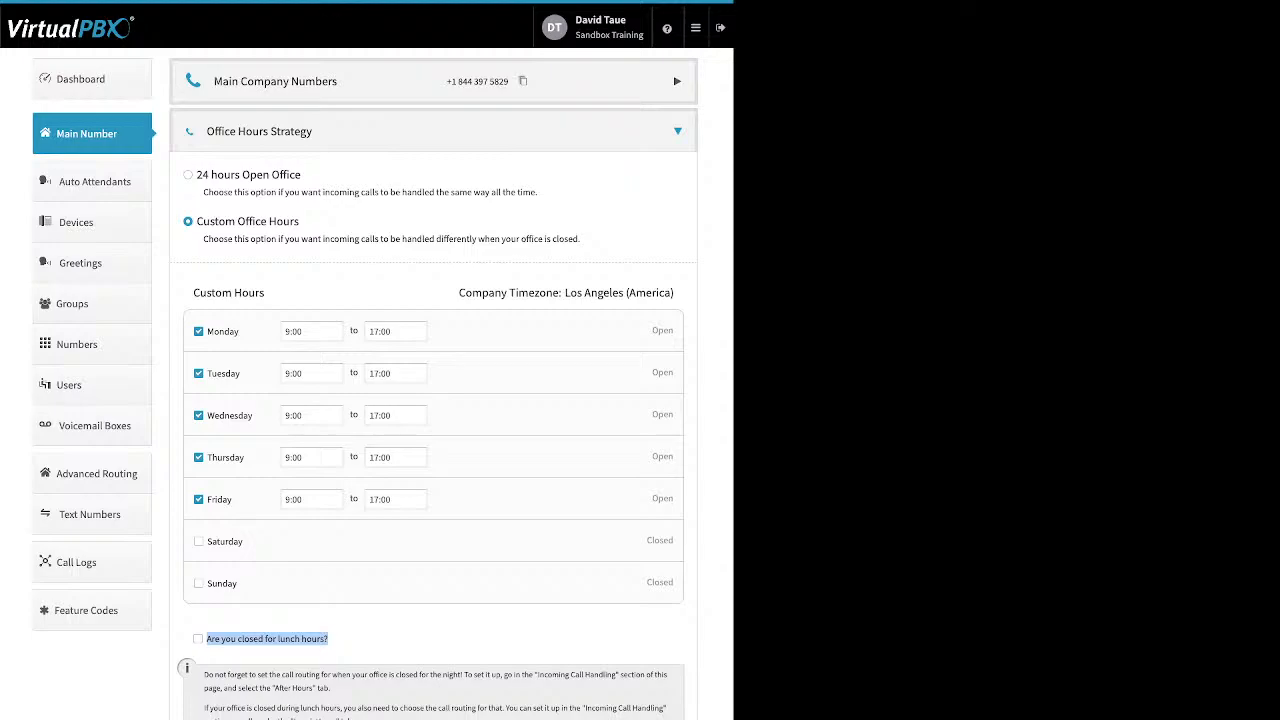
left_click(326, 639)
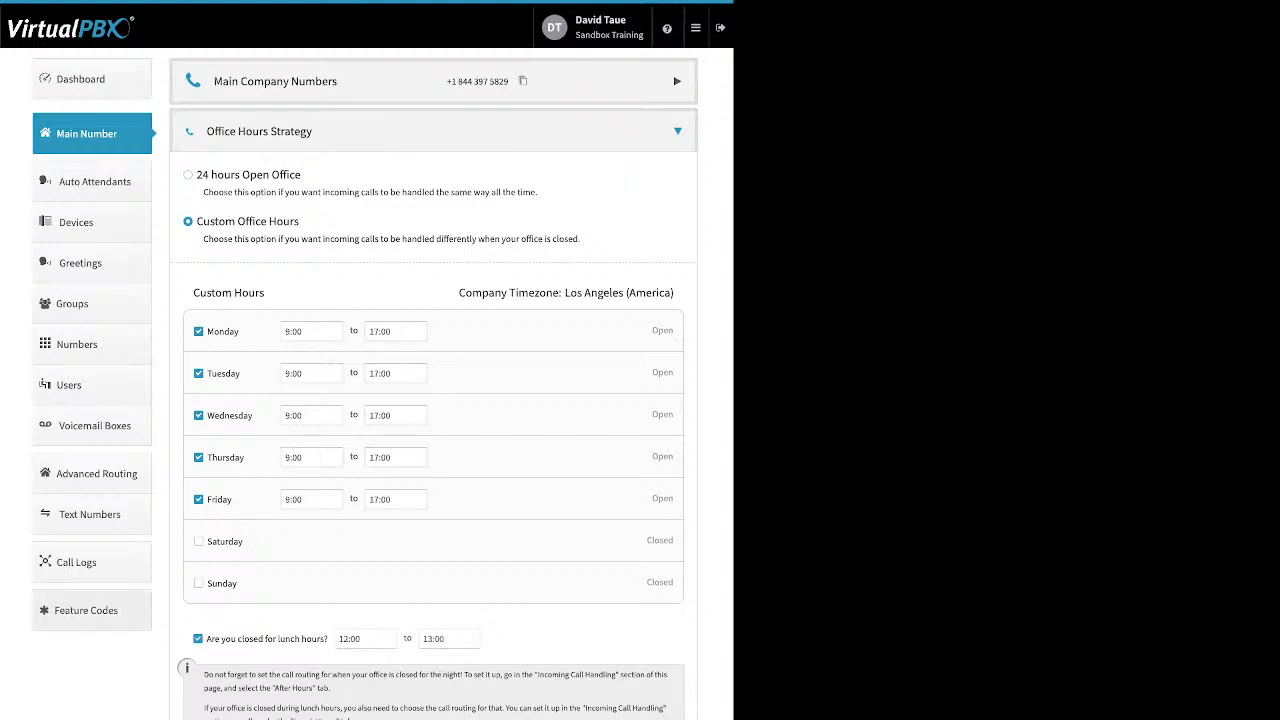
left_click(198, 639)
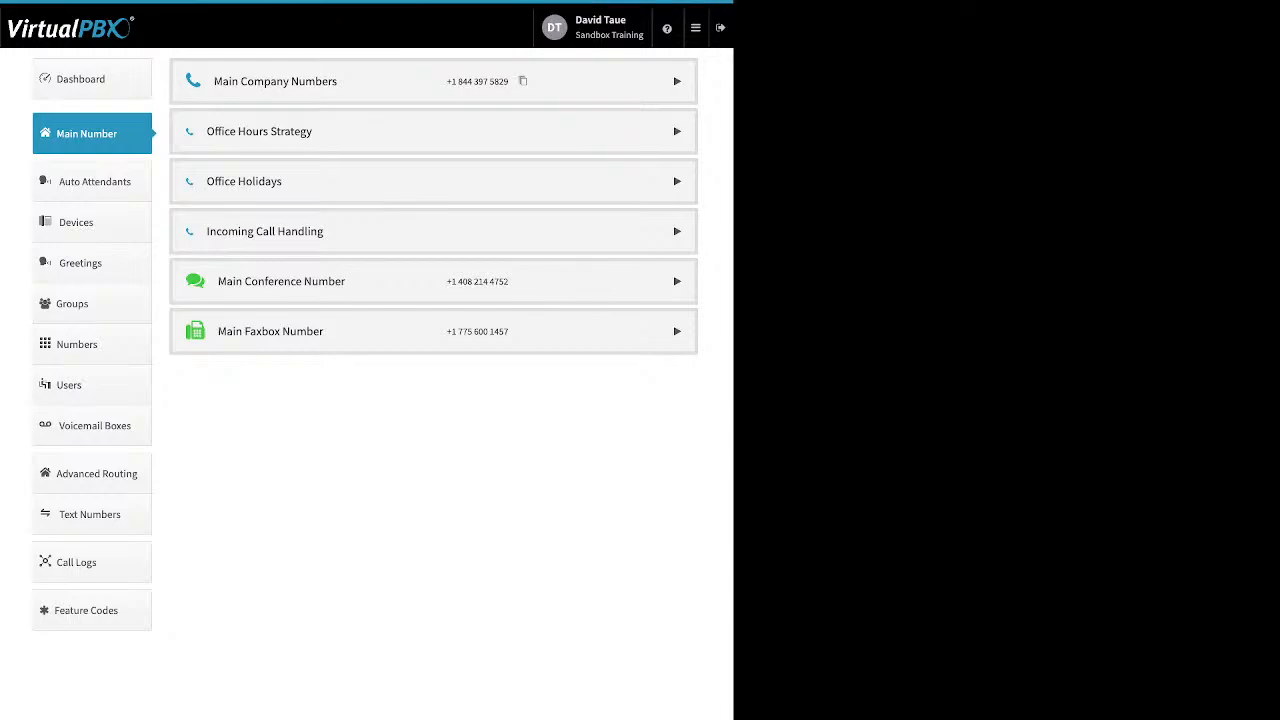
Step: Open the Office Holidays section and review the Add Holiday options for single day, date range and advanced
left_click(244, 181)
left_click_drag(306, 222, 196, 222)
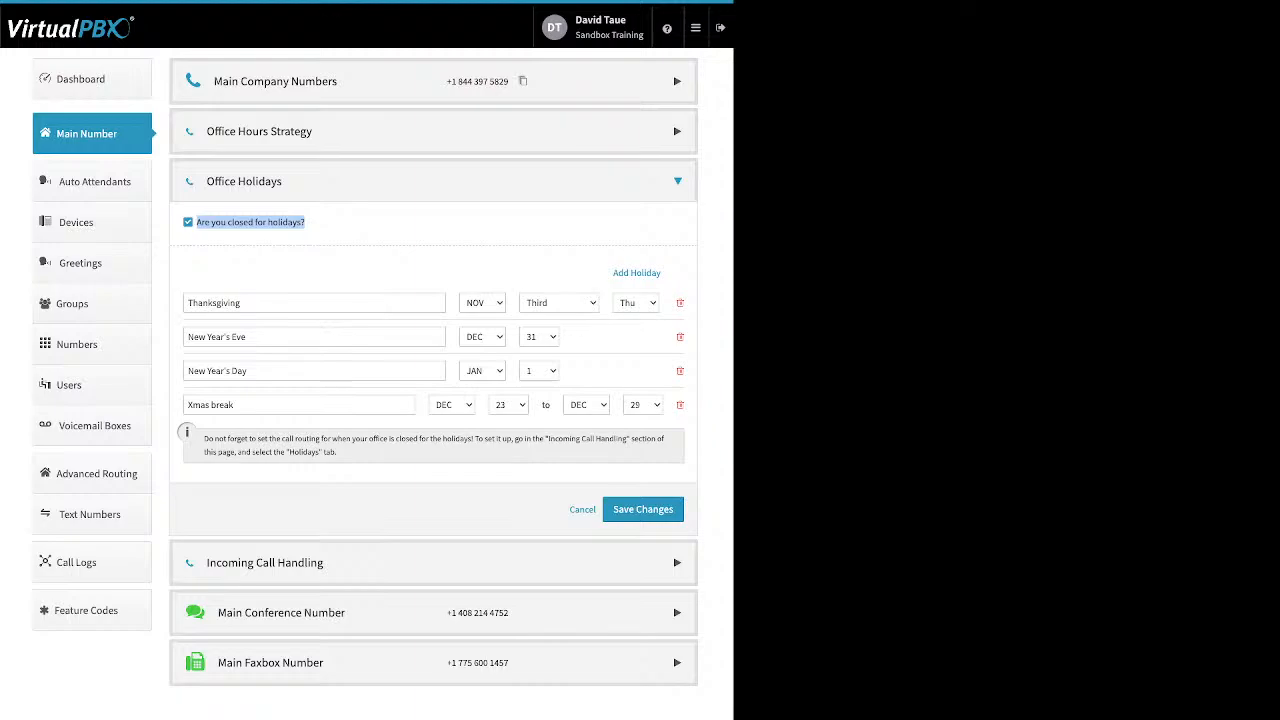
left_click(340, 230)
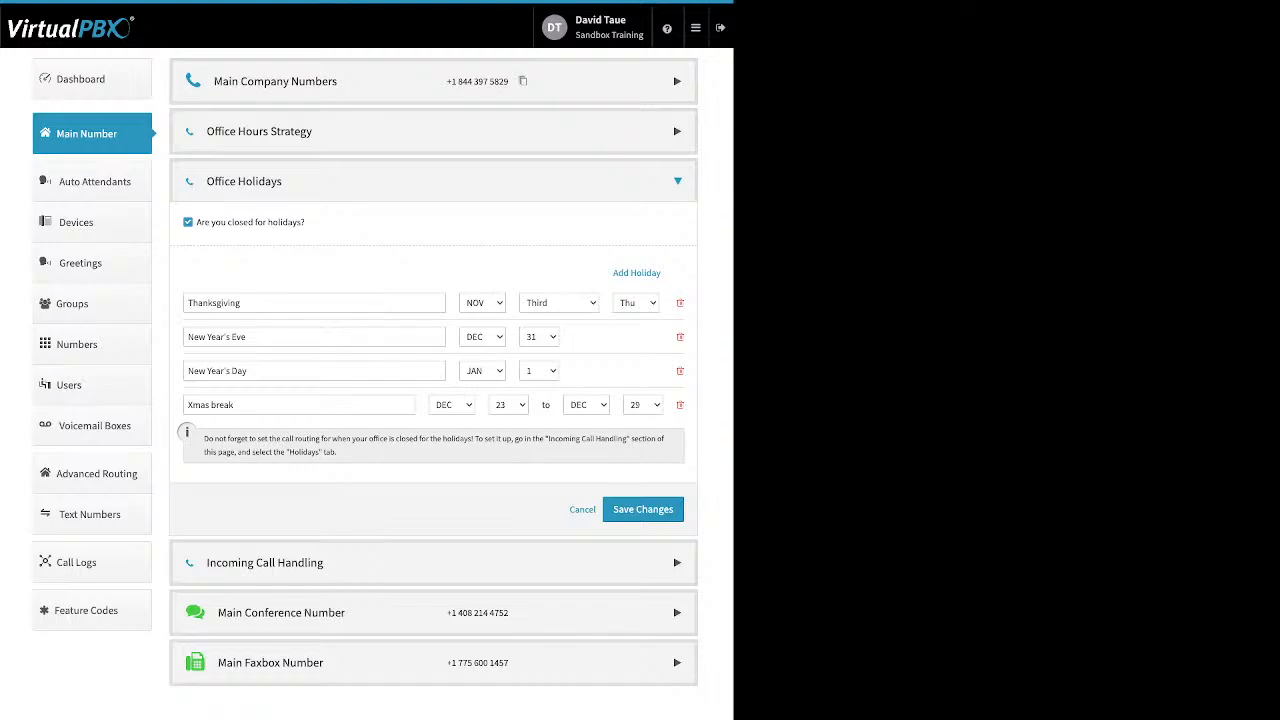
left_click(636, 272)
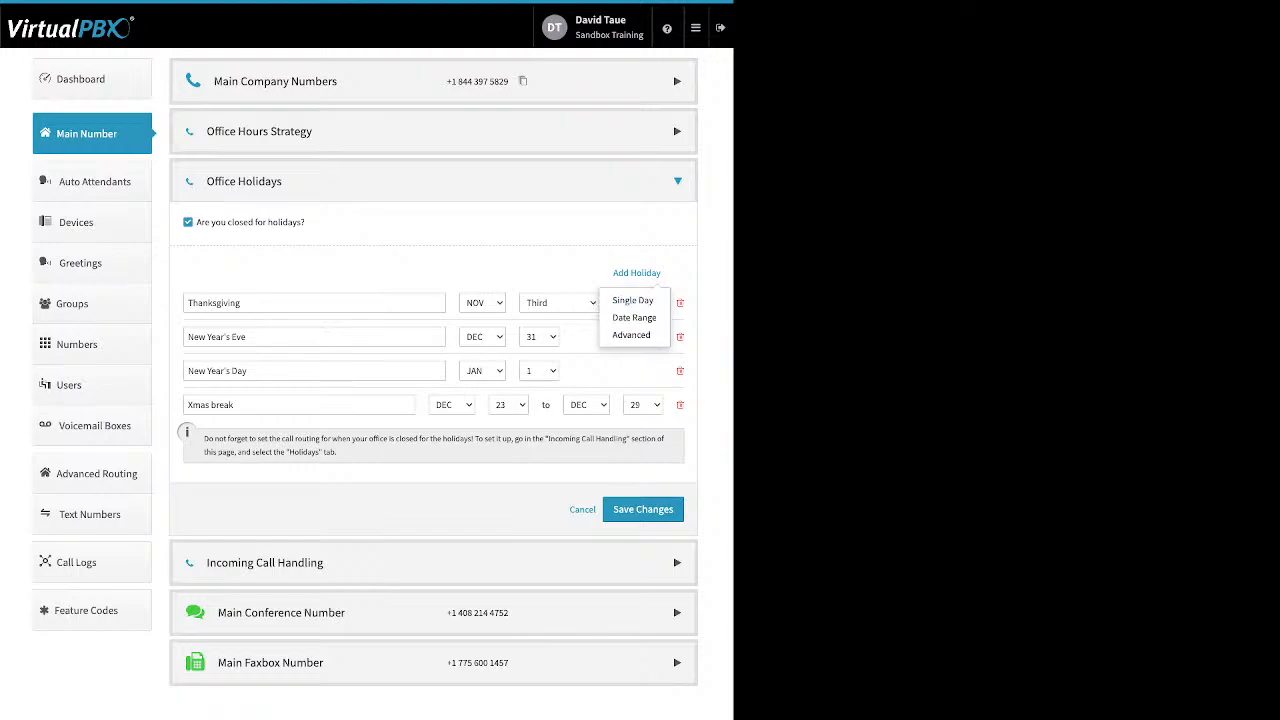
left_click(636, 273)
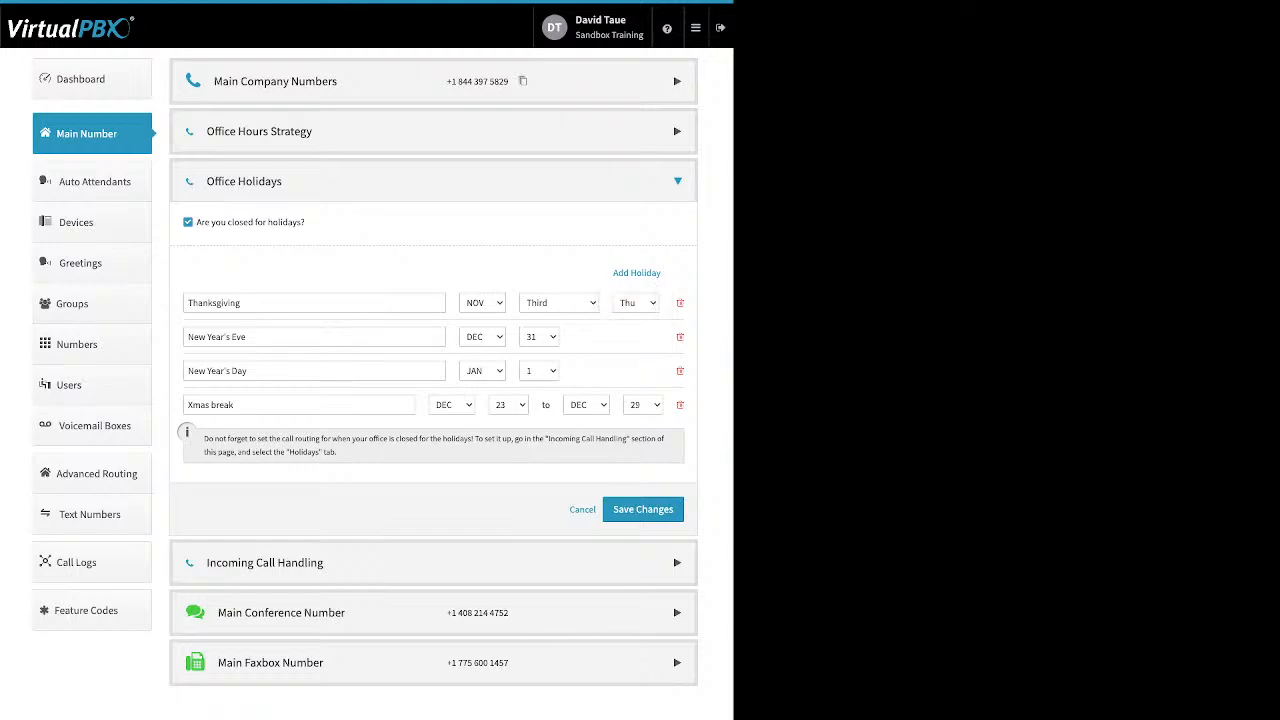
Step: Review the listed holiday entries and save the Office Holidays settings
left_click_drag(254, 371, 187, 371)
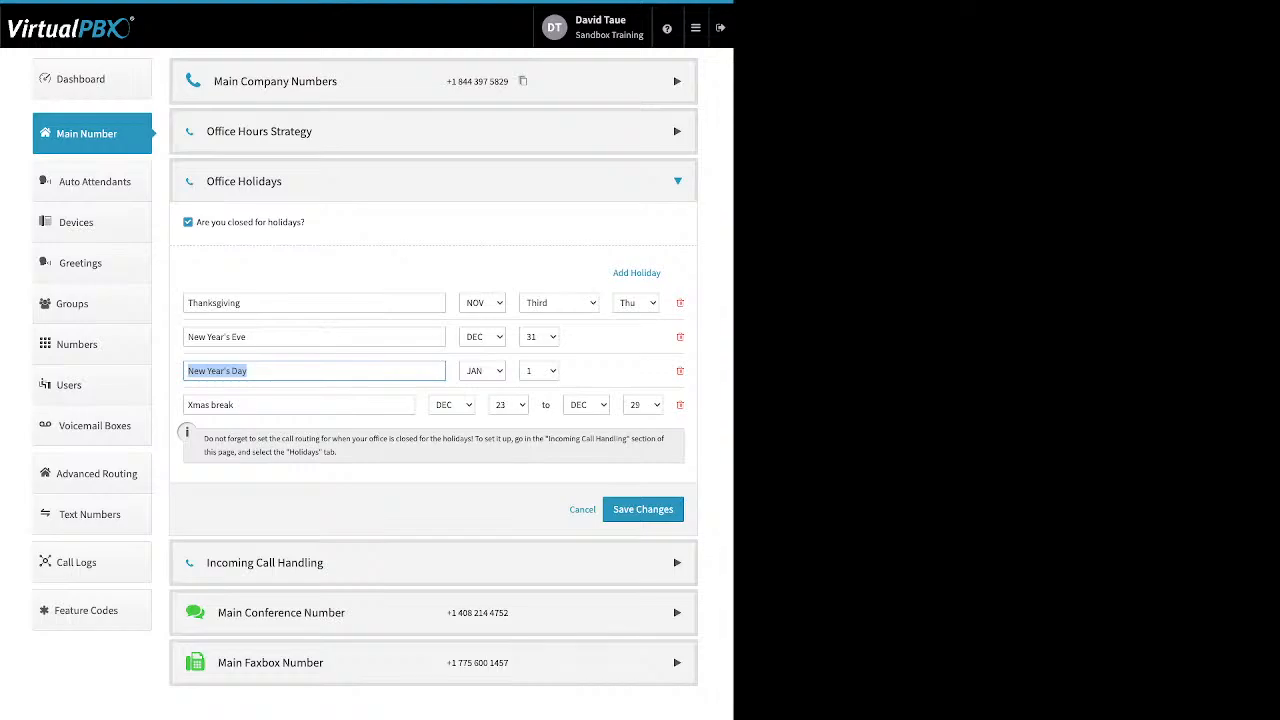
left_click_drag(240, 405, 187, 405)
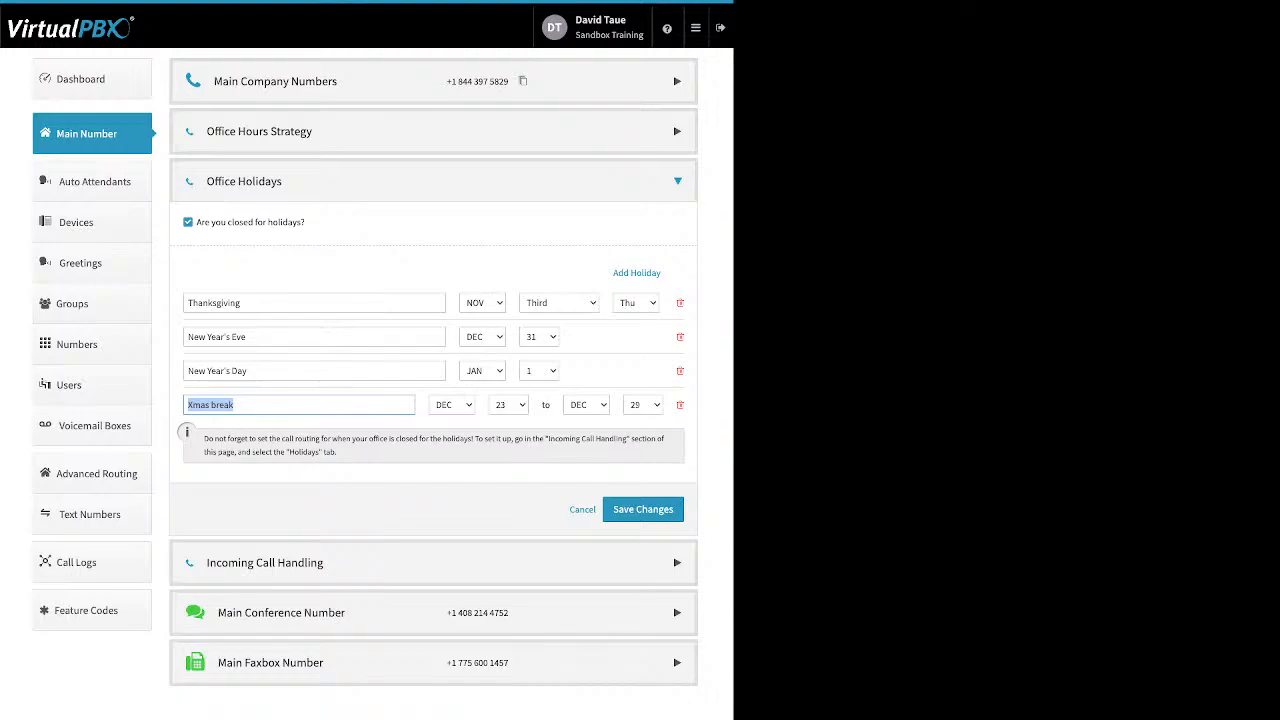
left_click(380, 272)
left_click_drag(217, 303, 188, 303)
left_click(188, 303)
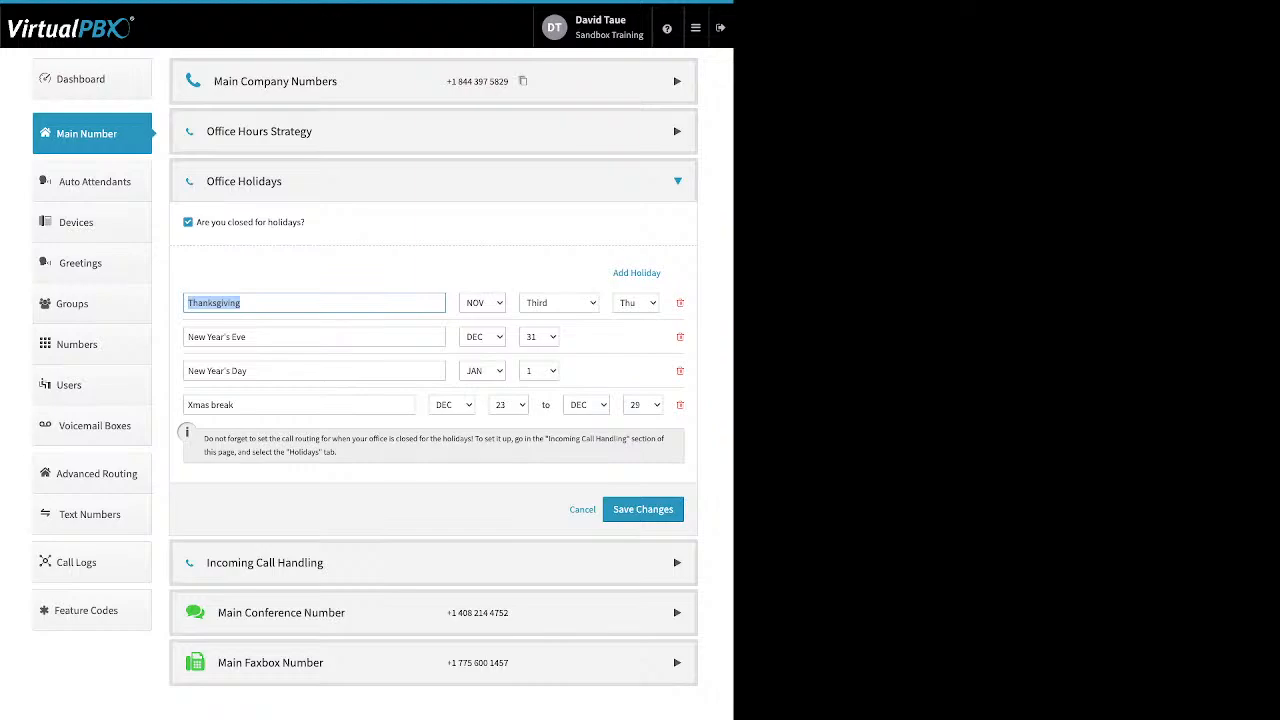
left_click(643, 509)
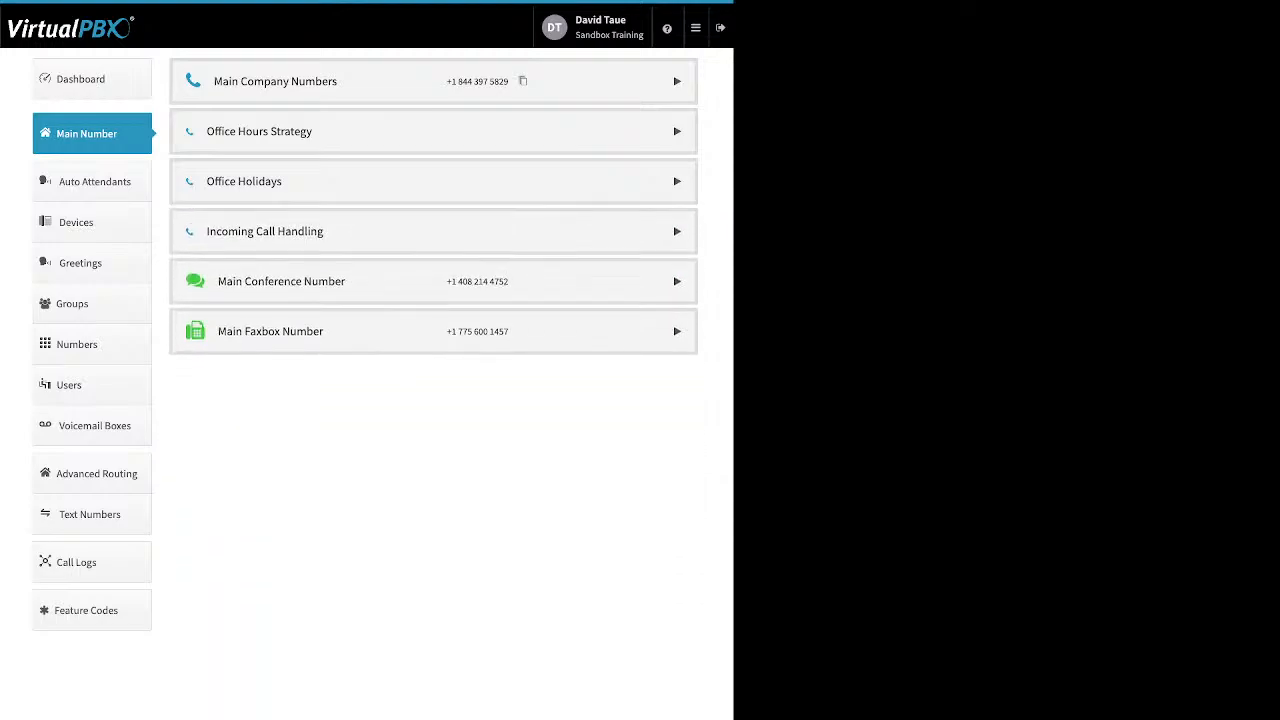
Step: Open Incoming Call Handling and review the Open Hours, After Hours and Holidays routing options
left_click(677, 231)
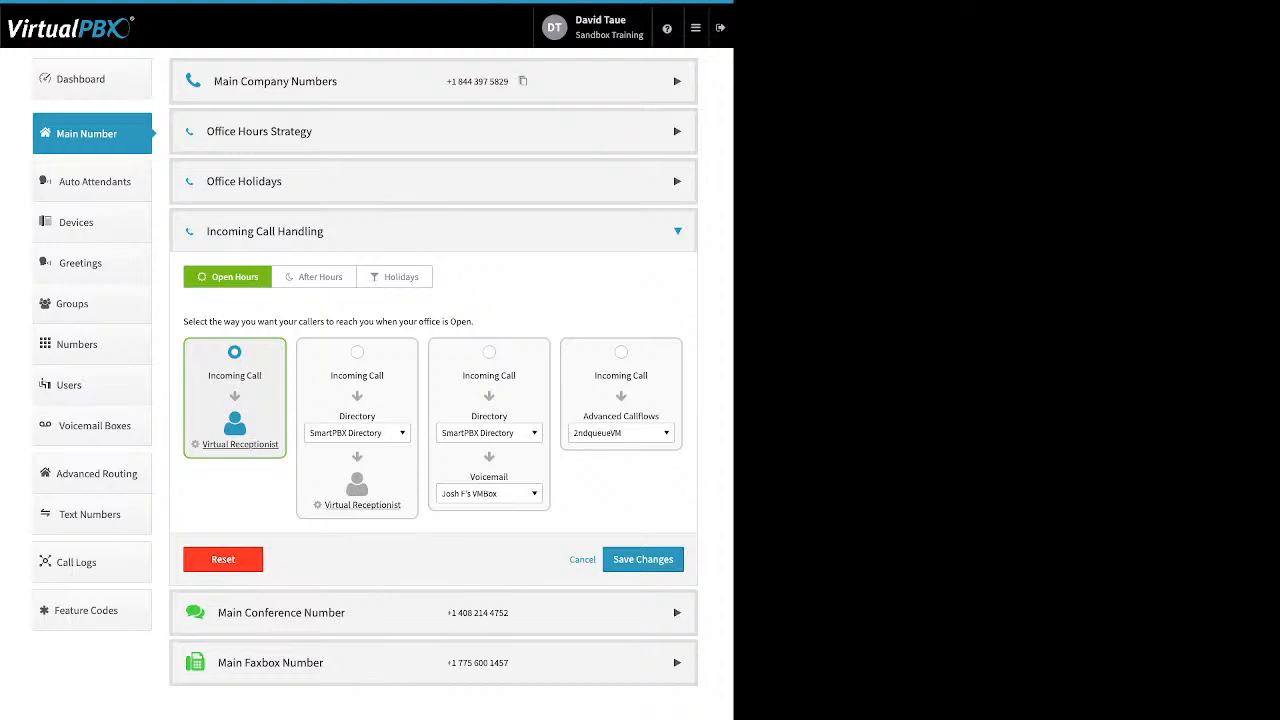
left_click(320, 277)
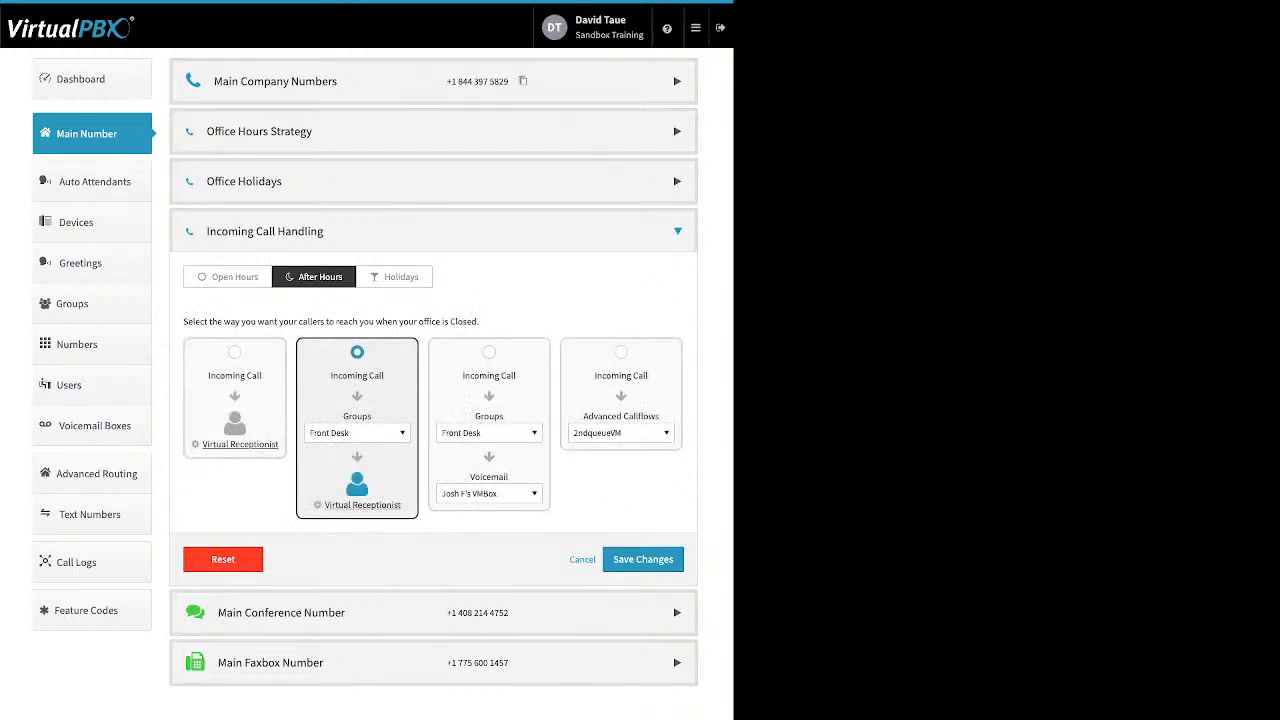
left_click(395, 277)
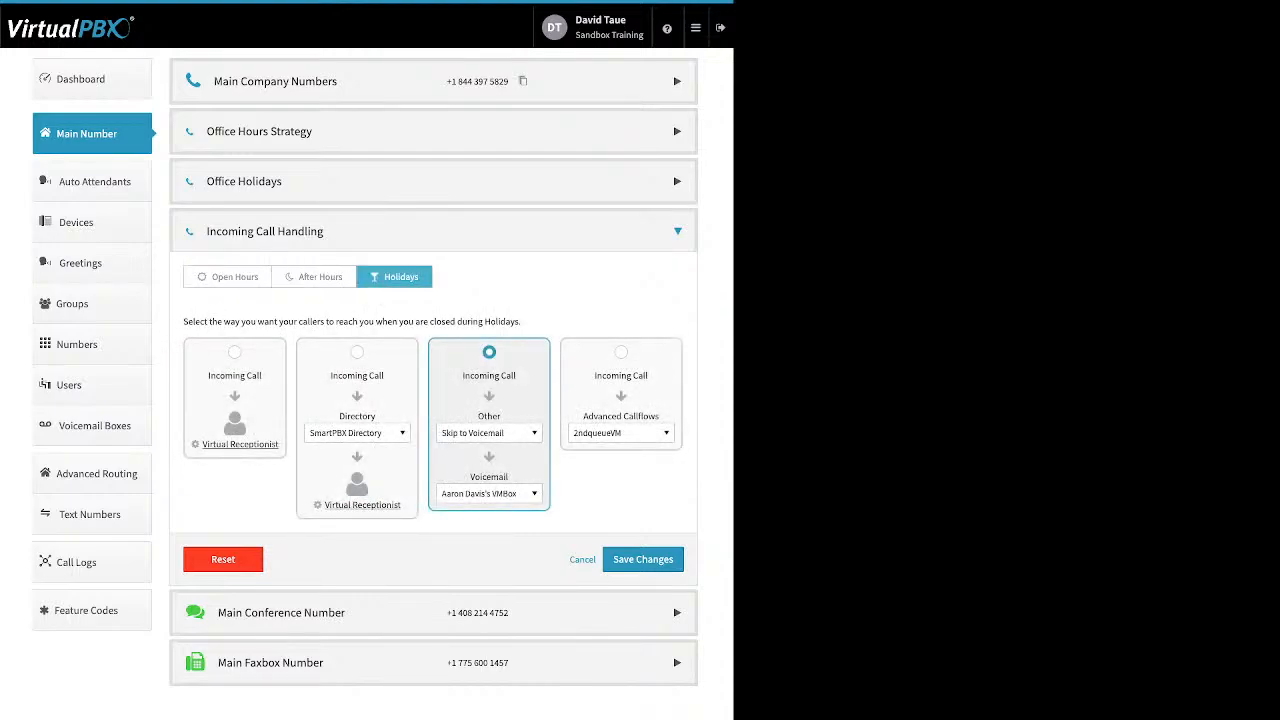
left_click(228, 277)
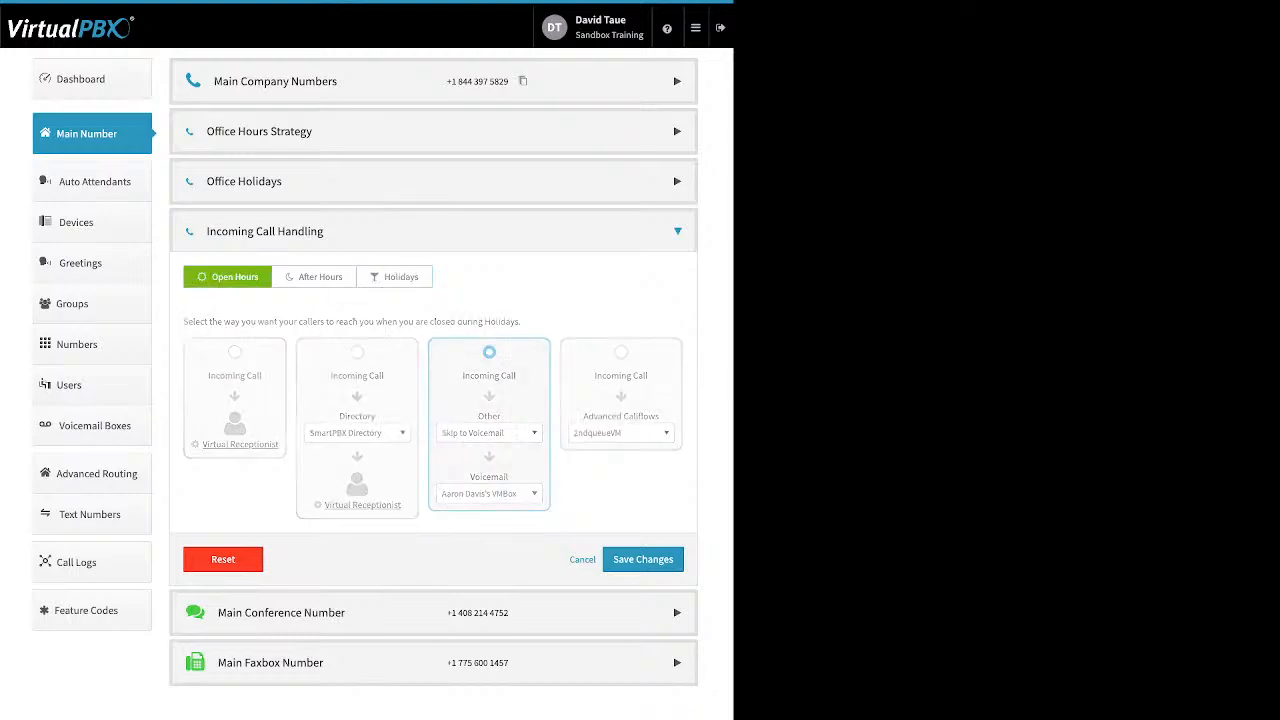
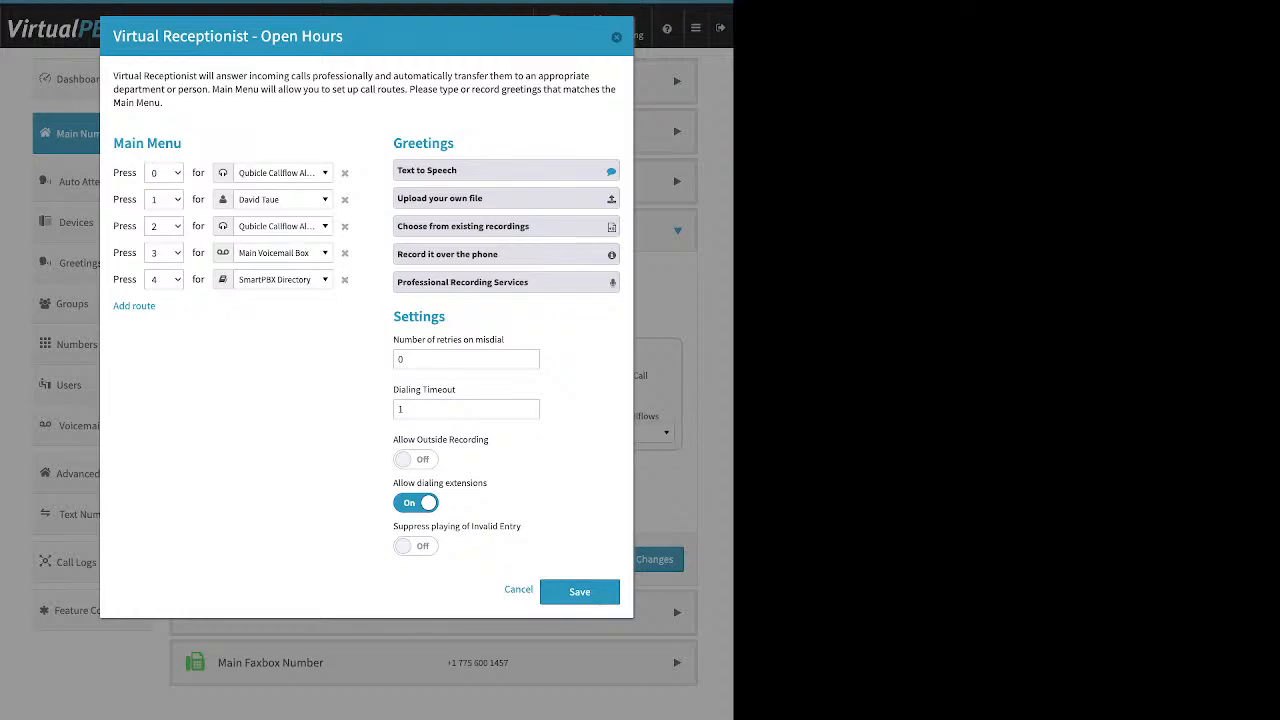
Step: Add a new route row to the Open Hours main menu
left_click_drag(183, 144, 112, 144)
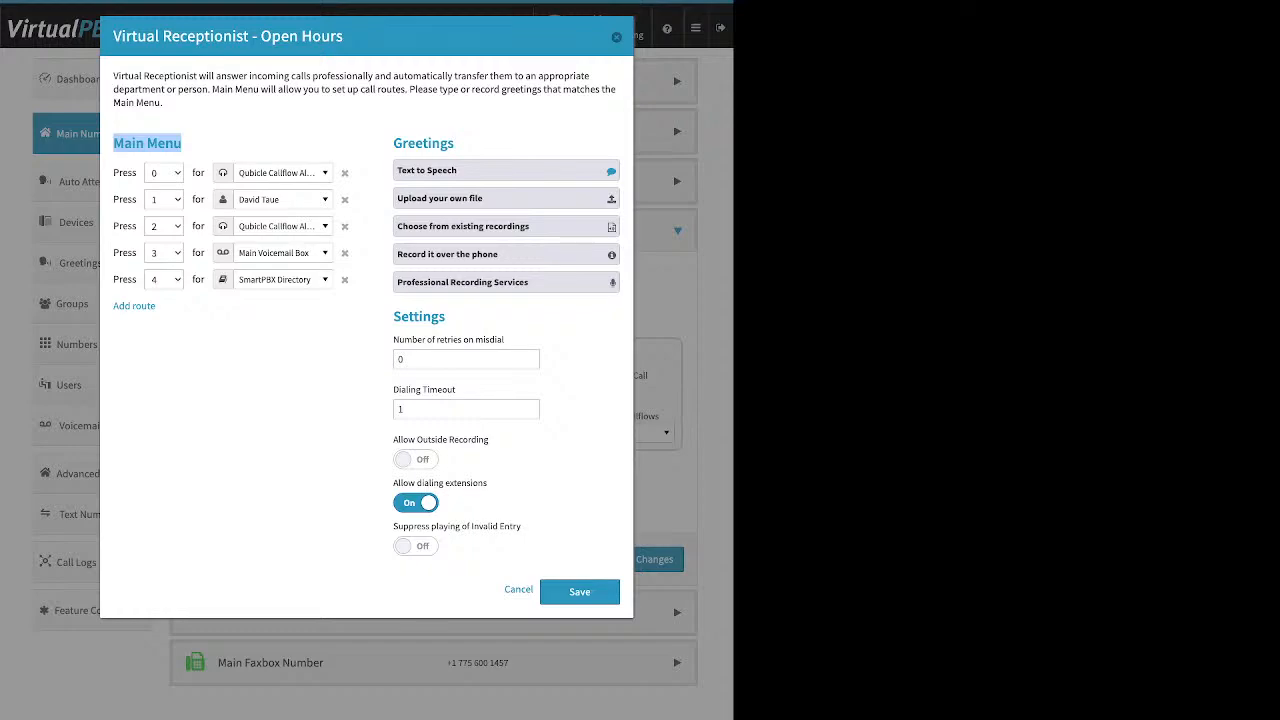
left_click(212, 144)
left_click_drag(162, 307, 112, 307)
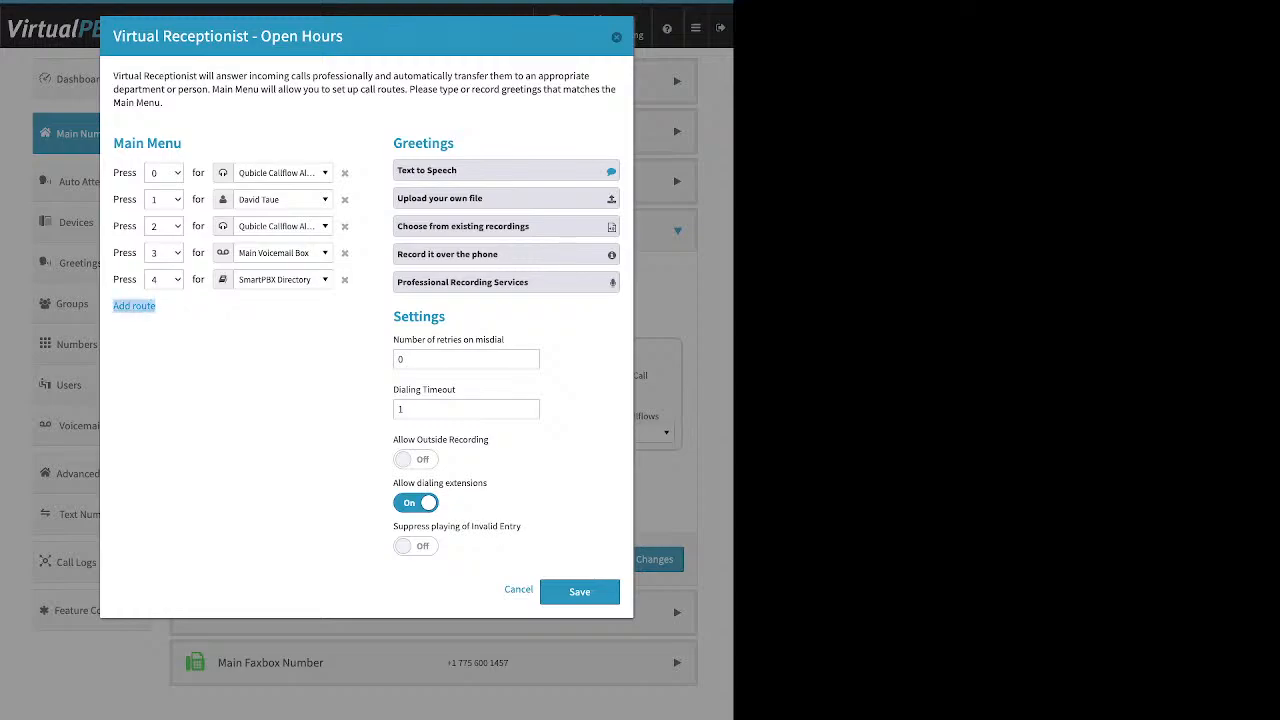
left_click(134, 306)
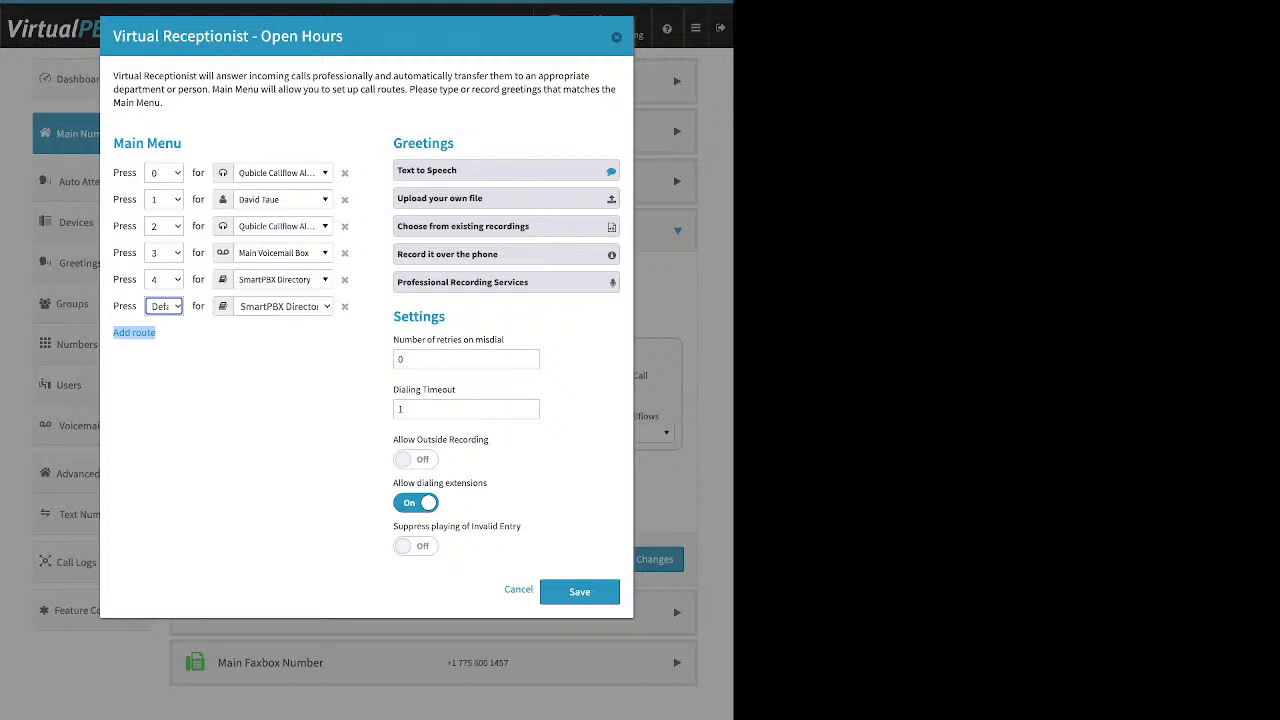
Step: Browse the destination list for the Press 1 route and set it to Main Voicemail Box
left_click(283, 200)
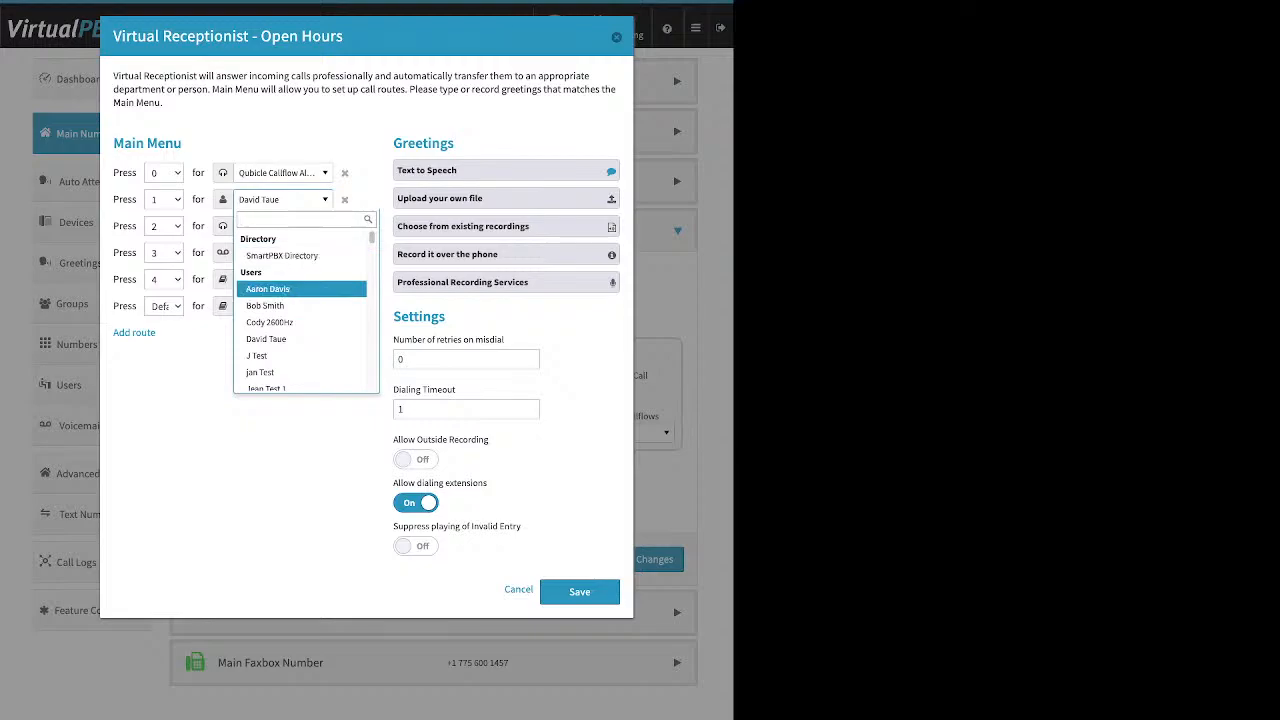
scroll(300, 318, "down", 5)
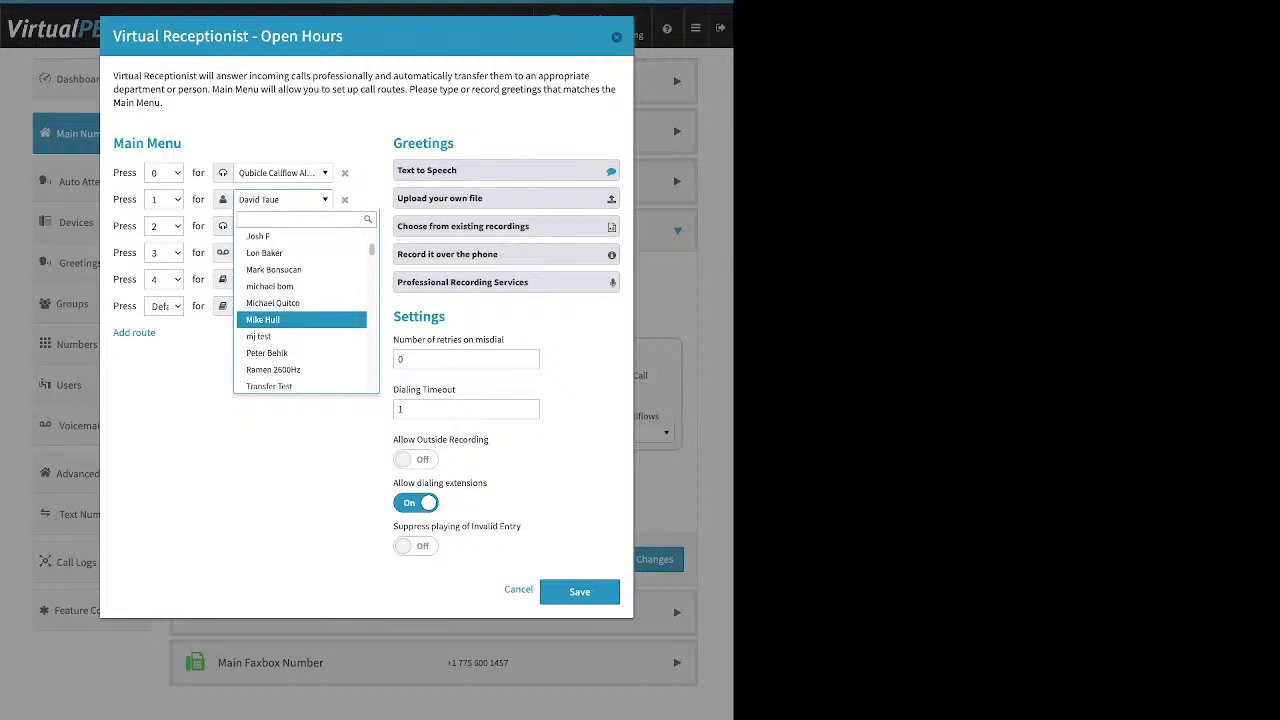
scroll(300, 317, "down", 1)
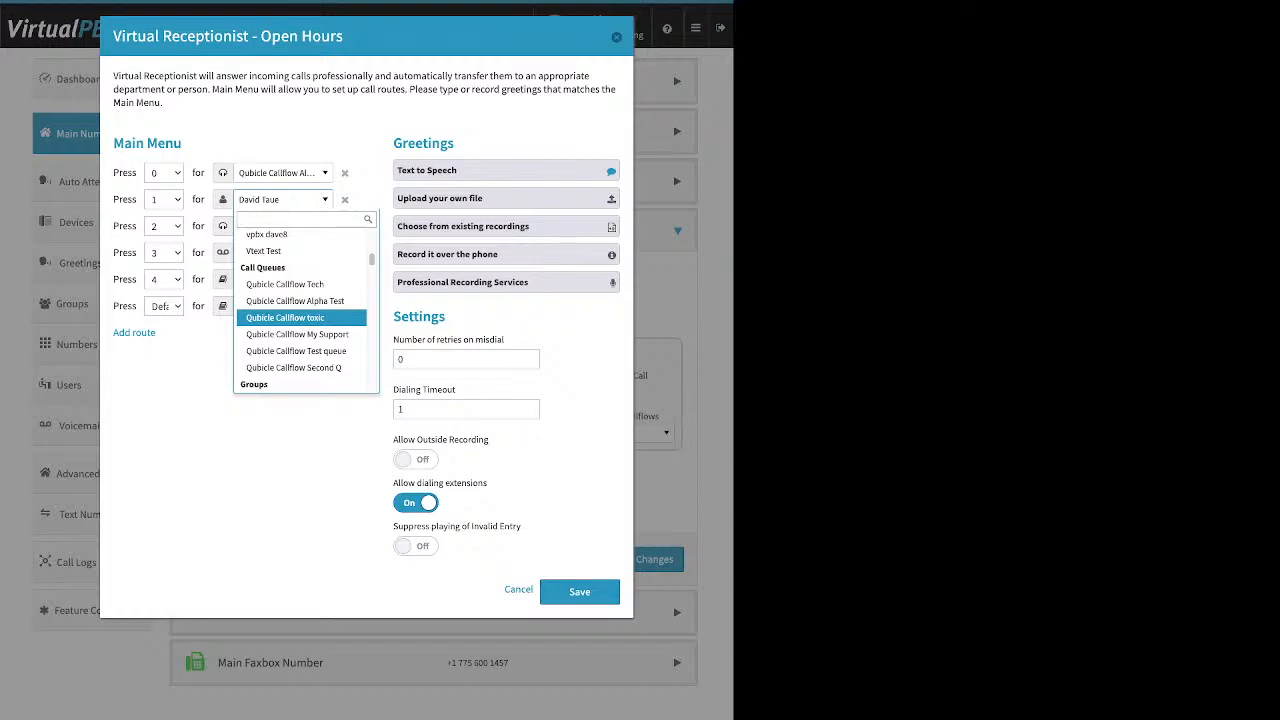
scroll(300, 318, "down", 2)
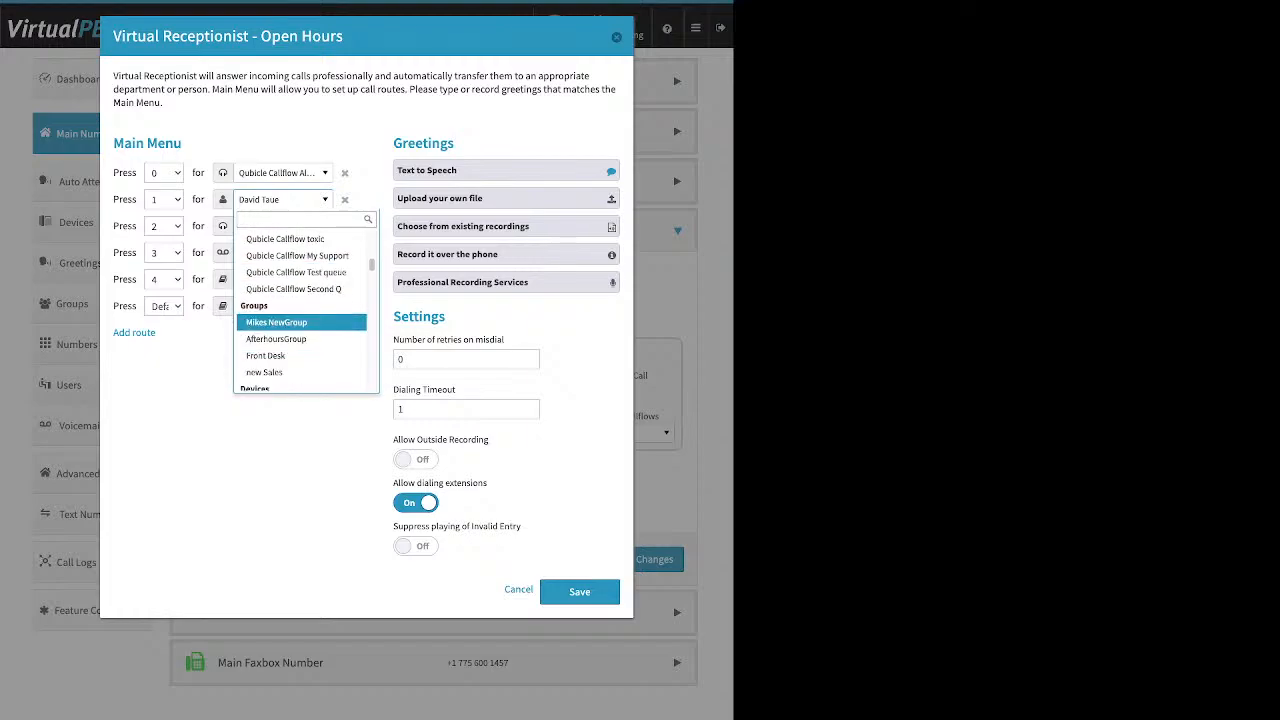
scroll(300, 318, "down", 1)
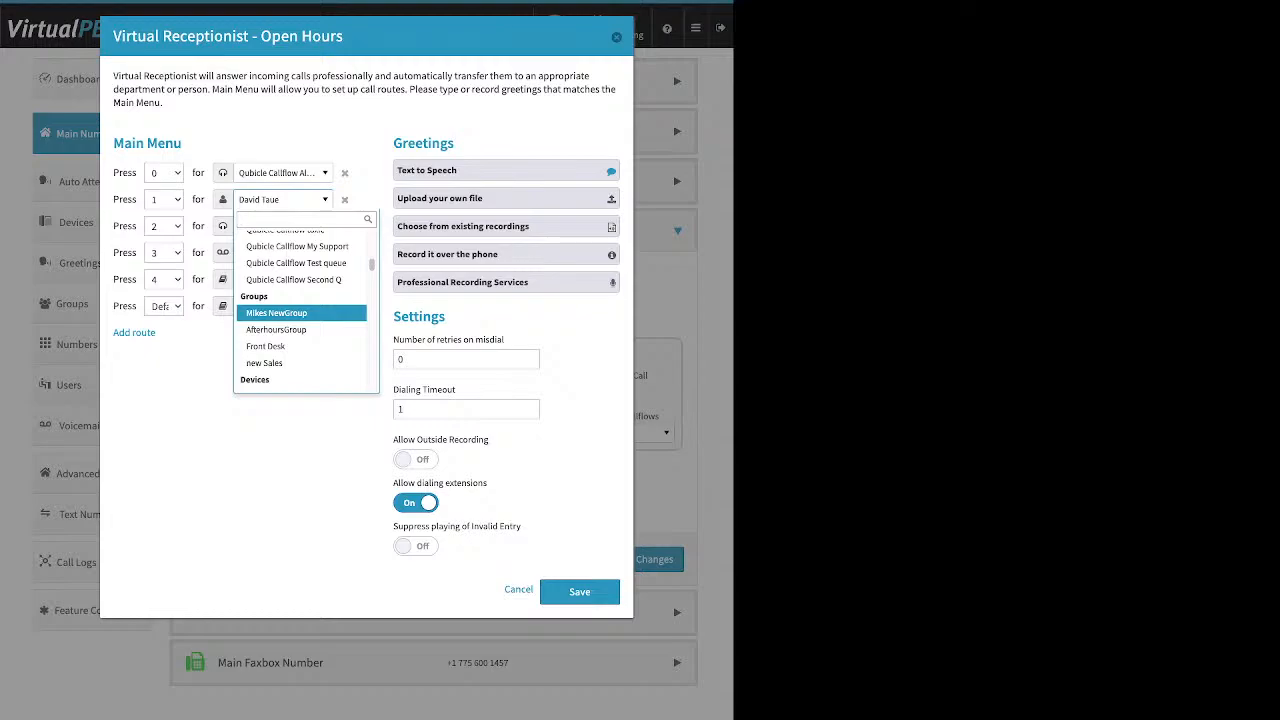
key("Down")
key("Down")
key("Down")
key("Down")
key("Down")
key("Down")
key("Down")
key("Down")
key("Down")
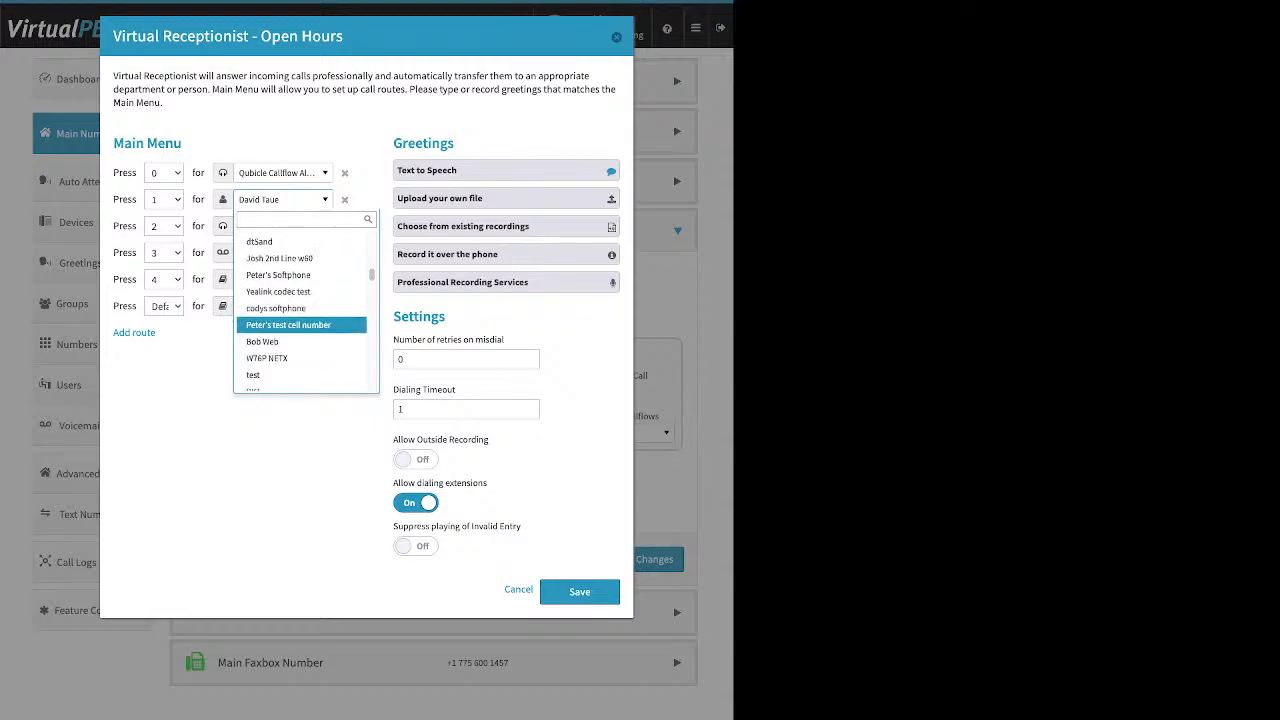
key("Down")
key("Down")
key("Down")
key("Down")
key("Down")
key("Down")
key("Down")
key("Down")
key("Down")
key("Down")
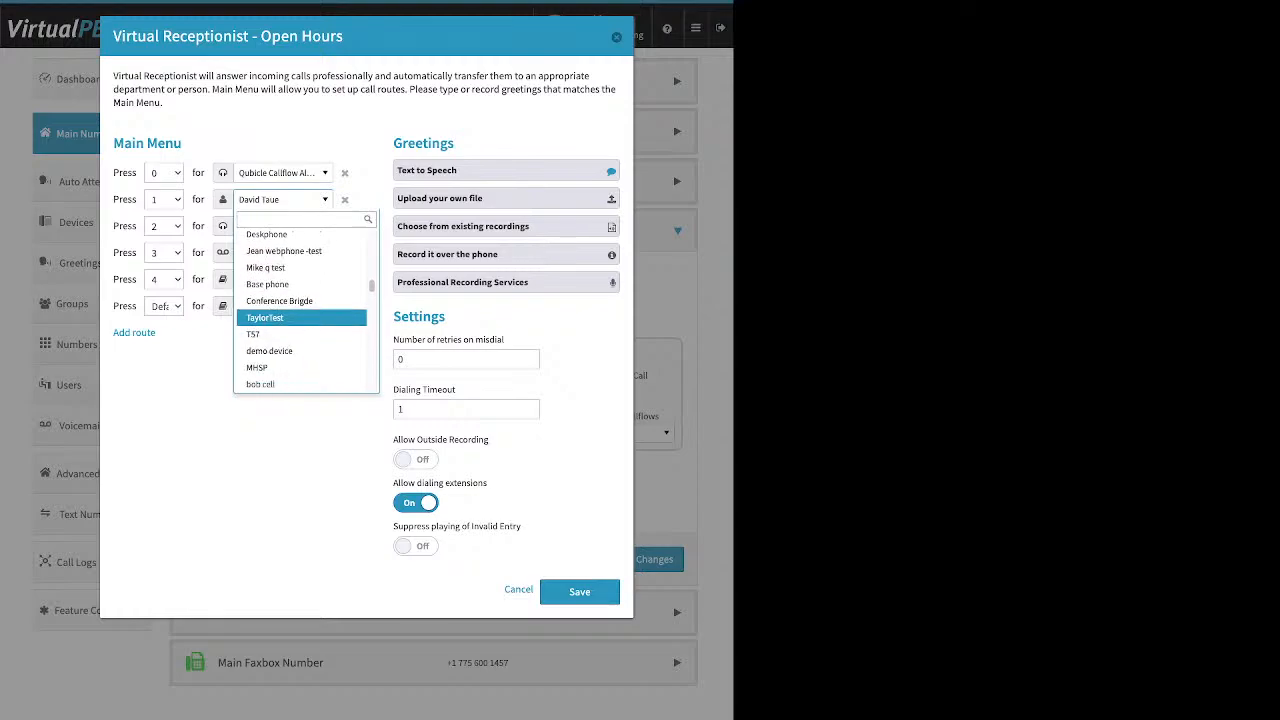
key("Down")
key("Down")
key("Down")
key("Down")
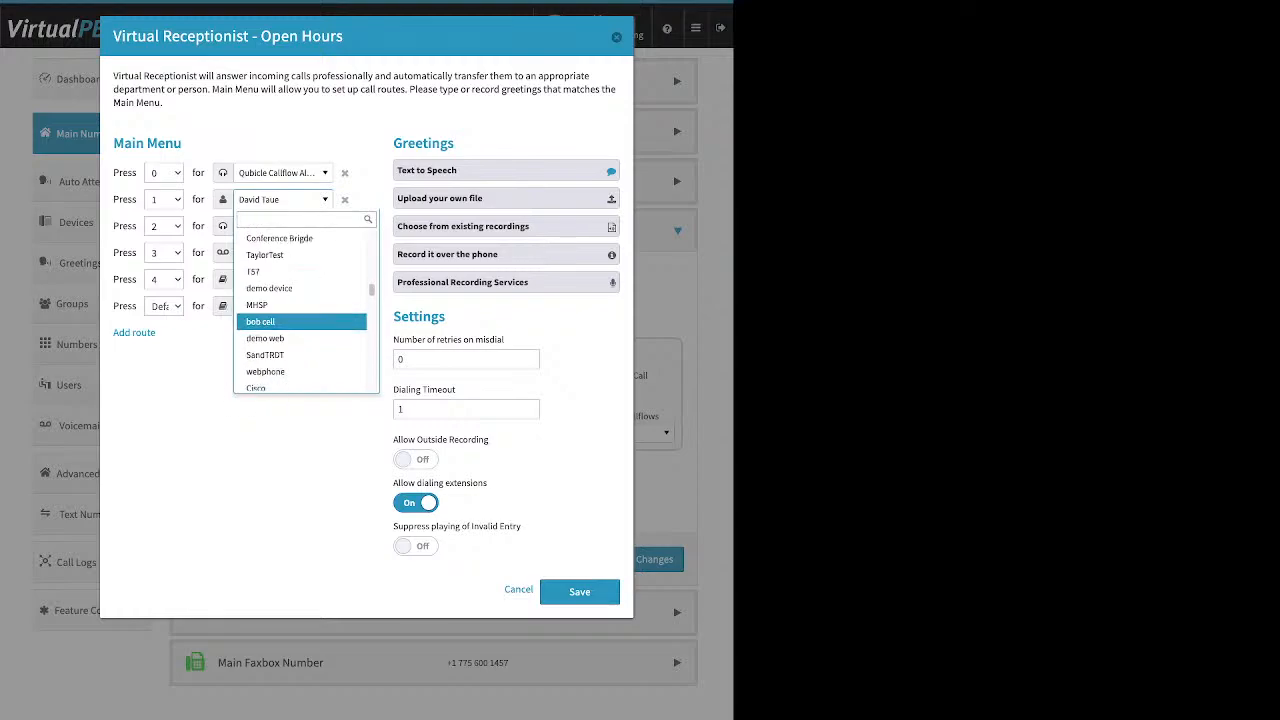
key("Down")
key("Down")
key("Down")
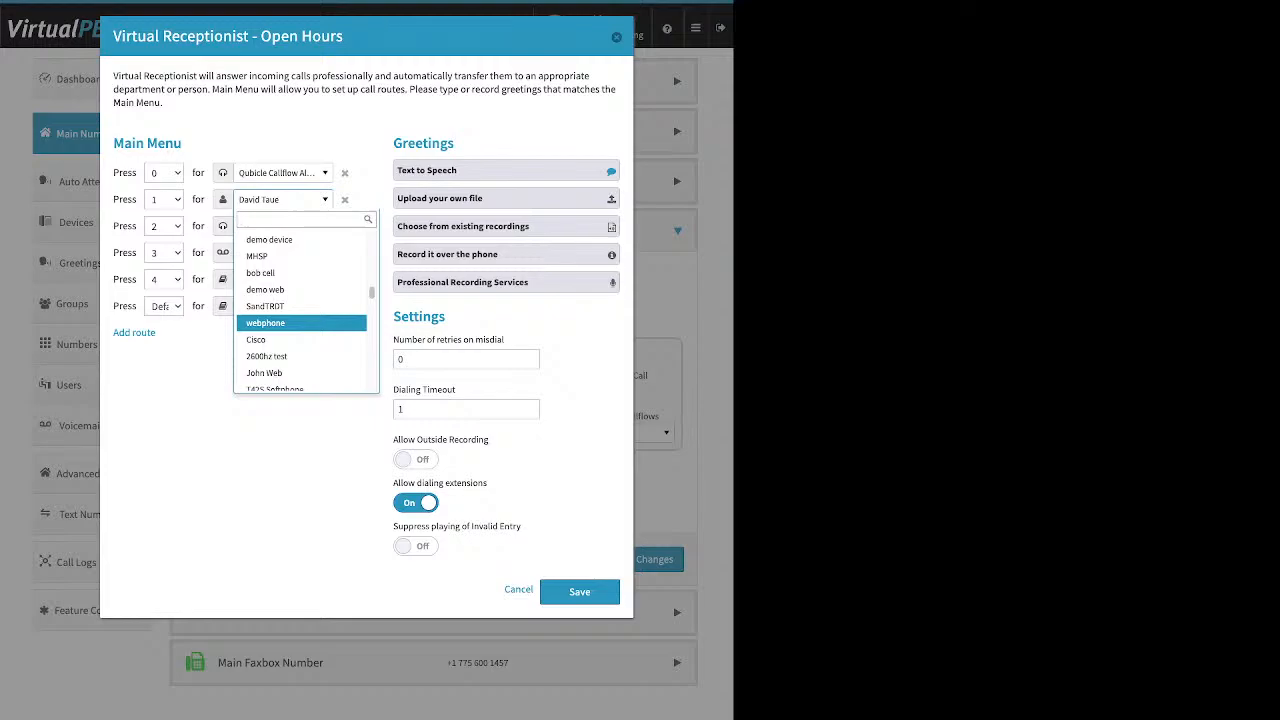
key("Down")
key("Down")
key("Down")
key("Down")
key("Down")
key("Down")
key("Down")
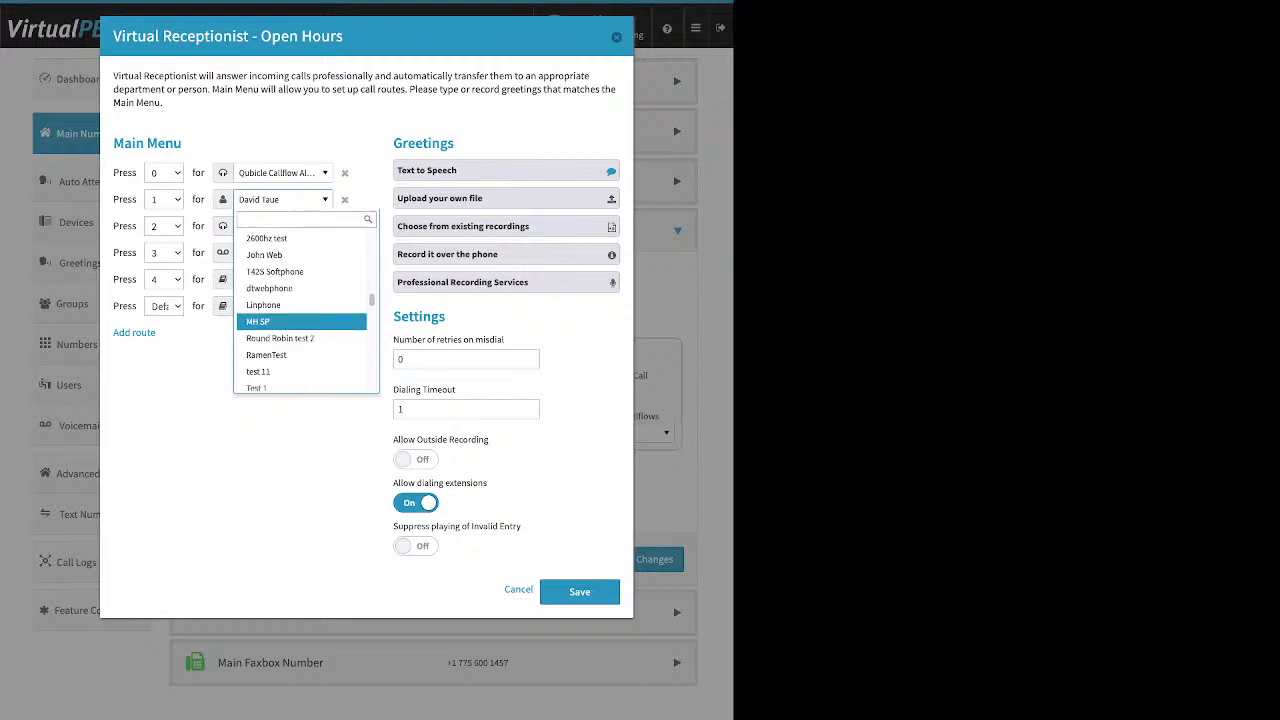
key("Down")
key("Down")
key("Down")
key("Down")
key("Down")
key("Down")
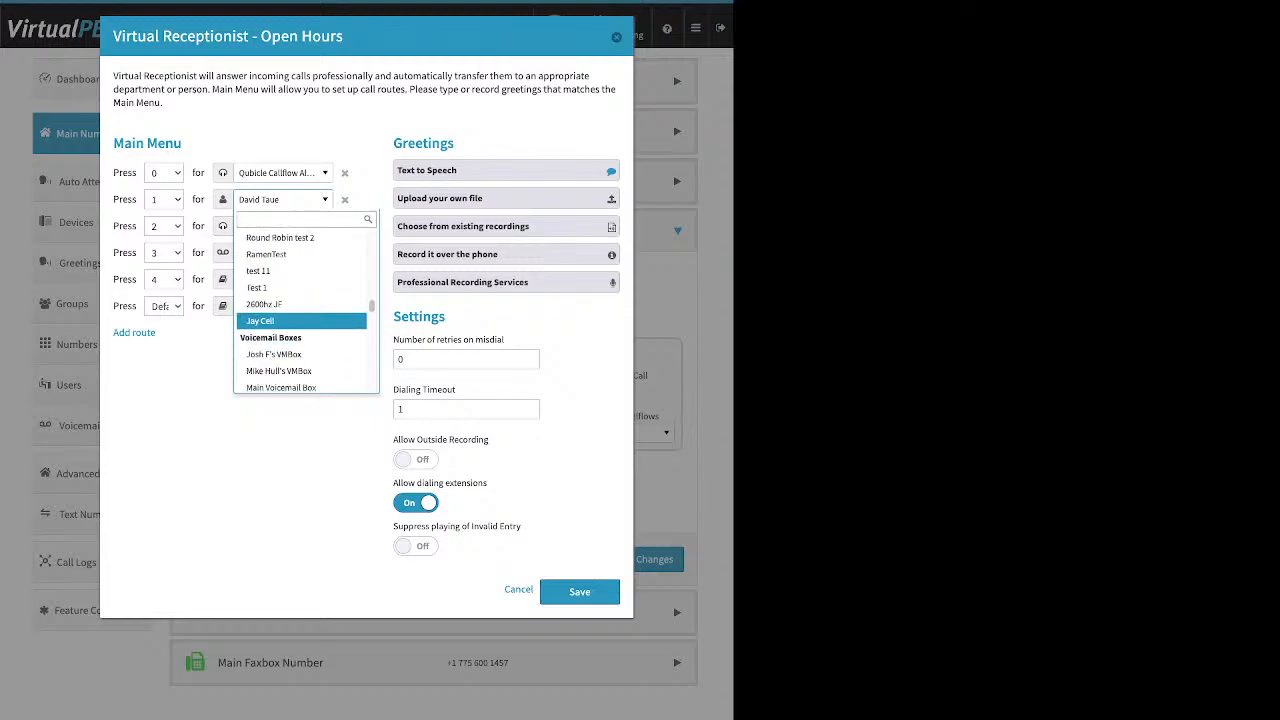
key("Down")
key("Down")
key("Down")
key("Down")
key("Down")
key("Down")
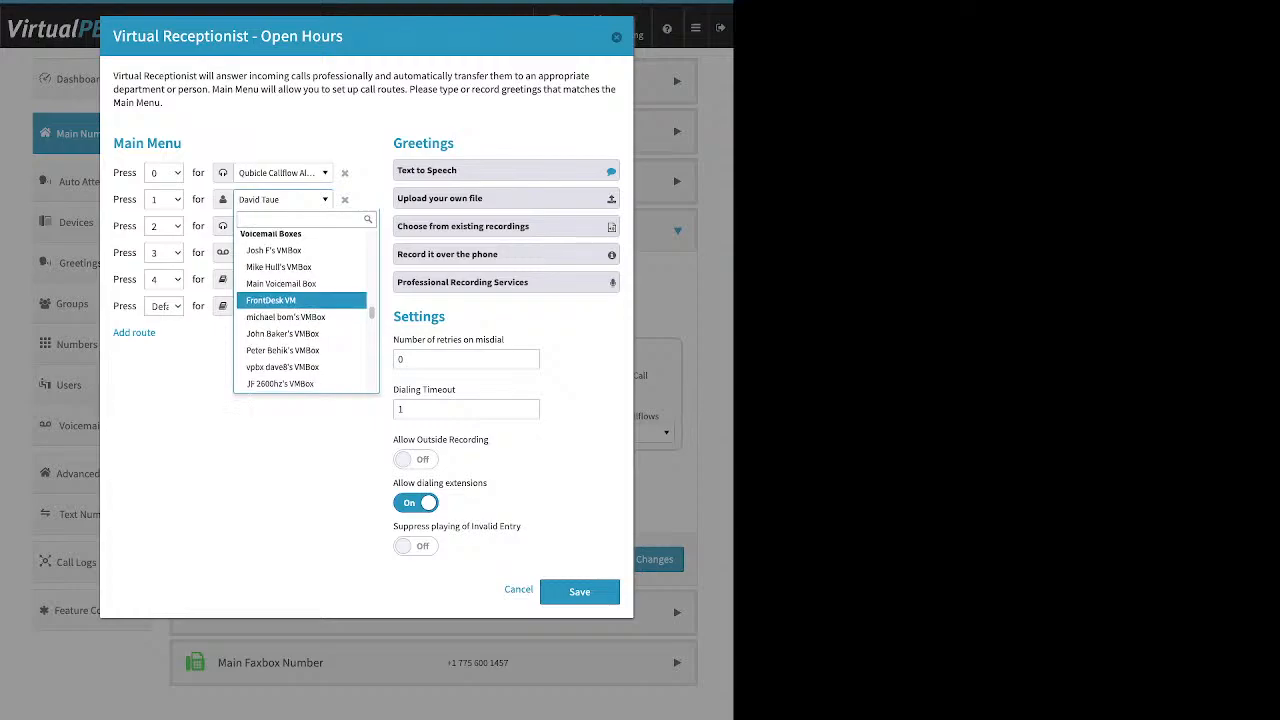
key("Up")
key("Up")
key("Up")
key("Up")
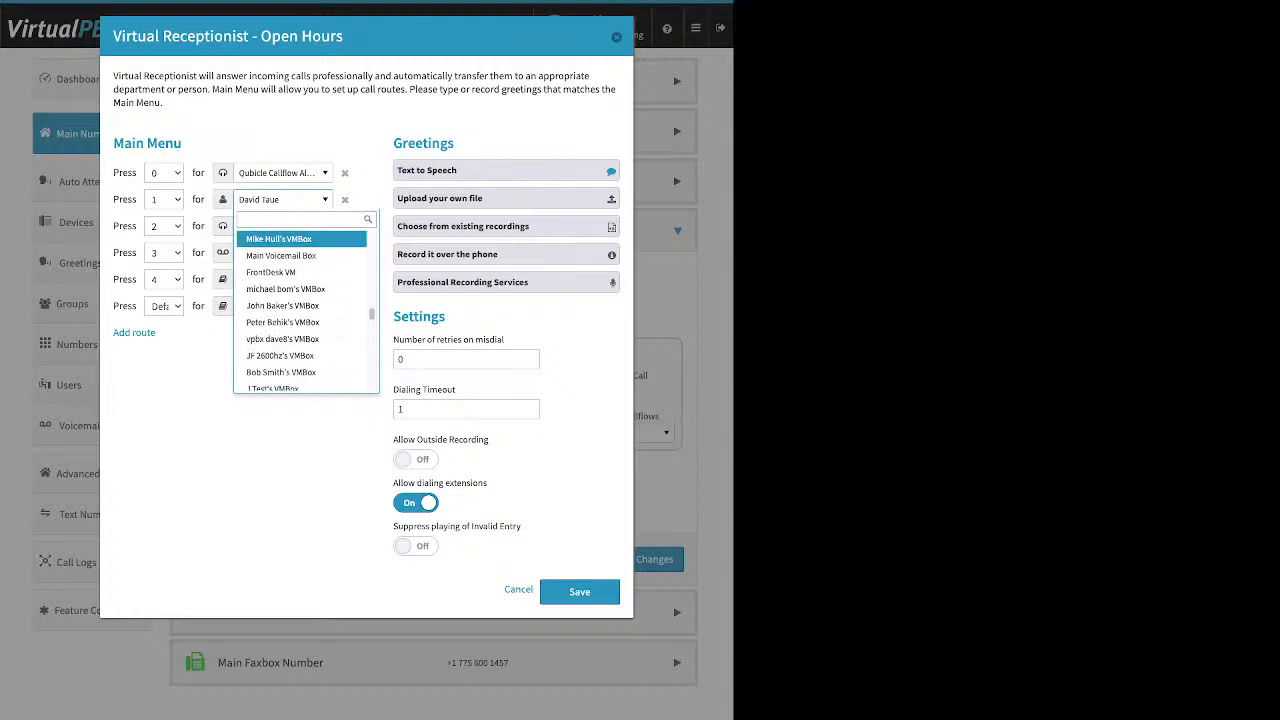
key("Down")
key("Return")
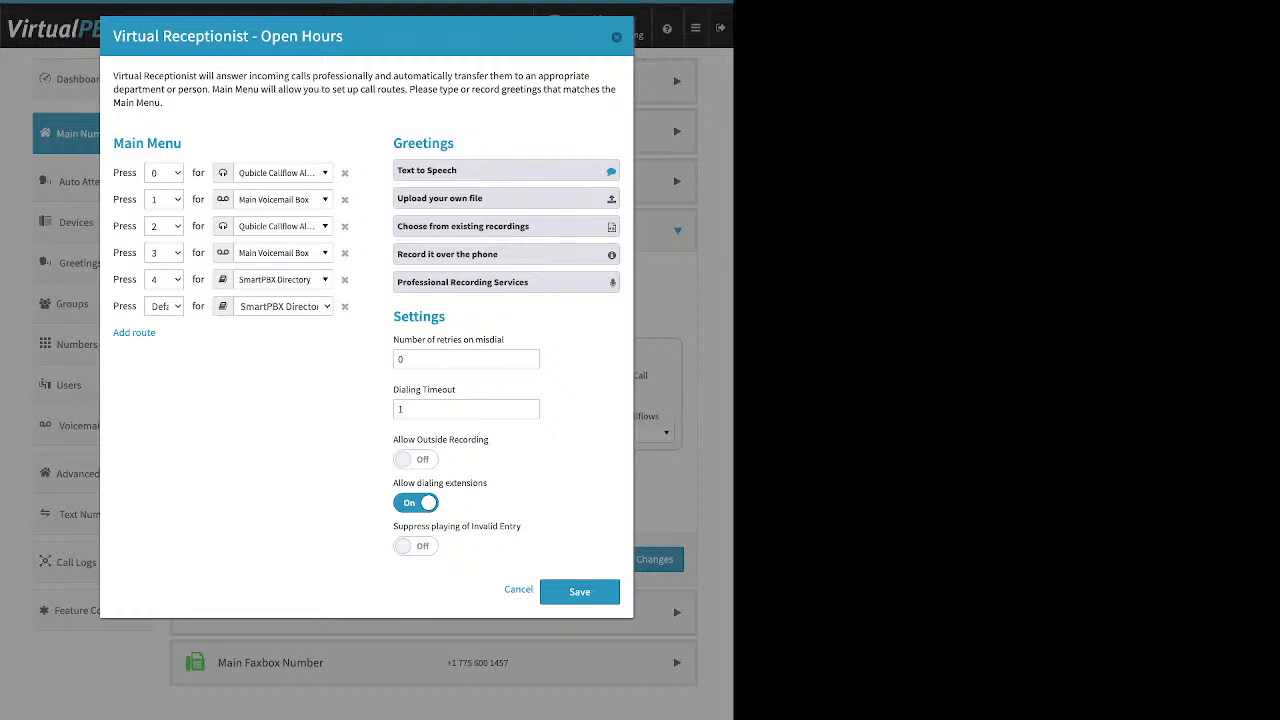
Step: Expand the Text to Speech greeting and review its greeting message text
left_click_drag(393, 143, 455, 143)
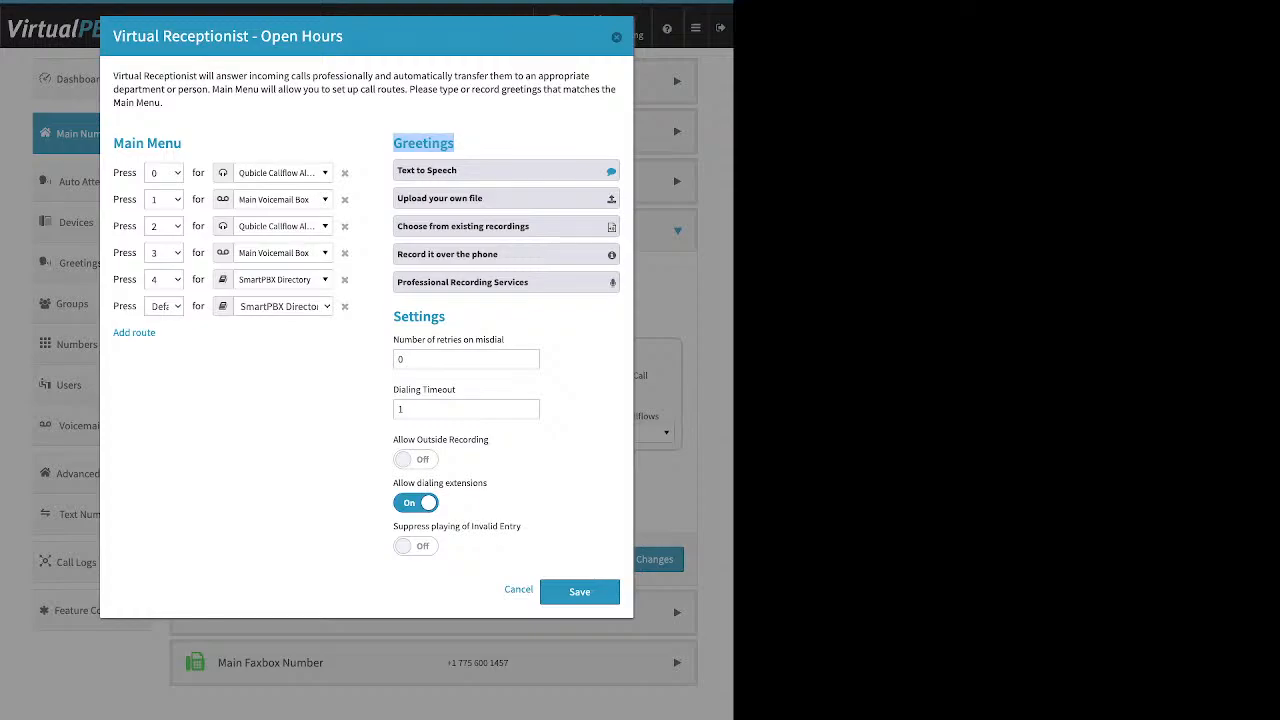
left_click(506, 171)
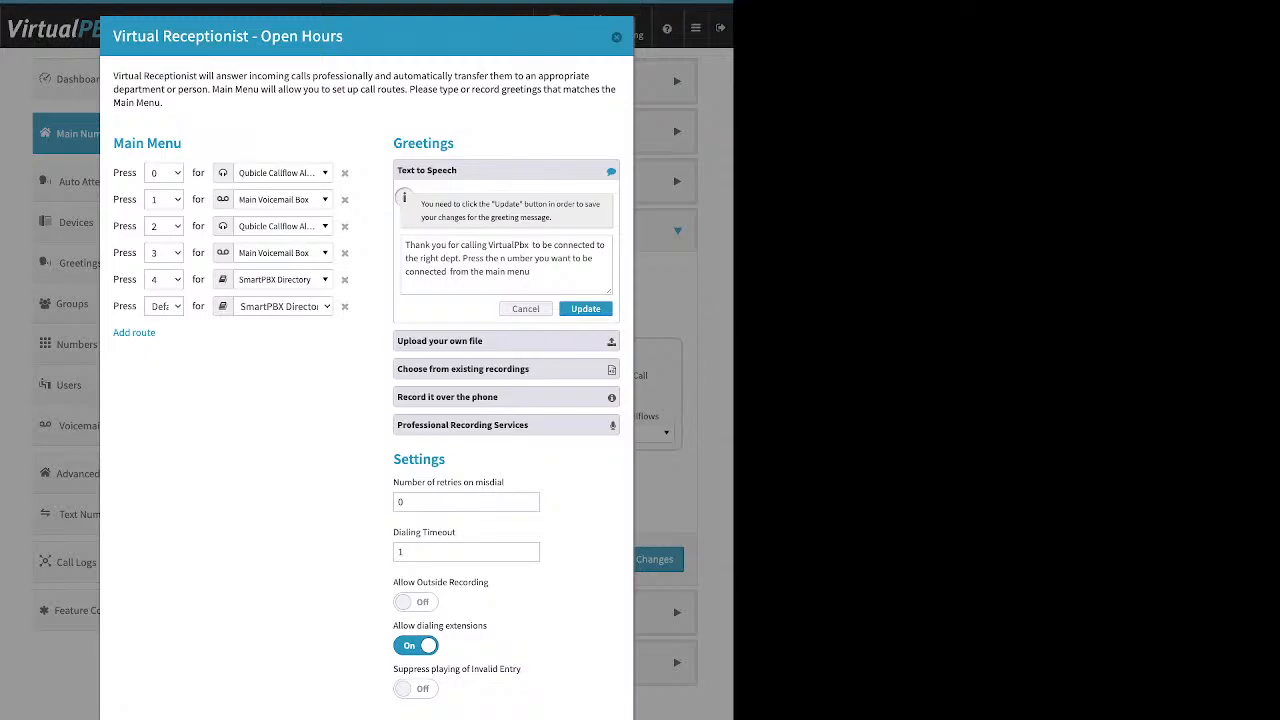
left_click_drag(405, 245, 531, 272)
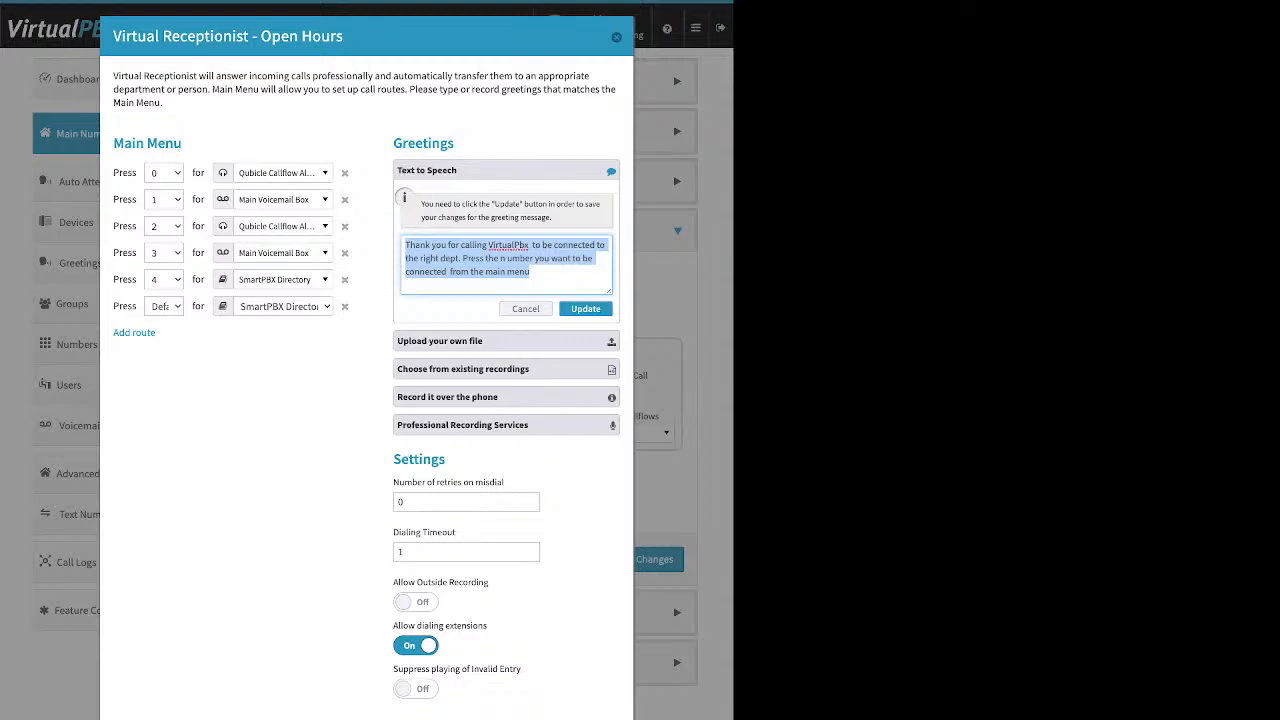
left_click_drag(259, 36, 337, 36)
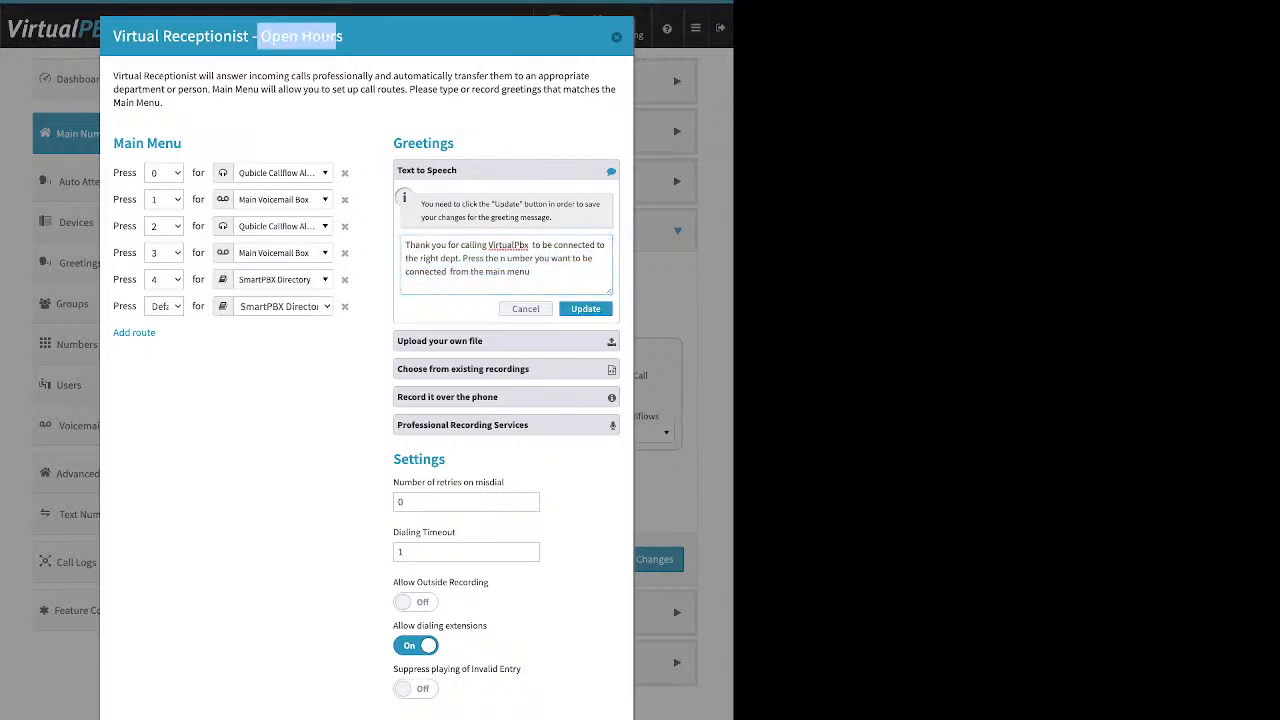
left_click_drag(182, 143, 147, 143)
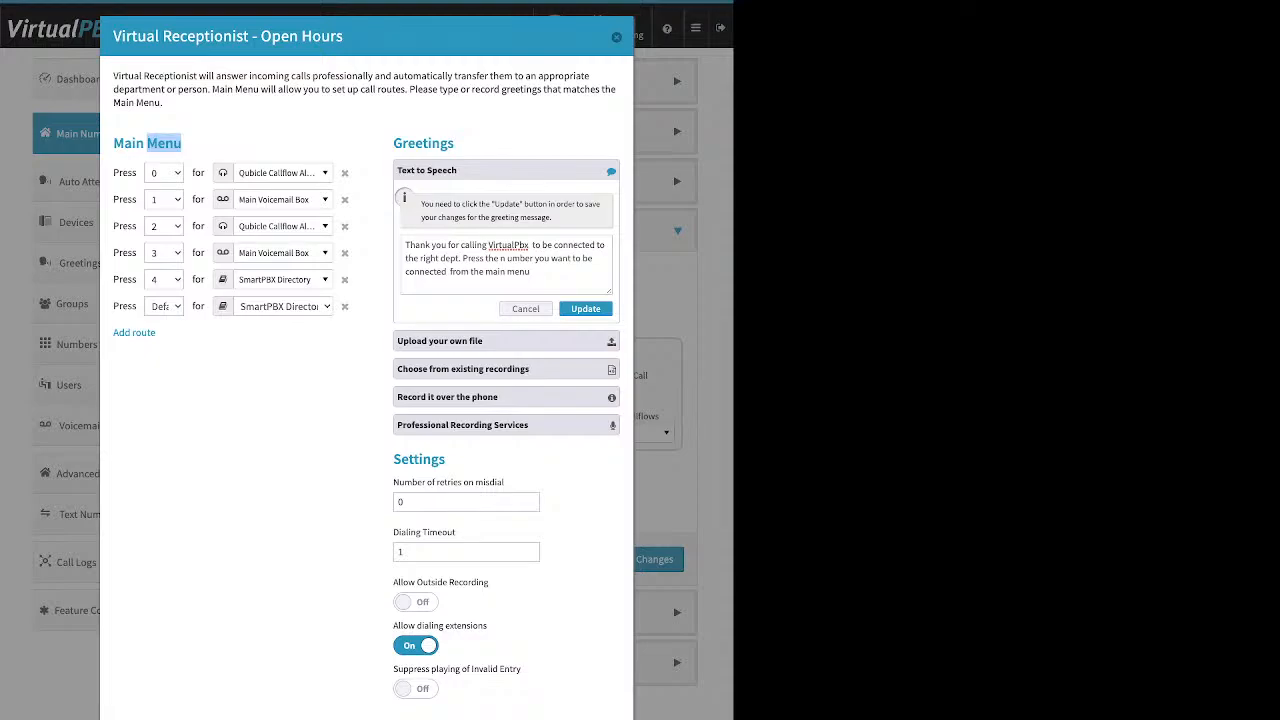
left_click_drag(397, 170, 457, 170)
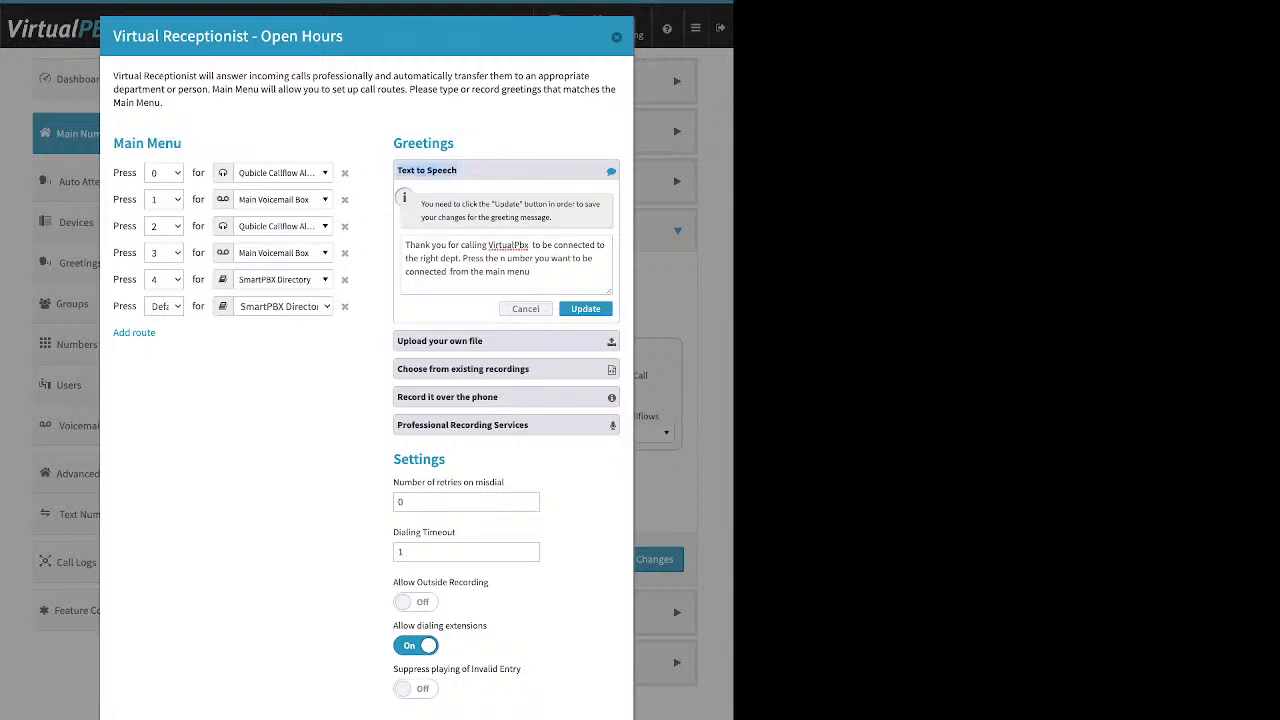
left_click(456, 258)
Step: Review the Upload your own file, Choose from existing recordings and Record it over the phone greeting options
left_click(506, 341)
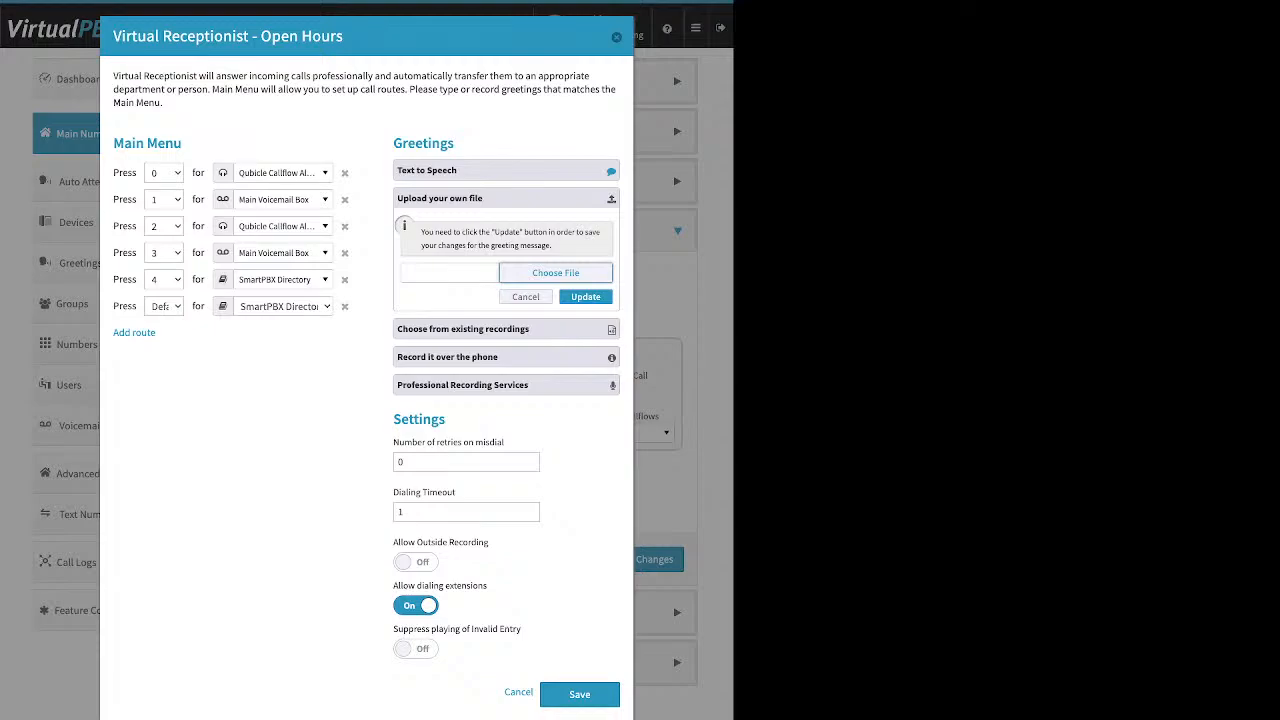
left_click(506, 329)
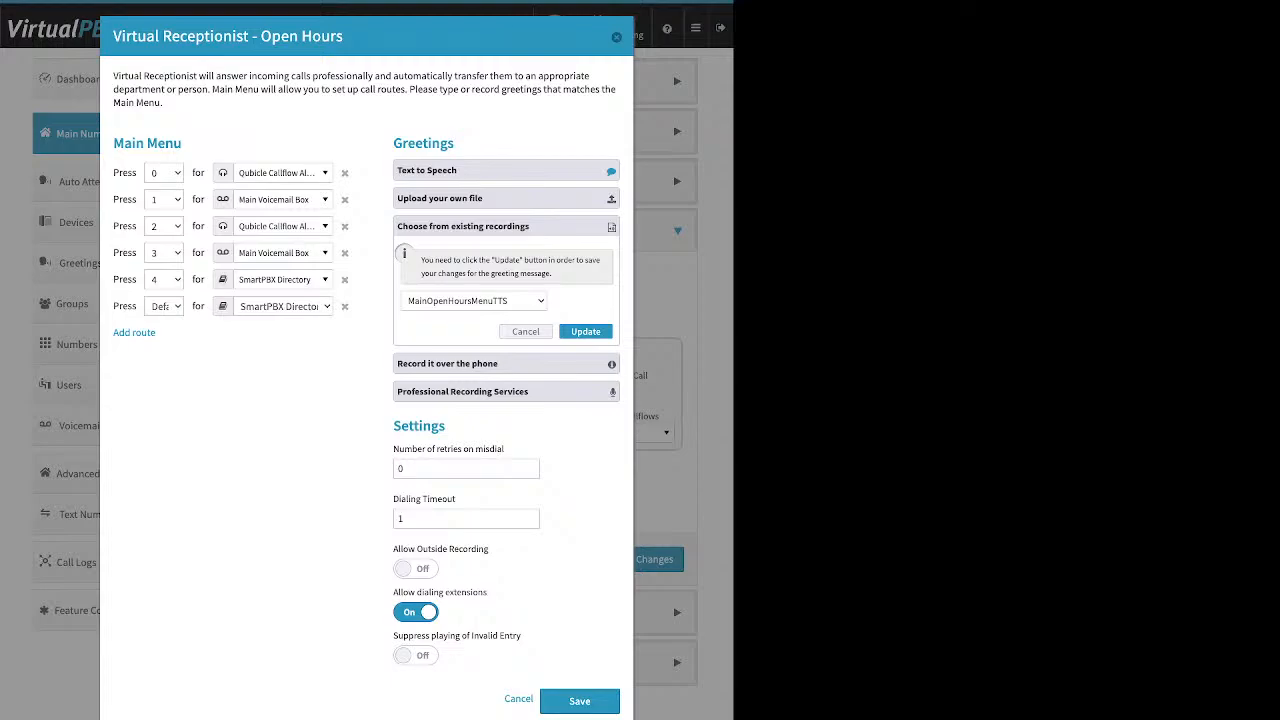
left_click(506, 364)
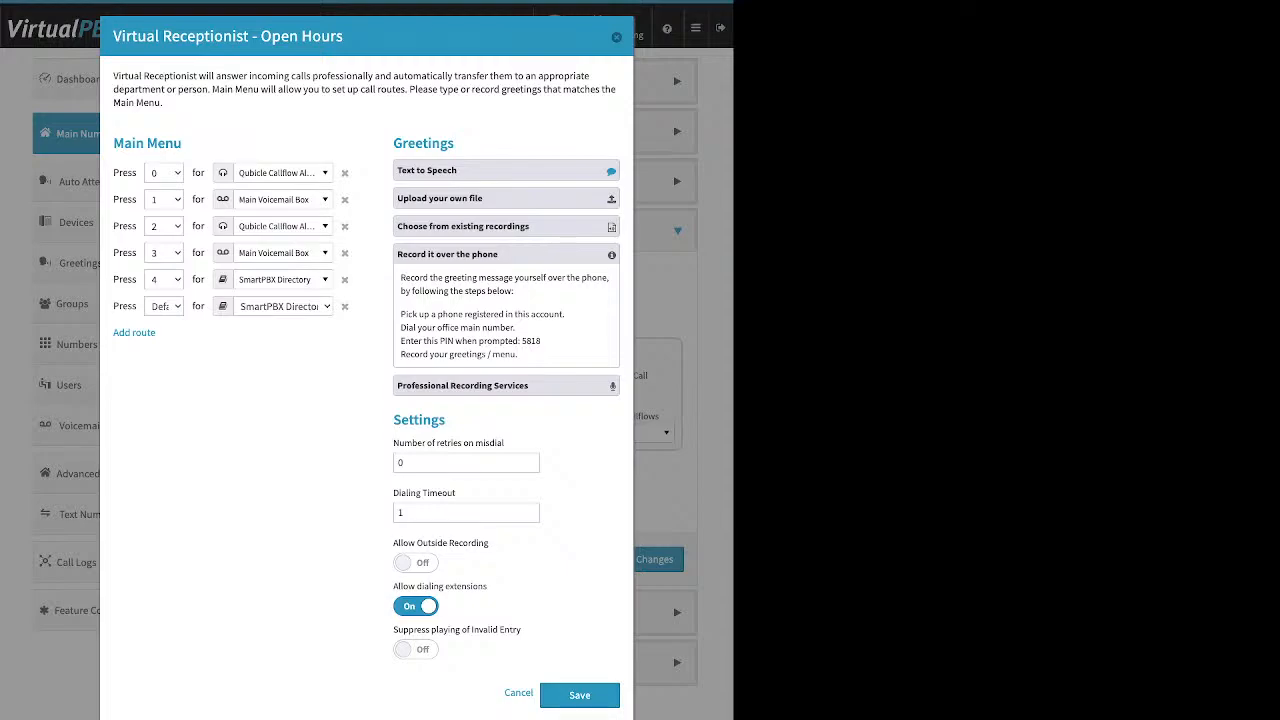
left_click_drag(400, 314, 565, 314)
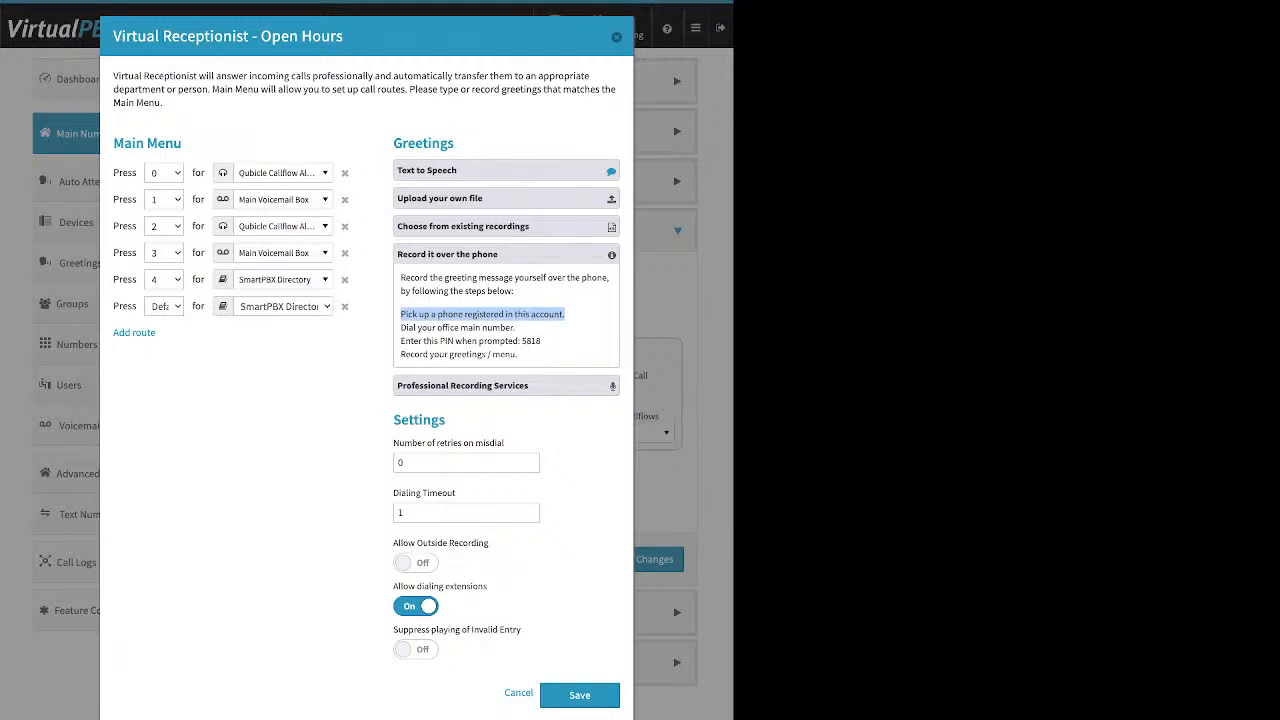
left_click(484, 316)
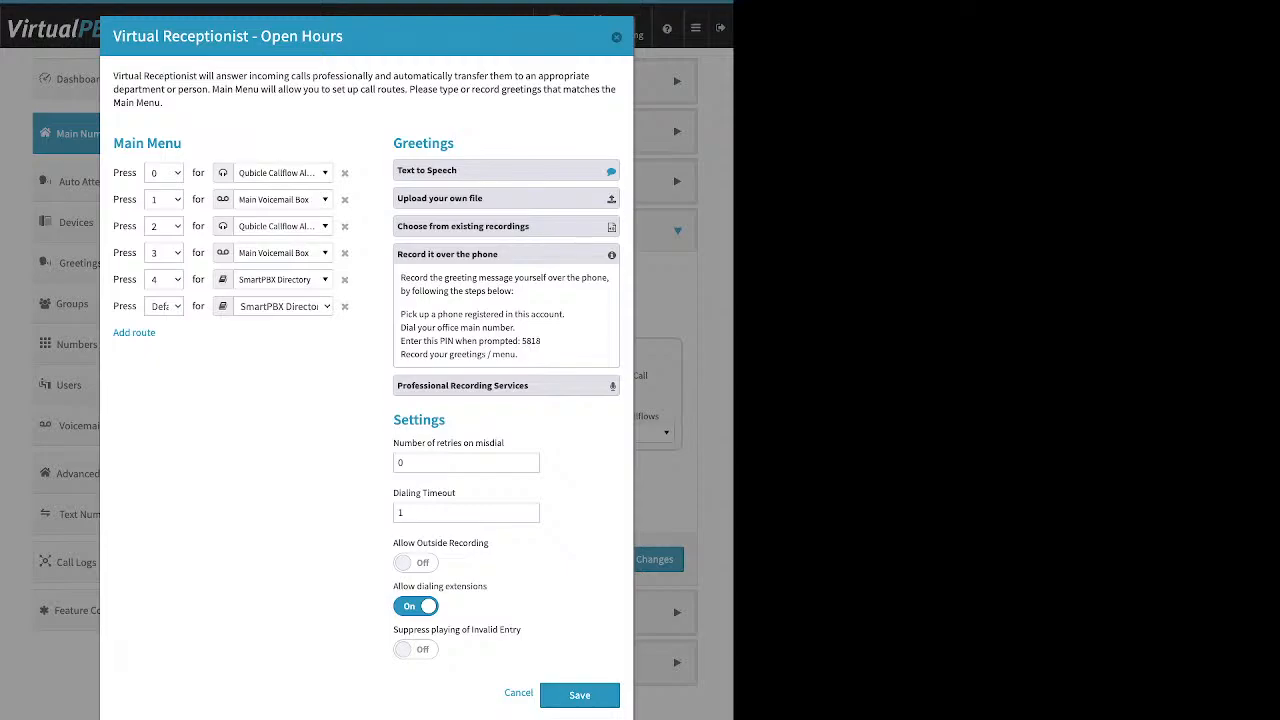
Step: Turn on Allow Outside Recording in the virtual receptionist settings
left_click_drag(402, 420, 446, 420)
left_click_drag(489, 543, 393, 543)
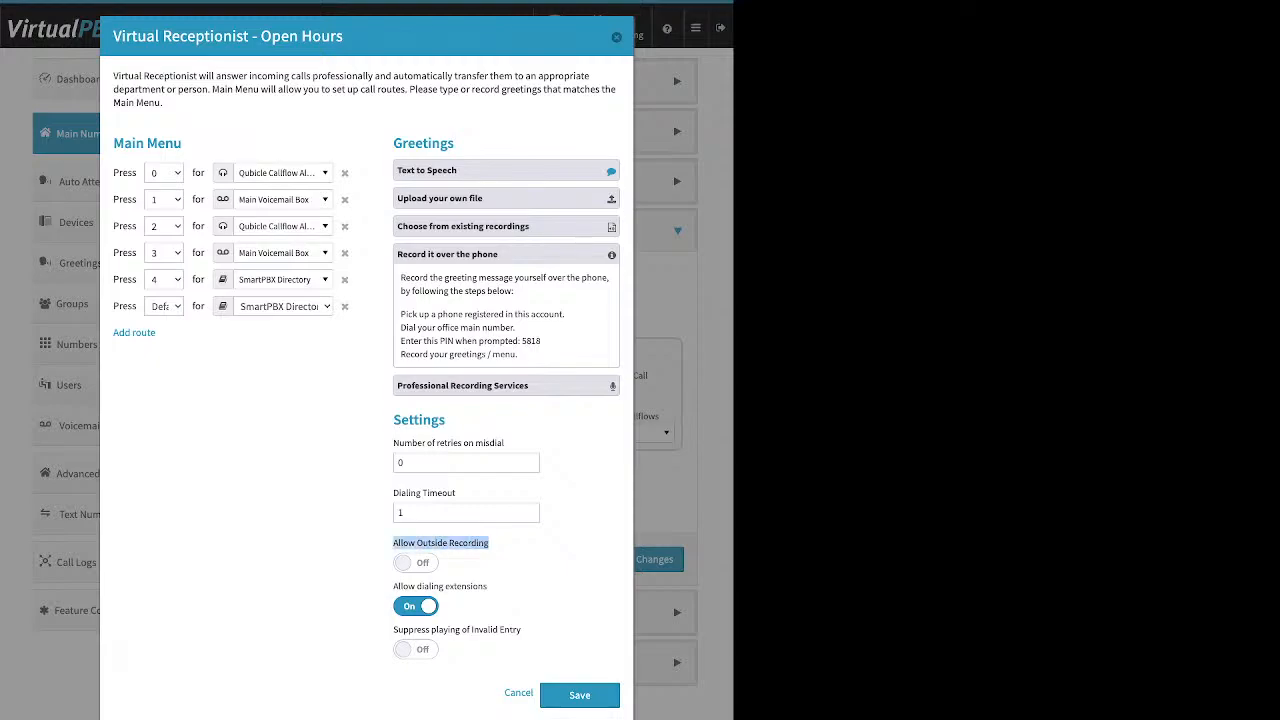
left_click(416, 563)
Step: Review the recording PIN, the Professional Recording Services option and the Number of retries on misdial setting
left_click_drag(542, 341, 522, 341)
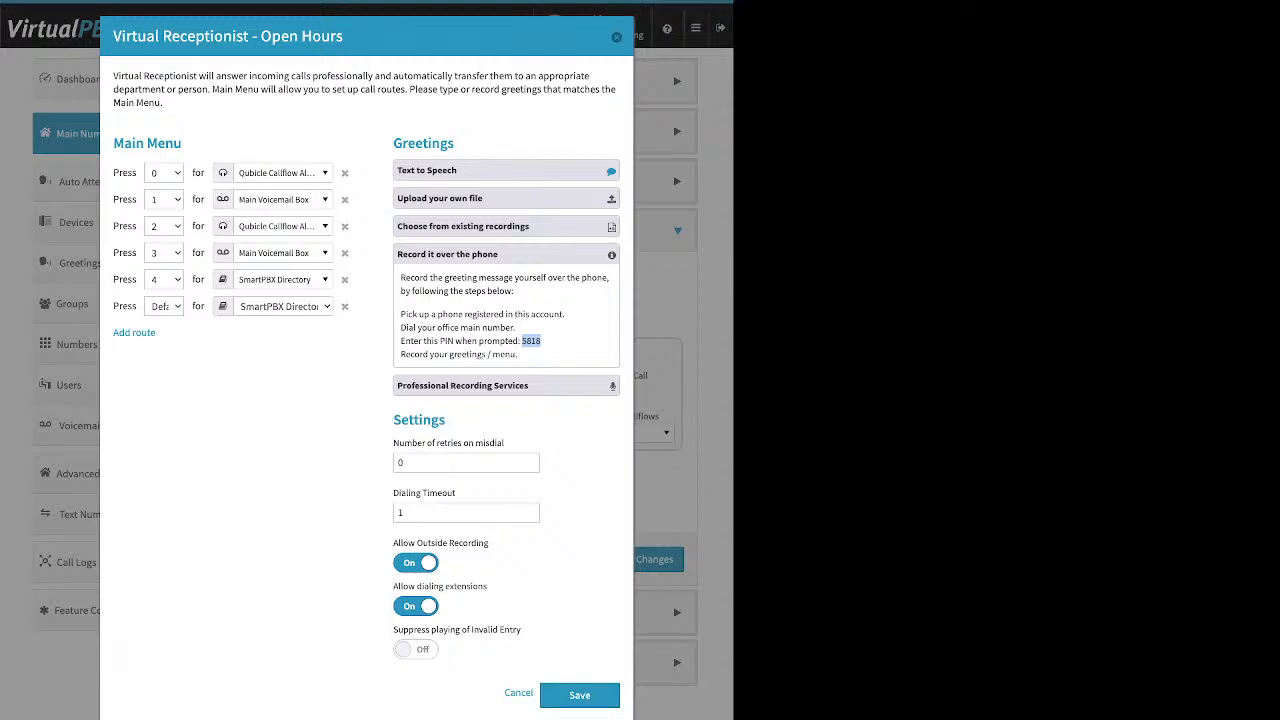
left_click(531, 341)
left_click(470, 385)
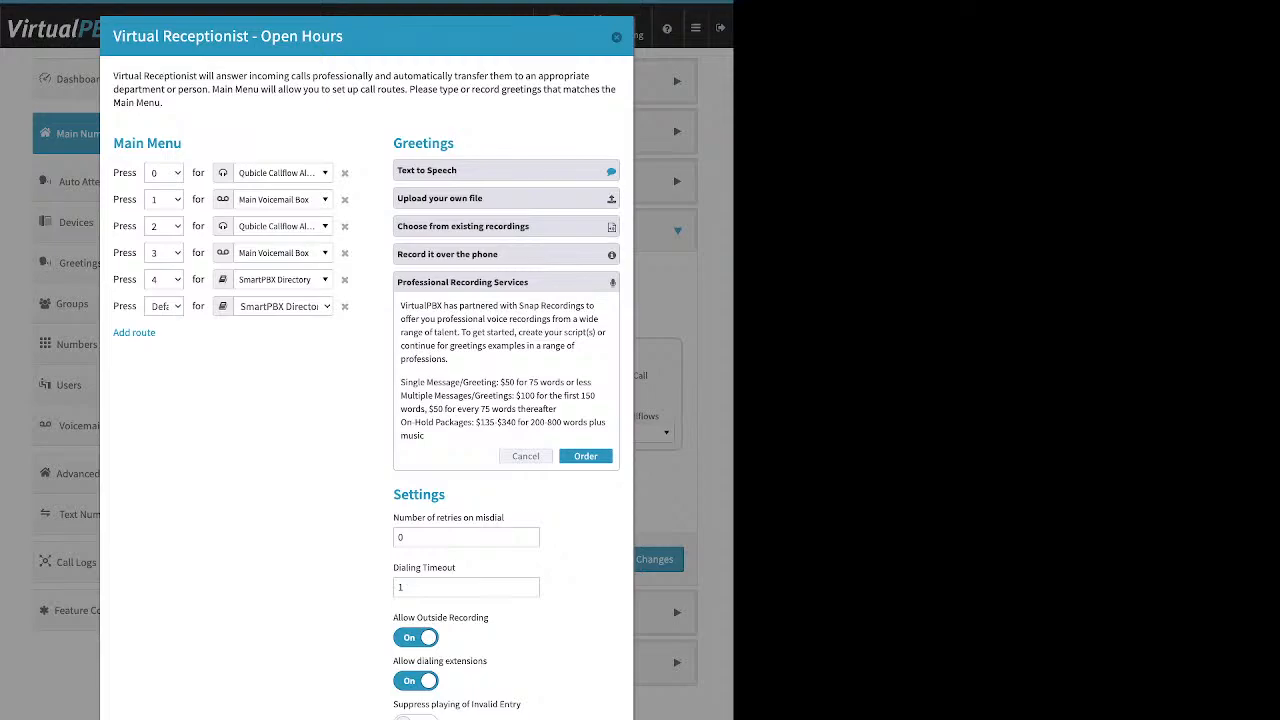
left_click(506, 198)
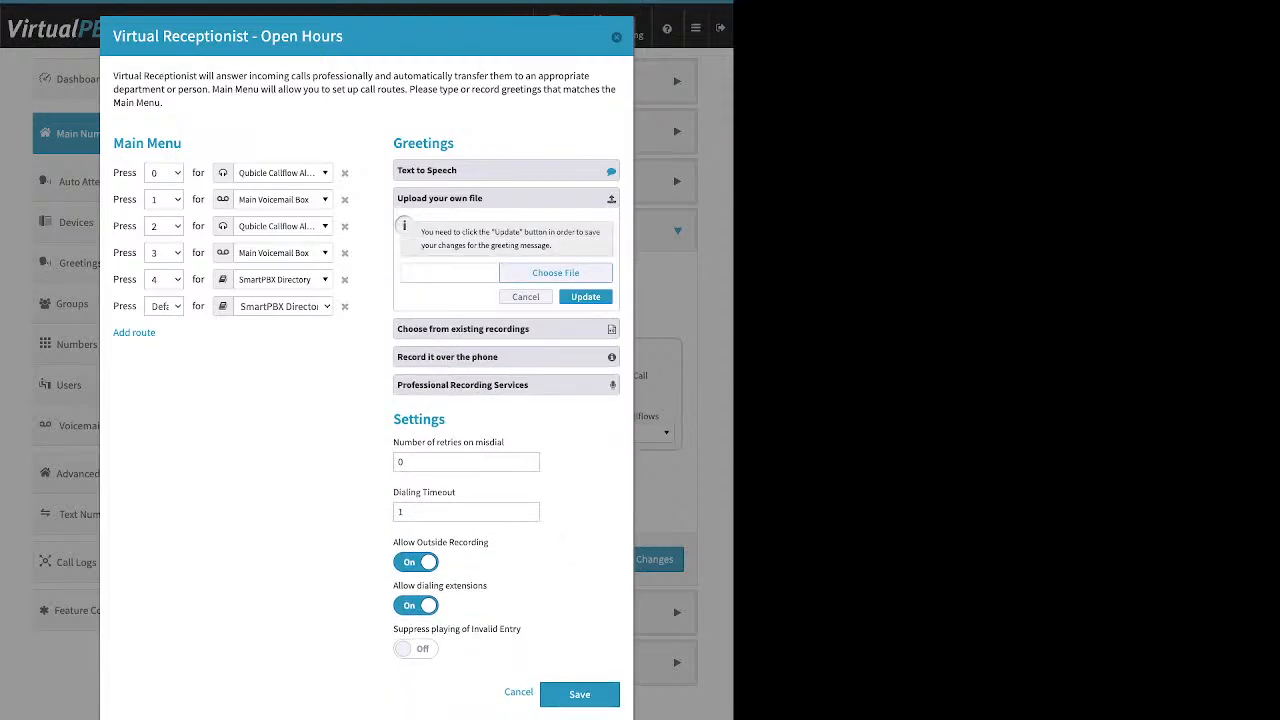
left_click(506, 198)
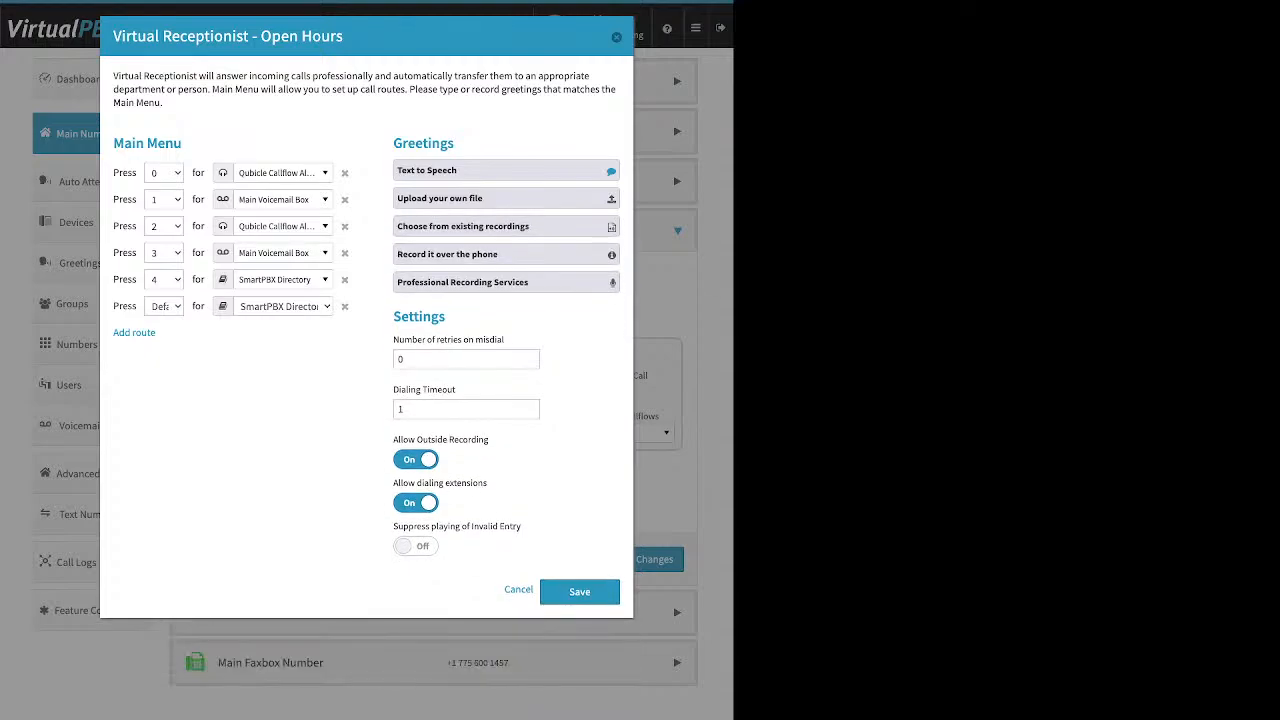
left_click_drag(393, 316, 504, 340)
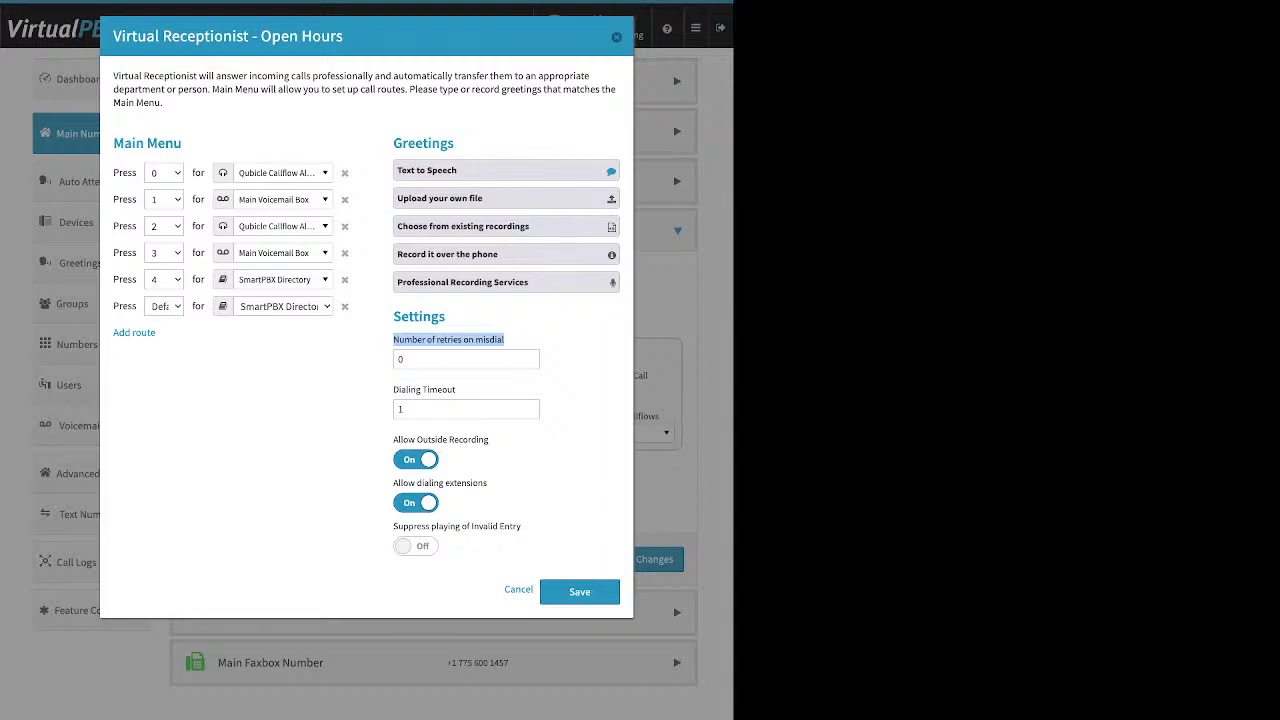
left_click_drag(412, 359, 396, 359)
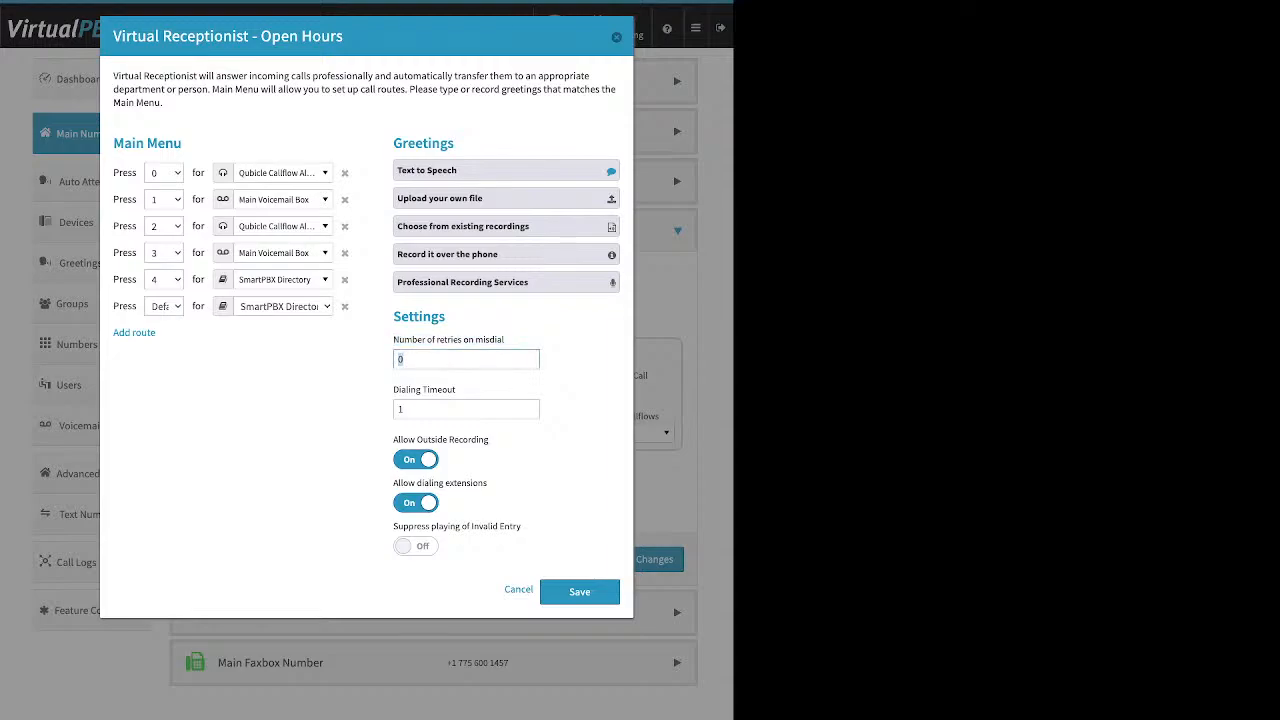
Step: Set the Number of retries on misdial to 1
type("1")
left_click_drag(393, 390, 452, 390)
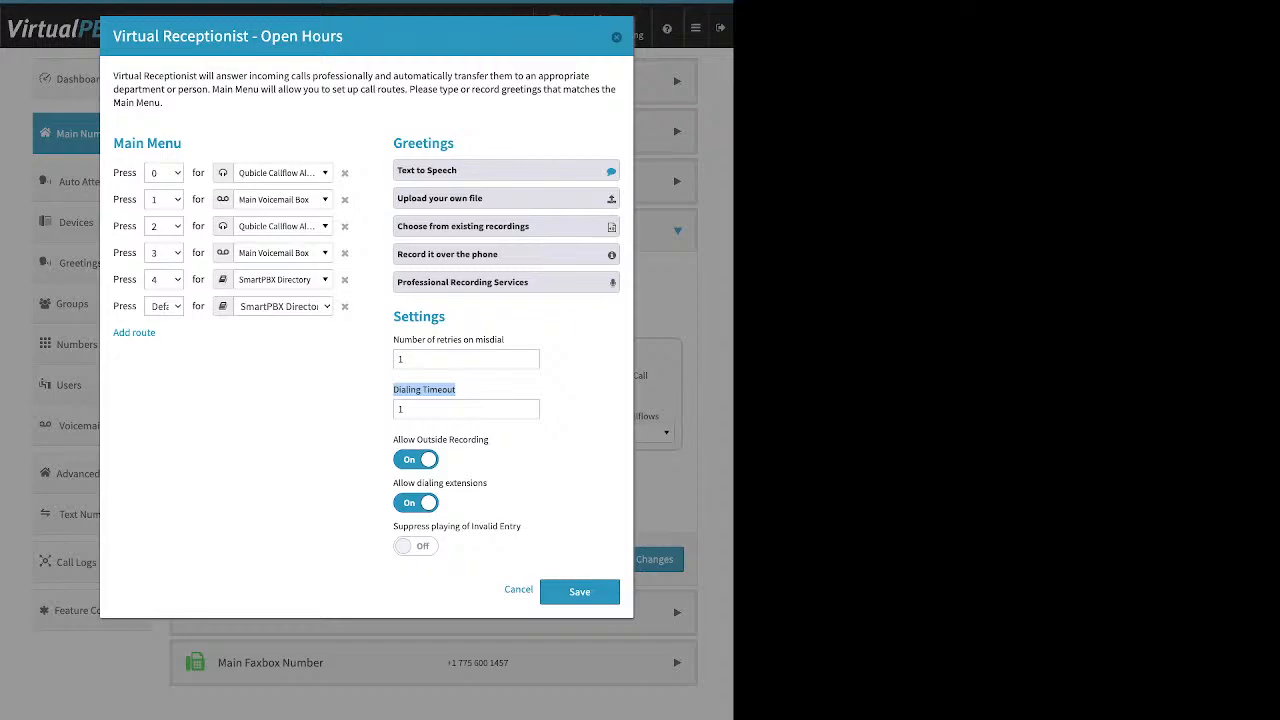
Step: Delete the Default route from the main menu and turn off Allow Outside Recording
left_click(344, 306)
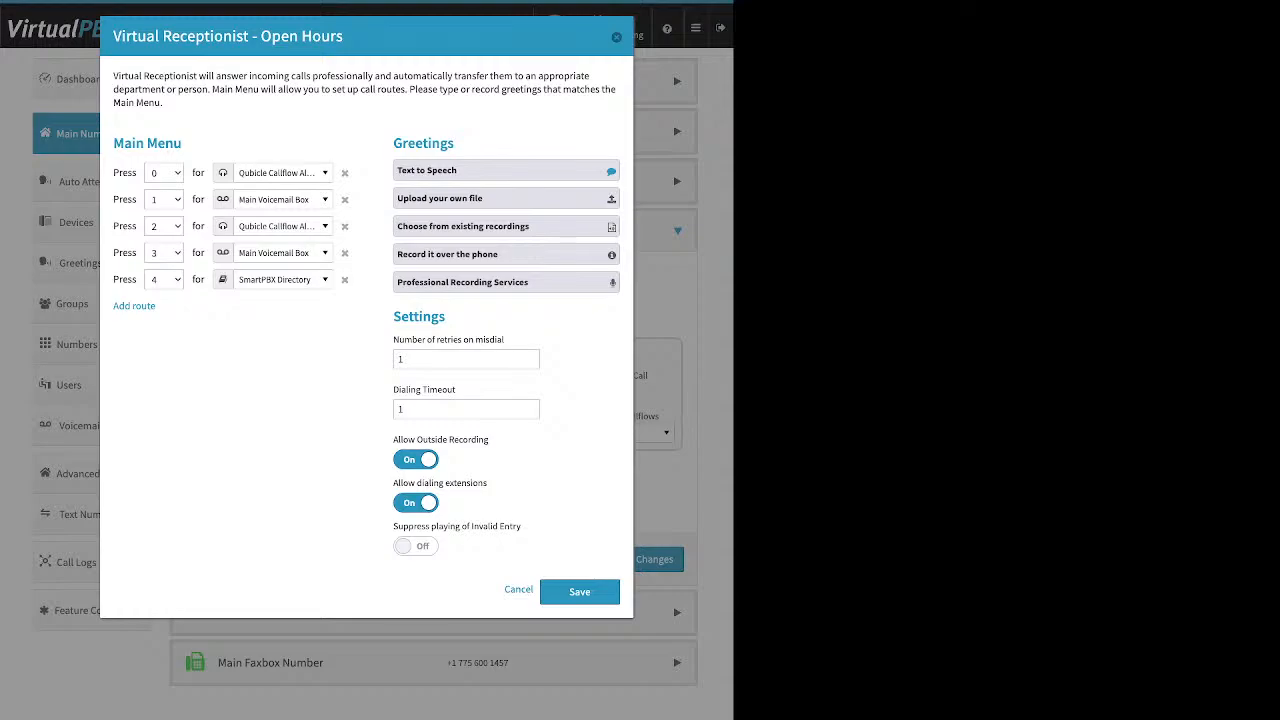
left_click(416, 460)
left_click_drag(393, 483, 488, 483)
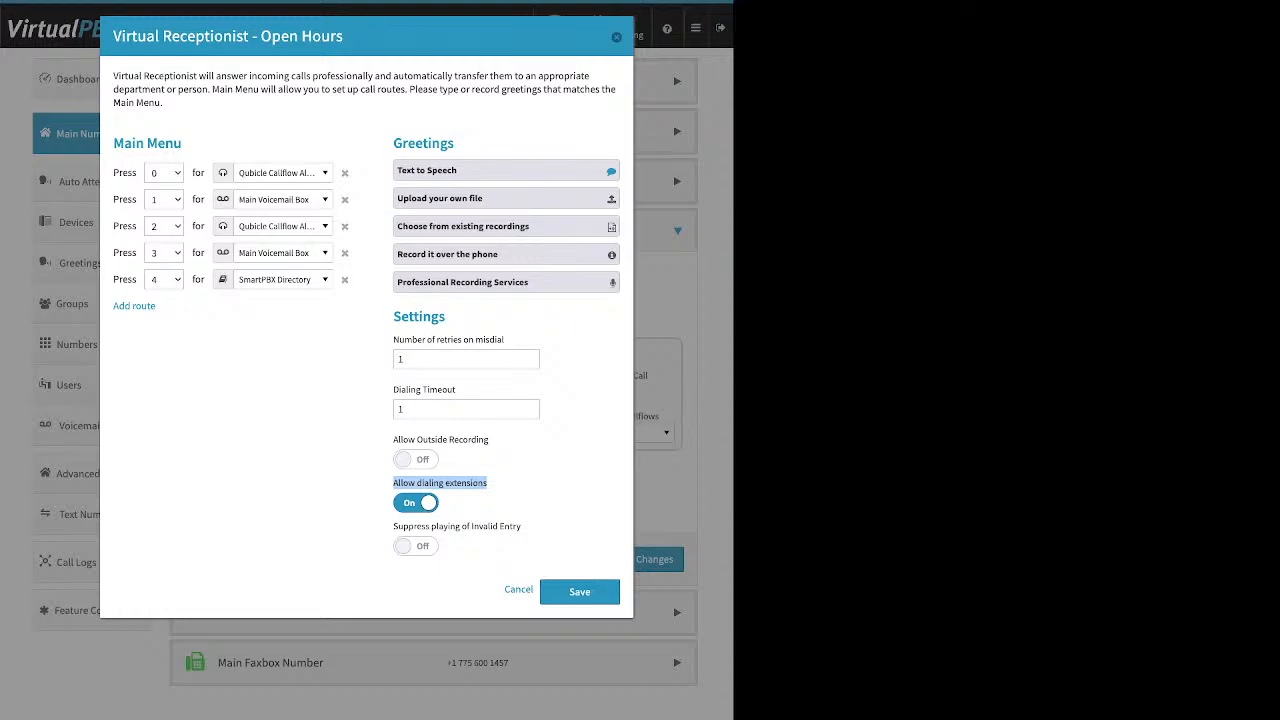
Step: Toggle Allow dialing extensions and Suppress playing of Invalid Entry twice each
left_click(416, 503)
left_click(416, 503)
left_click(500, 494)
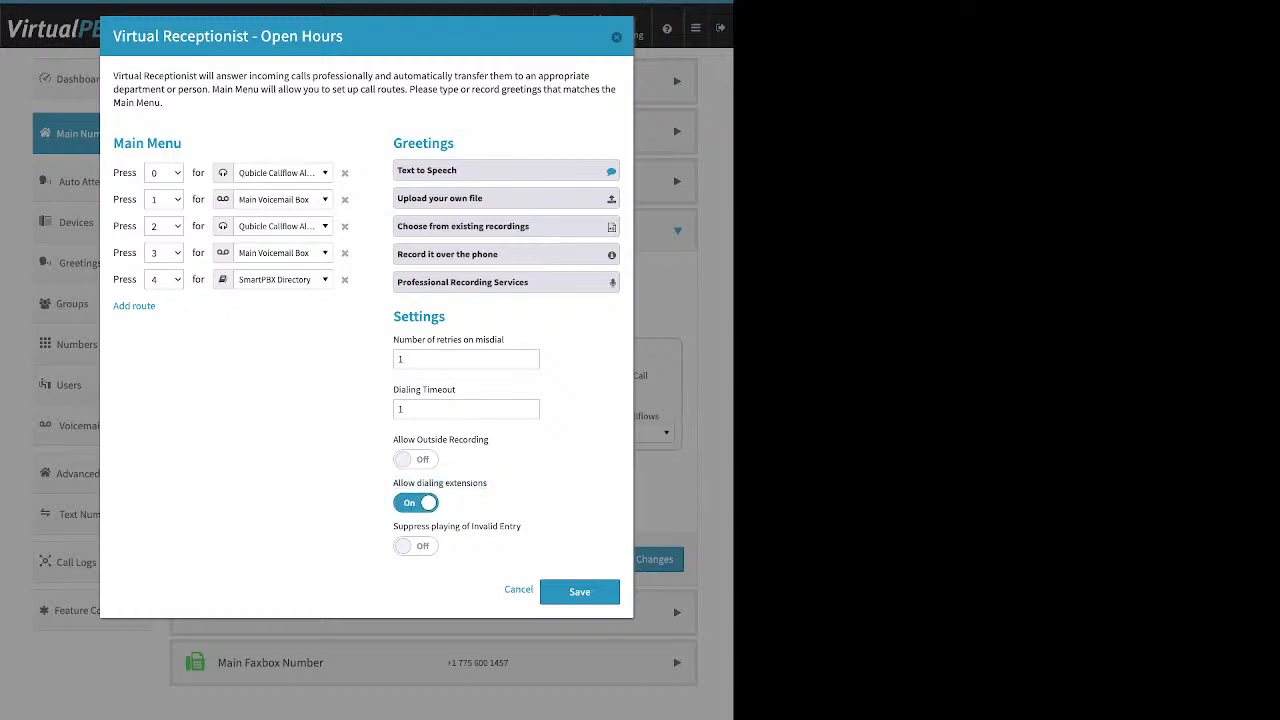
left_click_drag(393, 526, 521, 526)
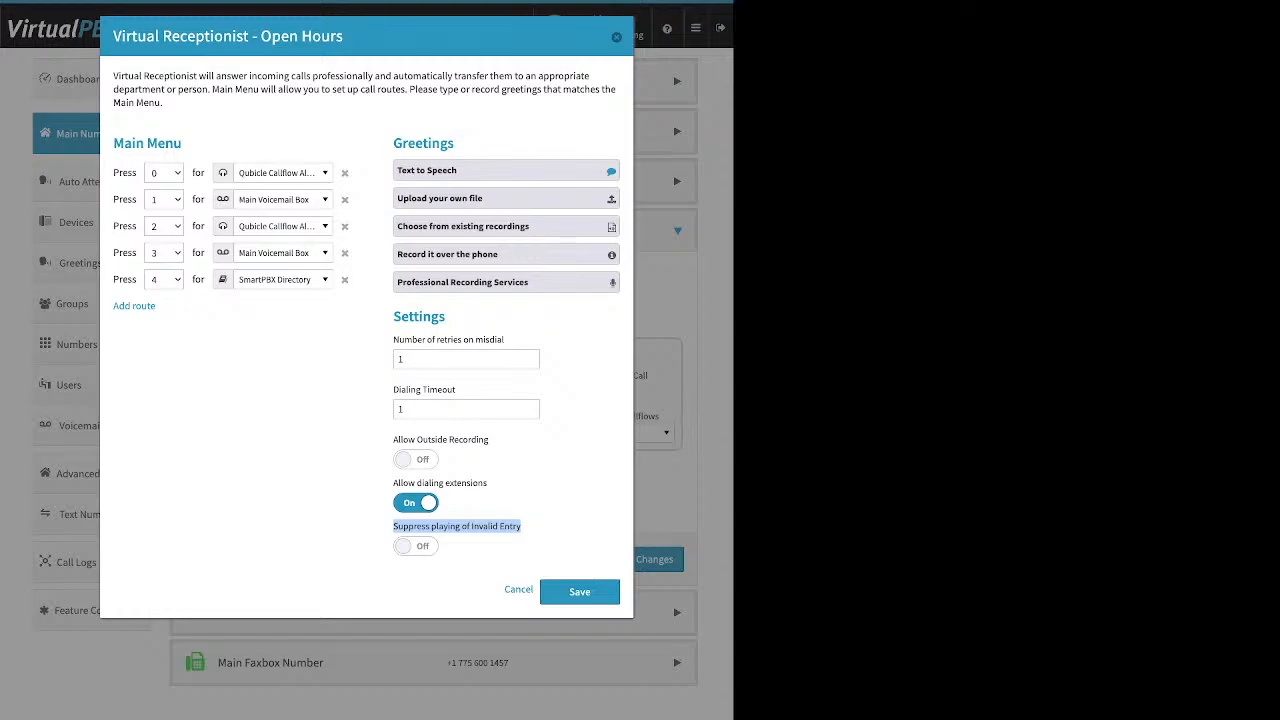
left_click(416, 546)
left_click(416, 546)
Step: Save the Open Hours virtual receptionist and save the incoming call handling changes
left_click(579, 591)
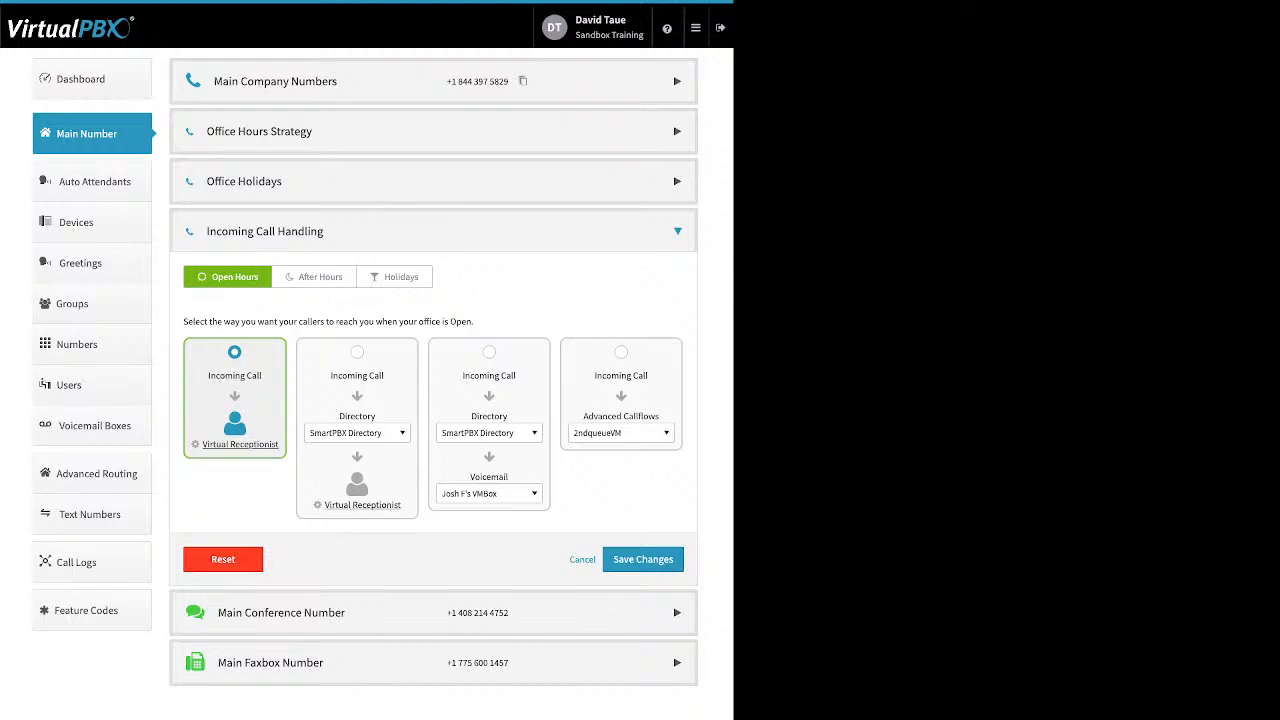
left_click(643, 559)
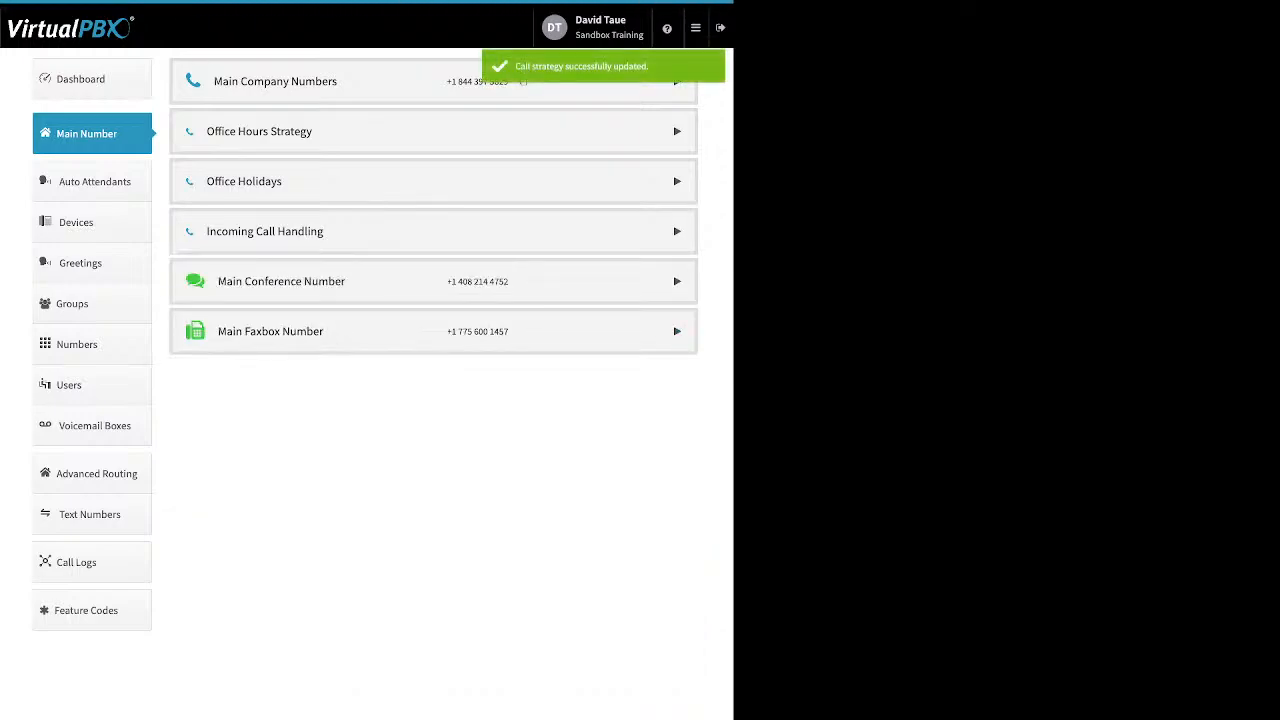
Step: Expand Incoming Call Handling, switch to After Hours and browse the Groups destination list
left_click(677, 231)
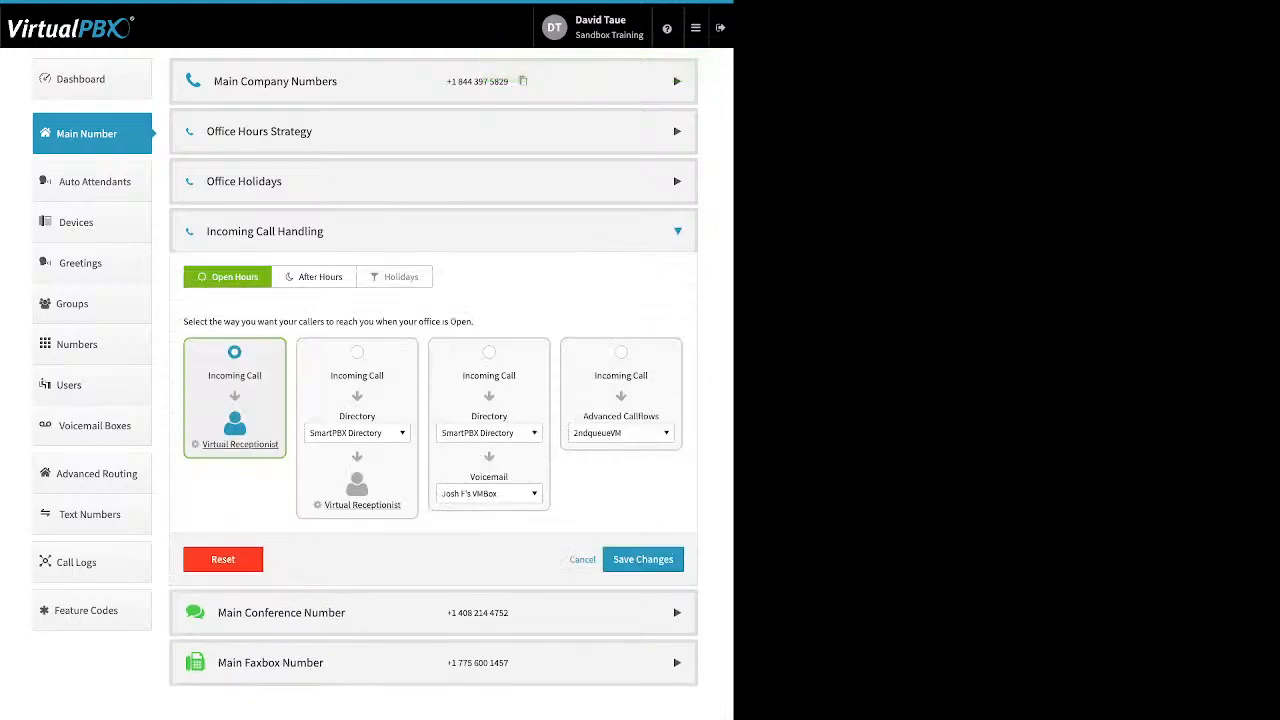
left_click(314, 277)
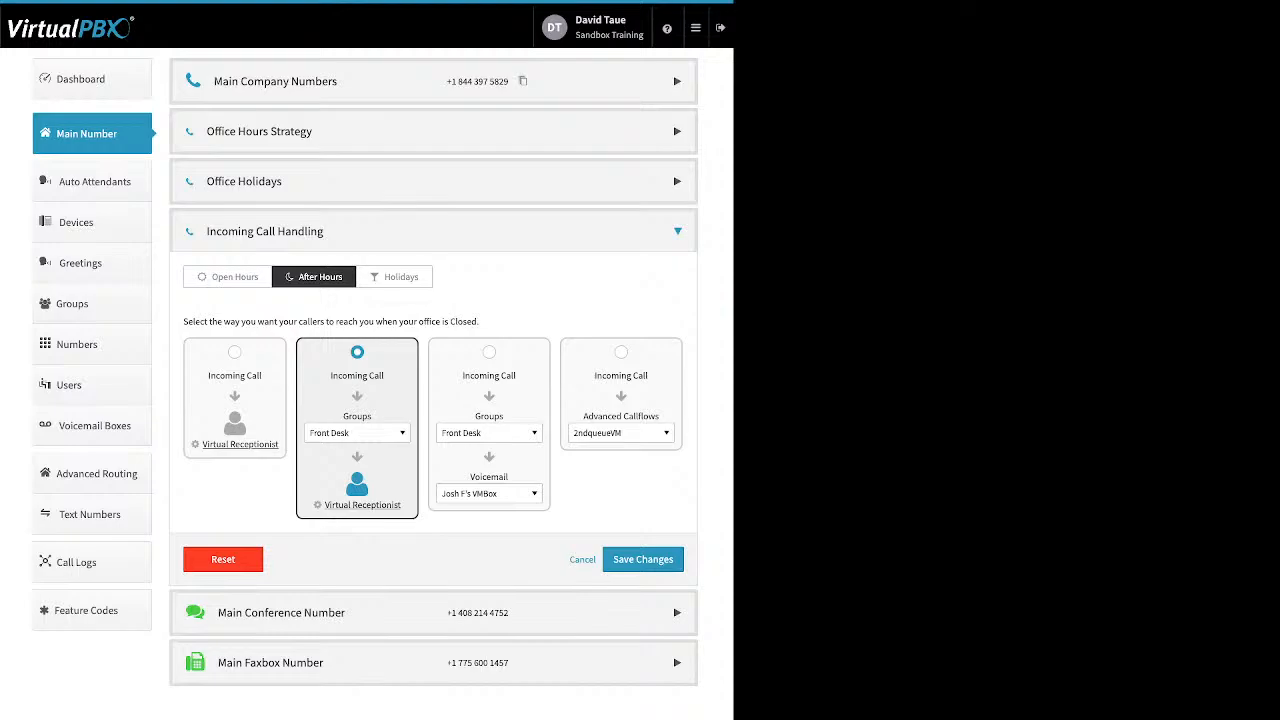
left_click(357, 433)
scroll(372, 570, "up", 10)
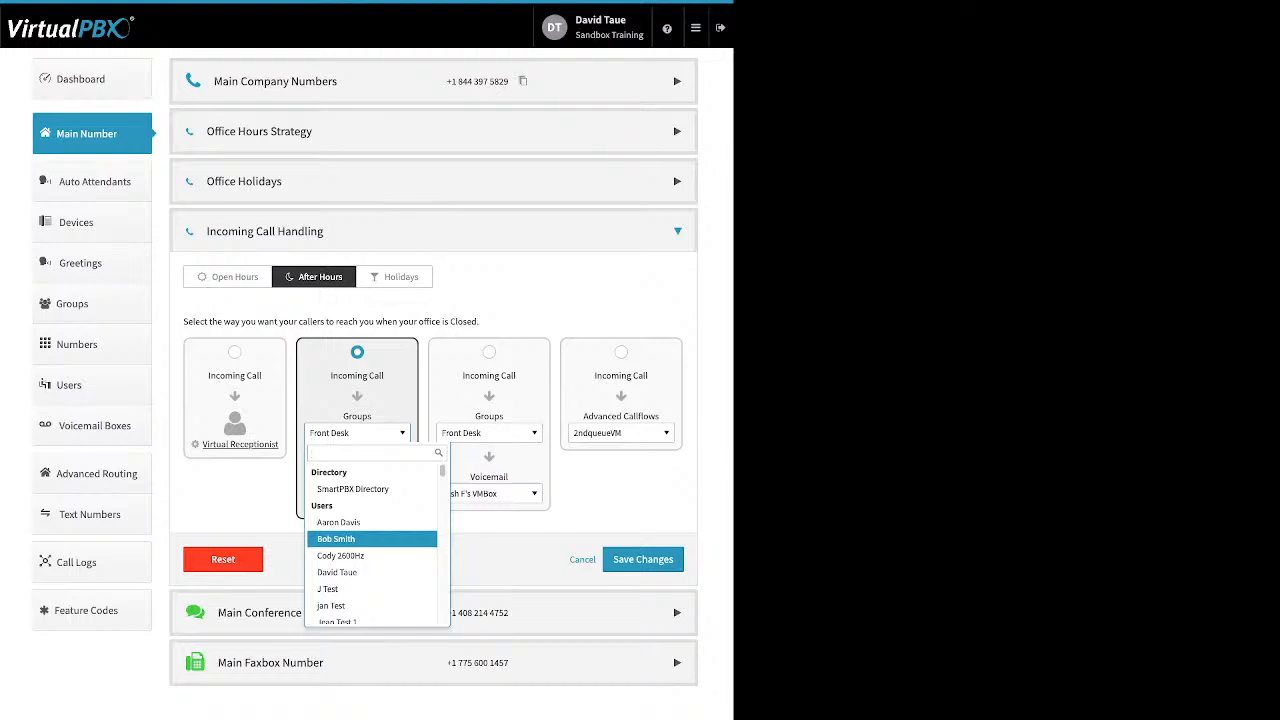
scroll(372, 540, "down", 3)
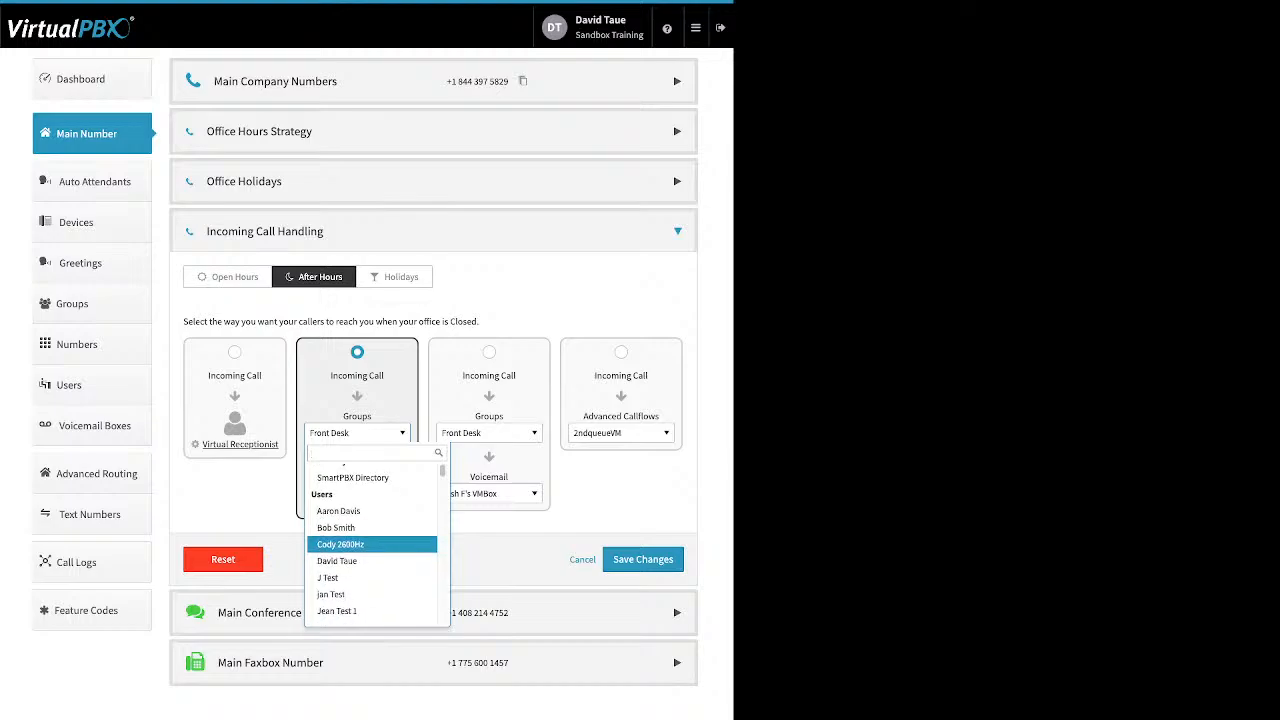
scroll(372, 540, "down", 8)
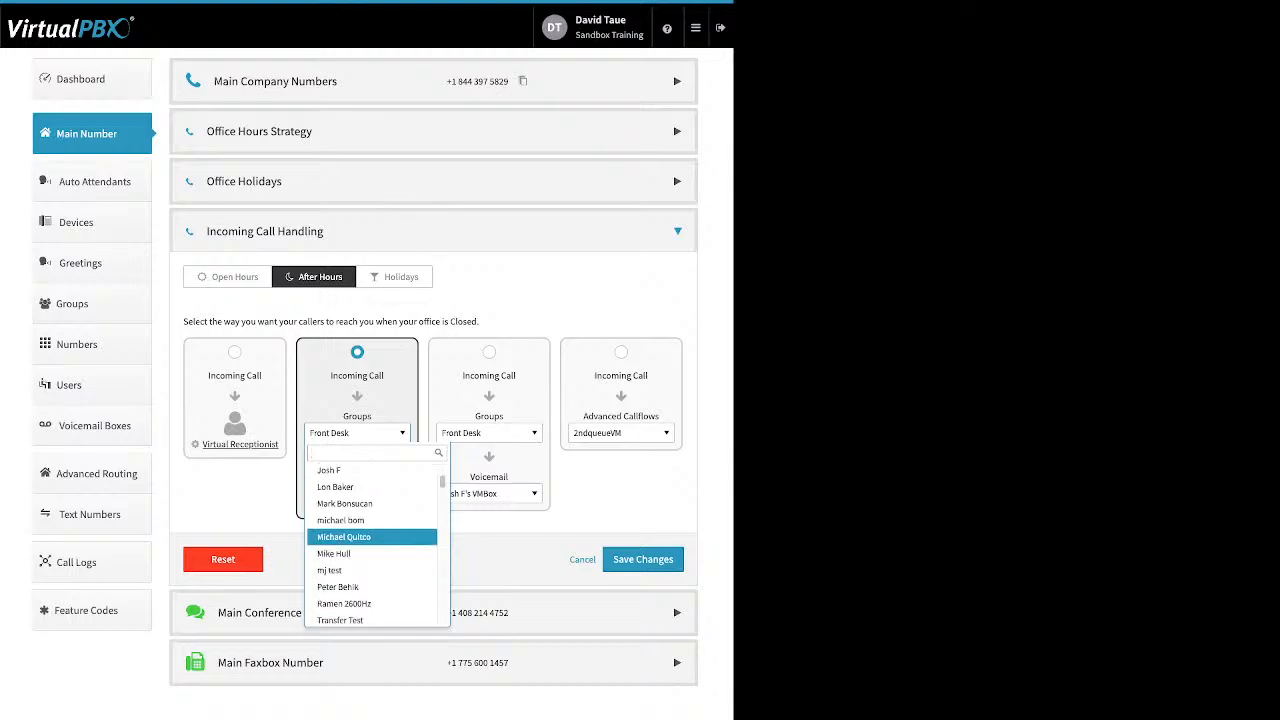
scroll(372, 540, "down", 2)
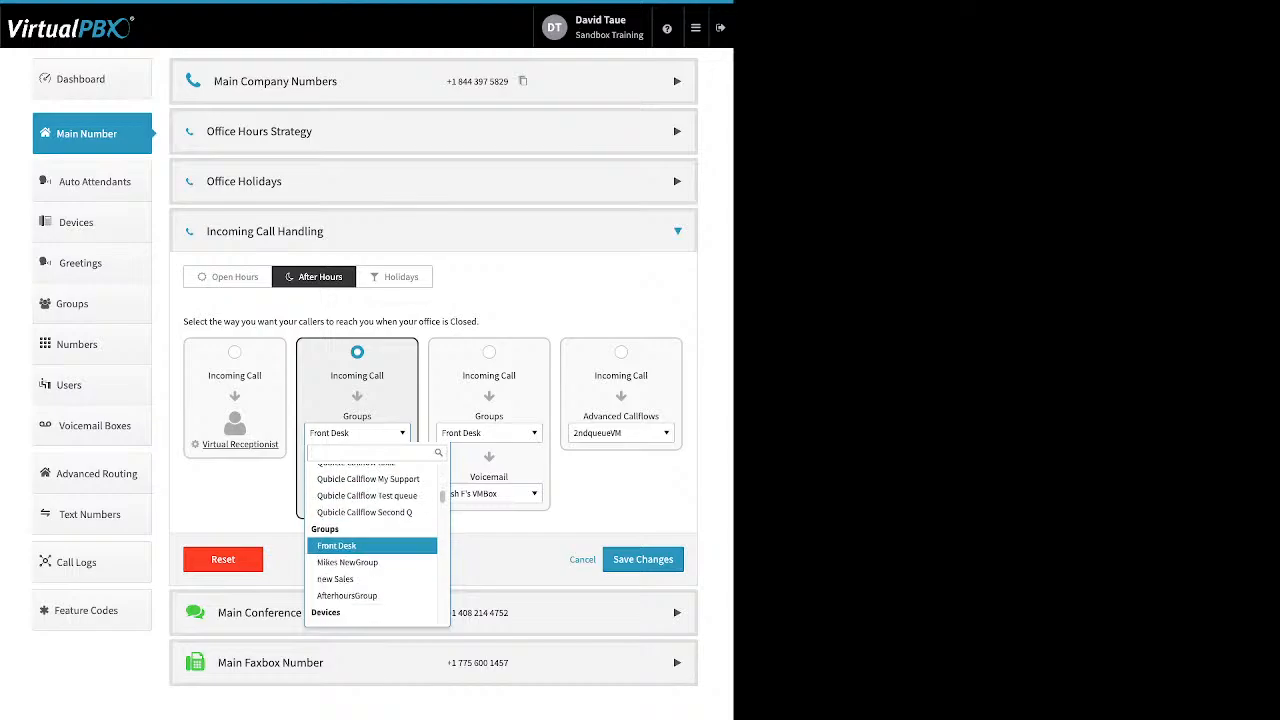
scroll(372, 546, "down", 2)
scroll(372, 546, "down", 1)
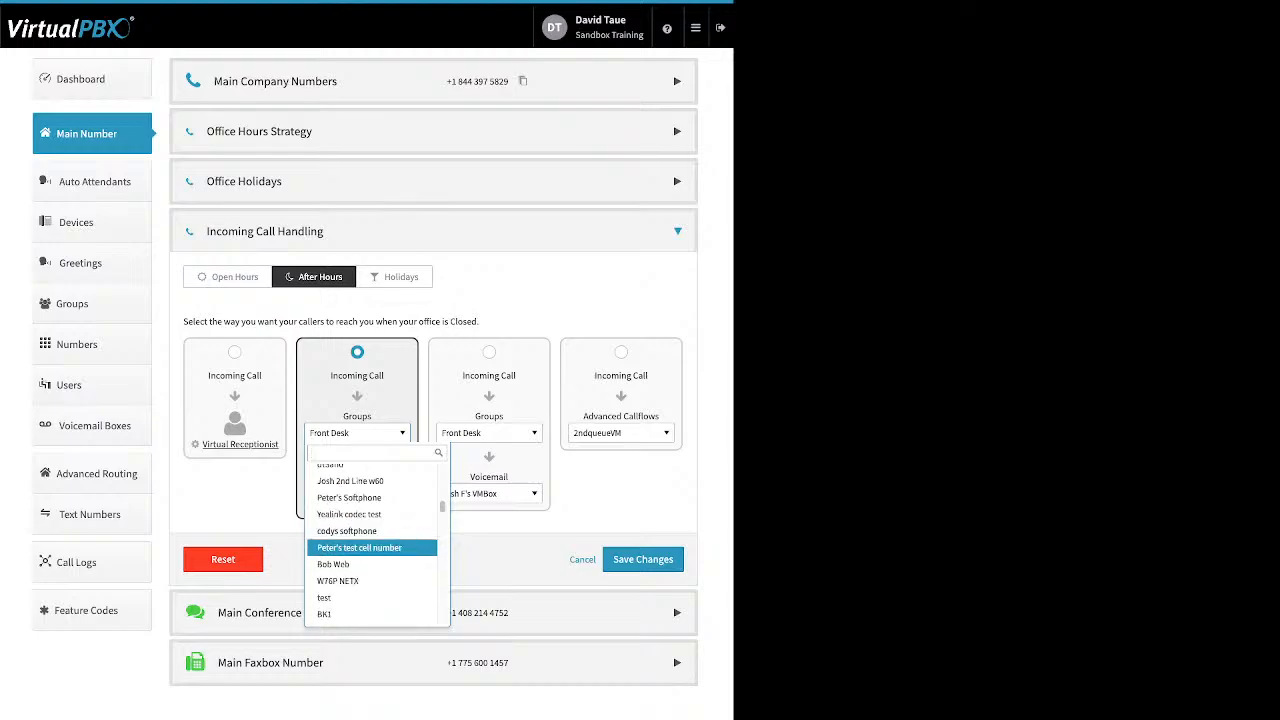
key("Escape")
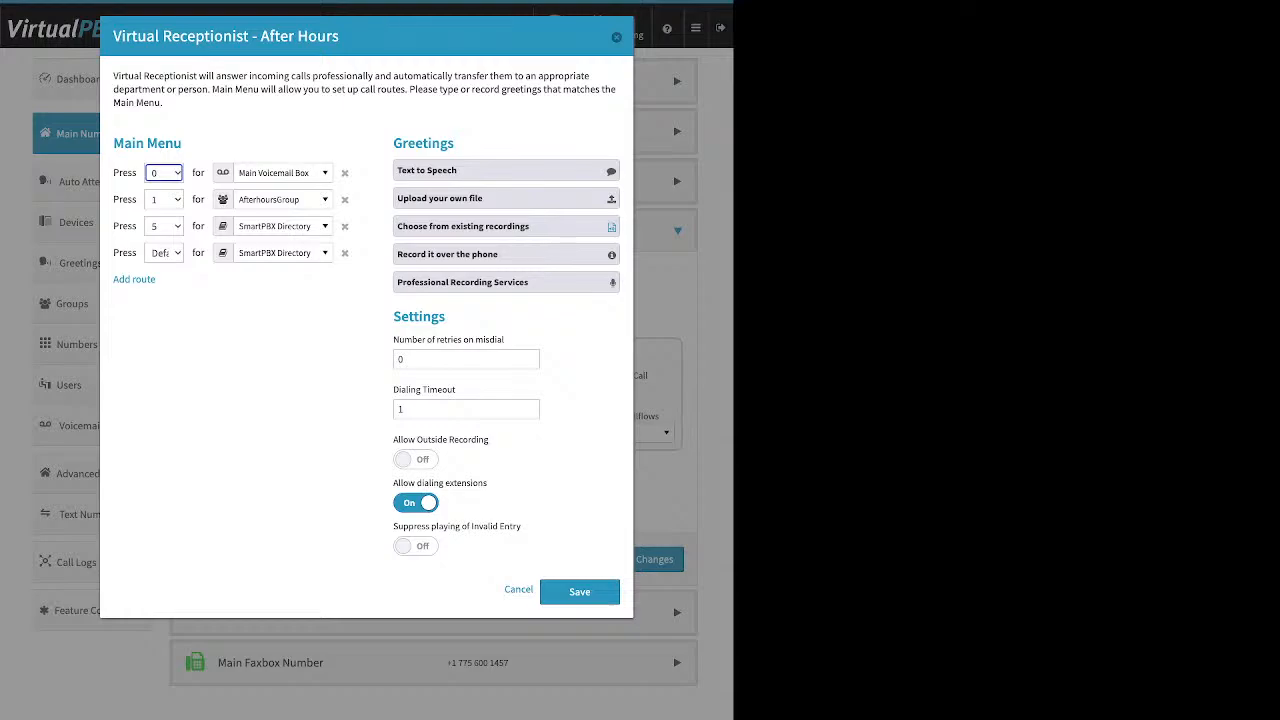
Step: Review the Choose from existing recordings option in the After Hours virtual receptionist, then close it
left_click(506, 226)
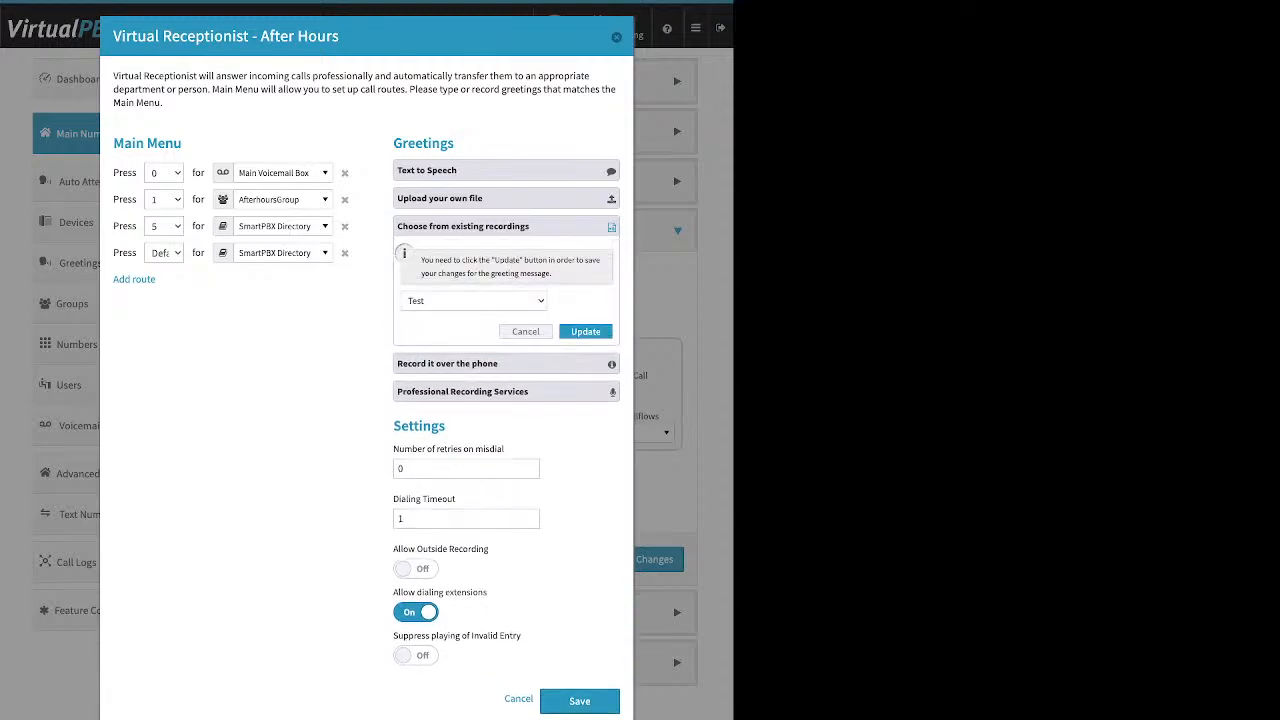
left_click(506, 226)
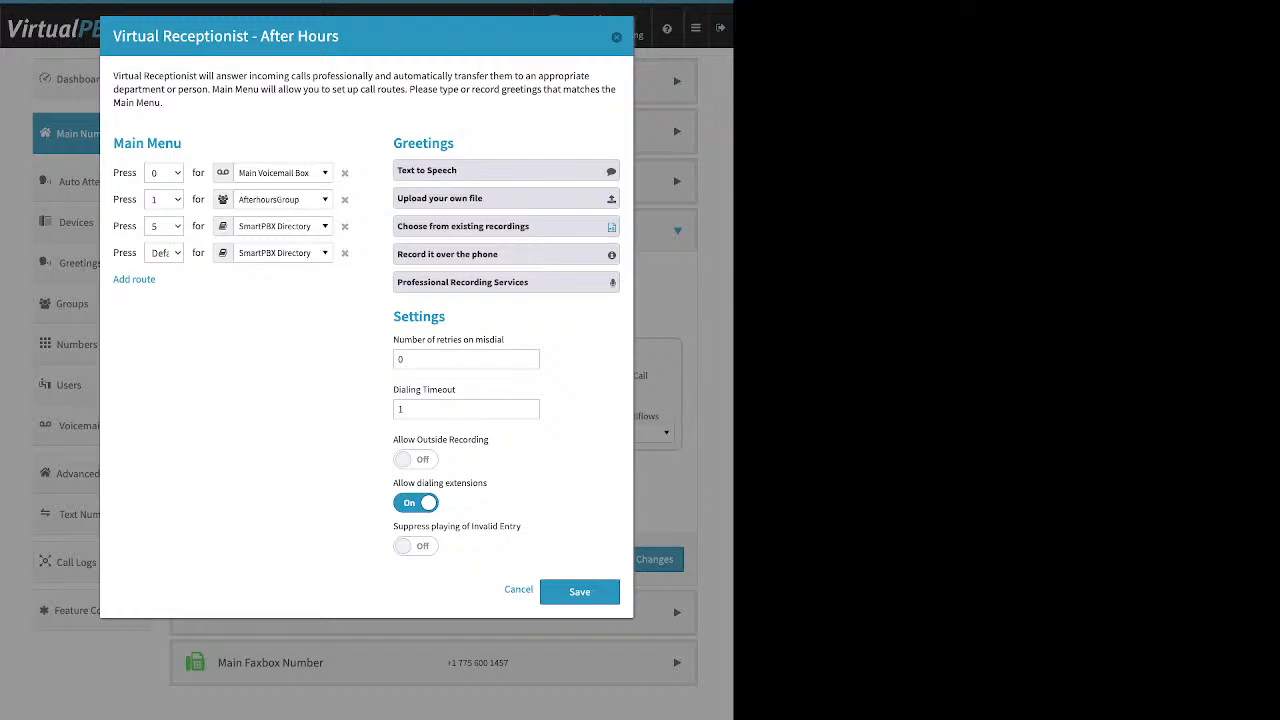
key("Escape")
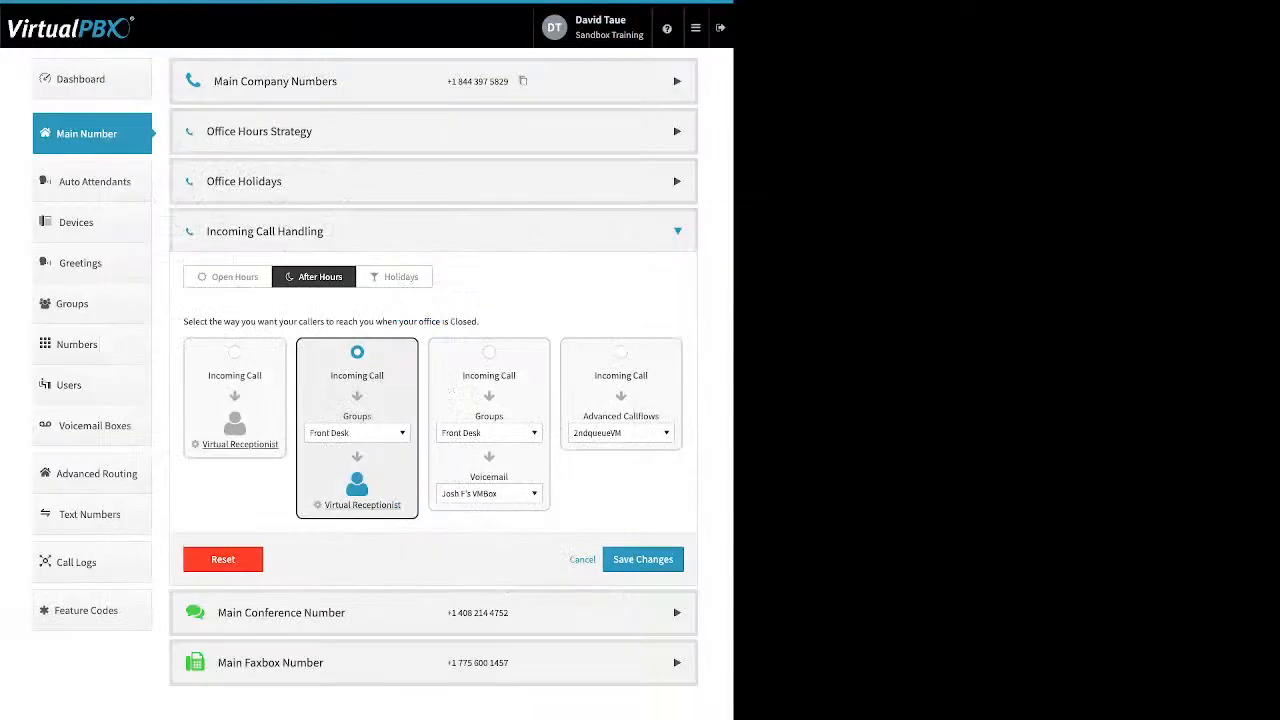
Step: Switch to the Holidays routing and browse its voicemail and Other destination lists
left_click(394, 277)
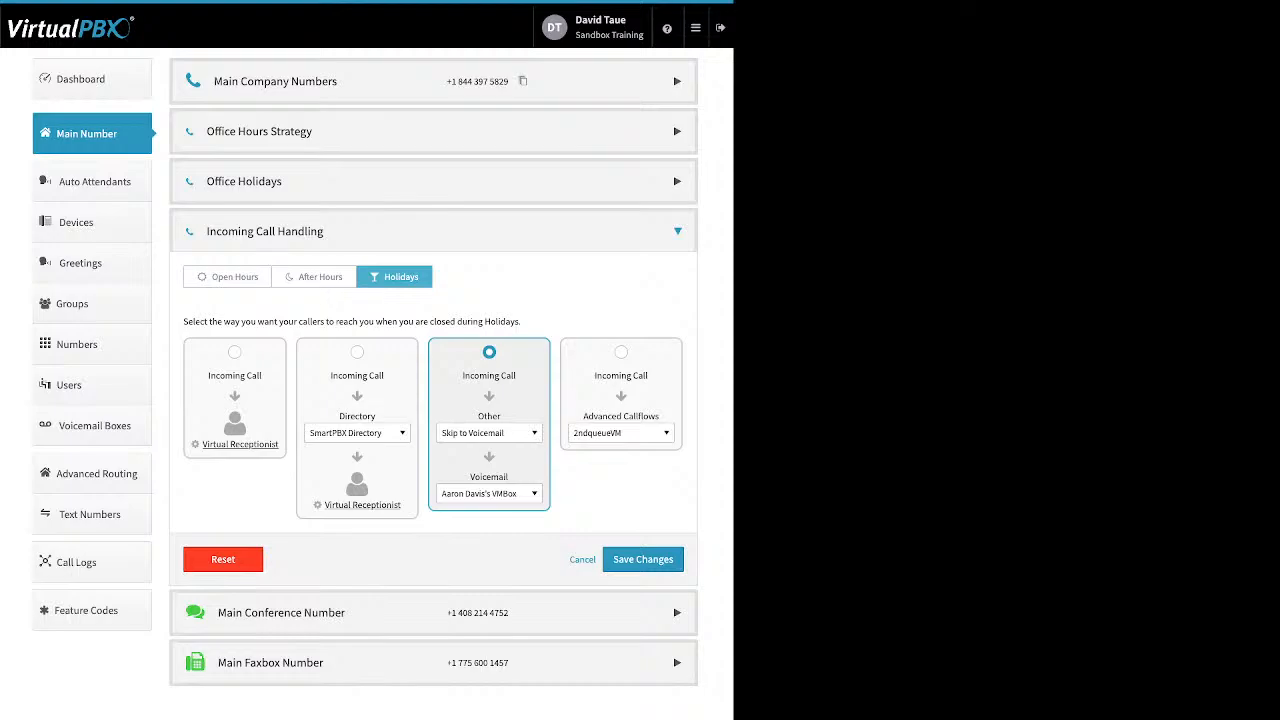
left_click(489, 494)
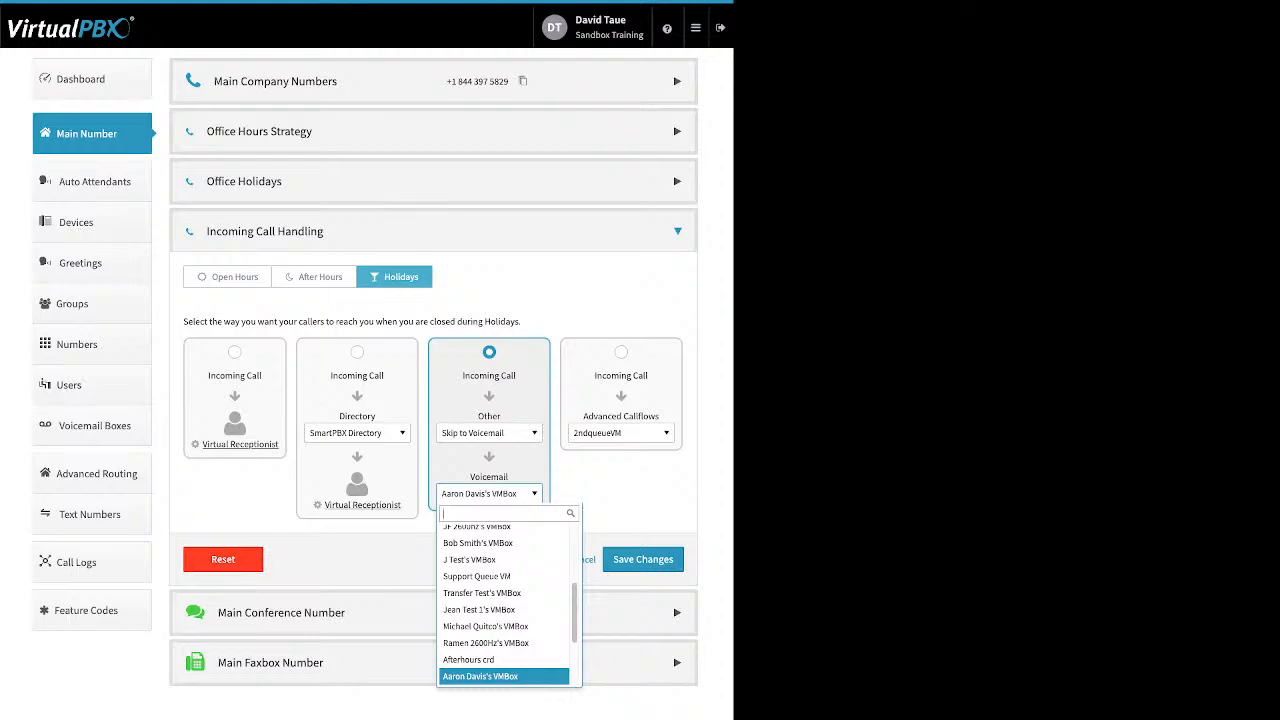
left_click(489, 433)
left_click(489, 433)
left_click(489, 433)
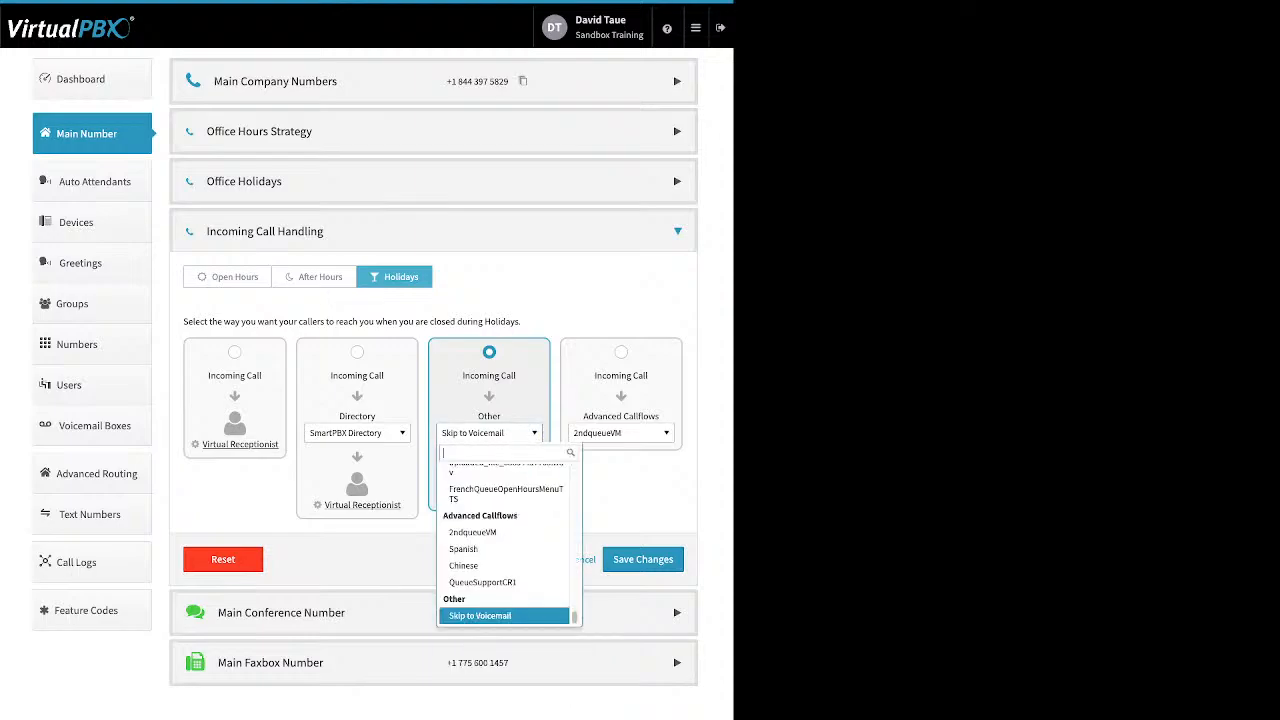
scroll(504, 524, "up", 15)
scroll(504, 522, "up", 10)
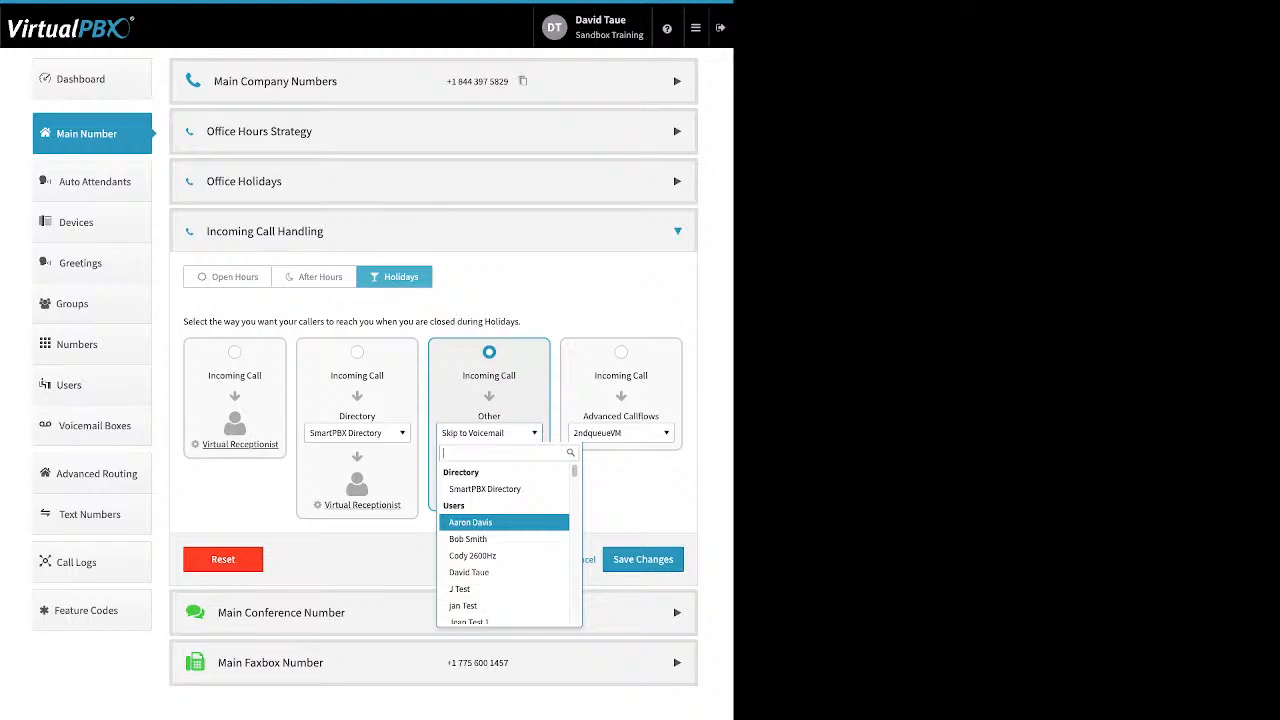
scroll(504, 526, "down", 2)
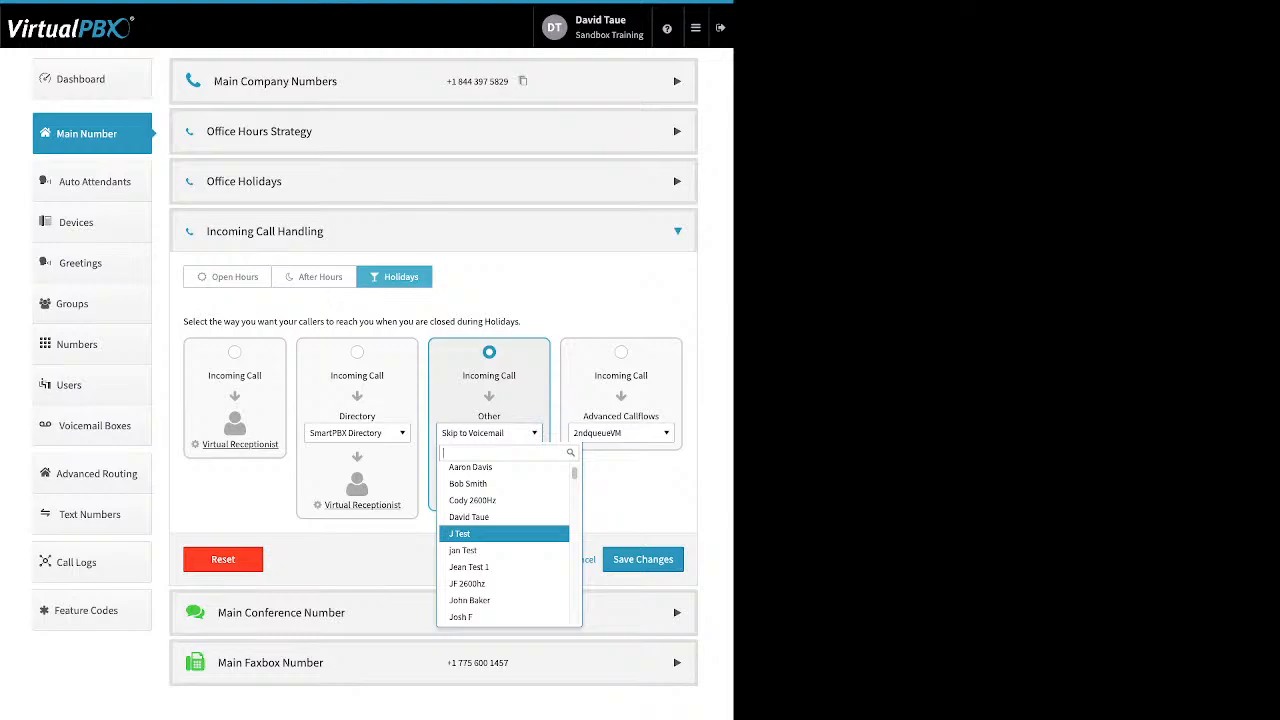
scroll(504, 524, "down", 3)
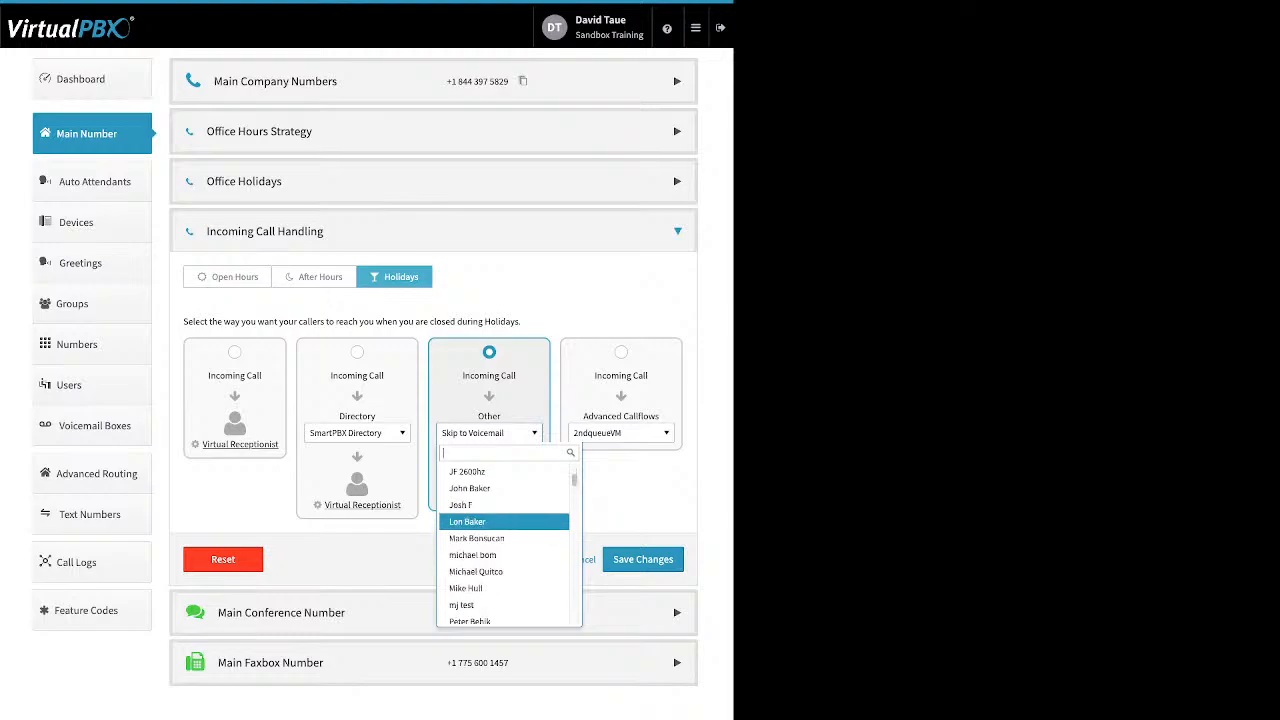
scroll(504, 521, "down", 8)
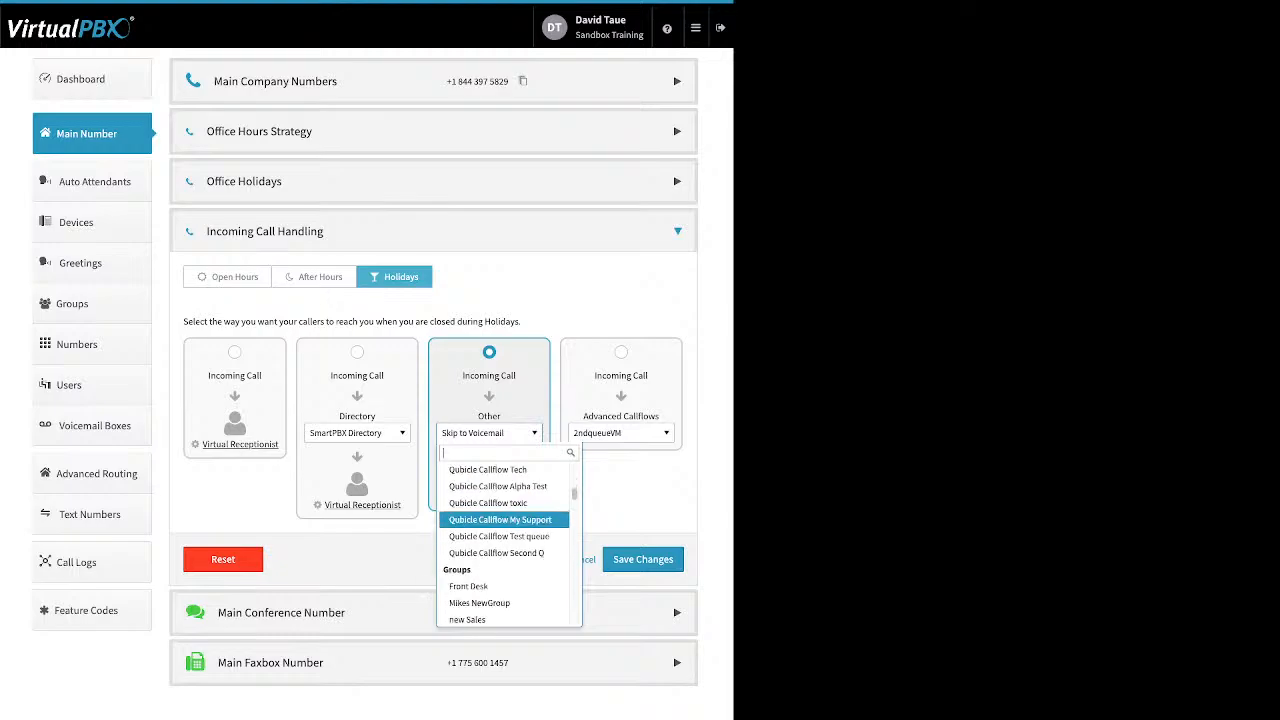
scroll(504, 520, "down", 3)
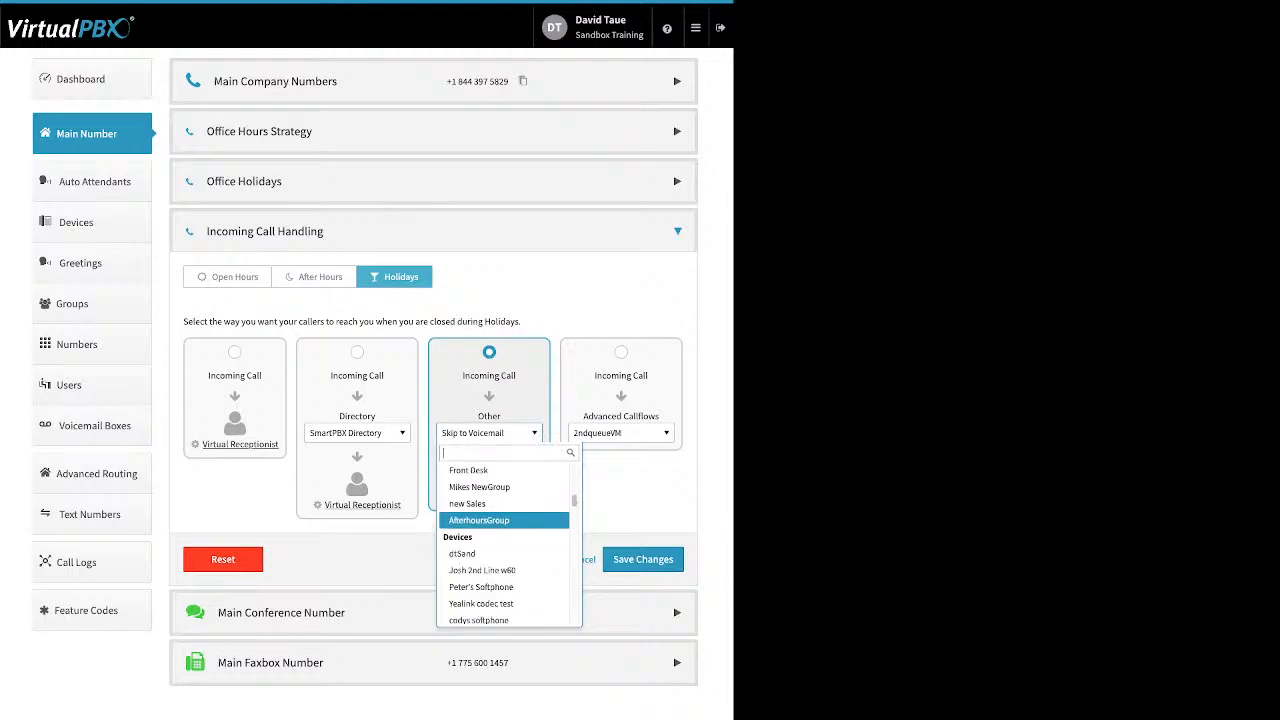
scroll(504, 524, "down", 3)
key("Escape")
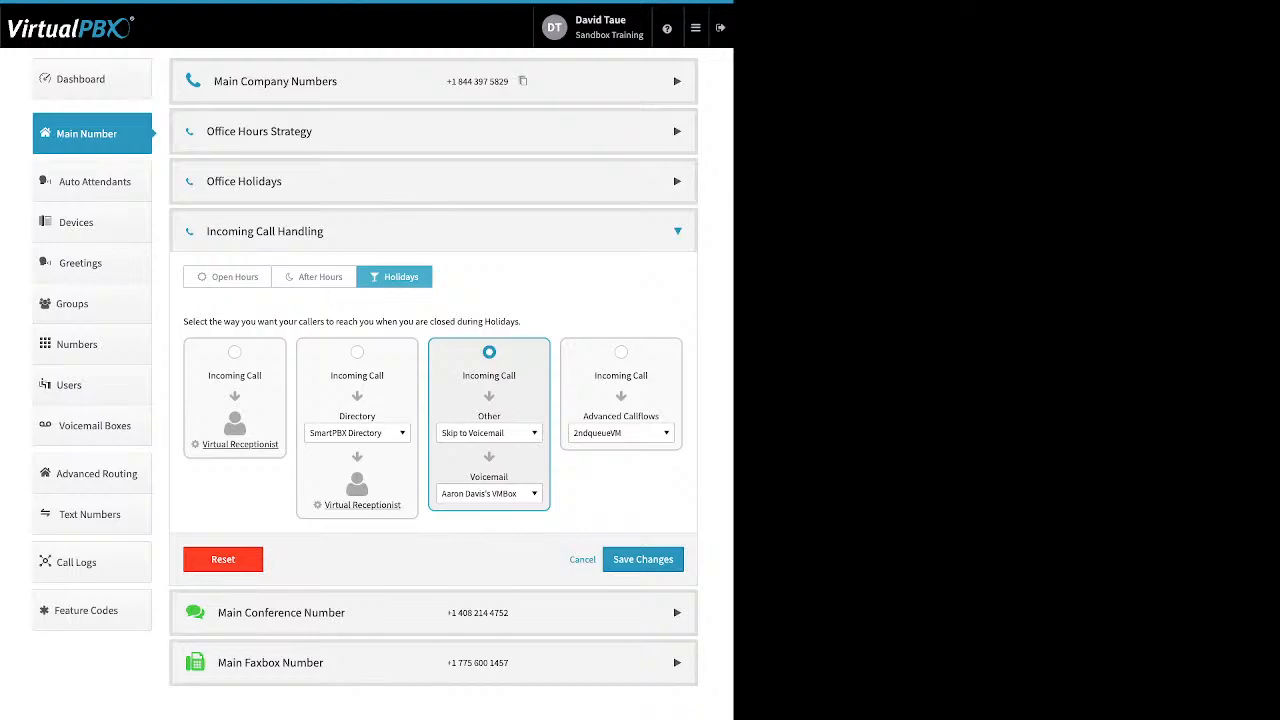
Step: Change the Holidays call handling to the Directory then Virtual Receptionist option
left_click(621, 352)
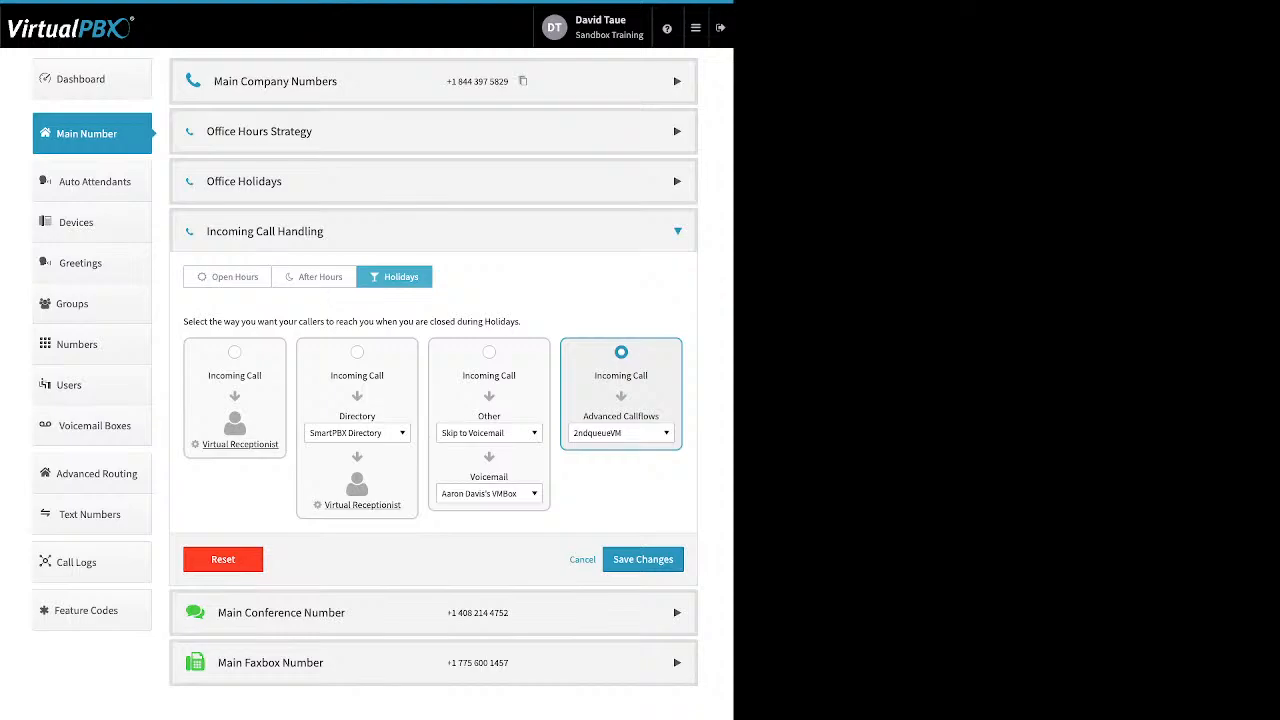
left_click(621, 433)
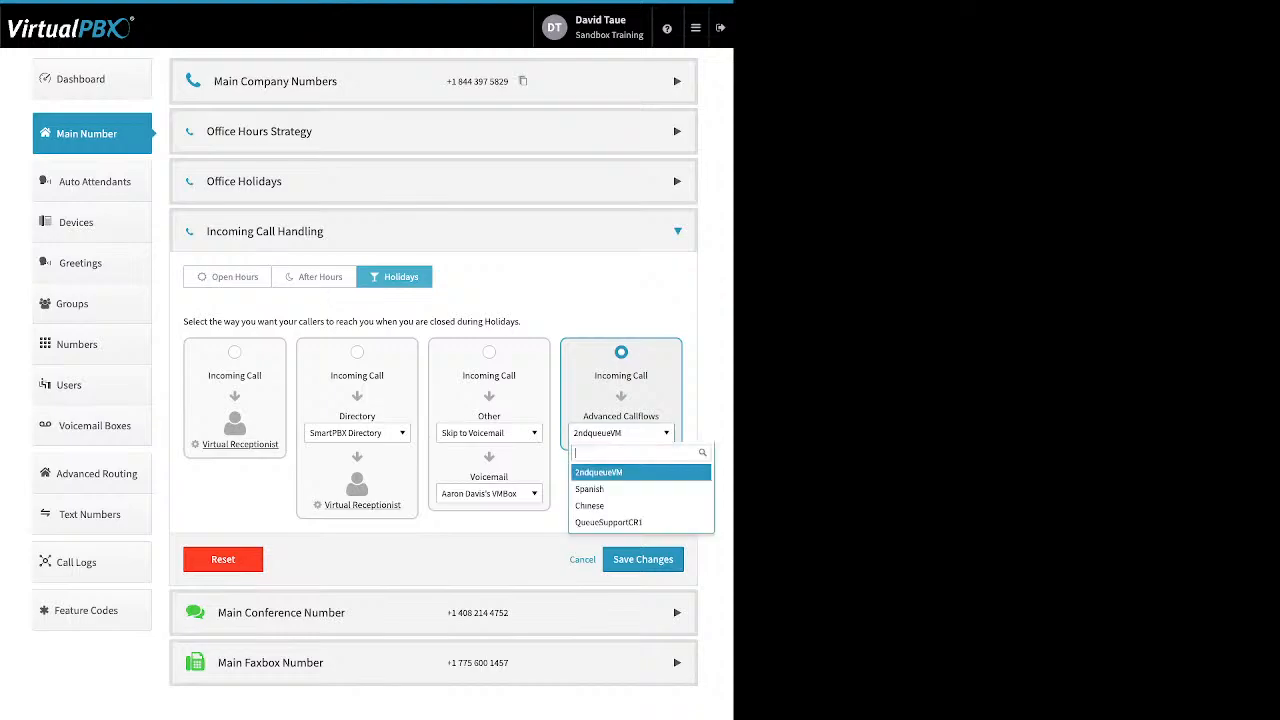
key("Escape")
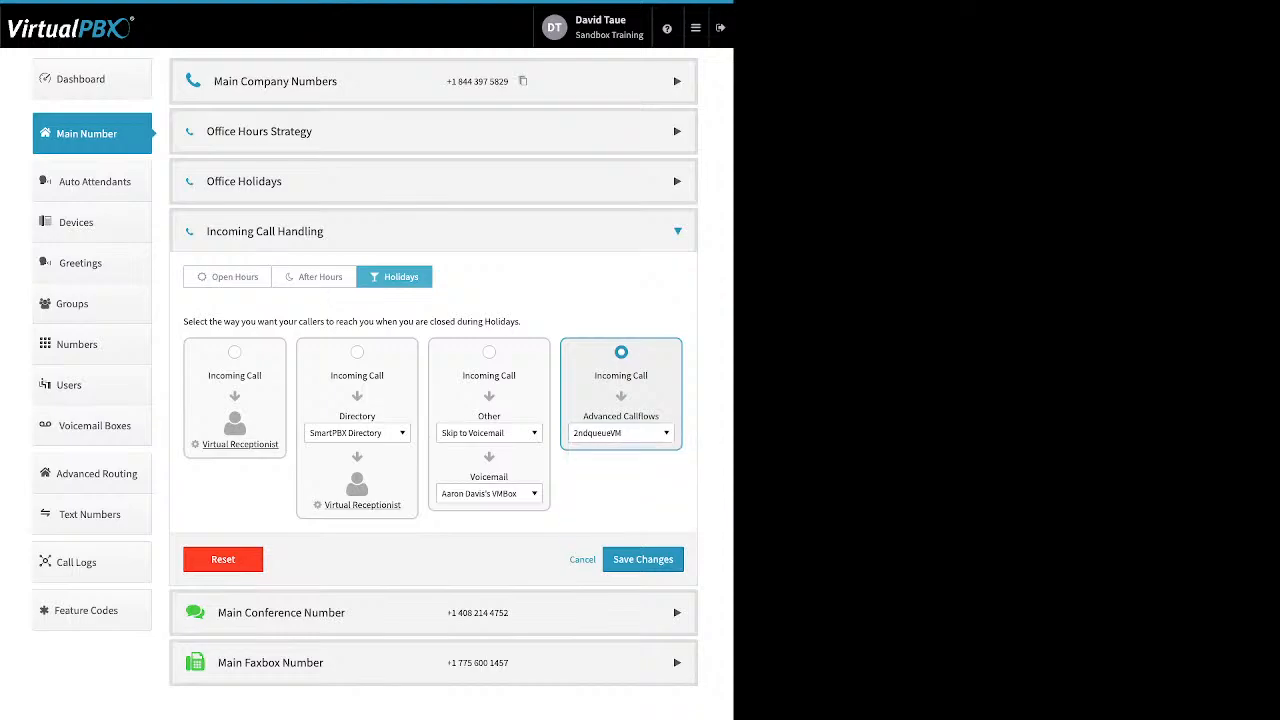
left_click(357, 352)
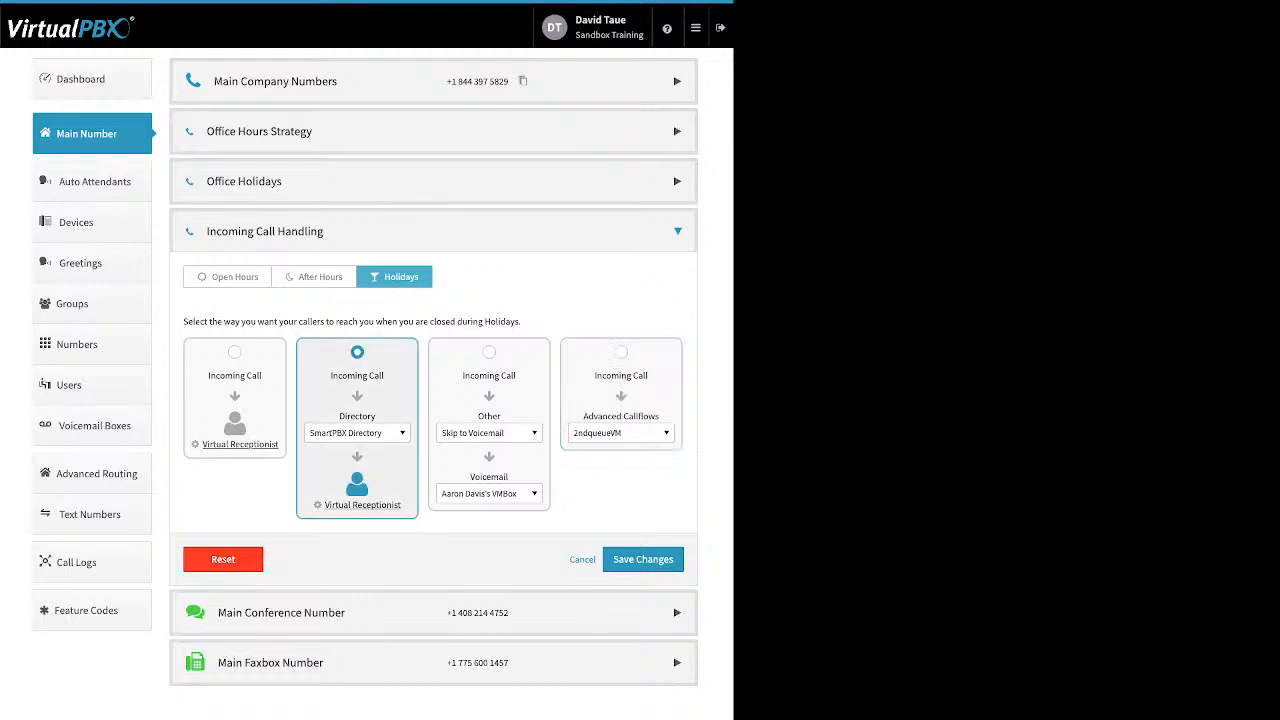
Step: Review the After Hours routing, then expand the Main Conference Number section
left_click(314, 277)
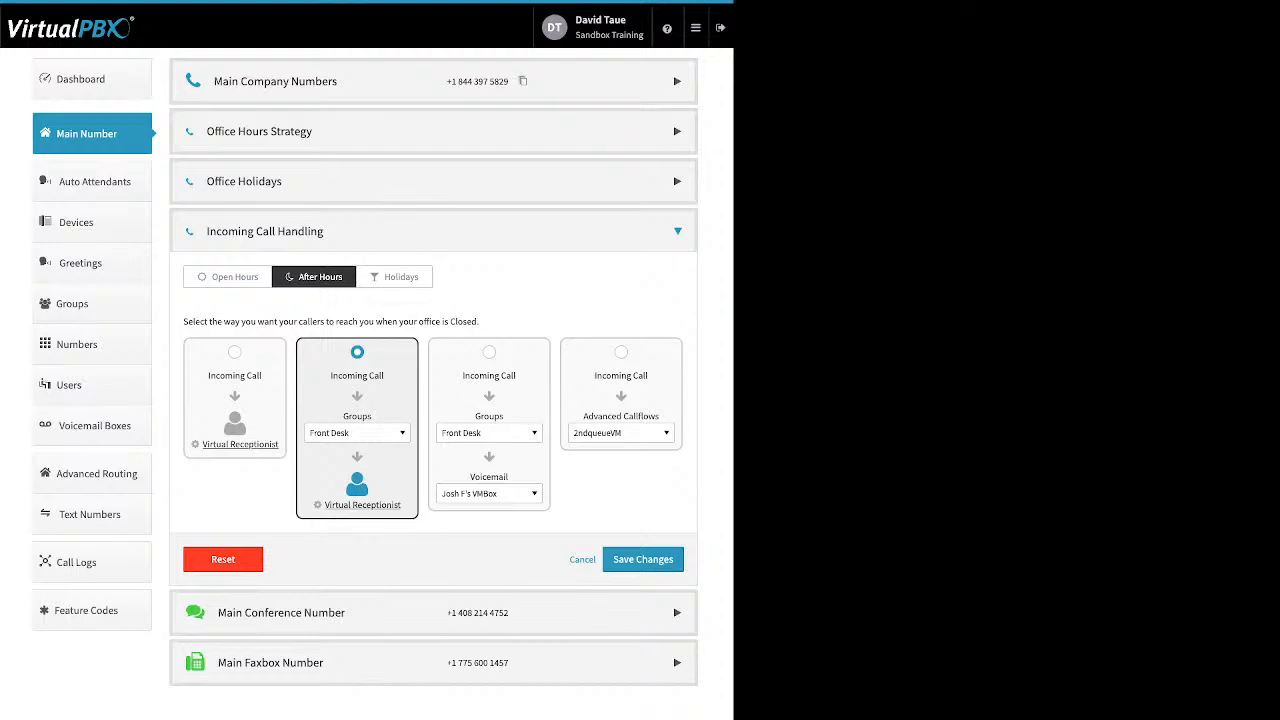
left_click(433, 613)
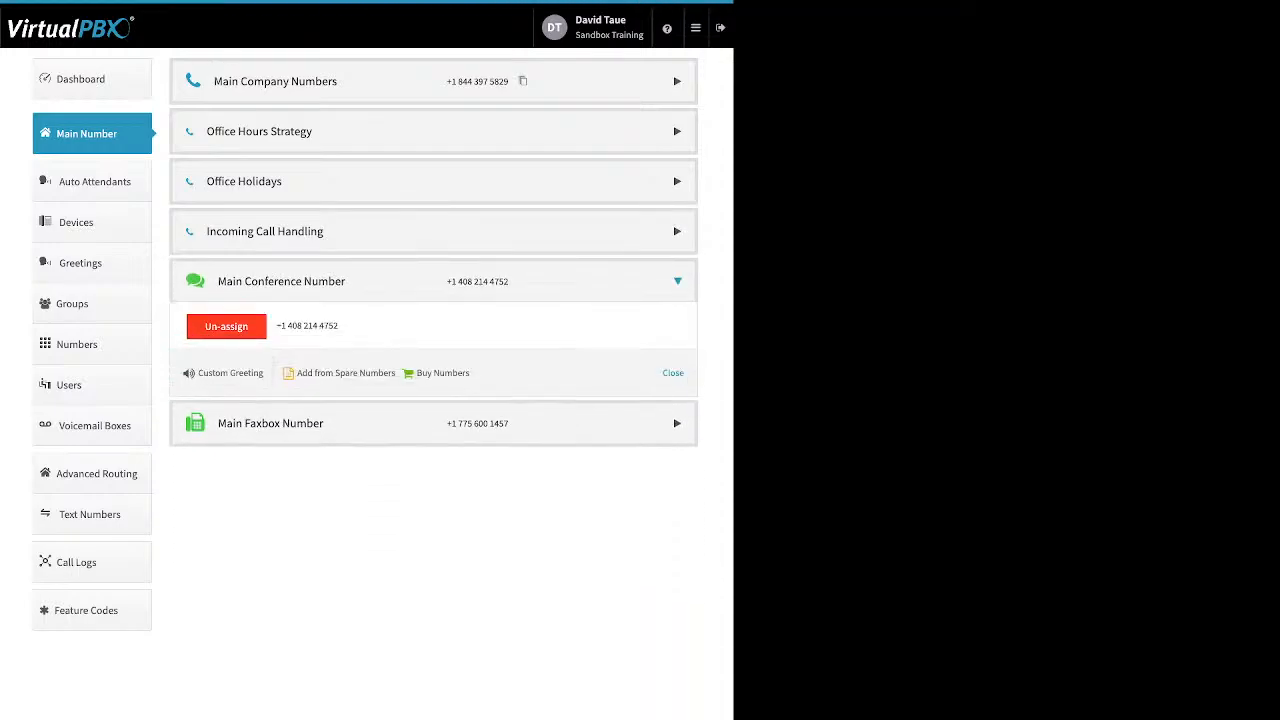
left_click_drag(472, 373, 295, 373)
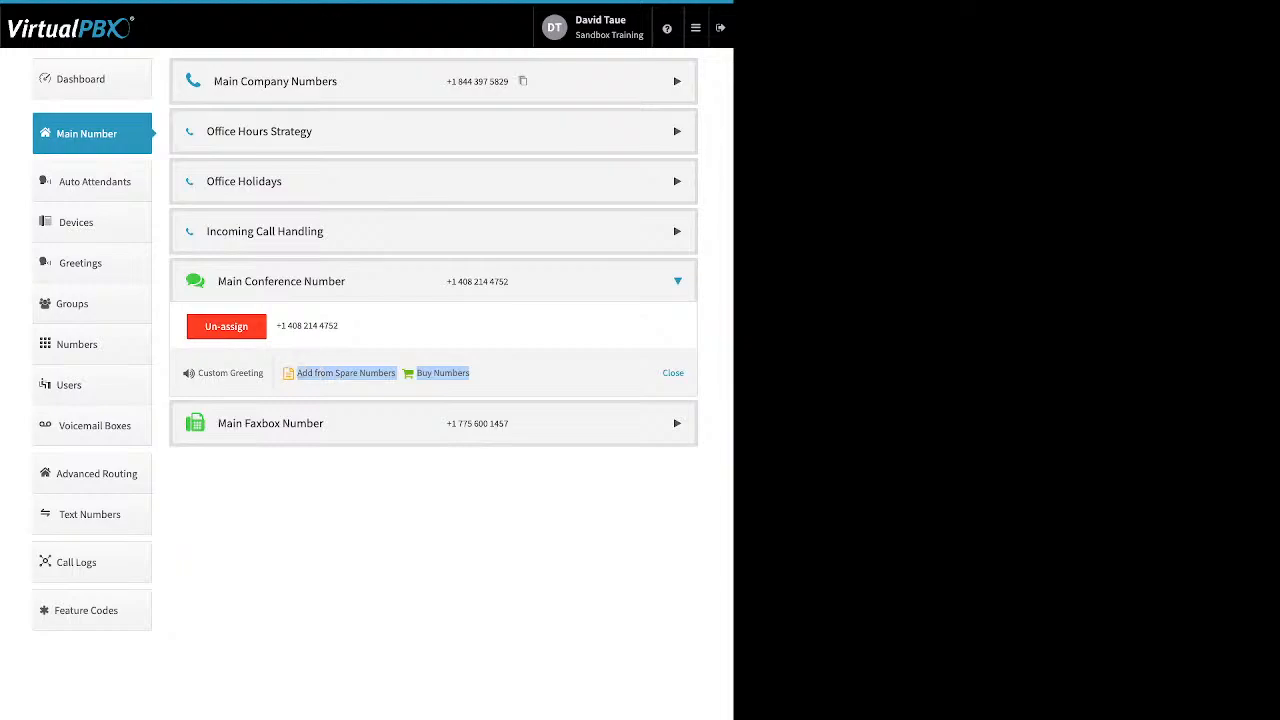
Step: Open the Custom Conference Greeting, switch it to Enabled, then cancel without saving
left_click(231, 373)
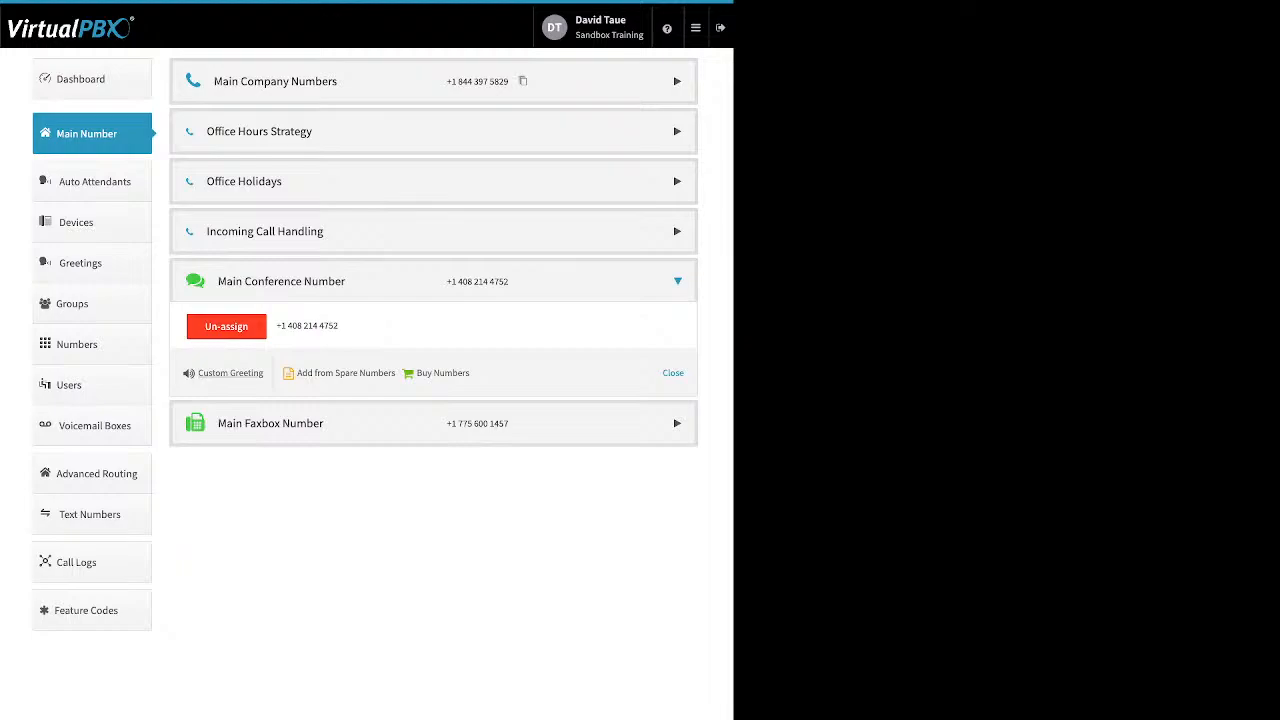
left_click_drag(265, 373, 197, 373)
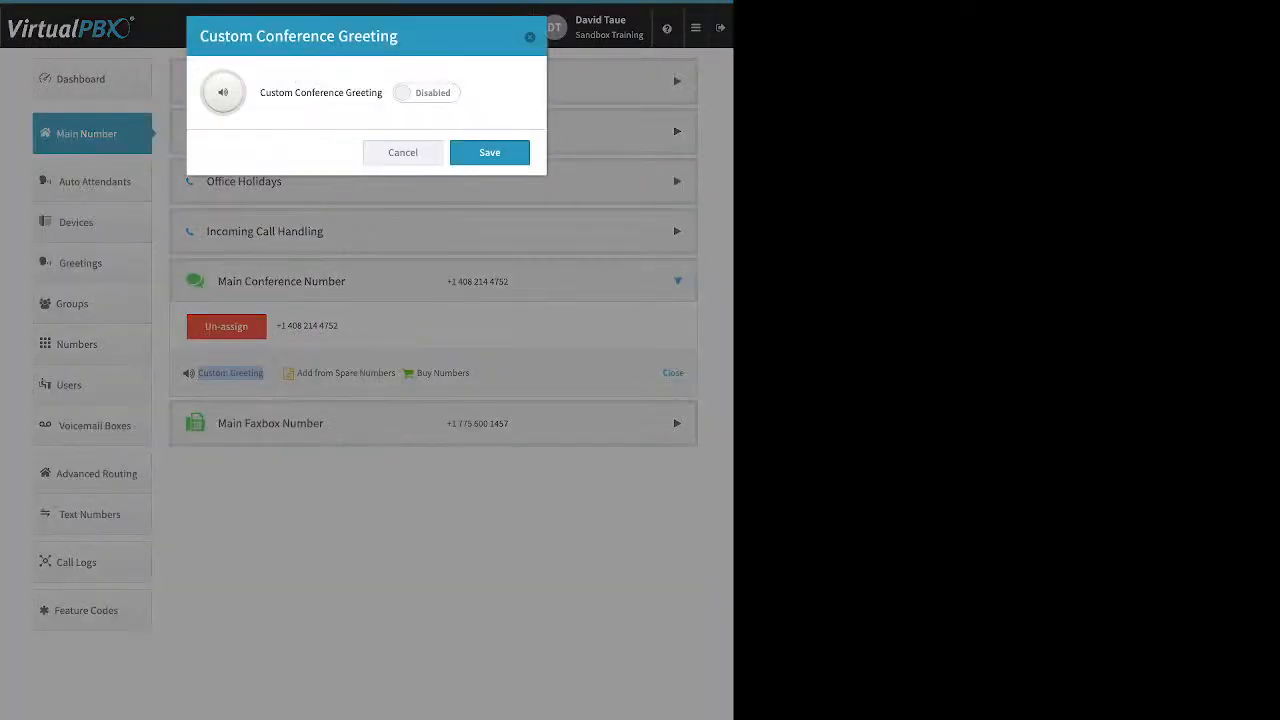
left_click(426, 93)
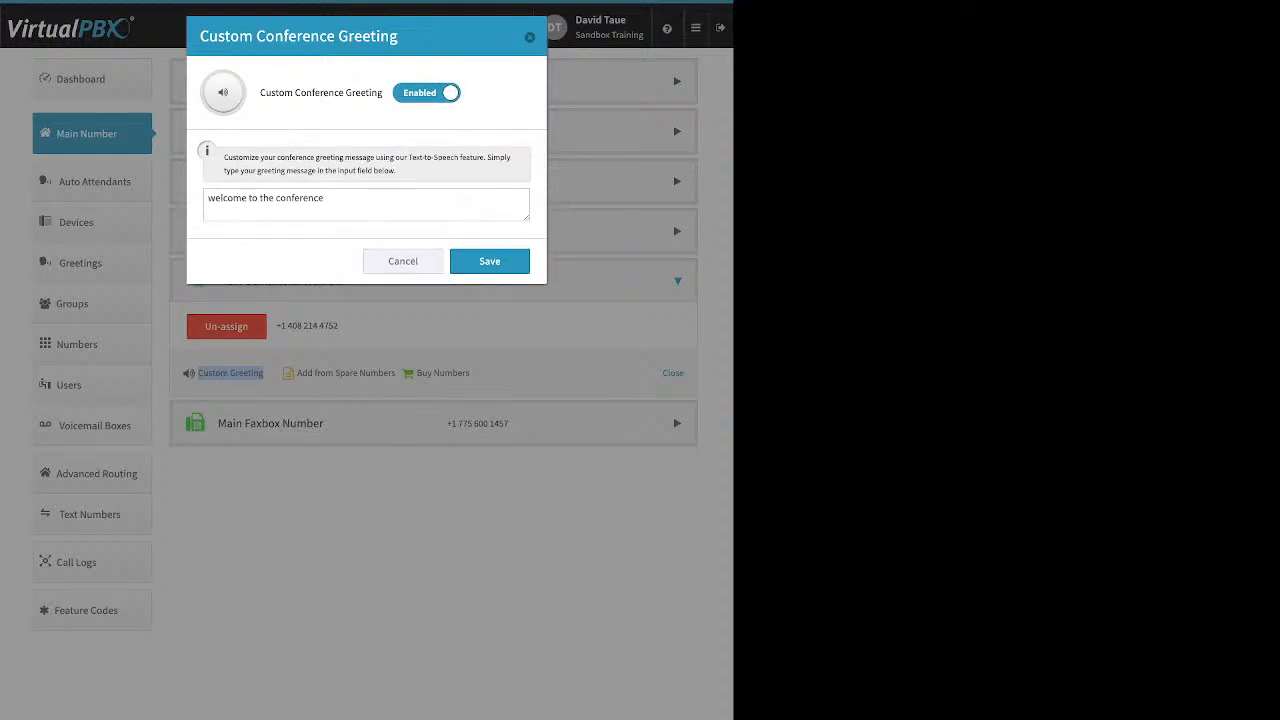
left_click(403, 261)
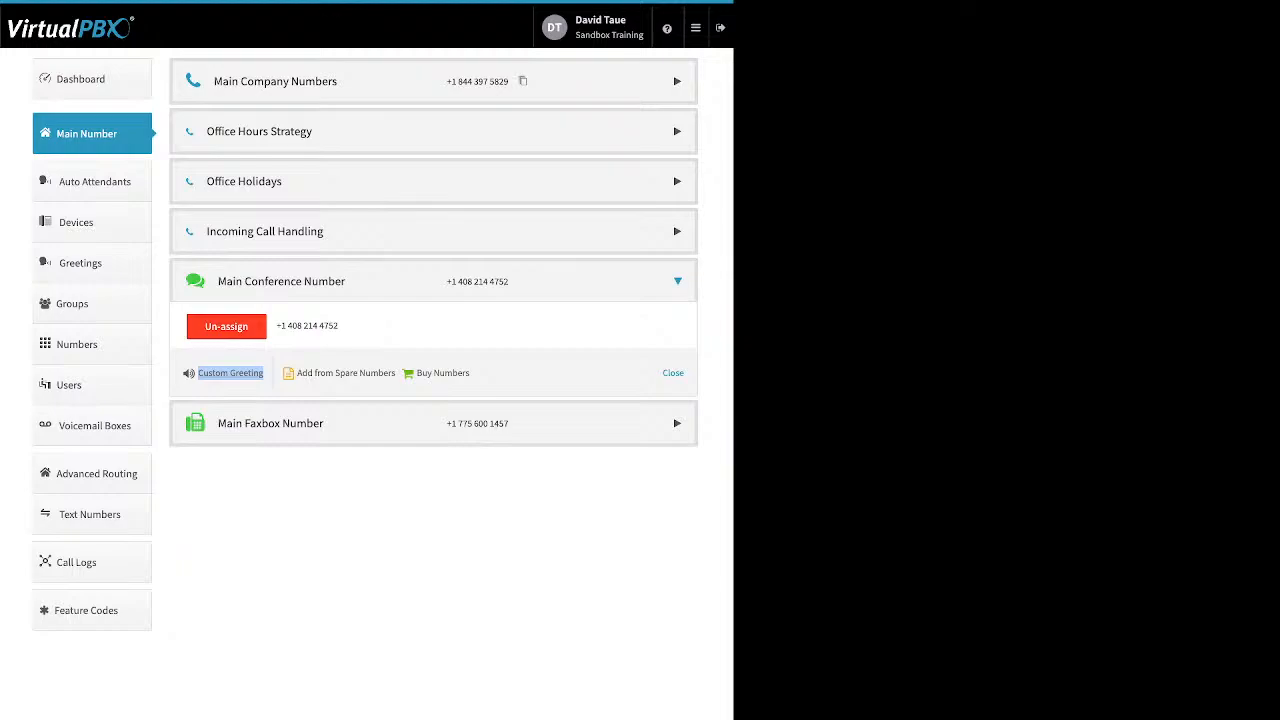
Step: Expand the Main Faxbox Number and review the notification email and email permission fields in Edit Faxbox, then close it
left_click(677, 423)
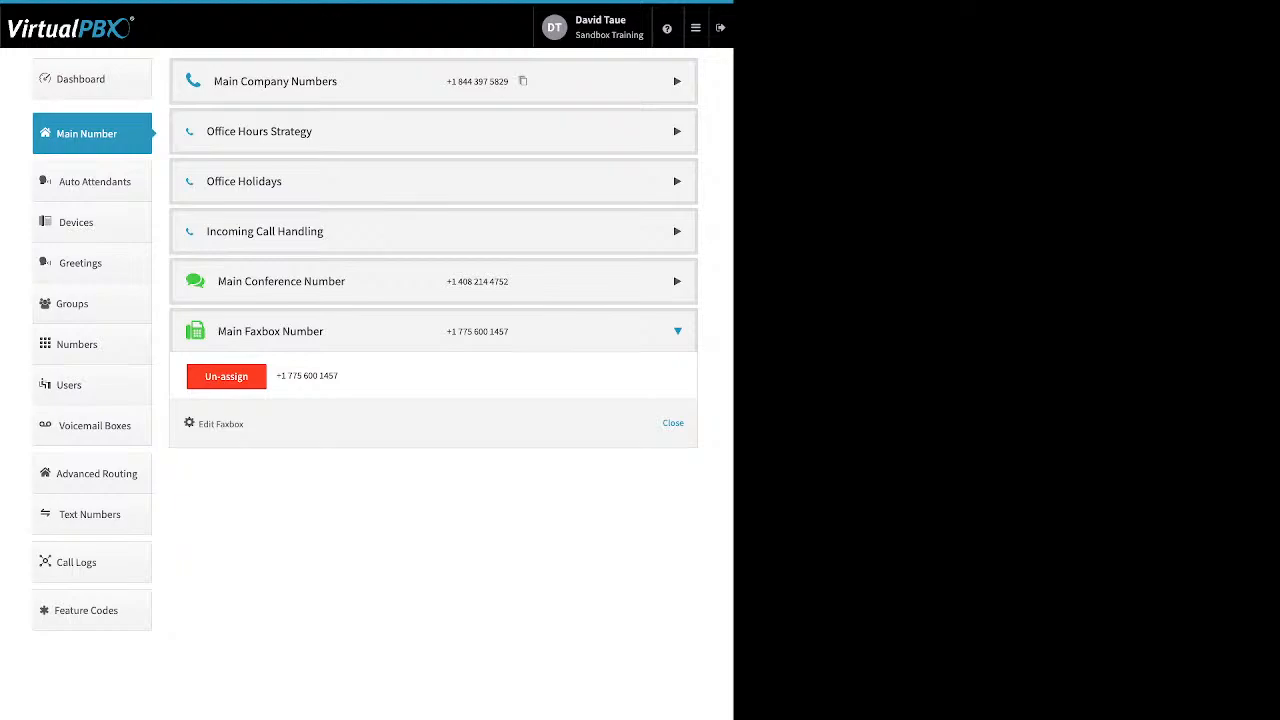
left_click_drag(245, 425, 197, 425)
left_click(220, 424)
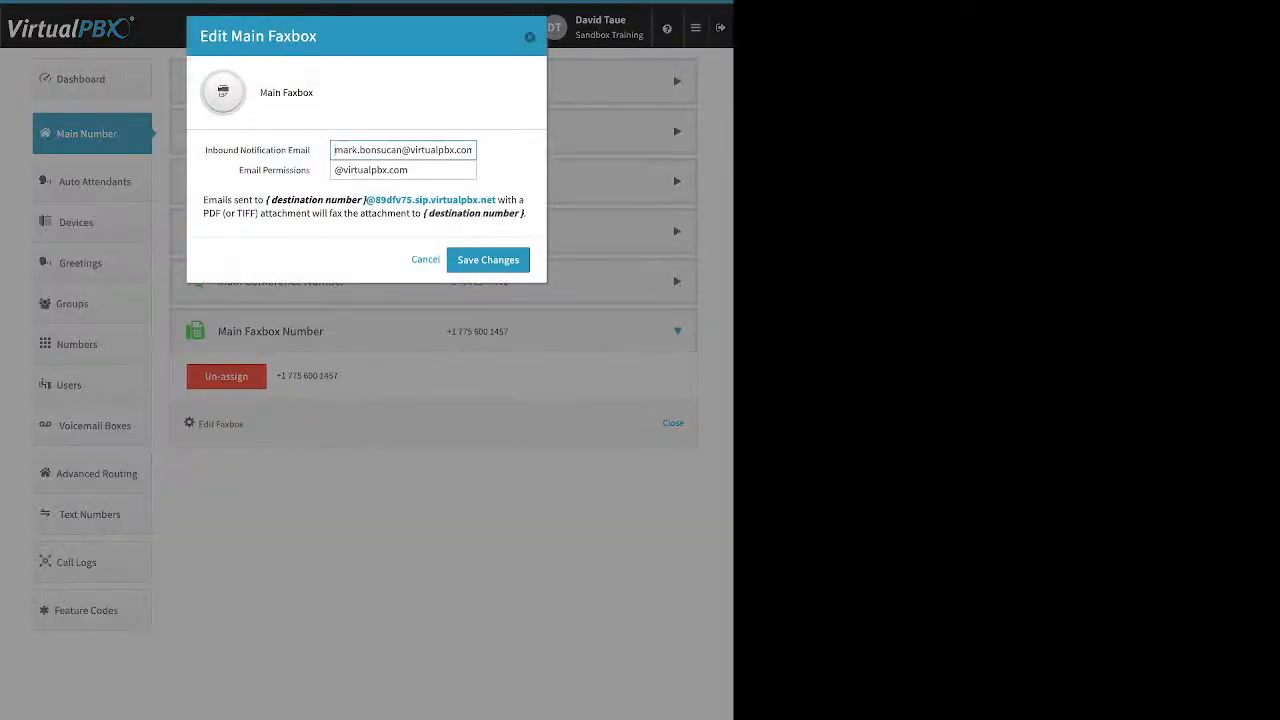
left_click_drag(205, 150, 308, 150)
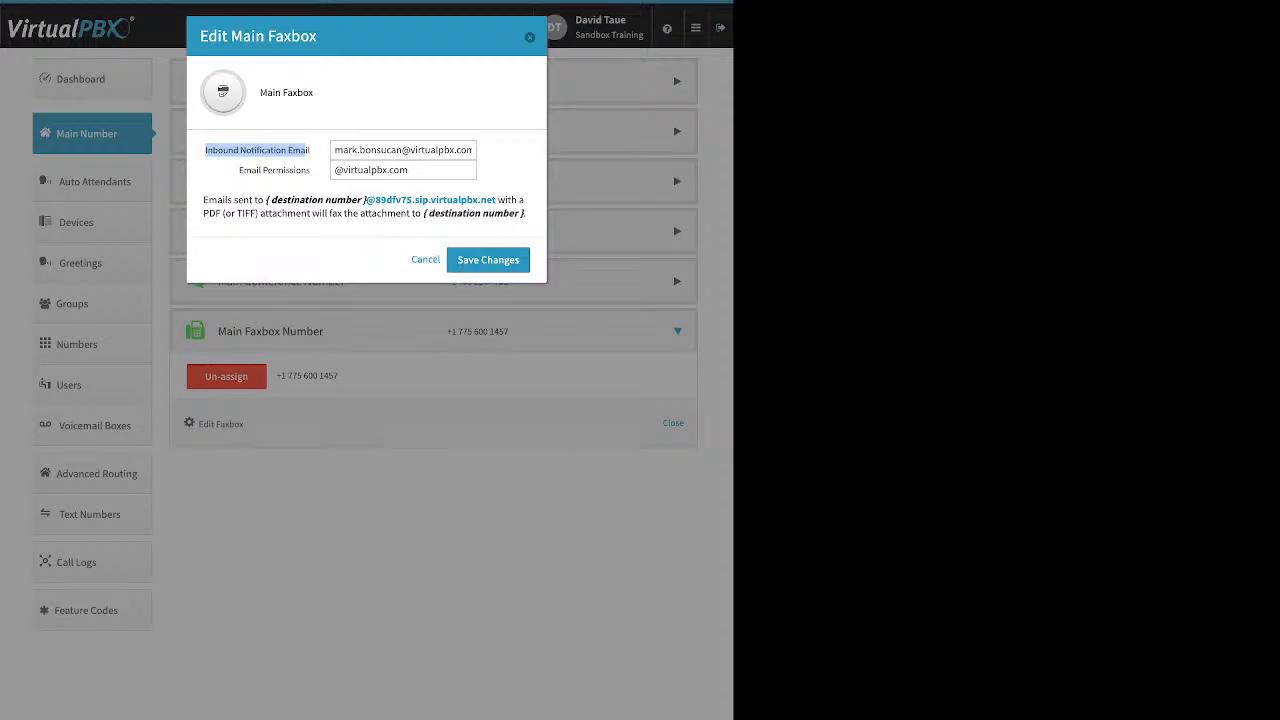
triple_click(336, 150)
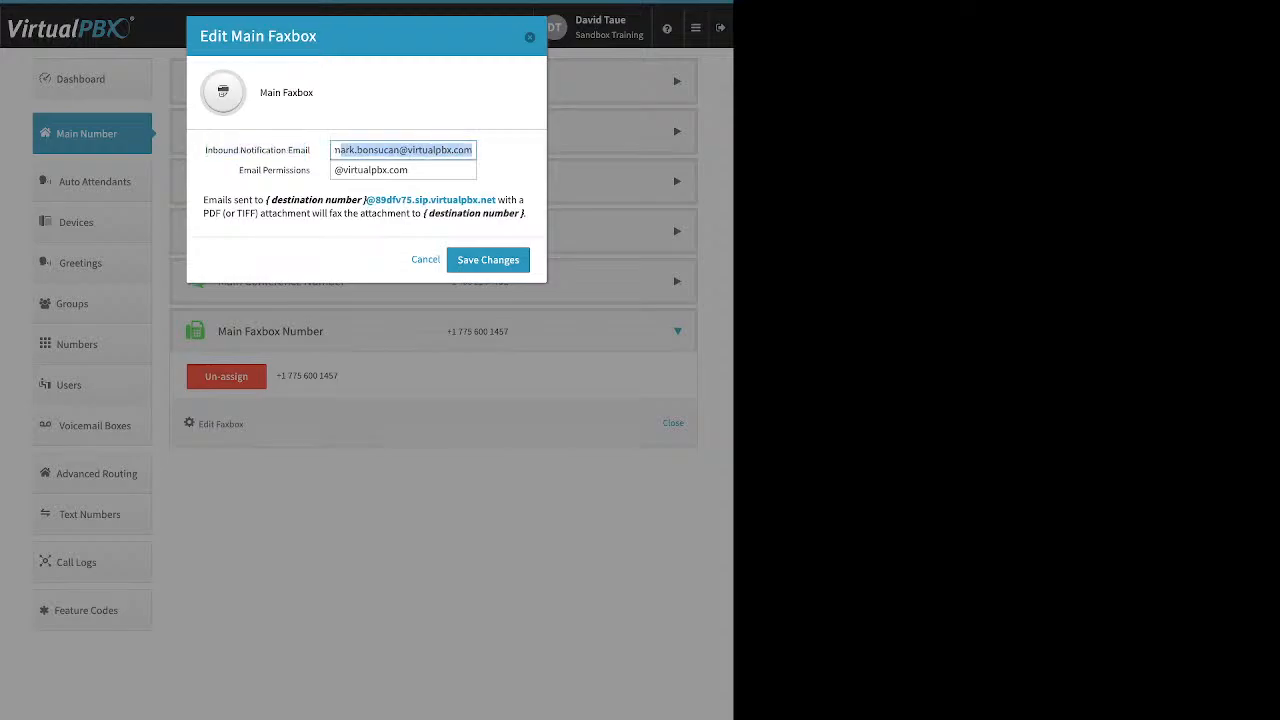
left_click(314, 162)
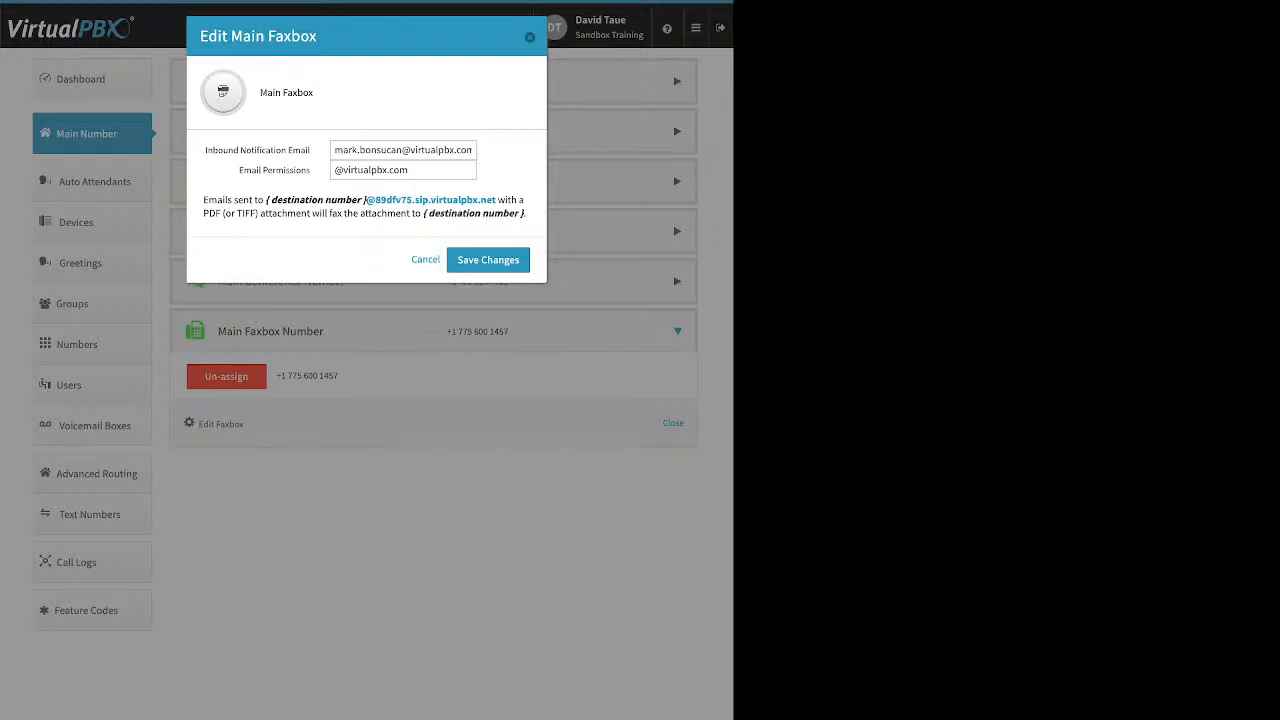
left_click(400, 170)
left_click_drag(239, 170, 311, 170)
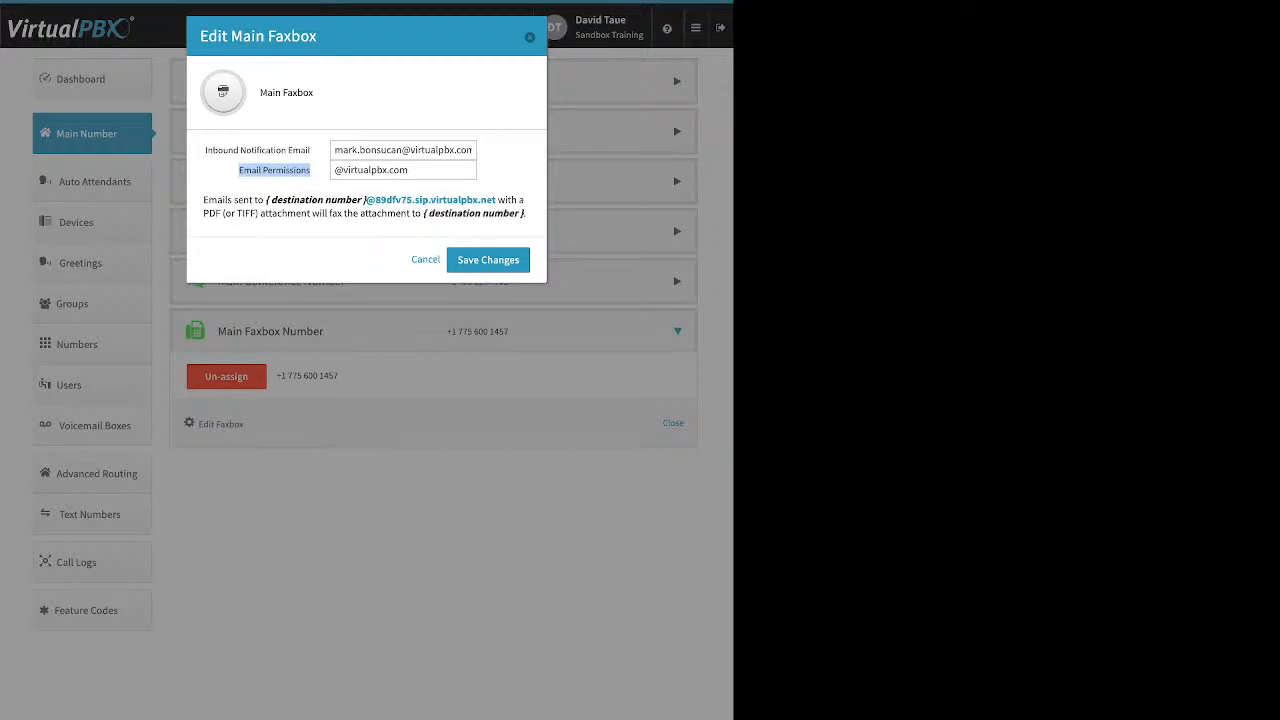
key("Escape")
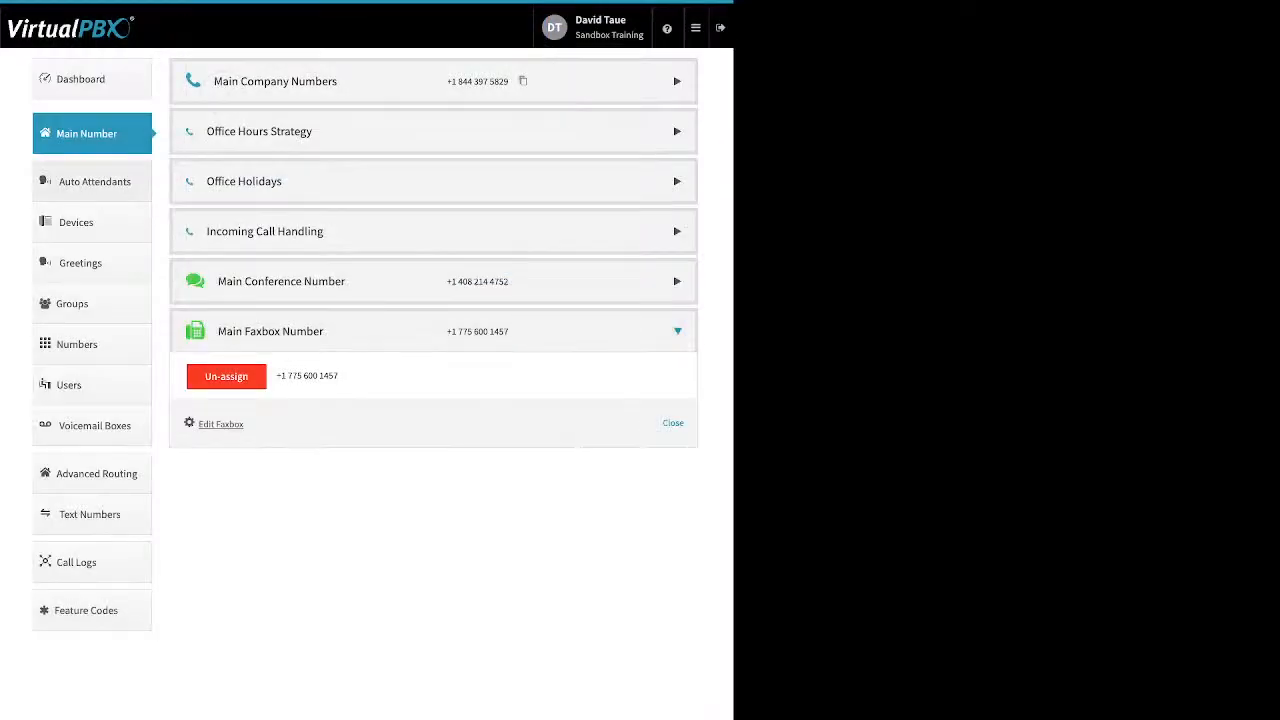
Step: Go to Auto Attendants and open the new attendant dialog, then close it
left_click(94, 181)
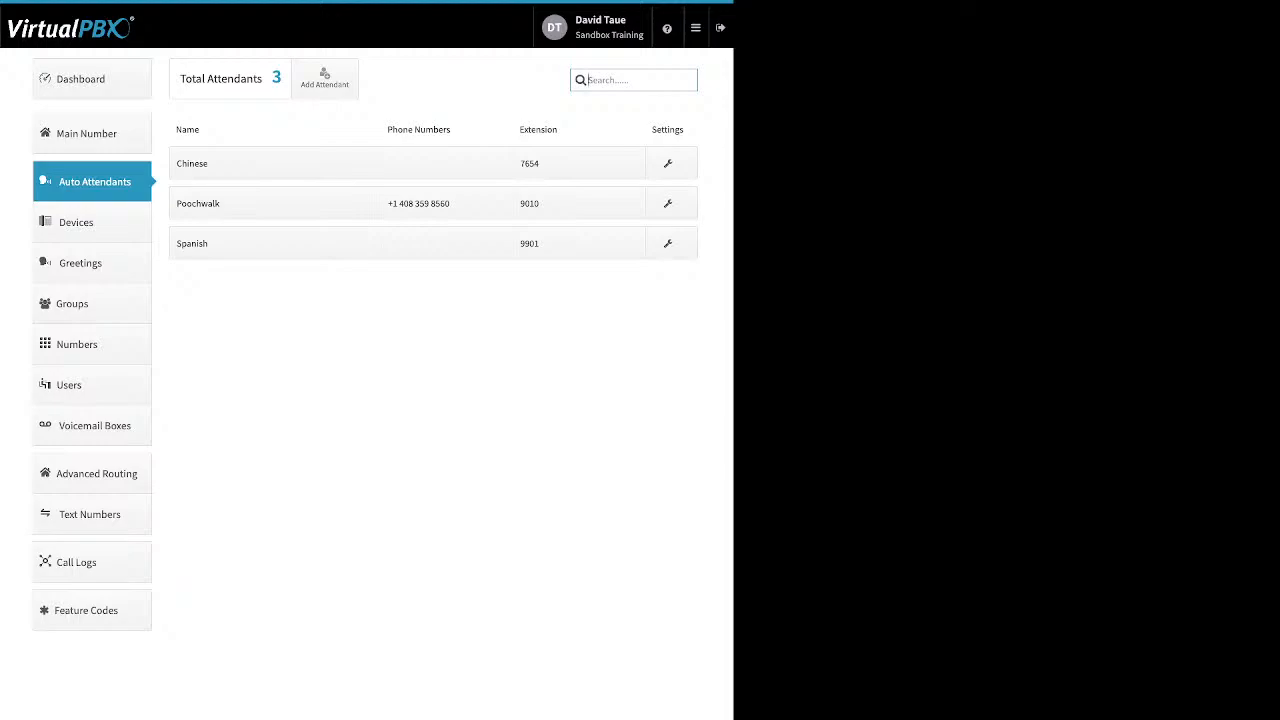
left_click(324, 77)
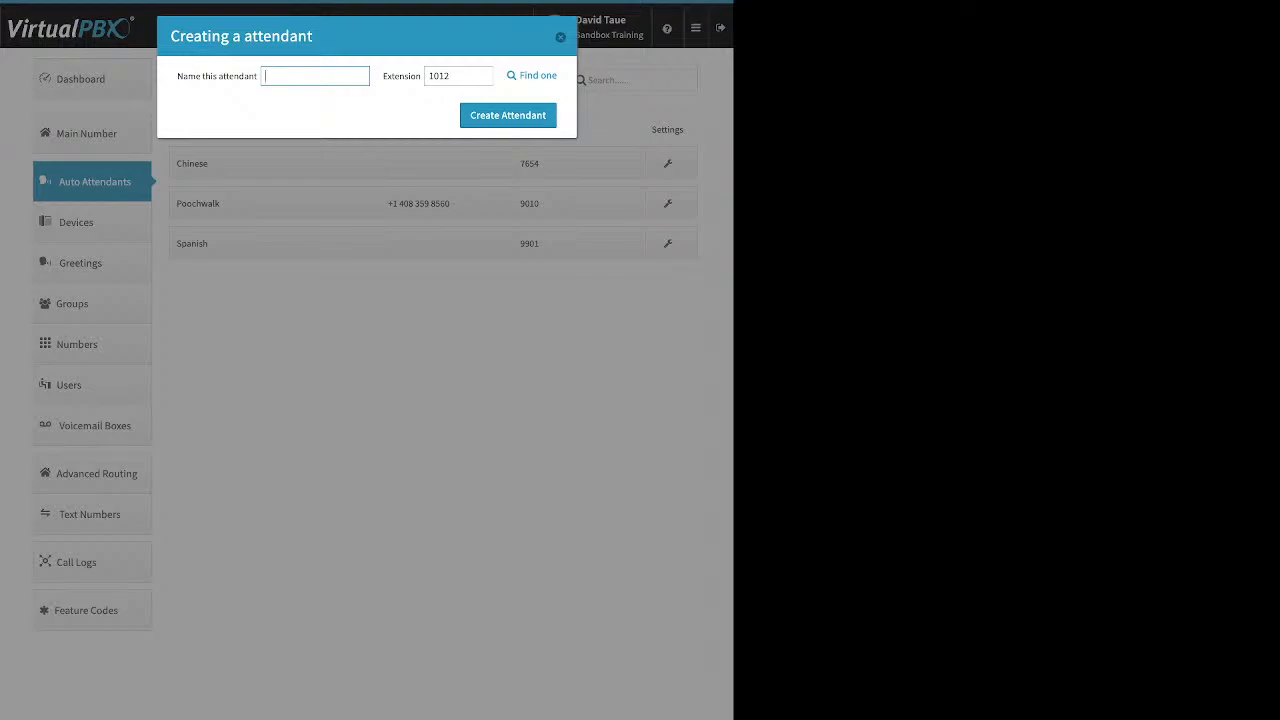
key("Escape")
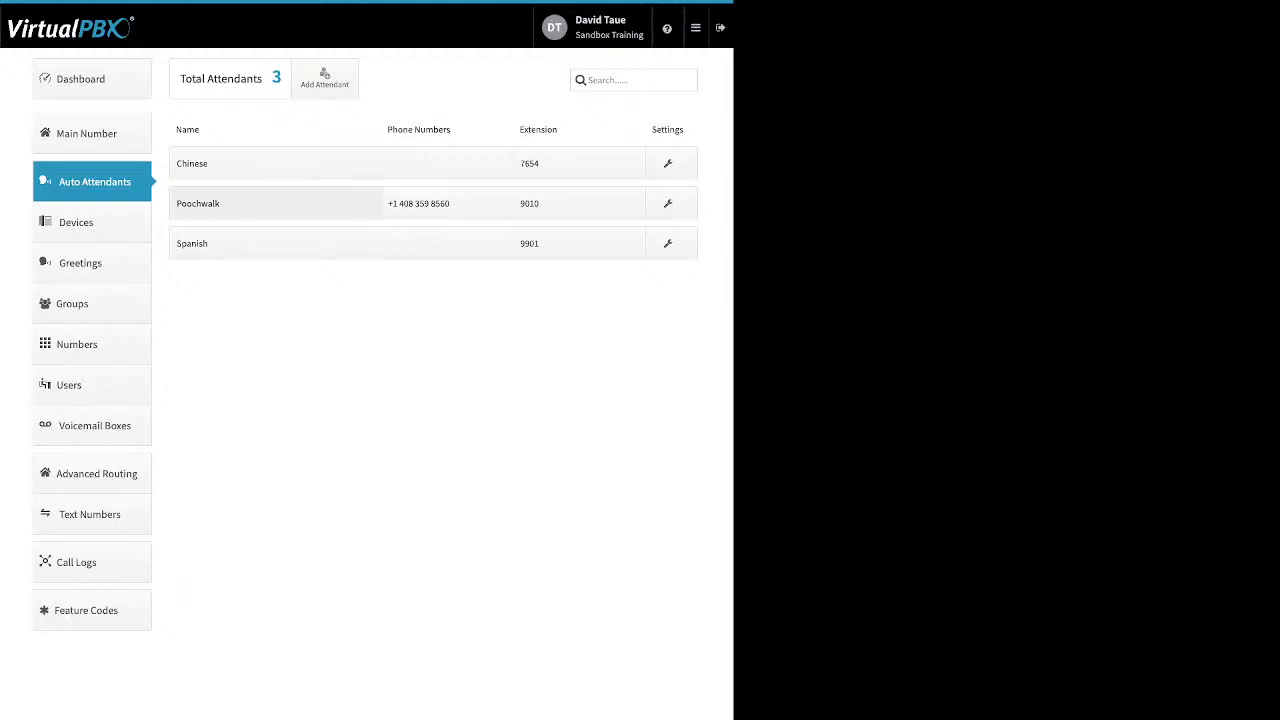
Step: Open the Poochwalk attendant's name settings and switch it to Available in Main Menu
left_click(275, 203)
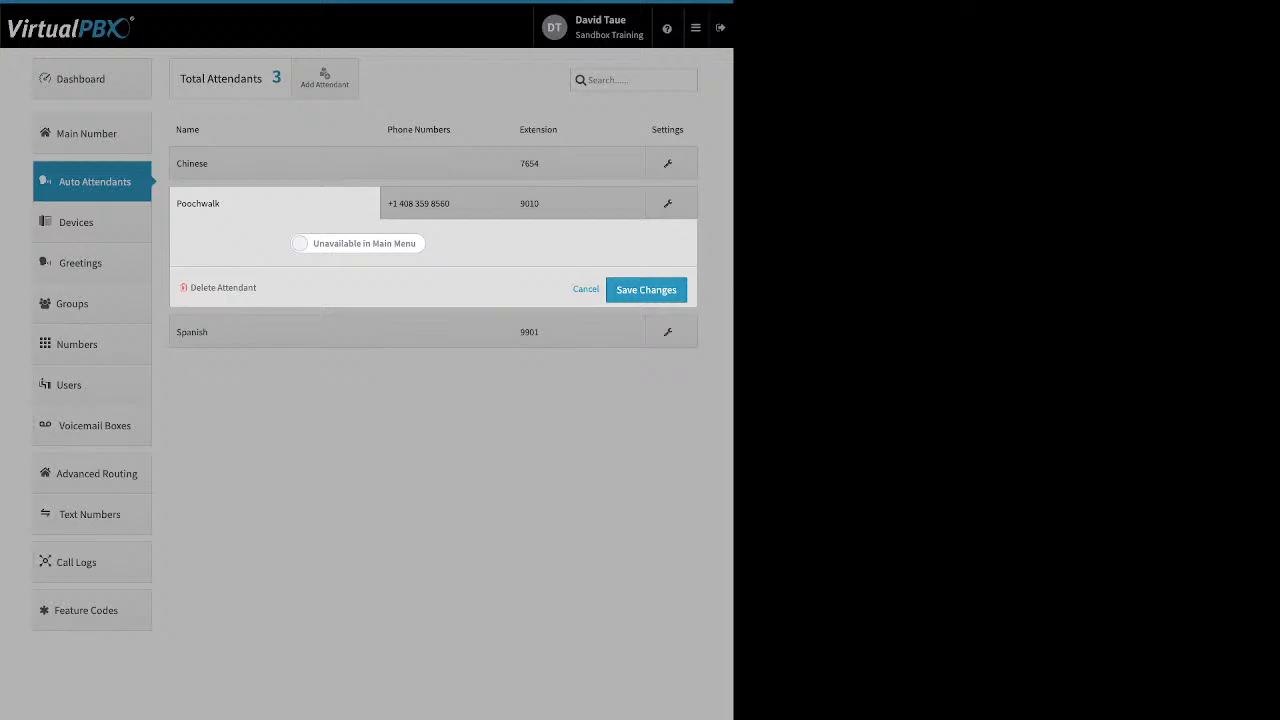
left_click(358, 243)
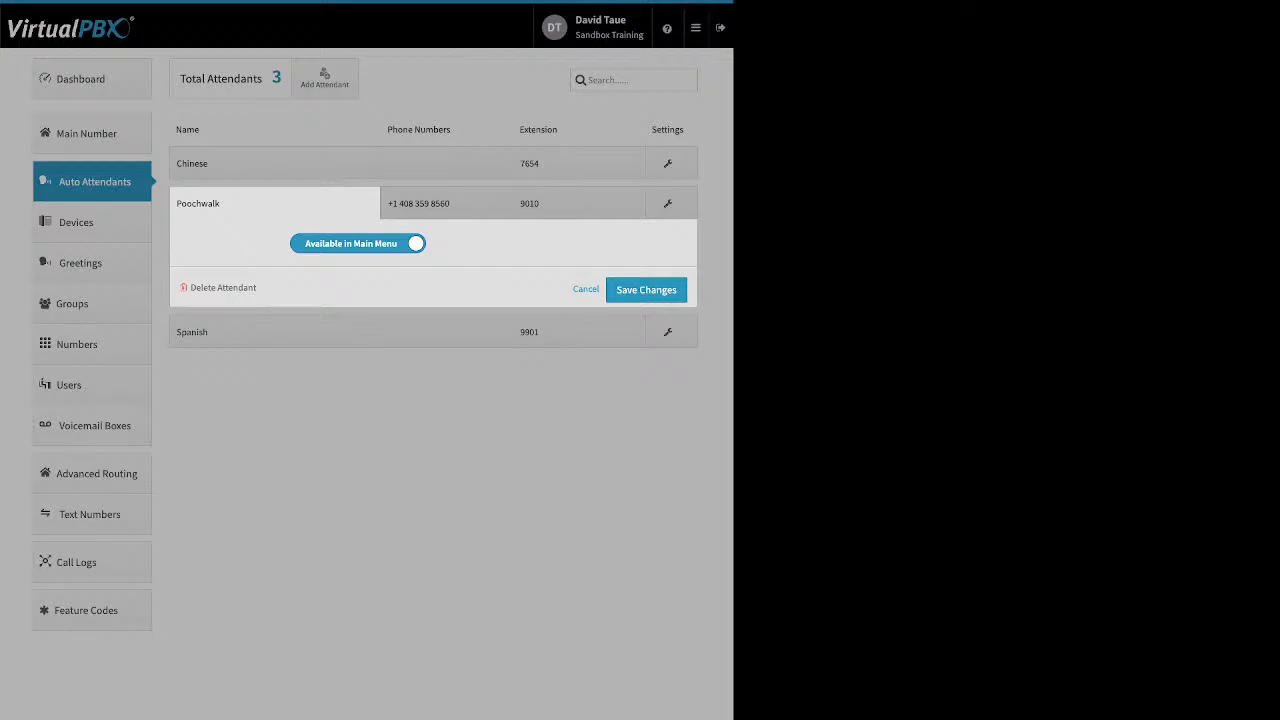
left_click_drag(257, 288, 204, 288)
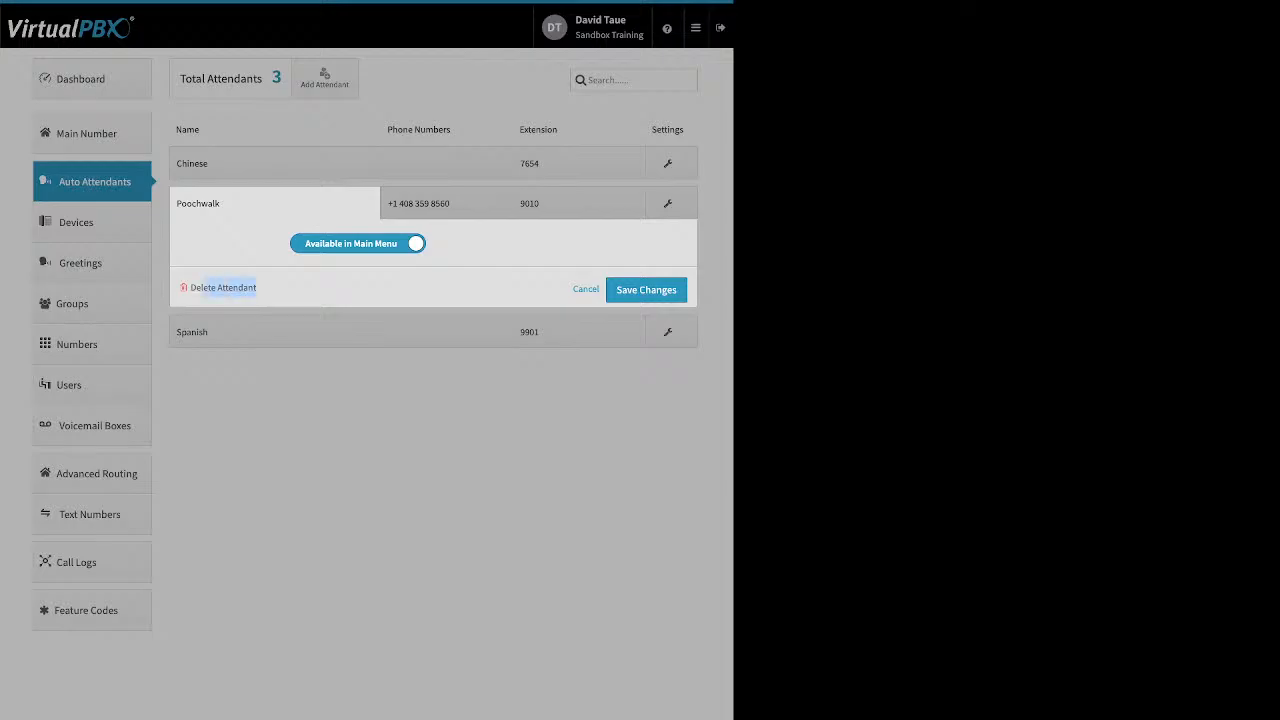
left_click(358, 243)
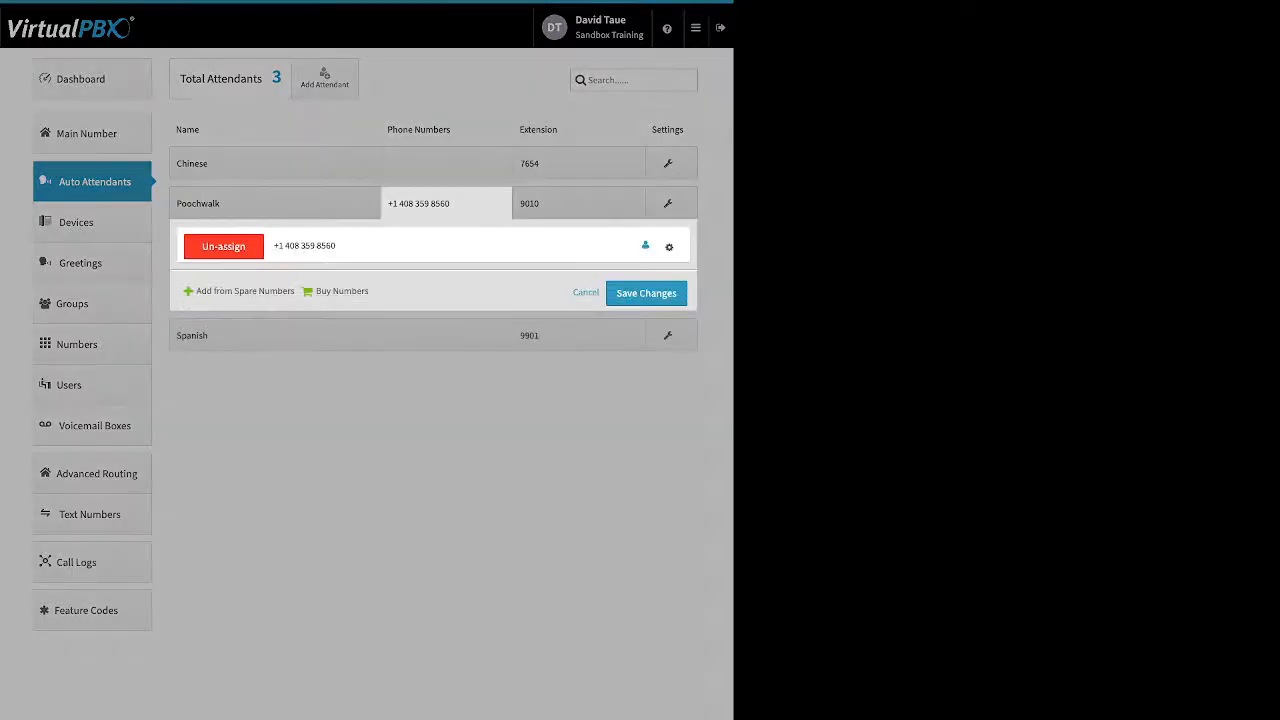
left_click_drag(196, 291, 368, 291)
left_click(390, 292)
left_click(669, 247)
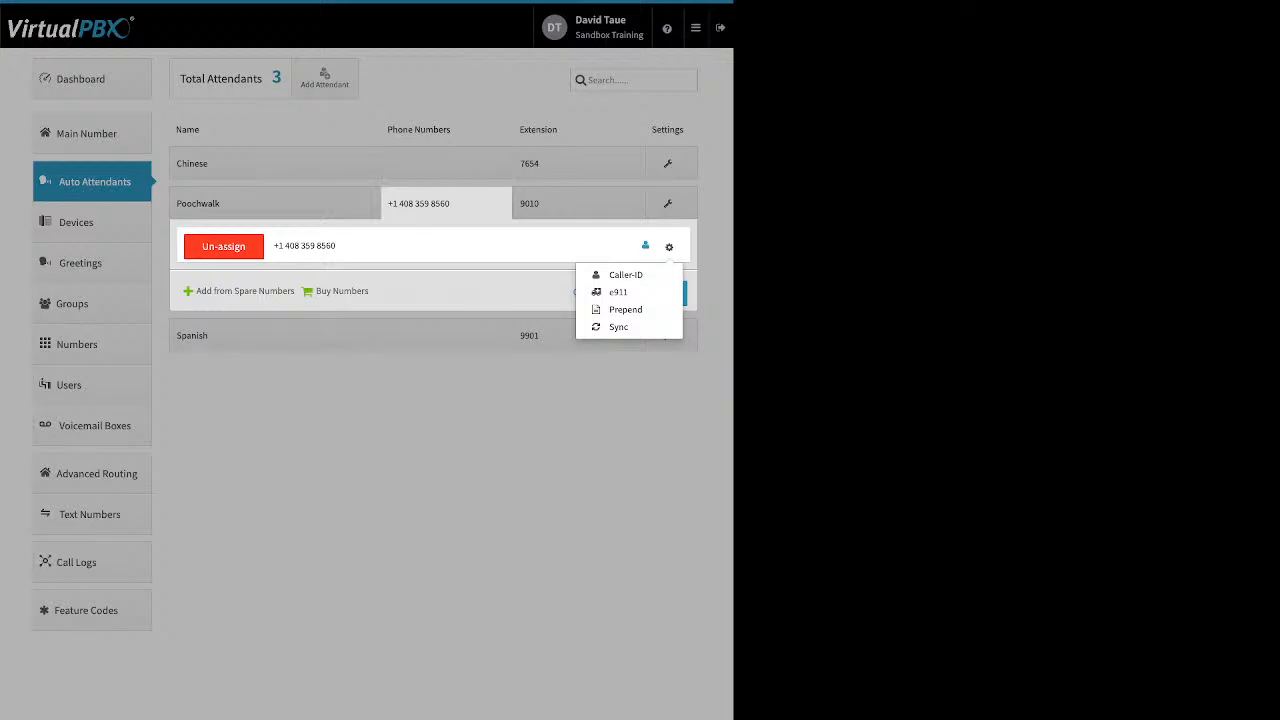
key("Escape")
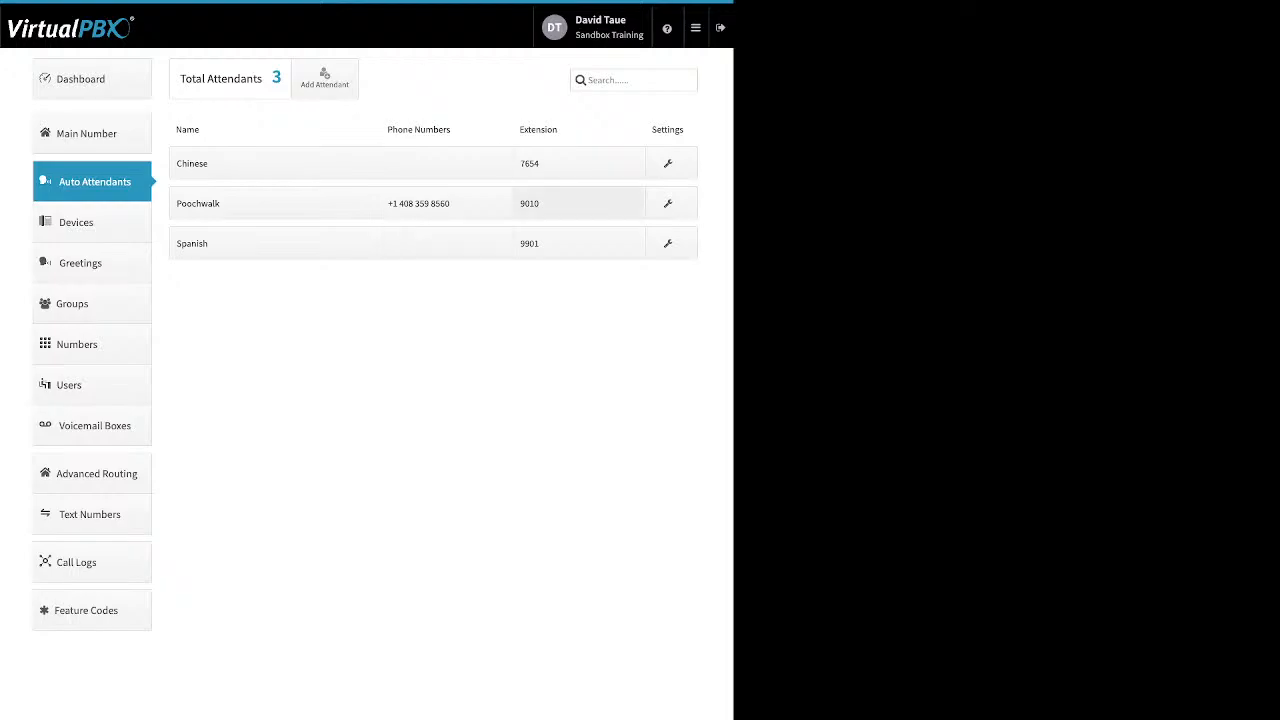
Step: Review Poochwalk's extension panel and its call strategy for After Hours and Holidays
left_click(579, 203)
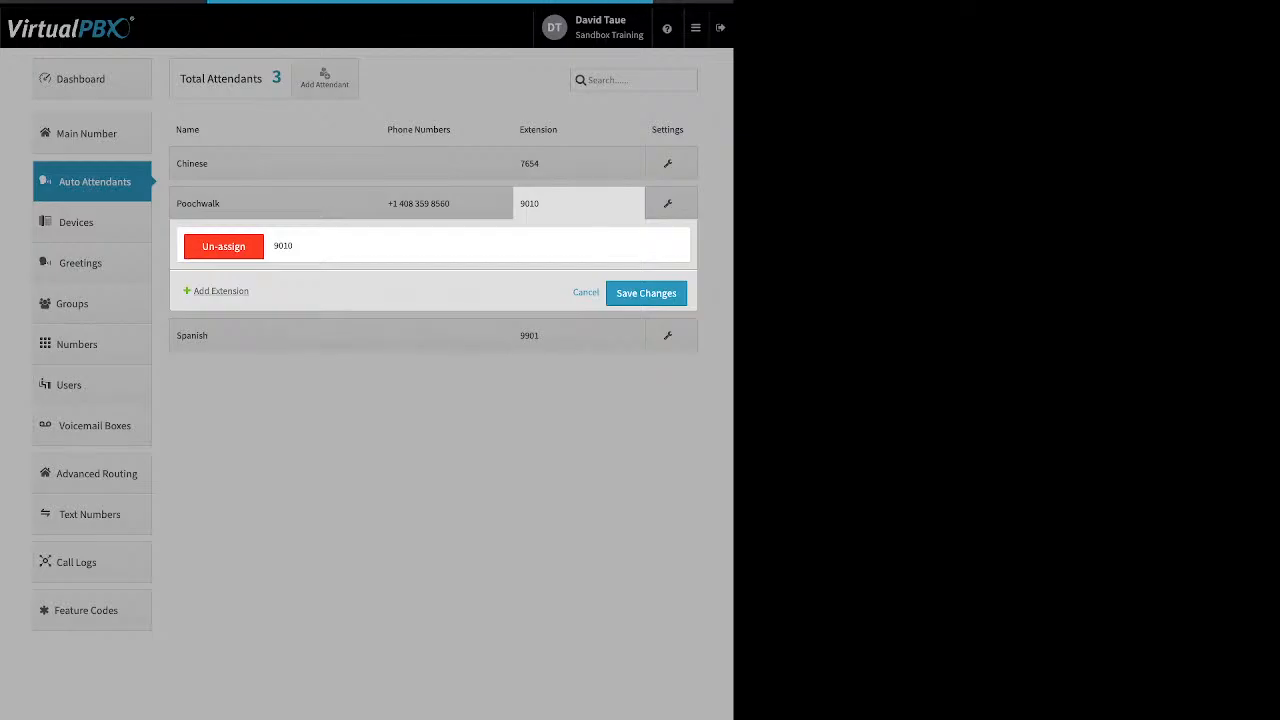
left_click(221, 291)
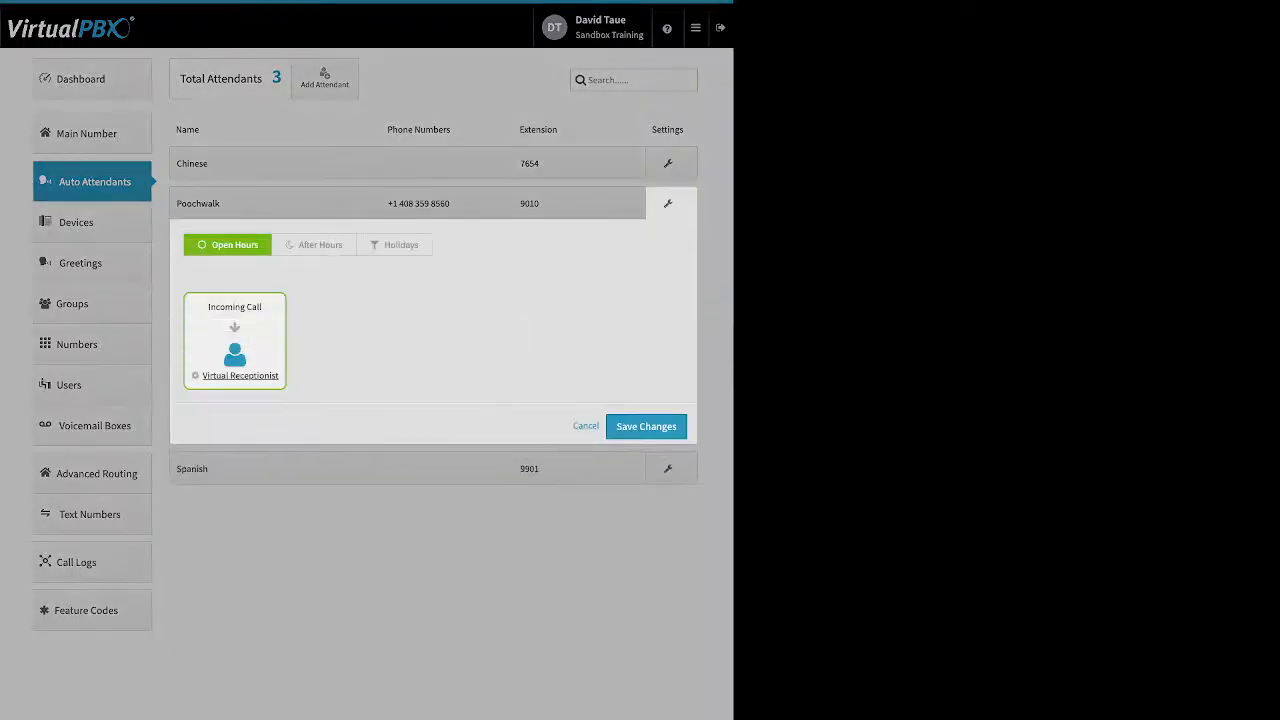
left_click(315, 245)
left_click(395, 245)
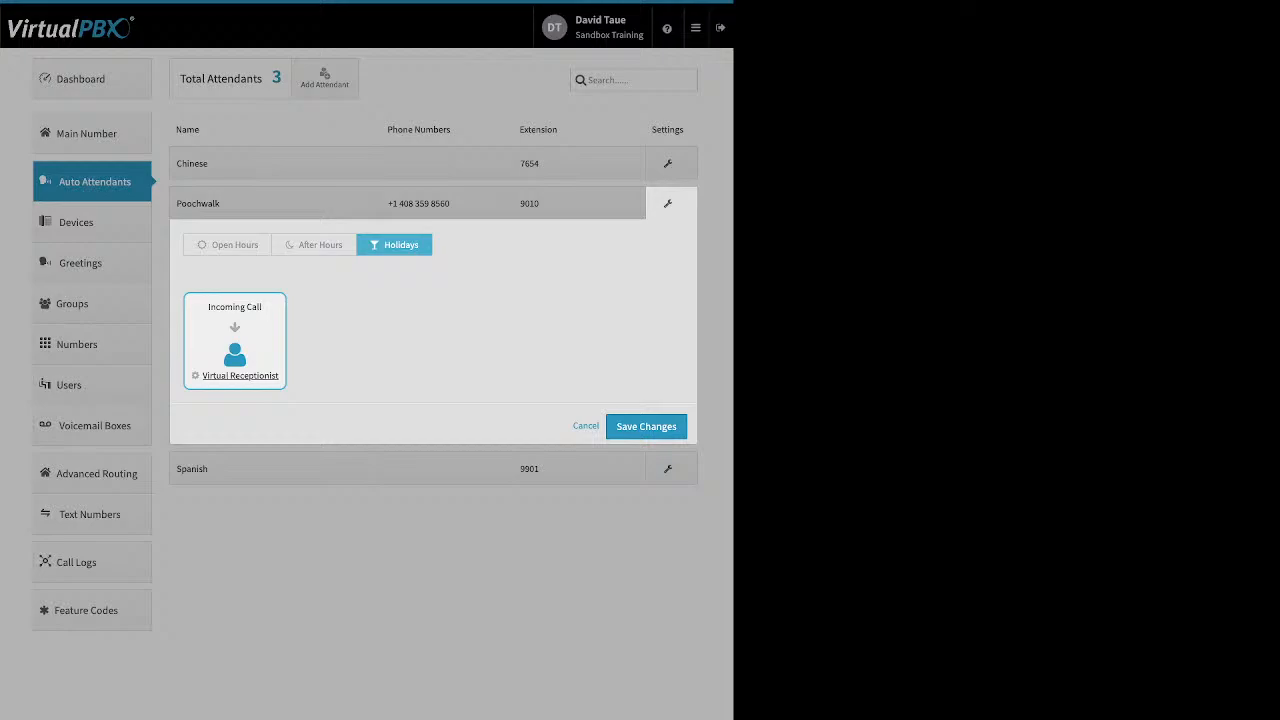
Step: Open Poochwalk's Open Hours virtual receptionist and save it
left_click(228, 245)
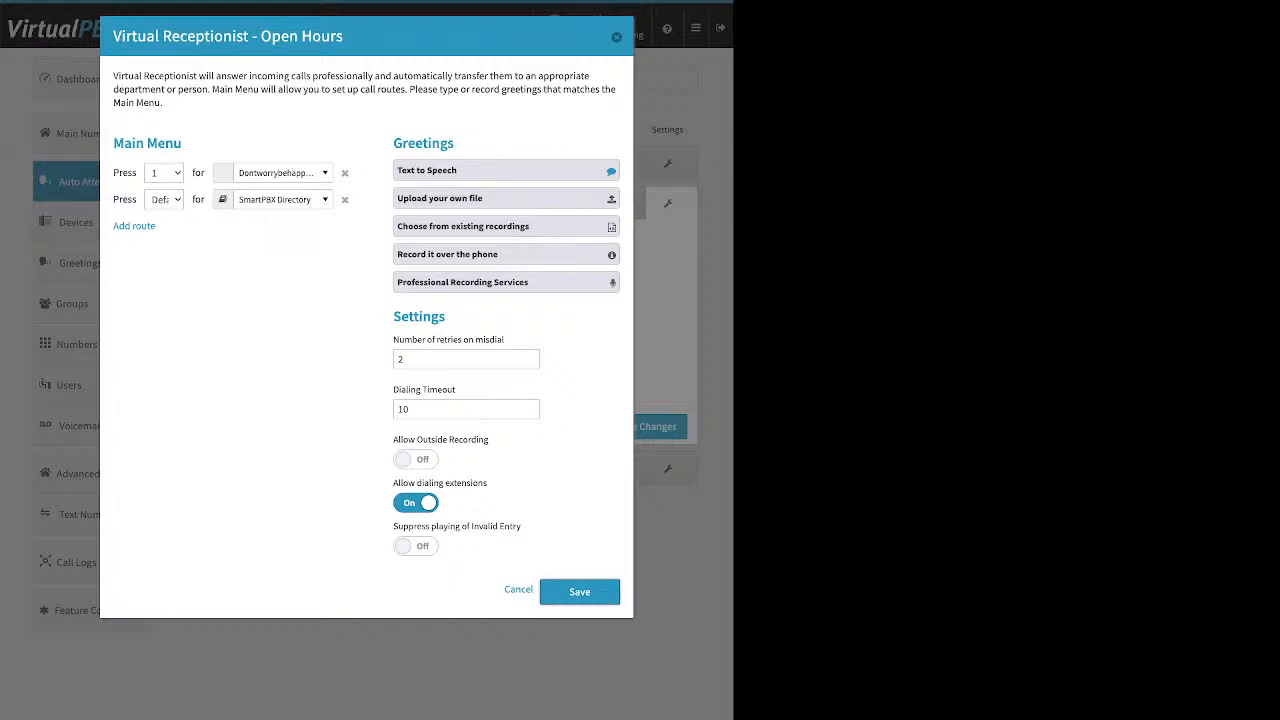
left_click(579, 591)
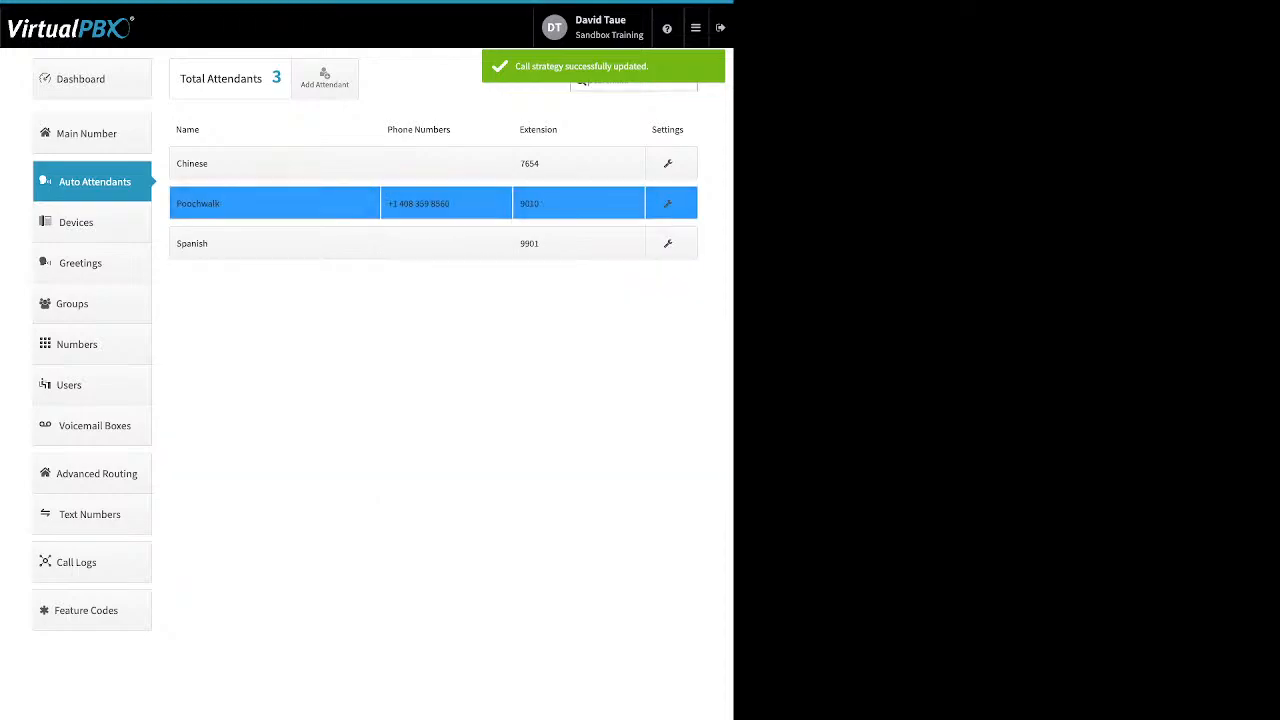
Step: Open the Devices page and examine the device types listed
left_click(92, 222)
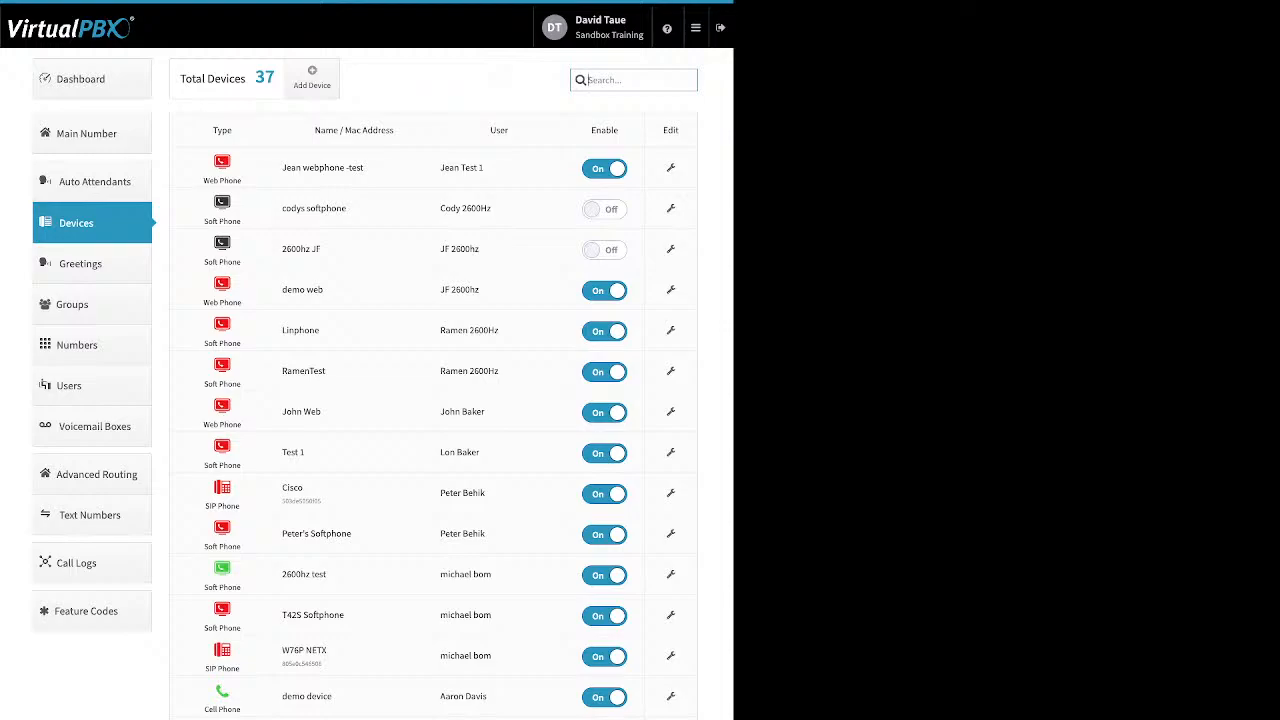
triple_click(222, 180)
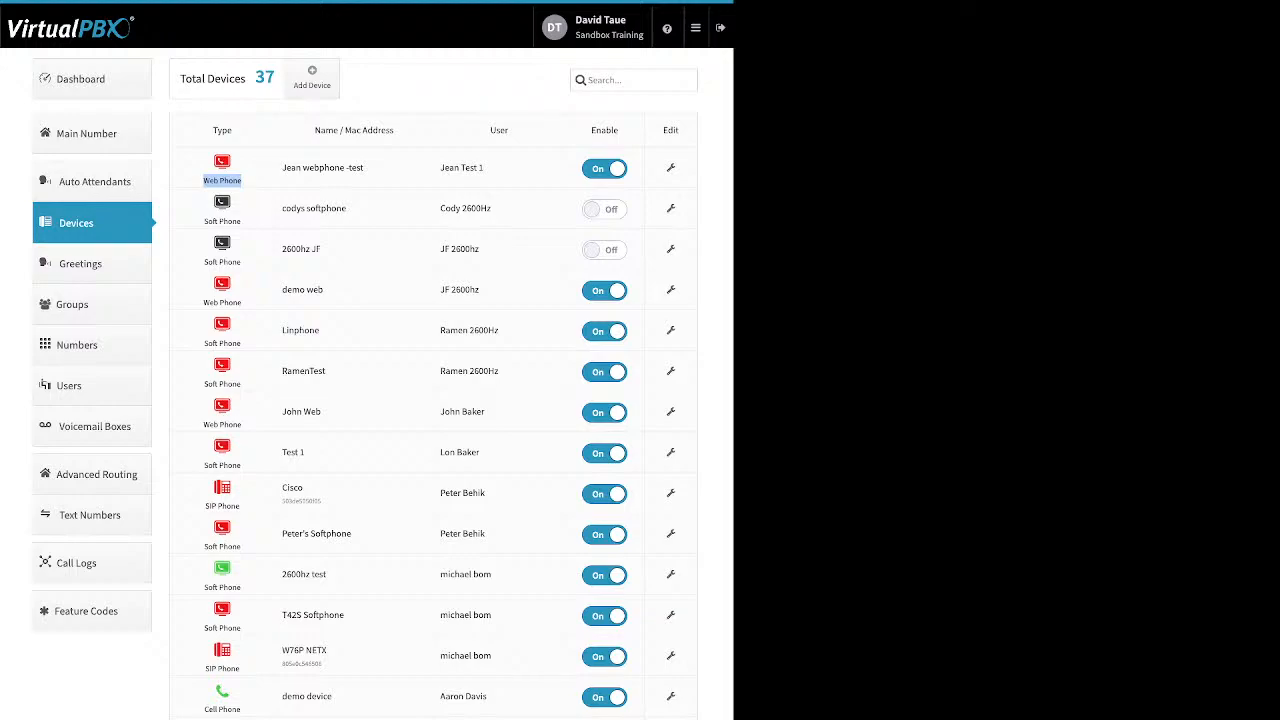
left_click_drag(241, 343, 204, 343)
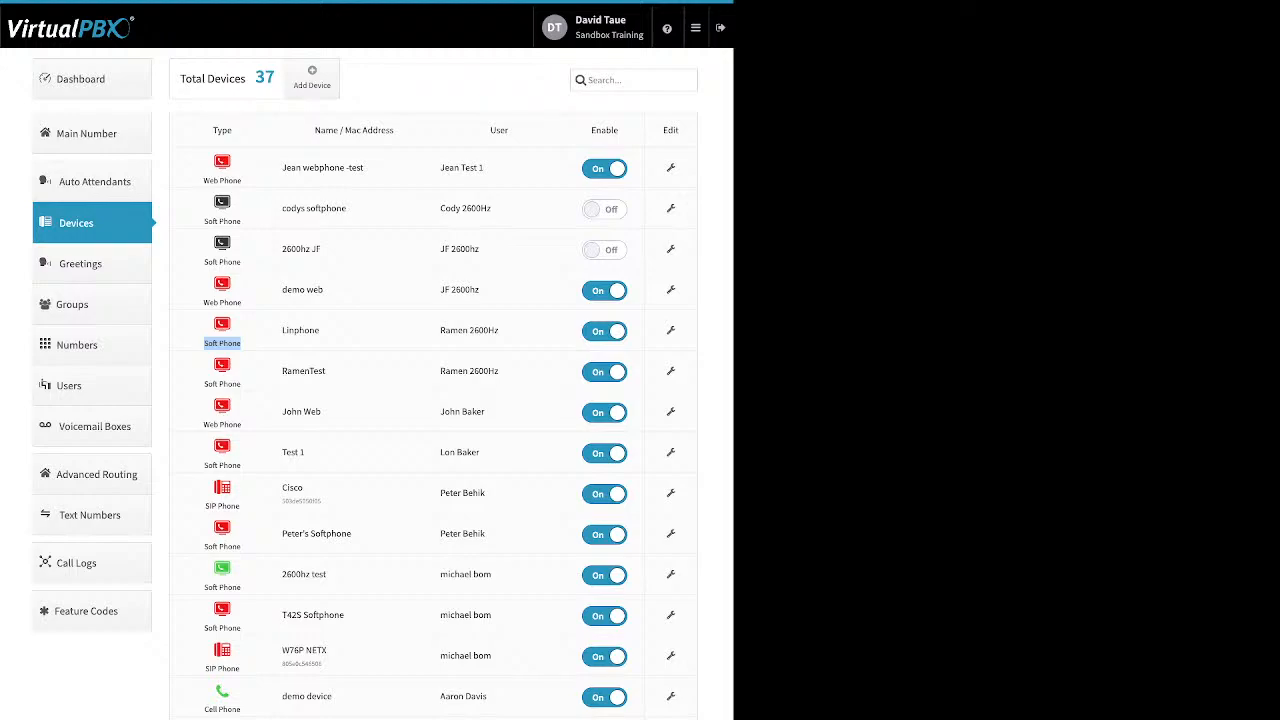
Step: Toggle the codys softphone device on and back off
left_click(604, 209)
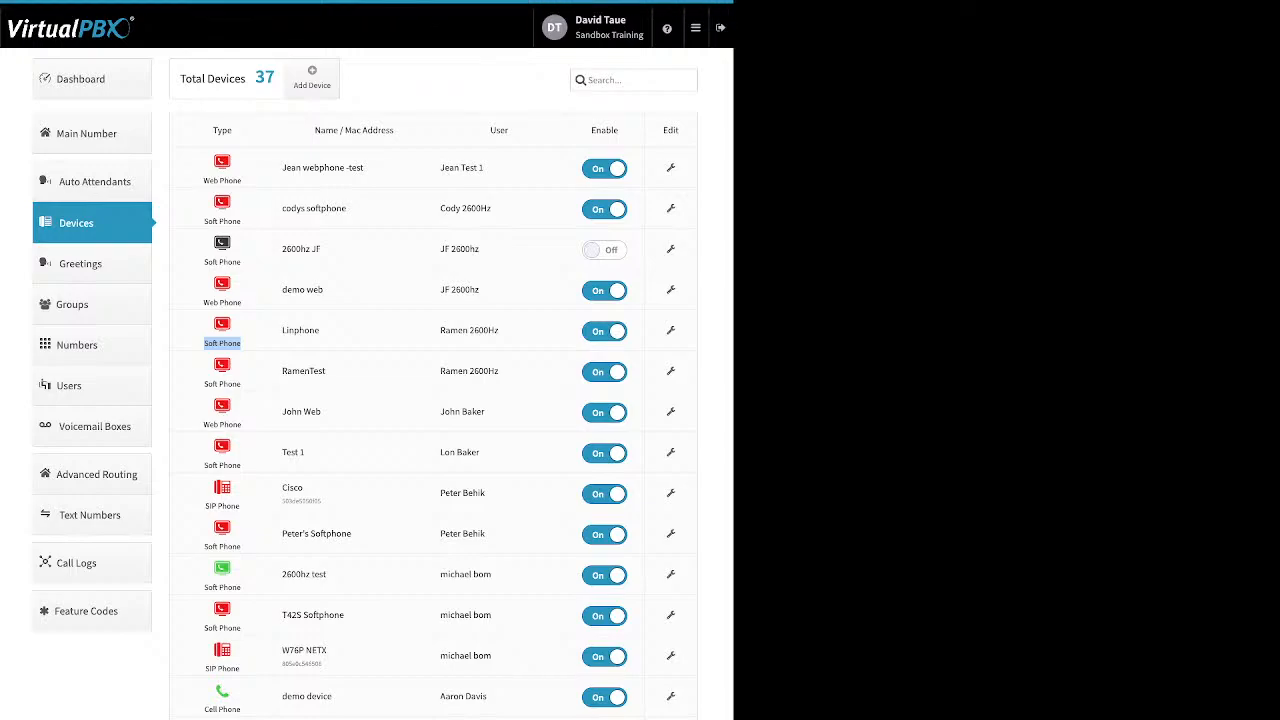
left_click(604, 209)
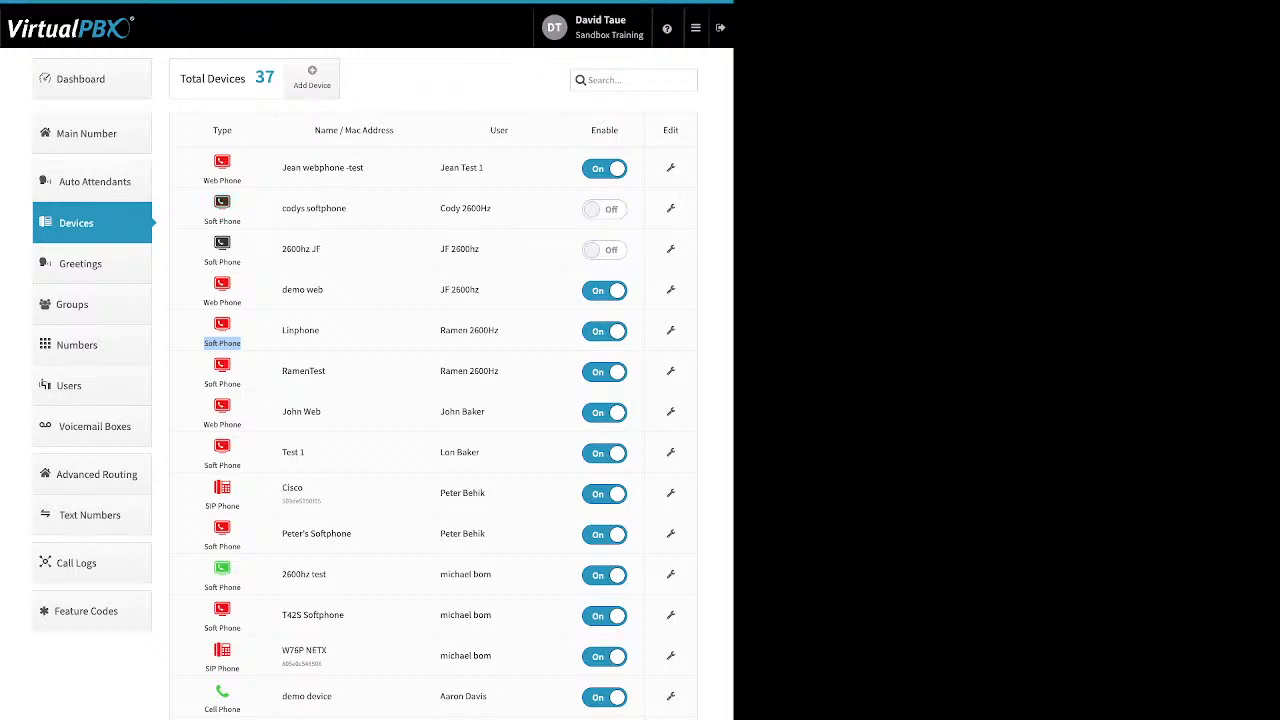
Step: Start adding a SIP phone and browse the Yealink, Obihai and Cisco models, picking the Cisco 525g
triple_click(222, 587)
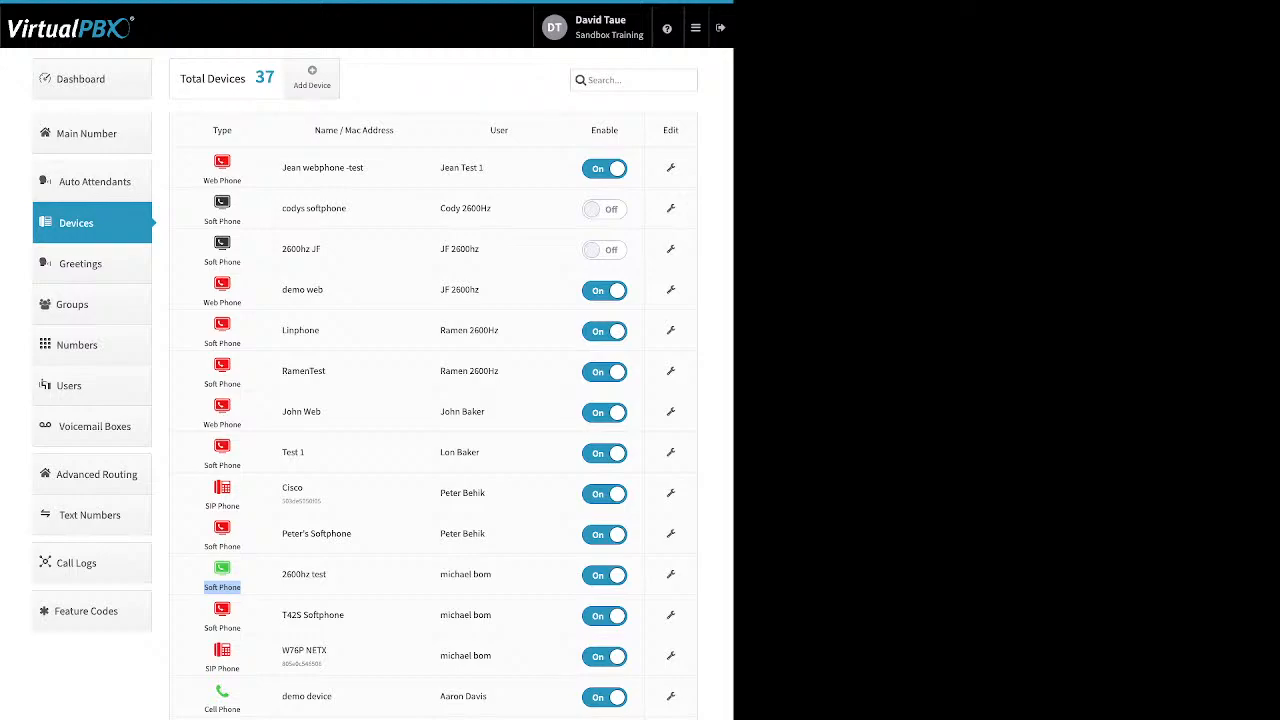
left_click(222, 587)
left_click(312, 77)
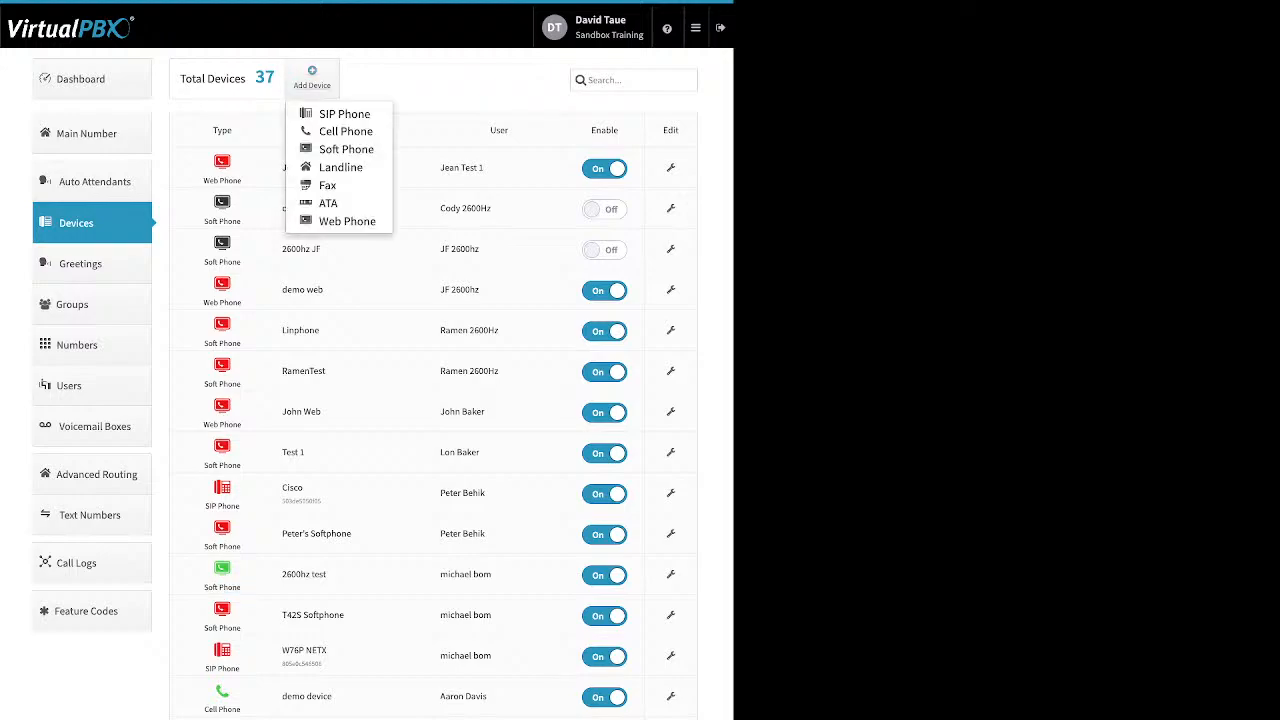
left_click(344, 114)
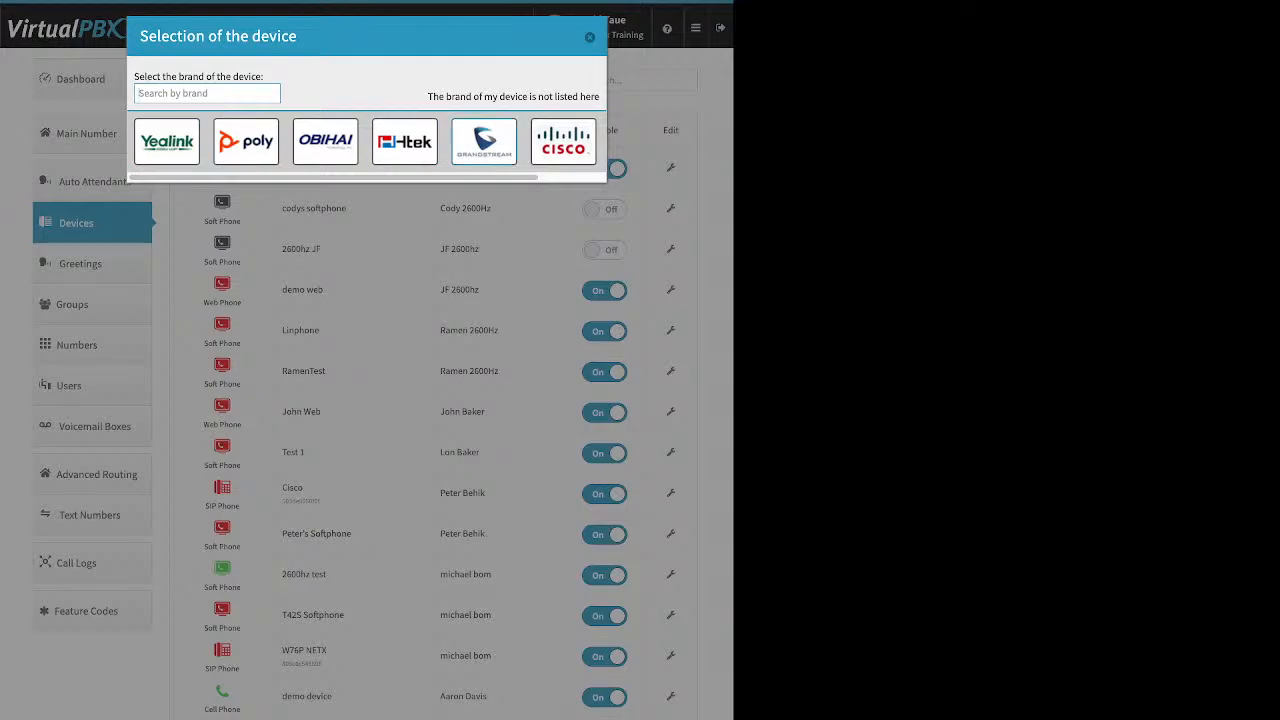
left_click(167, 142)
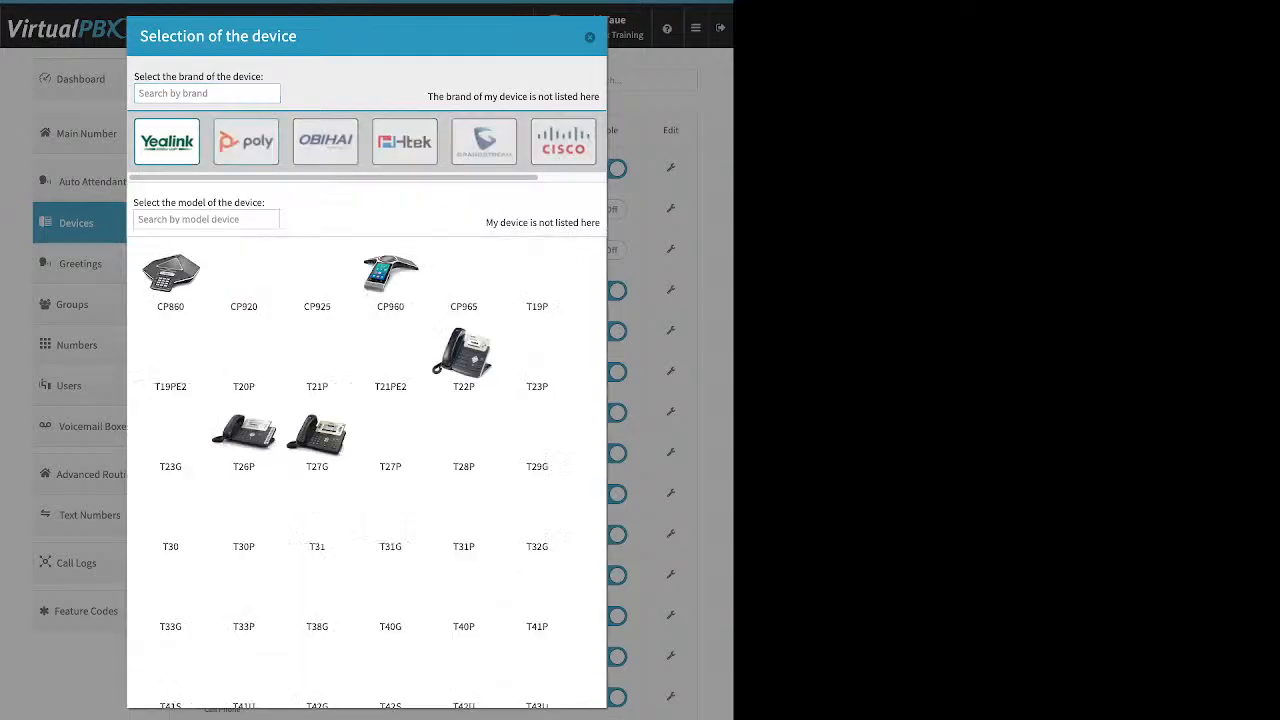
left_click(325, 142)
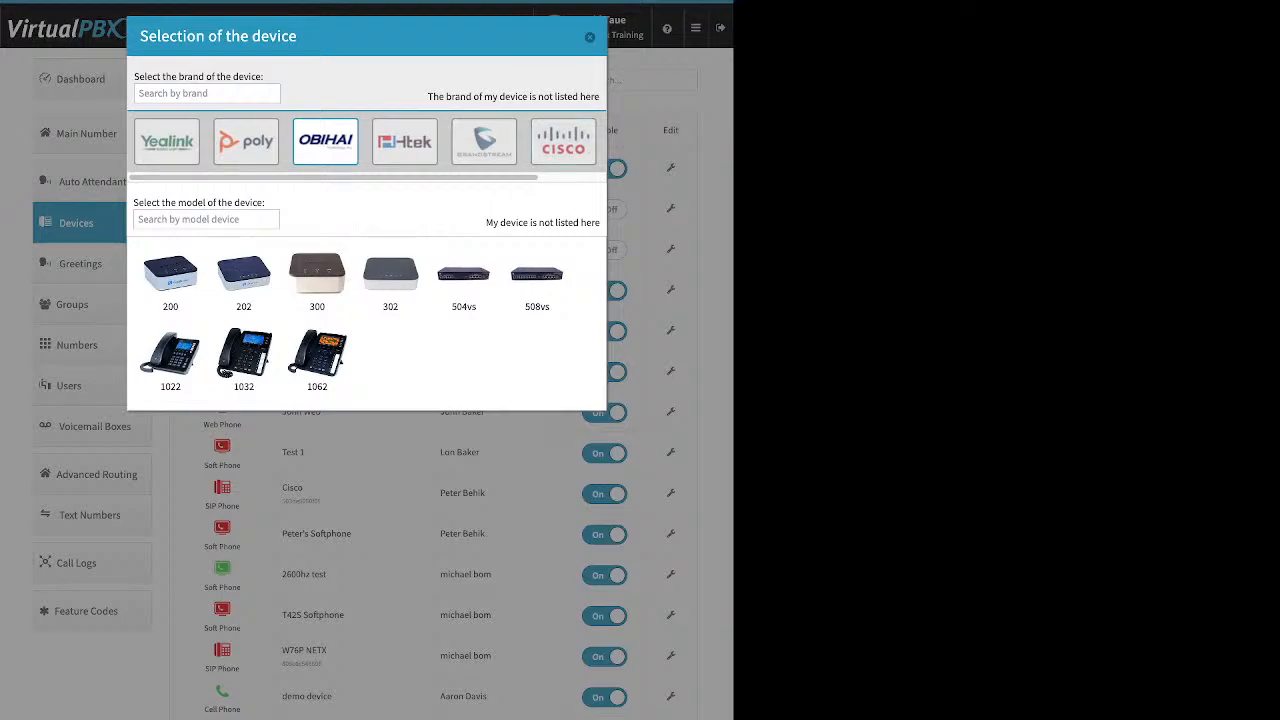
left_click(563, 142)
left_click(390, 360)
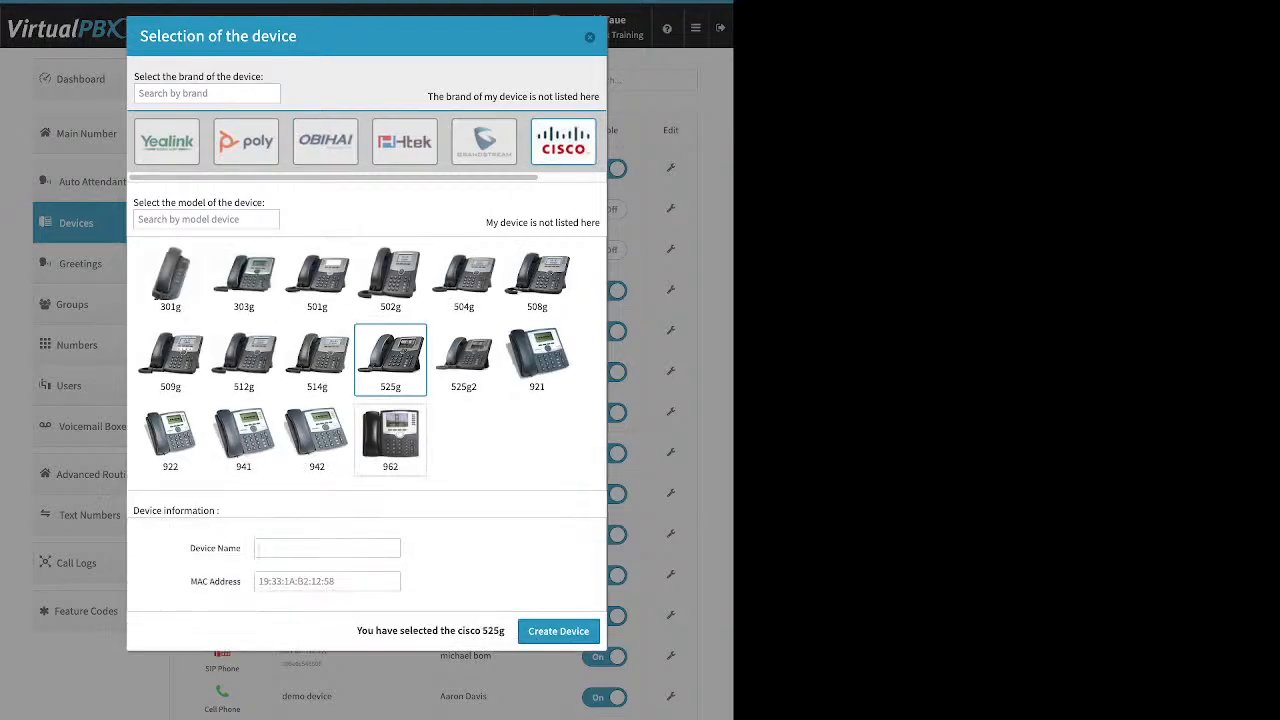
Step: Review the new device's name and MAC address fields and close the dialog without creating it
left_click_drag(189, 548, 242, 548)
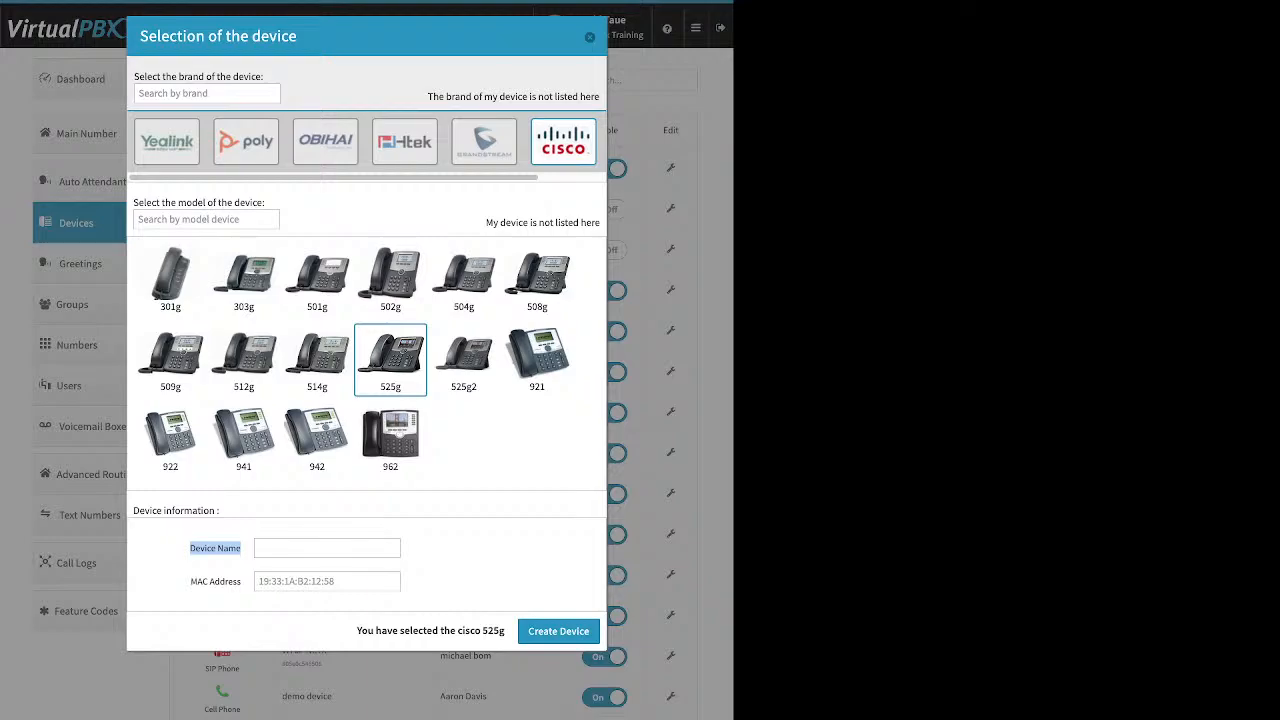
left_click(241, 550)
left_click_drag(191, 582, 237, 582)
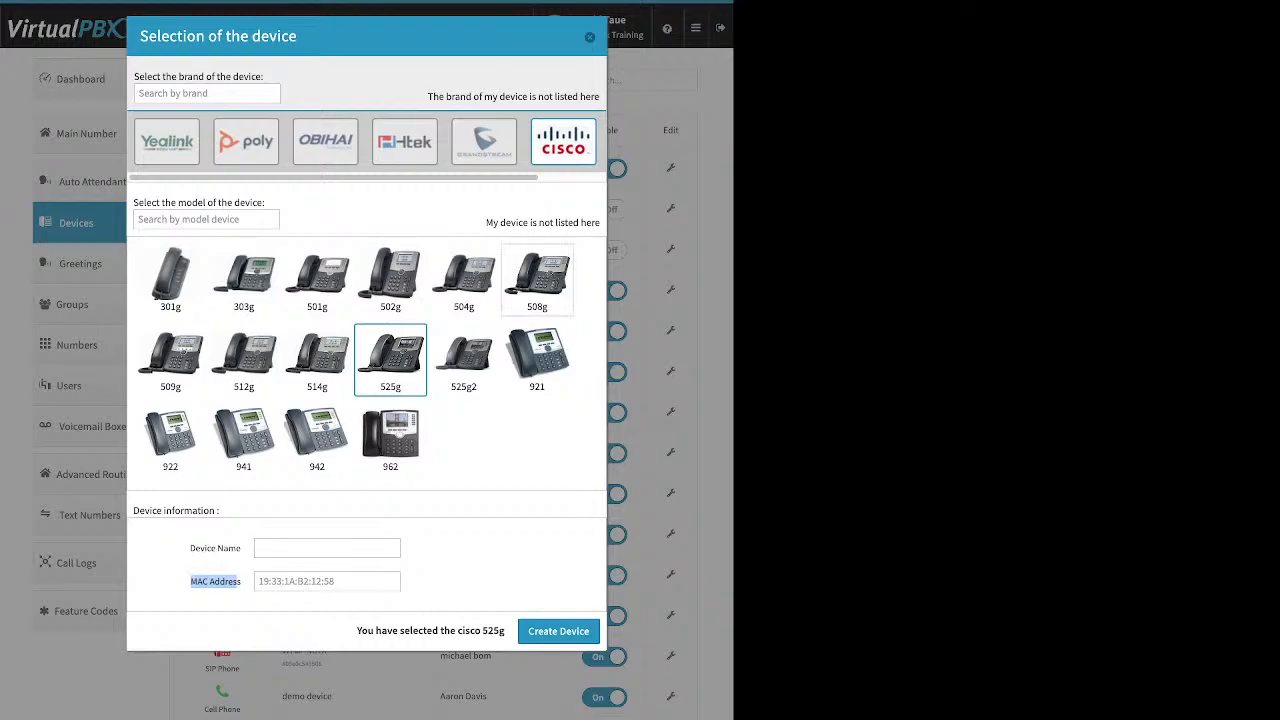
left_click(590, 37)
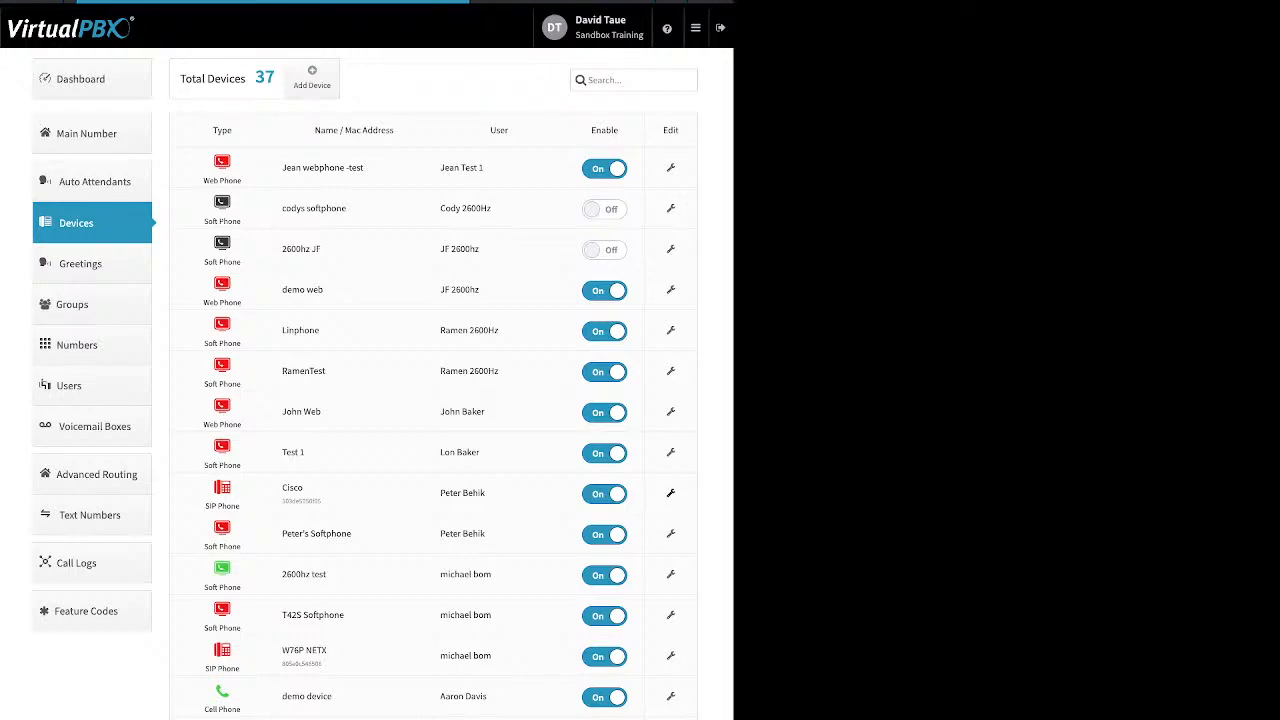
Step: Open the Cisco SIP device's Miscellaneous advanced settings and close the editor
left_click(670, 492)
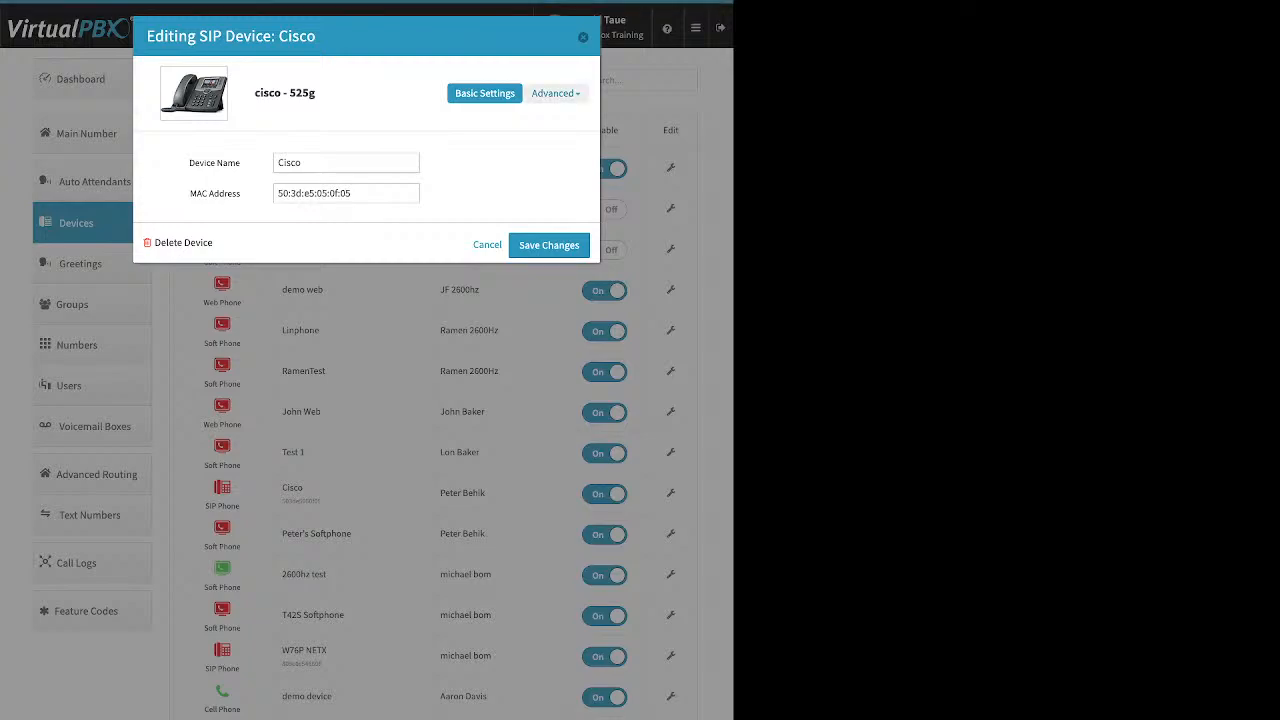
left_click(553, 93)
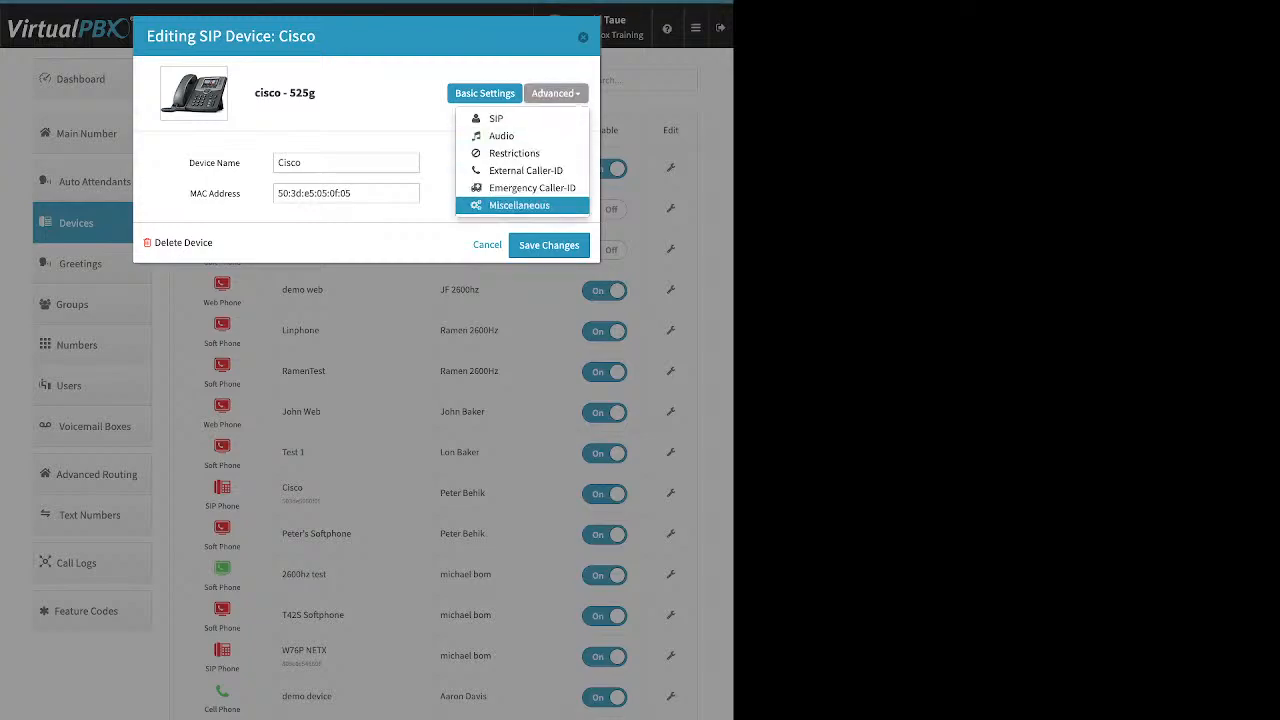
left_click(519, 205)
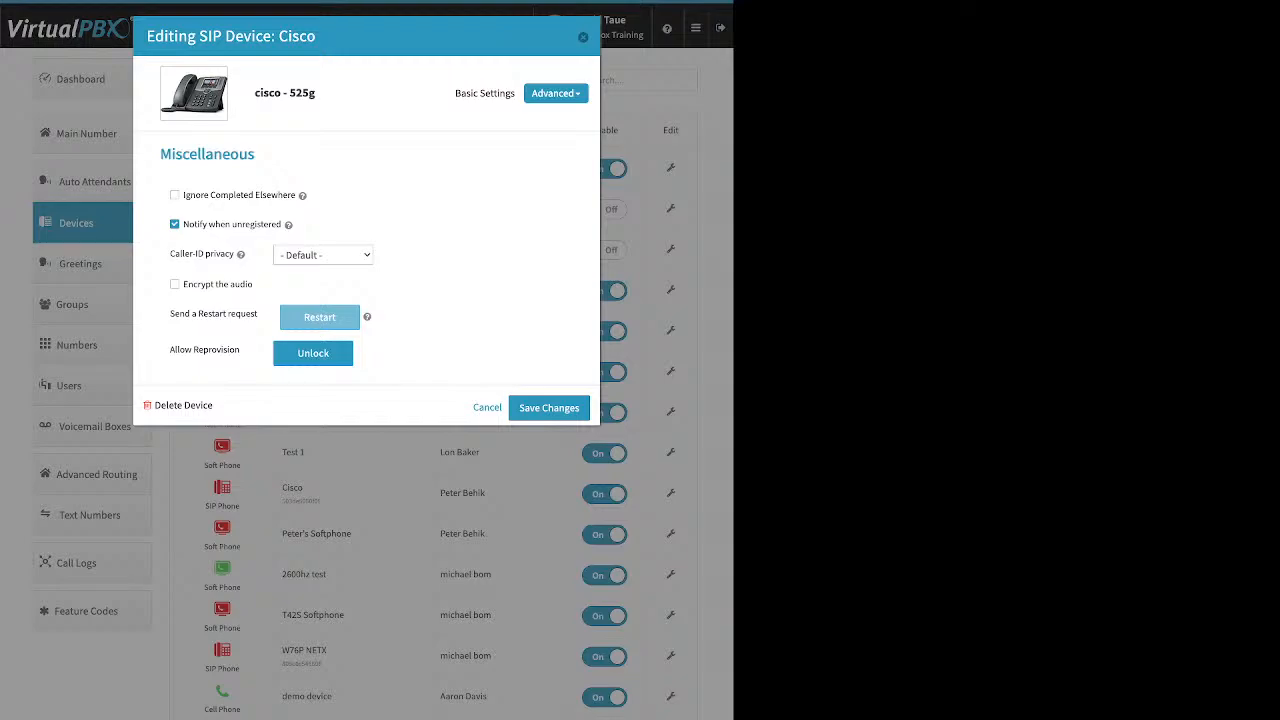
left_click(583, 37)
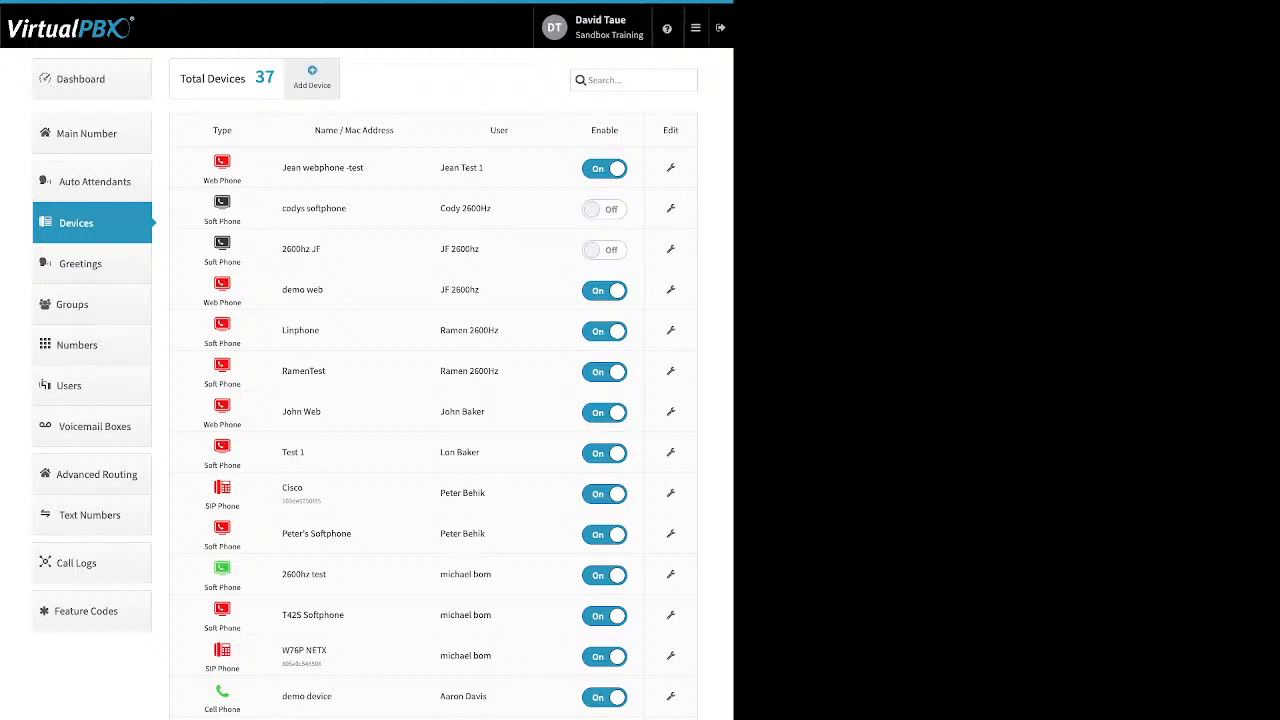
Step: Open the new cell phone form, review its Device Name and Number fields, and close it
left_click(312, 78)
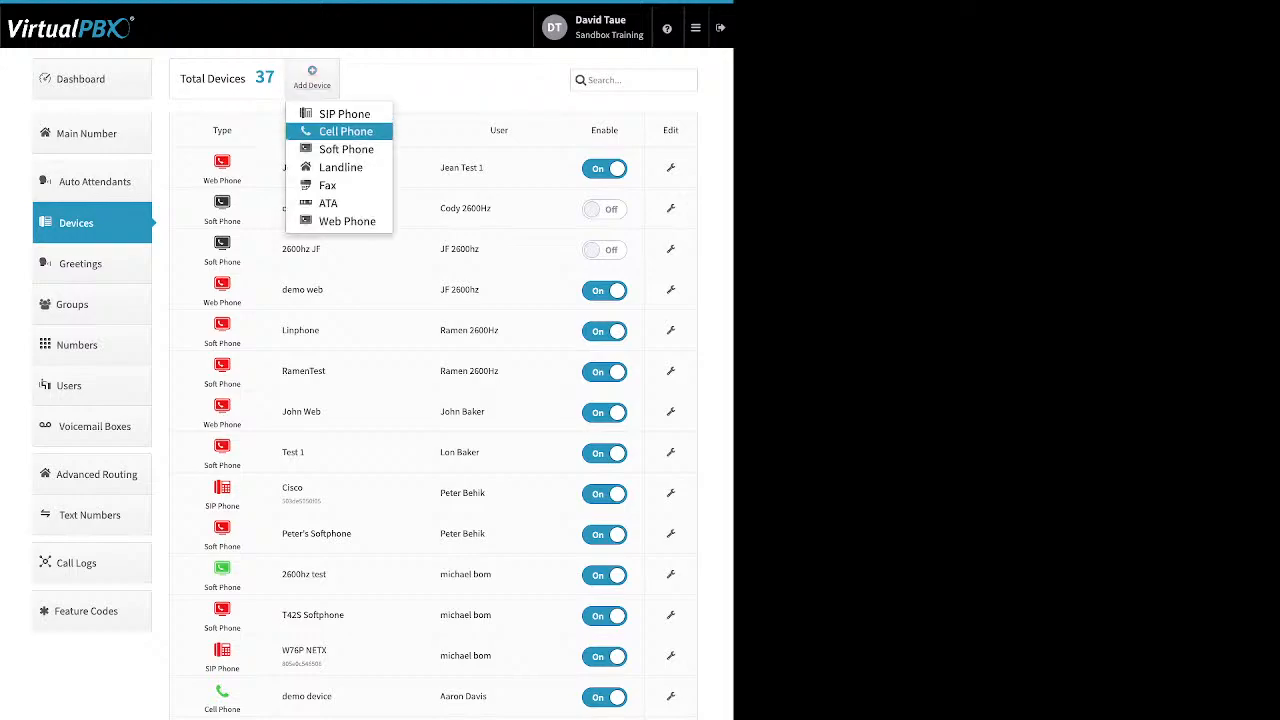
left_click(345, 131)
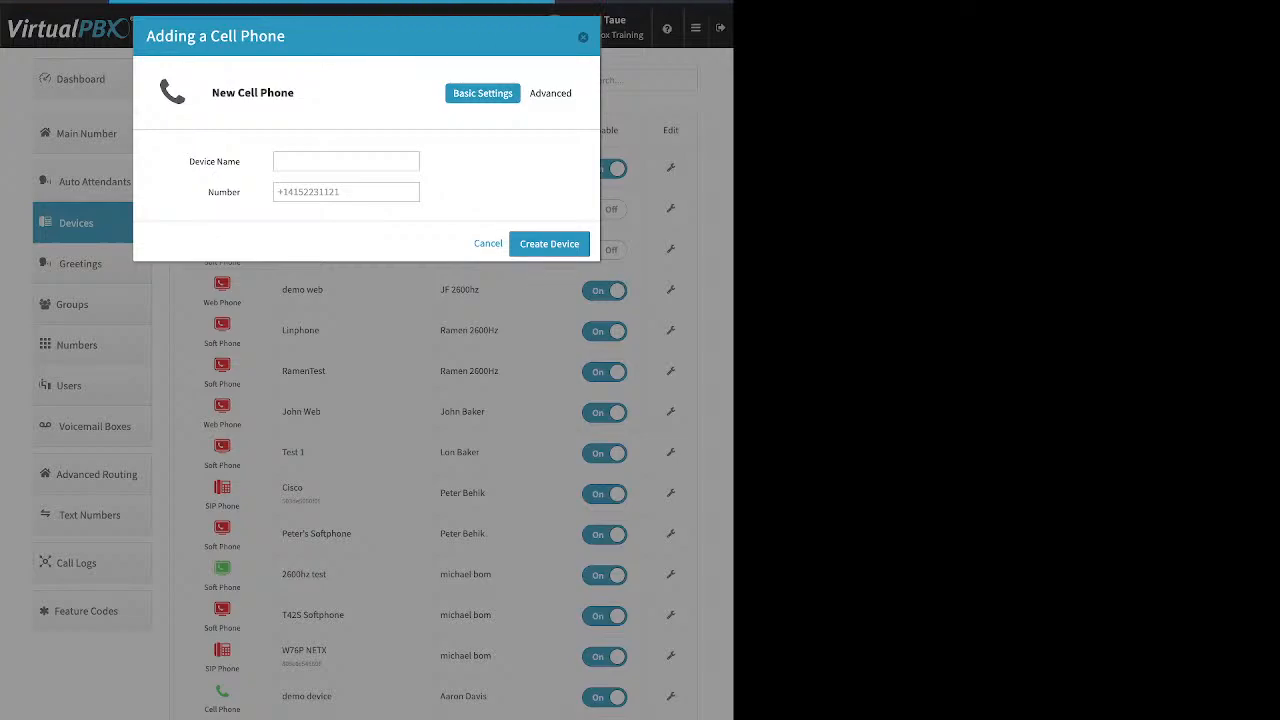
left_click_drag(189, 162, 241, 162)
double_click(224, 192)
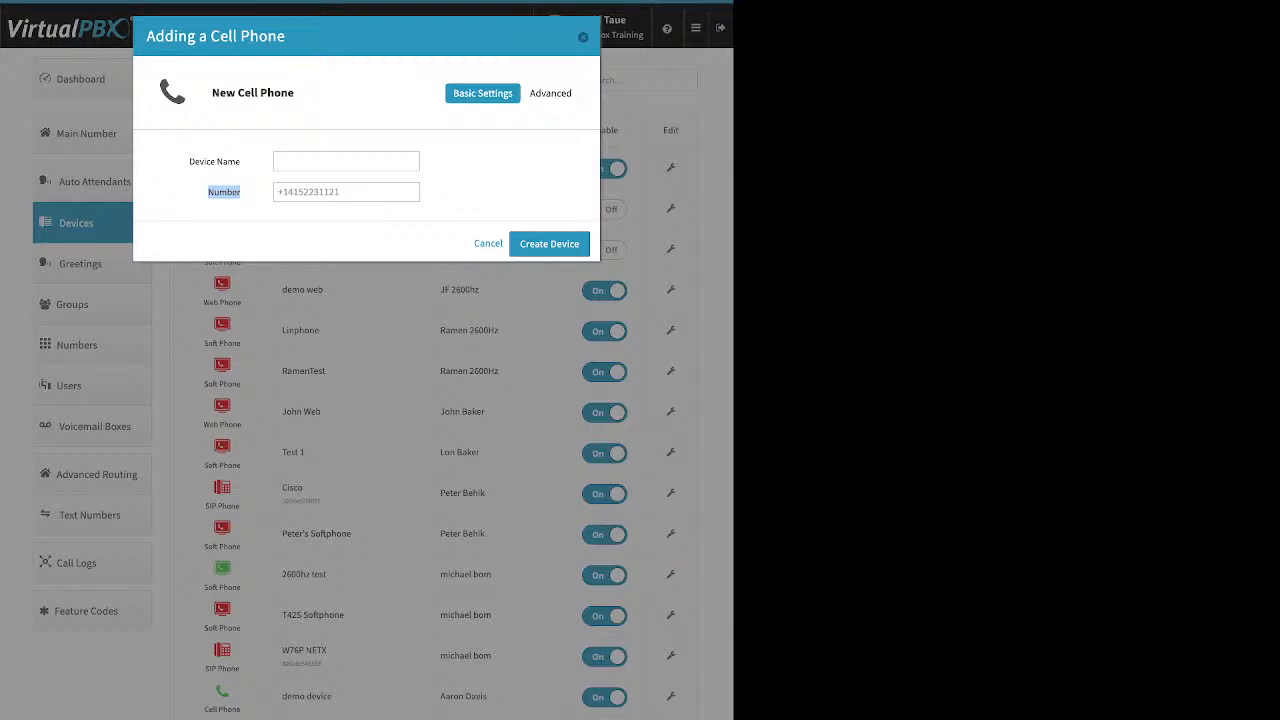
left_click(583, 37)
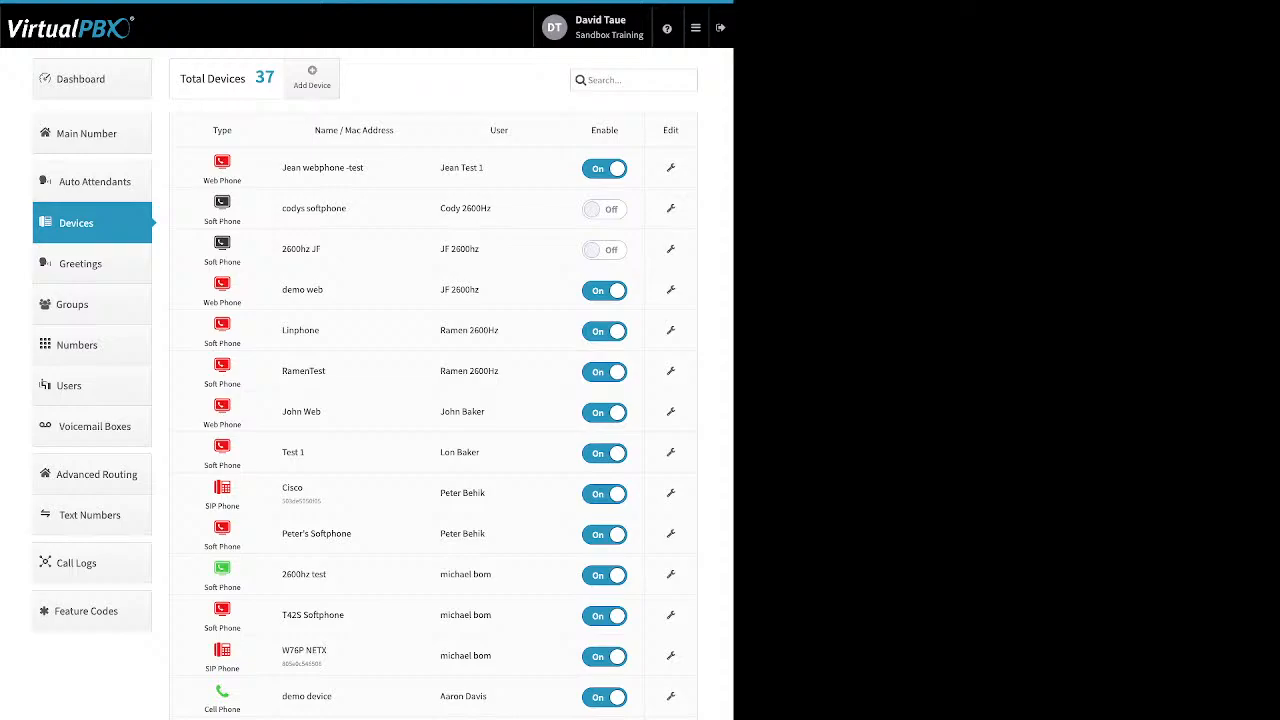
Step: Open the advanced settings of the demo device cell phone
left_click(671, 697)
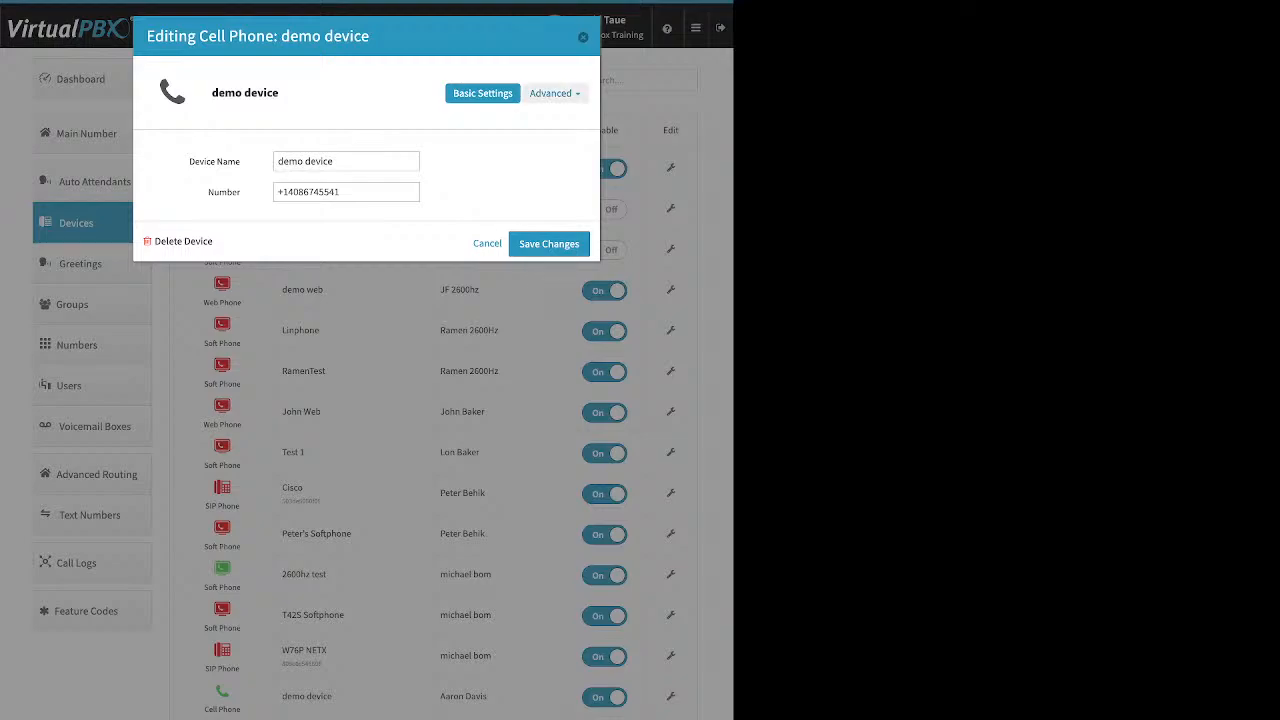
left_click(550, 93)
left_click(540, 118)
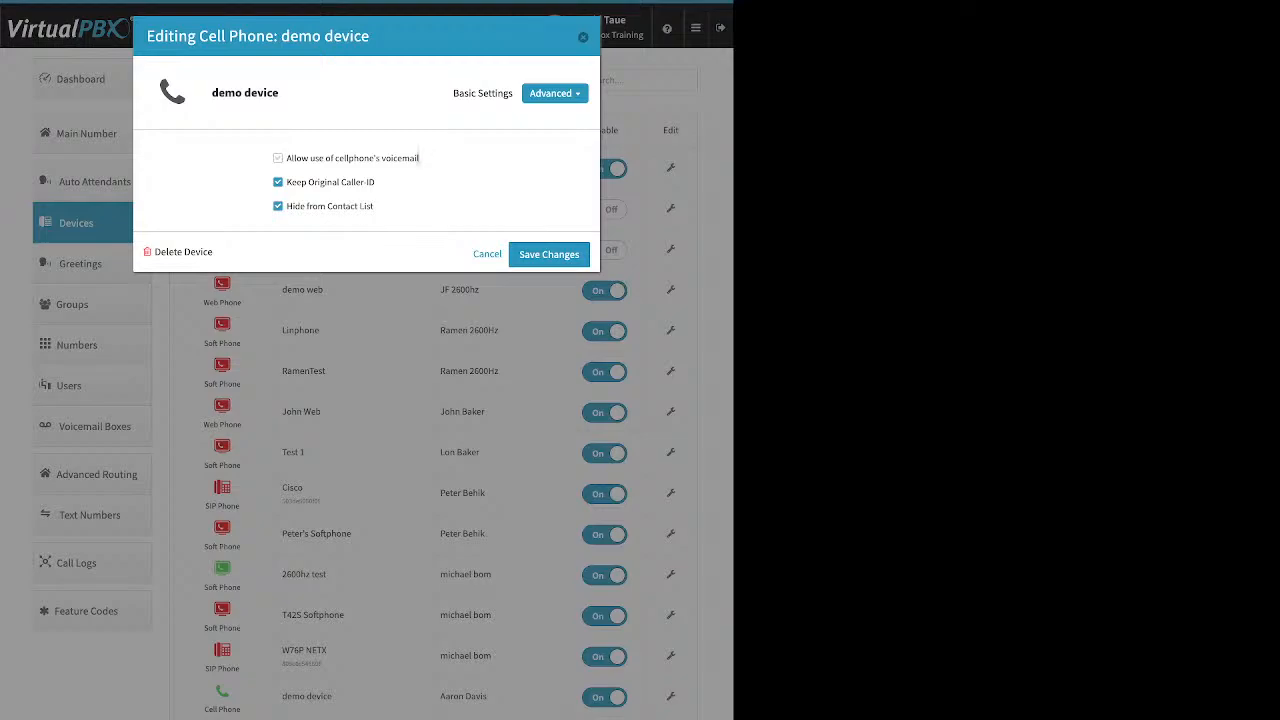
left_click_drag(419, 158, 291, 158)
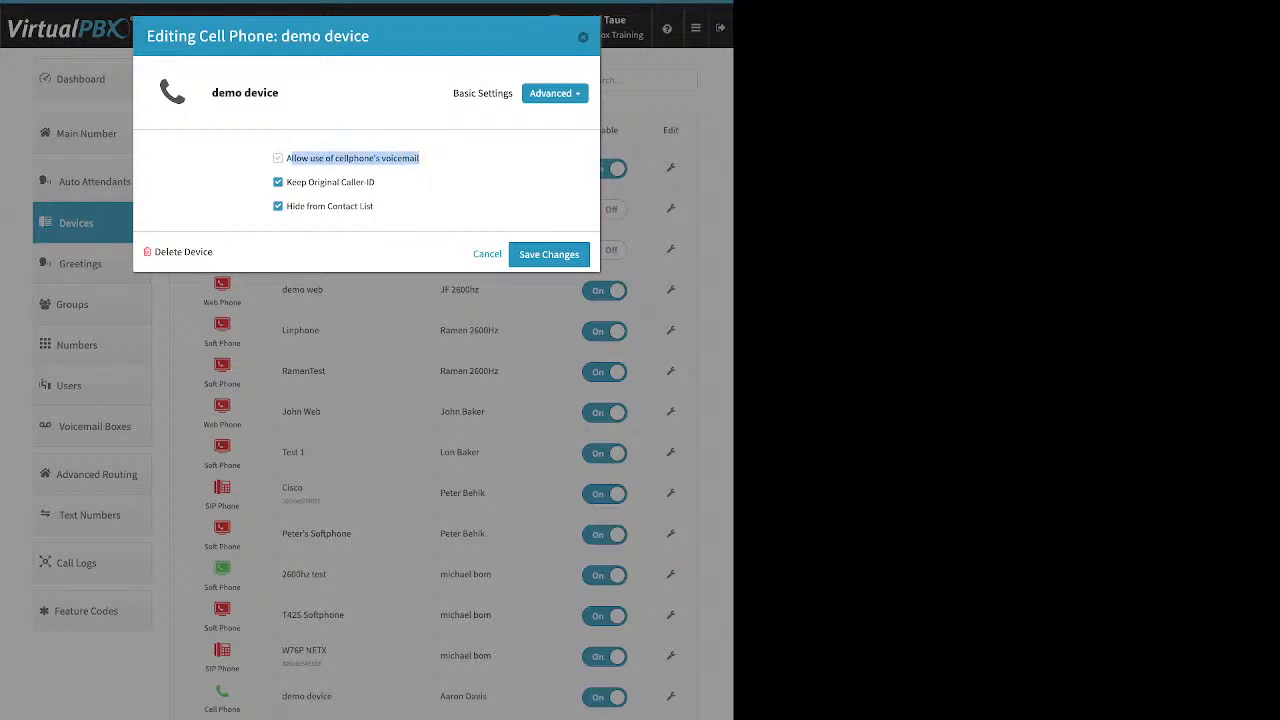
left_click(445, 162)
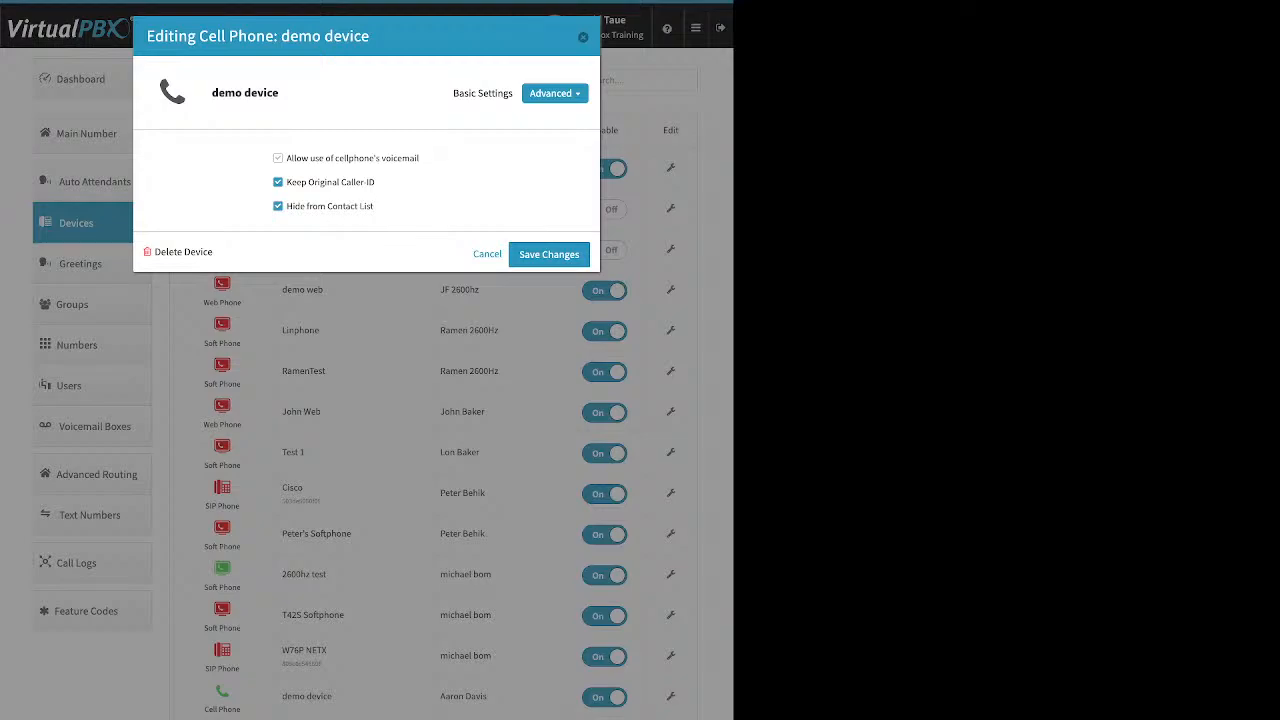
Step: Toggle the cellphone voicemail option on and off, uncheck Keep Original Caller-ID, and close without saving
left_click(278, 158)
left_click_drag(419, 158, 296, 158)
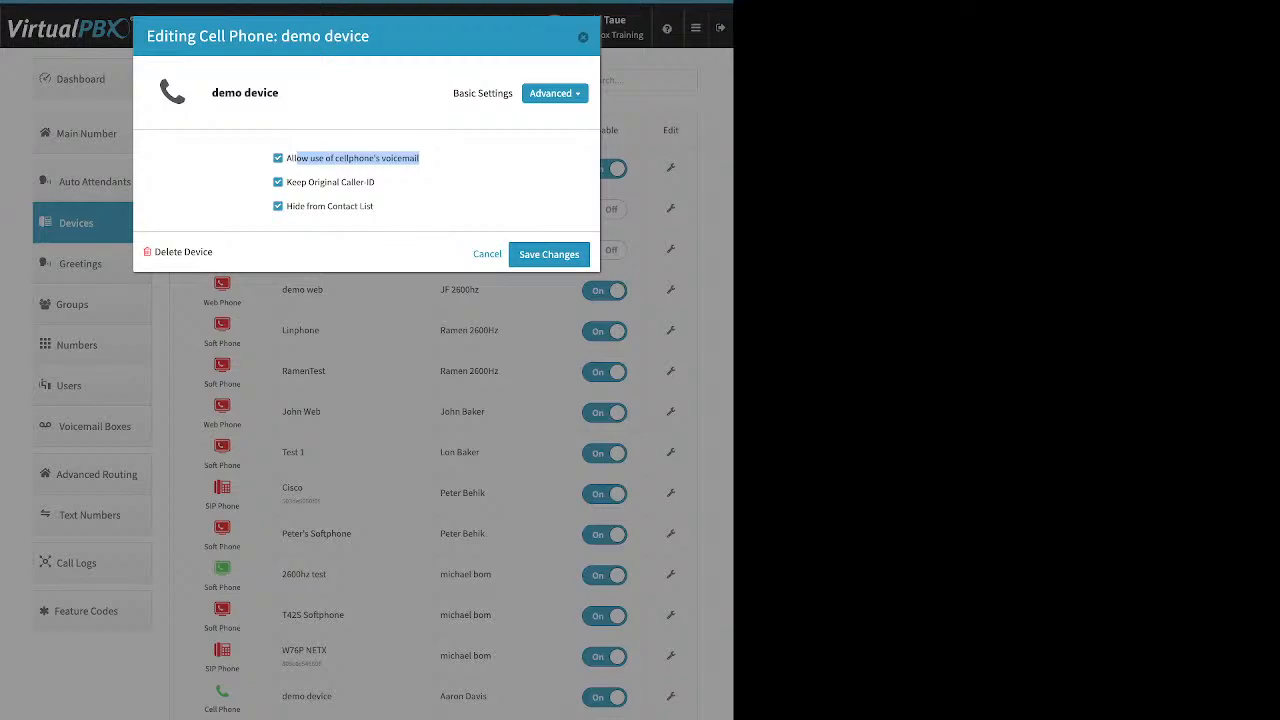
left_click(278, 158)
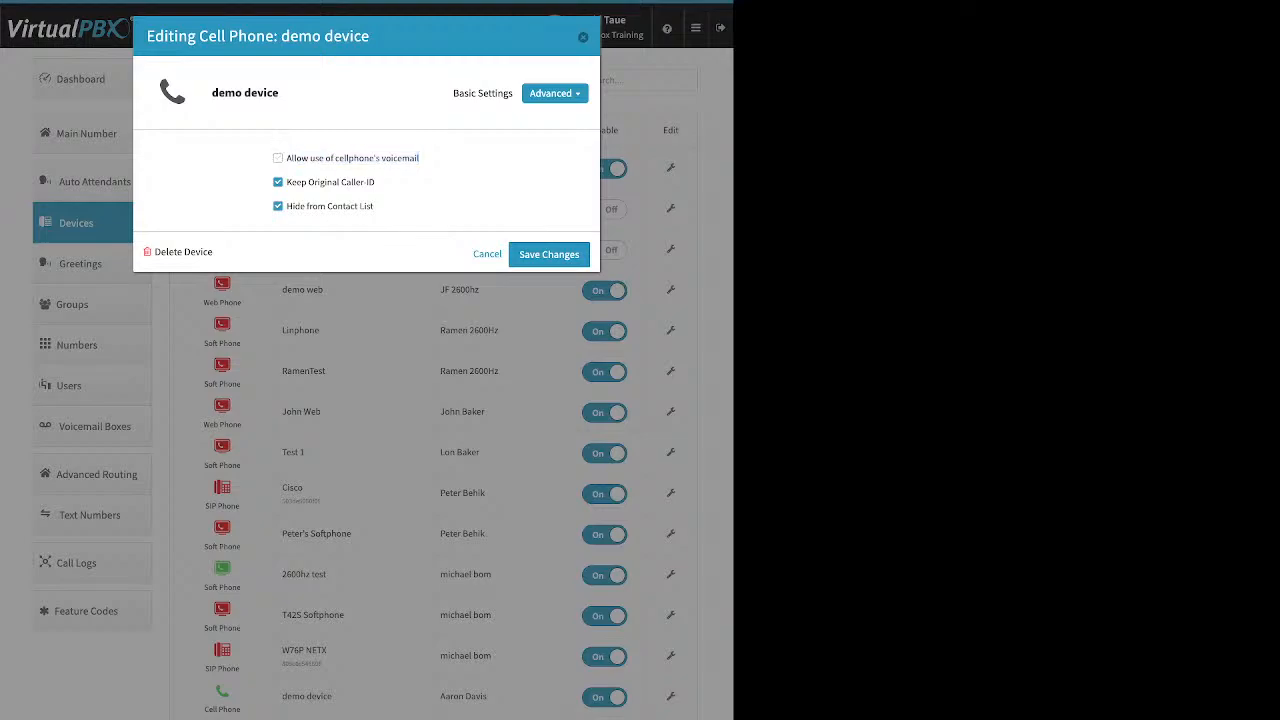
left_click_drag(376, 182, 286, 182)
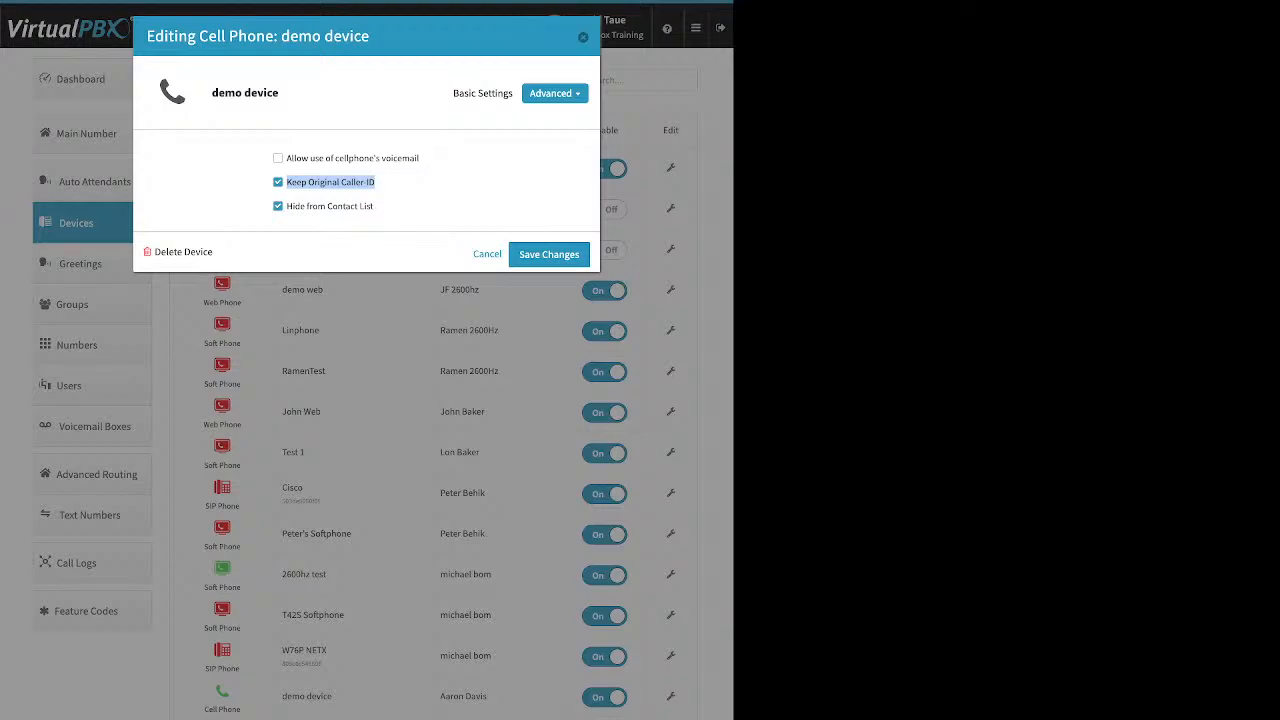
left_click(278, 182)
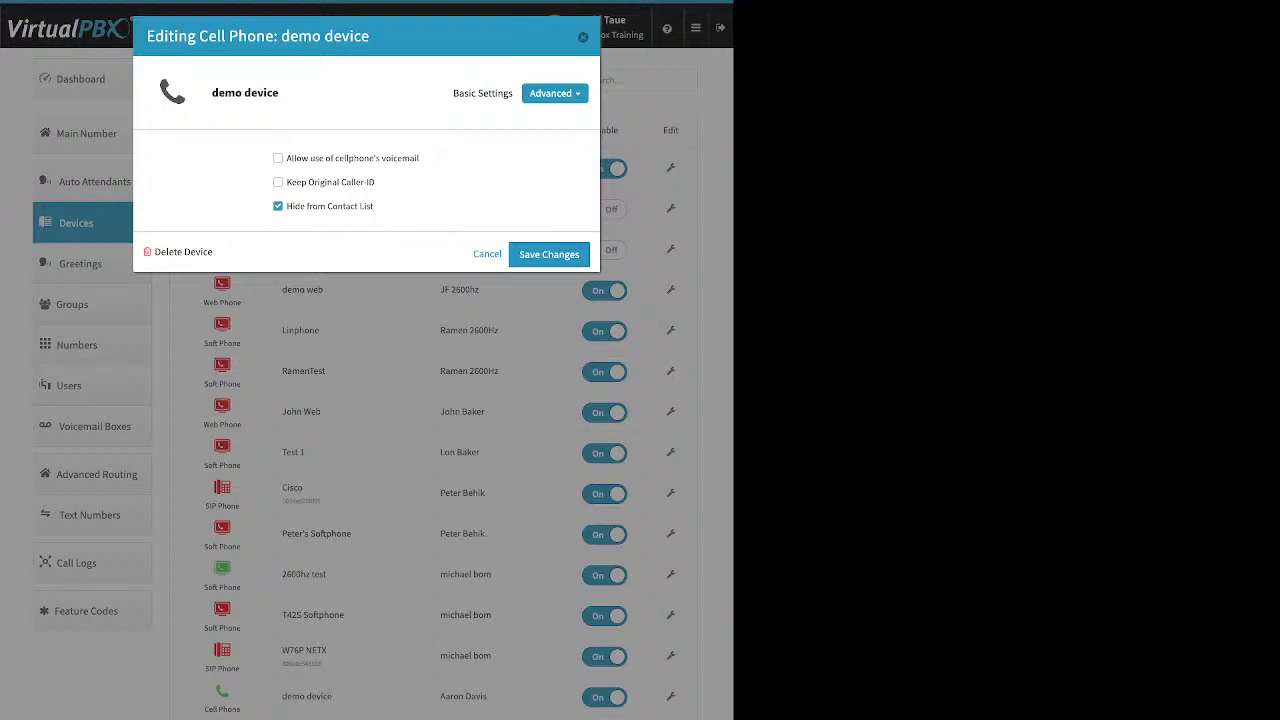
left_click(583, 37)
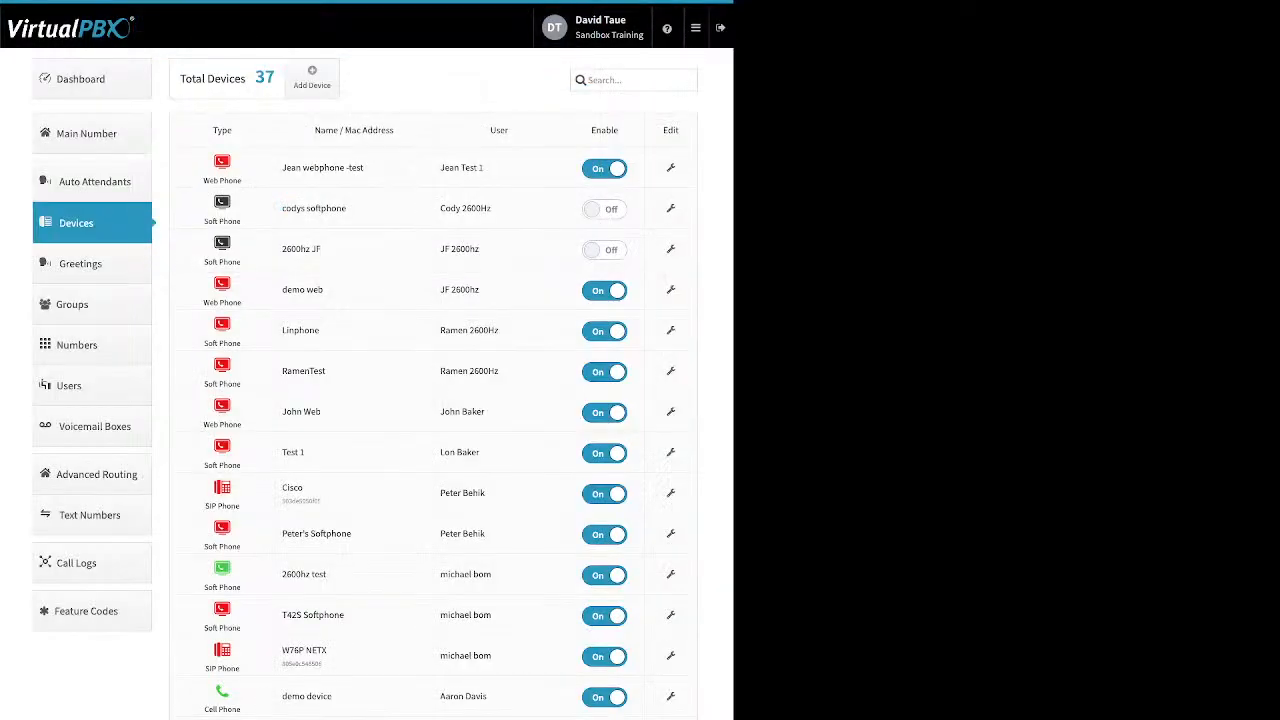
Step: Open the company Caller ID settings from the dashboard, close them, and return to Devices
left_click(91, 79)
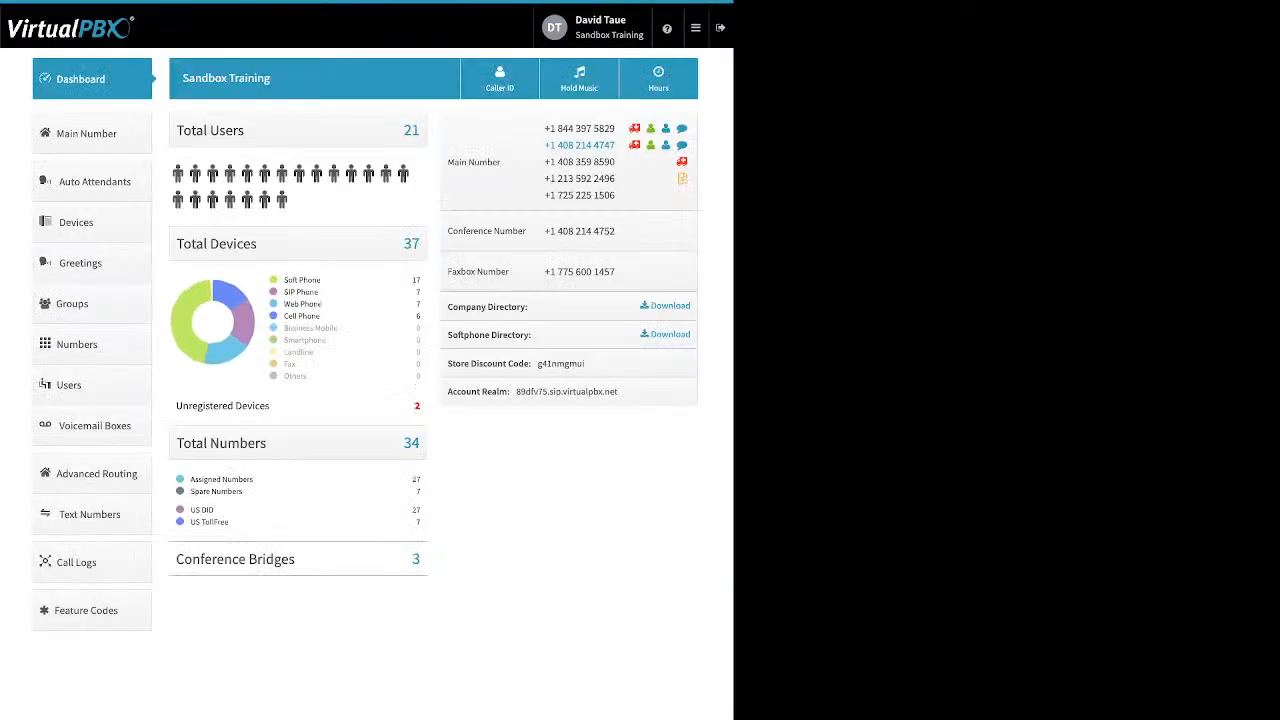
left_click(500, 79)
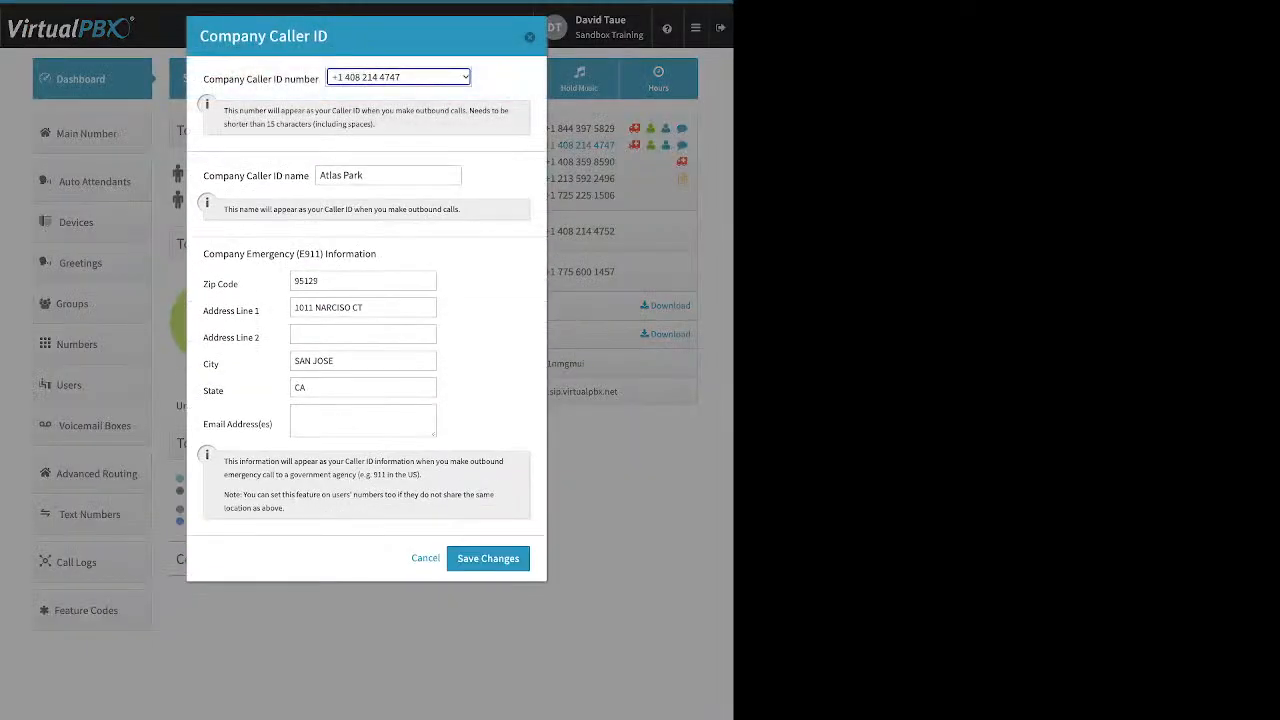
left_click(529, 37)
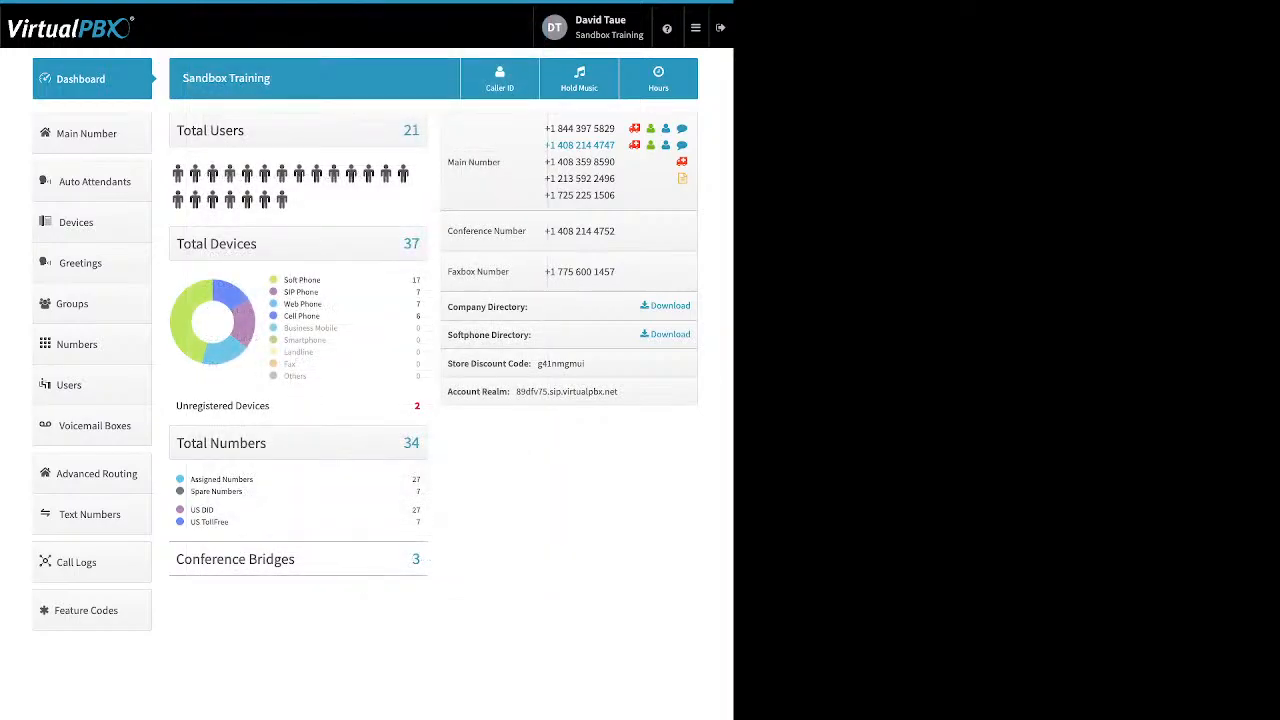
left_click(76, 222)
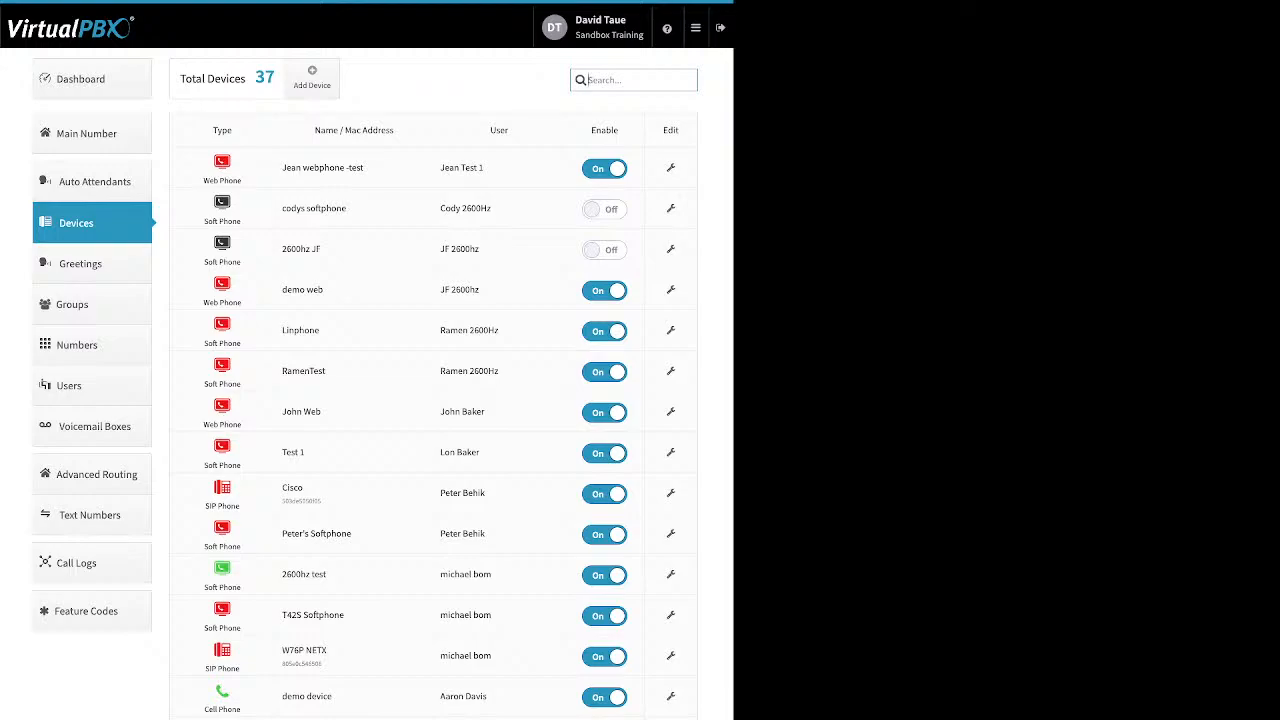
Step: Open the new softphone form, review its Device Name, SIP Username, SIP Password and Realm fields, and close it
left_click(312, 78)
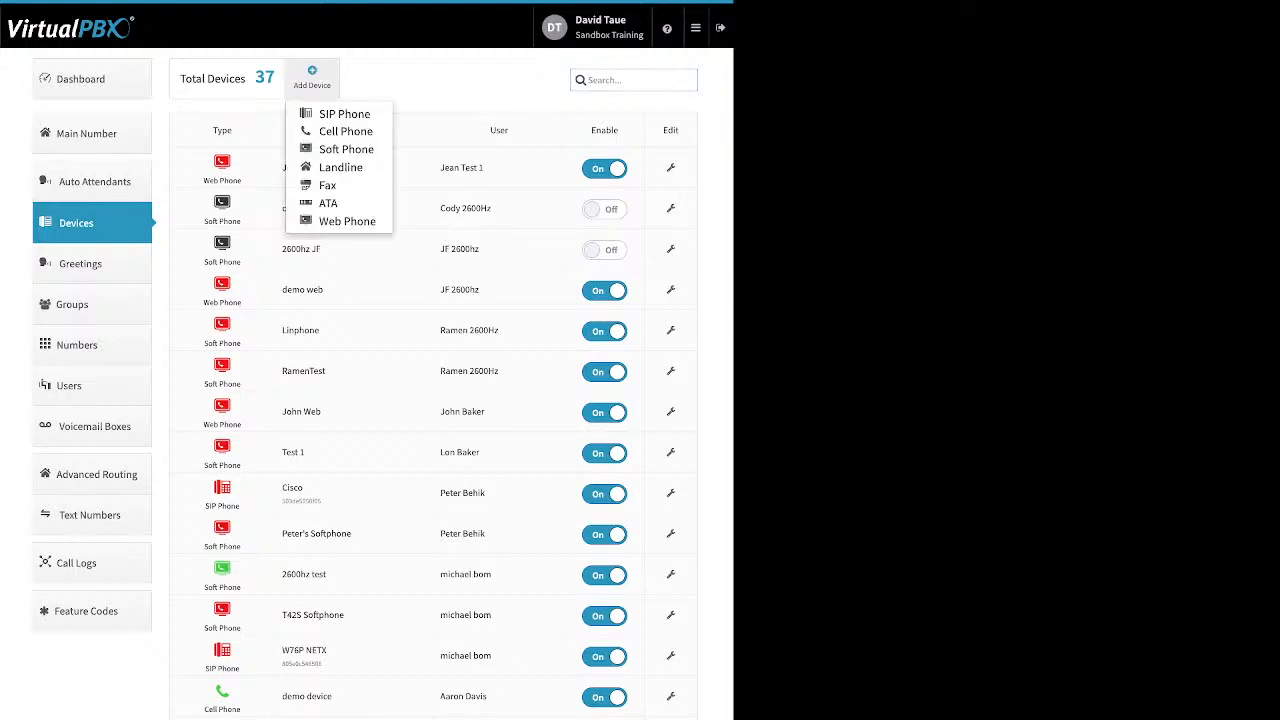
left_click(346, 149)
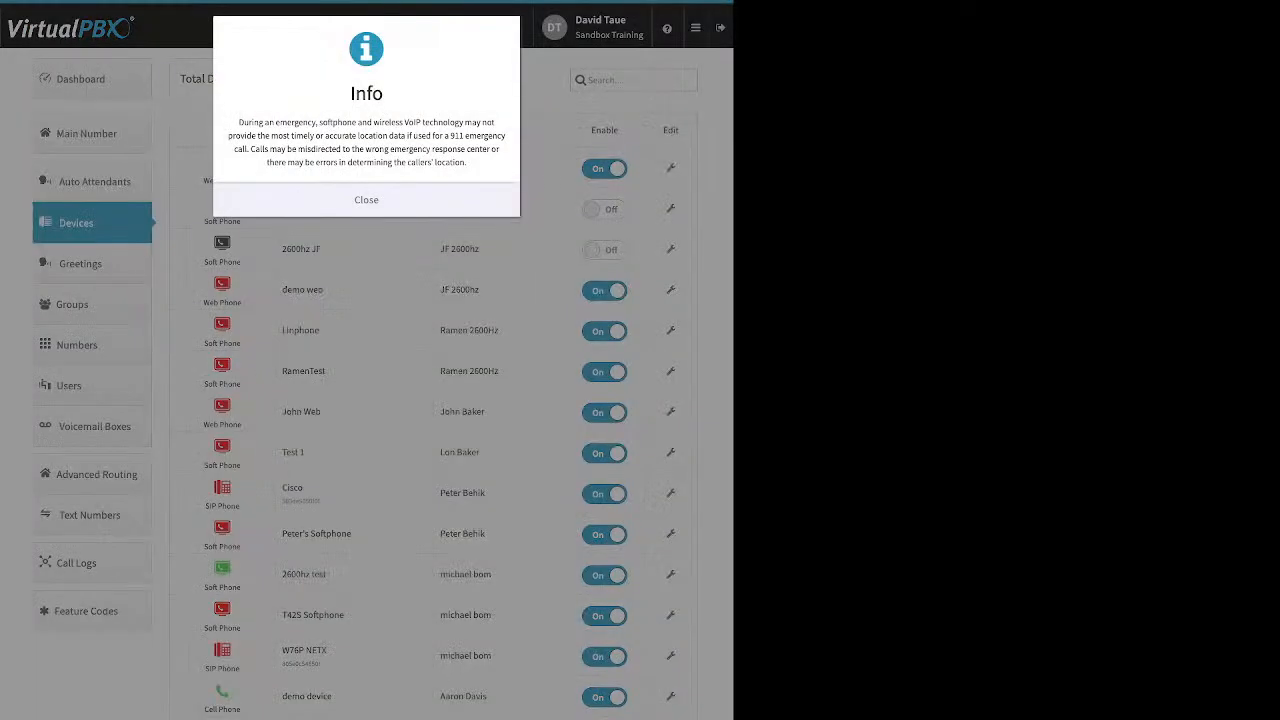
left_click(366, 200)
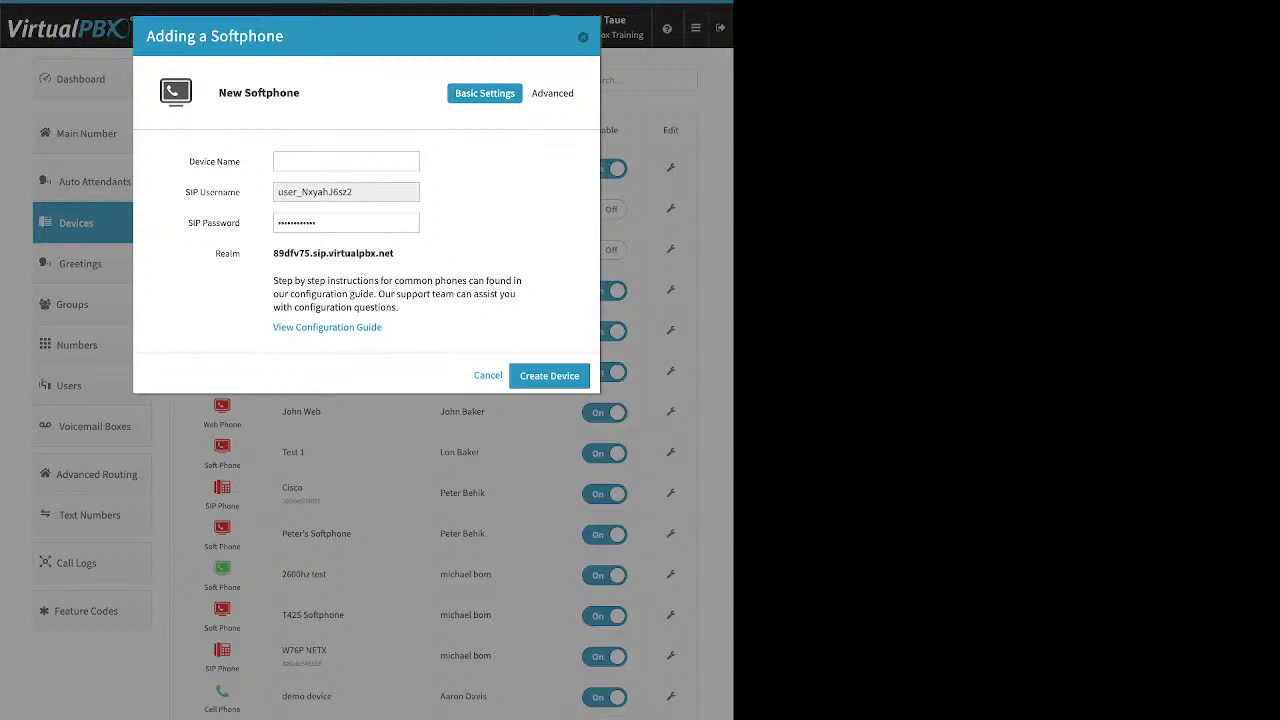
left_click(346, 161)
key("Tab")
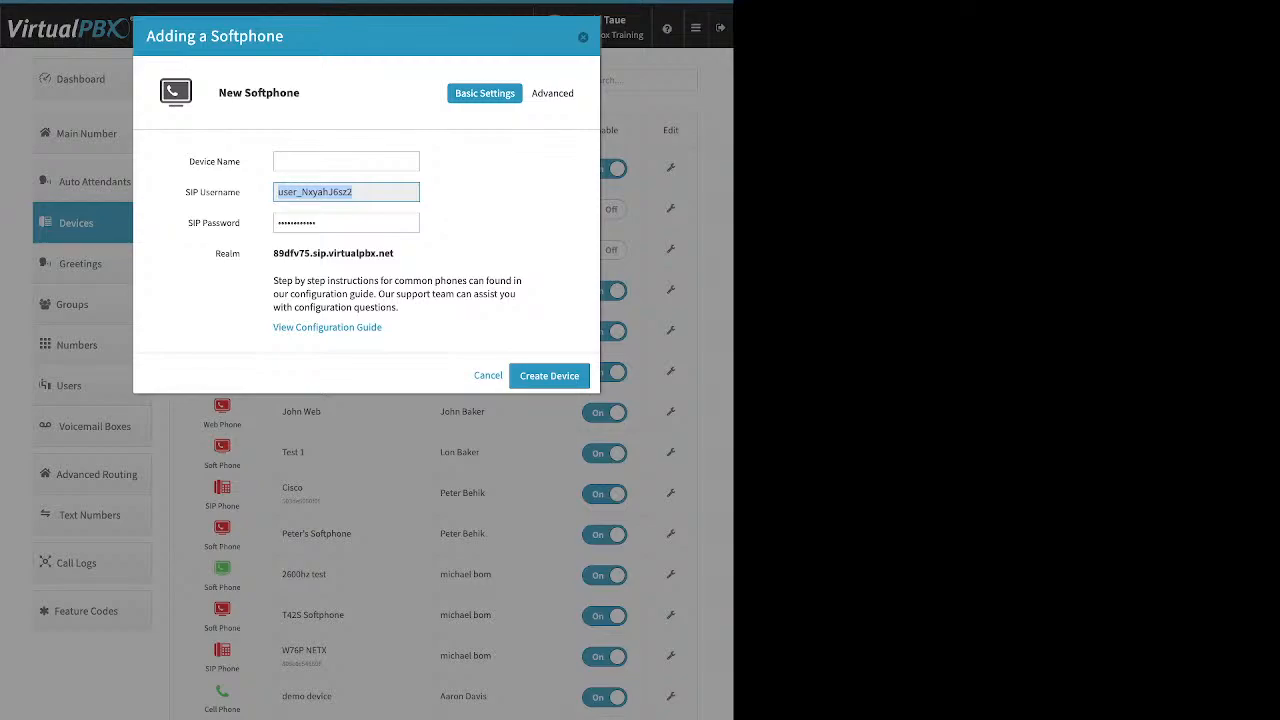
key("Tab")
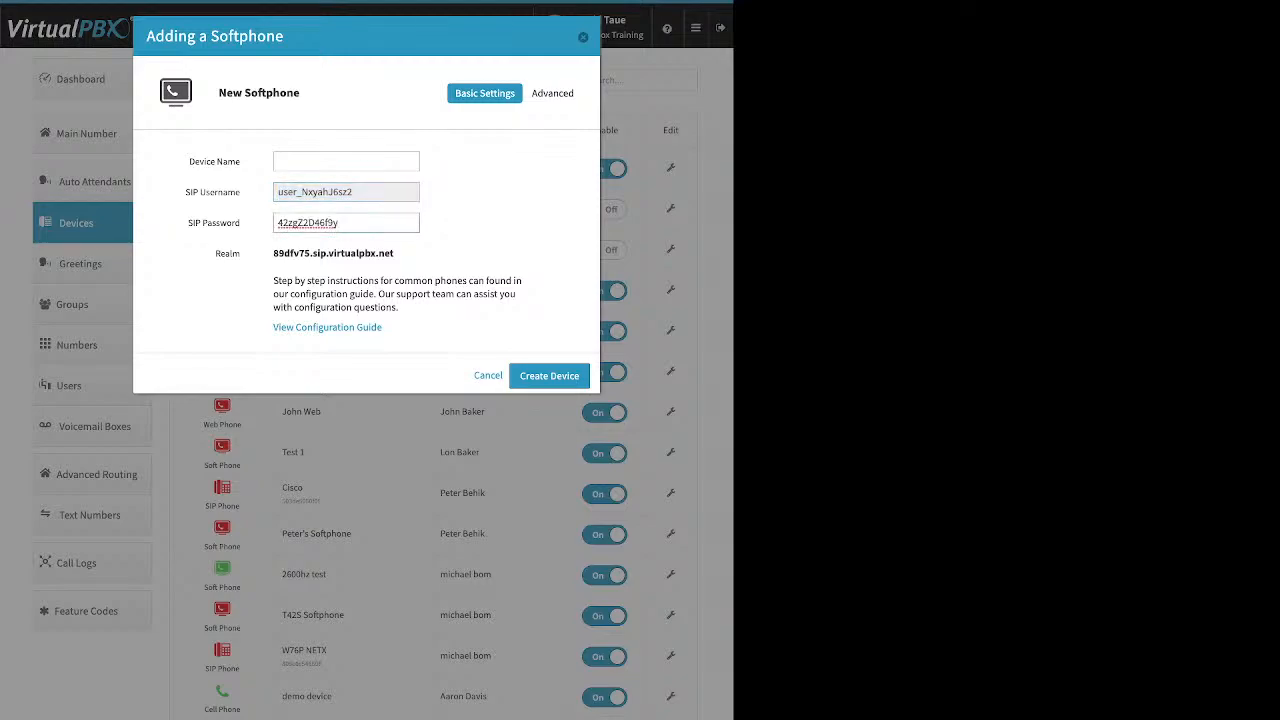
key("ctrl+a")
left_click_drag(397, 254, 284, 254)
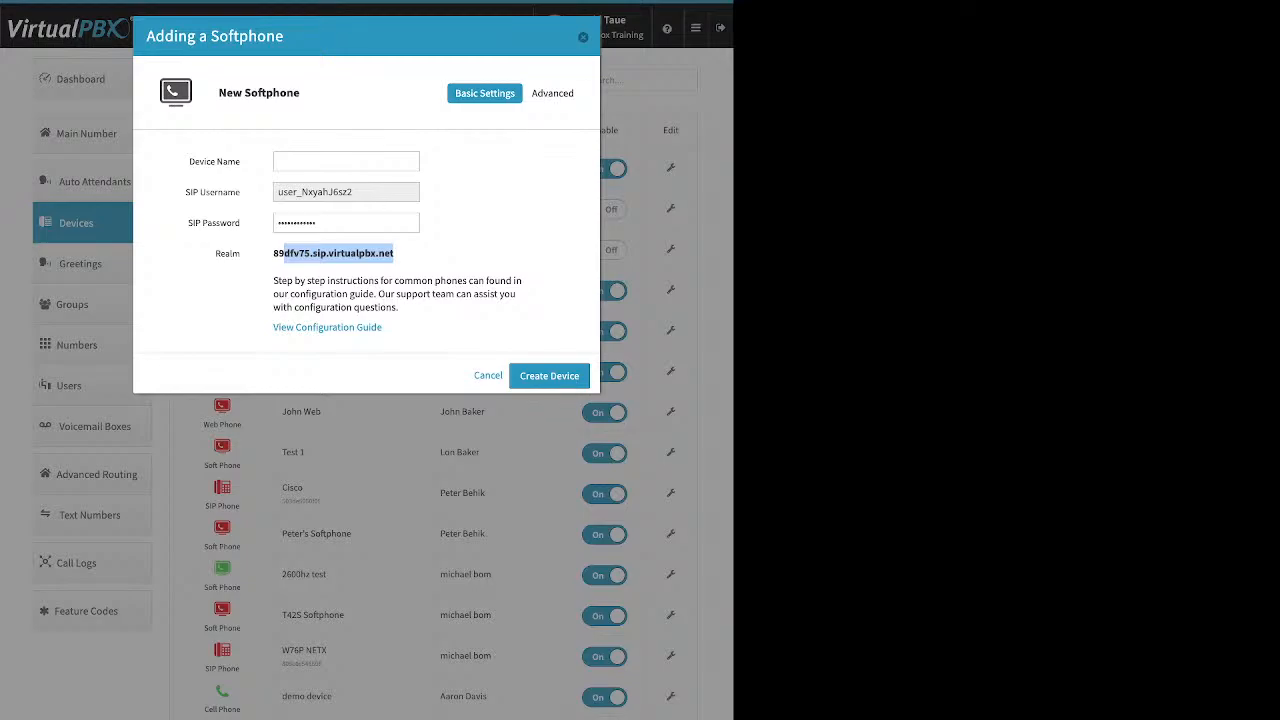
key("Escape")
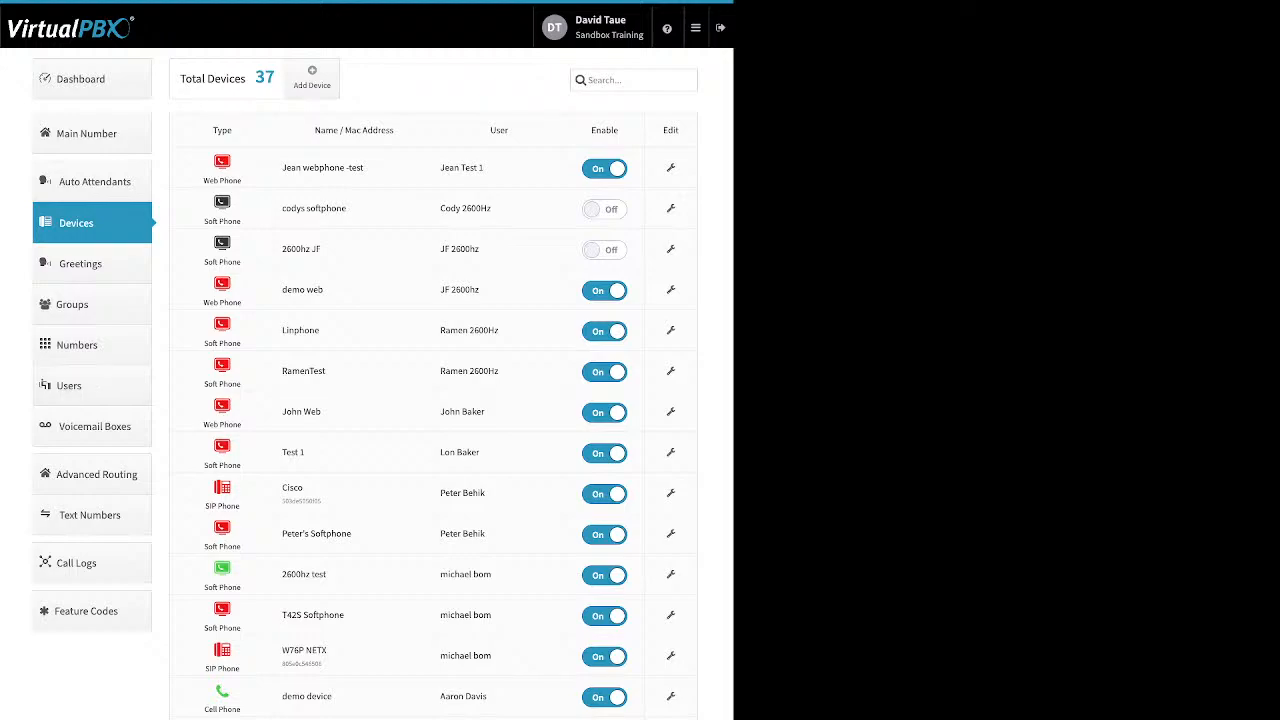
Step: Open the Cisco SIP device's advanced audio codec settings and close the dialog
left_click(671, 493)
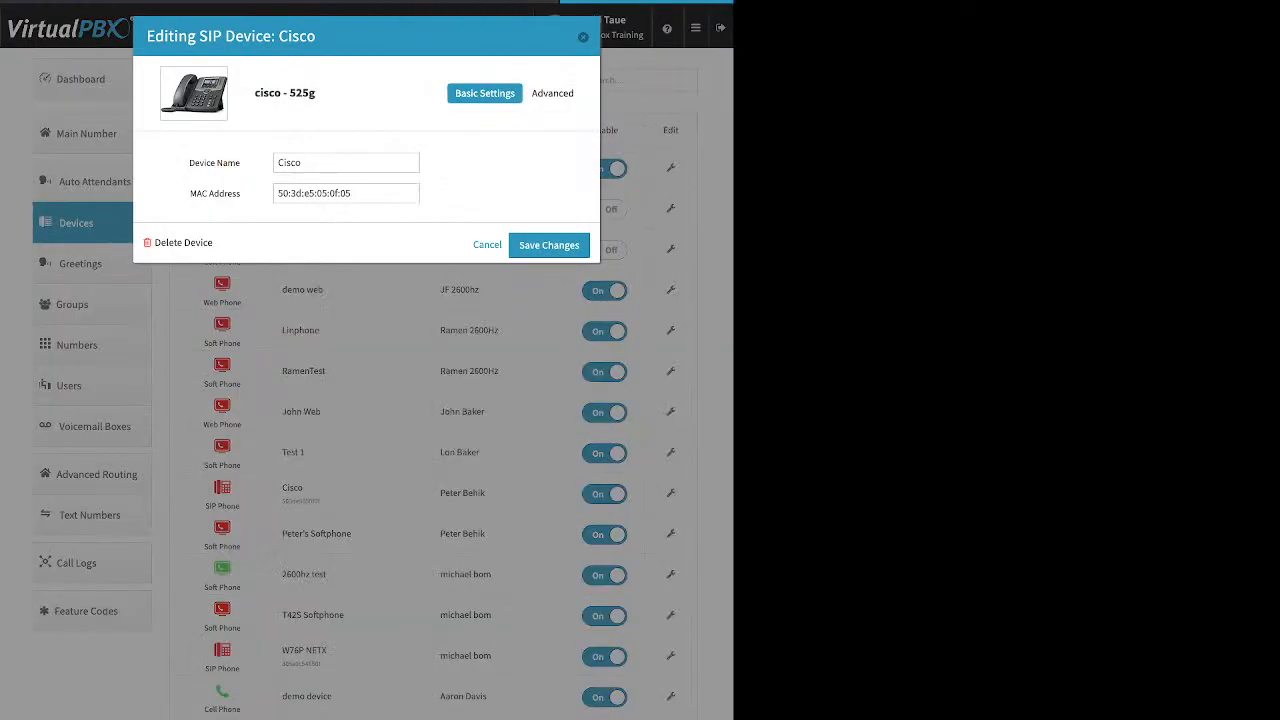
left_click(556, 93)
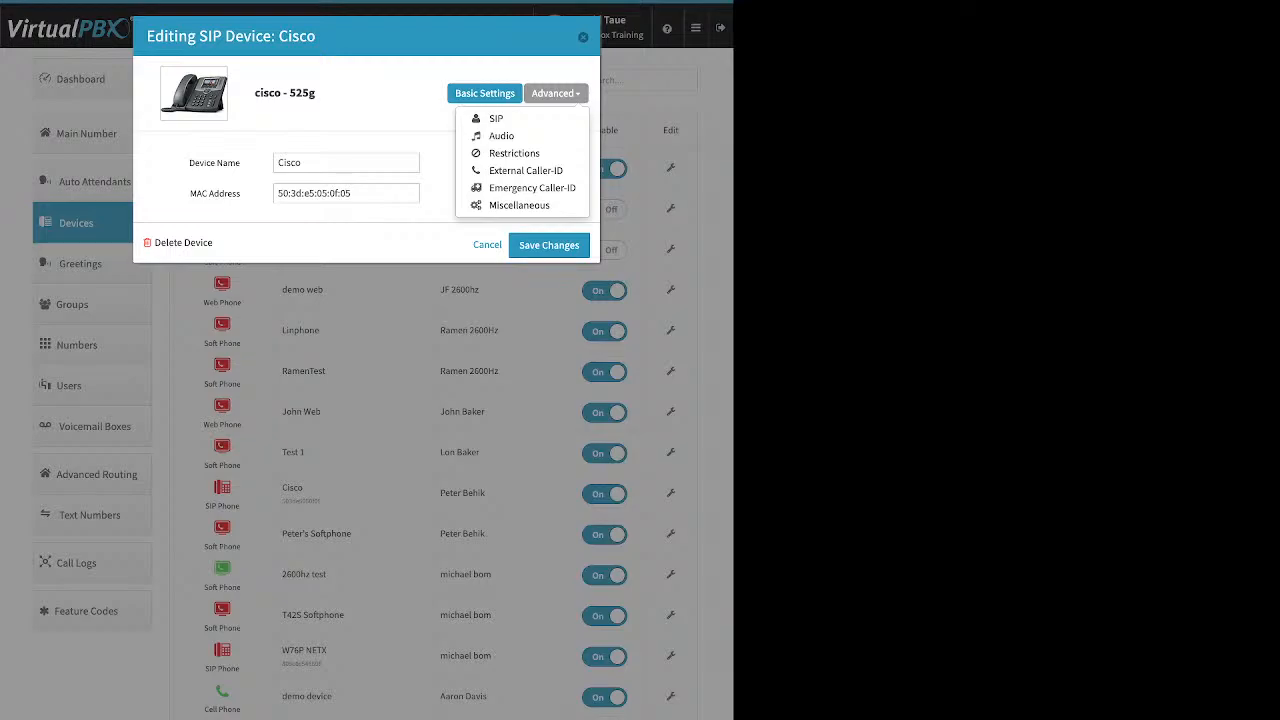
left_click(501, 135)
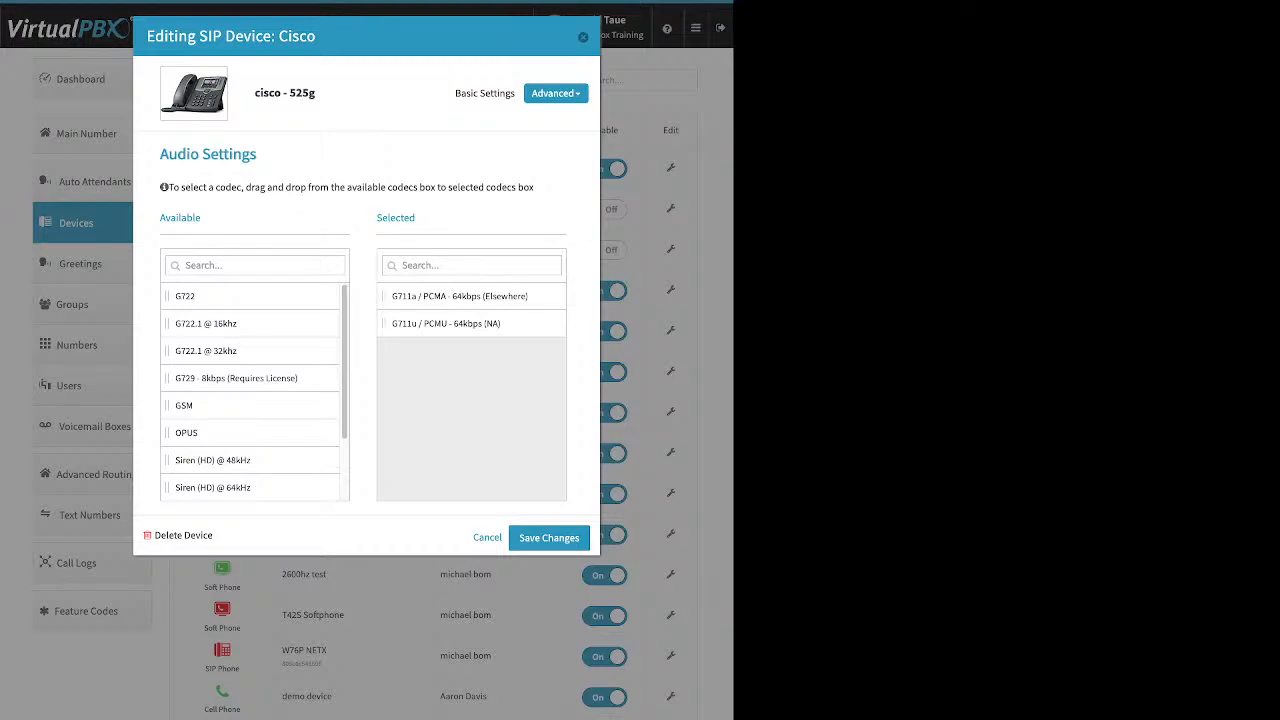
left_click(583, 37)
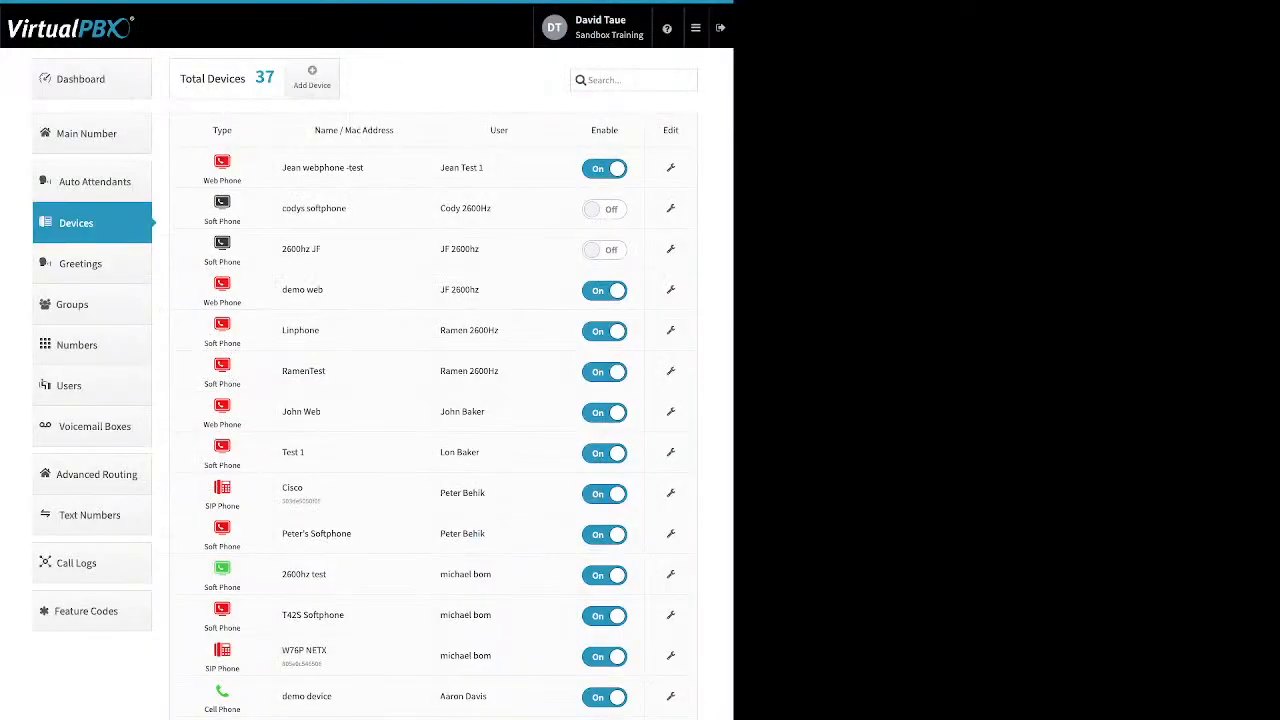
Step: Open the RamenTest softphone's audio codec settings, then its Emergency Caller-ID settings
left_click(670, 371)
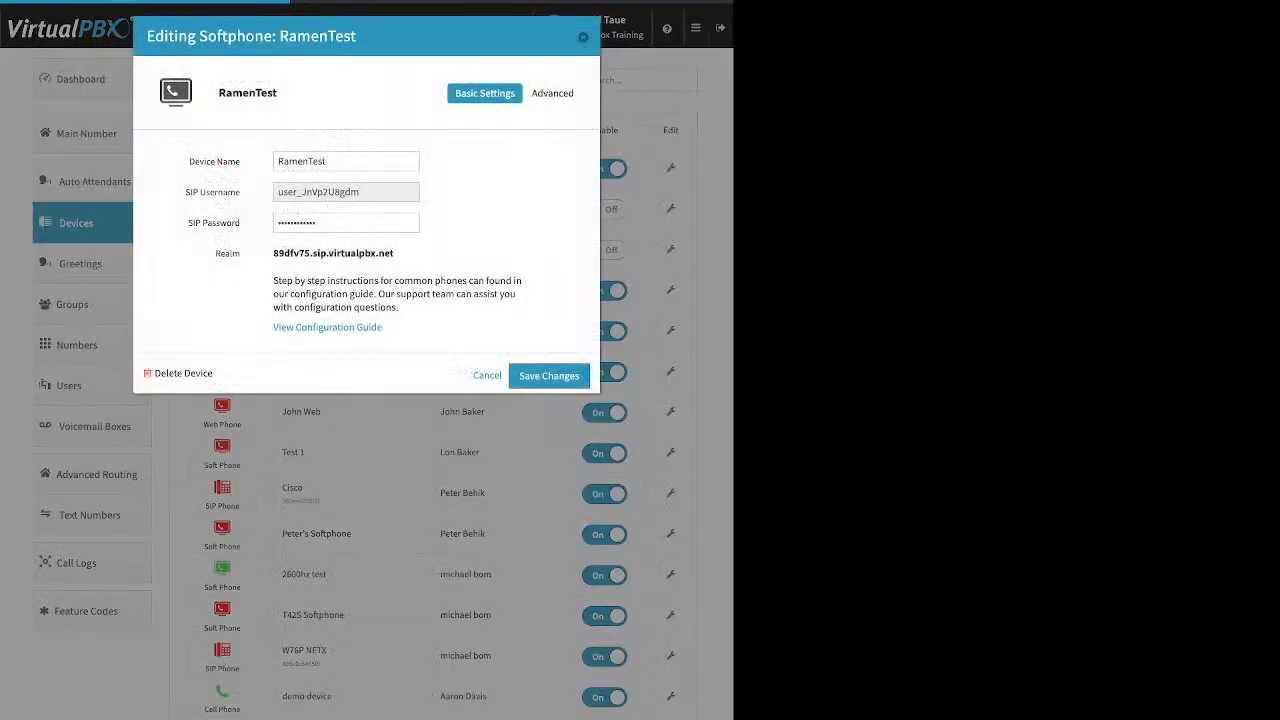
left_click(553, 93)
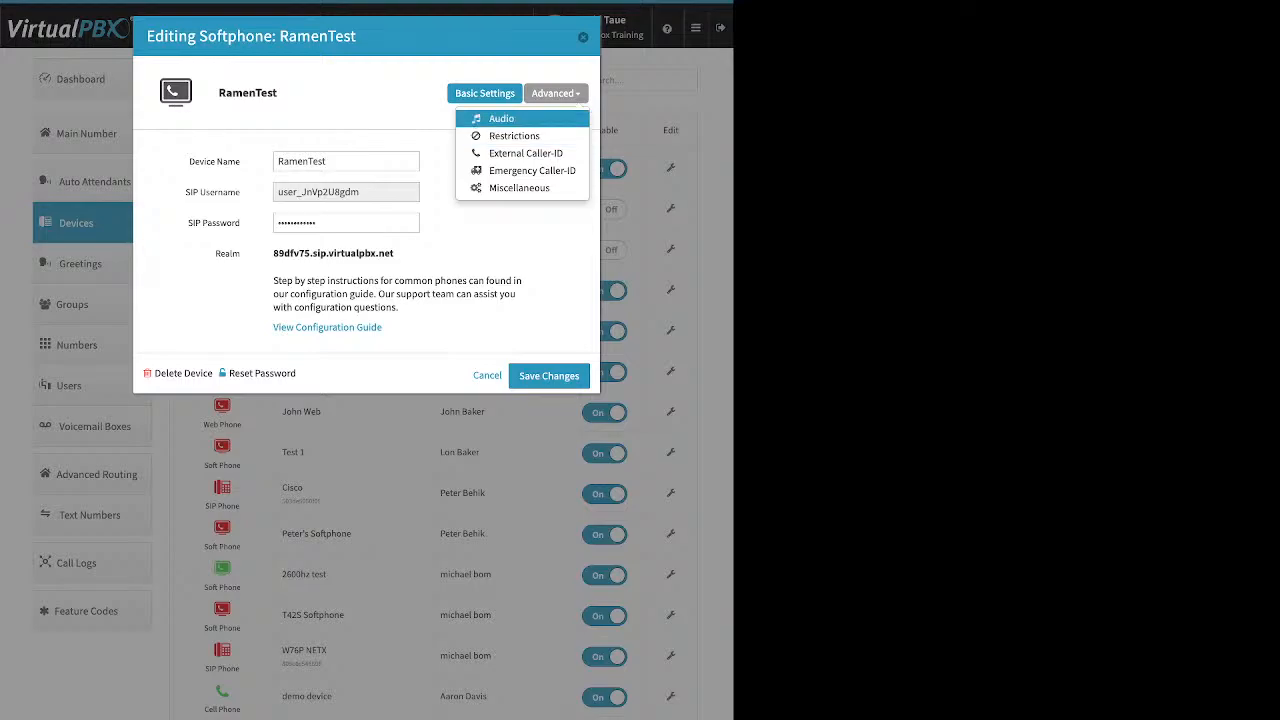
left_click(502, 119)
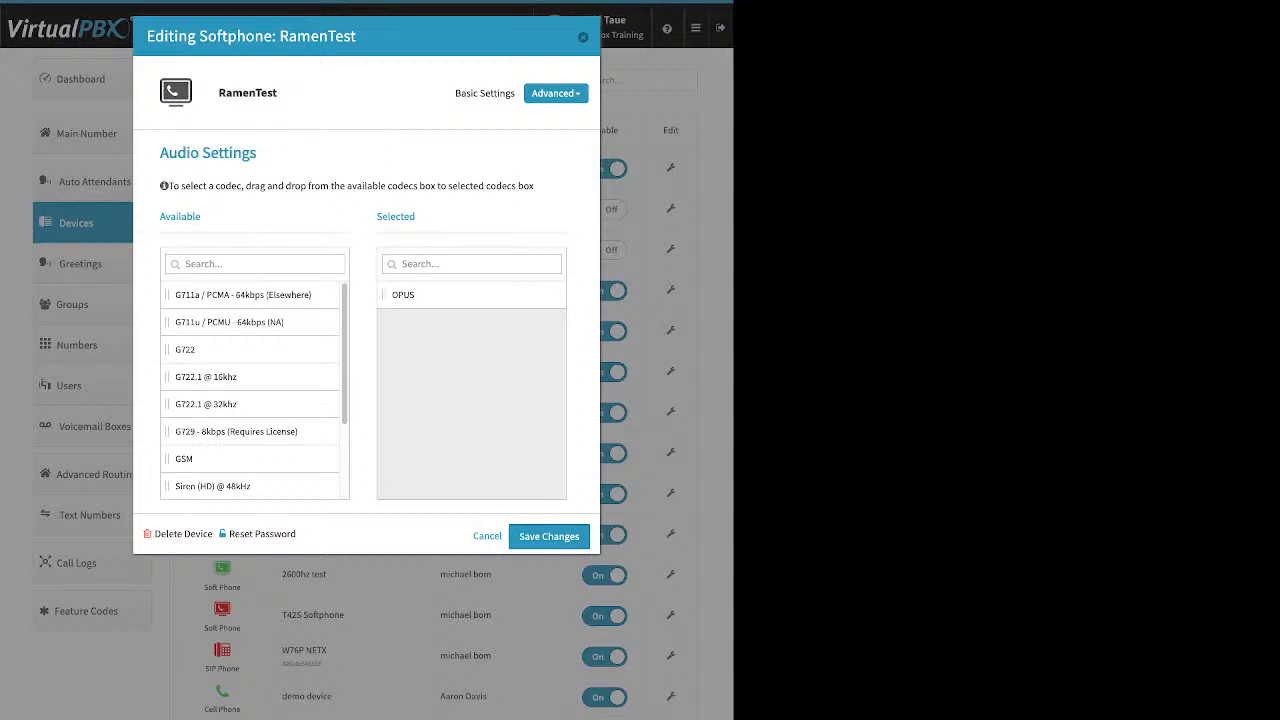
left_click(556, 93)
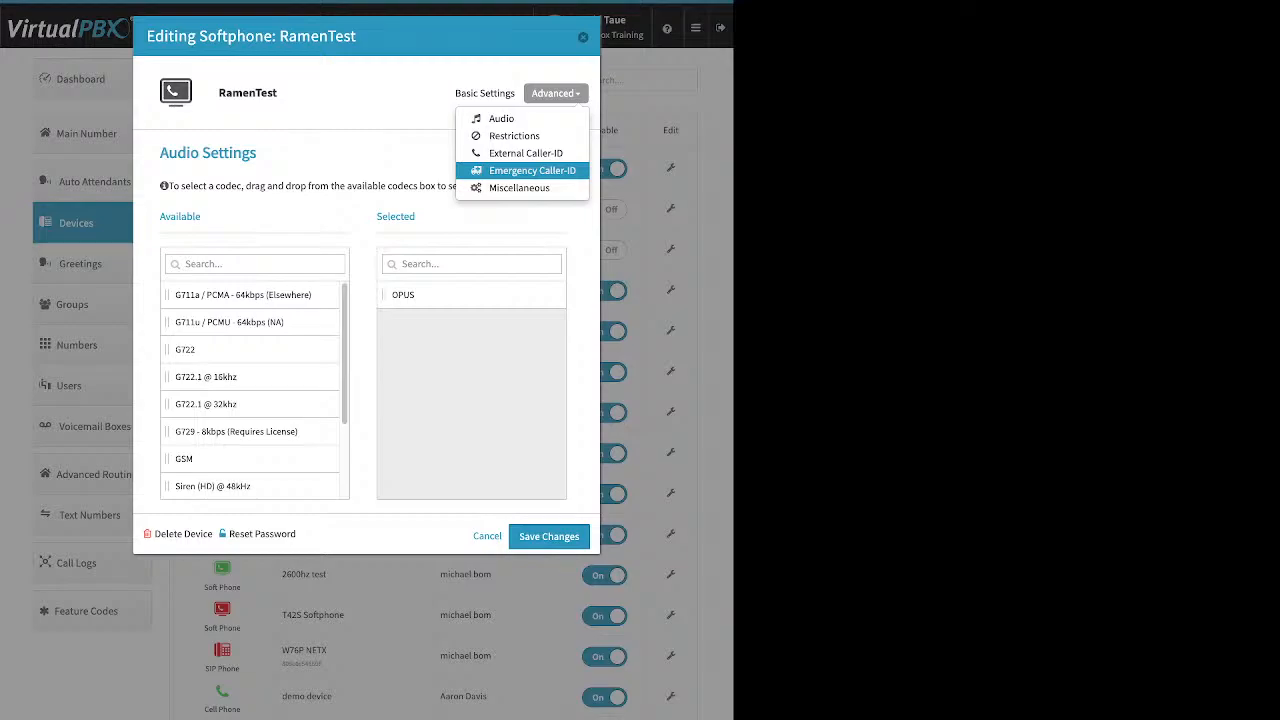
left_click(532, 170)
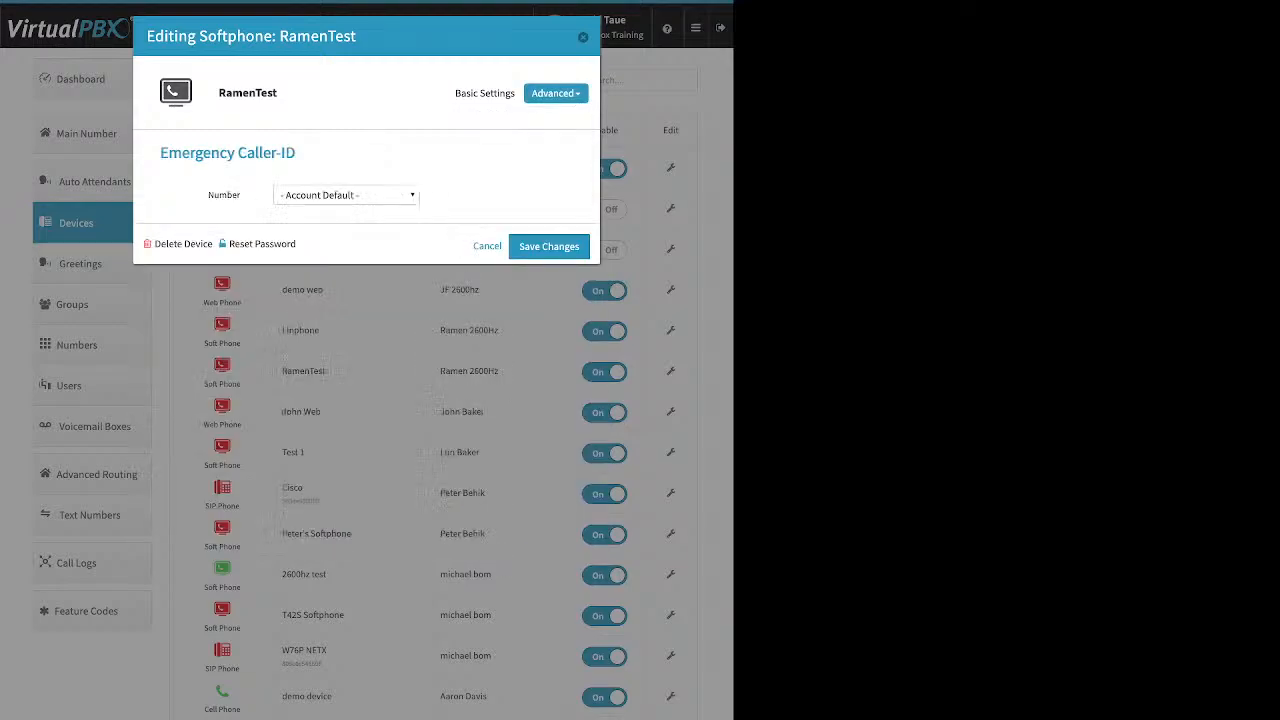
Step: Select an e911 number from the list as the RamenTest emergency caller ID
left_click(346, 195)
left_click(329, 215)
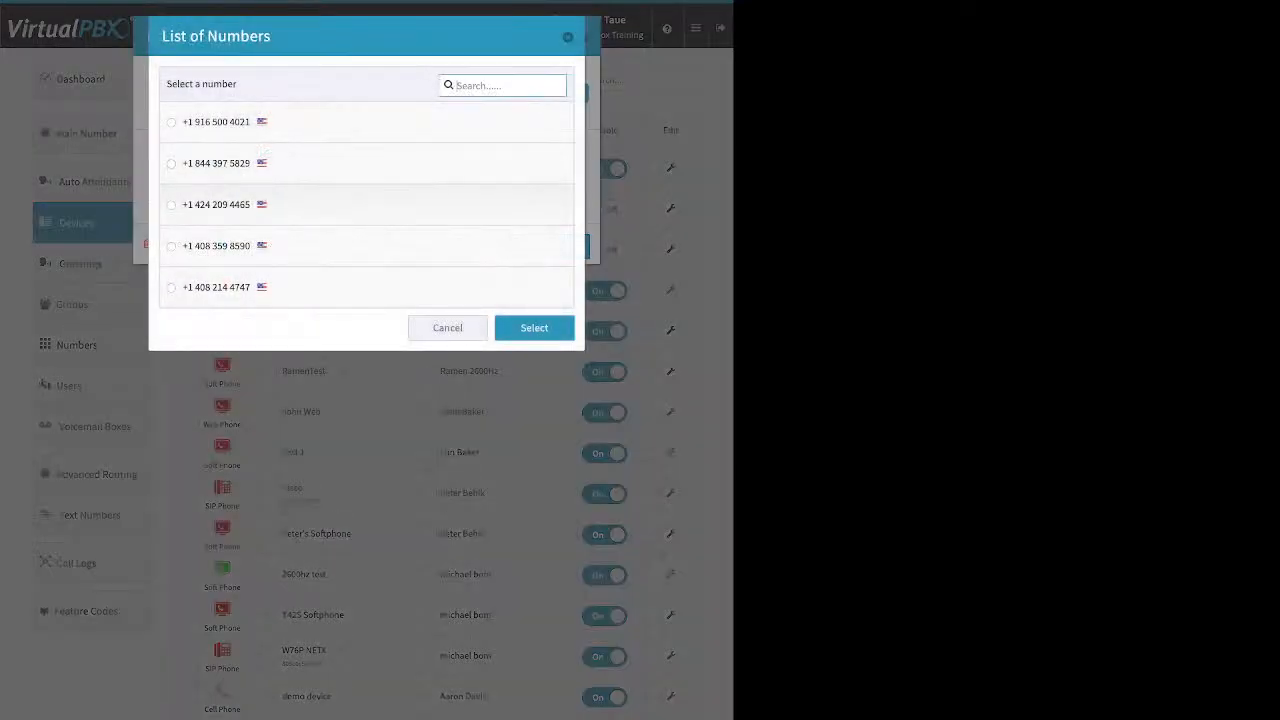
left_click(171, 164)
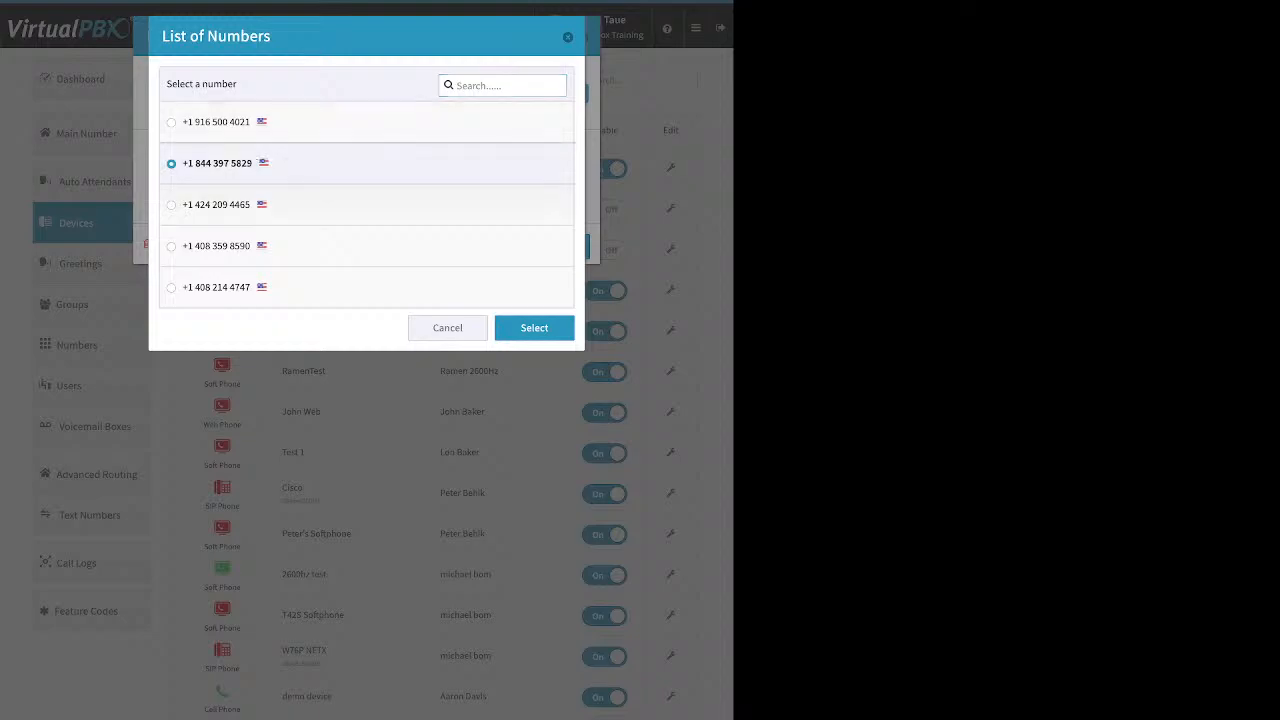
left_click(534, 328)
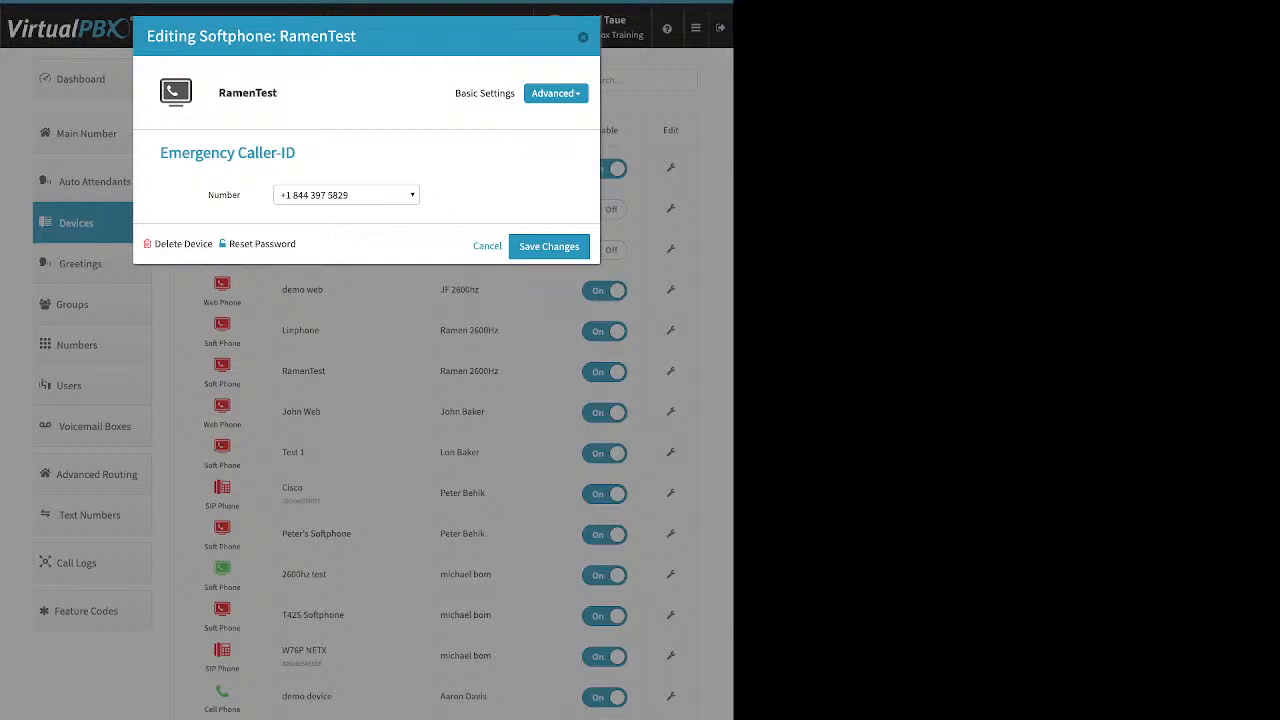
Step: Set the RamenTest emergency caller ID back to the account default and save changes
left_click(346, 195)
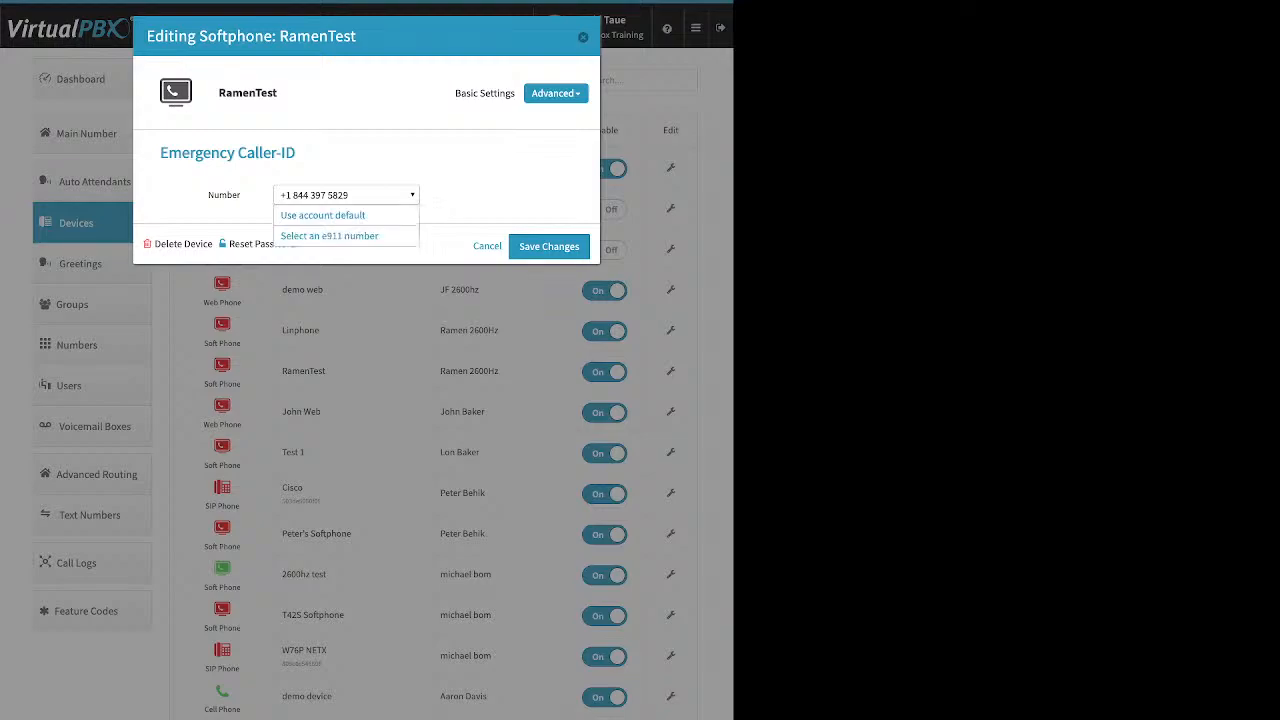
left_click(323, 216)
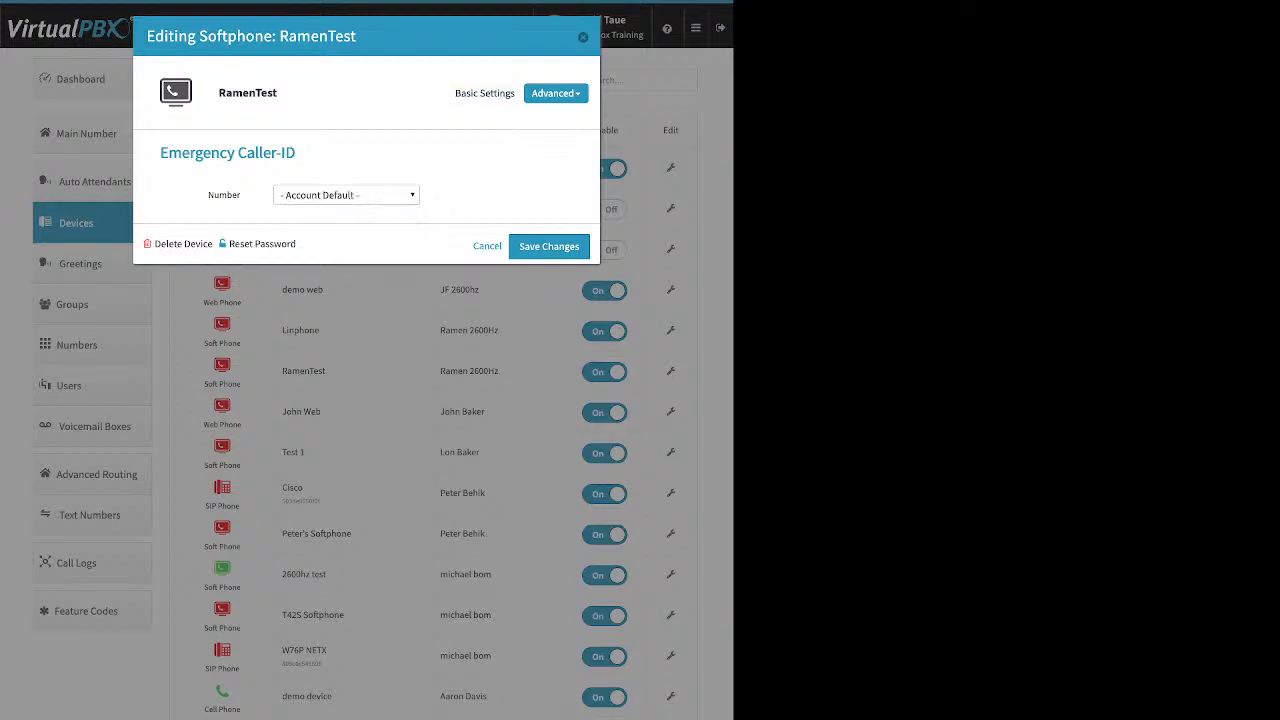
left_click(549, 246)
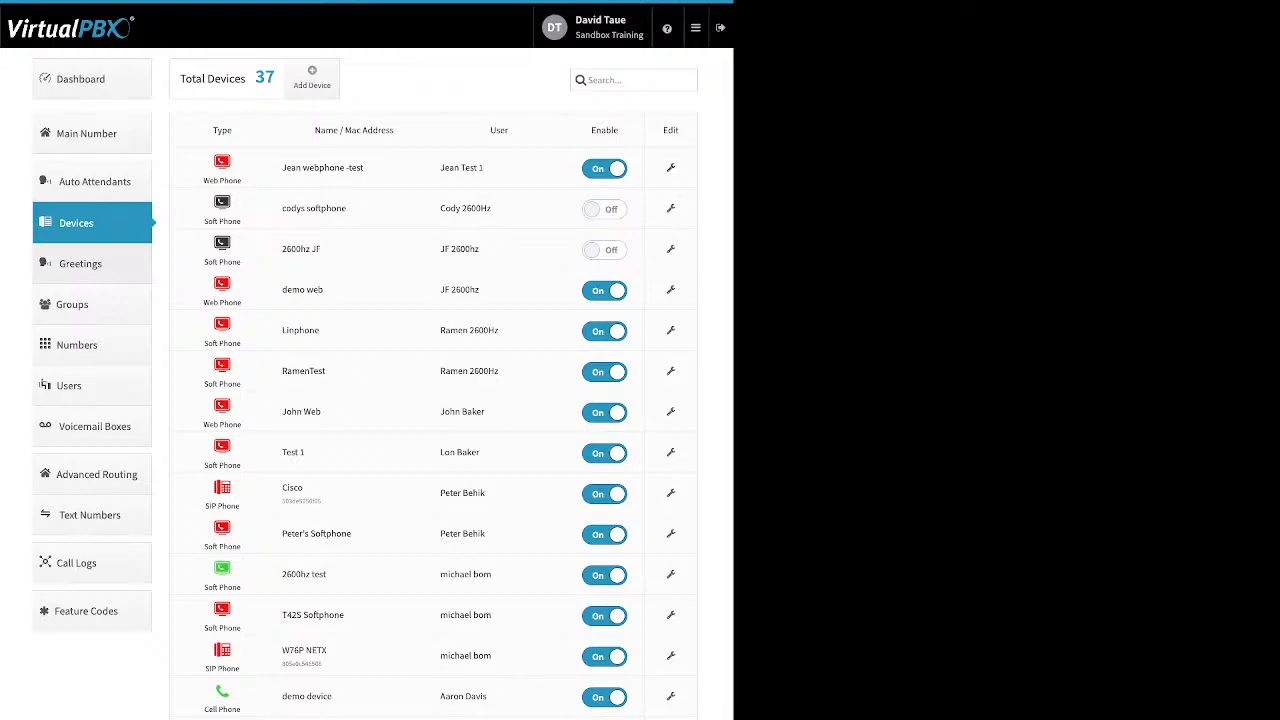
Step: Open the Greetings page, open and cancel the new greeting form, and review the greetings' sources
left_click(80, 263)
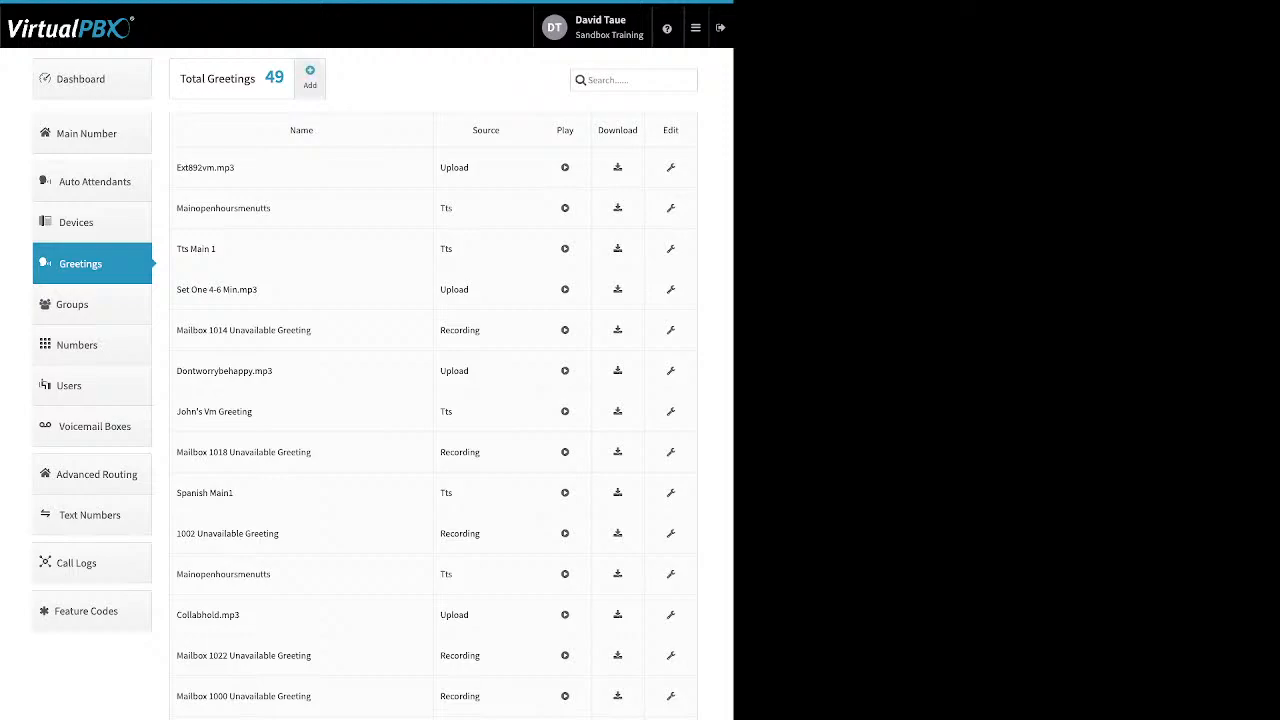
left_click(310, 72)
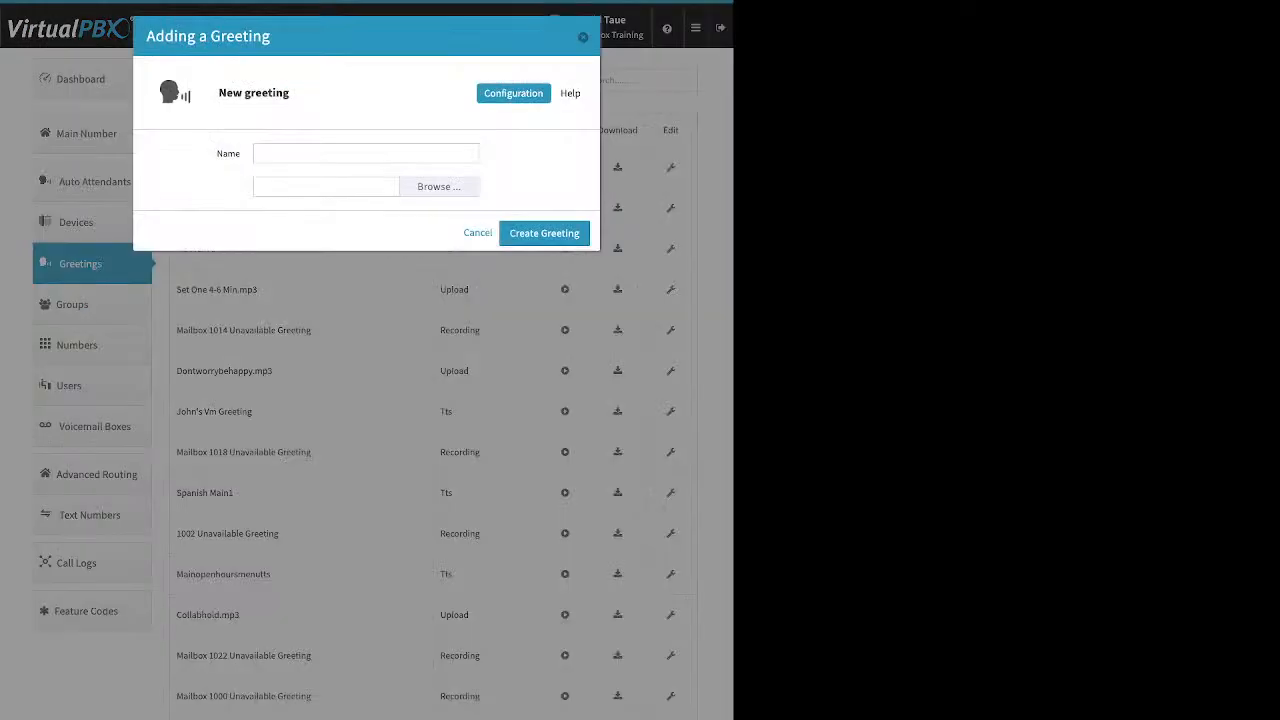
left_click(366, 153)
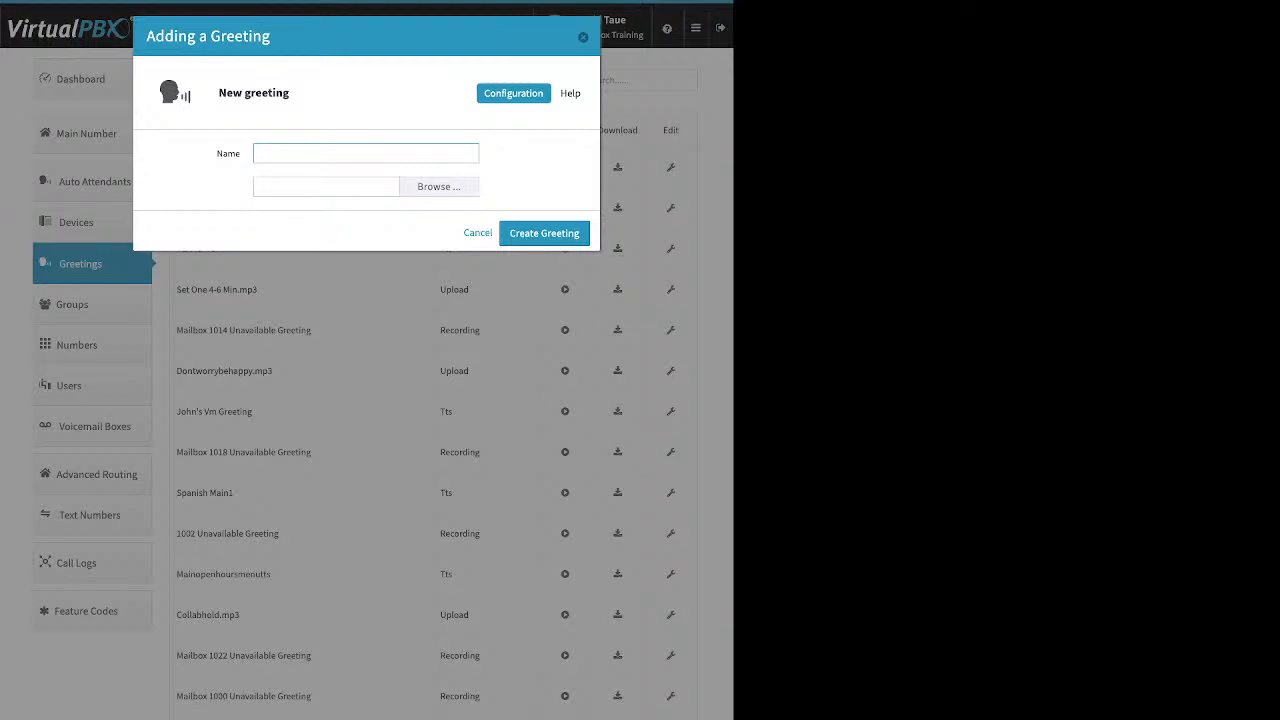
left_click(439, 187)
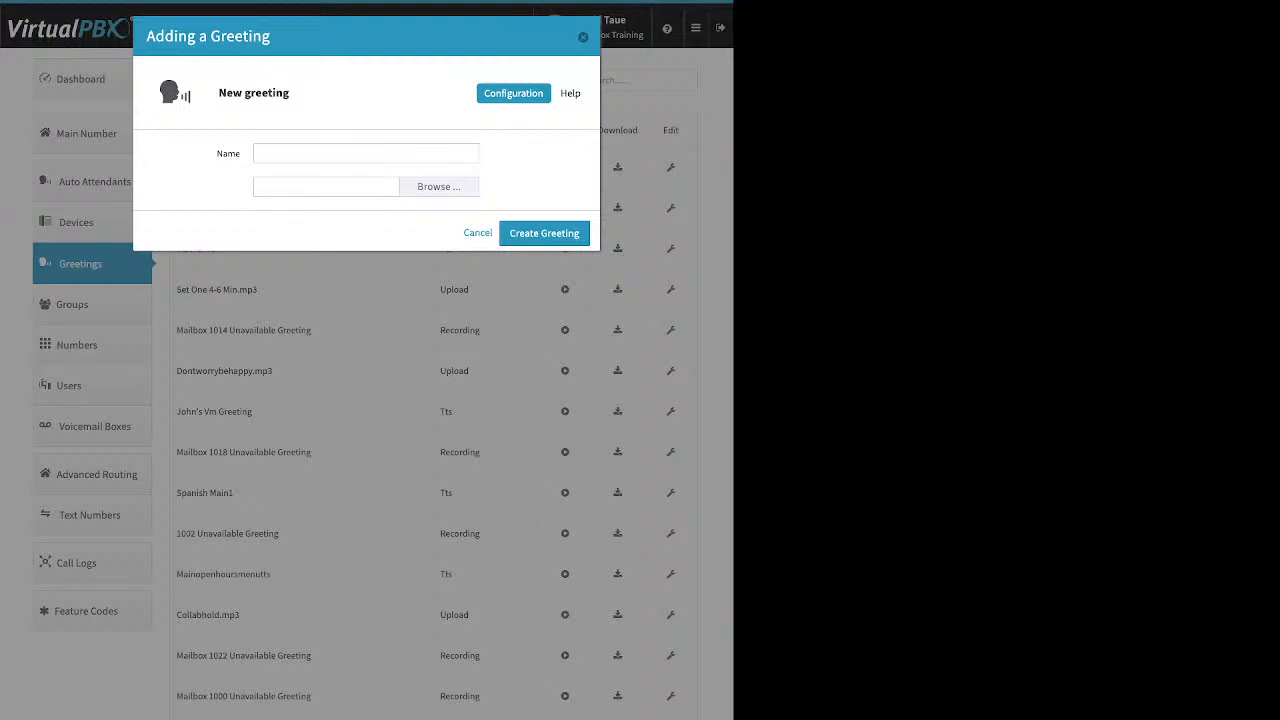
left_click(478, 233)
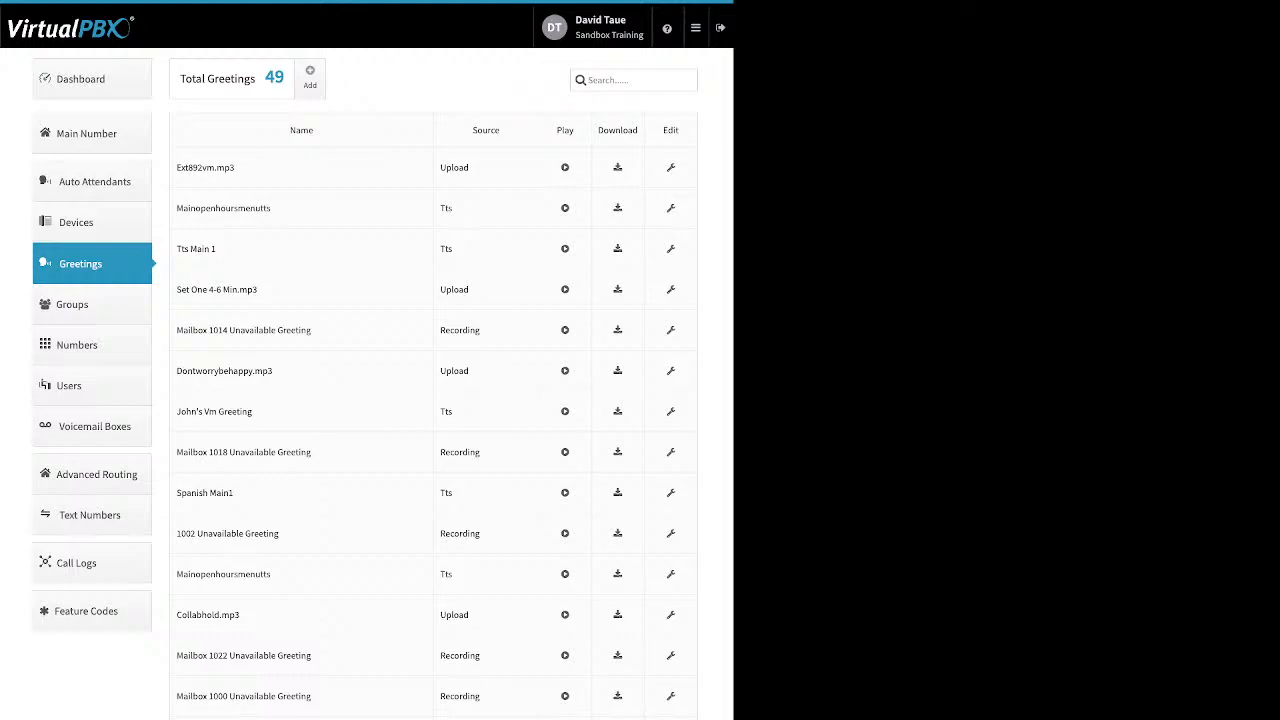
double_click(454, 168)
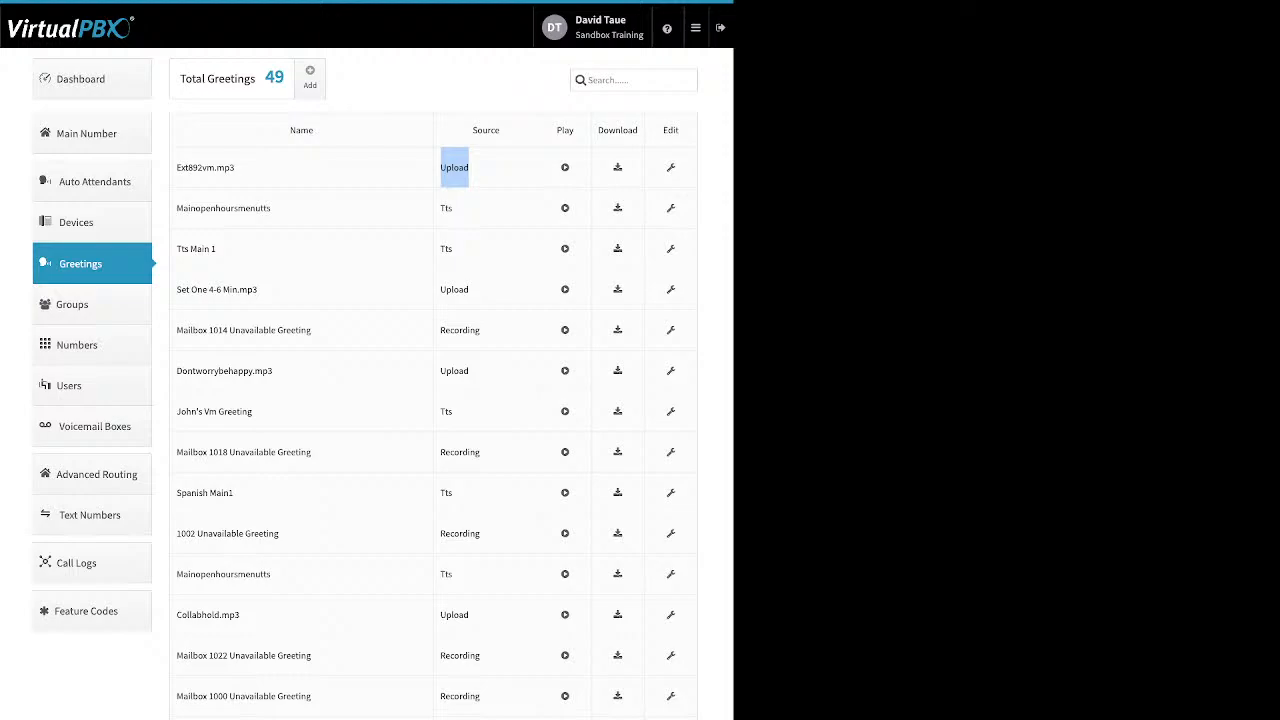
double_click(446, 209)
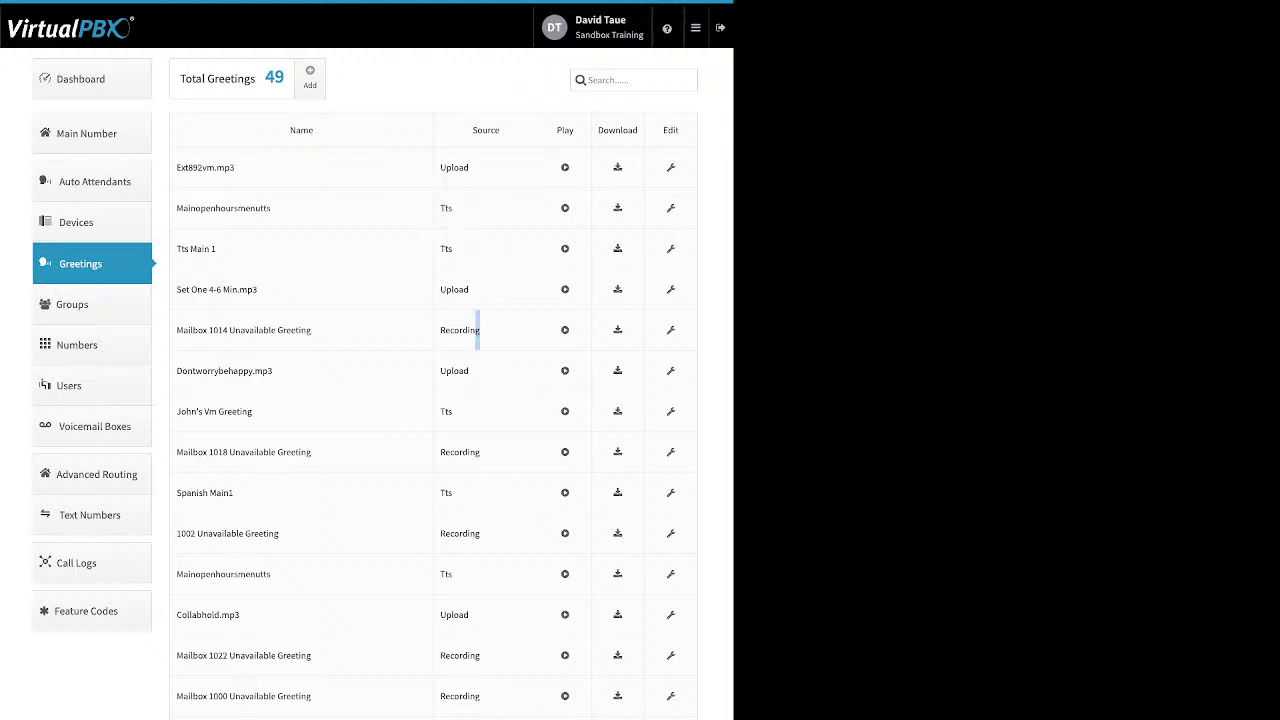
double_click(472, 330)
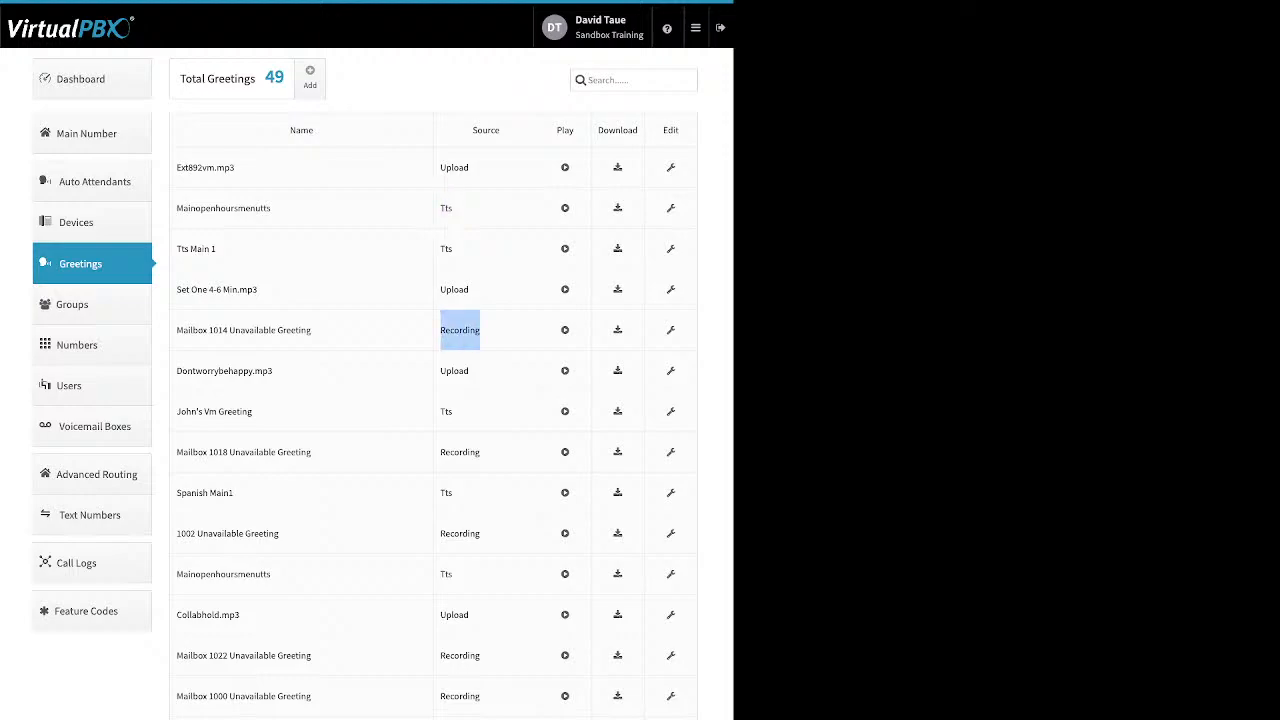
left_click_drag(556, 131, 569, 131)
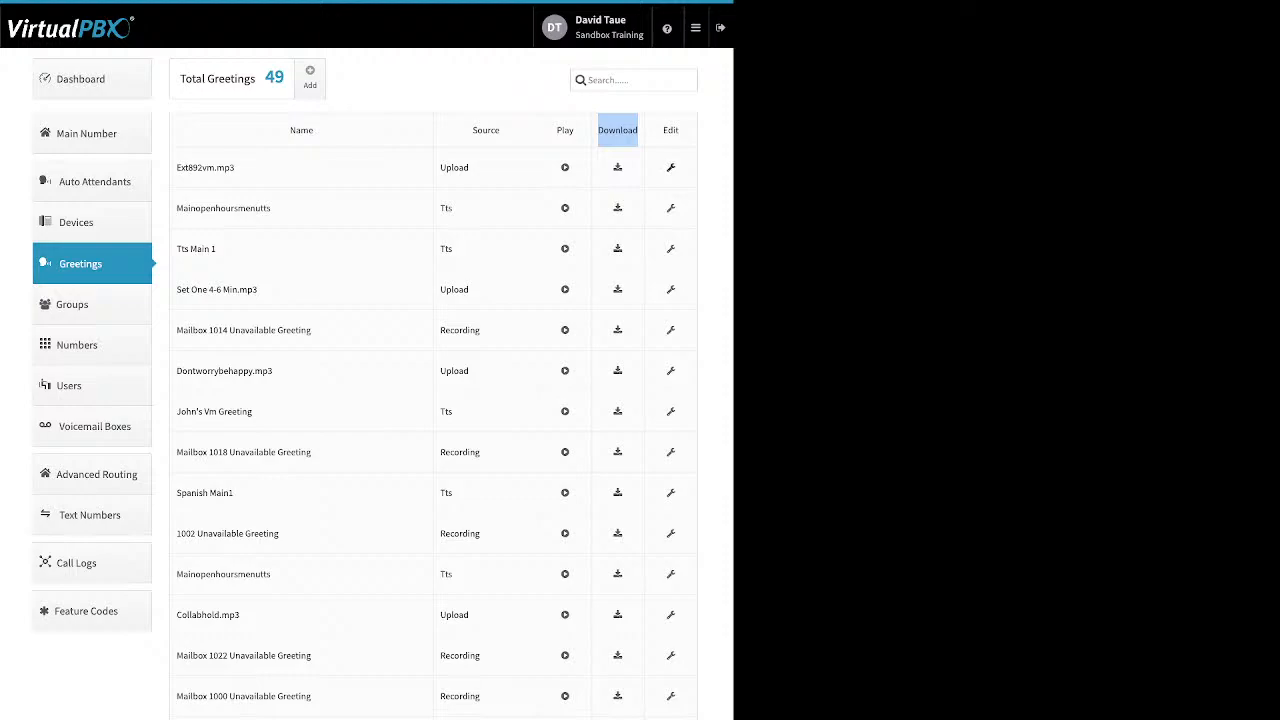
Step: Open the ext892vm.mp3 greeting for editing, save it, and go to the Groups page
left_click(671, 168)
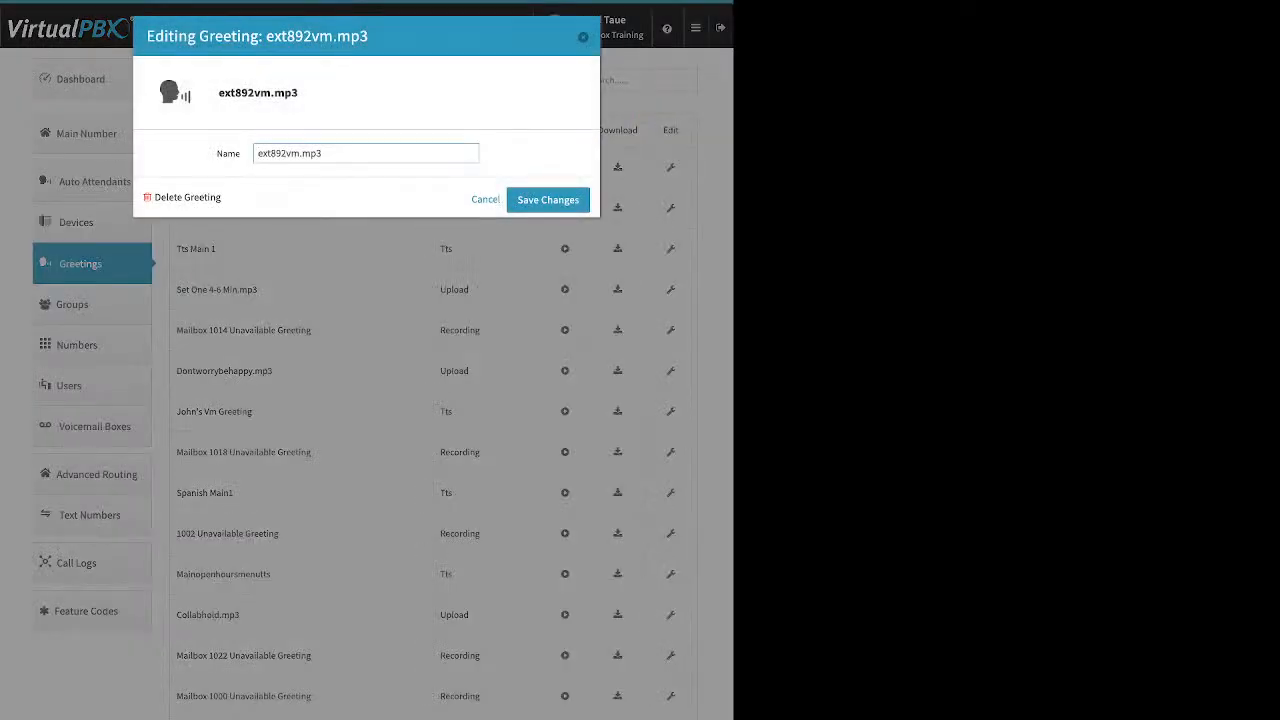
left_click_drag(174, 197, 221, 198)
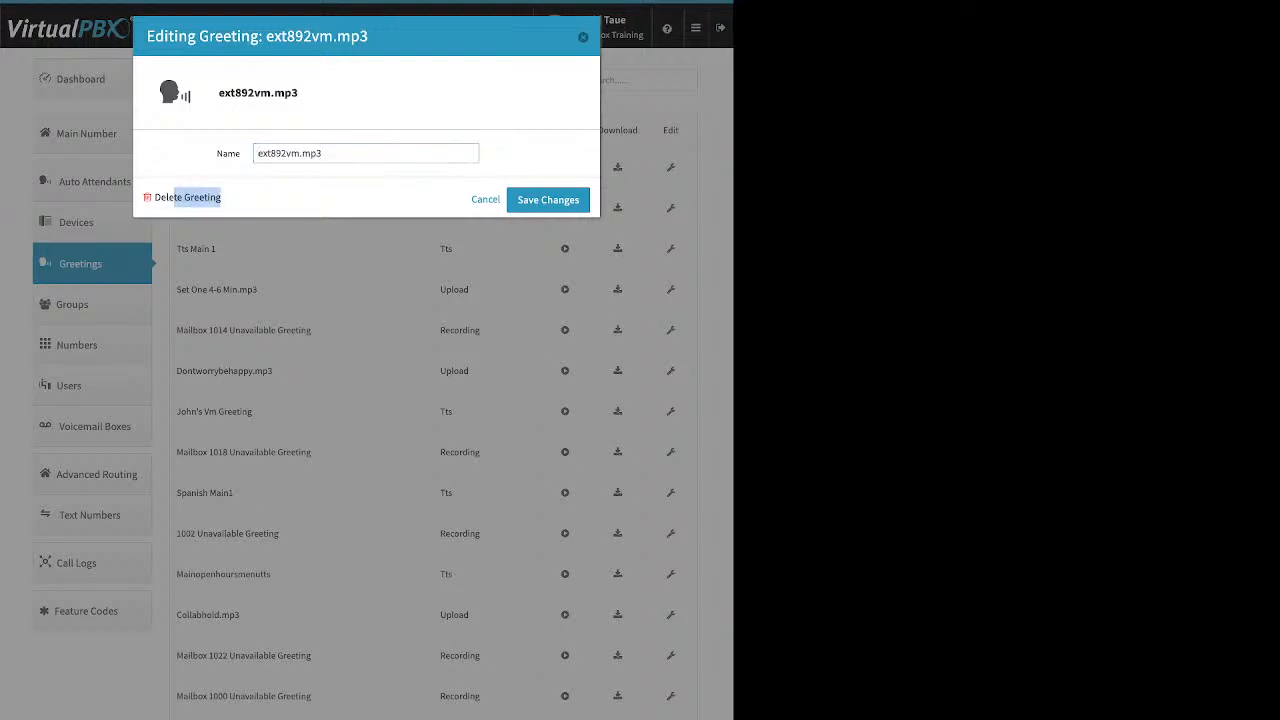
left_click(558, 204)
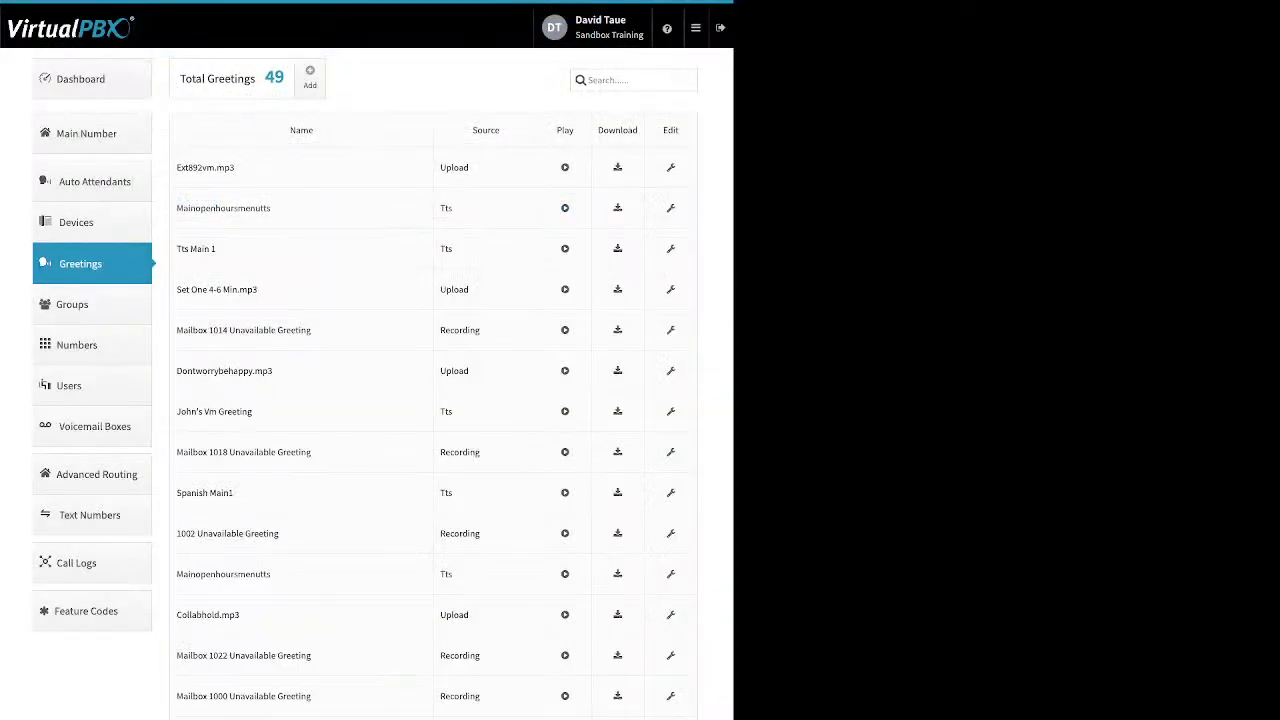
left_click(90, 304)
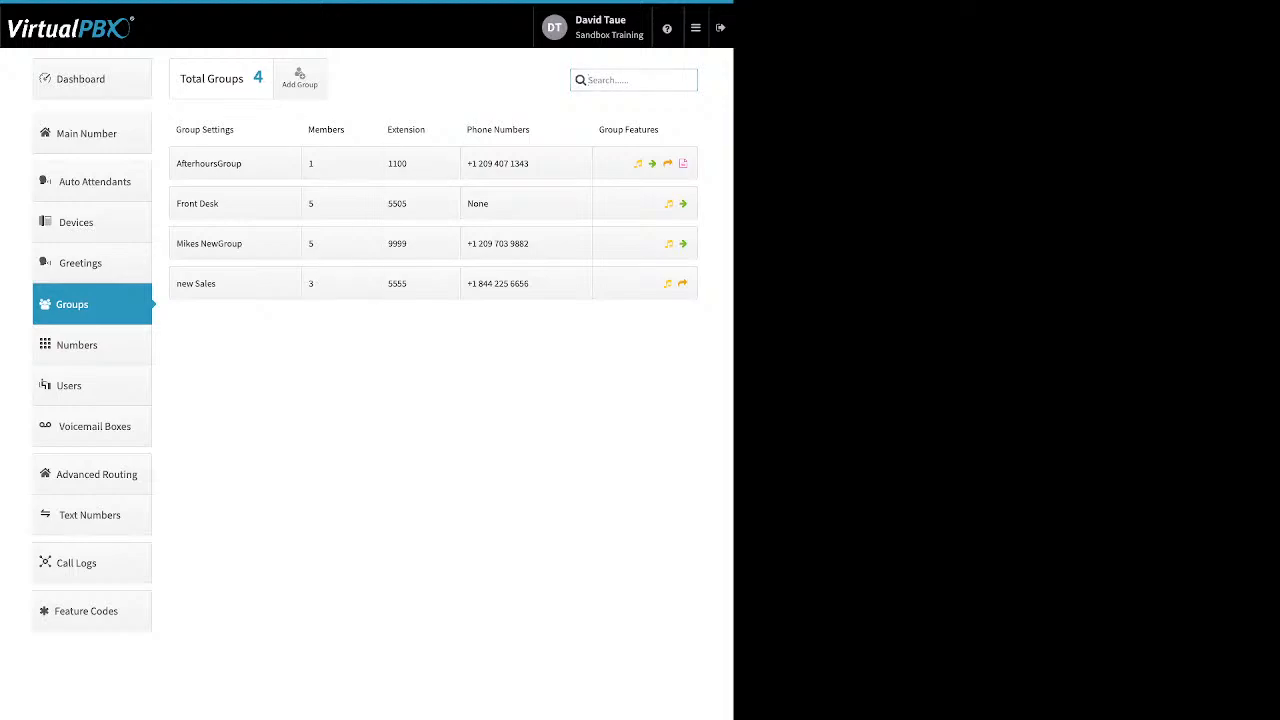
Step: Open the new group form, review its name and extension fields, and drag users toward the Selected Users list
left_click(299, 78)
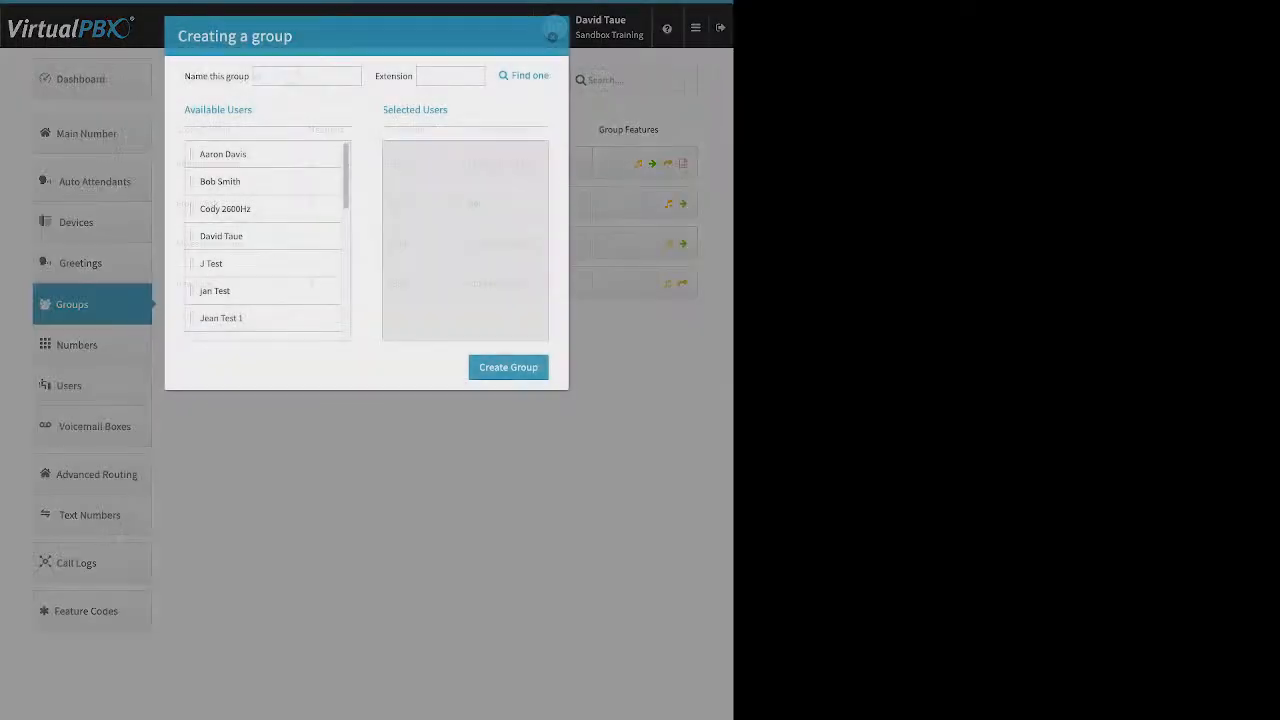
left_click_drag(185, 76, 244, 76)
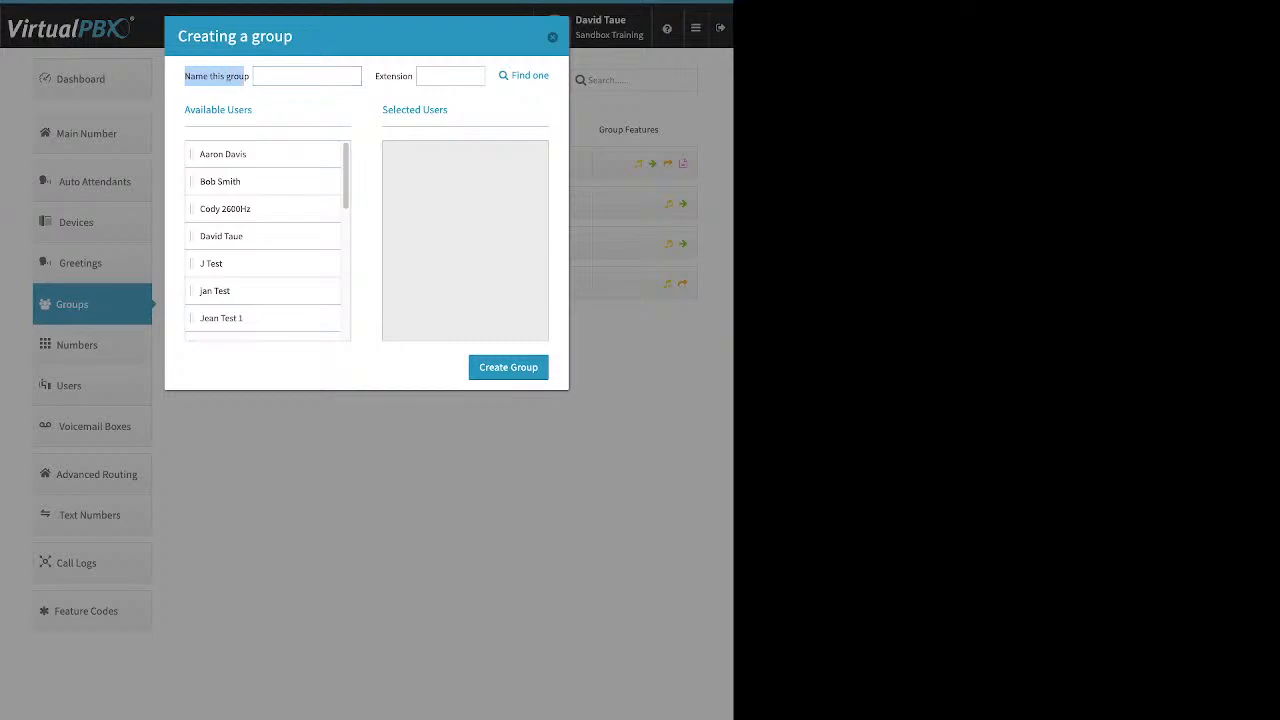
left_click_drag(375, 76, 408, 76)
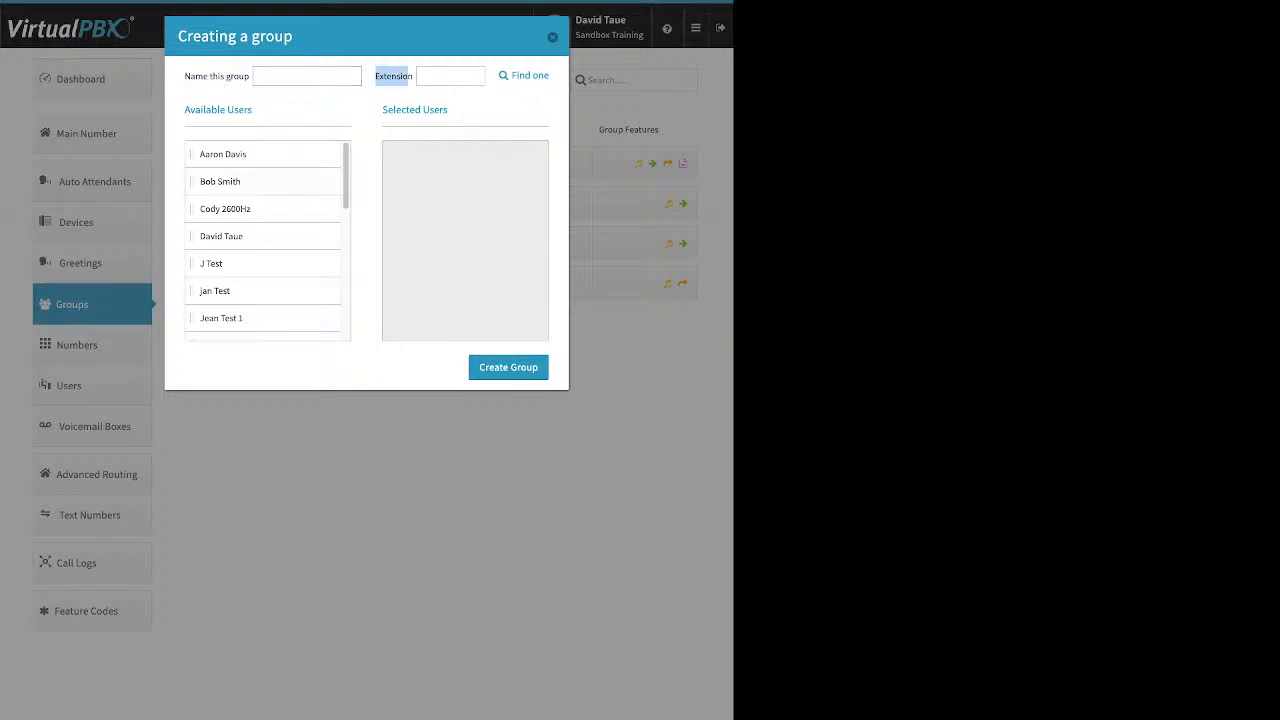
left_click_drag(225, 154, 418, 164)
left_click_drag(225, 154, 420, 208)
left_click_drag(221, 208, 420, 236)
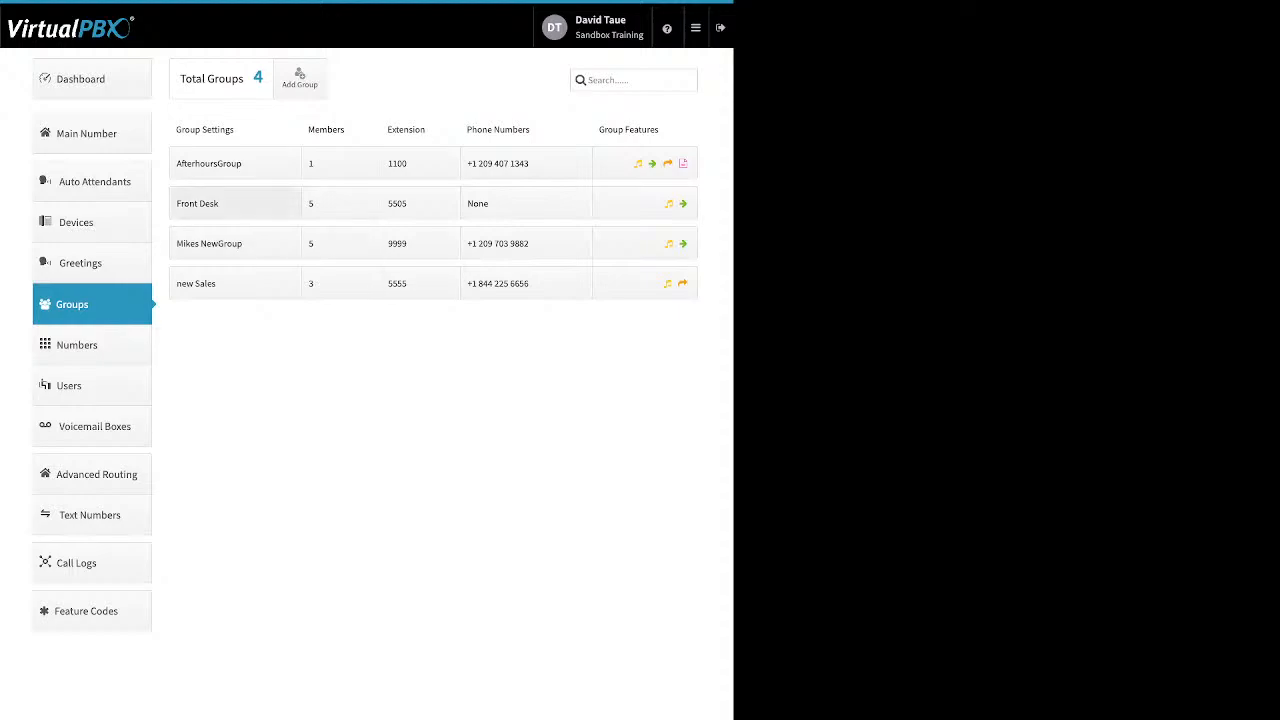
Step: Open the Front Desk group's settings and adjust its group call attempts with the spinner
left_click(234, 203)
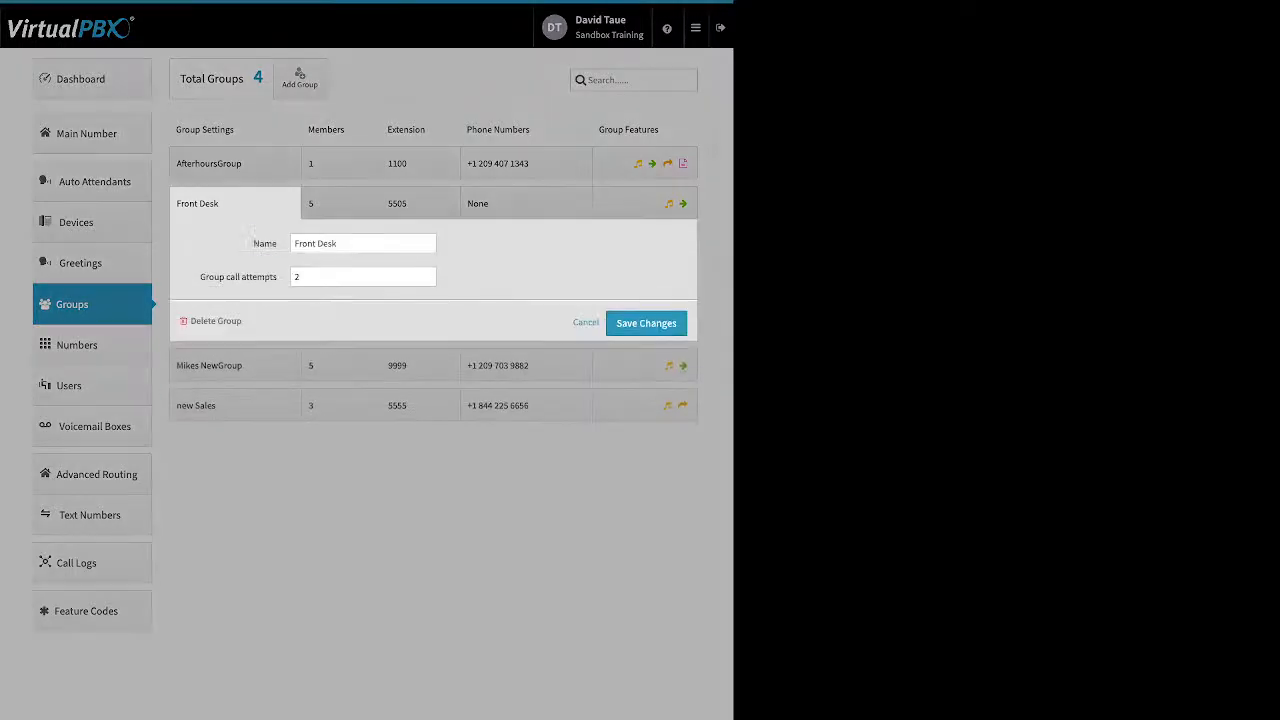
double_click(264, 243)
left_click_drag(200, 277, 270, 277)
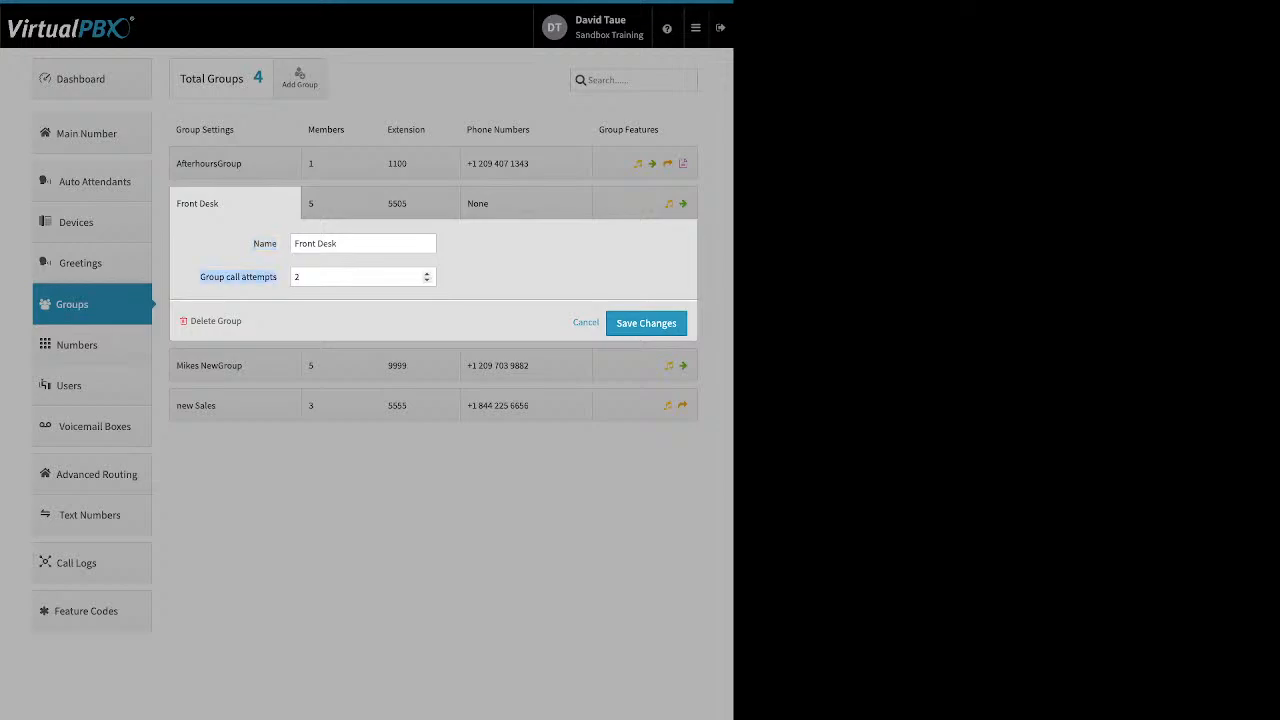
left_click(427, 274)
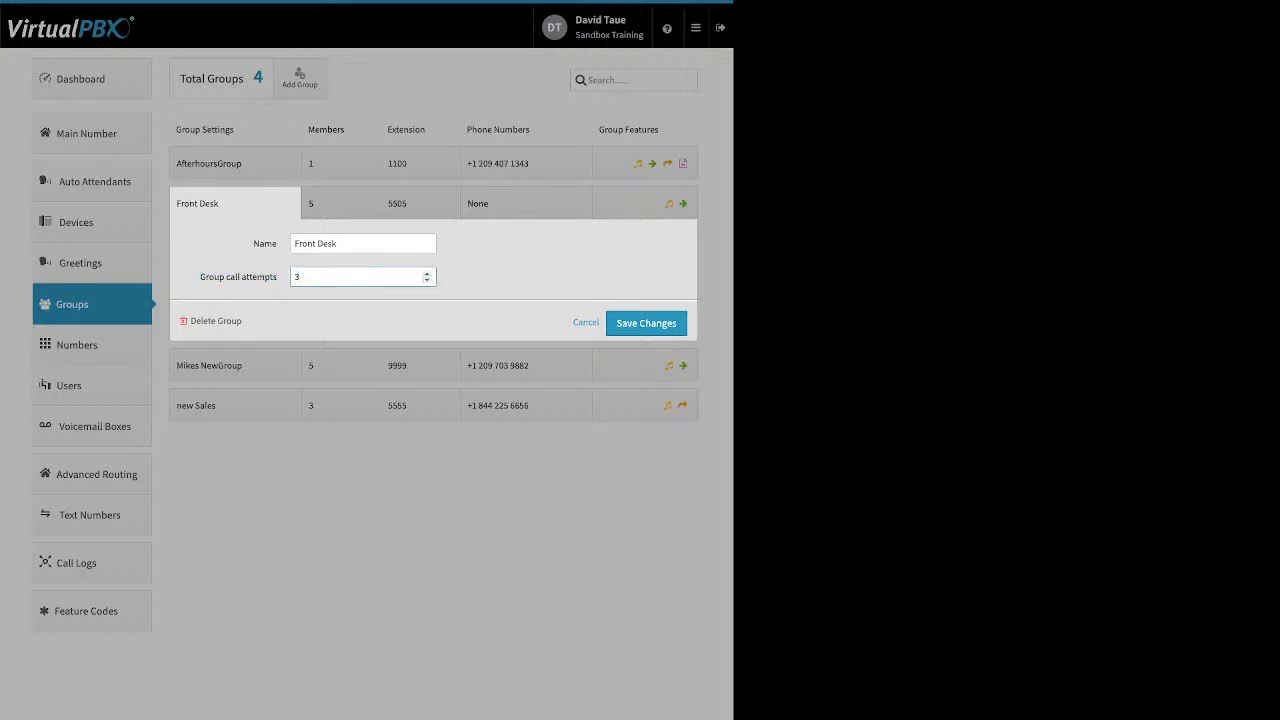
left_click(427, 280)
left_click(427, 273)
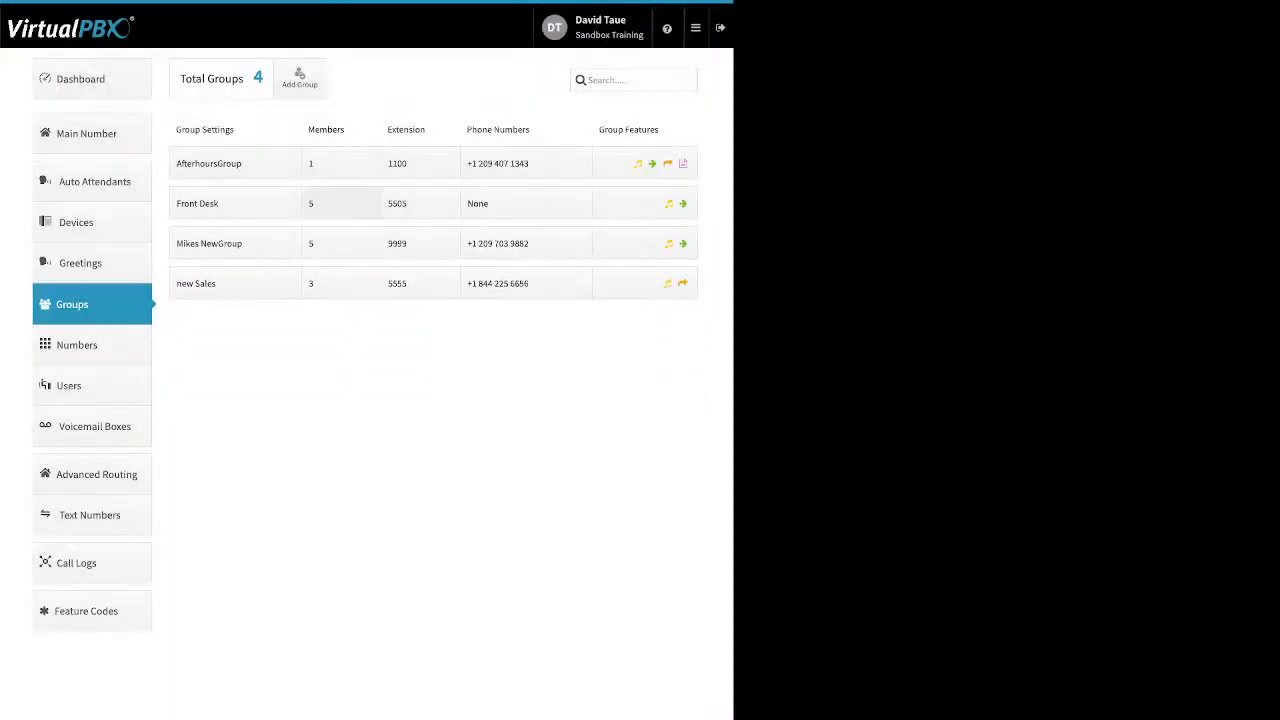
Step: Set all five Front Desk members to ring from 0 to 120 seconds and save changes
left_click(340, 203)
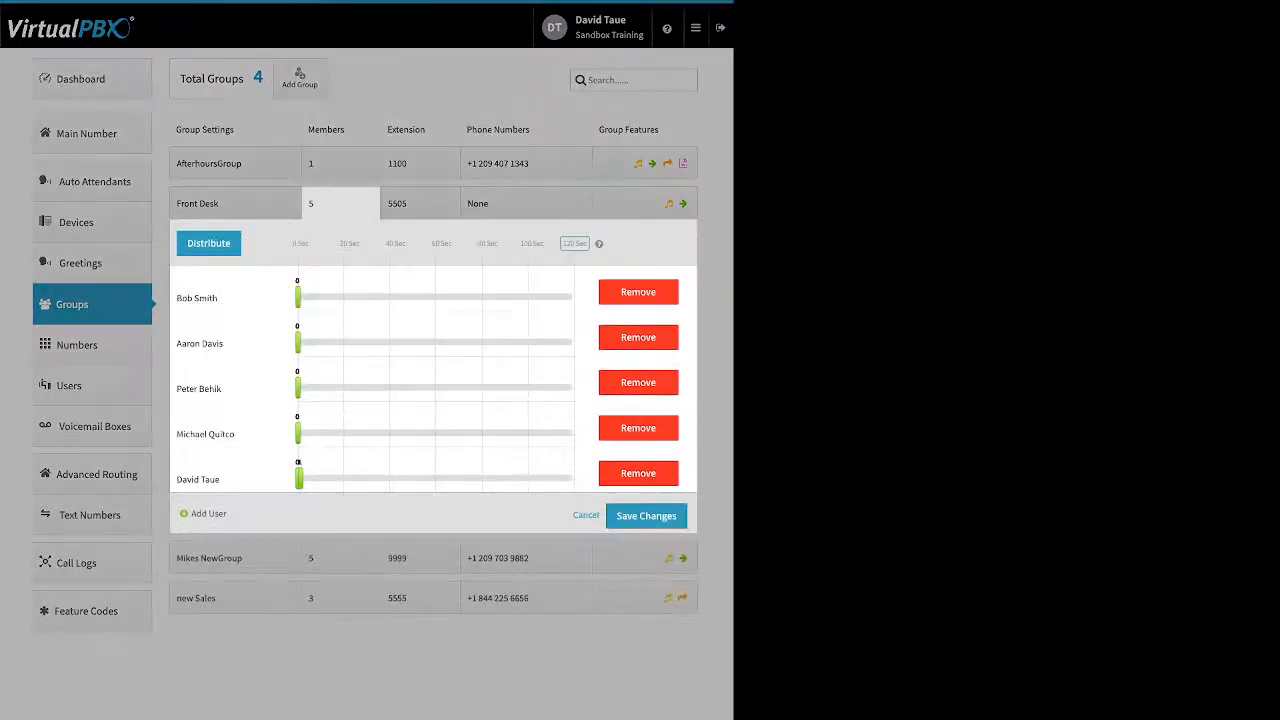
left_click_drag(298, 297, 575, 297)
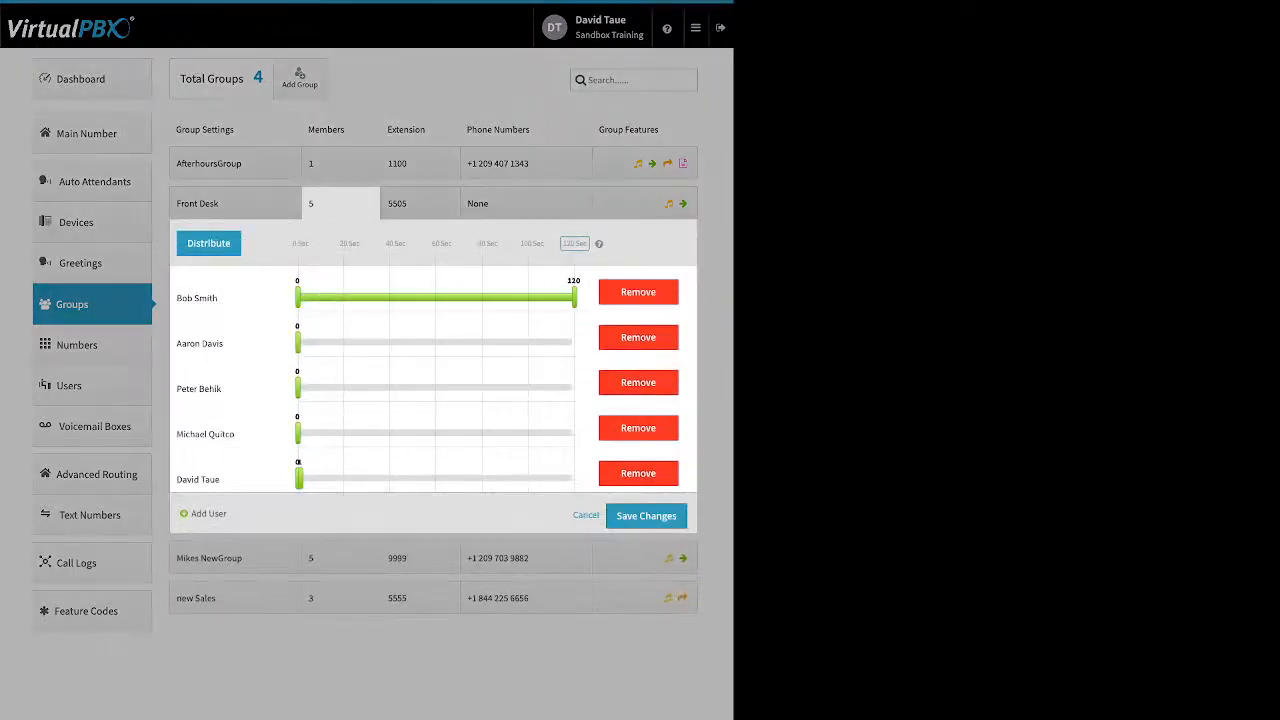
left_click_drag(298, 343, 575, 343)
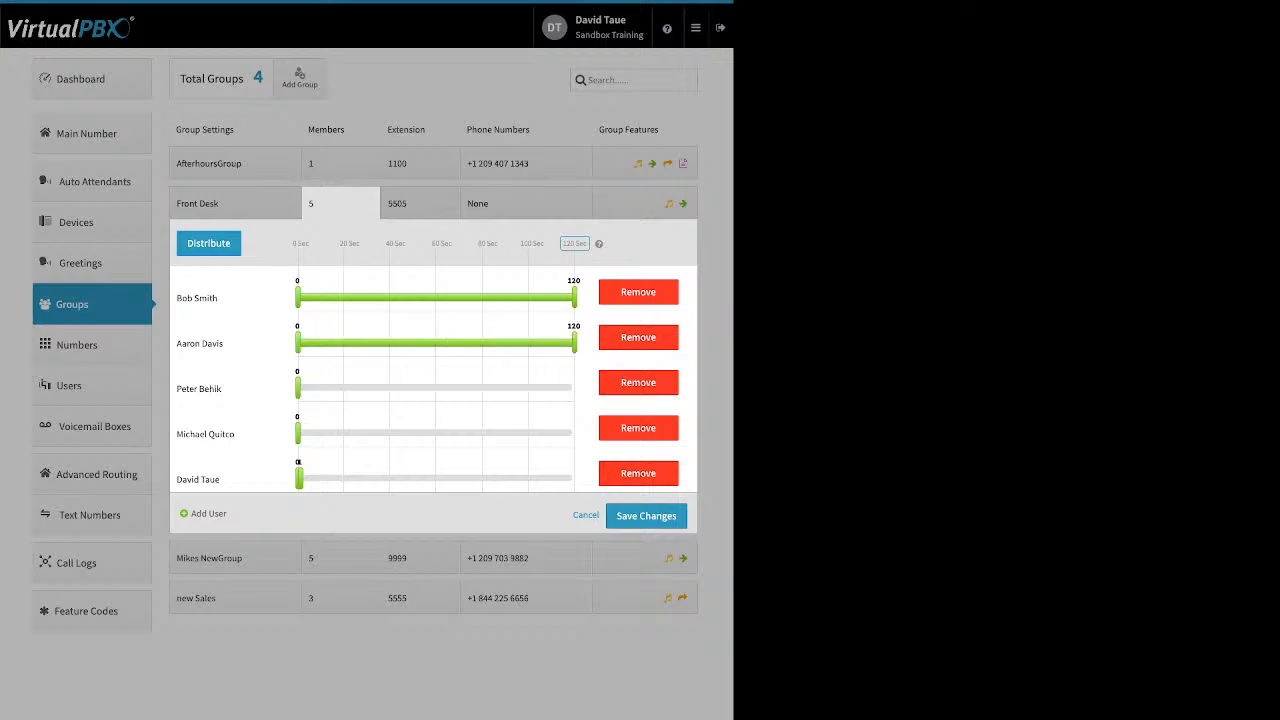
left_click_drag(298, 388, 575, 388)
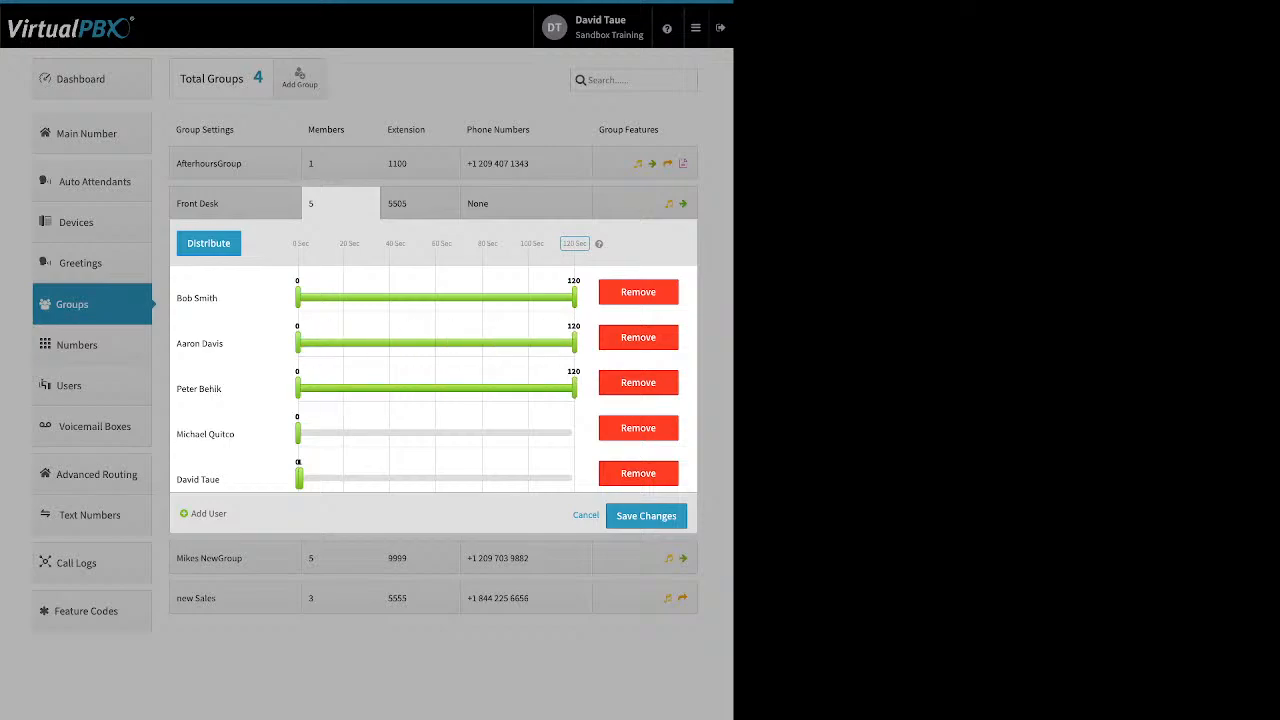
left_click_drag(298, 433, 575, 433)
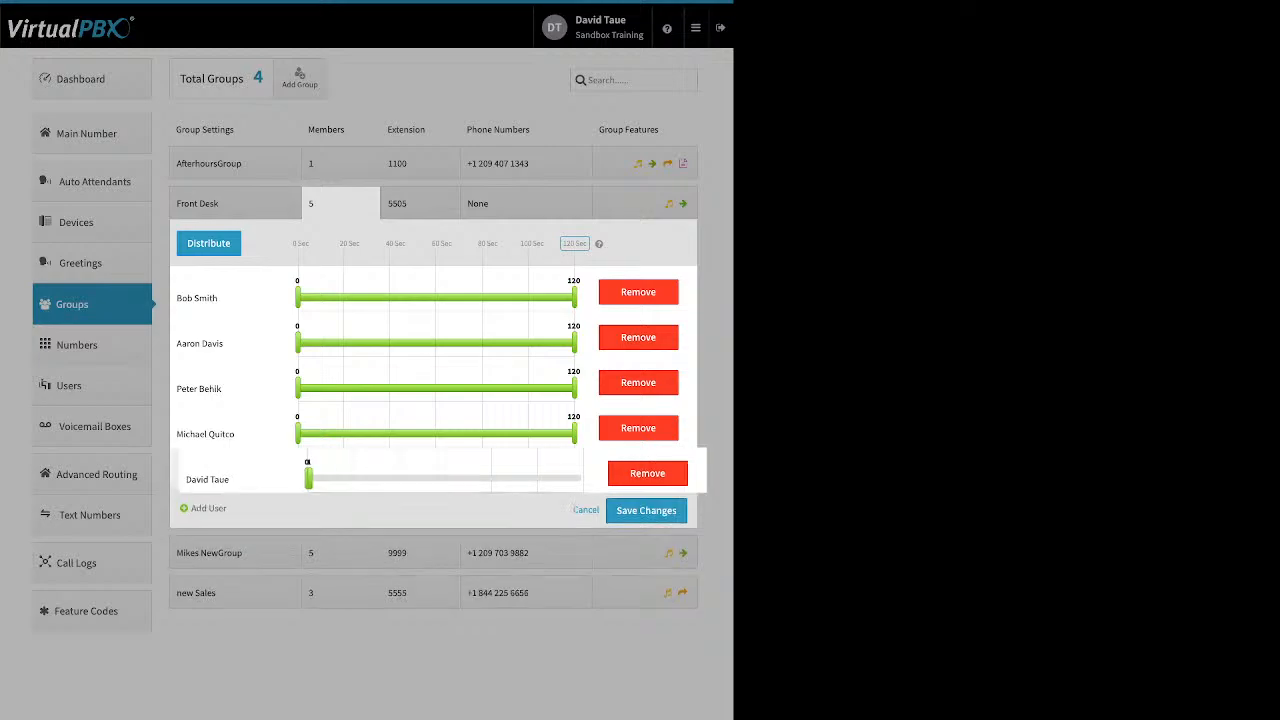
left_click_drag(298, 478, 575, 478)
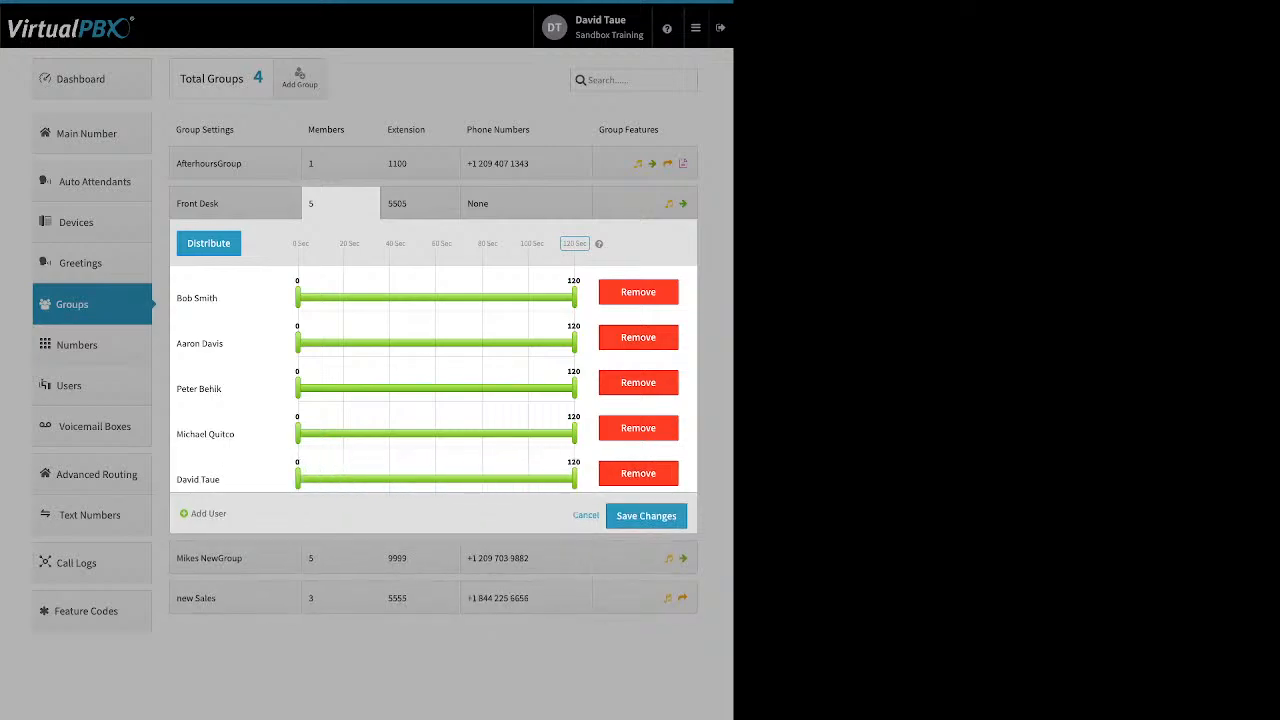
left_click(646, 516)
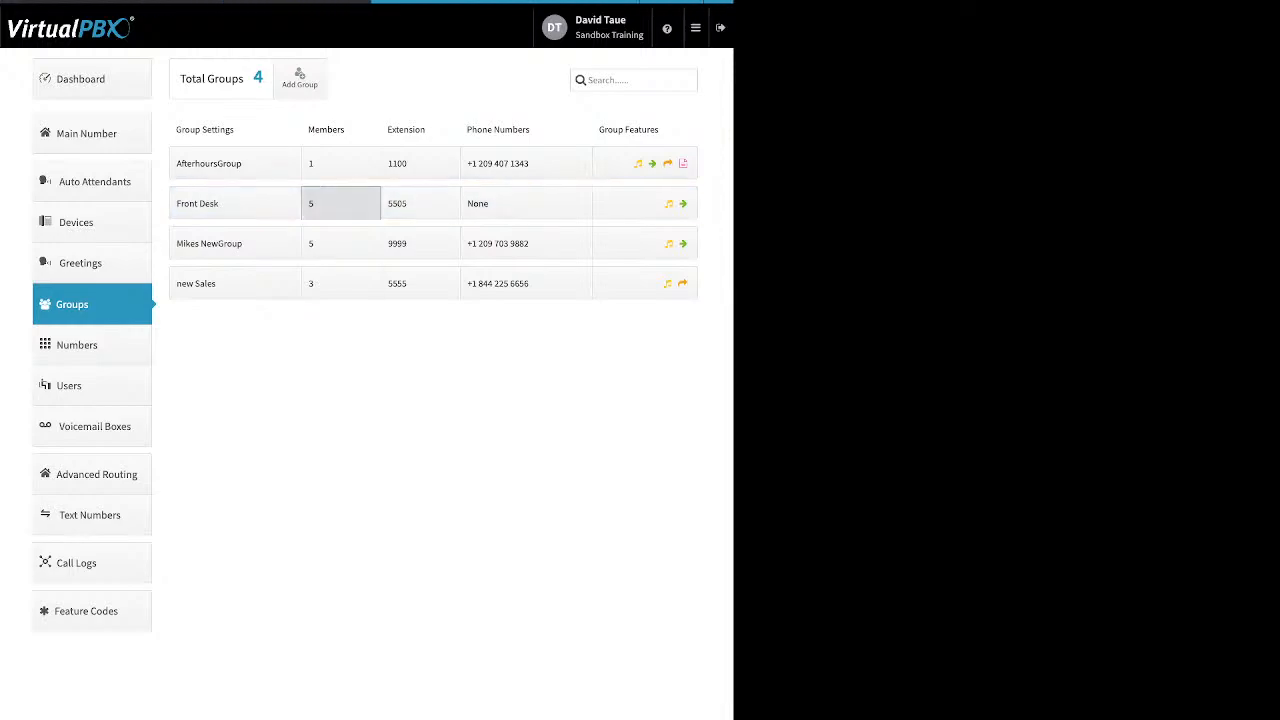
Step: Reopen the Front Desk members' ring timing, keep the 120 Sec range, and distribute ring times across members
left_click(340, 203)
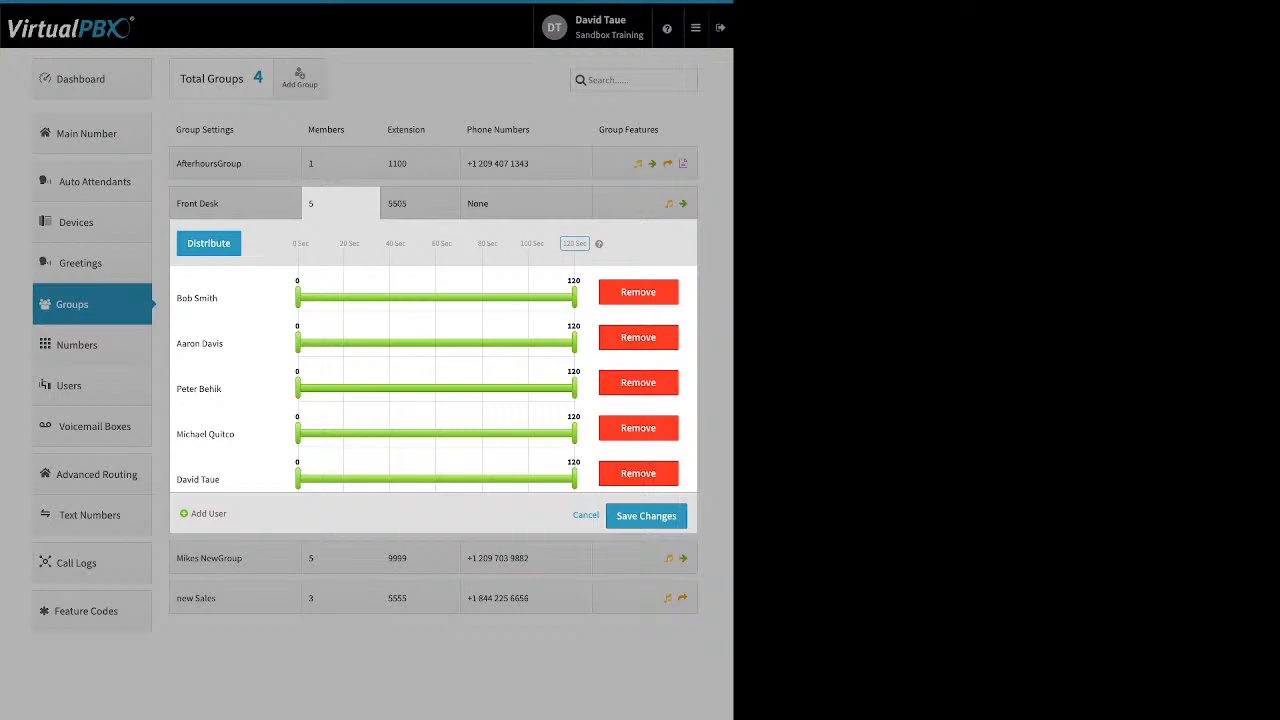
left_click_drag(589, 244, 520, 244)
left_click(575, 244)
left_click(209, 243)
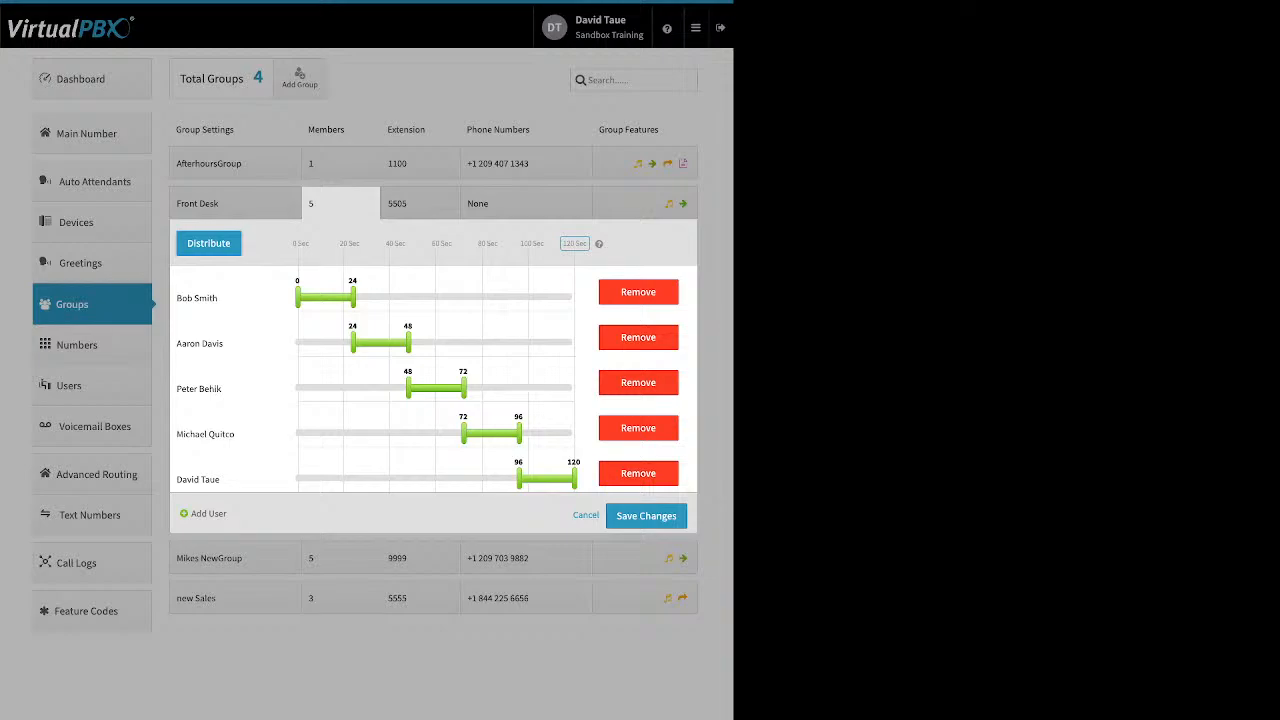
left_click_drag(408, 388, 339, 388)
left_click_drag(352, 343, 318, 343)
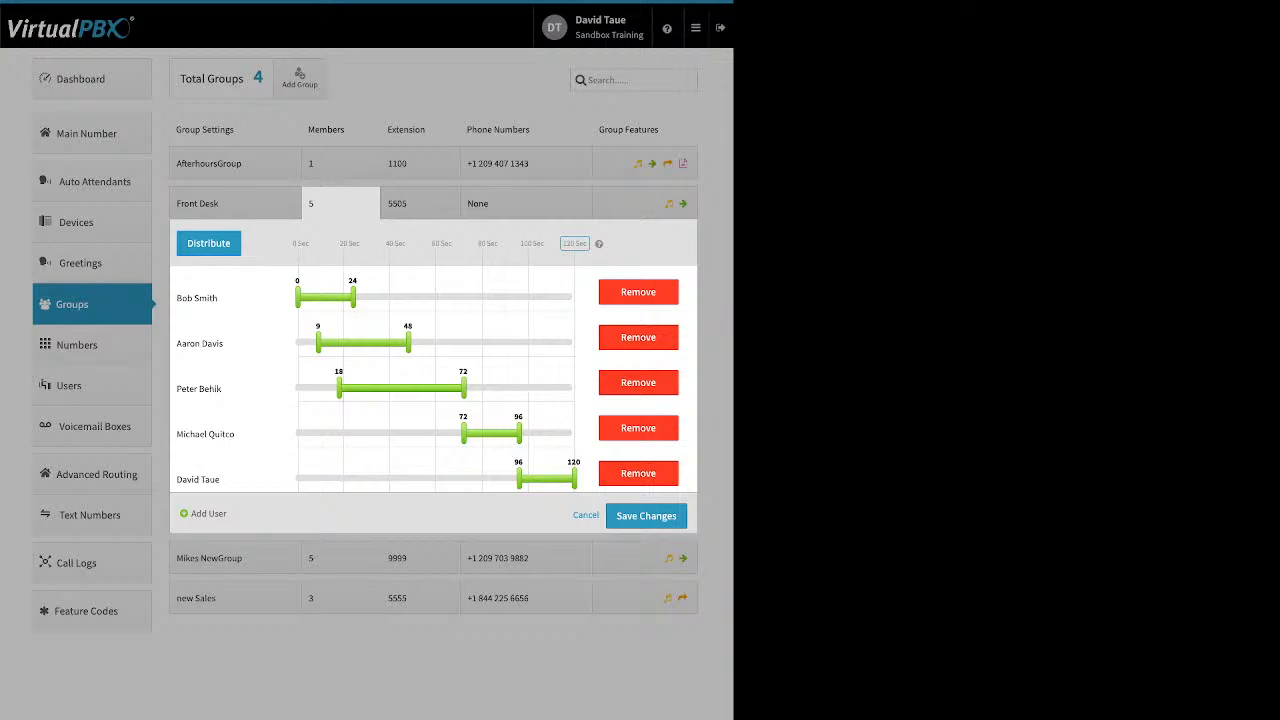
left_click_drag(240, 298, 293, 485)
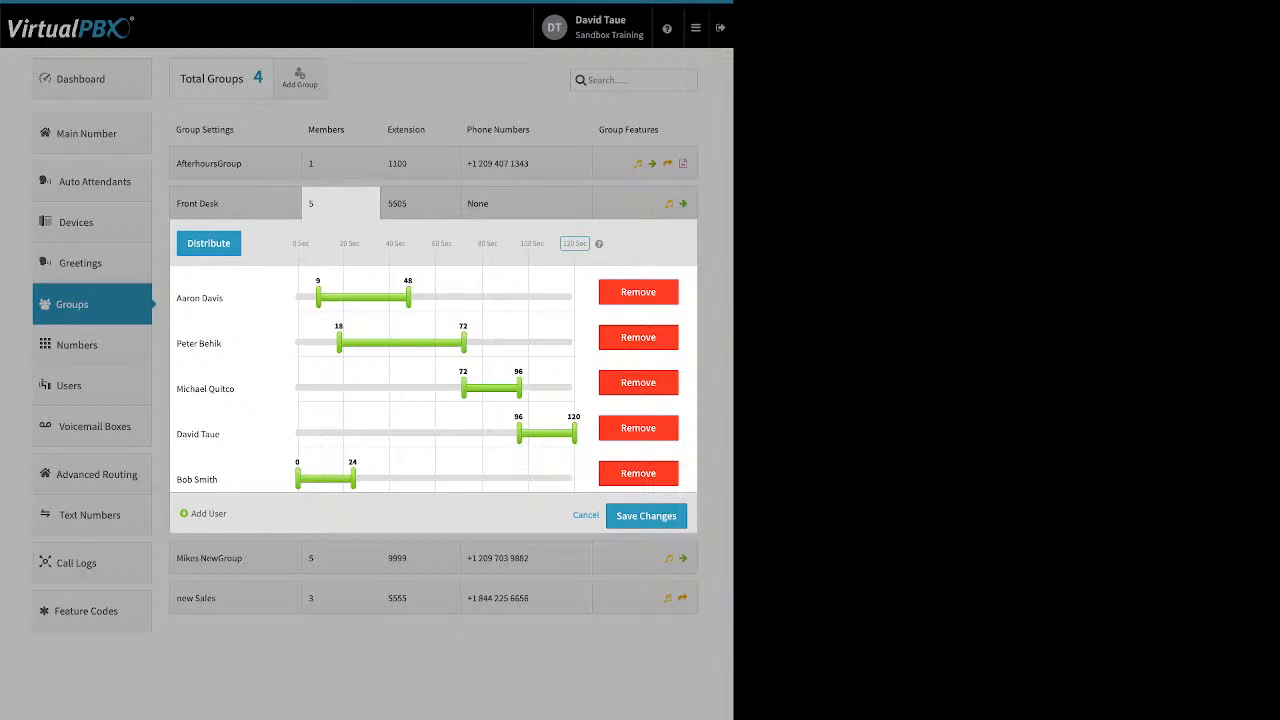
left_click_drag(240, 388, 240, 298)
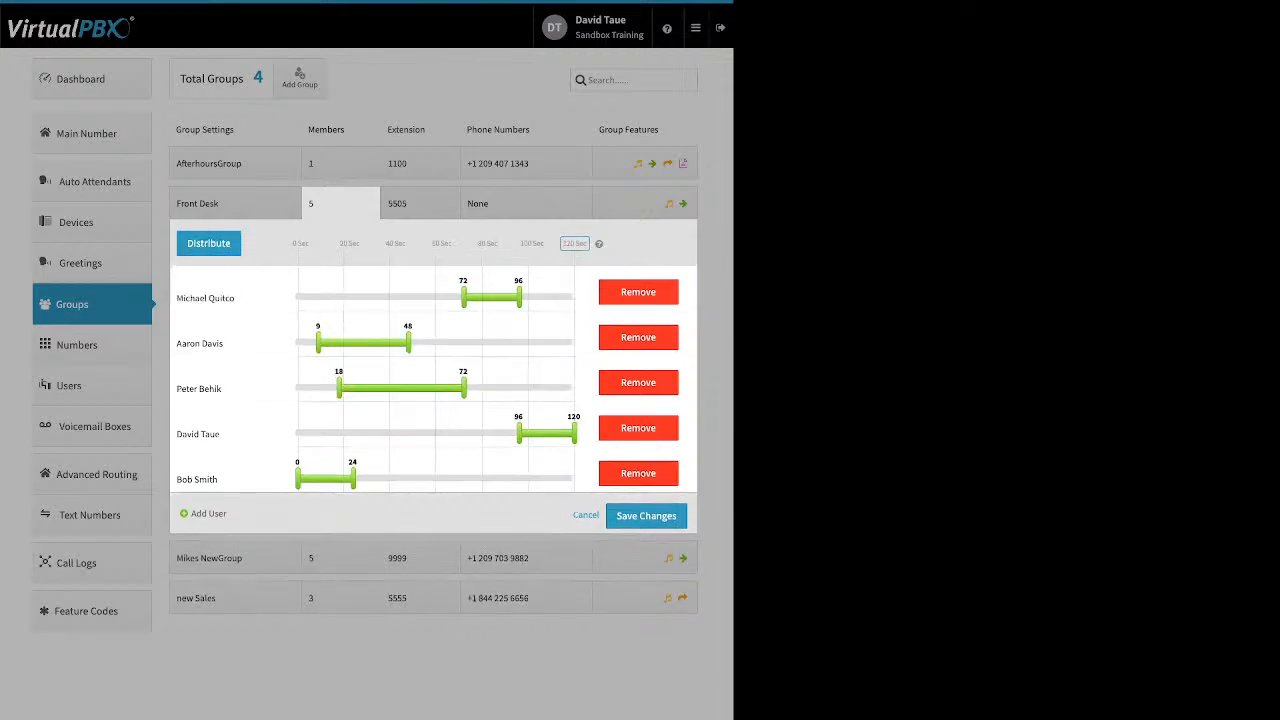
left_click(209, 243)
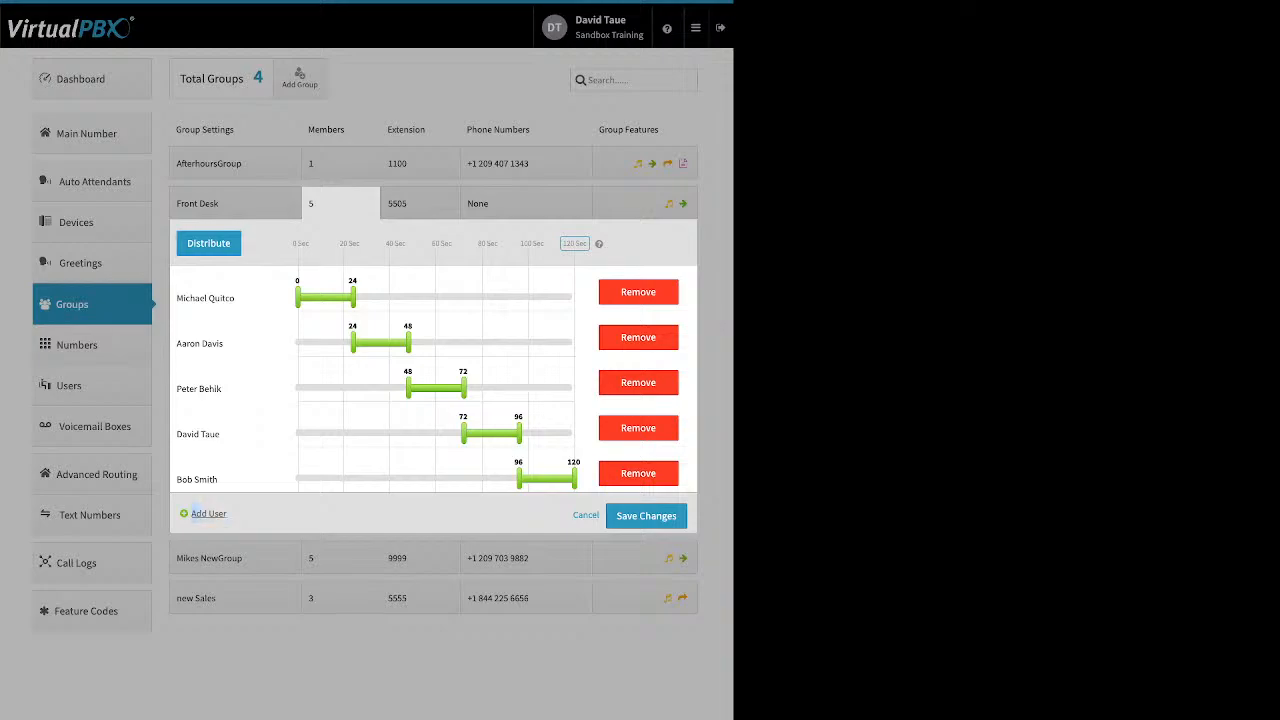
Step: Add Jean Test 1 as a member of the Front Desk group
left_click_drag(193, 514, 225, 514)
left_click(209, 513)
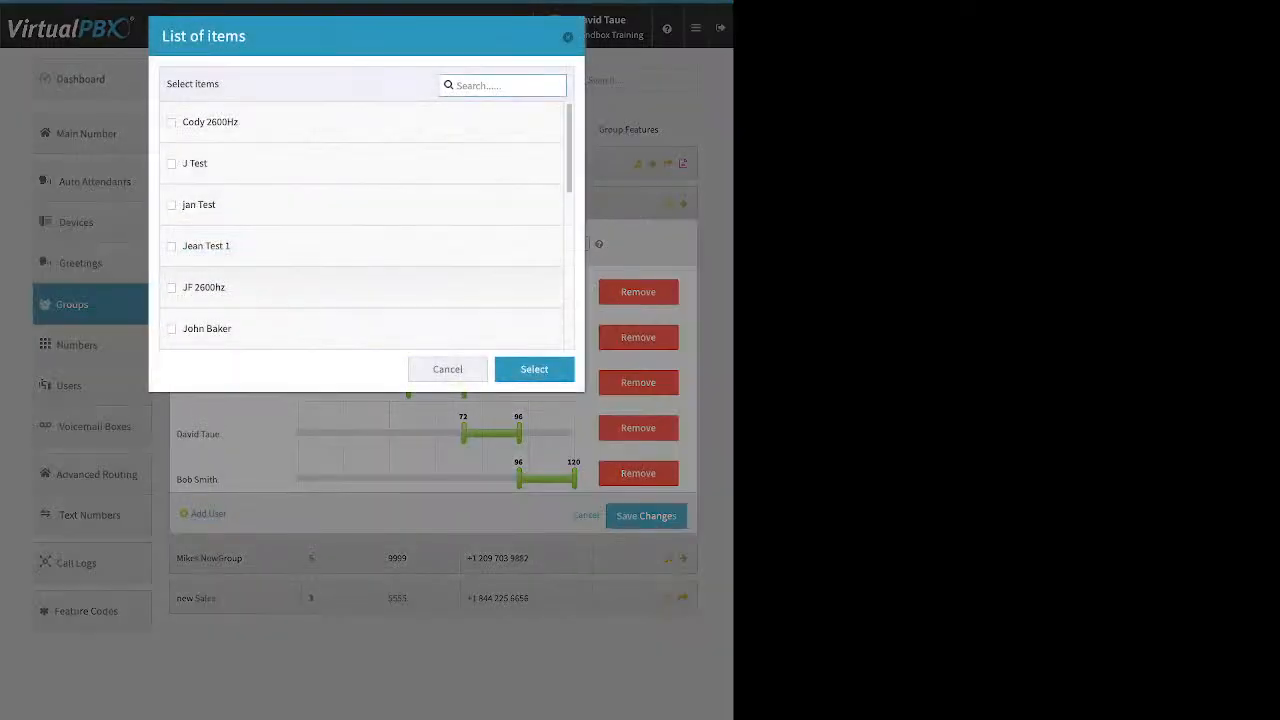
left_click(171, 246)
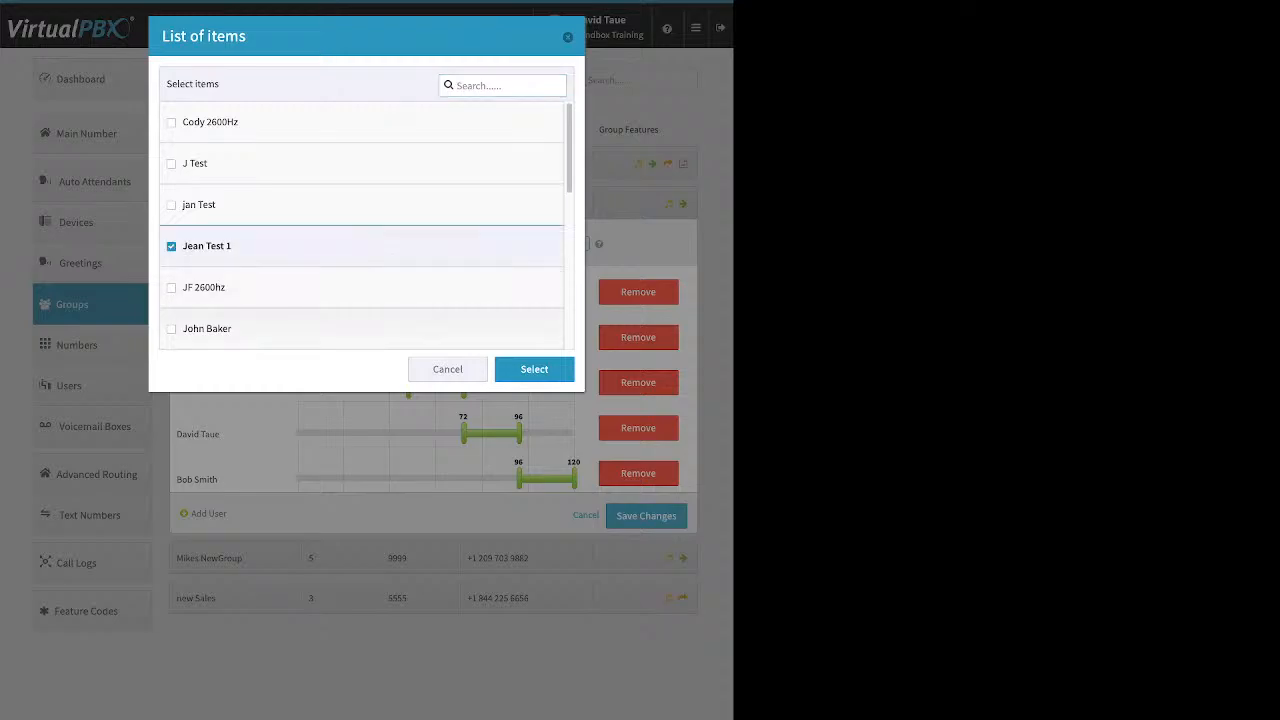
left_click(534, 369)
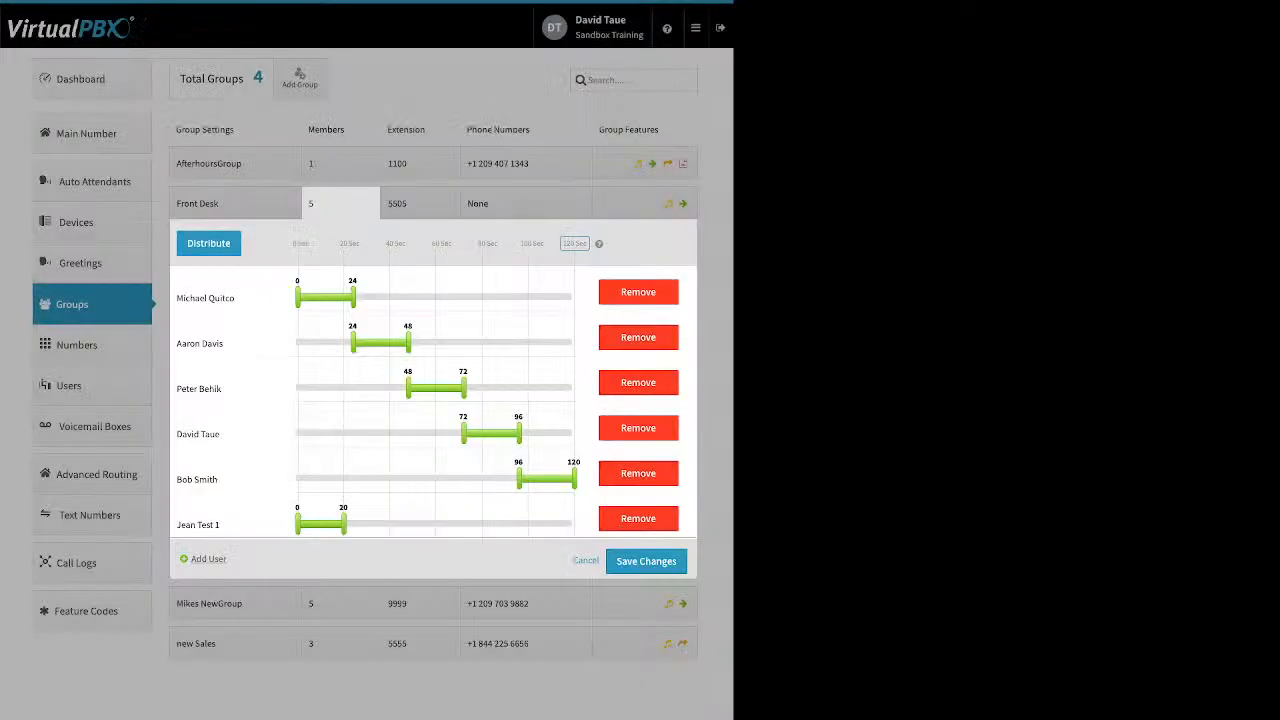
Step: Distribute ring times, move Jean Test 1 above Bob Smith, and distribute ring times again
left_click(209, 243)
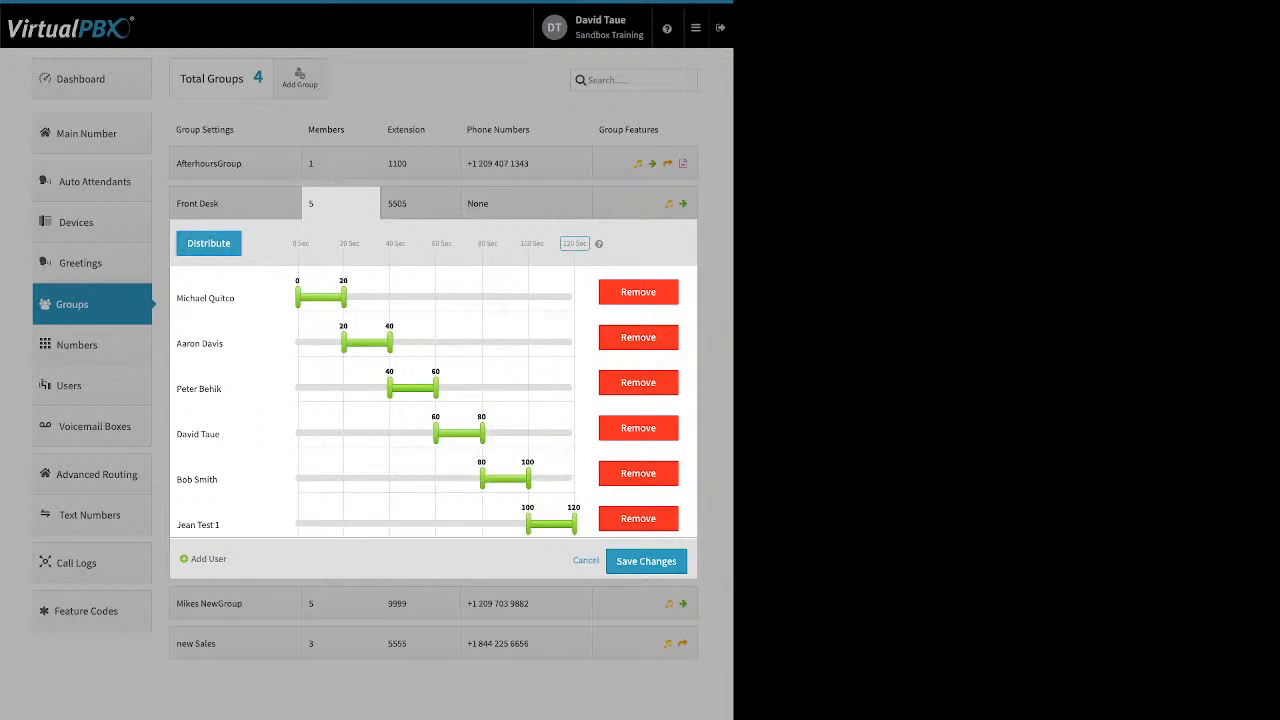
left_click_drag(200, 524, 218, 458)
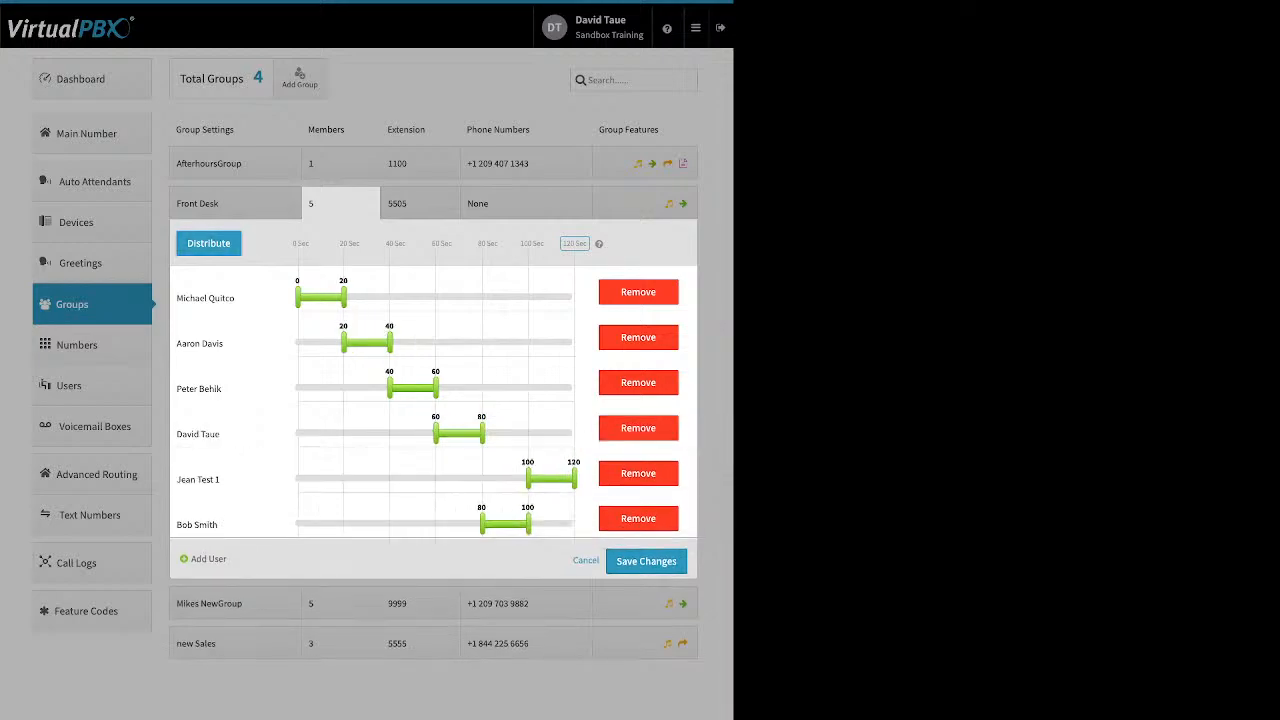
left_click(209, 243)
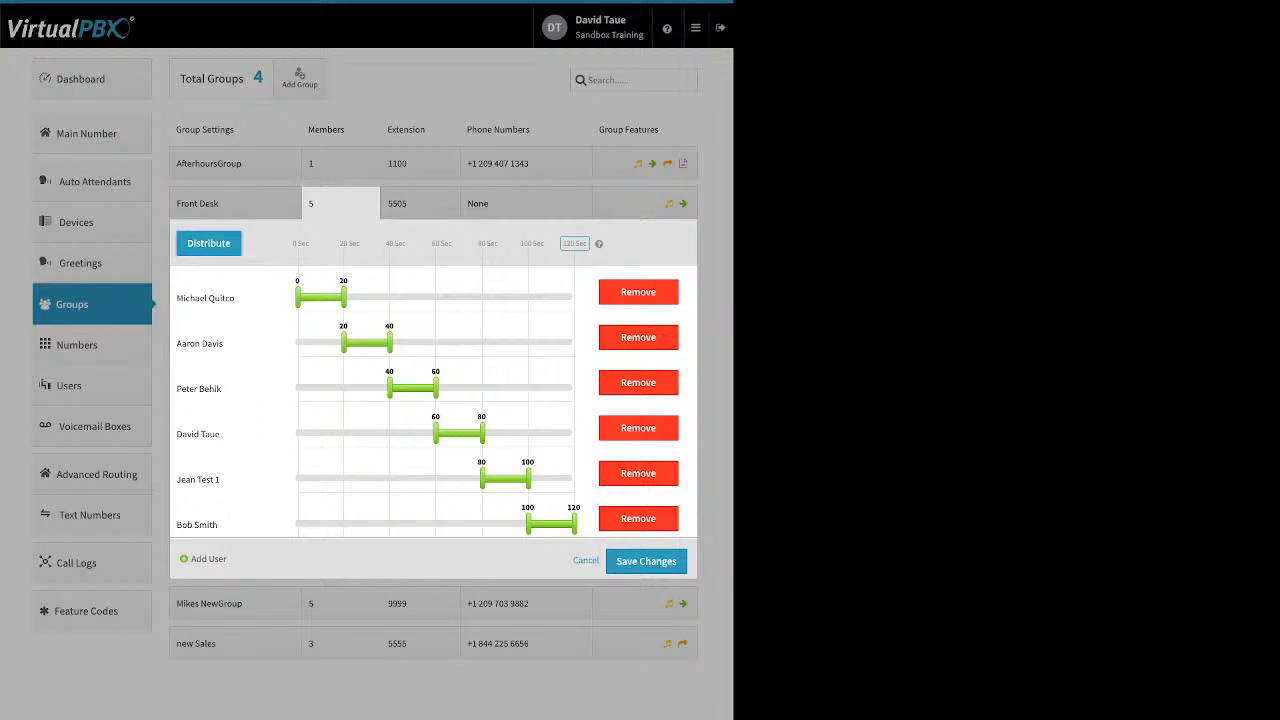
Step: Remove Jean Test 1 from the Front Desk group and redistribute the ring times
left_click(638, 473)
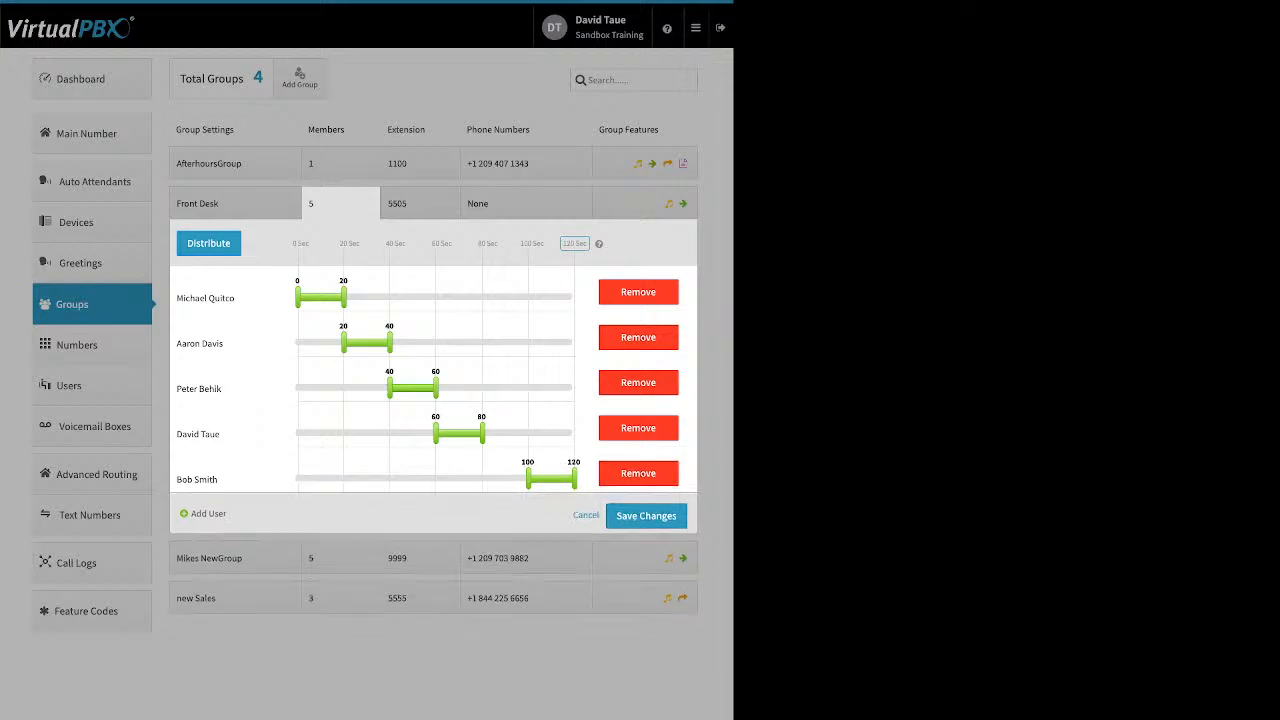
left_click(209, 243)
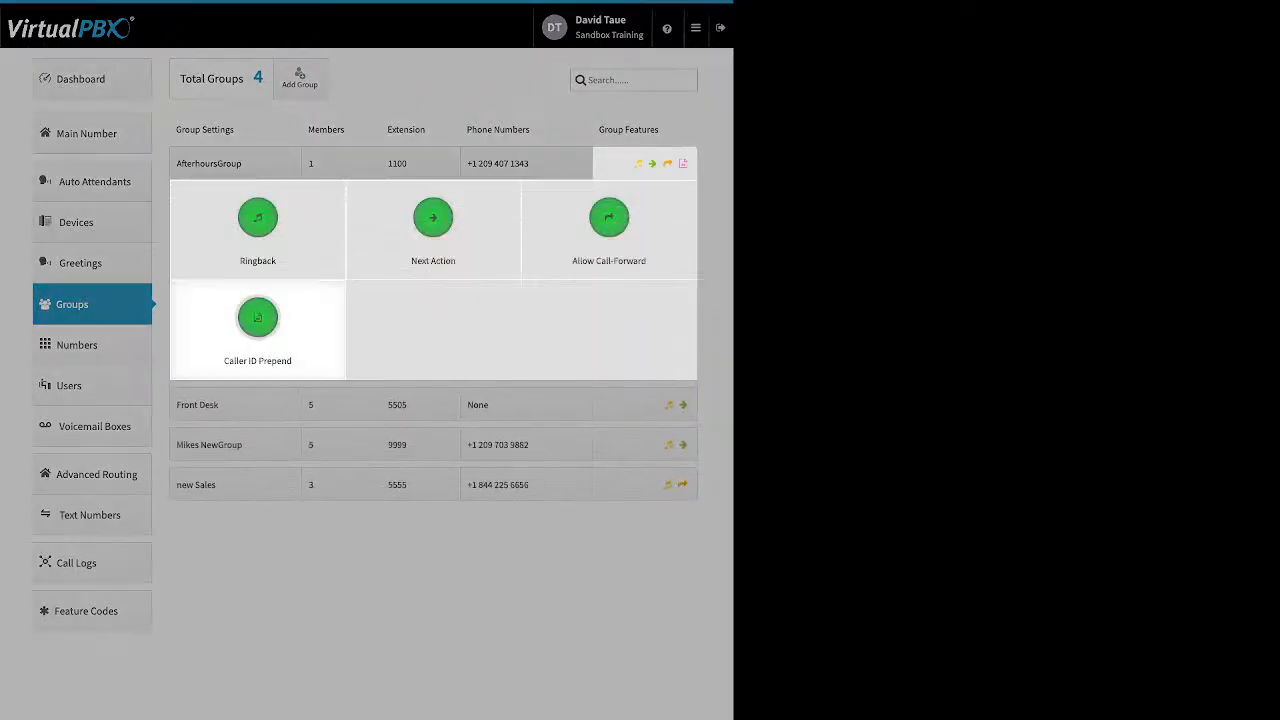
Step: Open the AfterhoursGroup's Ringback settings, reveal the ringback media upload option, and cancel
left_click(258, 220)
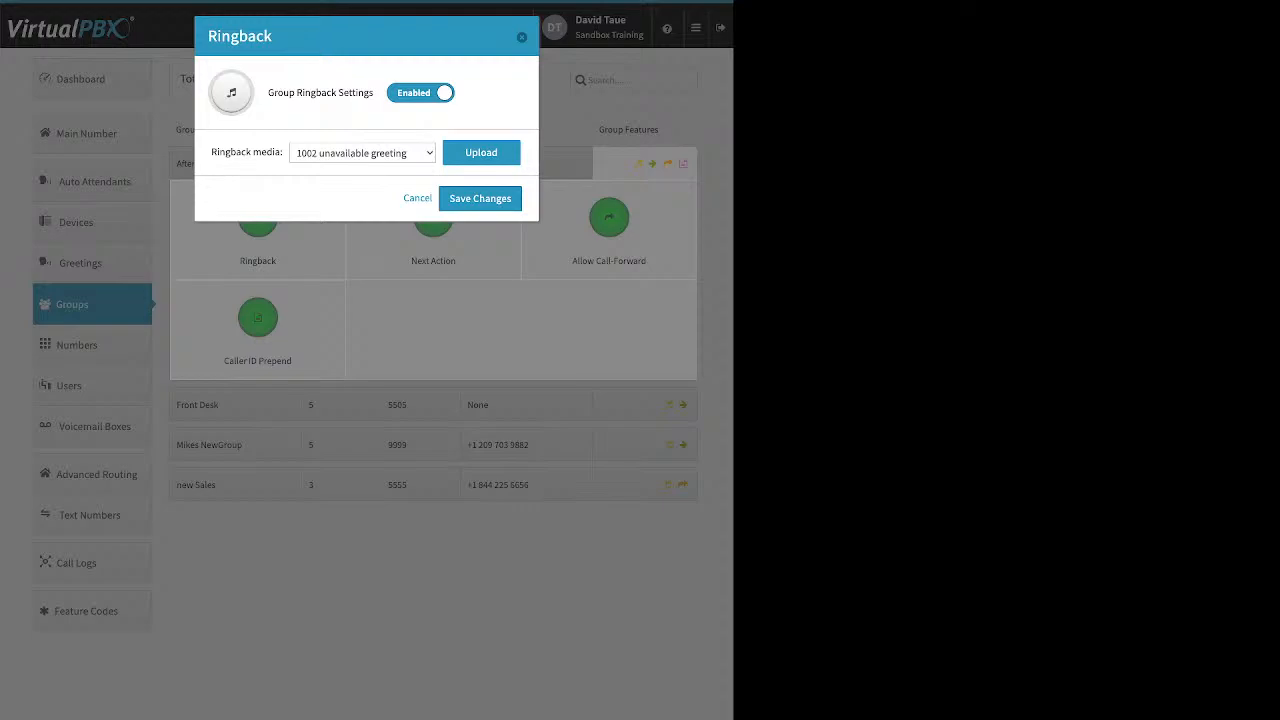
left_click_drag(268, 93, 375, 93)
left_click(375, 95)
left_click(481, 153)
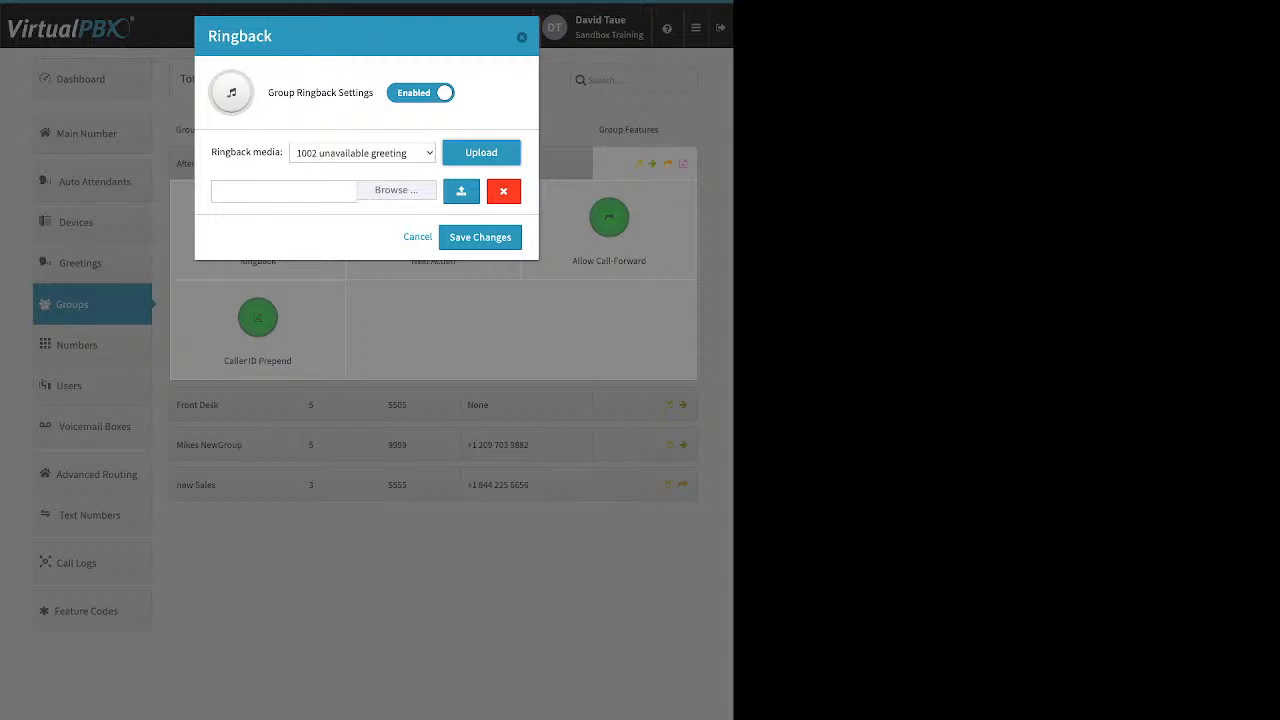
left_click(417, 237)
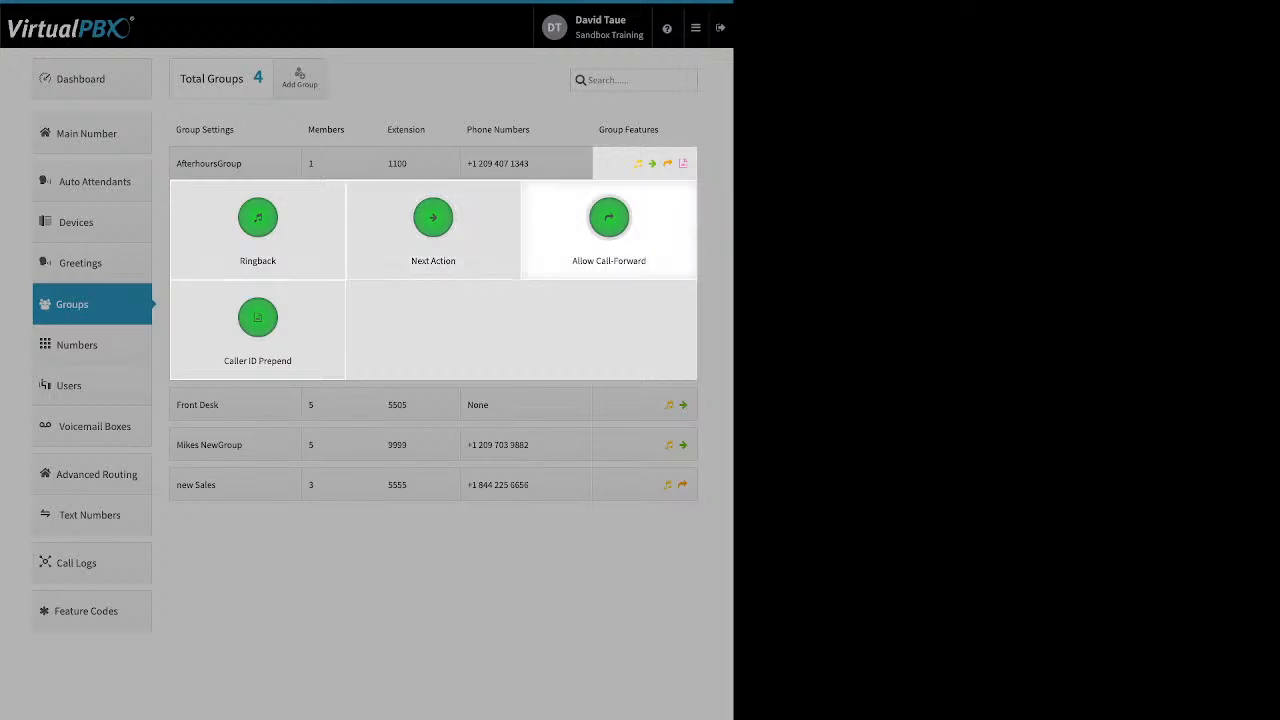
left_click(413, 262)
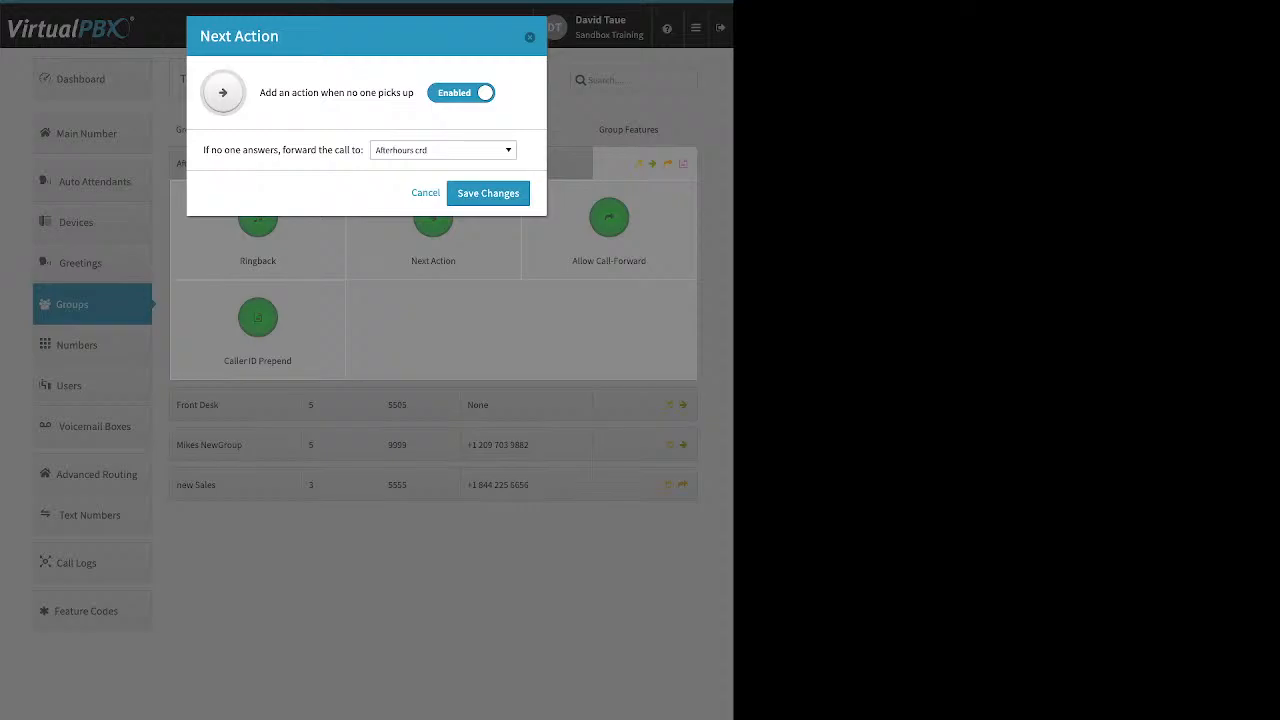
left_click_drag(203, 150, 358, 150)
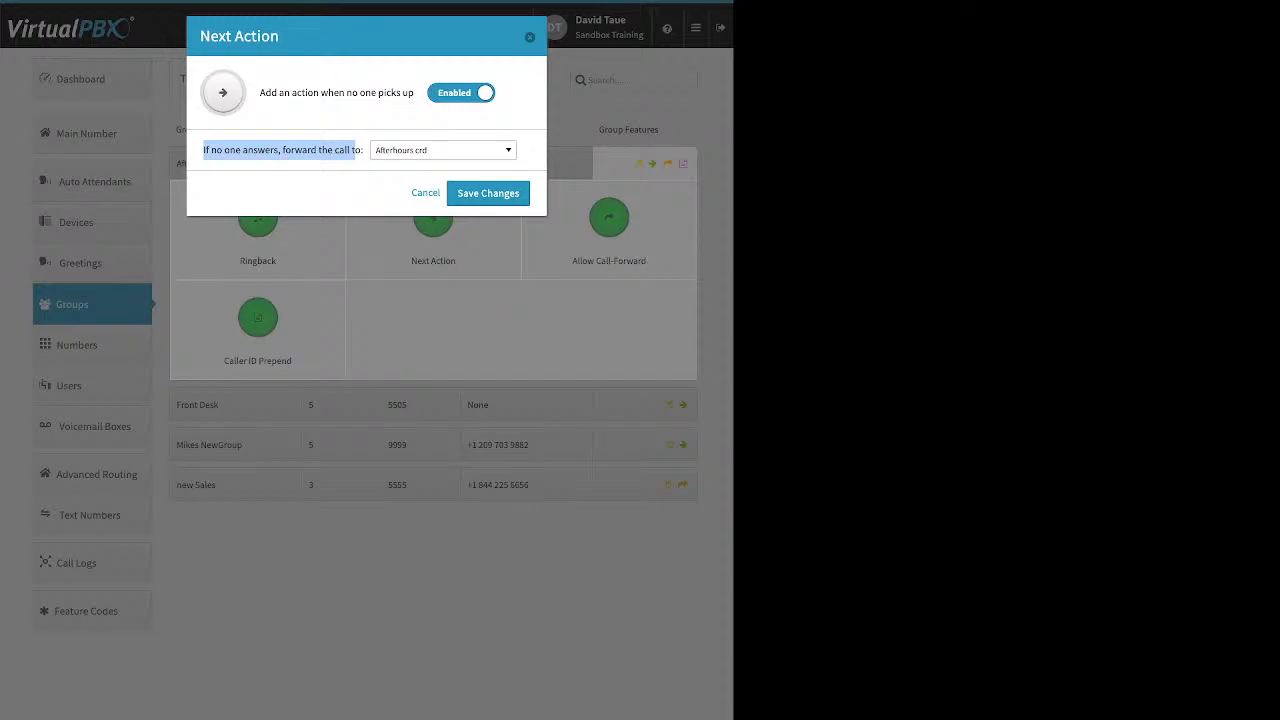
left_click(443, 150)
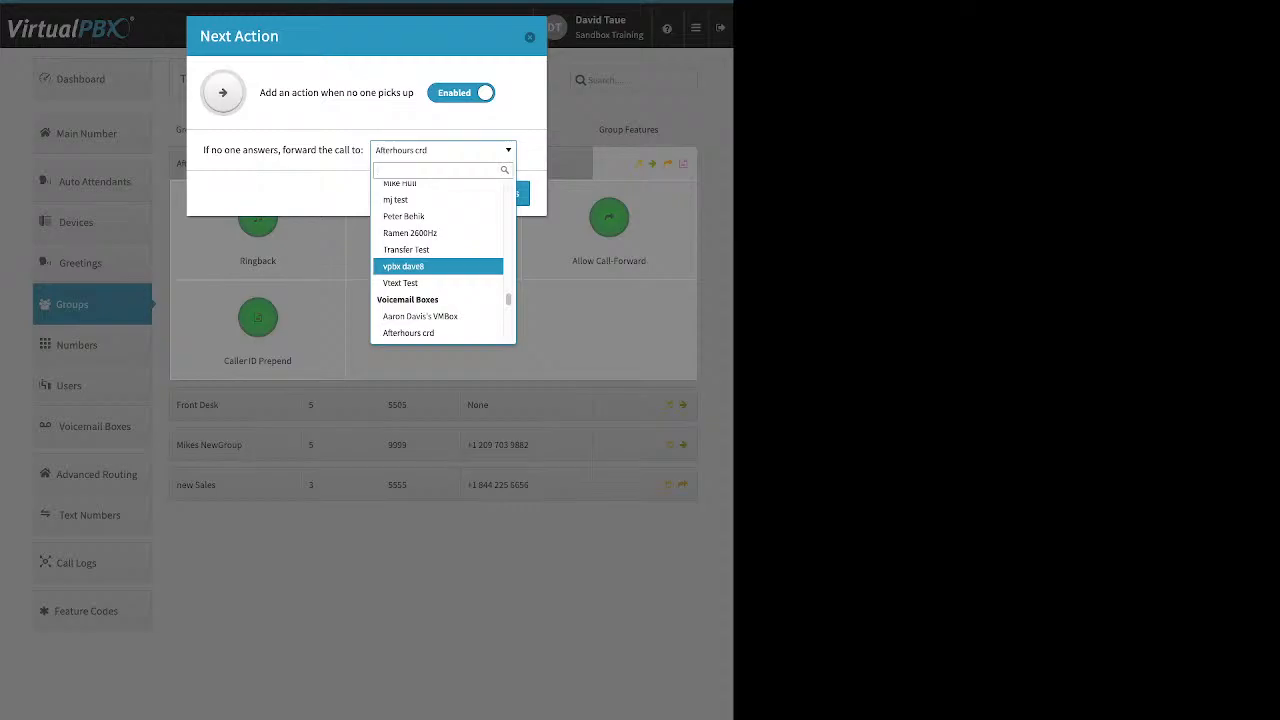
scroll(440, 260, "up", 10)
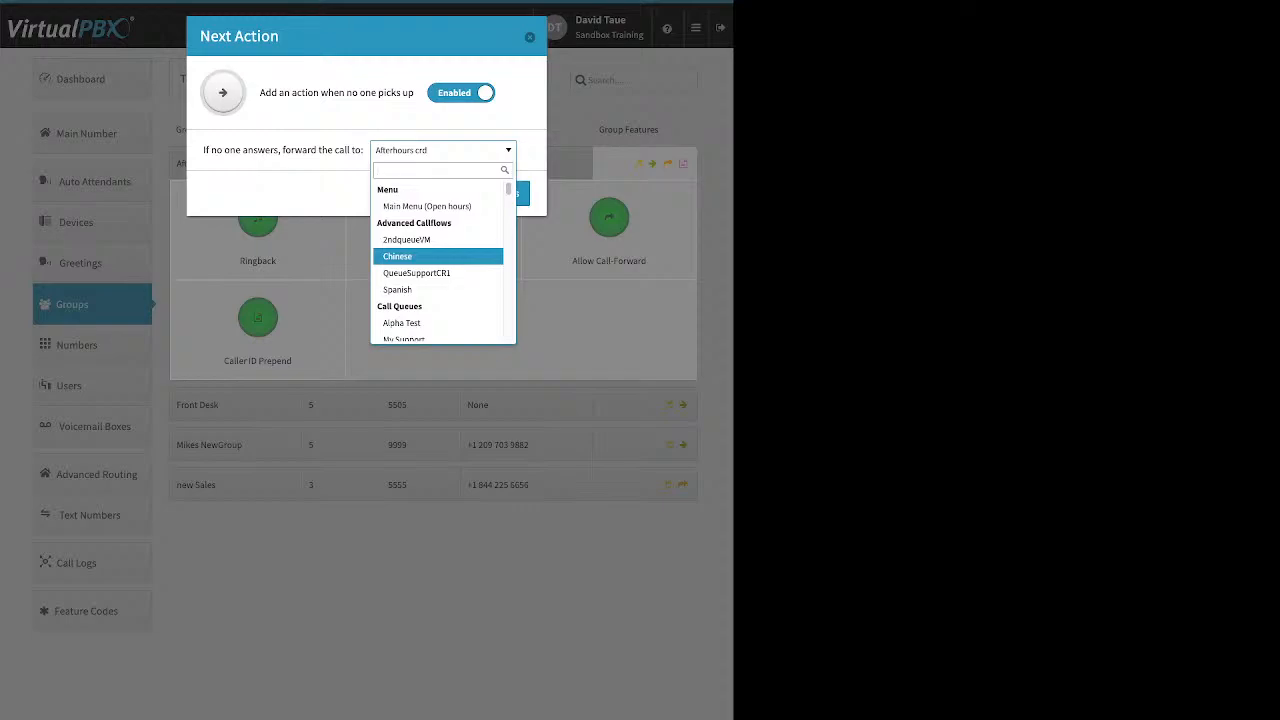
scroll(440, 265, "down", 1)
scroll(440, 259, "down", 3)
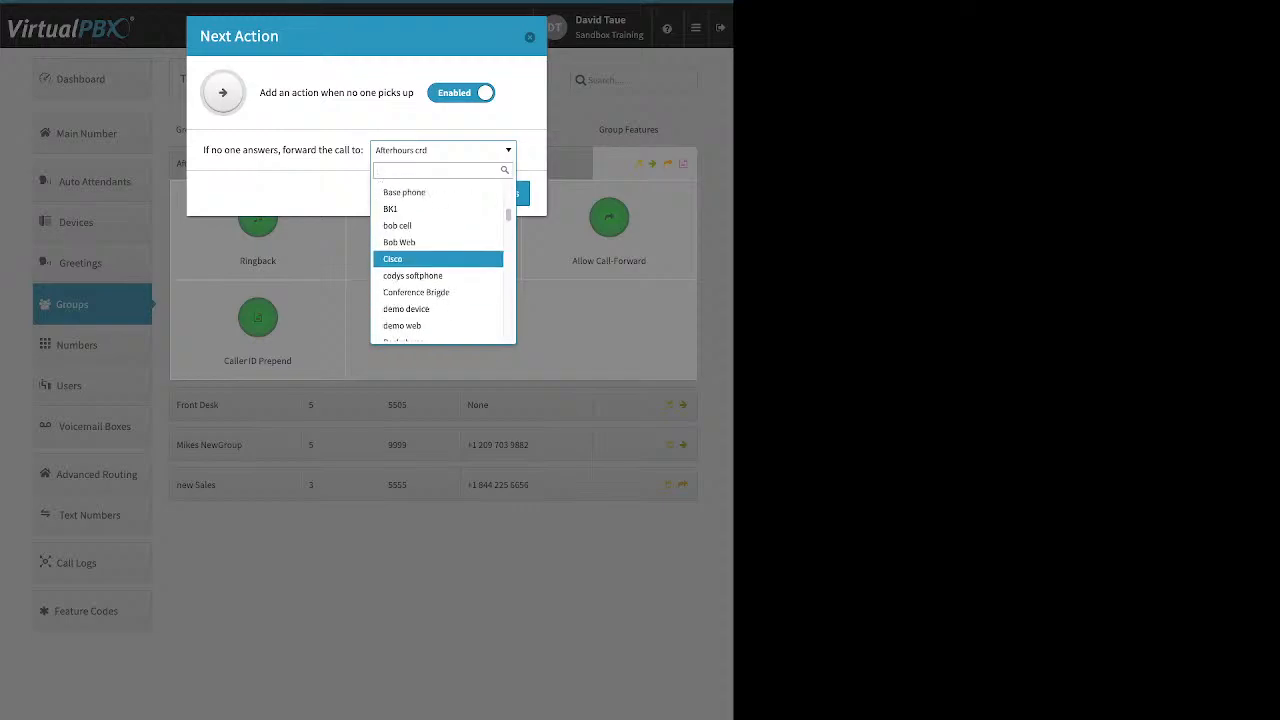
scroll(440, 258, "down", 8)
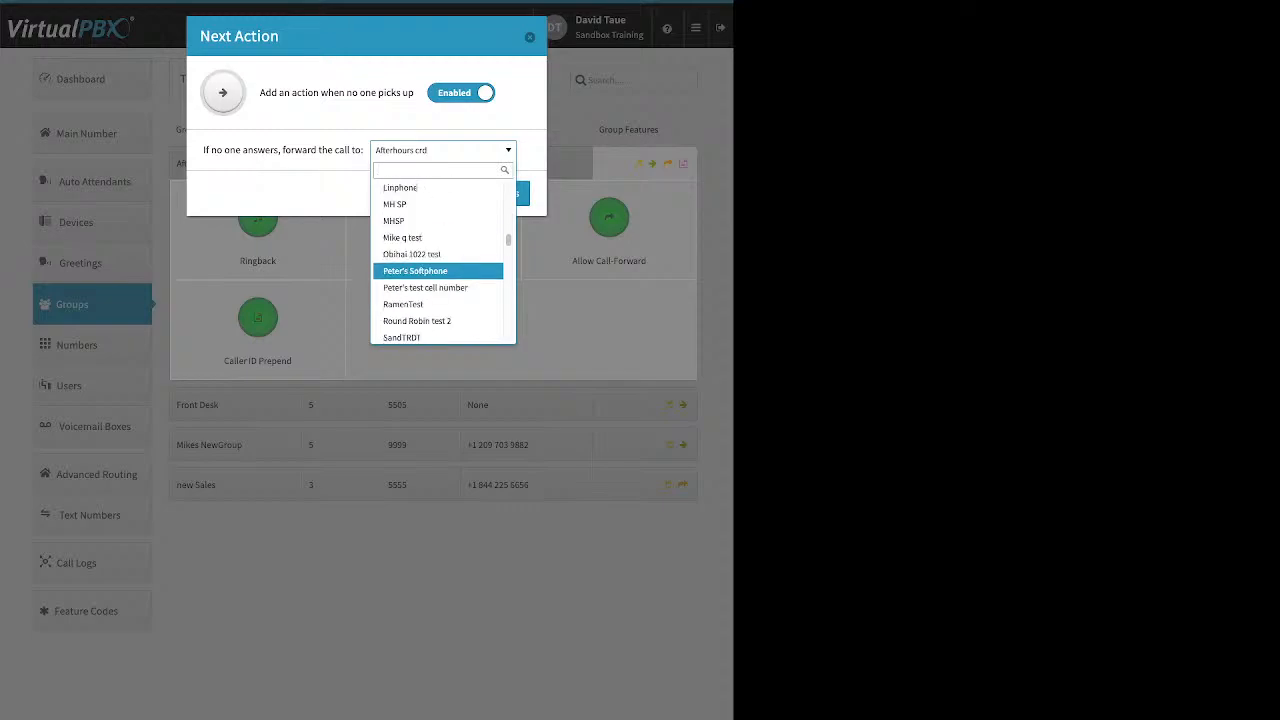
scroll(440, 258, "down", 10)
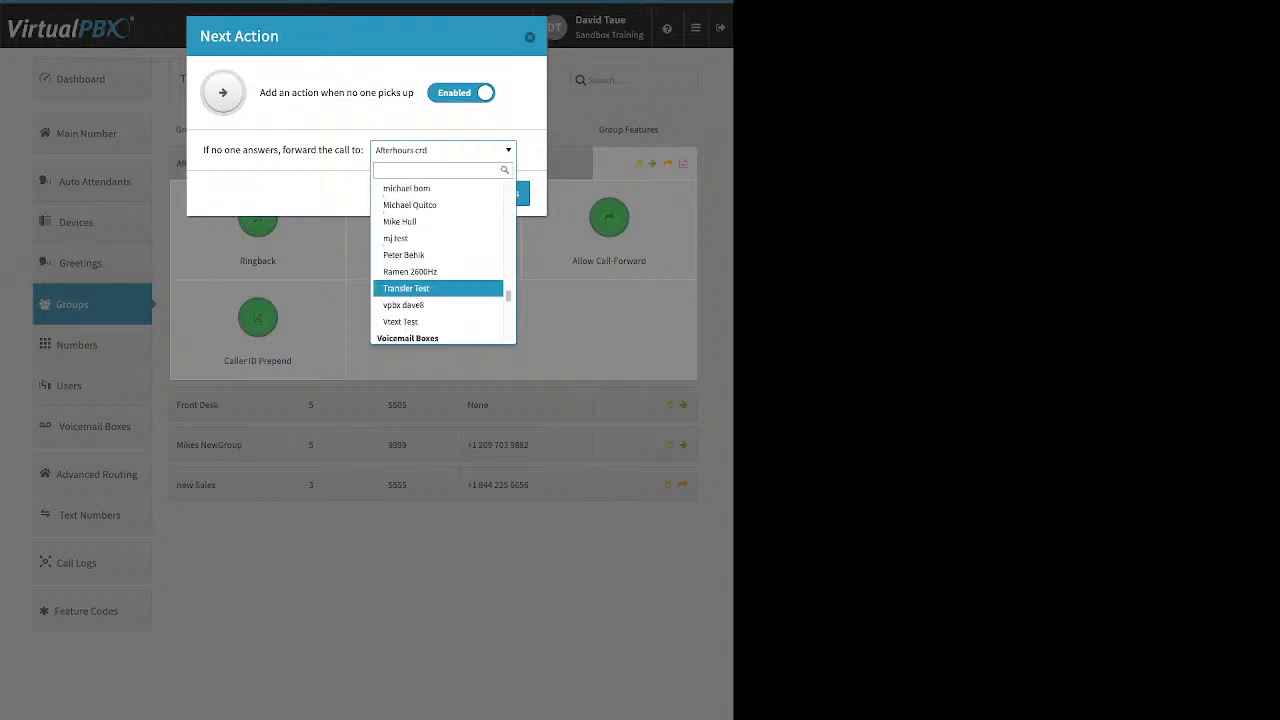
left_click(420, 218)
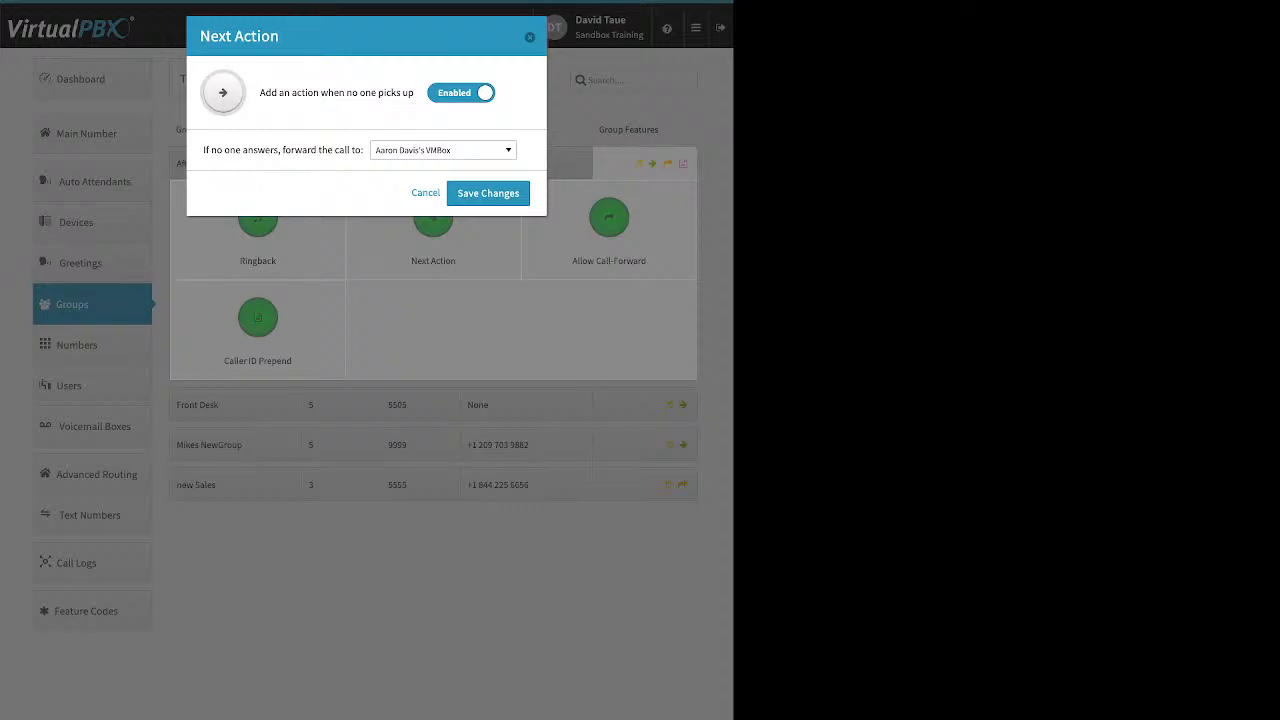
left_click(488, 193)
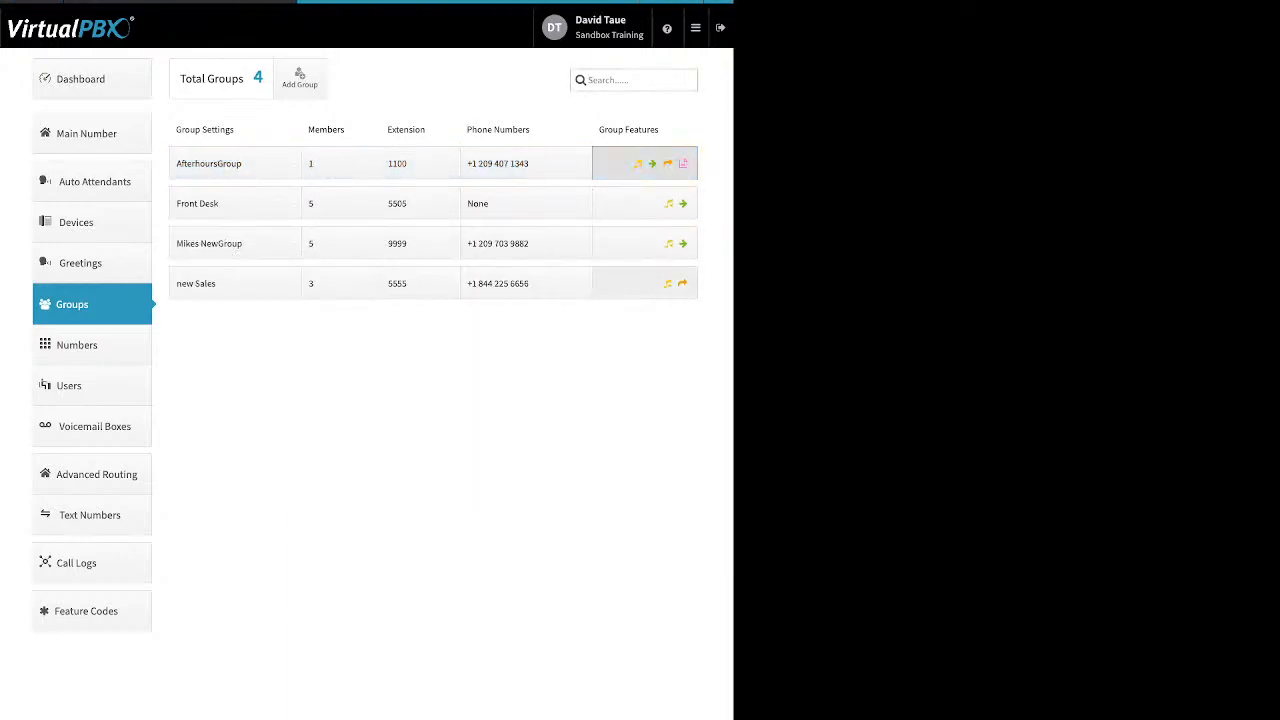
Step: Open the AfterhoursGroup's Allow Call-Forward setting and cancel without changes
left_click(645, 164)
left_click(609, 218)
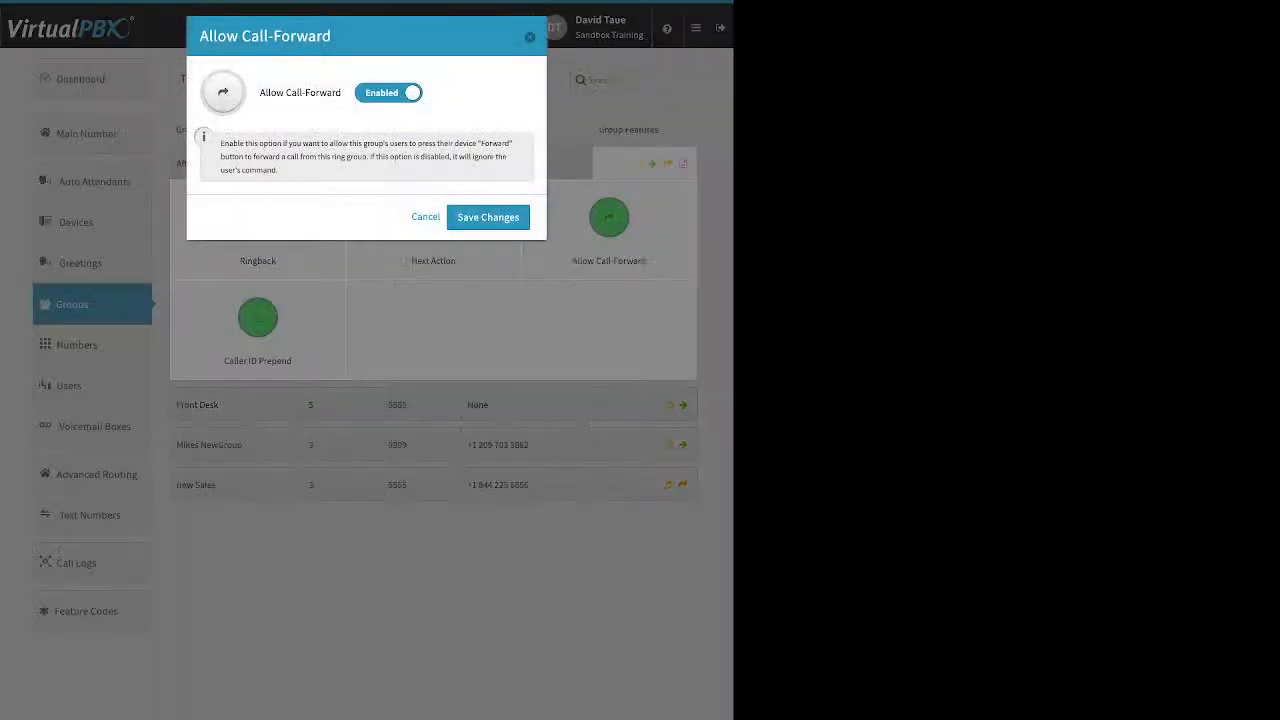
left_click(425, 217)
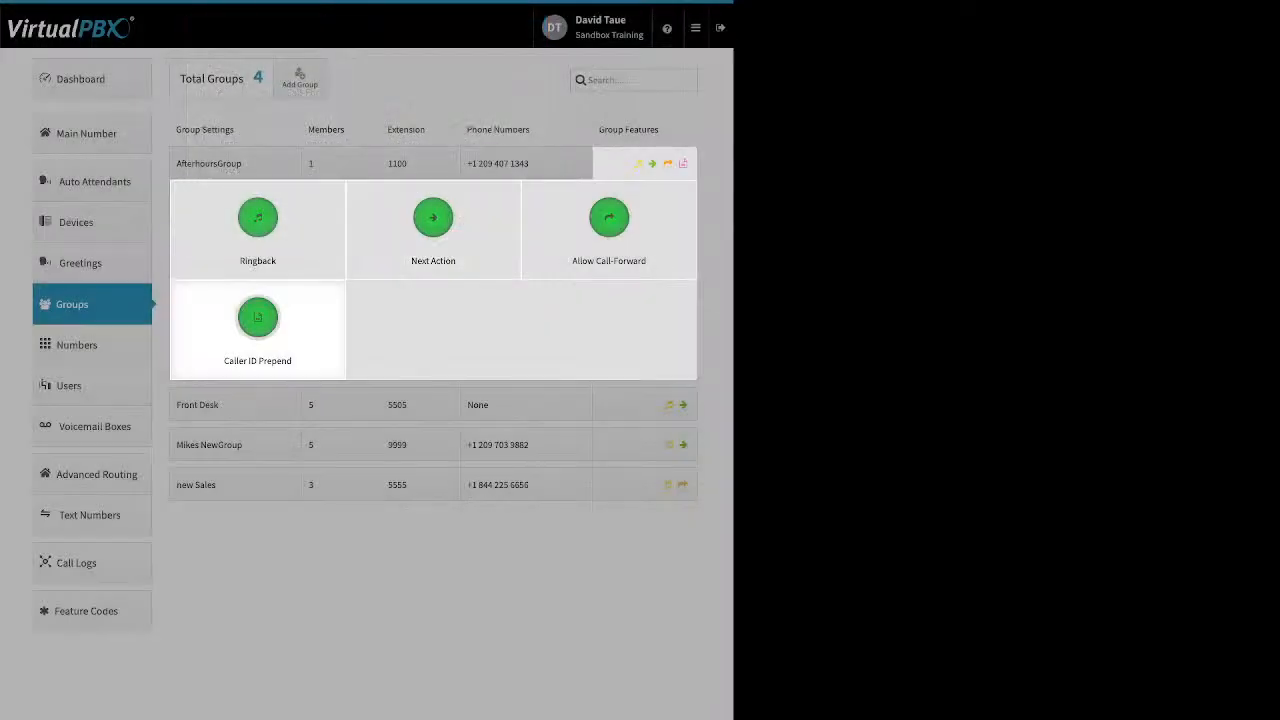
Step: Review the AfterhoursGroup's Caller ID Prepend name and number prefix fields and close the dialog
left_click(257, 320)
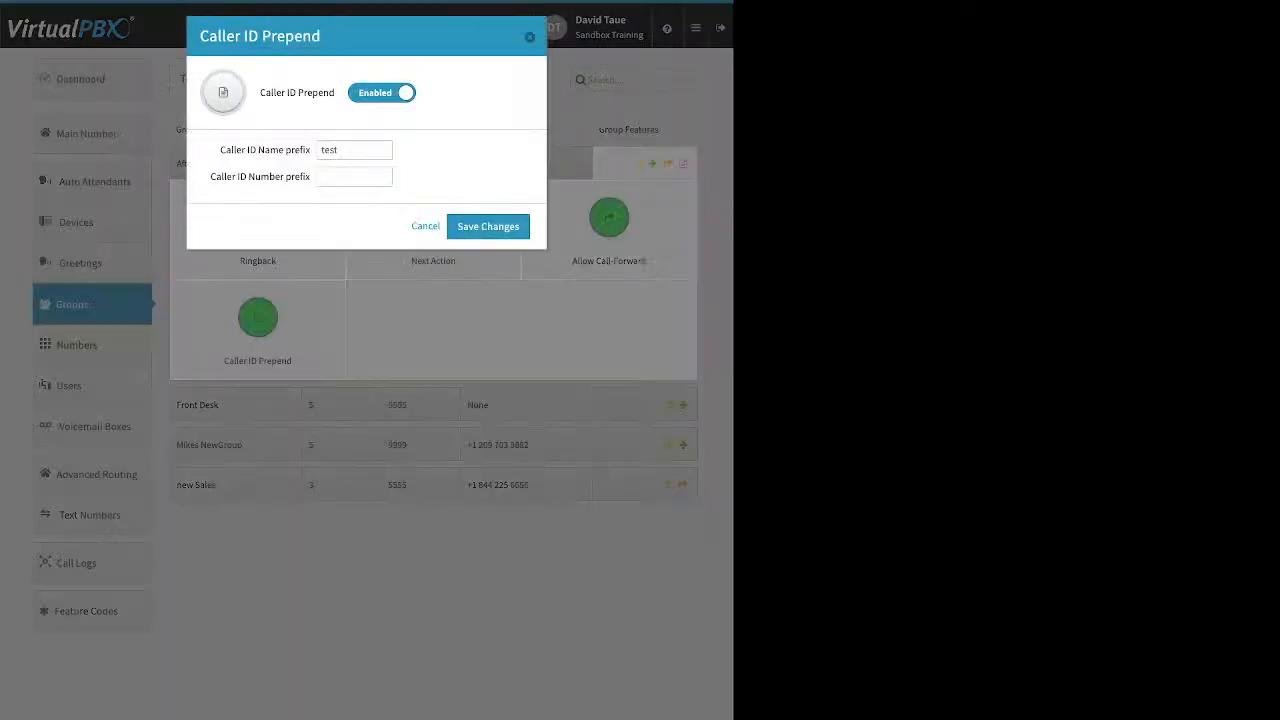
left_click_drag(220, 149, 310, 149)
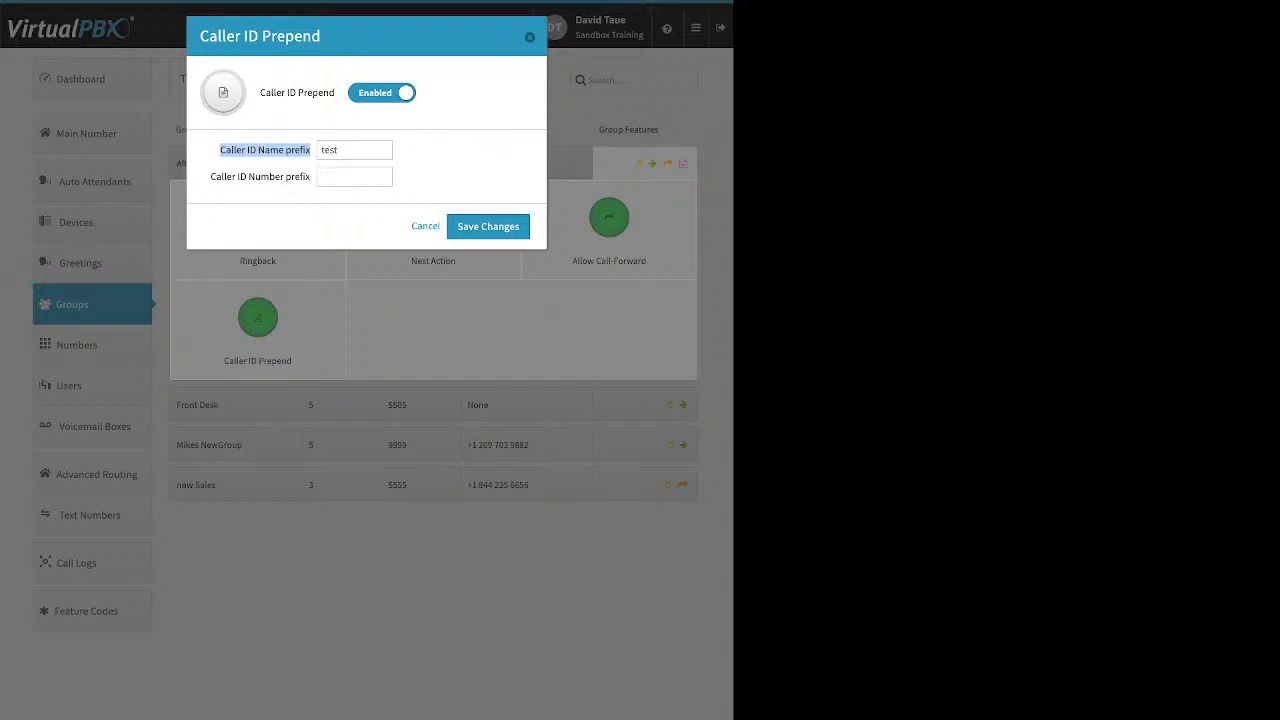
left_click(308, 152)
left_click_drag(210, 176, 310, 176)
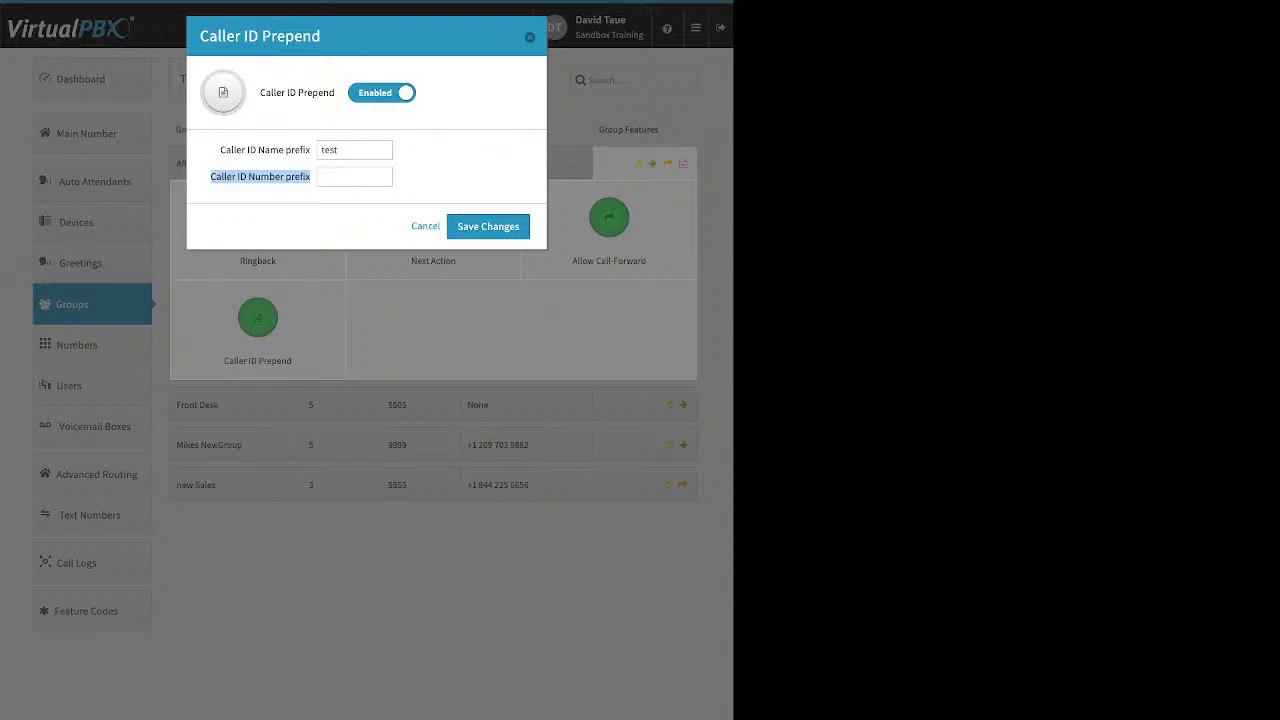
left_click(260, 177)
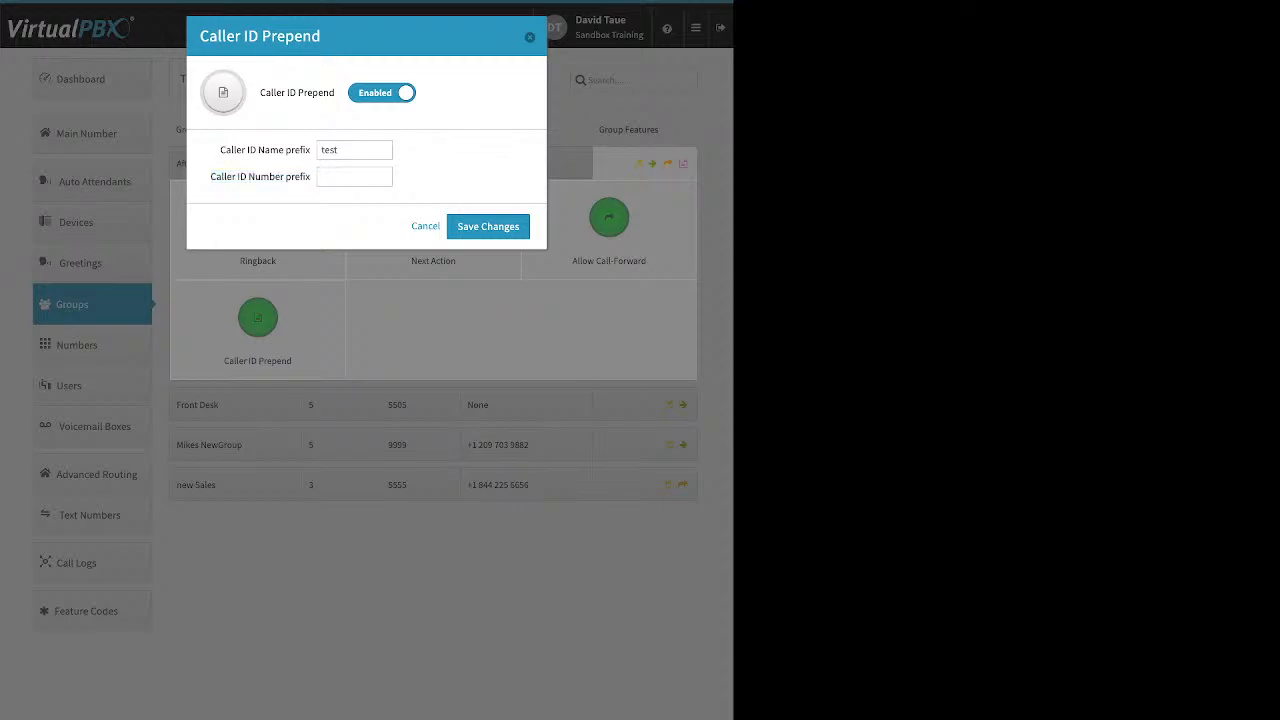
left_click(530, 37)
left_click(530, 37)
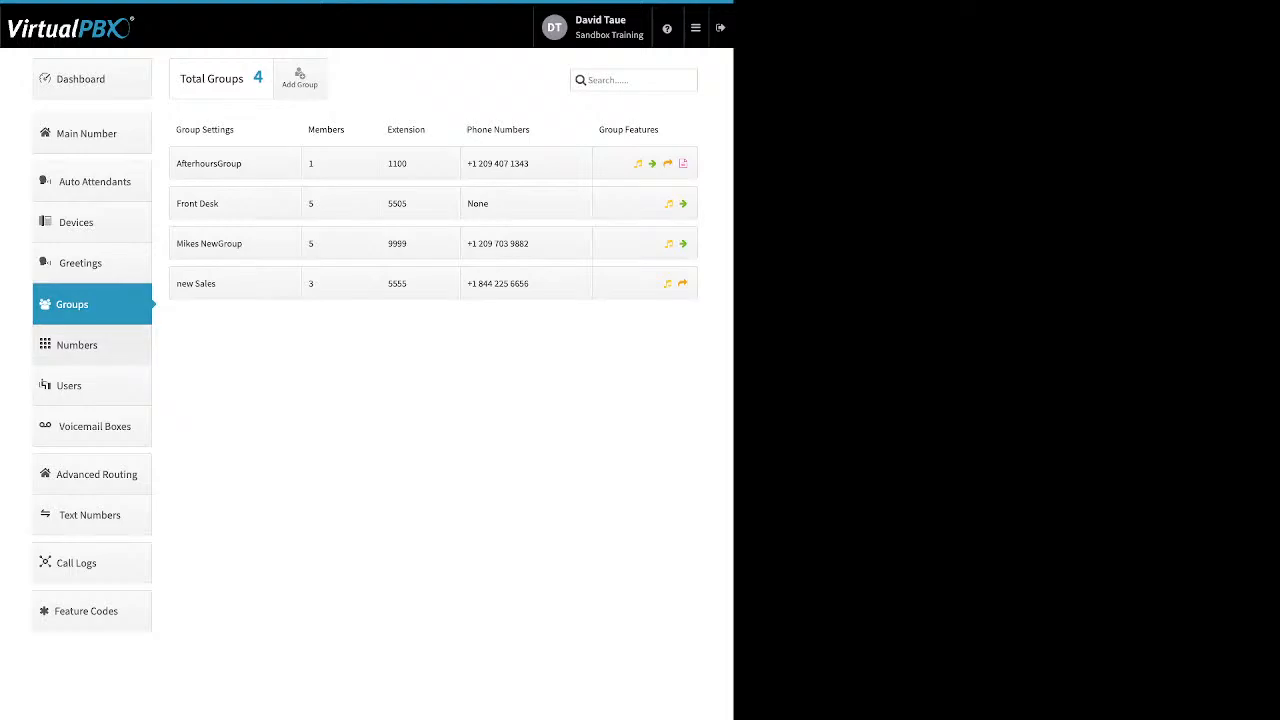
Step: Open the Numbers section, view a number's options menu, and switch to the Spare Numbers list
left_click(92, 345)
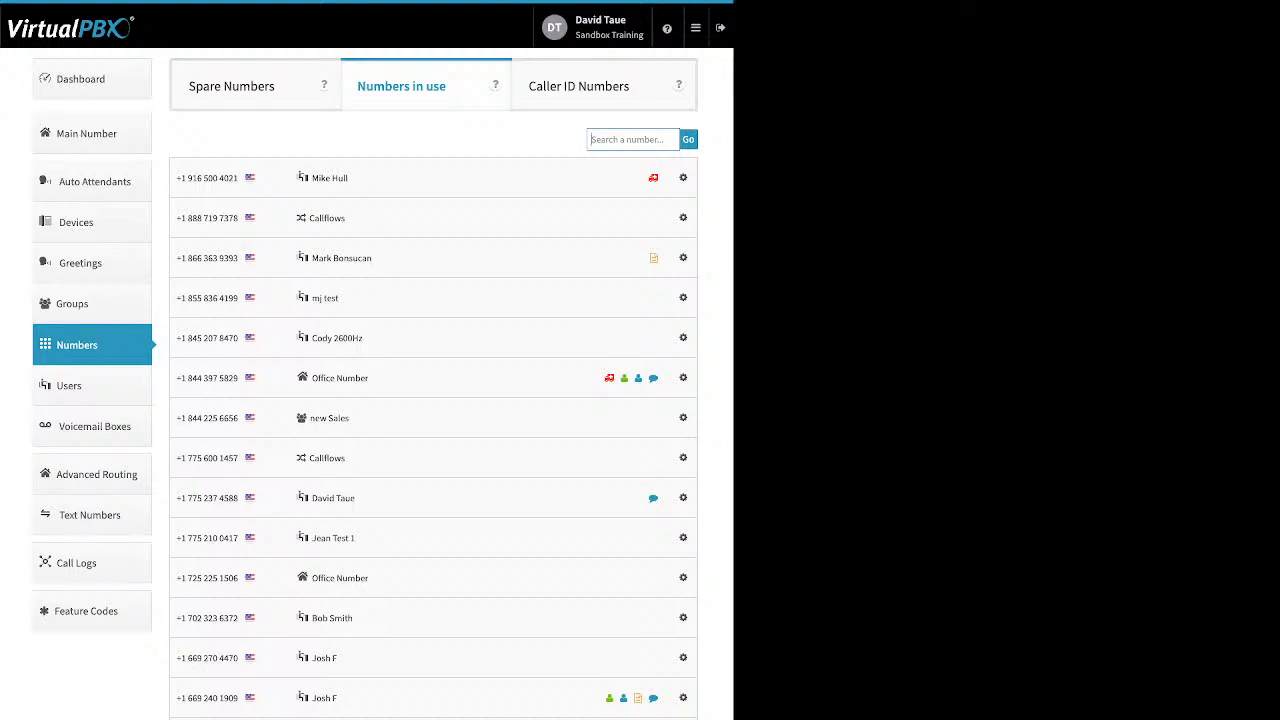
left_click(683, 337)
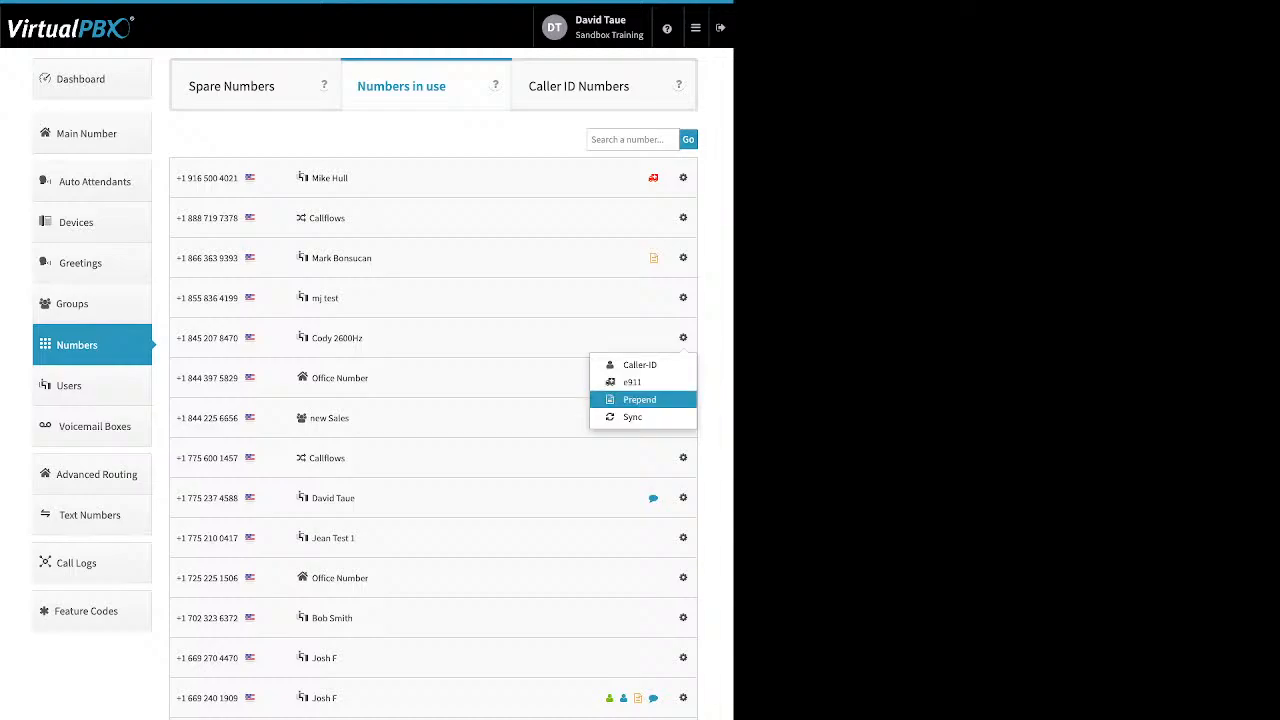
left_click(232, 86)
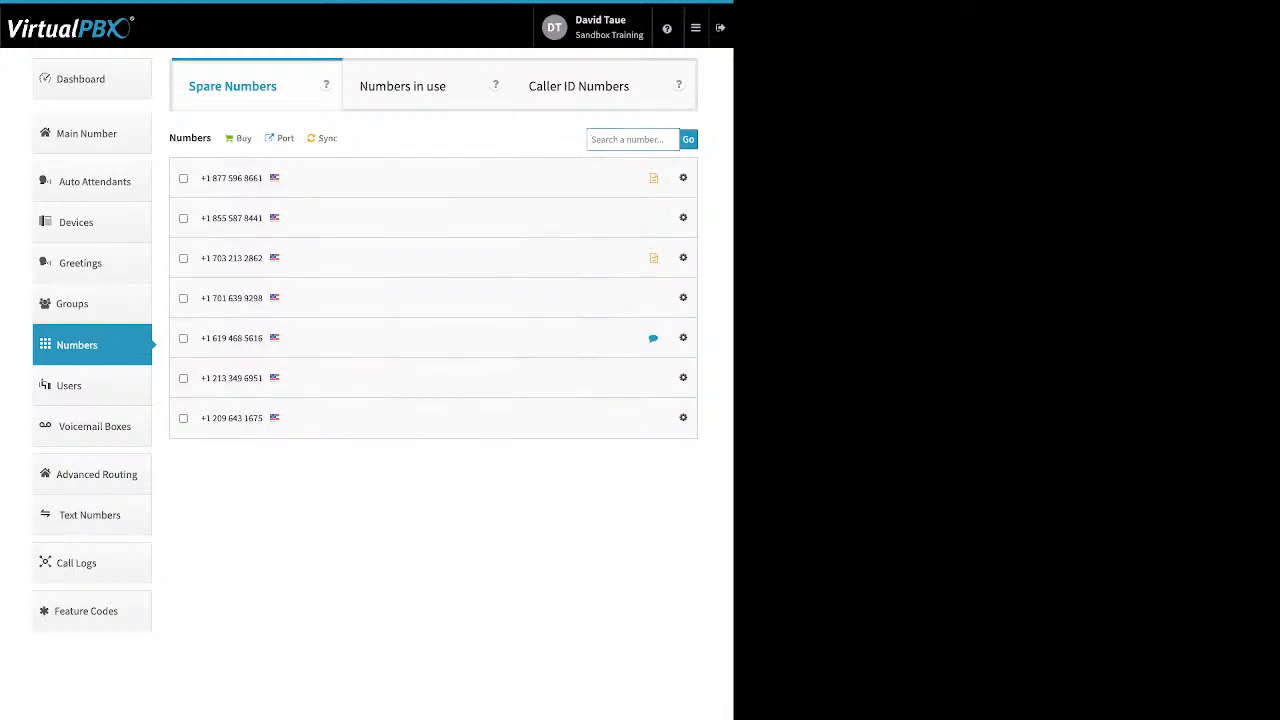
left_click_drag(169, 138, 212, 138)
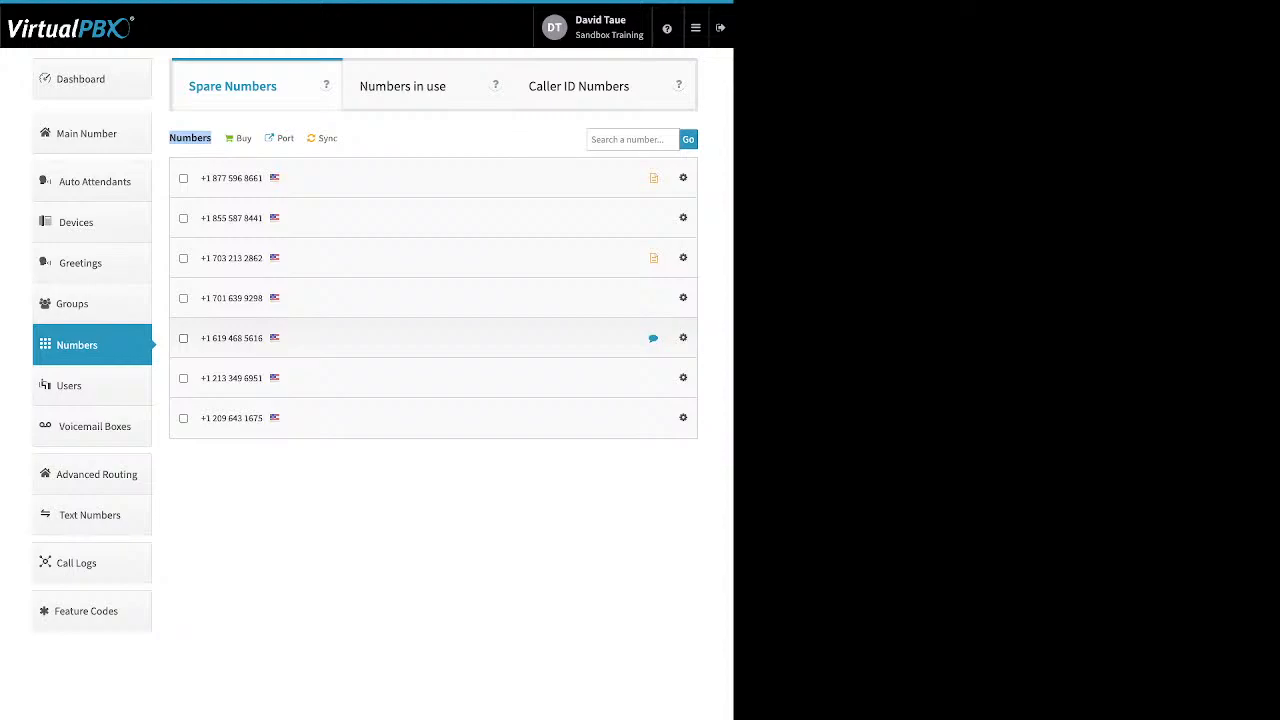
Step: Select three spare numbers and delete them, confirming the deletion and continuing past the recap
left_click(183, 338)
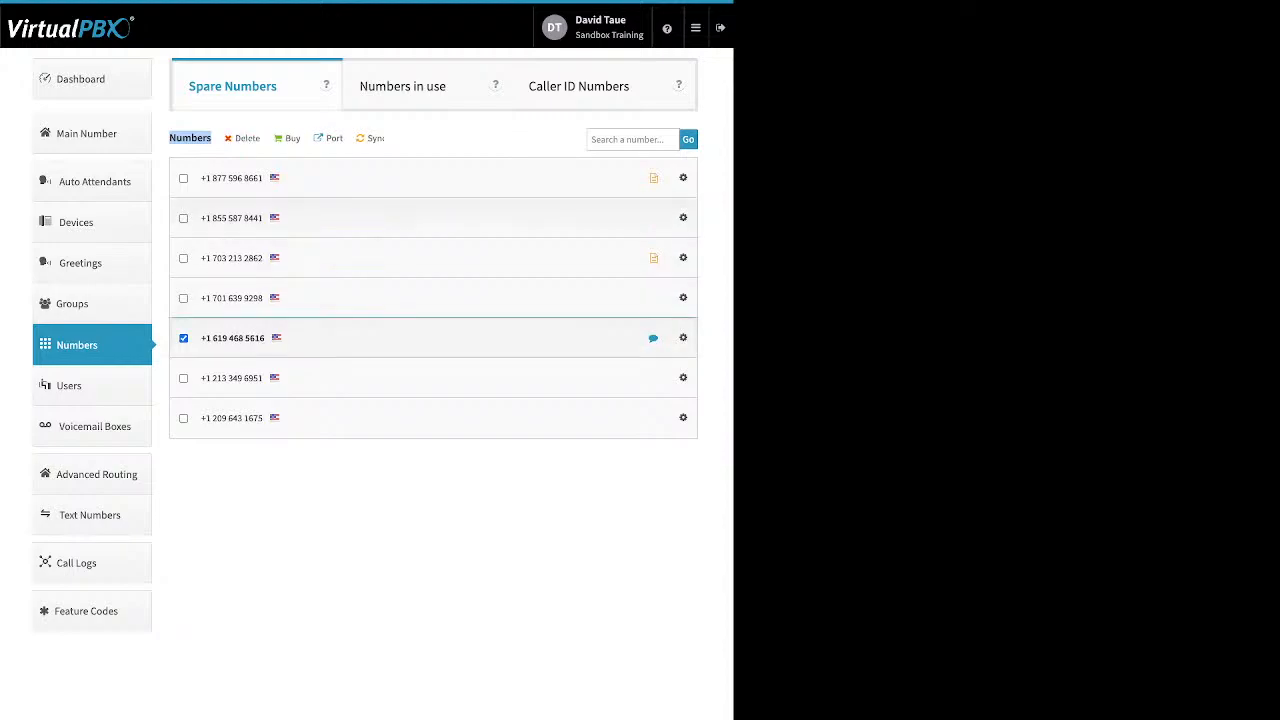
left_click(183, 218)
left_click(183, 178)
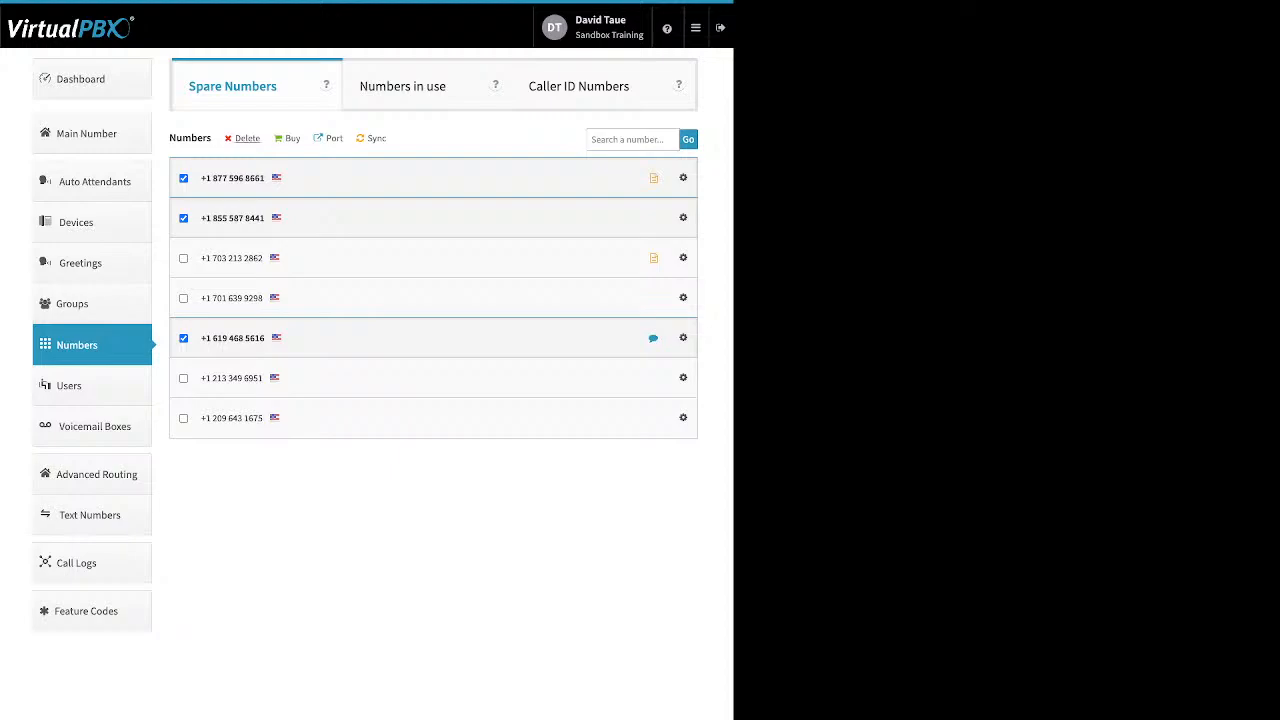
left_click(246, 138)
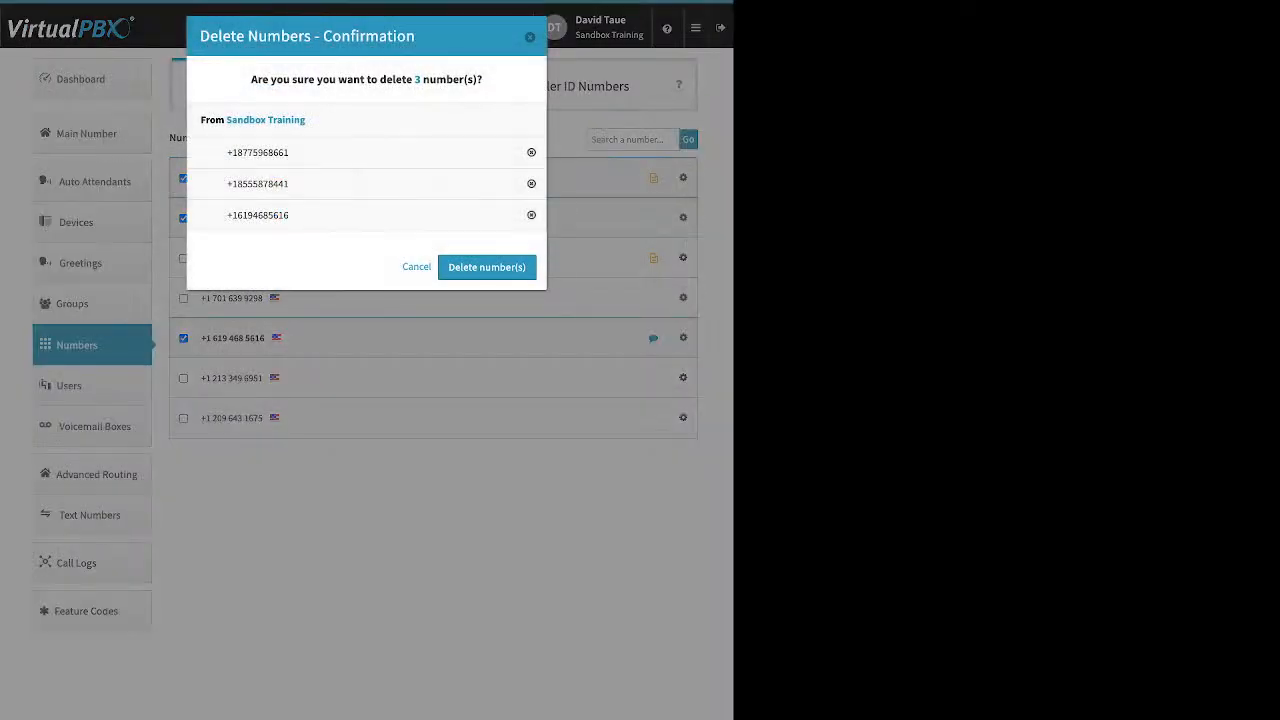
left_click(486, 267)
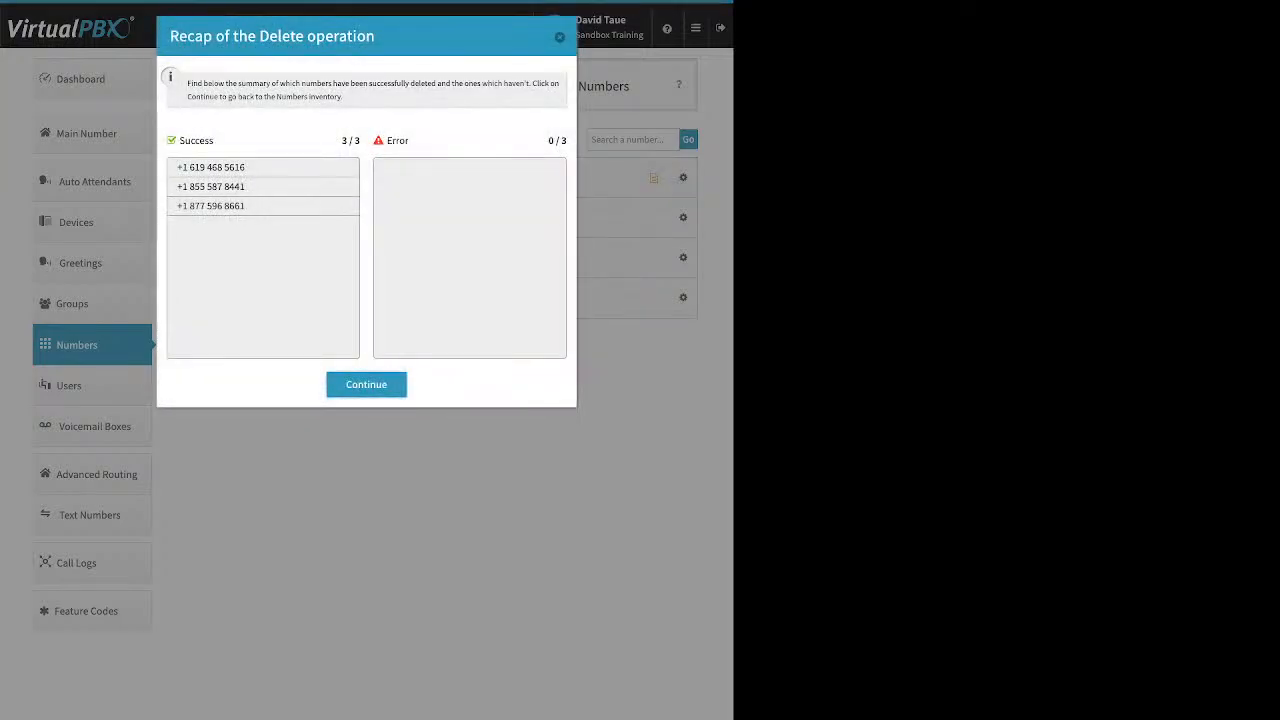
left_click(366, 385)
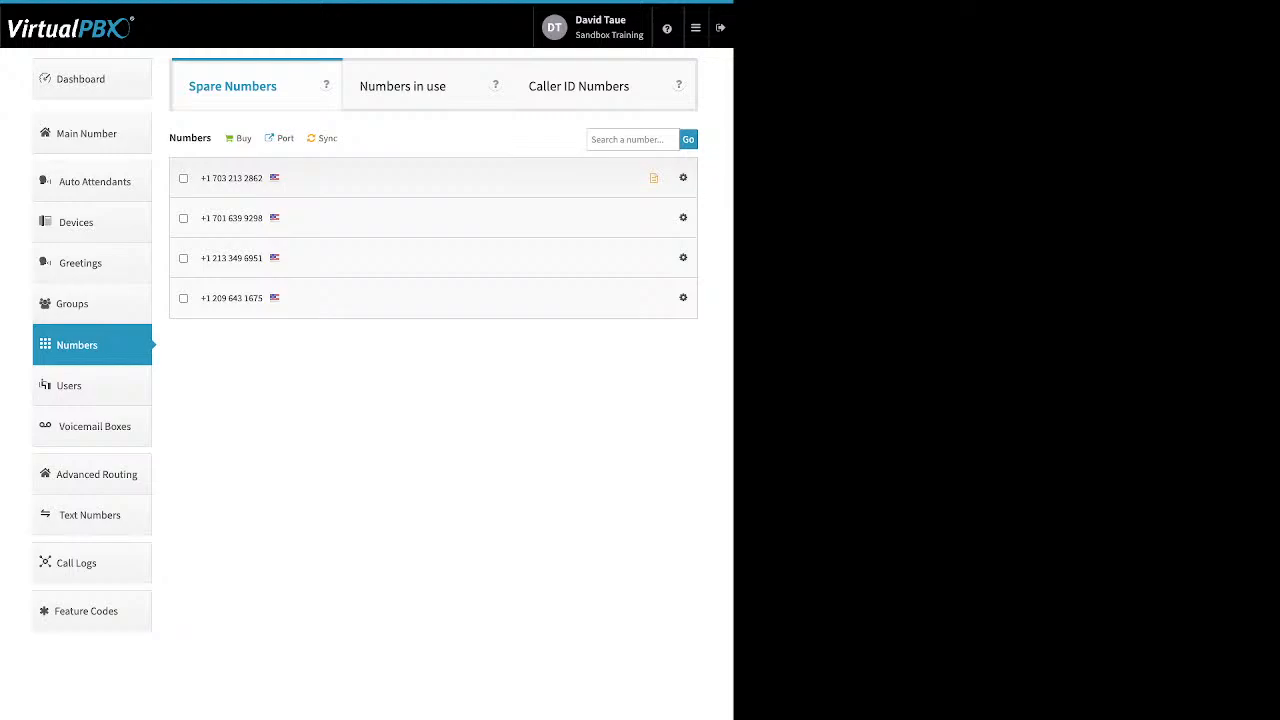
Step: Open the option to buy a local phone number
left_click(243, 138)
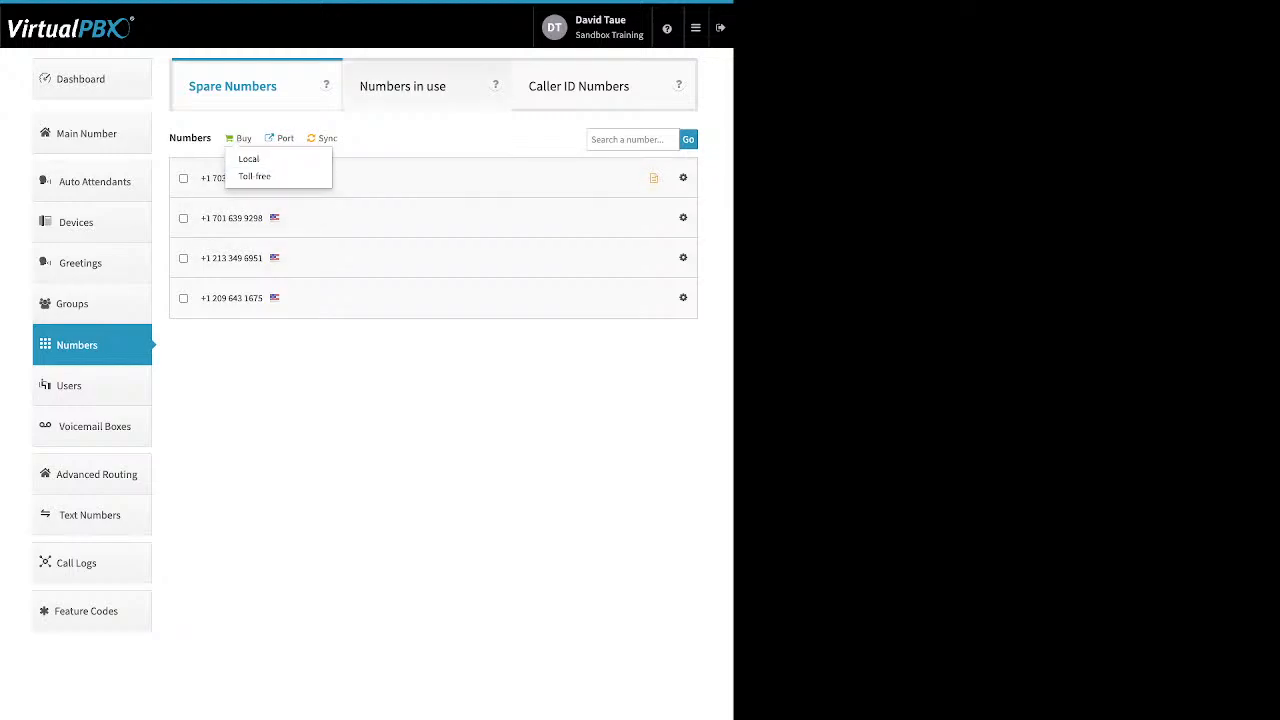
left_click(249, 160)
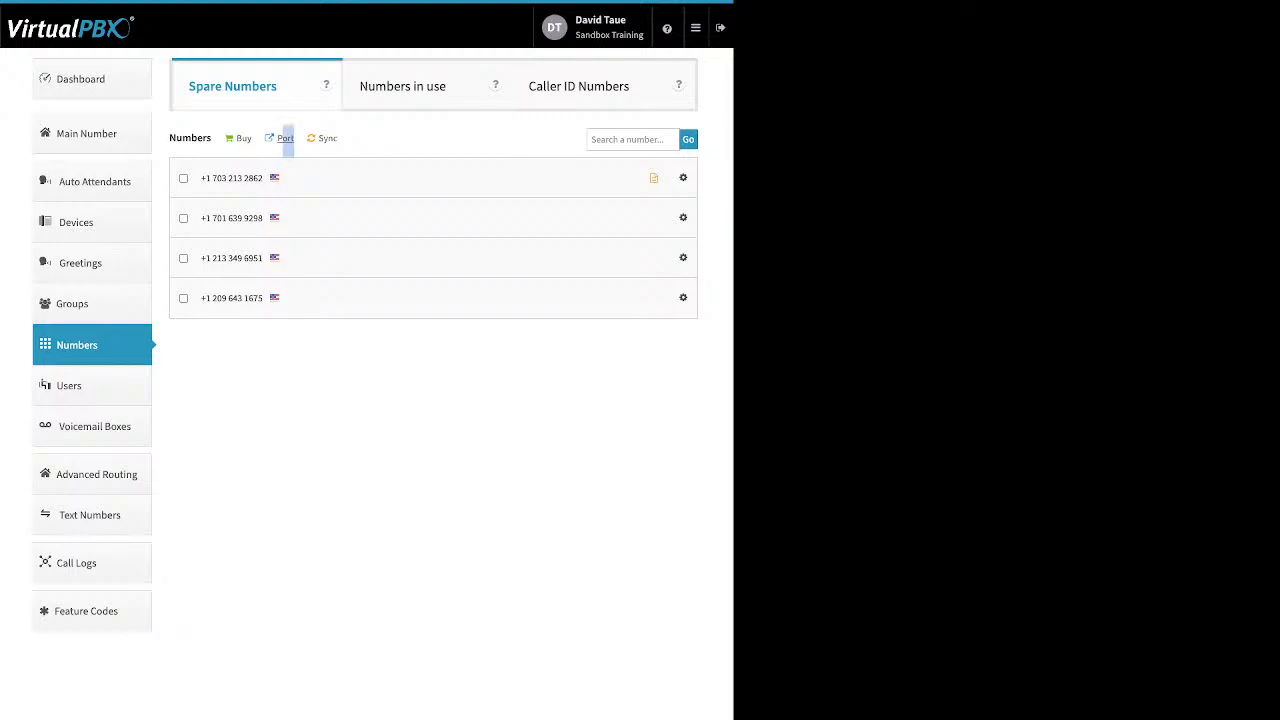
Step: Start a port request named test for U.S. Local Numbers and proceed to the next step
left_click(285, 138)
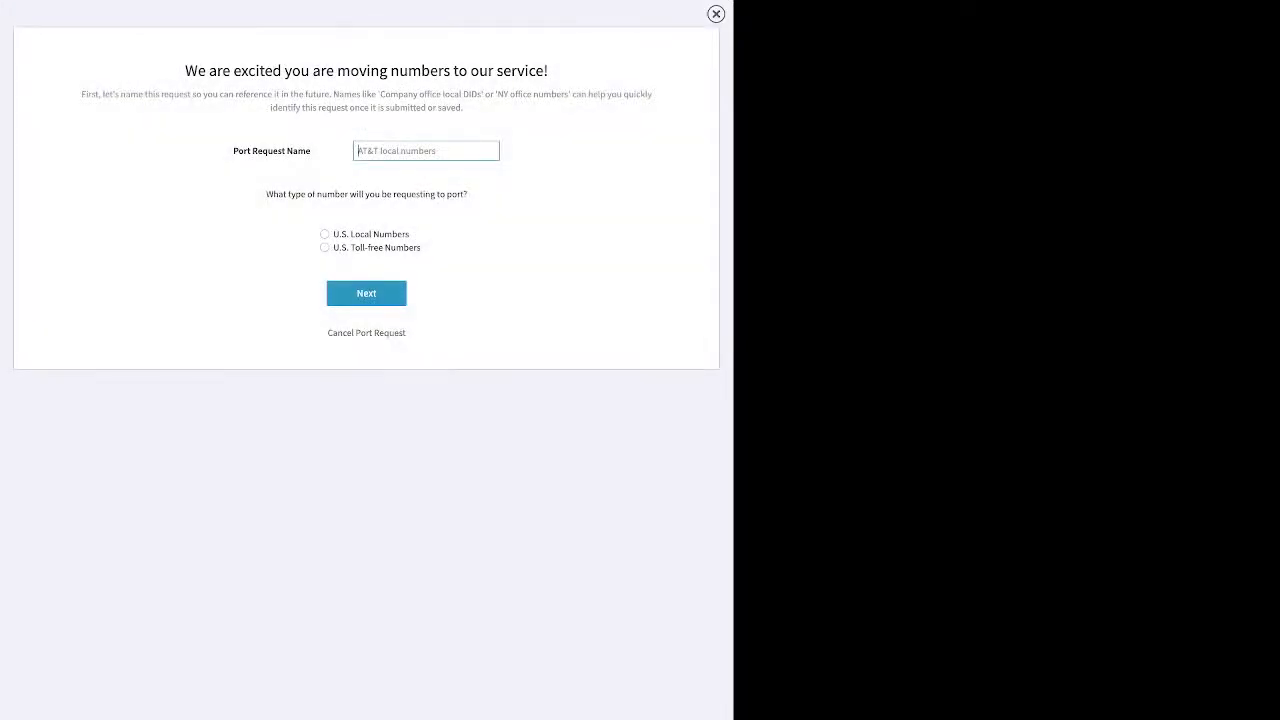
type("test")
left_click(325, 234)
left_click(366, 293)
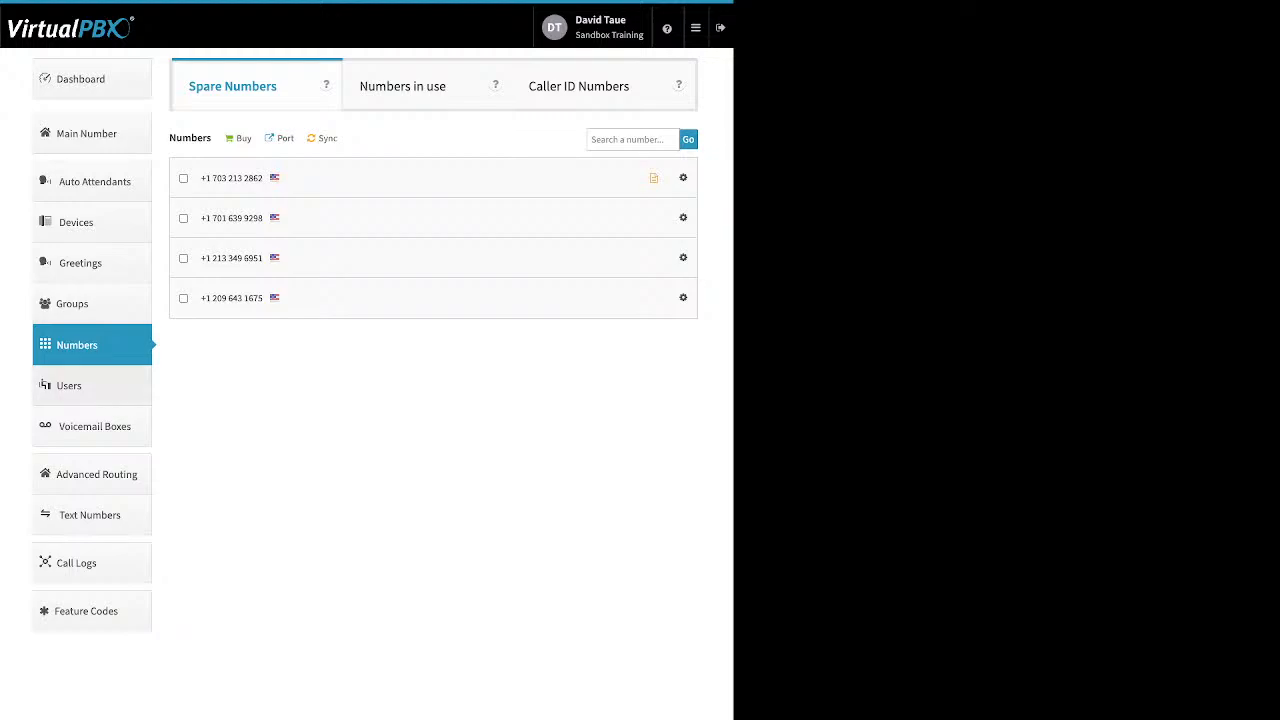
Step: Open the Add User dialog from Users and set the Main Extension Number to 7000
left_click(91, 386)
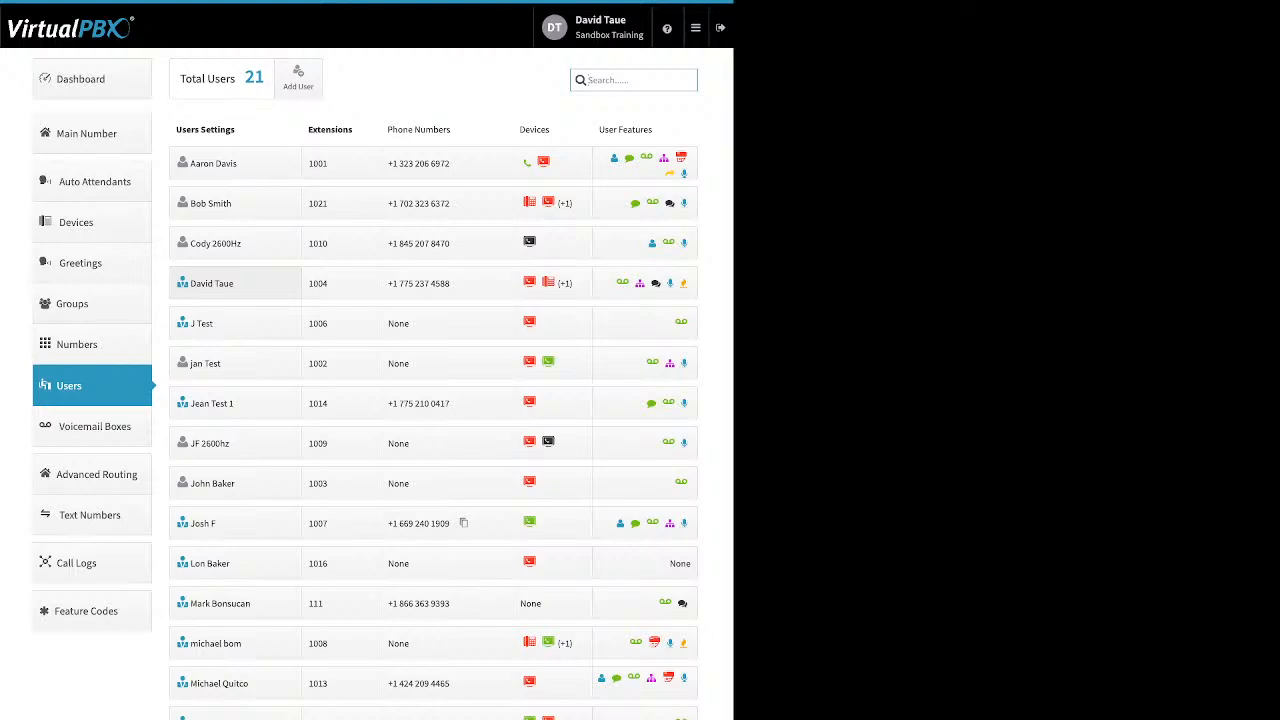
left_click(298, 79)
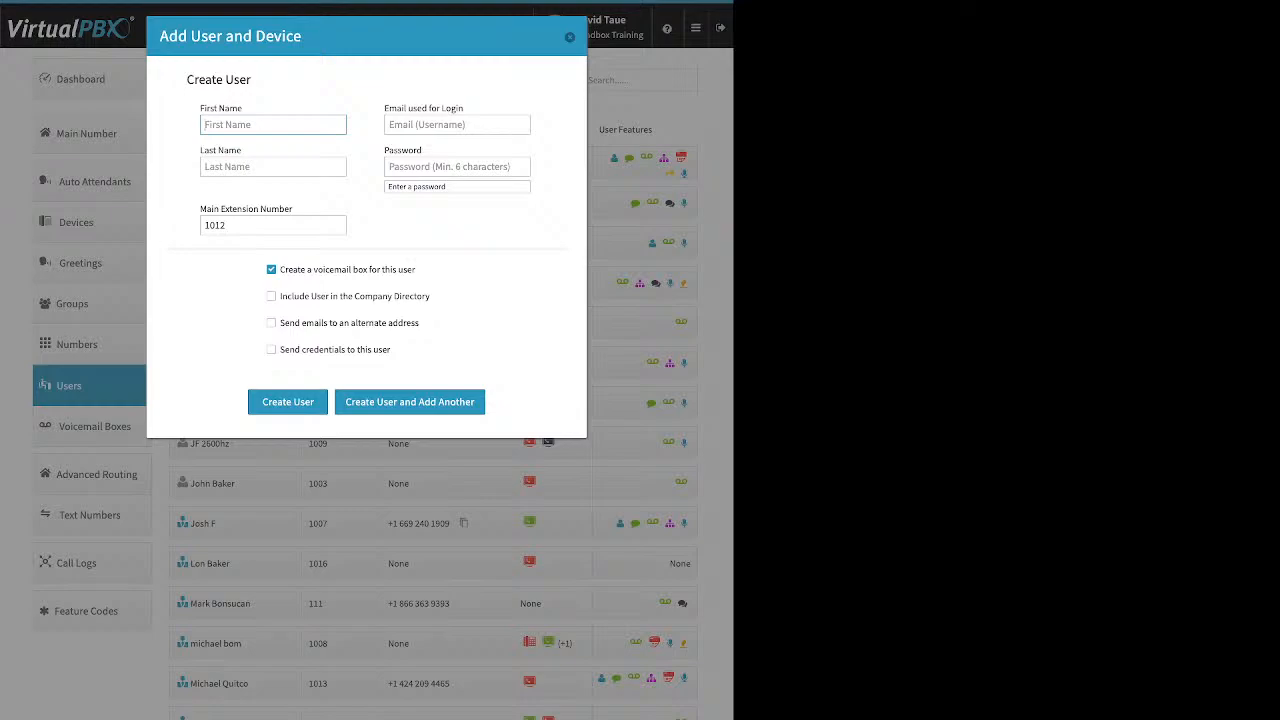
left_click_drag(464, 108, 385, 108)
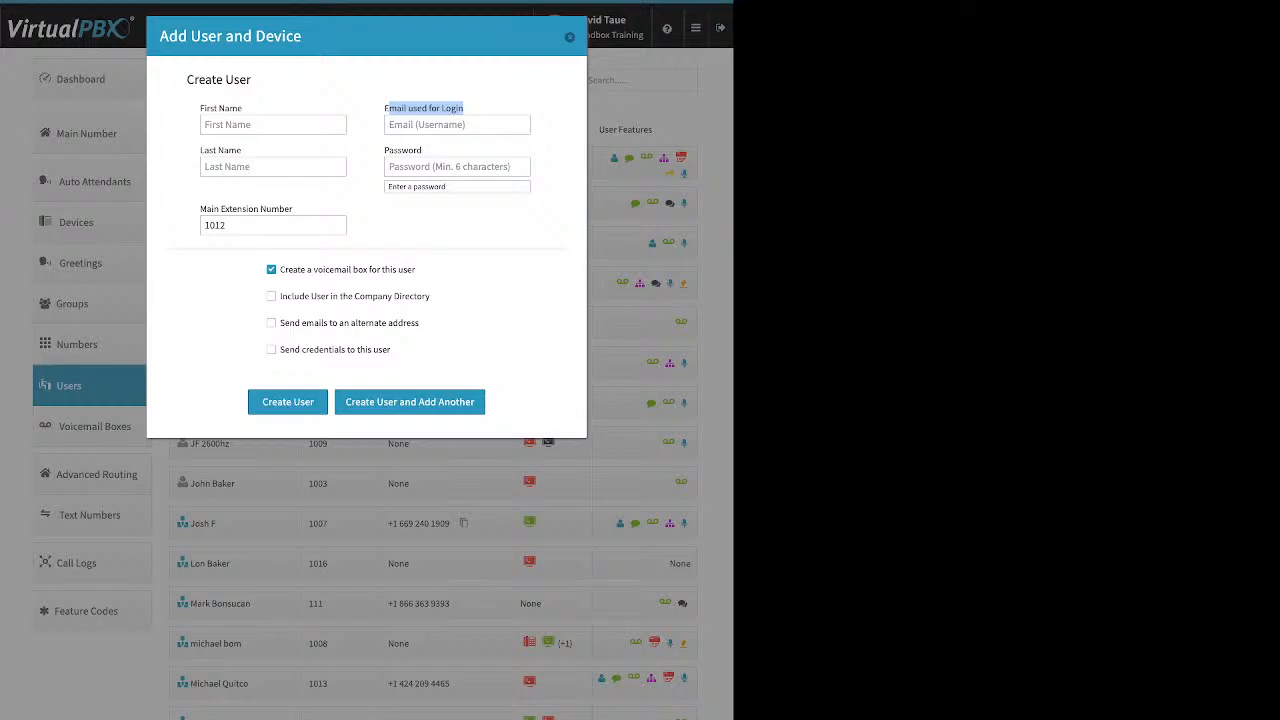
left_click_drag(422, 150, 384, 150)
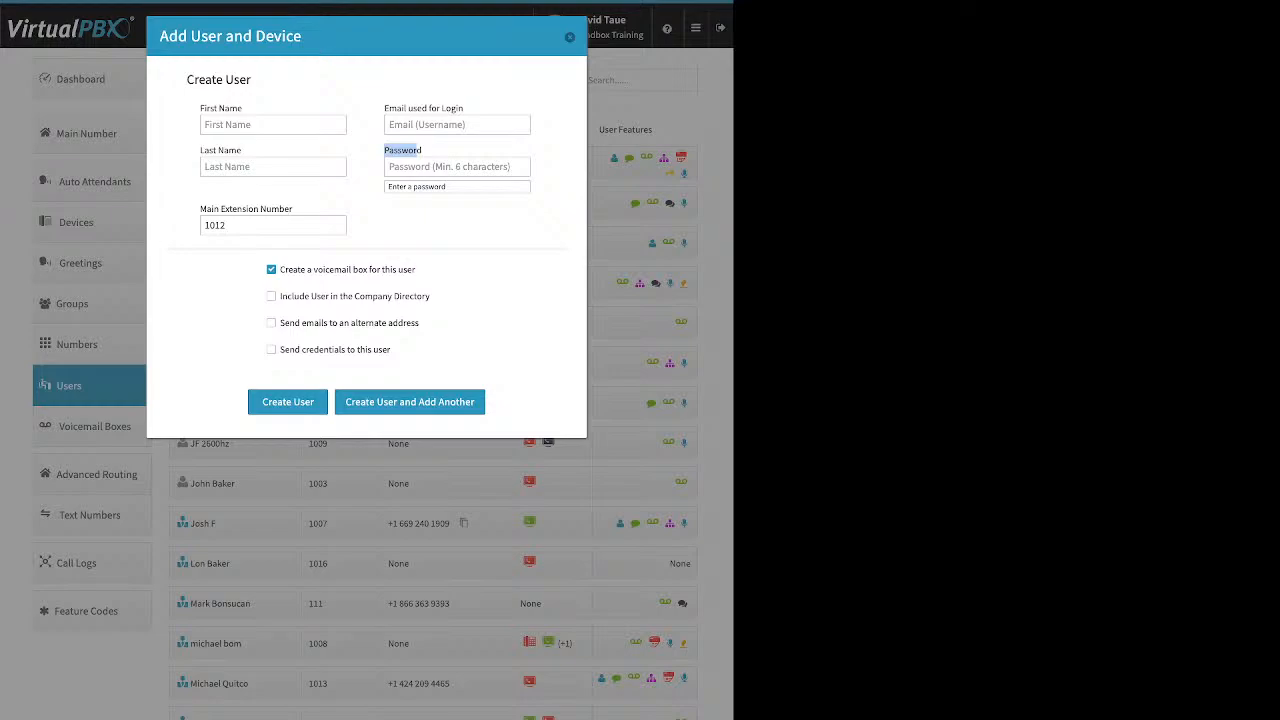
double_click(215, 225)
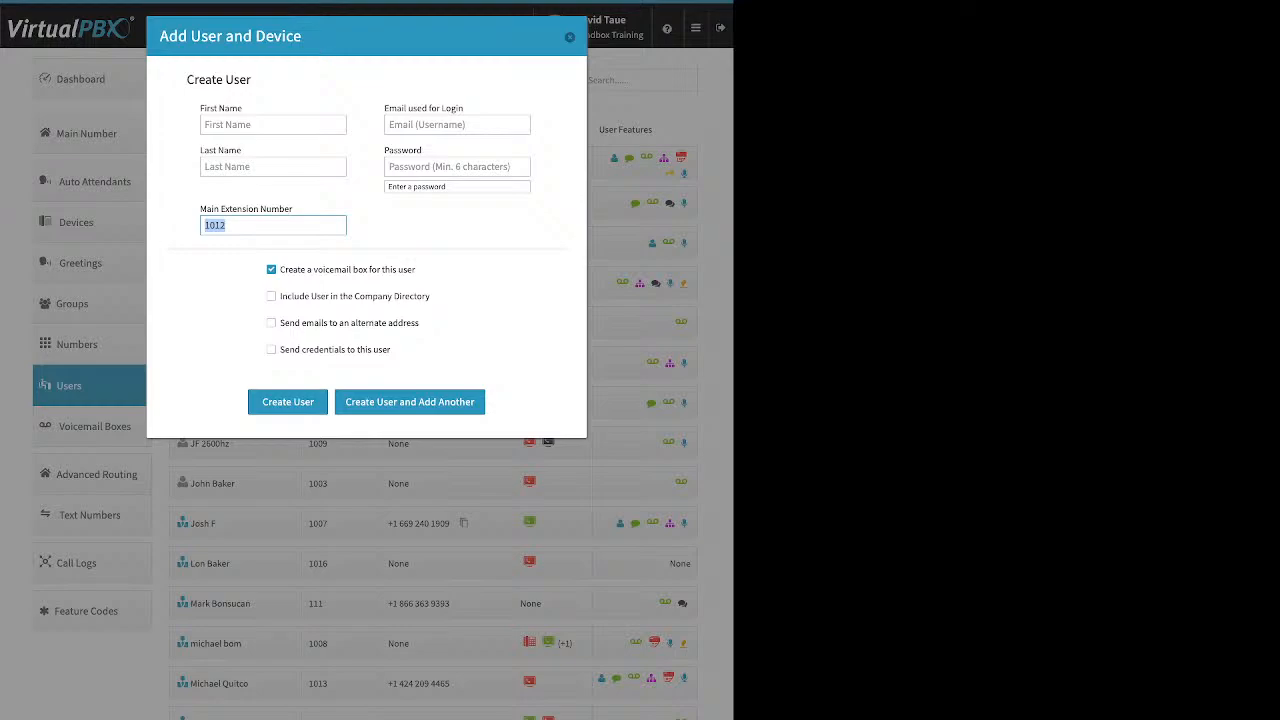
left_click(226, 225)
double_click(216, 225)
key("BackSpace")
type("7000")
Step: Toggle the alternate-address email option on and off, check Send credentials to this user, then close the dialog
left_click_drag(416, 269, 284, 269)
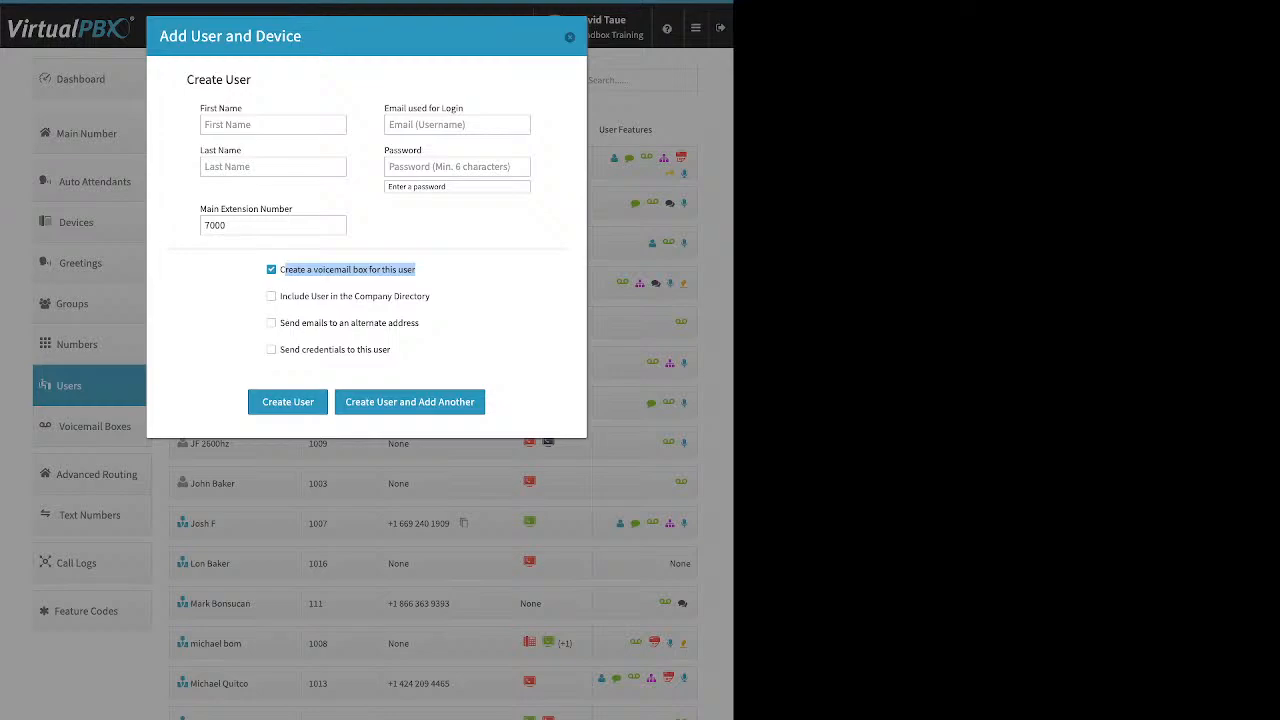
left_click(432, 272)
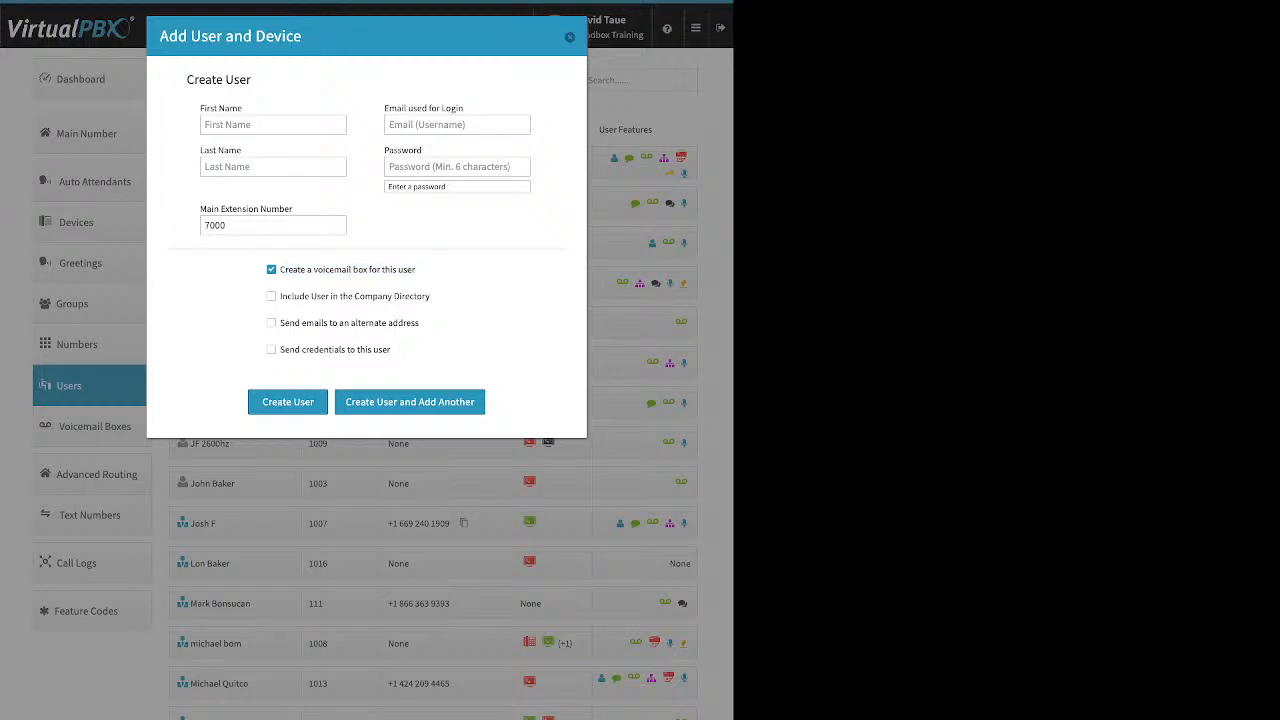
left_click_drag(430, 296, 280, 296)
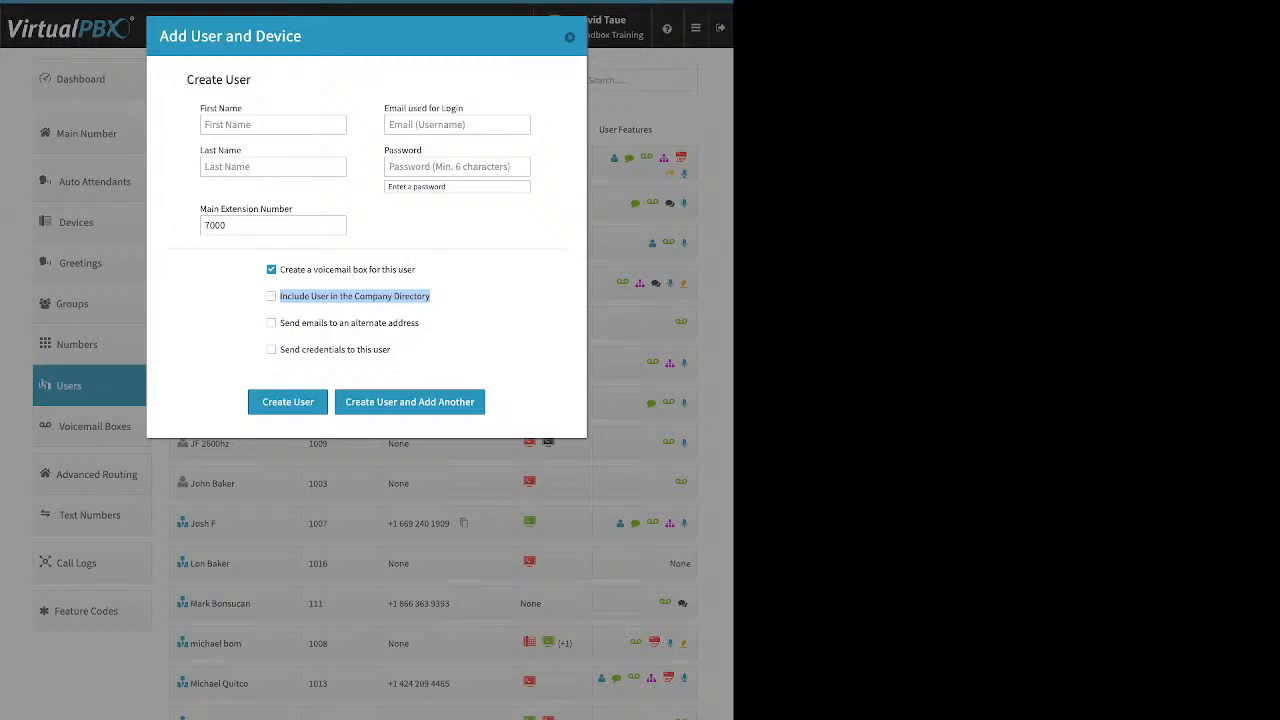
left_click_drag(419, 323, 280, 323)
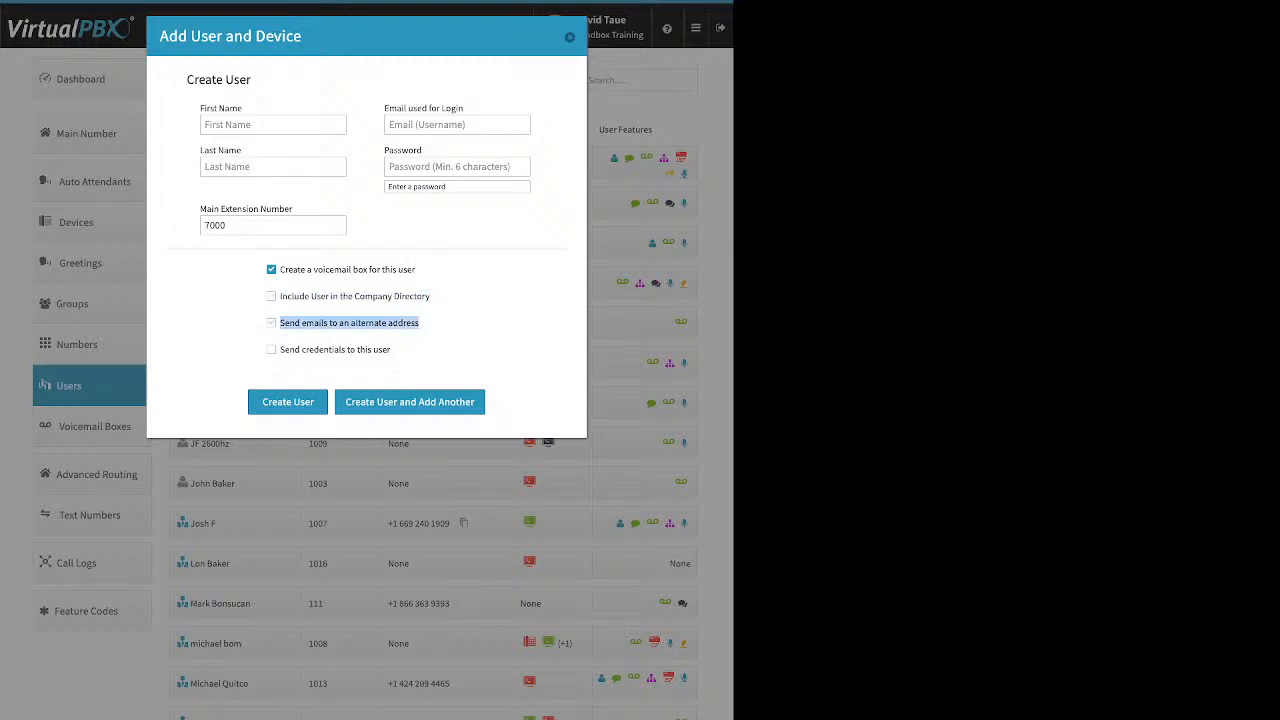
left_click(271, 323)
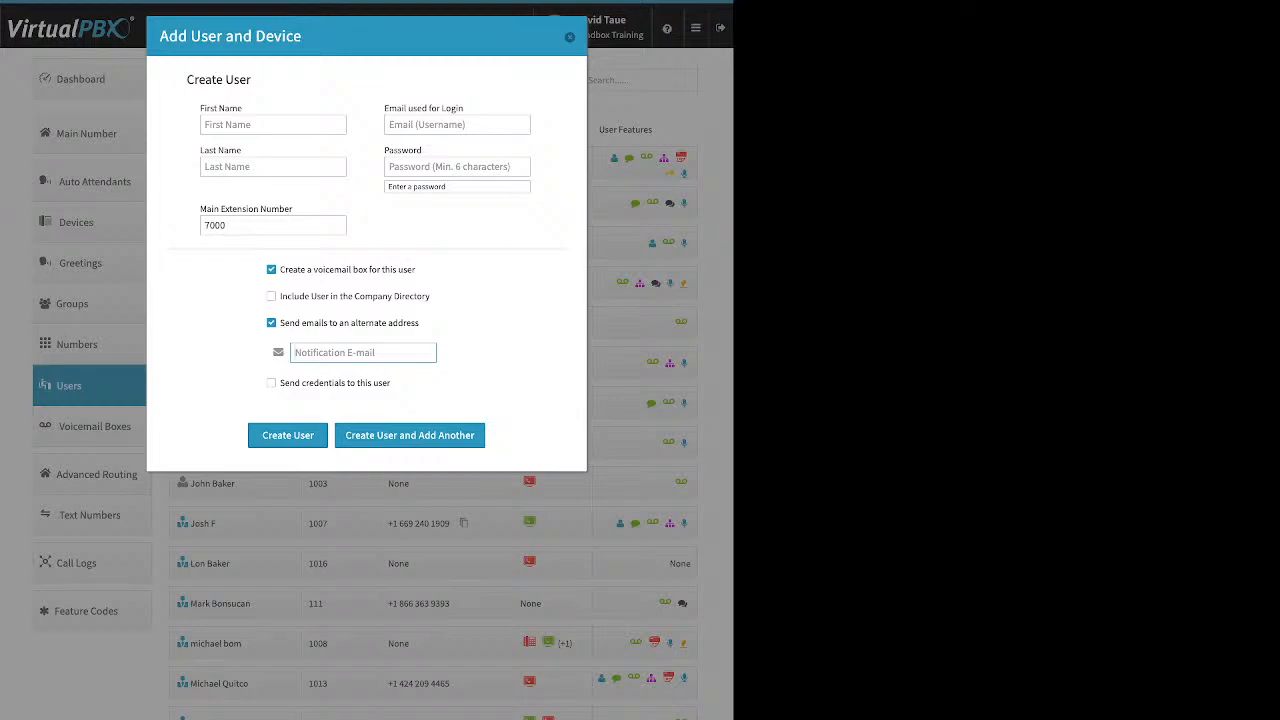
left_click(271, 323)
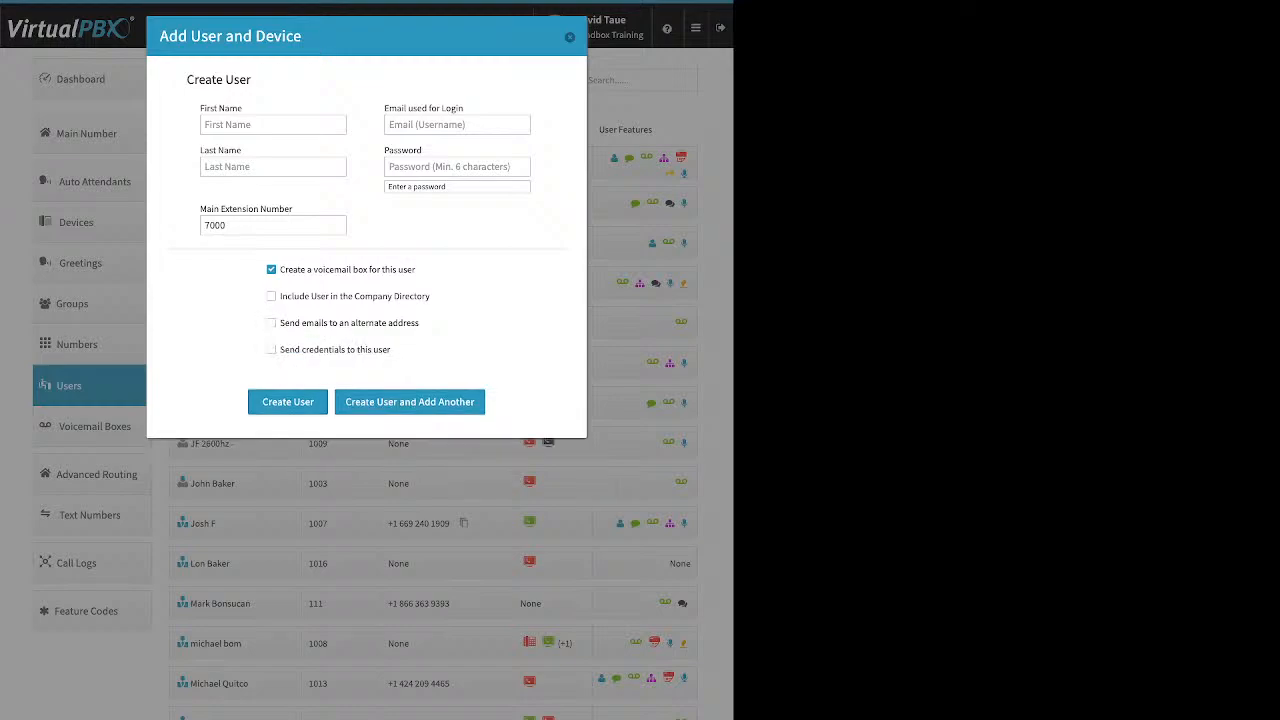
left_click_drag(391, 349, 280, 349)
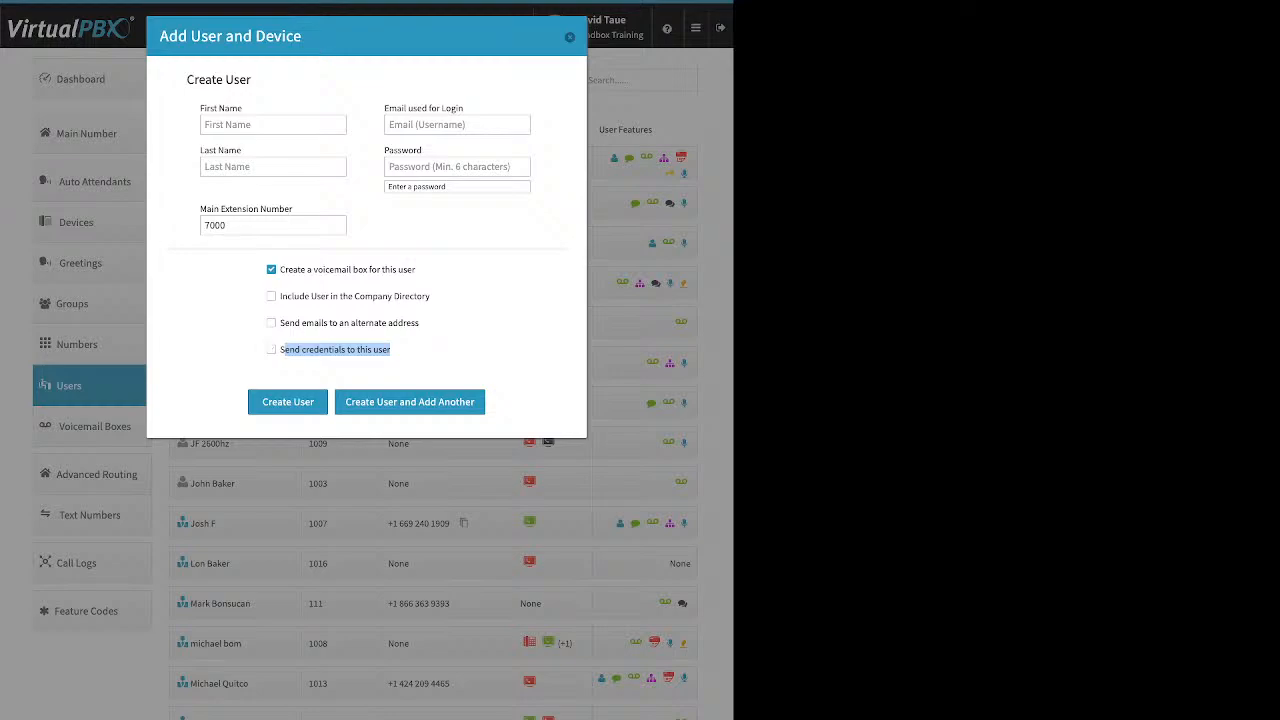
left_click(271, 349)
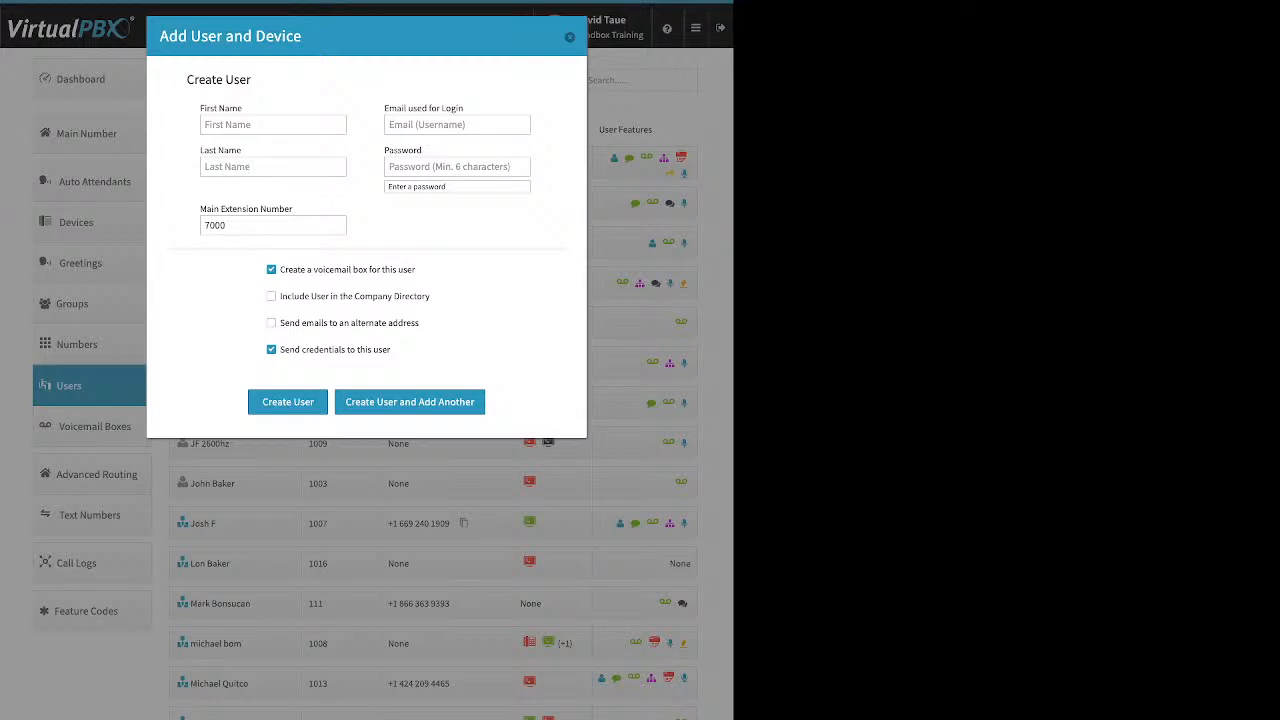
left_click(569, 37)
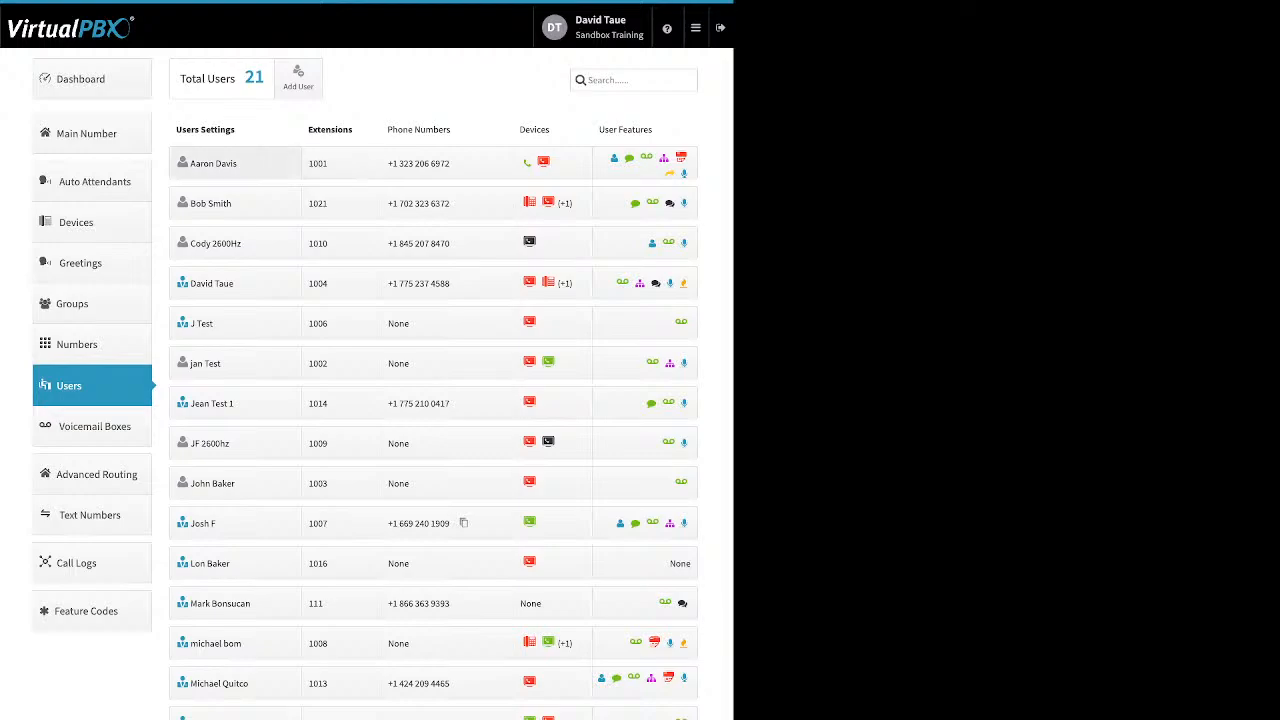
left_click(235, 163)
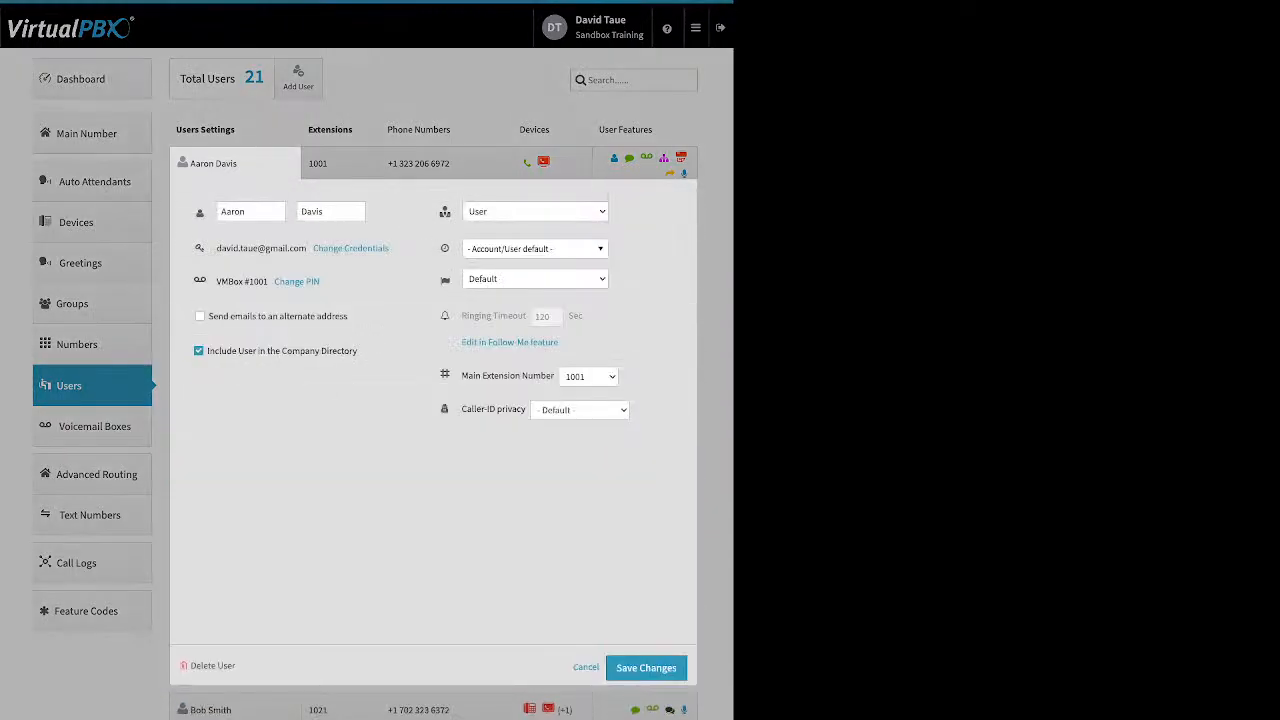
double_click(233, 211)
left_click_drag(391, 249, 334, 249)
left_click(350, 248)
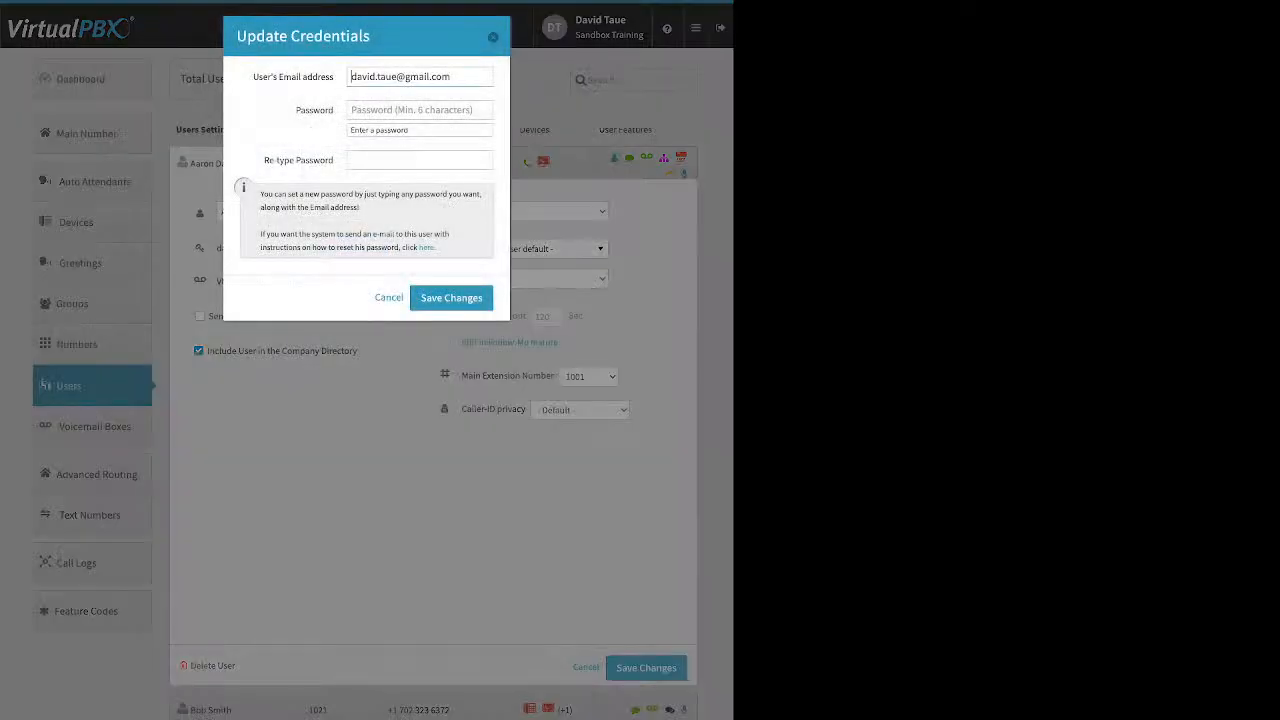
left_click_drag(436, 248, 418, 248)
key("Escape")
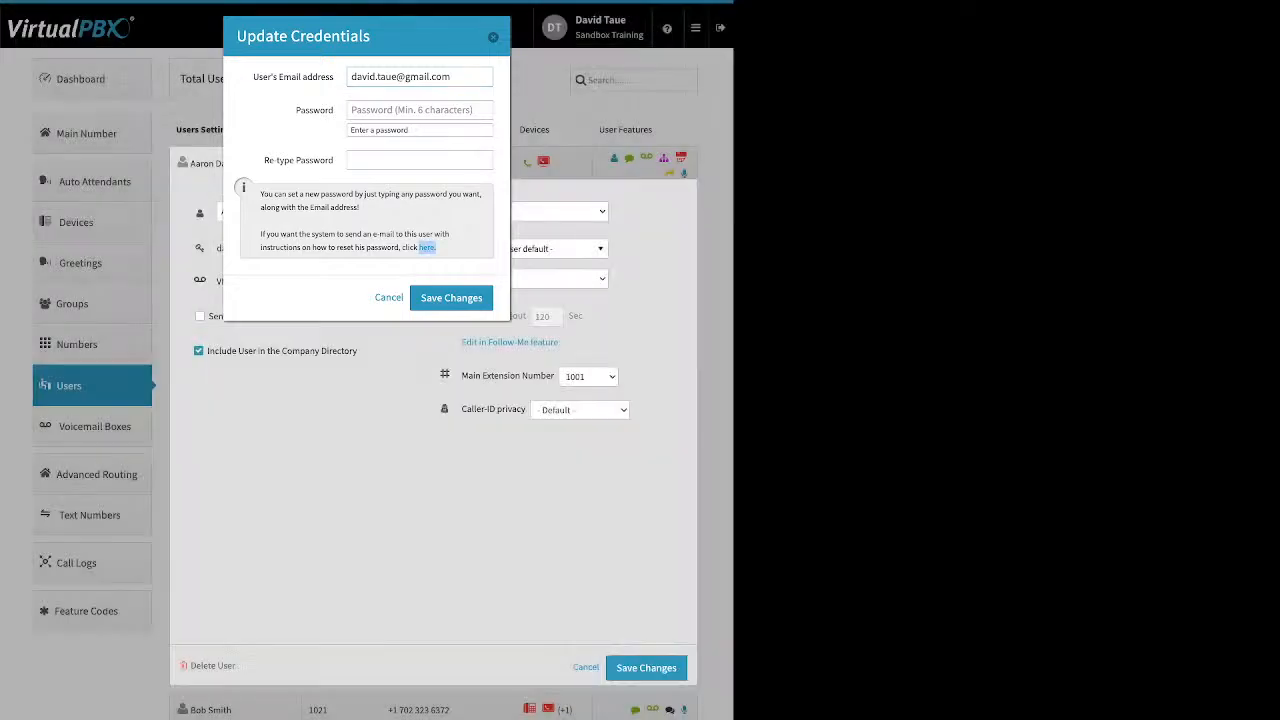
left_click_drag(320, 281, 274, 281)
left_click(296, 281)
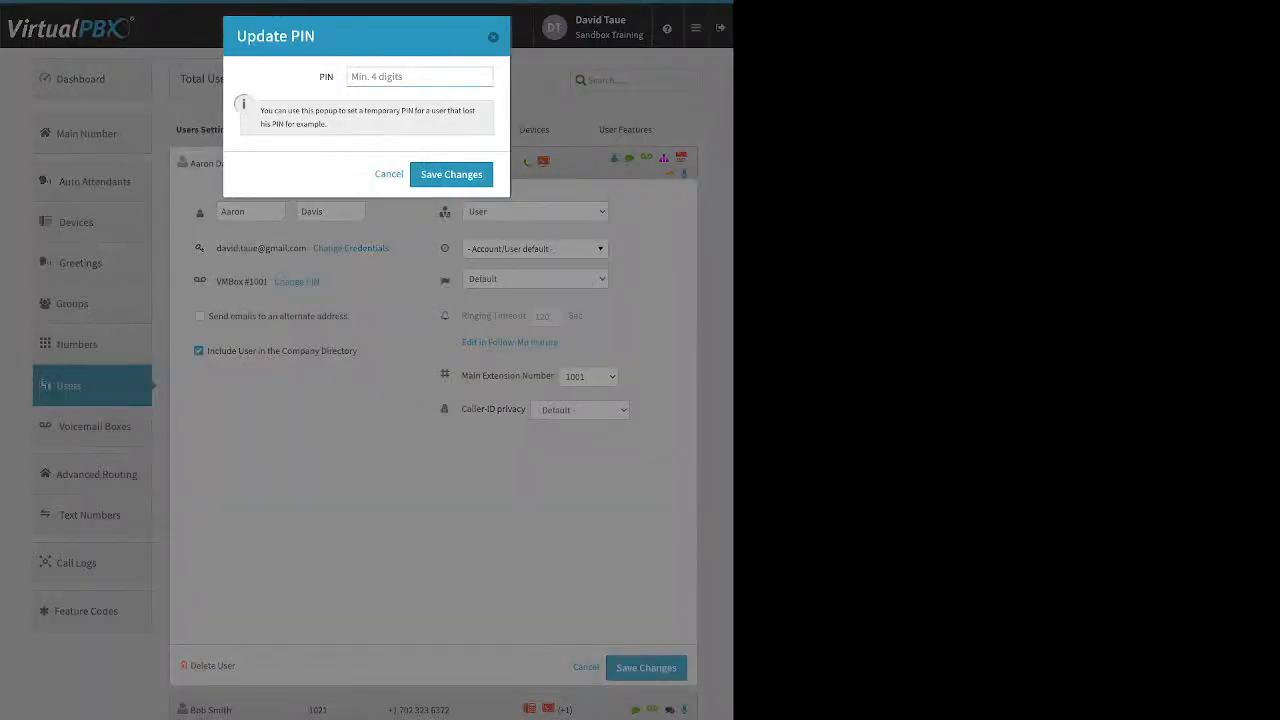
key("Escape")
left_click_drag(348, 316, 267, 316)
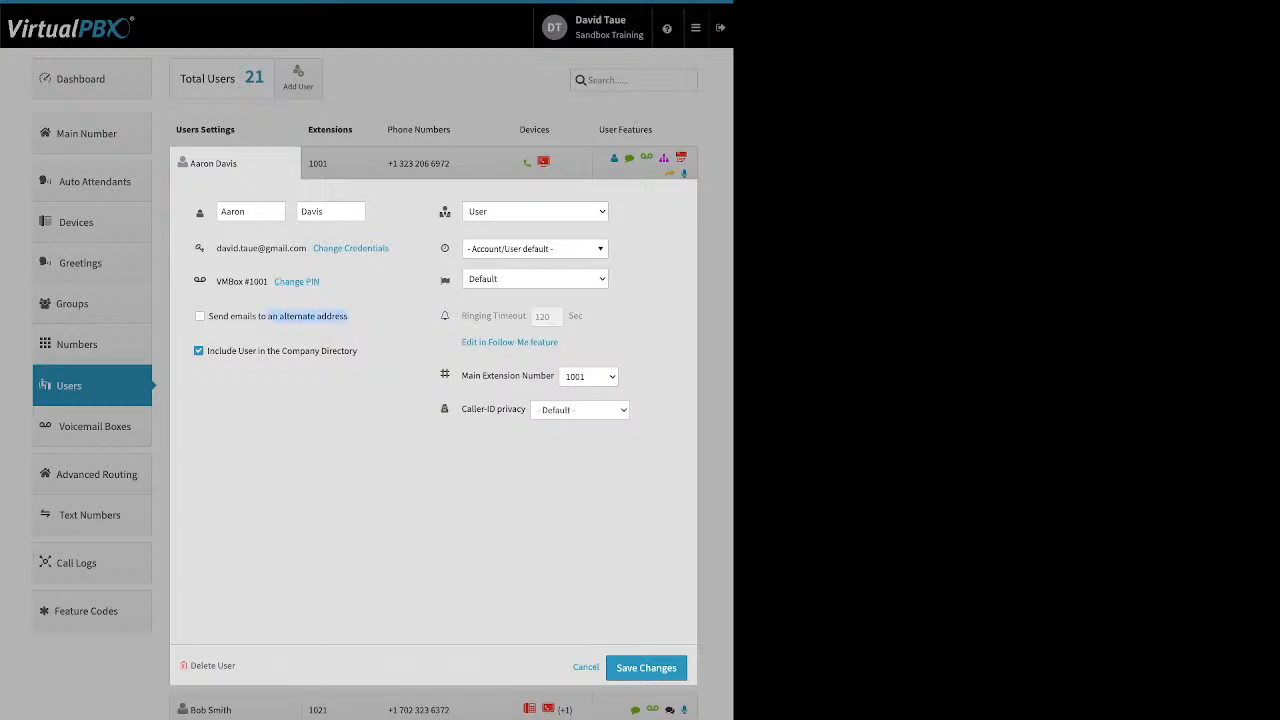
left_click_drag(357, 351, 265, 351)
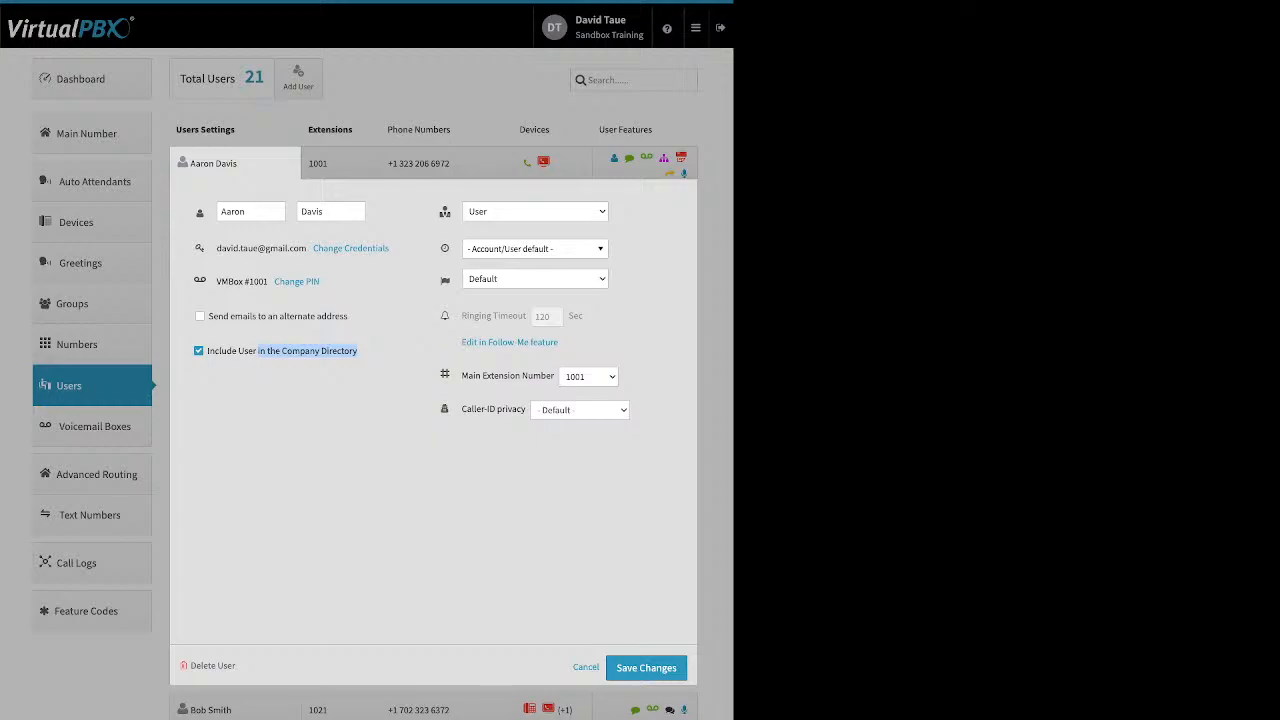
left_click(290, 400)
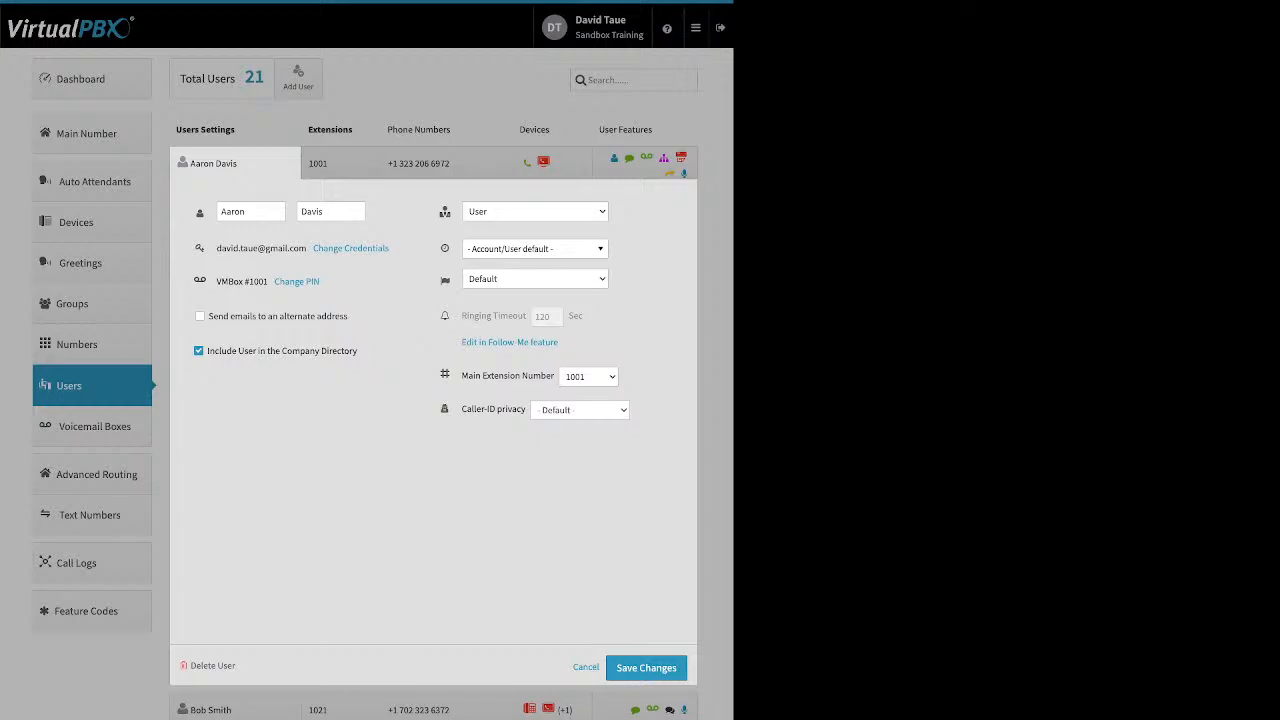
left_click(535, 249)
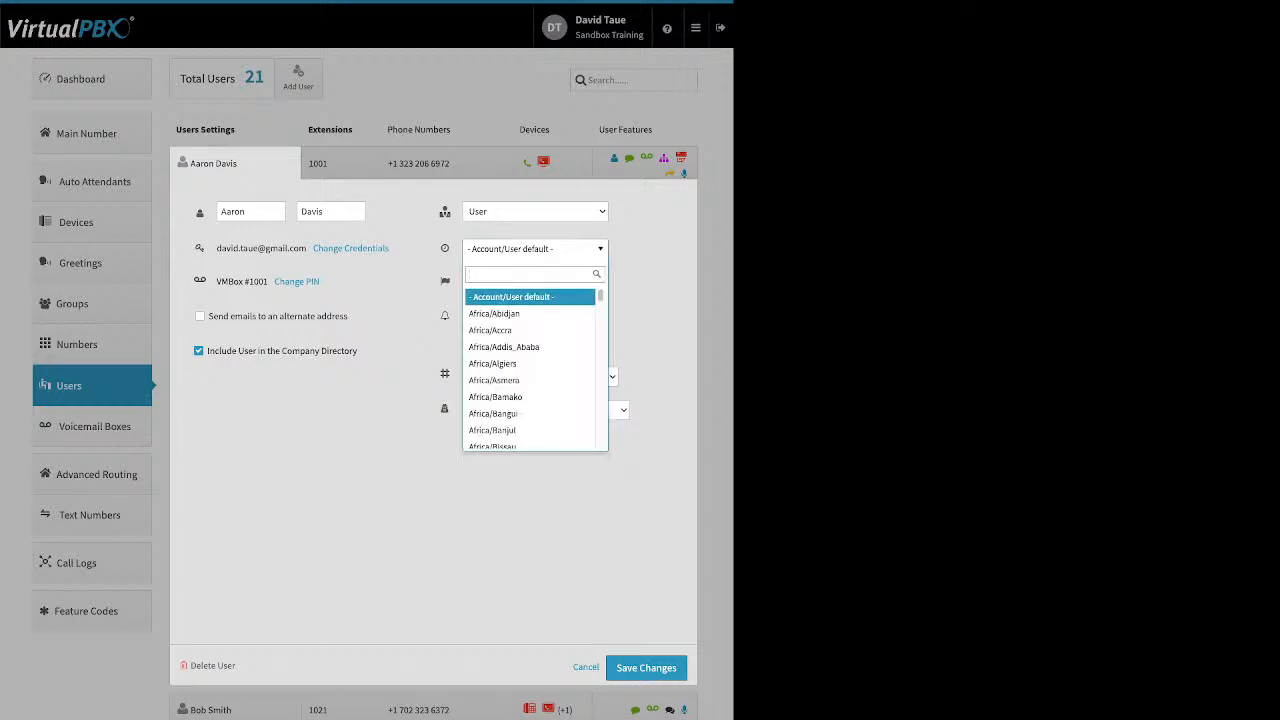
key("Escape")
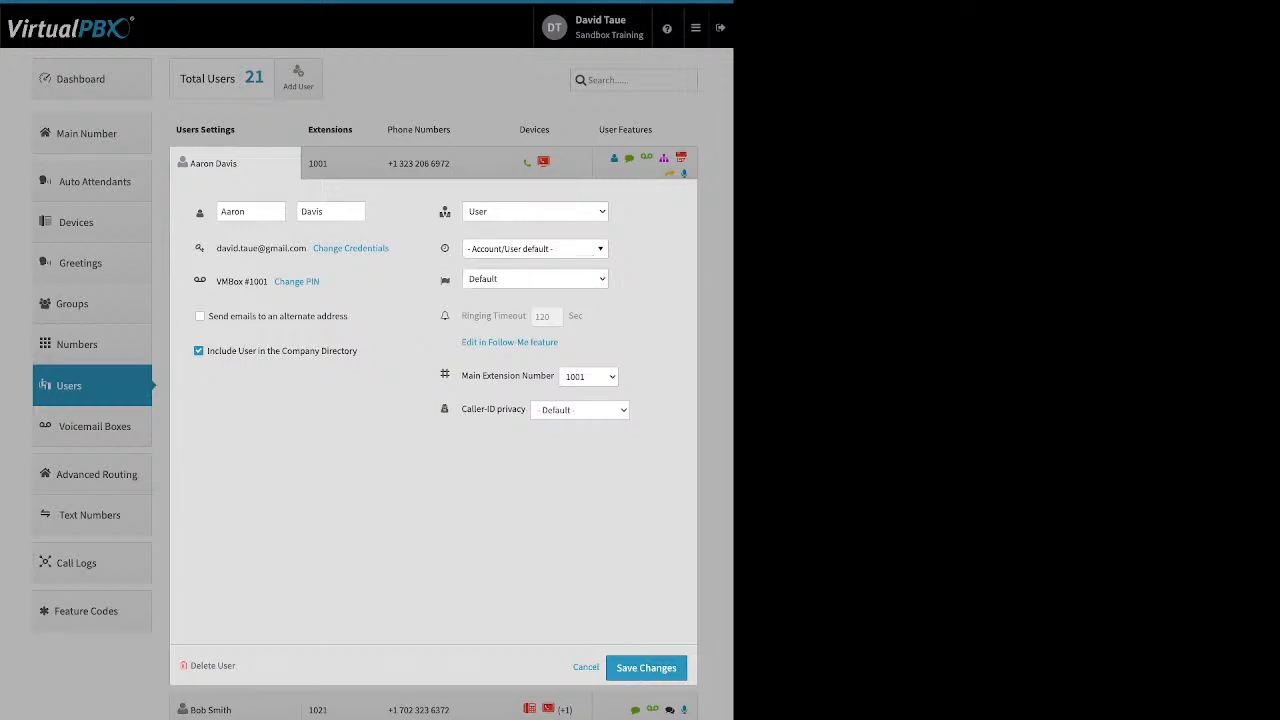
left_click(586, 667)
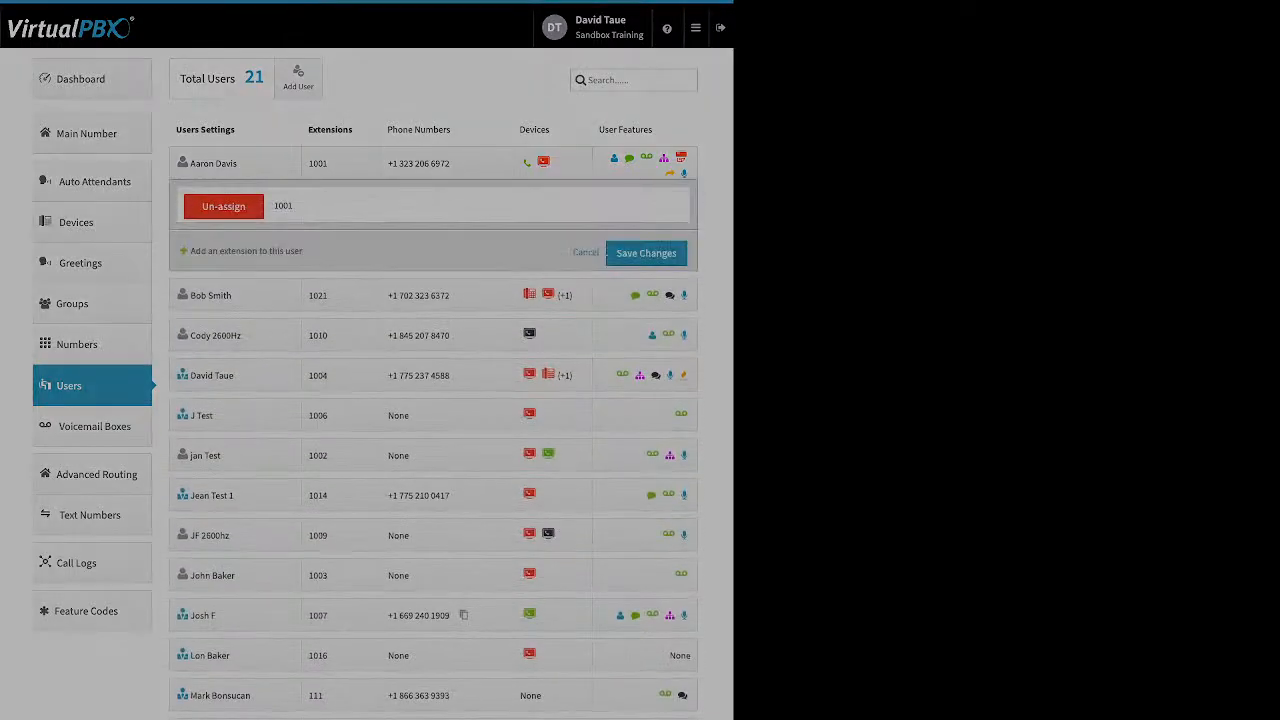
left_click(446, 163)
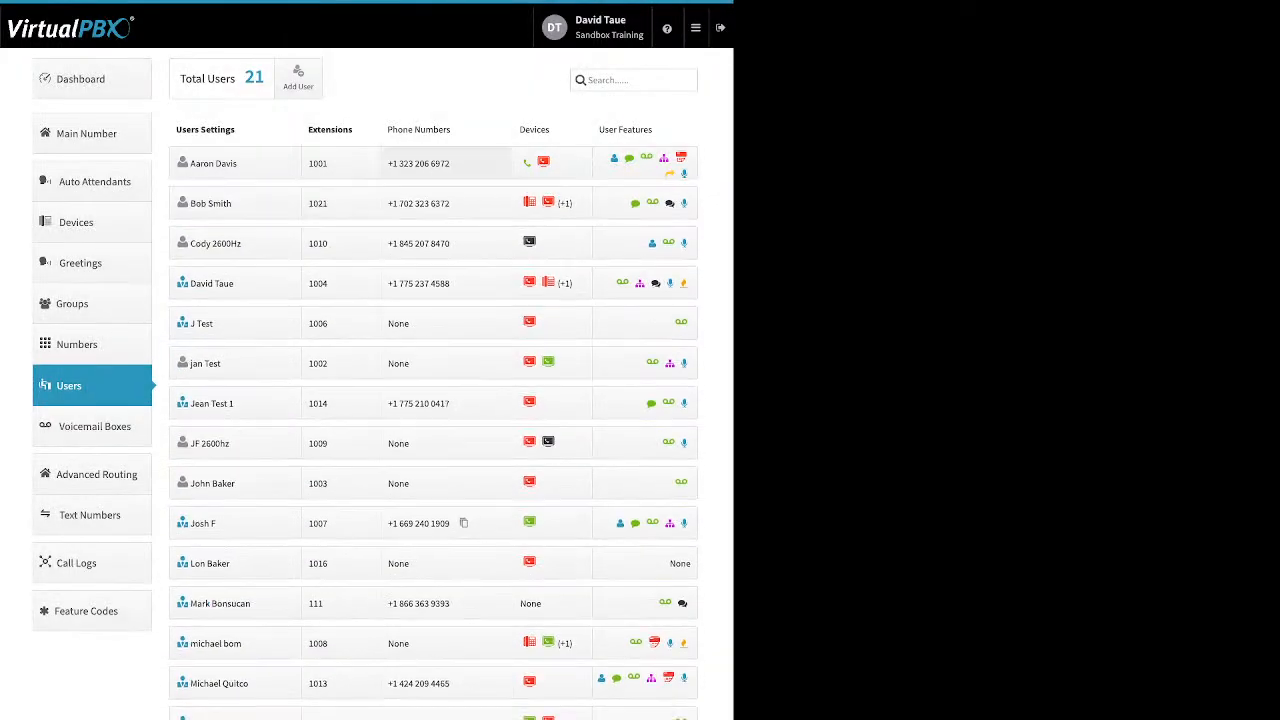
left_click(446, 163)
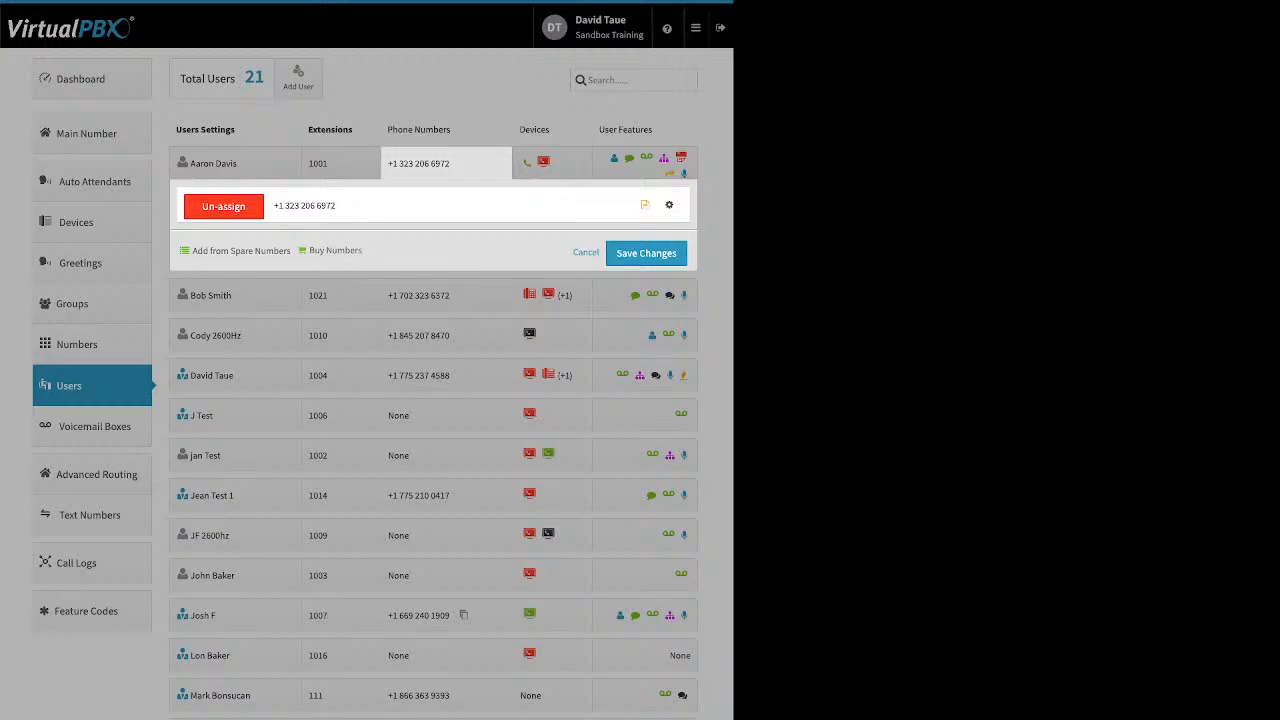
Step: Close the phone number panel, open extension 1010's devices and start adding a new Soft Phone, then cancel it
left_click(586, 252)
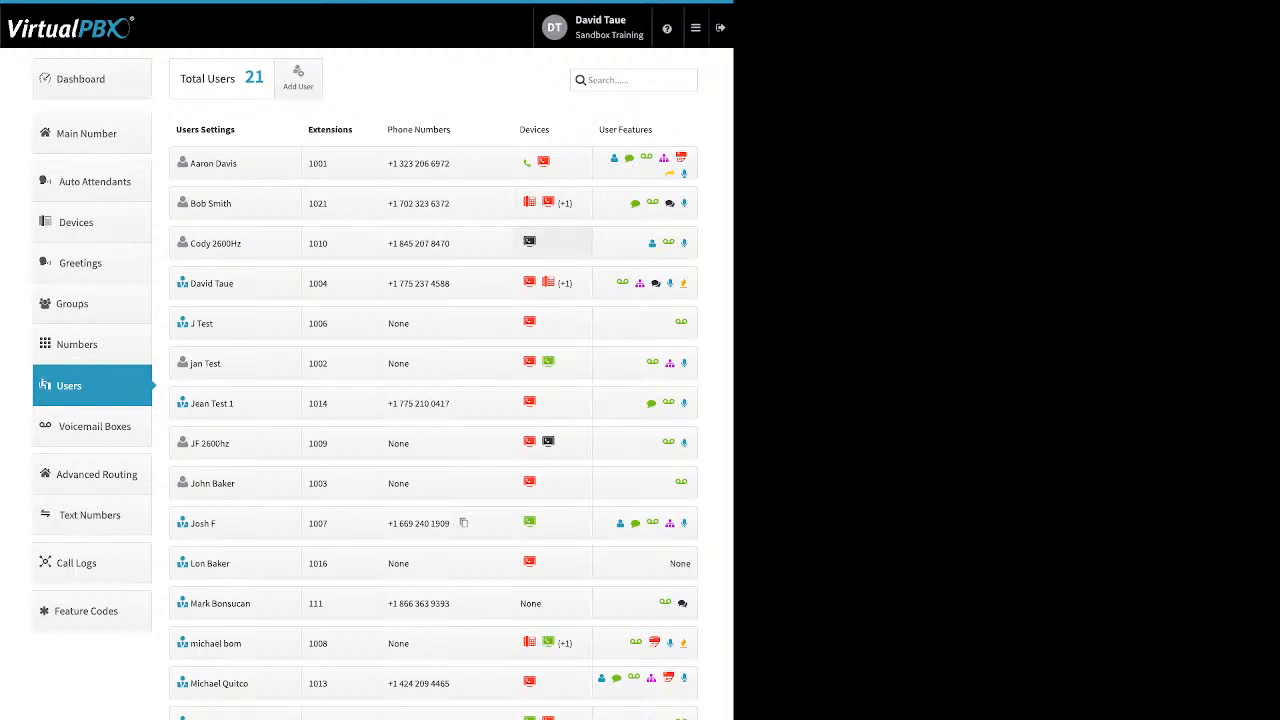
left_click(550, 243)
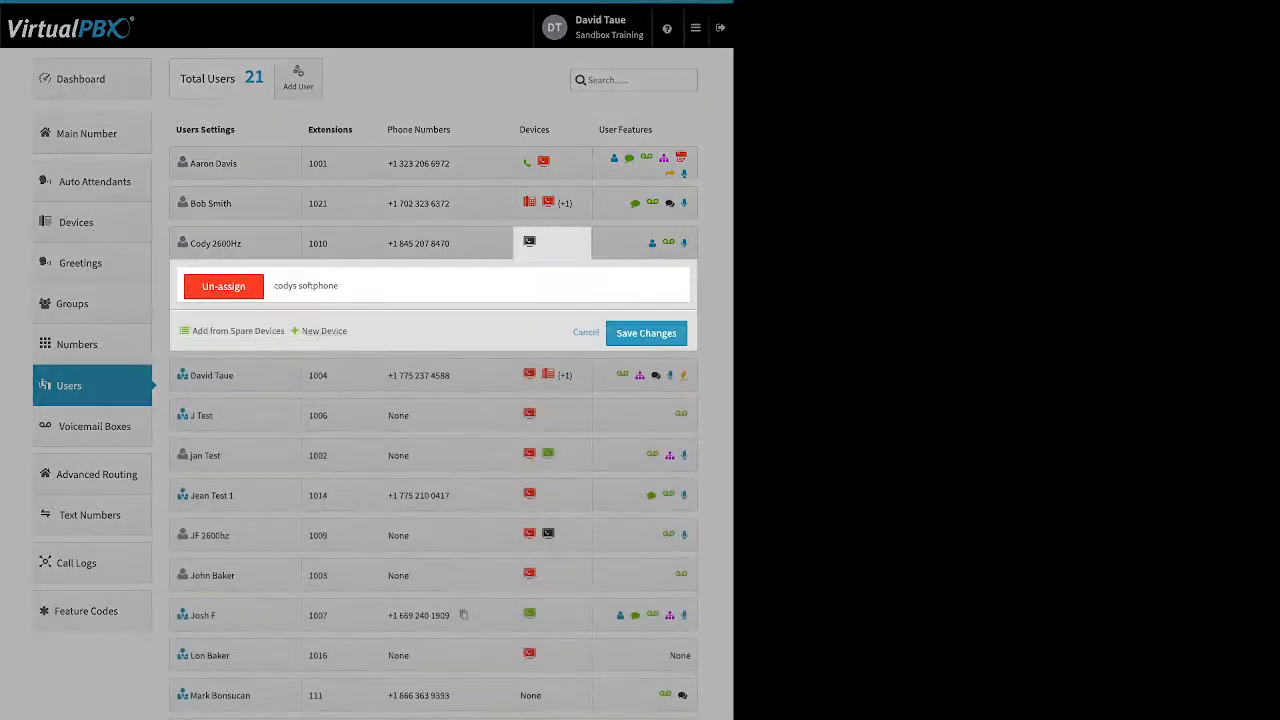
left_click(322, 330)
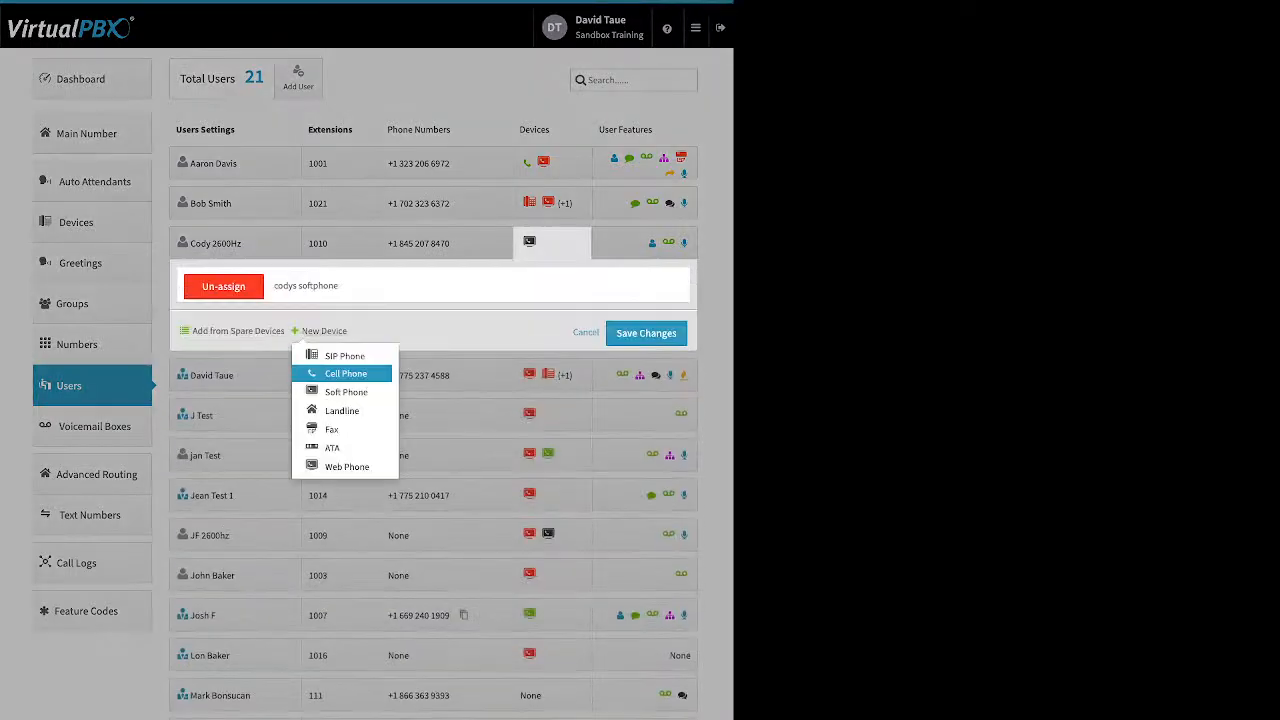
left_click(346, 392)
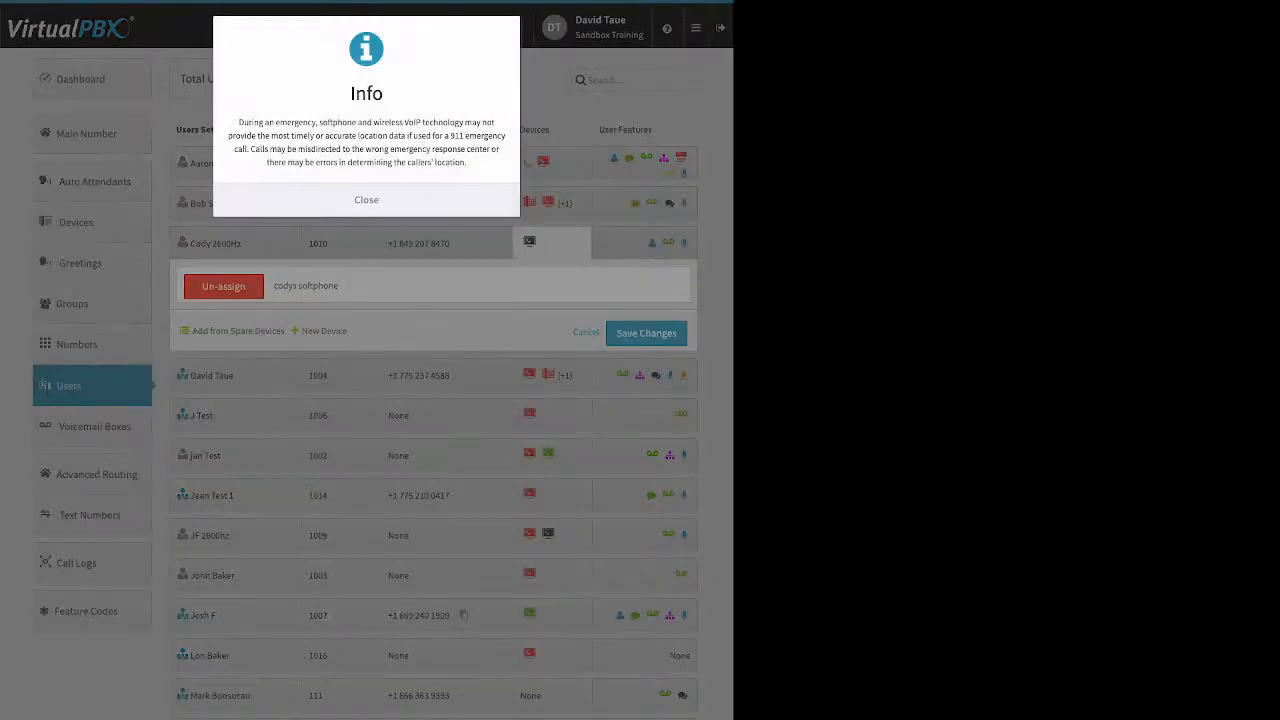
left_click(366, 200)
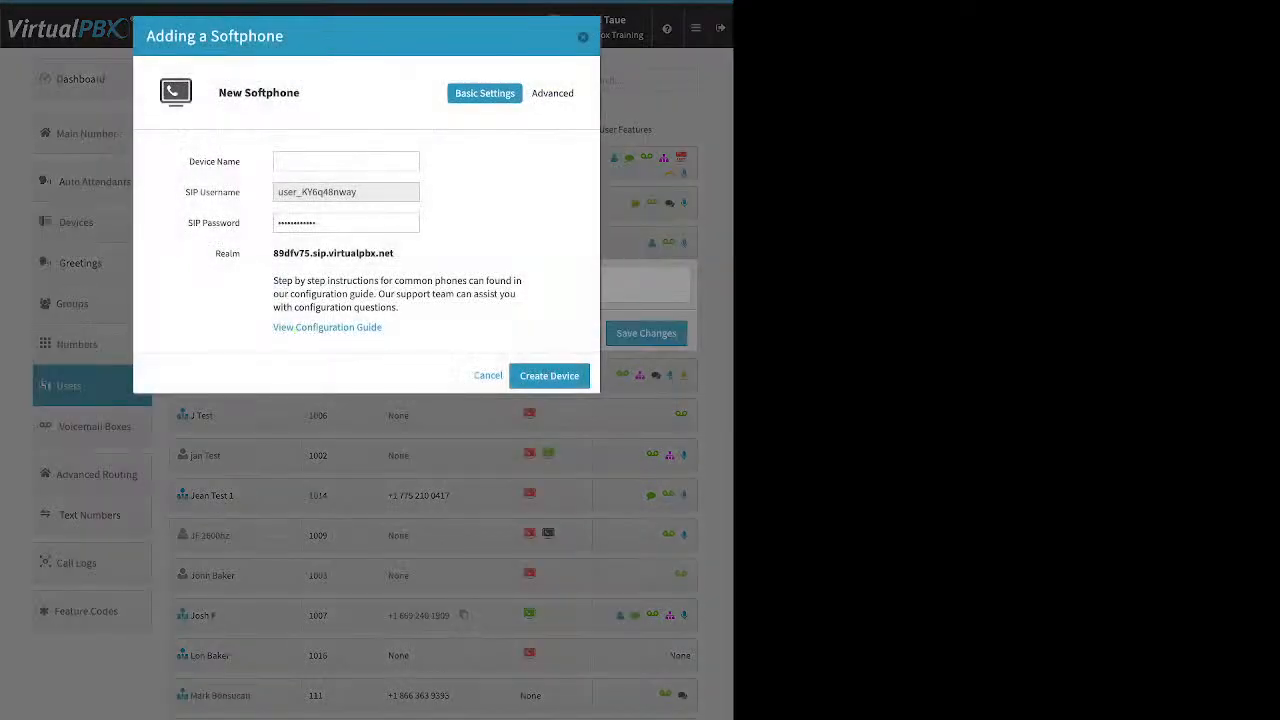
key("Escape")
left_click(586, 332)
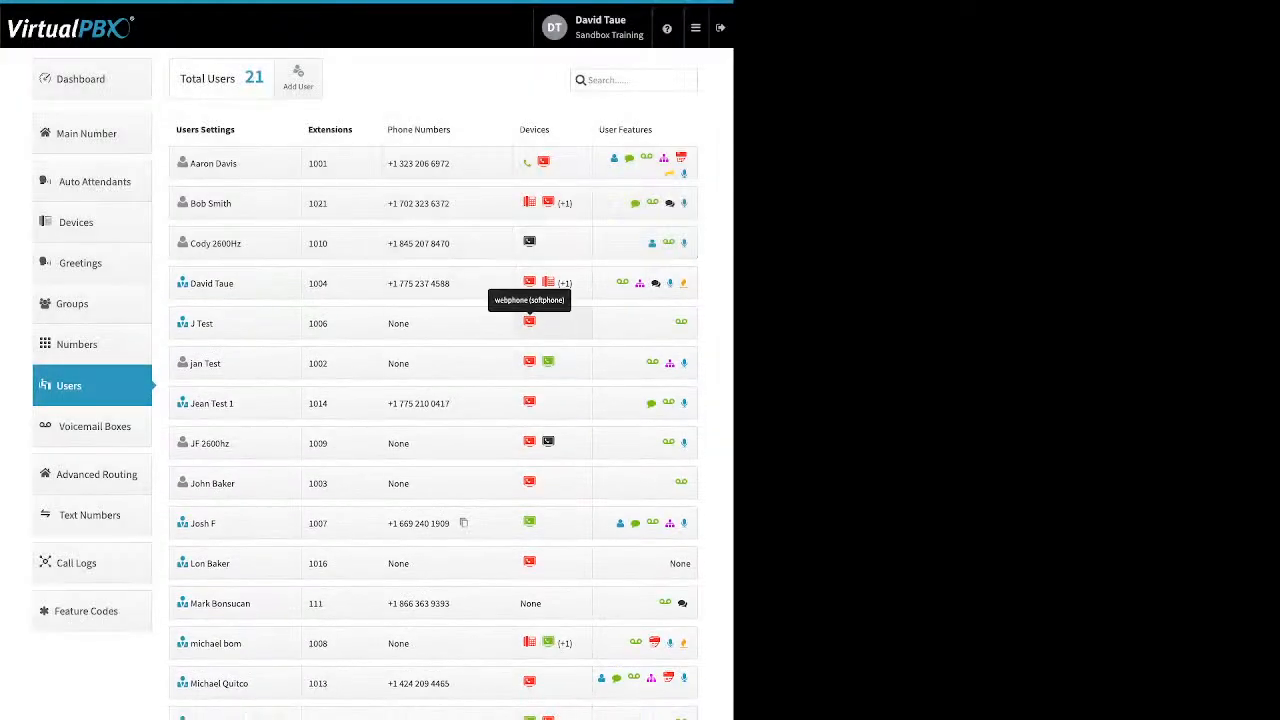
Step: Open extension 1006's devices and start adding a new Web Phone device
left_click(529, 321)
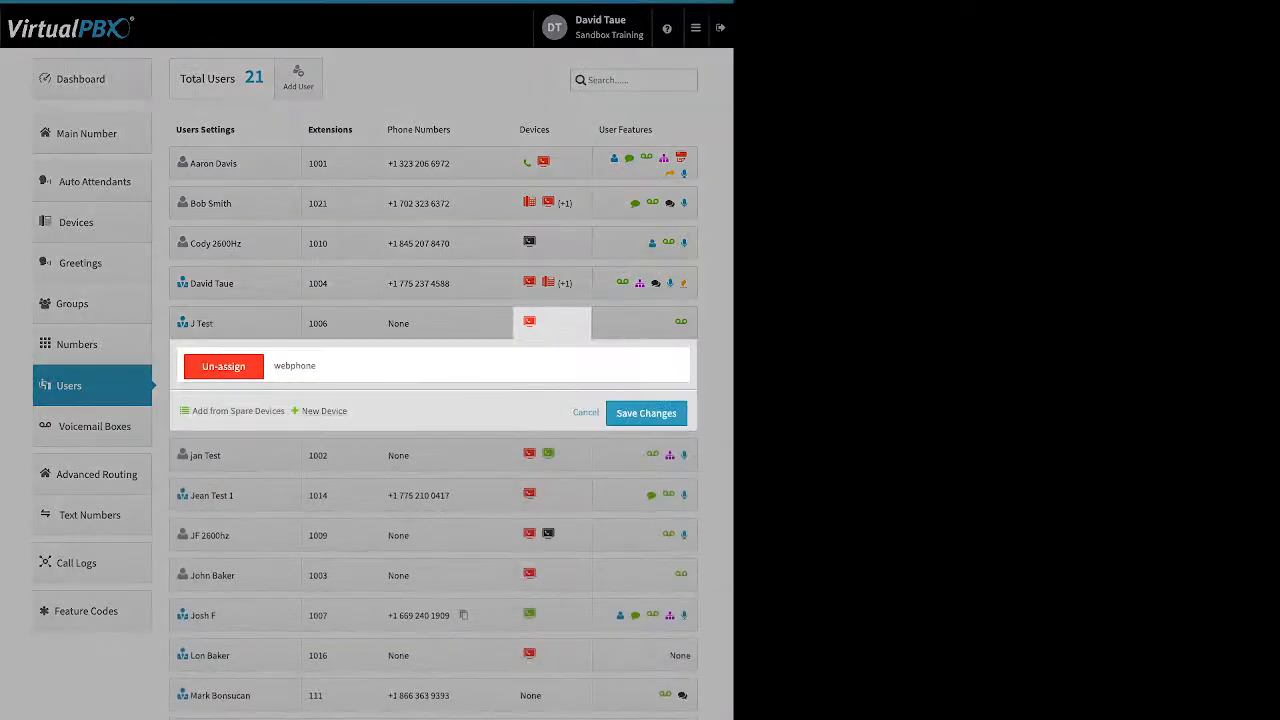
left_click(324, 410)
left_click(330, 470)
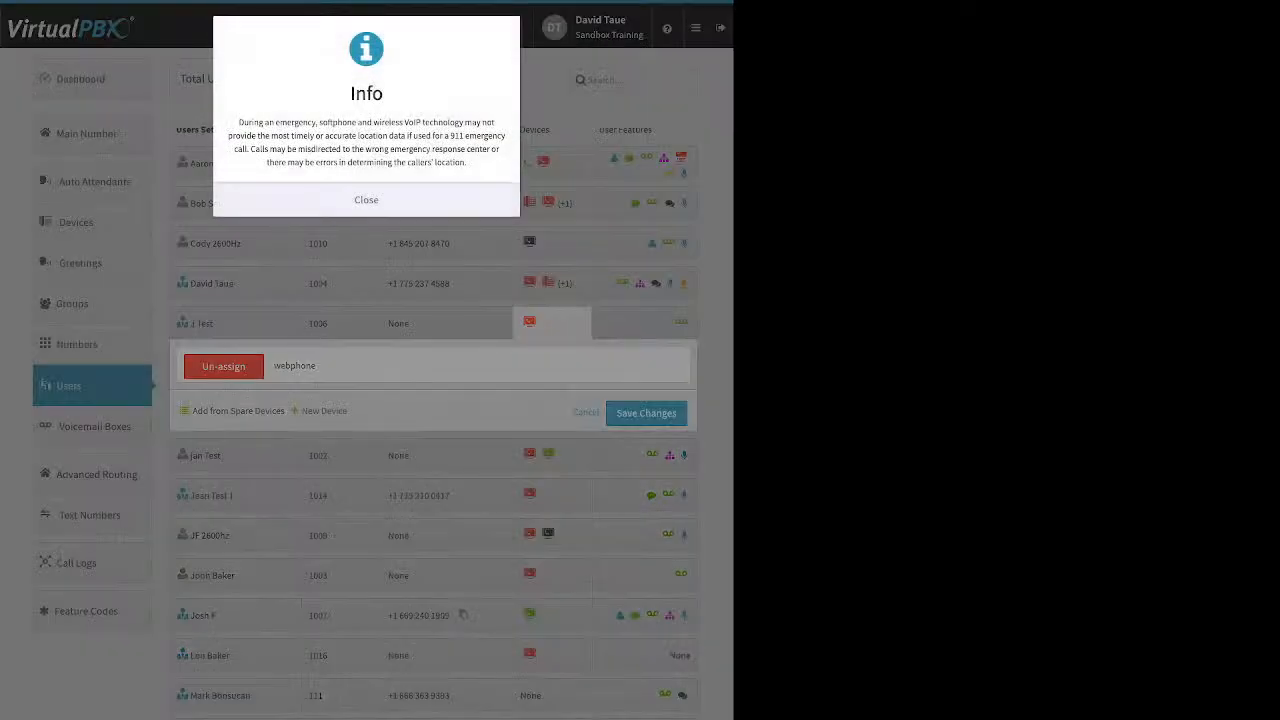
left_click(390, 200)
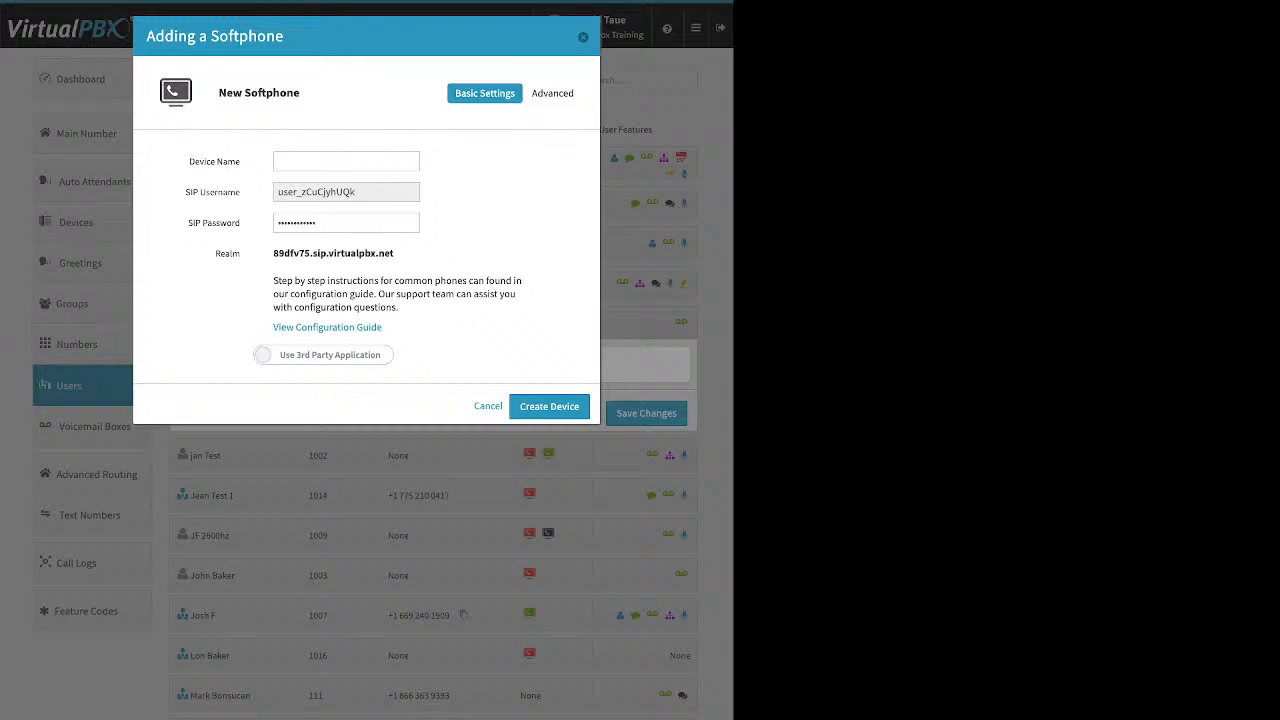
Step: Try switching the new softphone to use the VirtualPBX Application, then cancel the device dialog
left_click(323, 355)
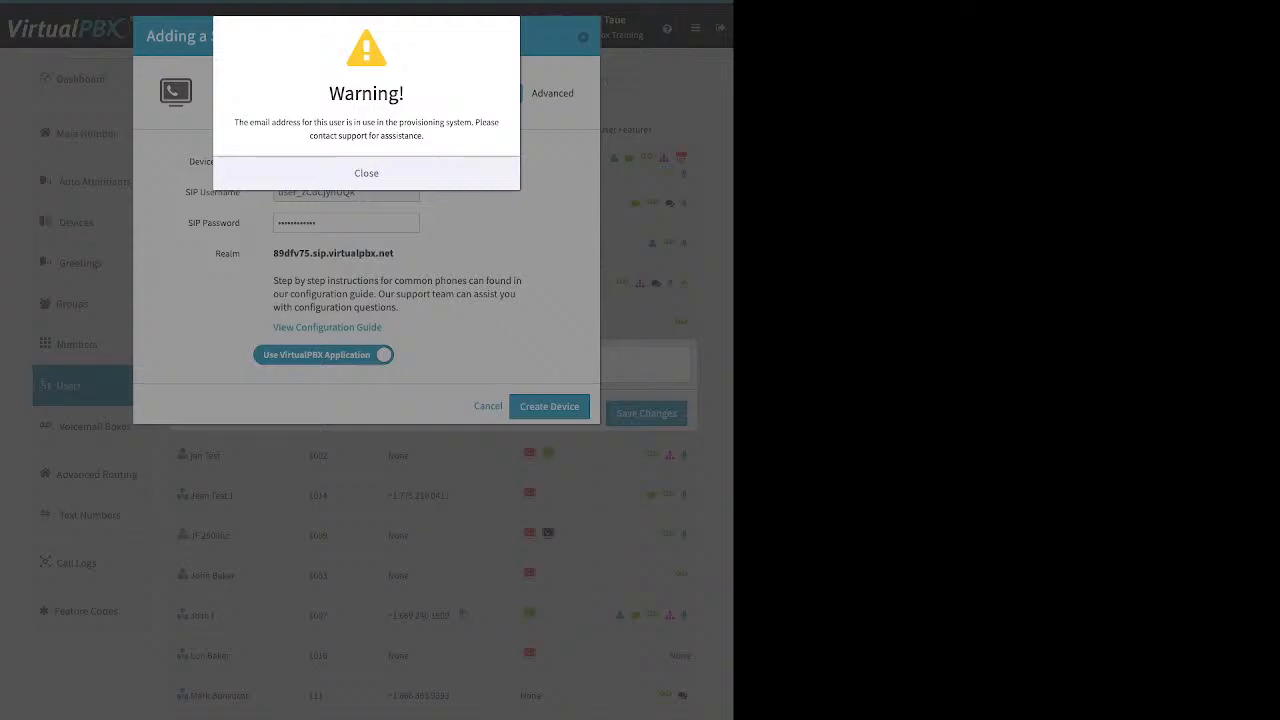
left_click(366, 173)
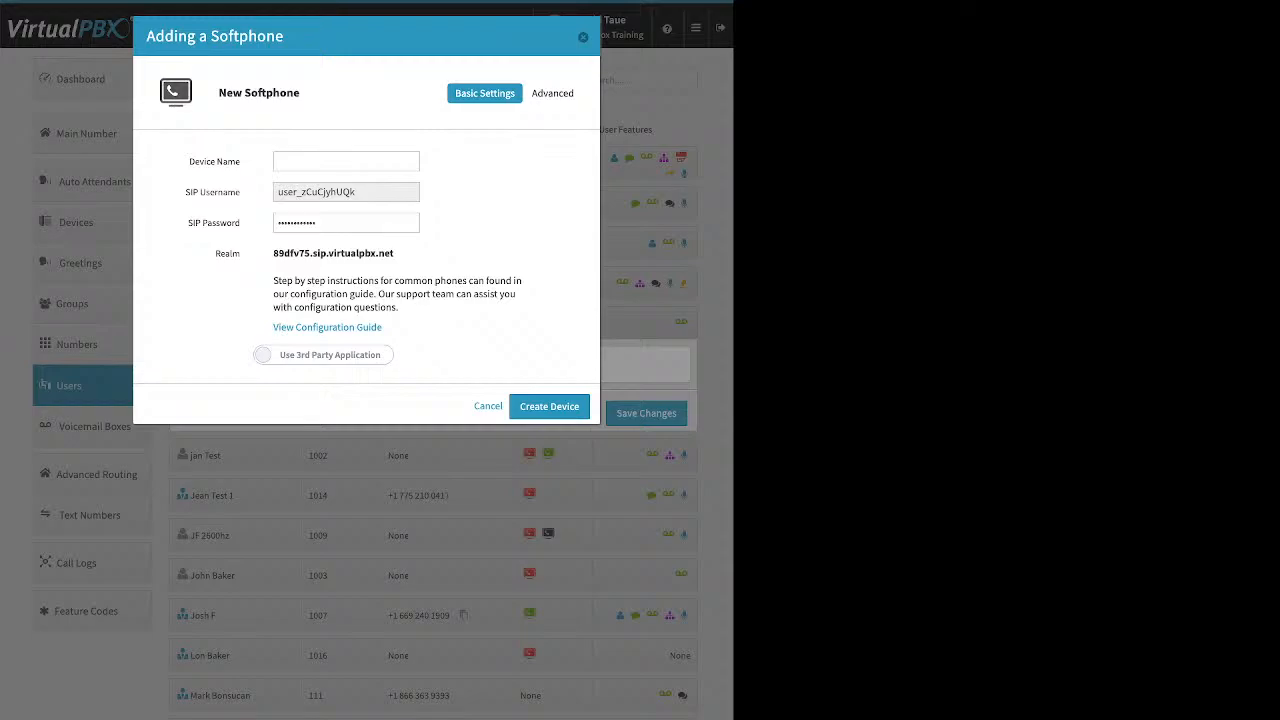
key("Escape")
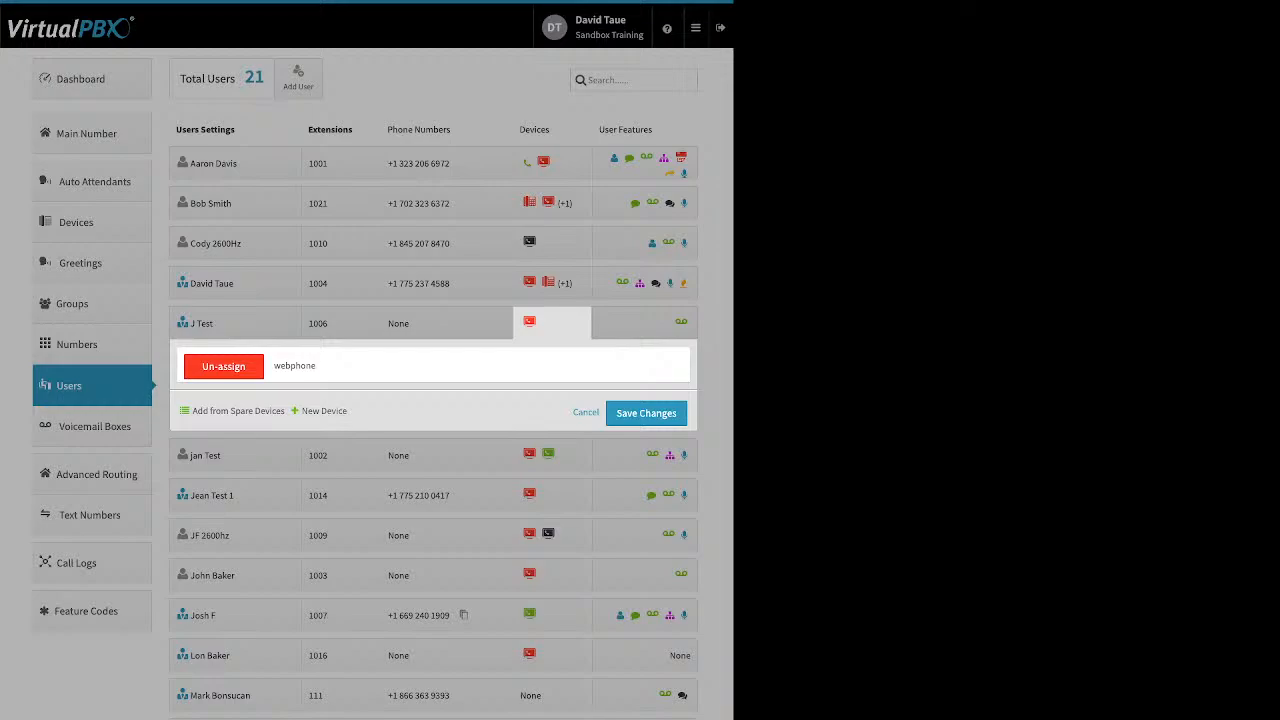
Step: Open the existing webphone device's settings for extension 1006 and close them
left_click(295, 366)
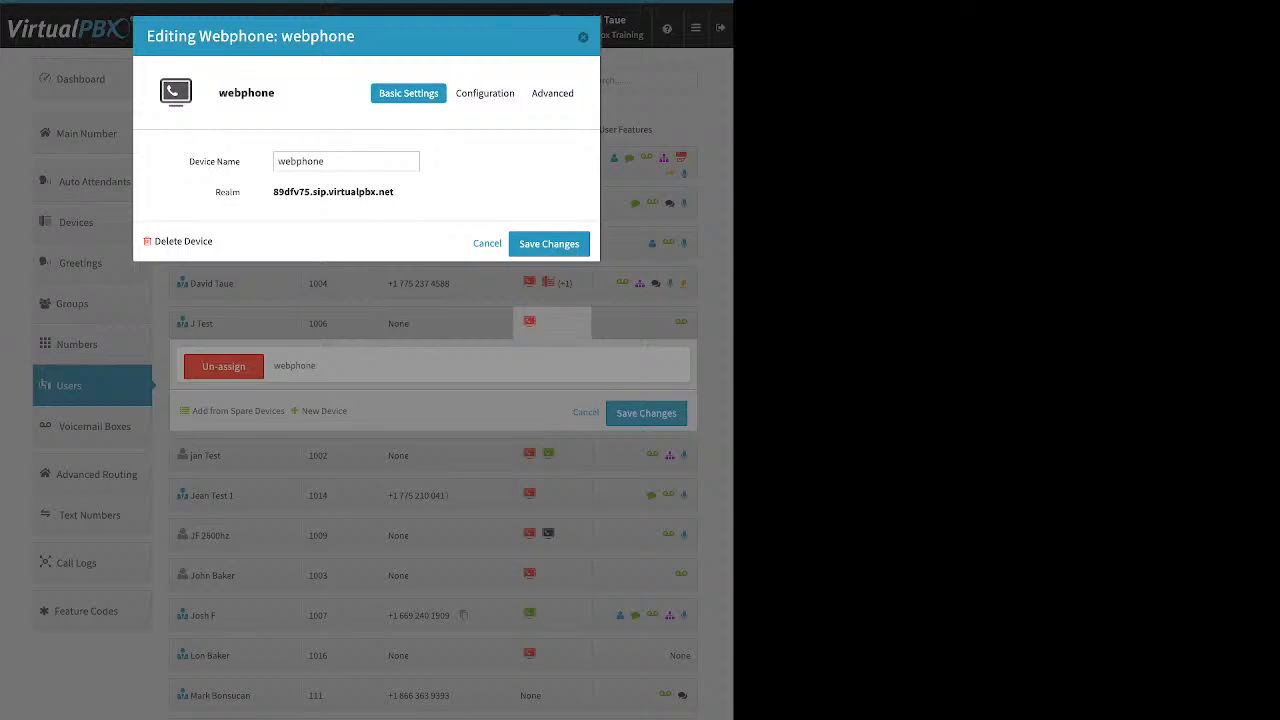
key("Escape")
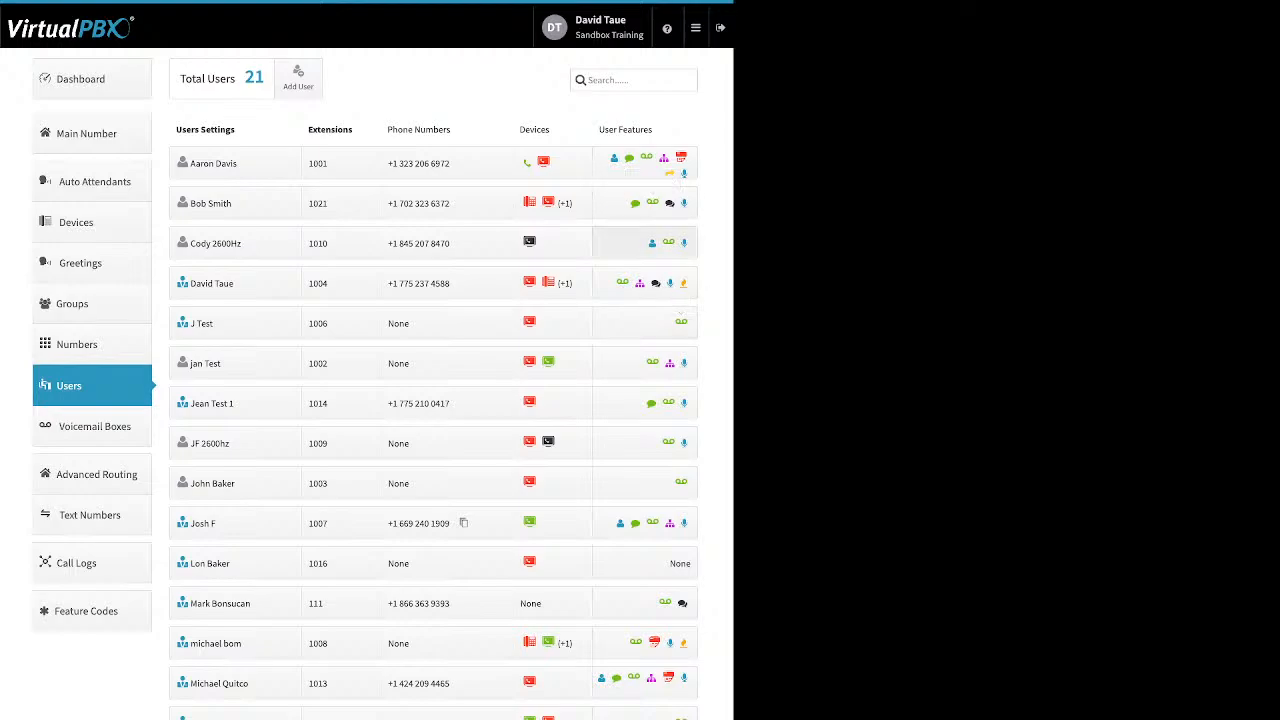
Step: Open the user features of extension 1001 and view its Caller-ID Number settings without changes
left_click(645, 165)
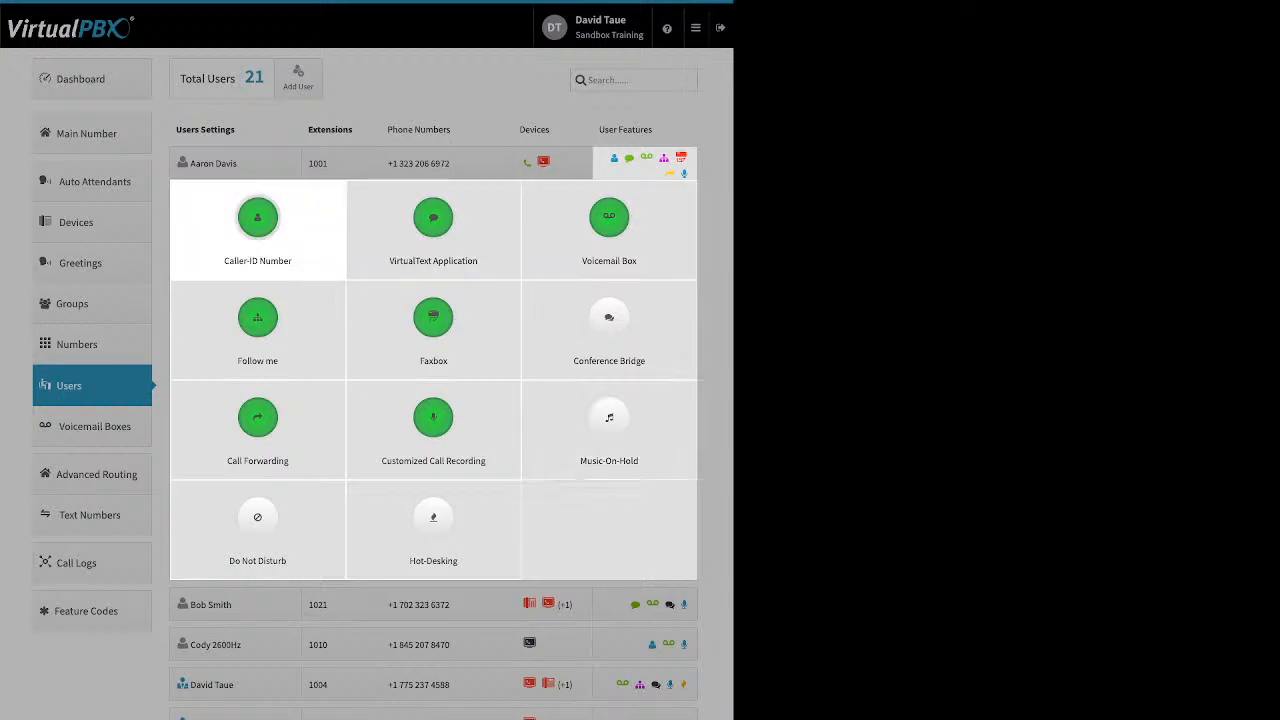
left_click(257, 225)
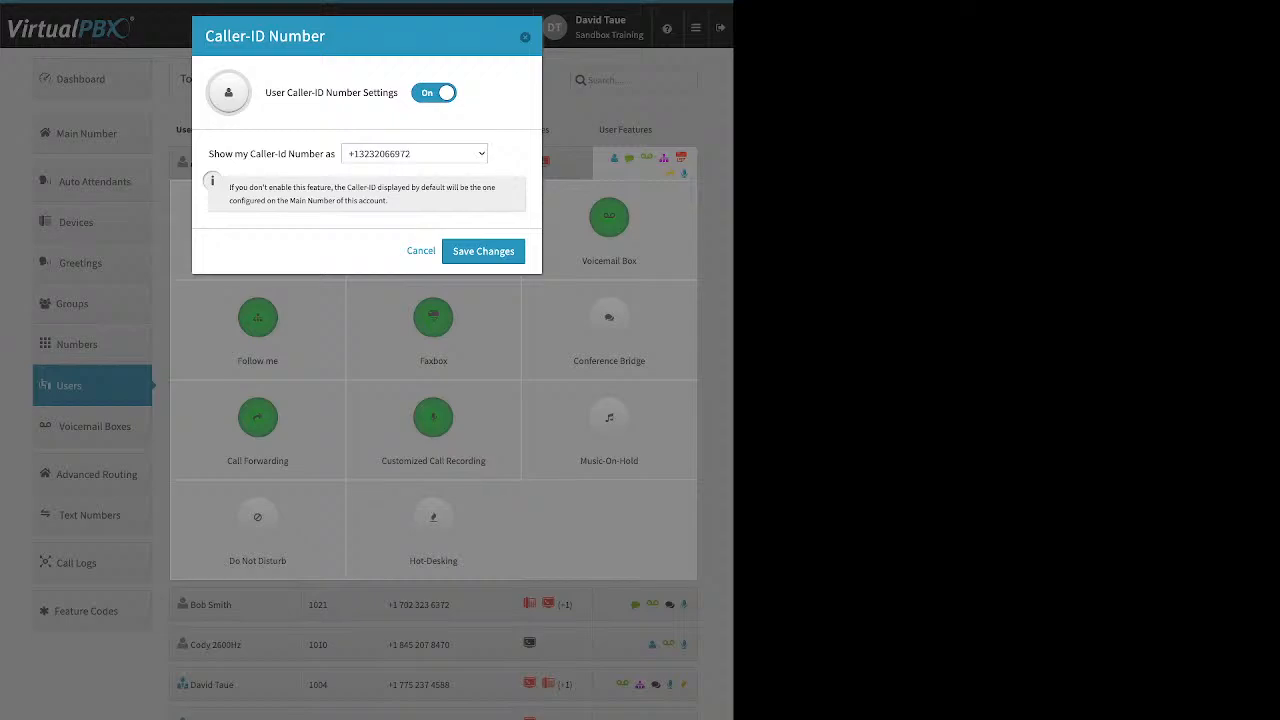
key("Escape")
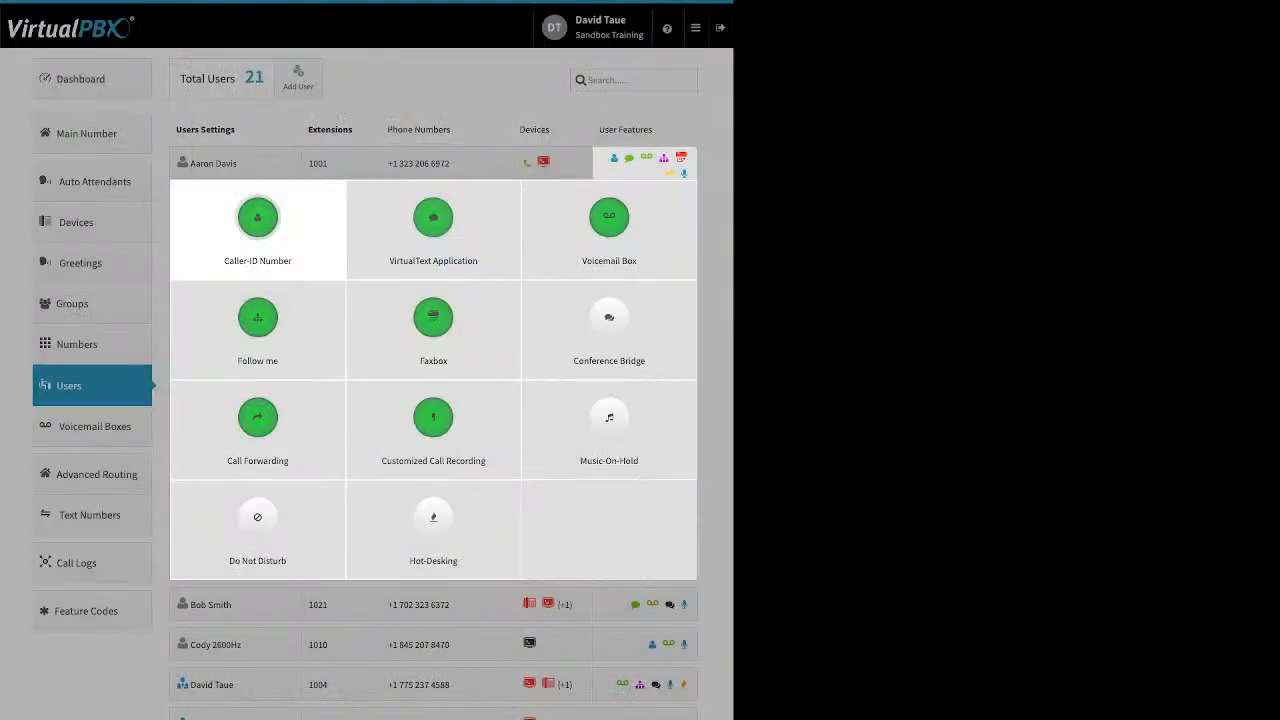
Step: Switch off the Caller-ID Number feature and view the VirtualText Application settings
left_click(258, 230)
left_click(434, 93)
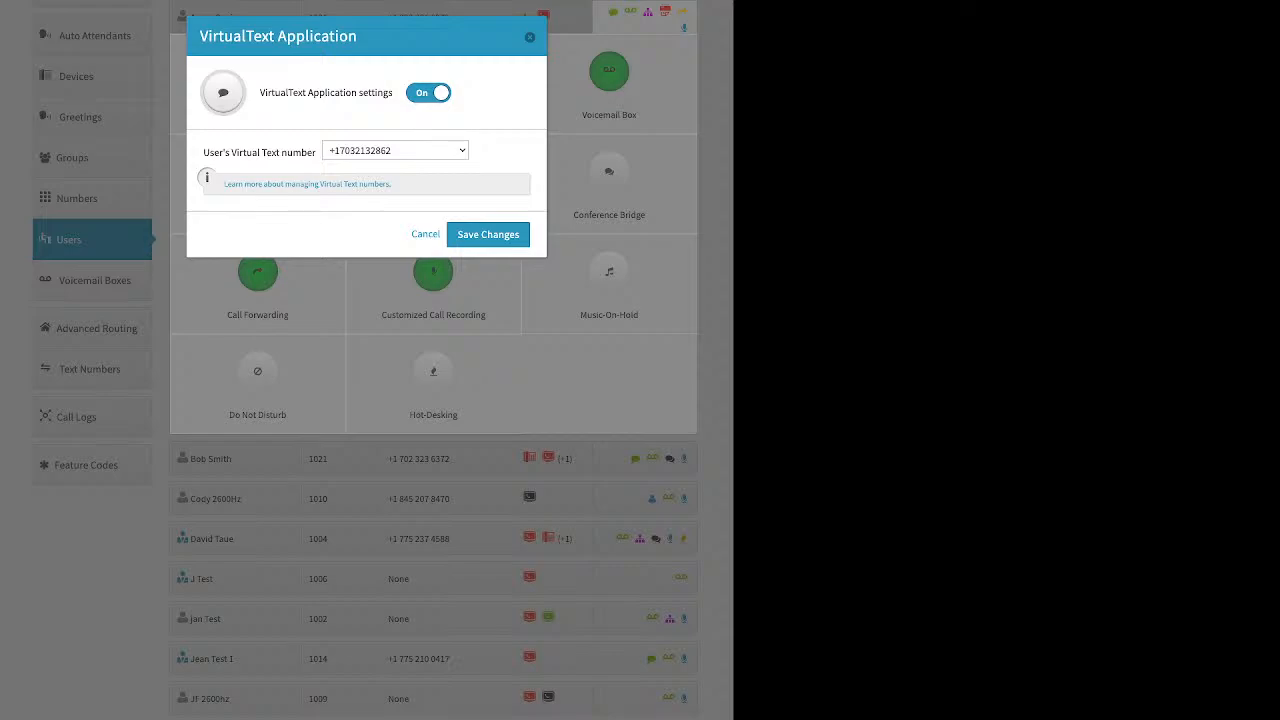
left_click(530, 37)
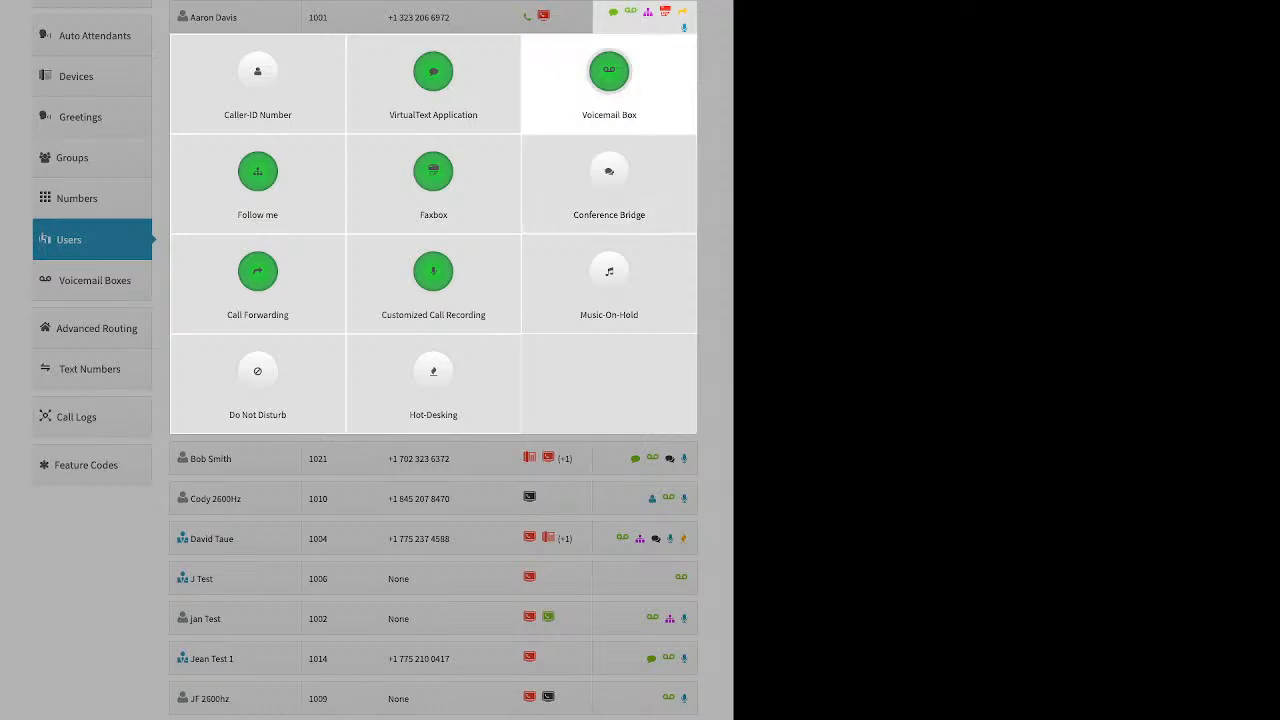
Step: Review the Voicemail Box settings for transcription and voicemail-to-email options, then close the dialog
left_click(609, 73)
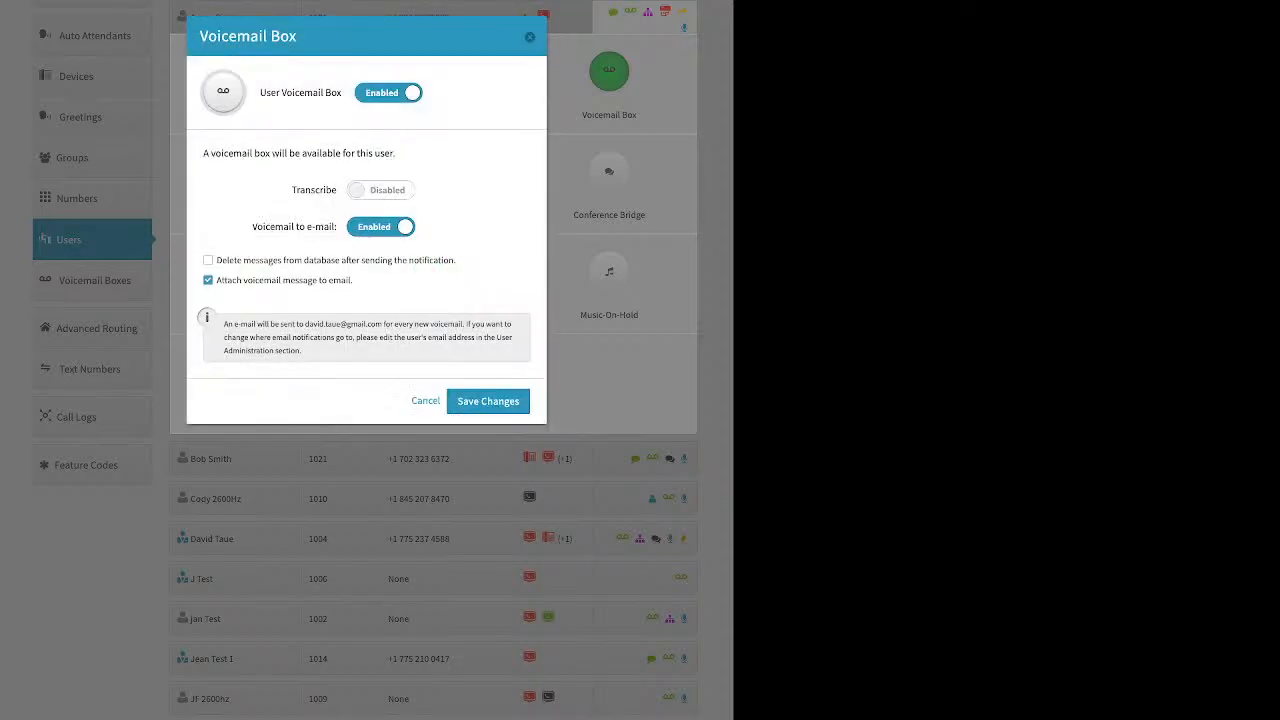
left_click_drag(210, 153, 301, 153)
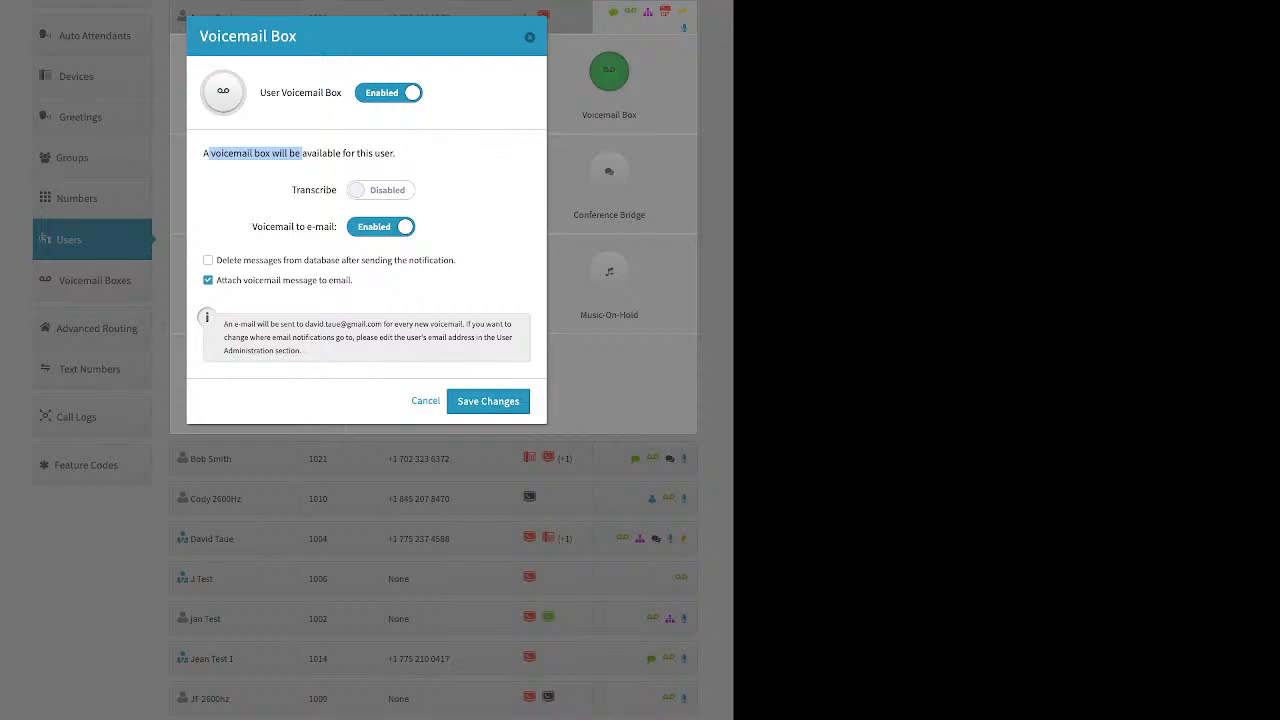
left_click(301, 154)
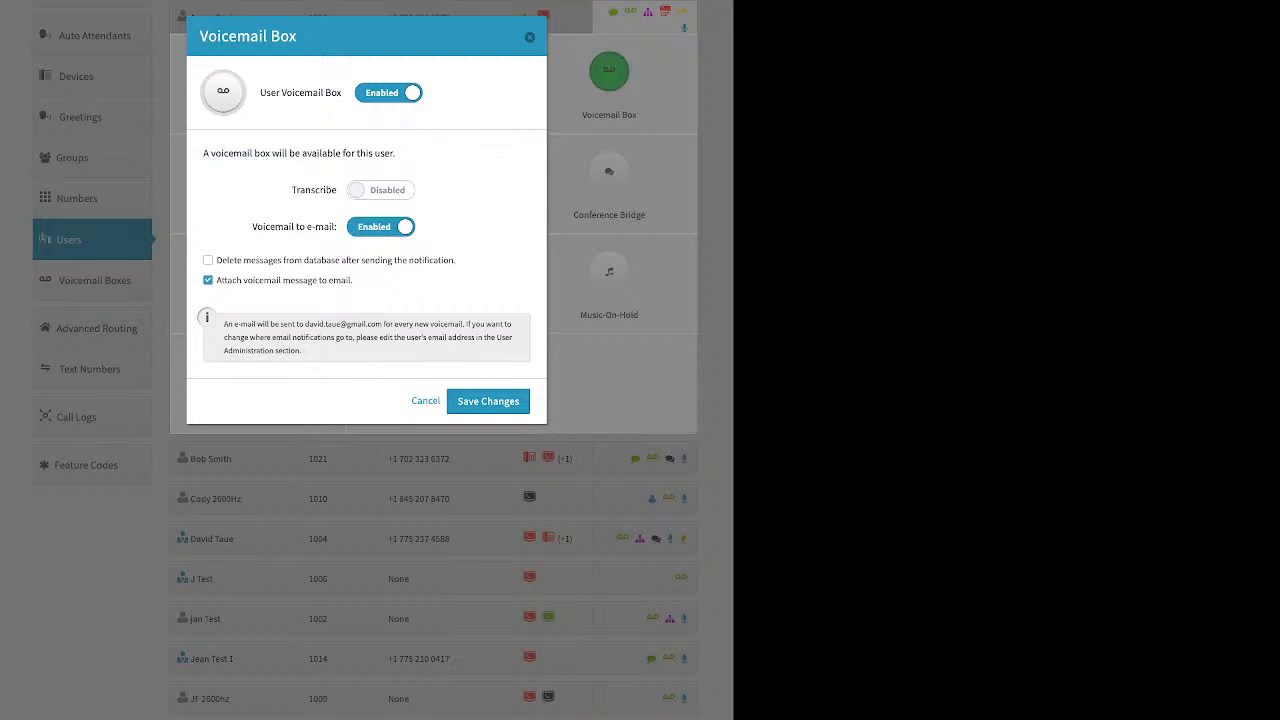
double_click(314, 190)
left_click(330, 245)
triple_click(294, 227)
left_click_drag(354, 281, 216, 281)
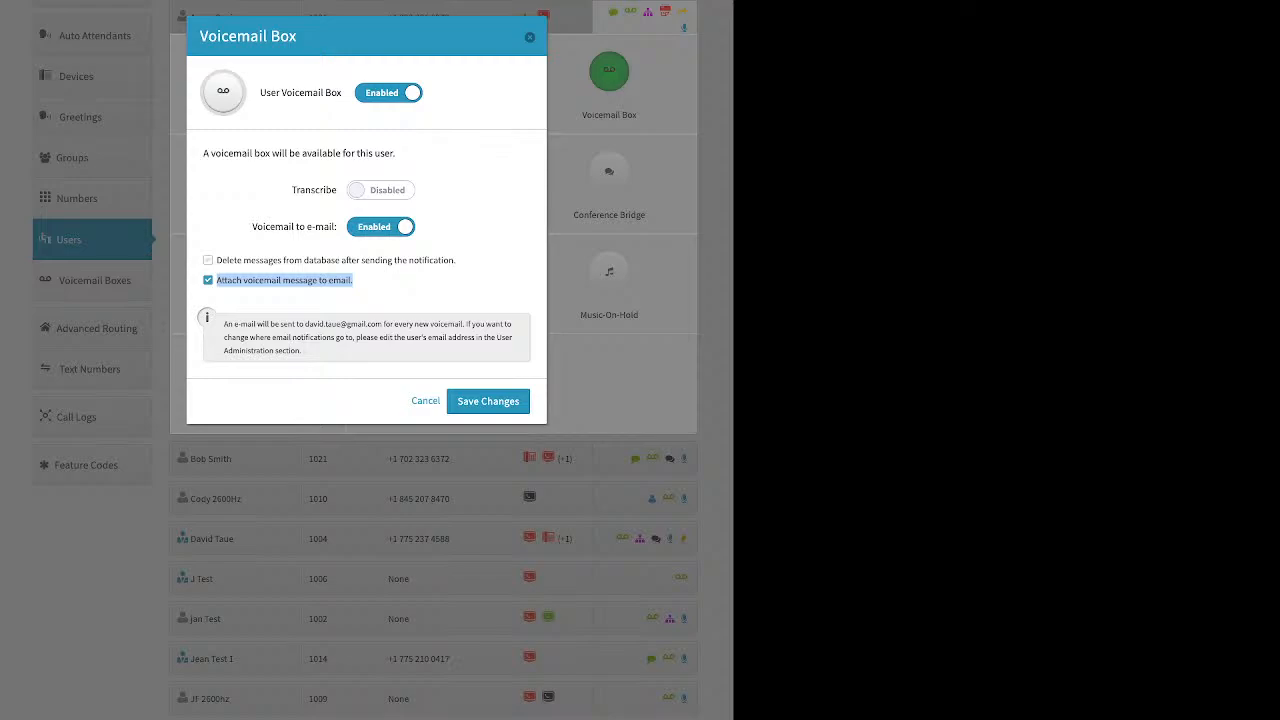
left_click_drag(456, 260, 216, 260)
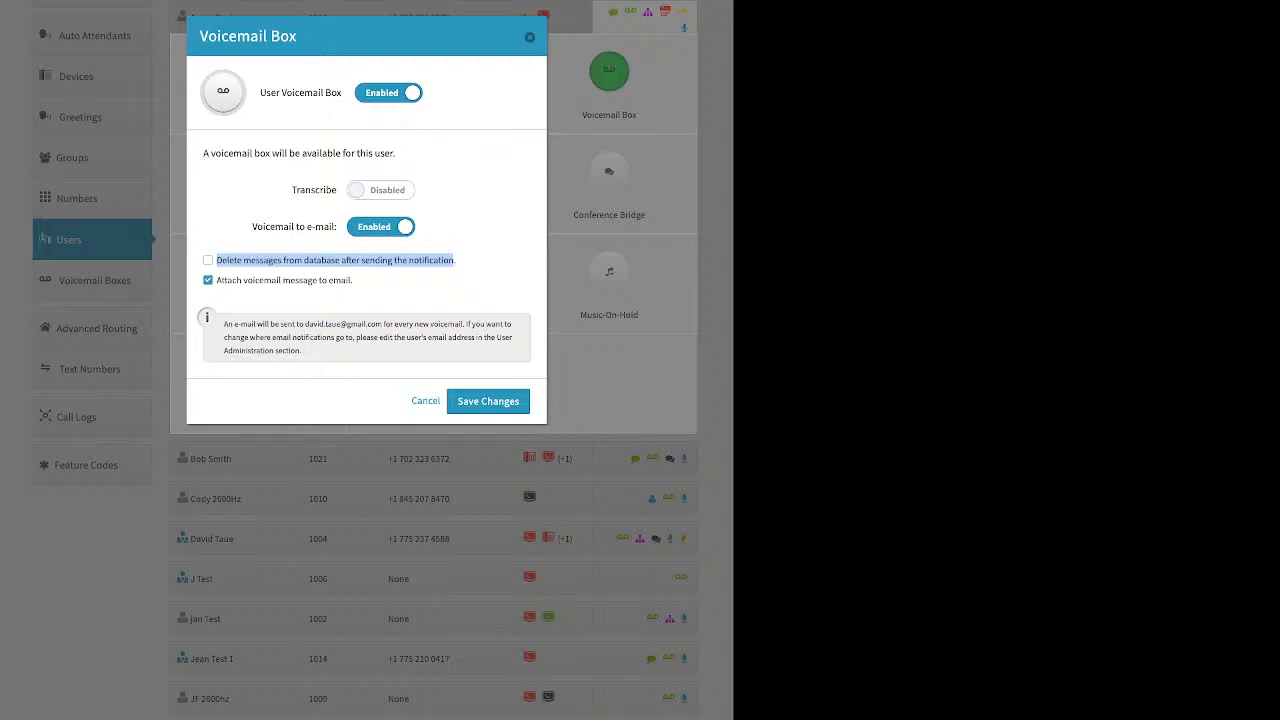
left_click(530, 37)
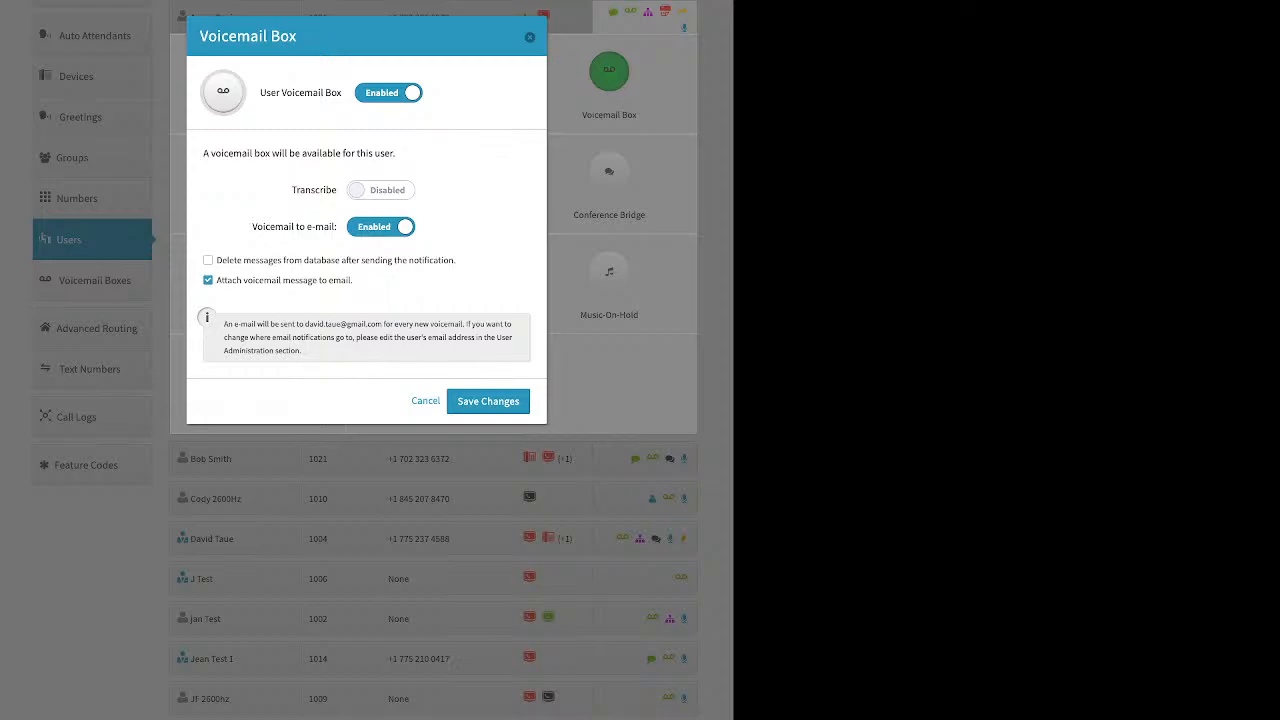
left_click(530, 37)
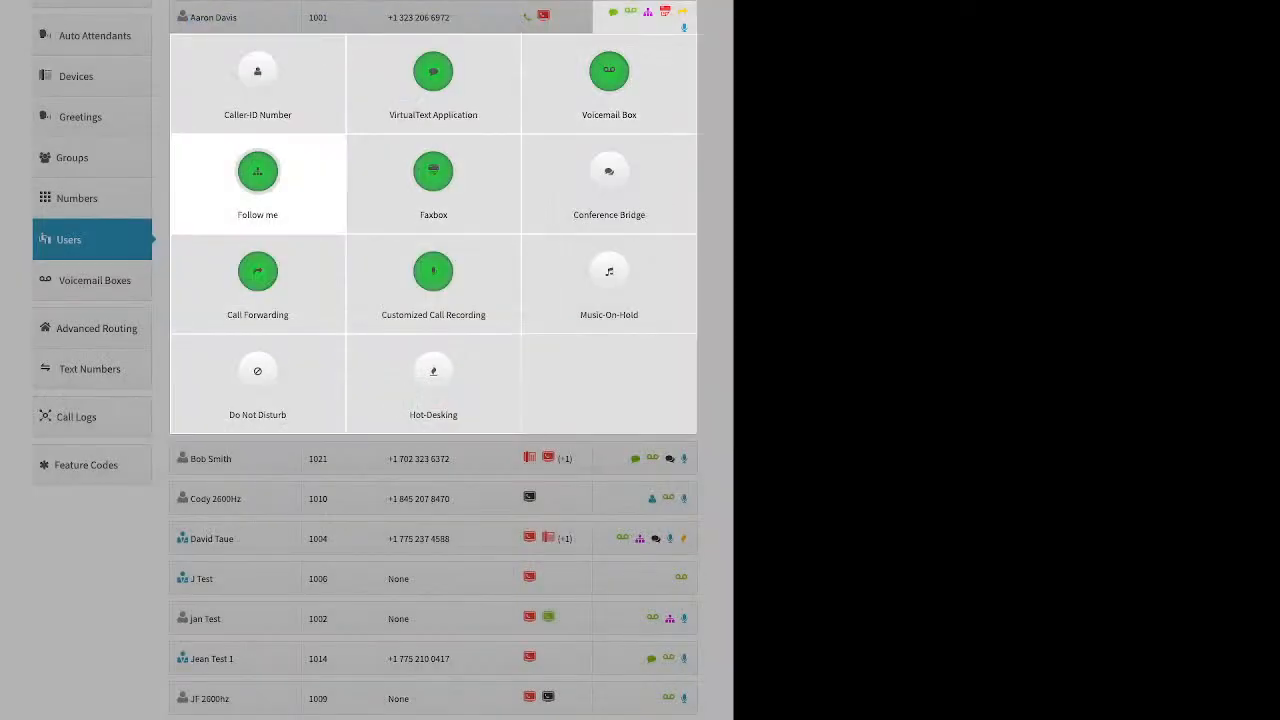
Step: Open the Follow me settings, test the Do not ring options and ring sliders, and distribute ring times across both devices
left_click(258, 172)
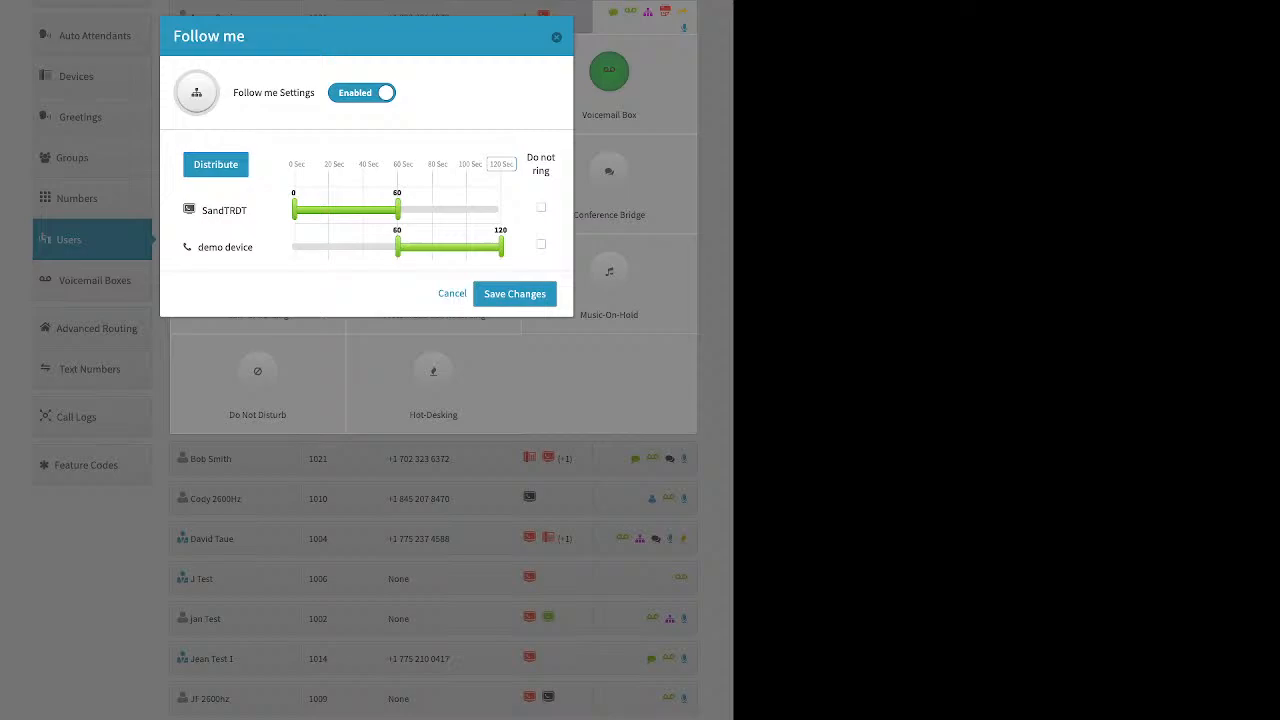
left_click(541, 207)
left_click(541, 244)
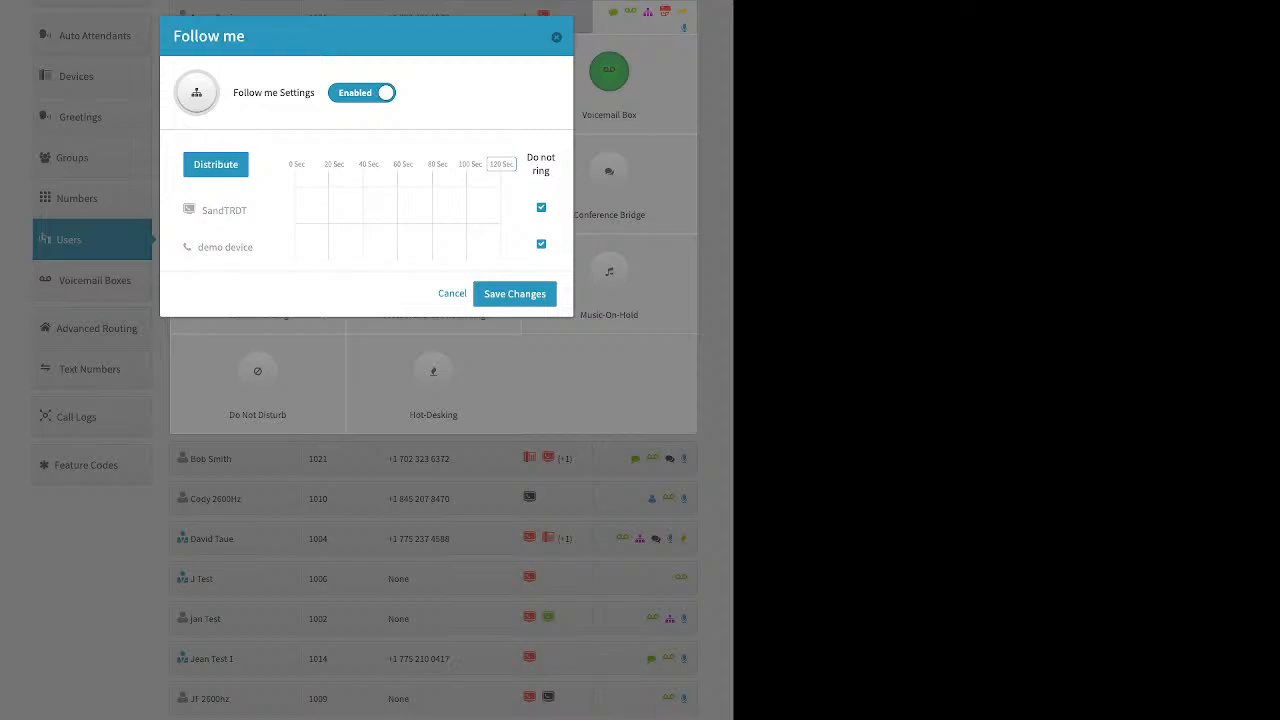
left_click(541, 207)
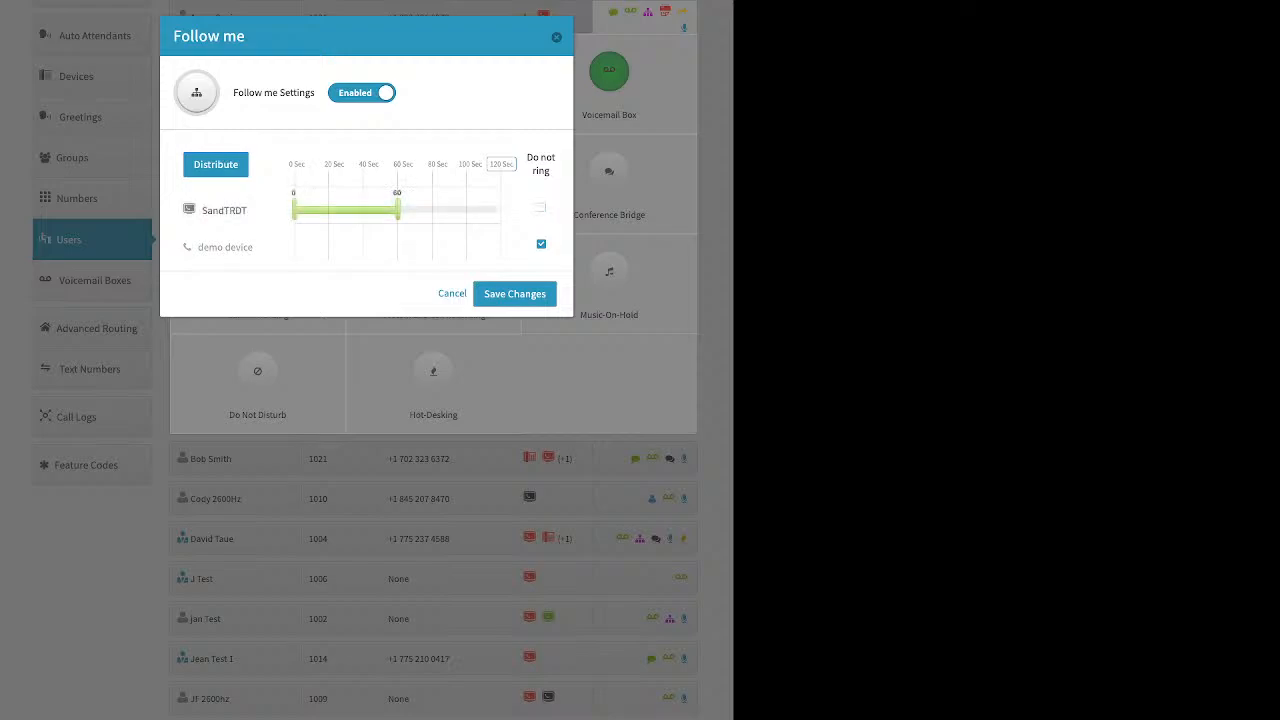
left_click(541, 244)
left_click_drag(397, 209, 294, 209)
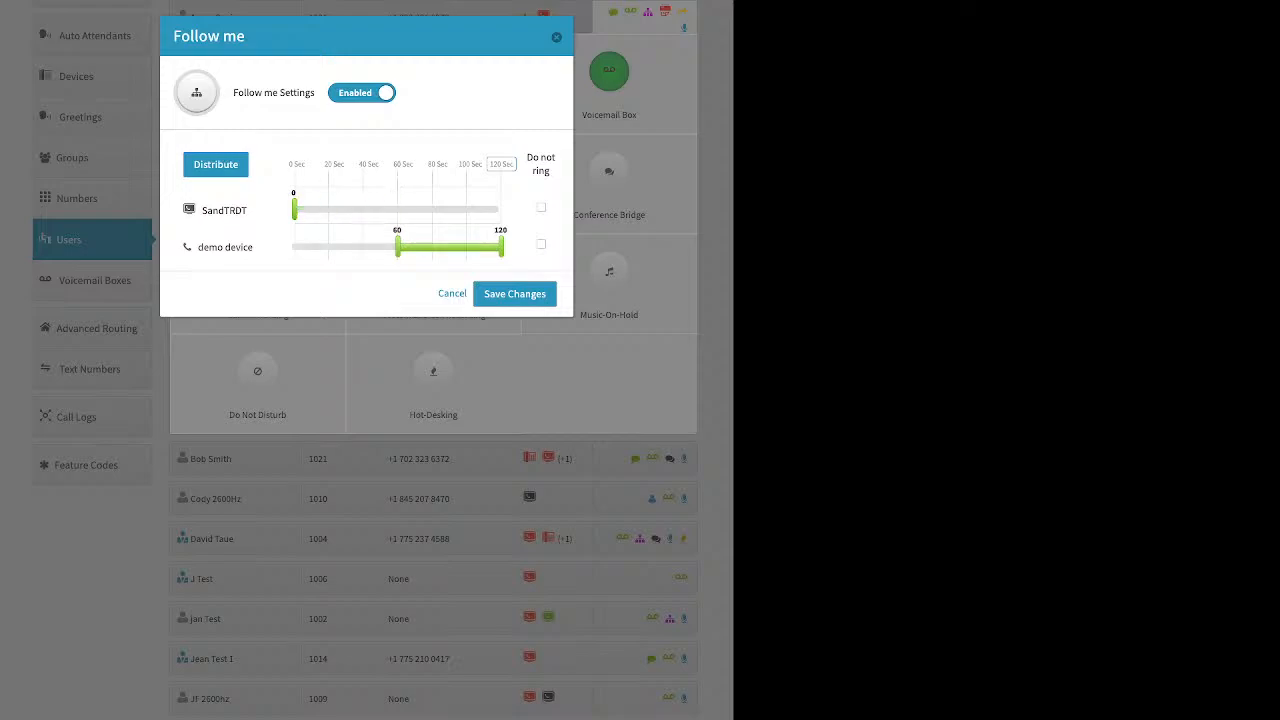
left_click_drag(397, 247, 294, 247)
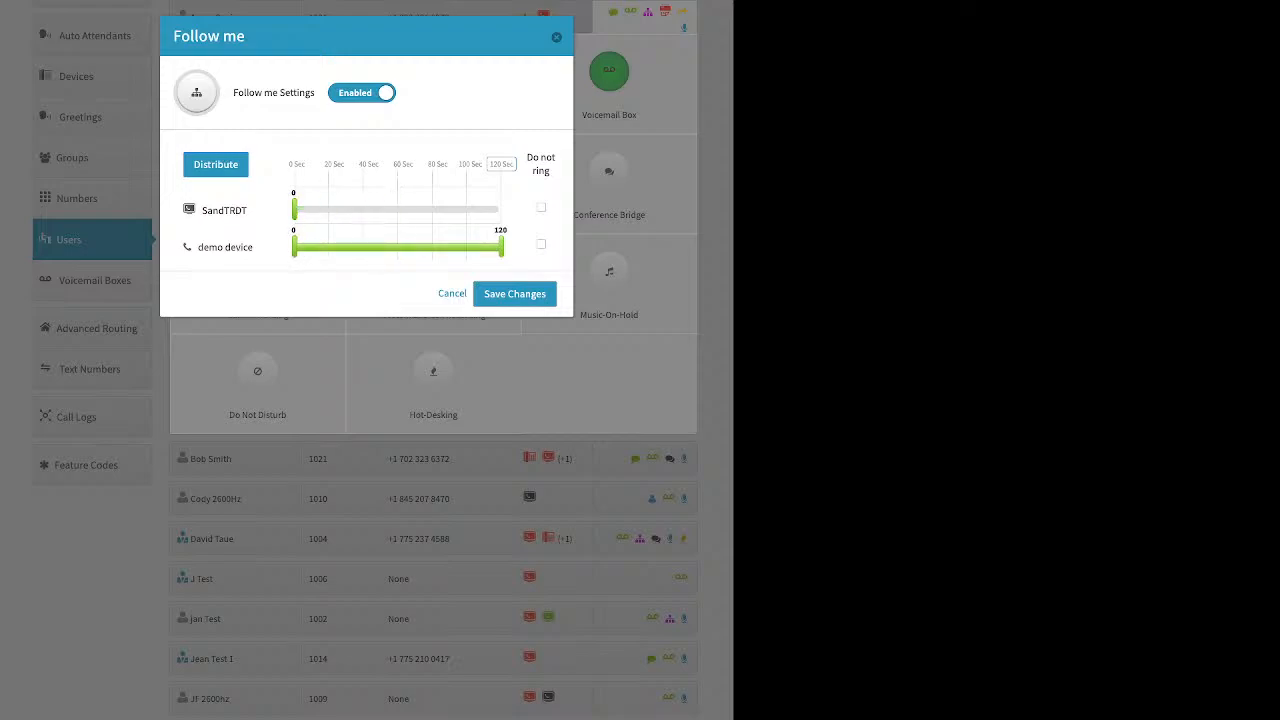
left_click_drag(501, 247, 295, 247)
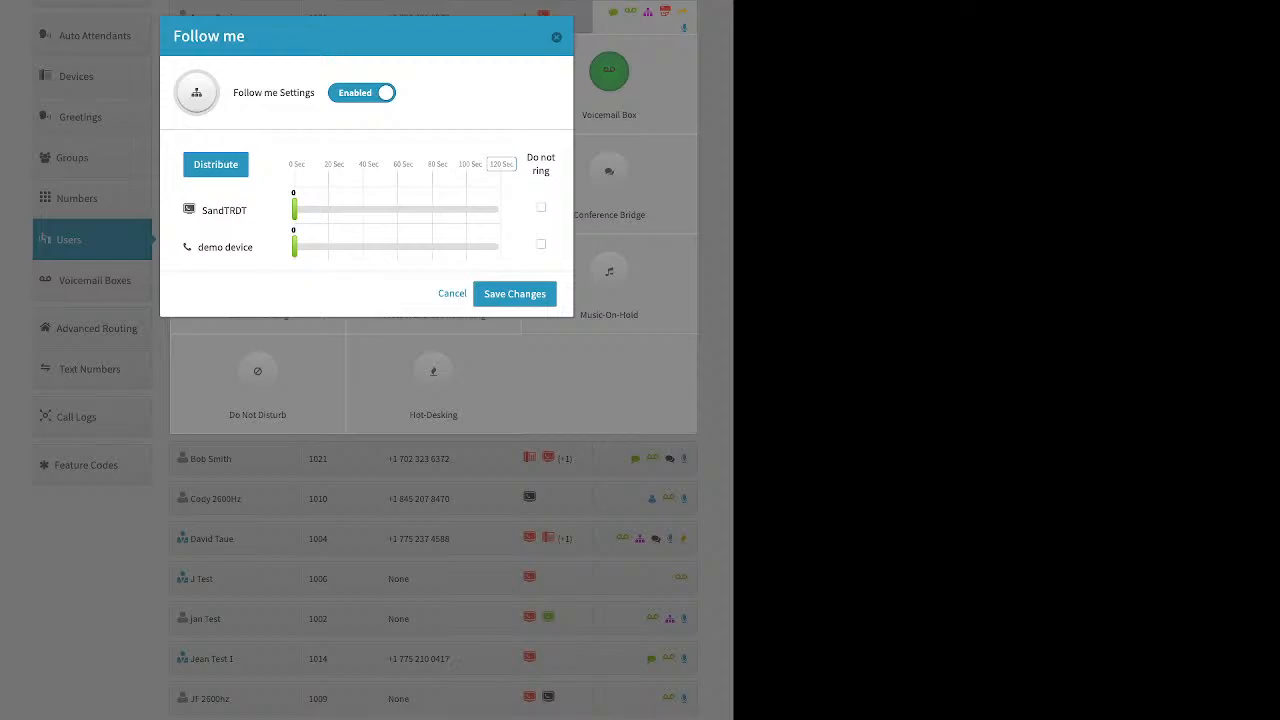
left_click(215, 164)
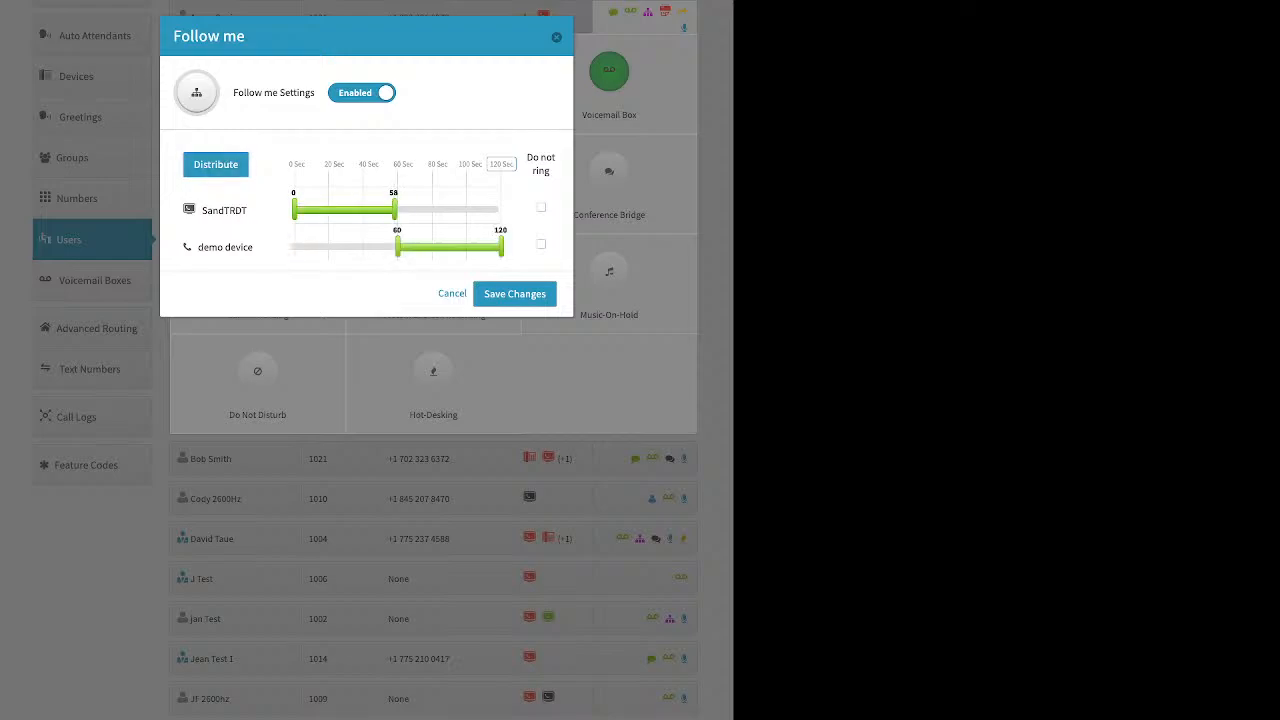
Step: Shorten SandTRDT's ring window to about 41 seconds and move demo device to the top of the ring order
left_click_drag(397, 210, 364, 210)
left_click_drag(225, 247, 225, 210)
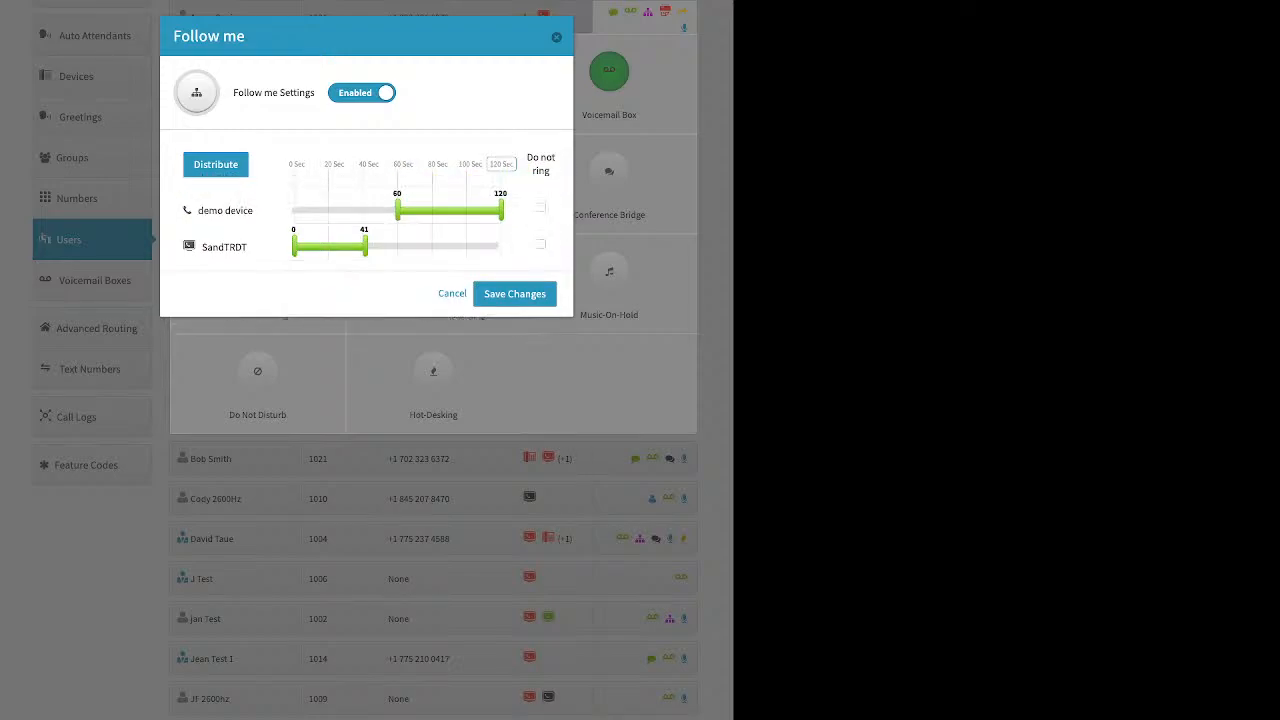
left_click(215, 166)
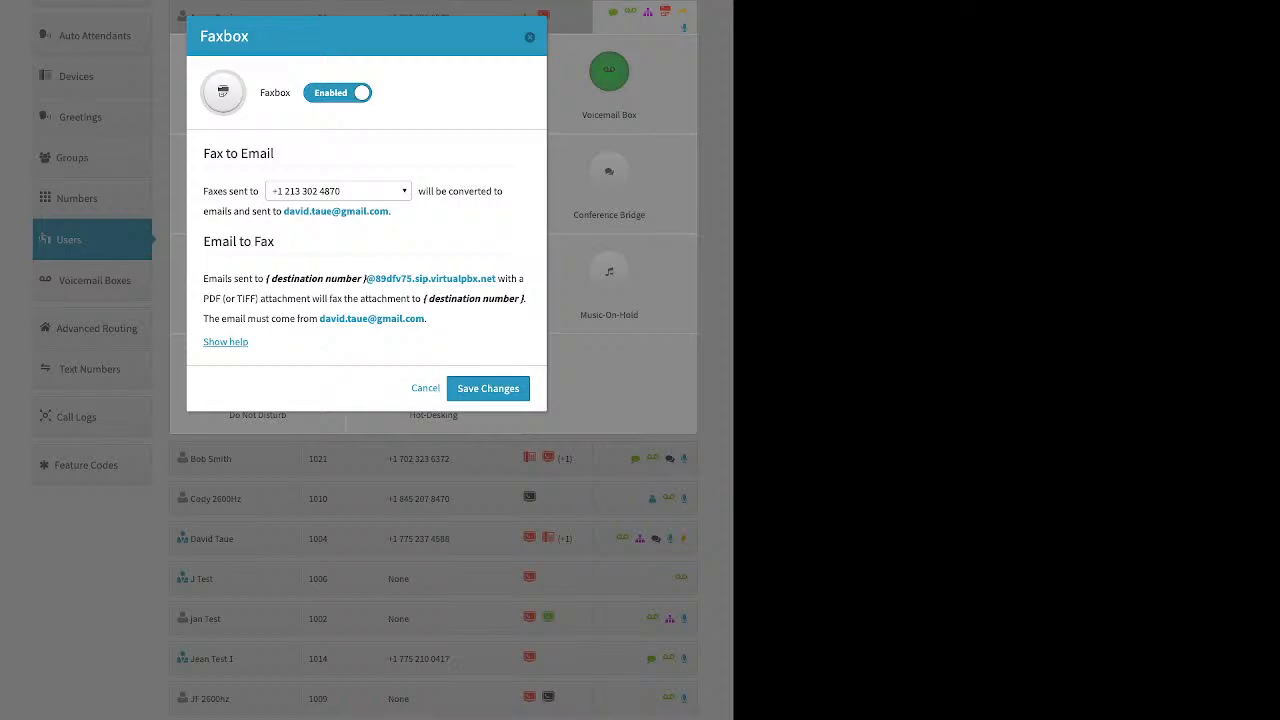
Step: Review the Faxbox fax-to-email number options and close the Faxbox dialog
left_click(338, 191)
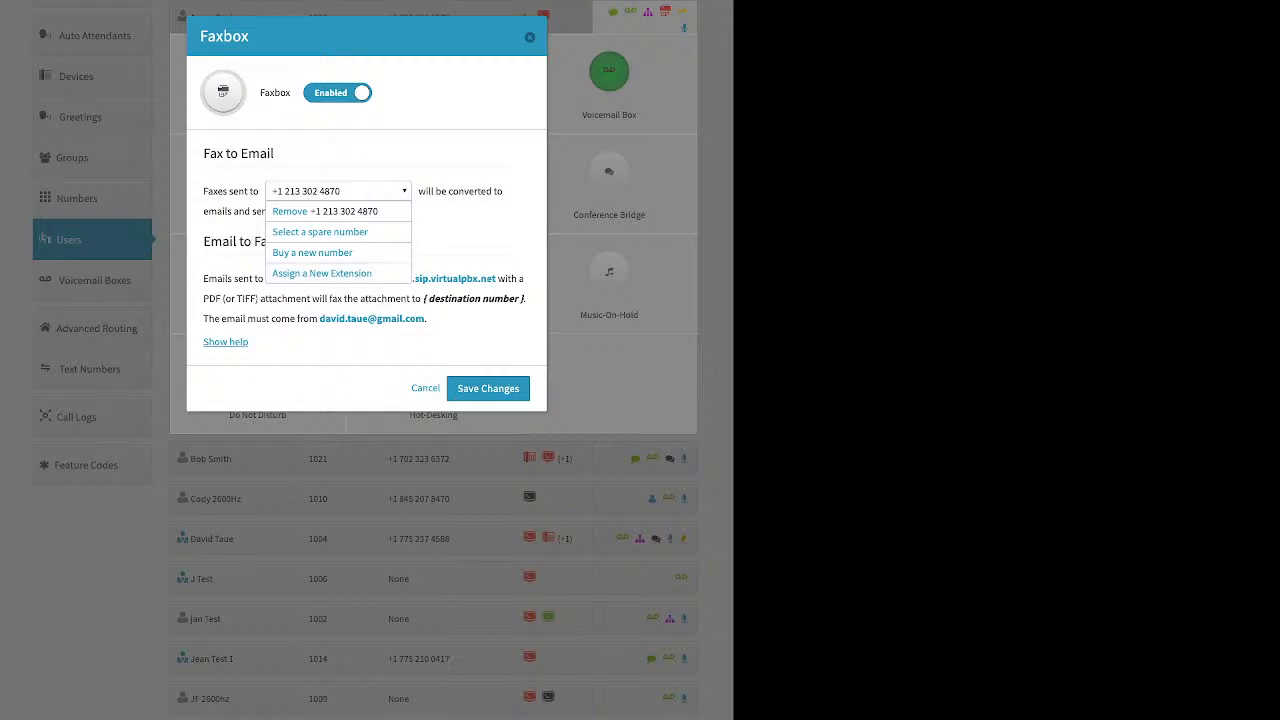
left_click(530, 37)
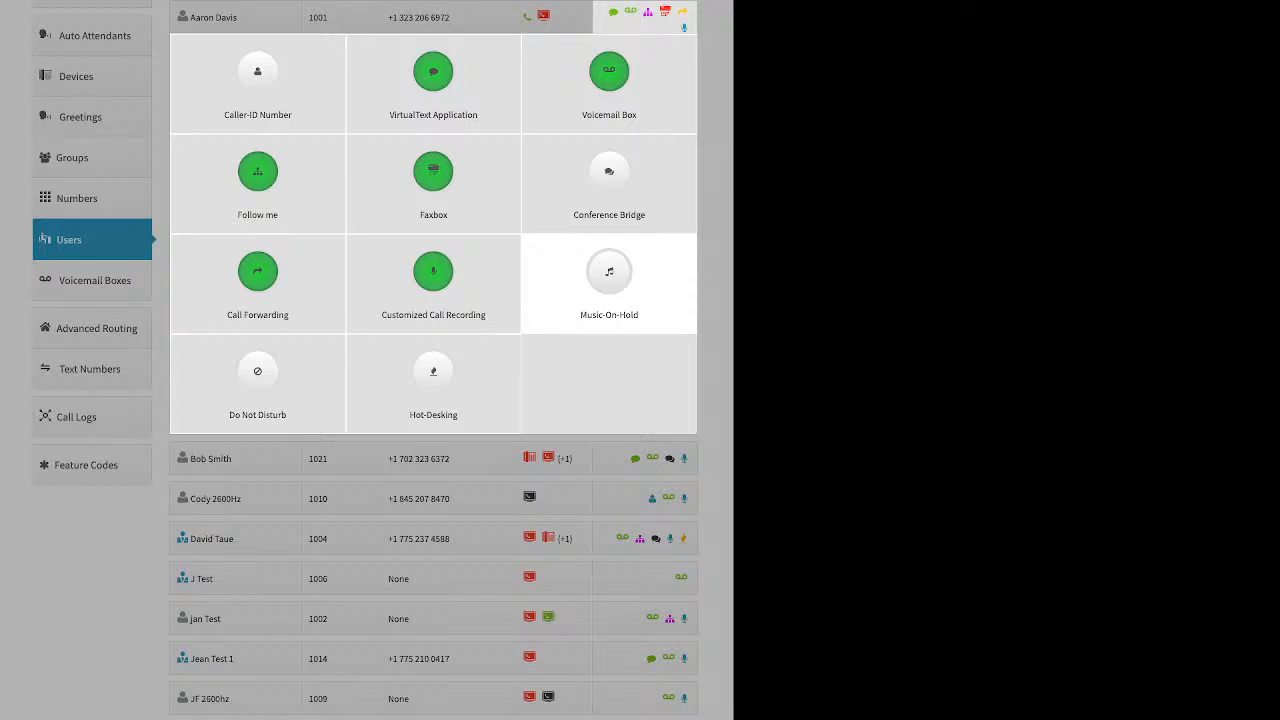
Step: Open Conference Bridge, enable the Personal Conference Bridge to view its PIN and video options, then dismiss it
left_click(609, 180)
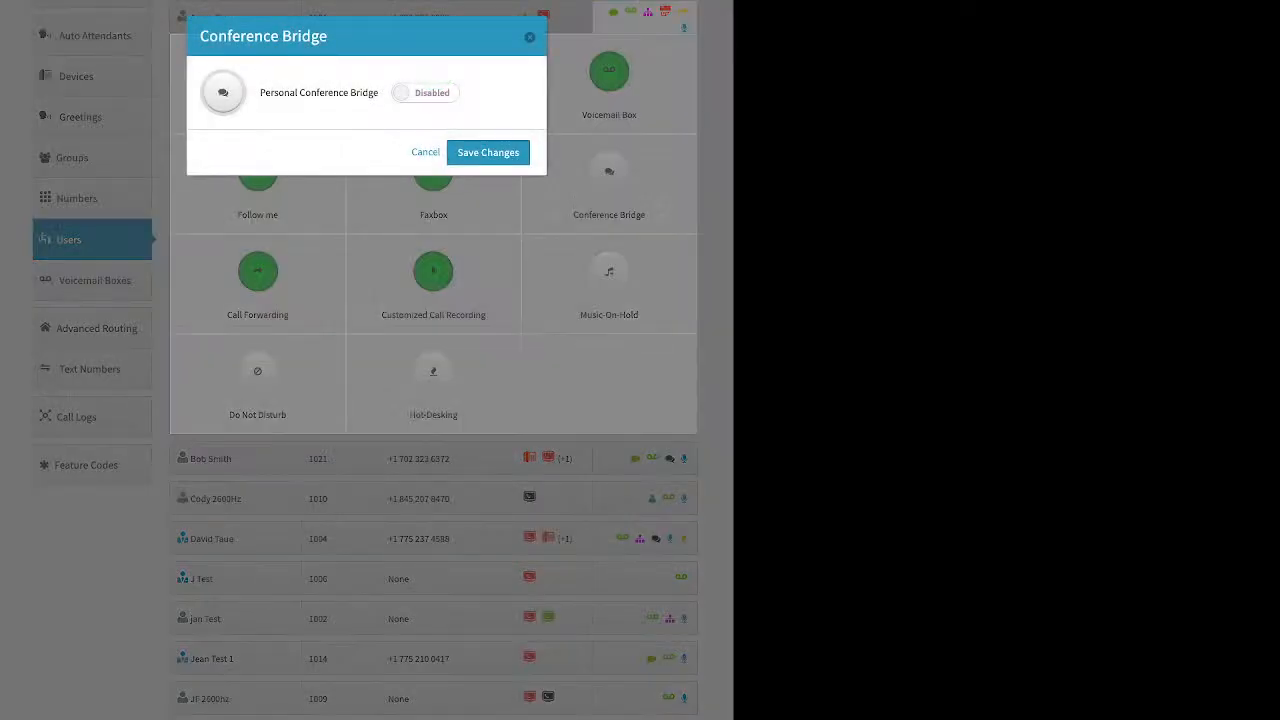
left_click(425, 92)
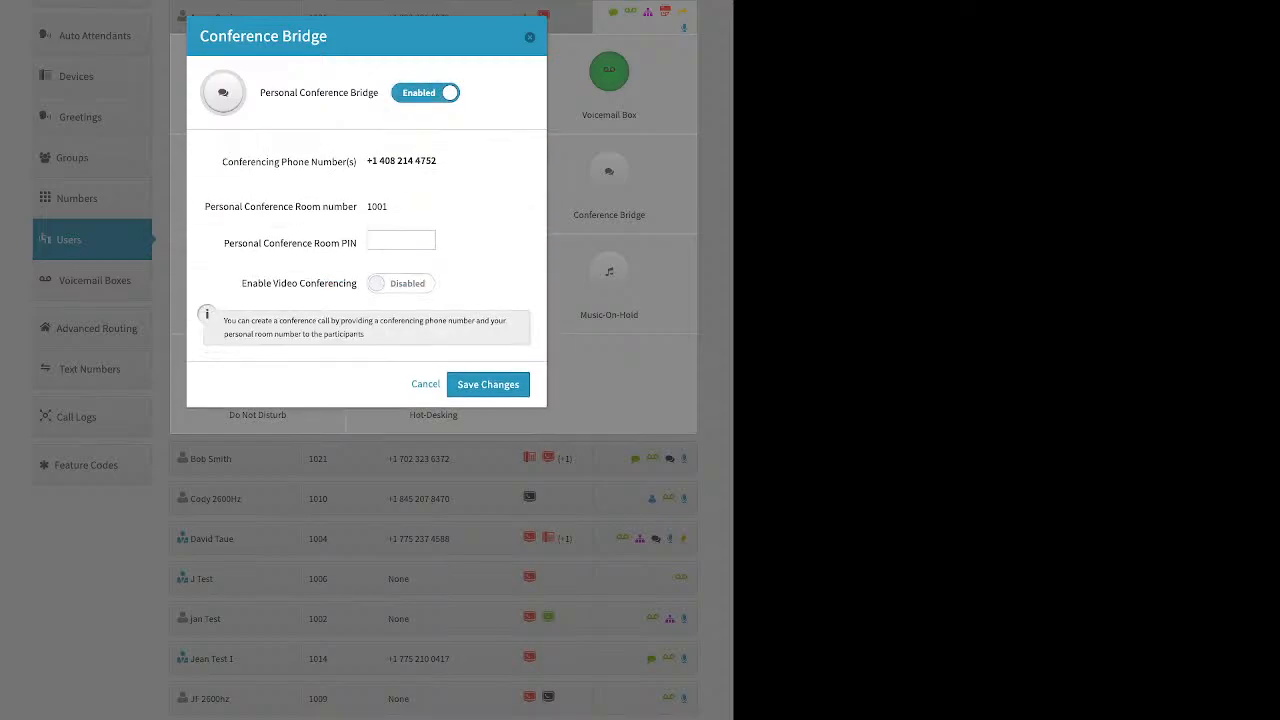
left_click_drag(224, 243, 357, 243)
left_click_drag(242, 283, 357, 283)
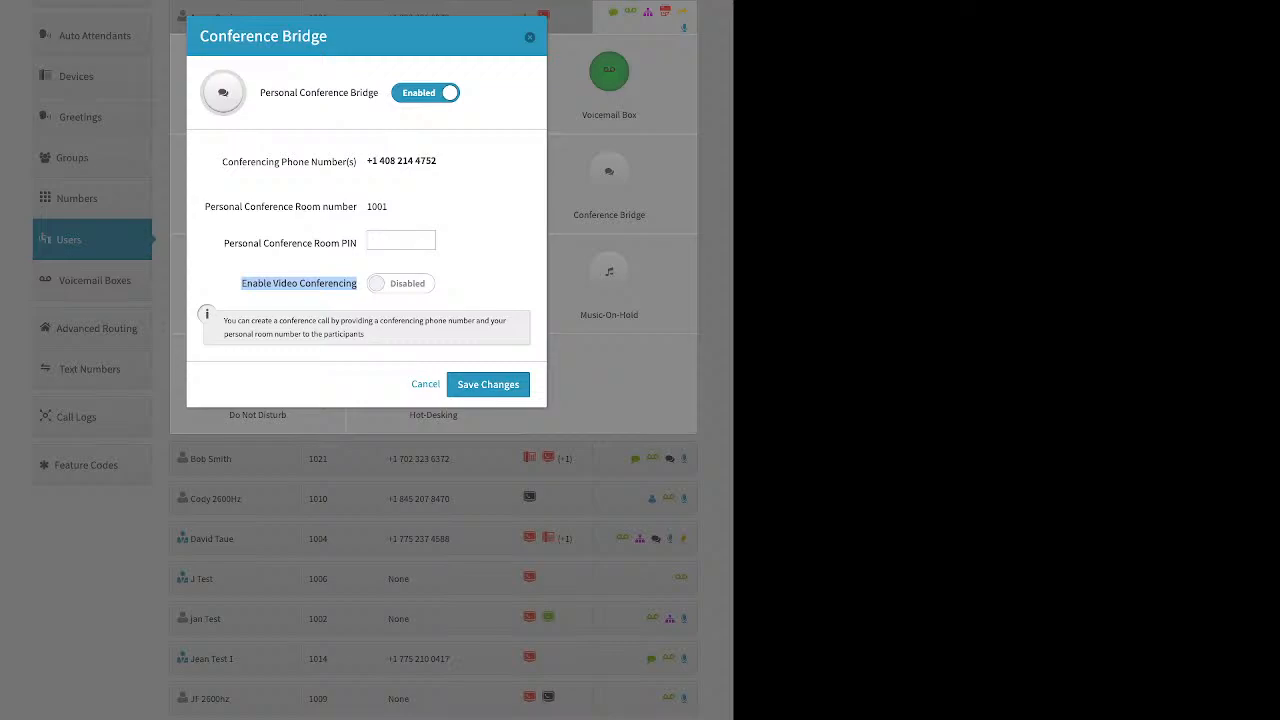
key("Escape")
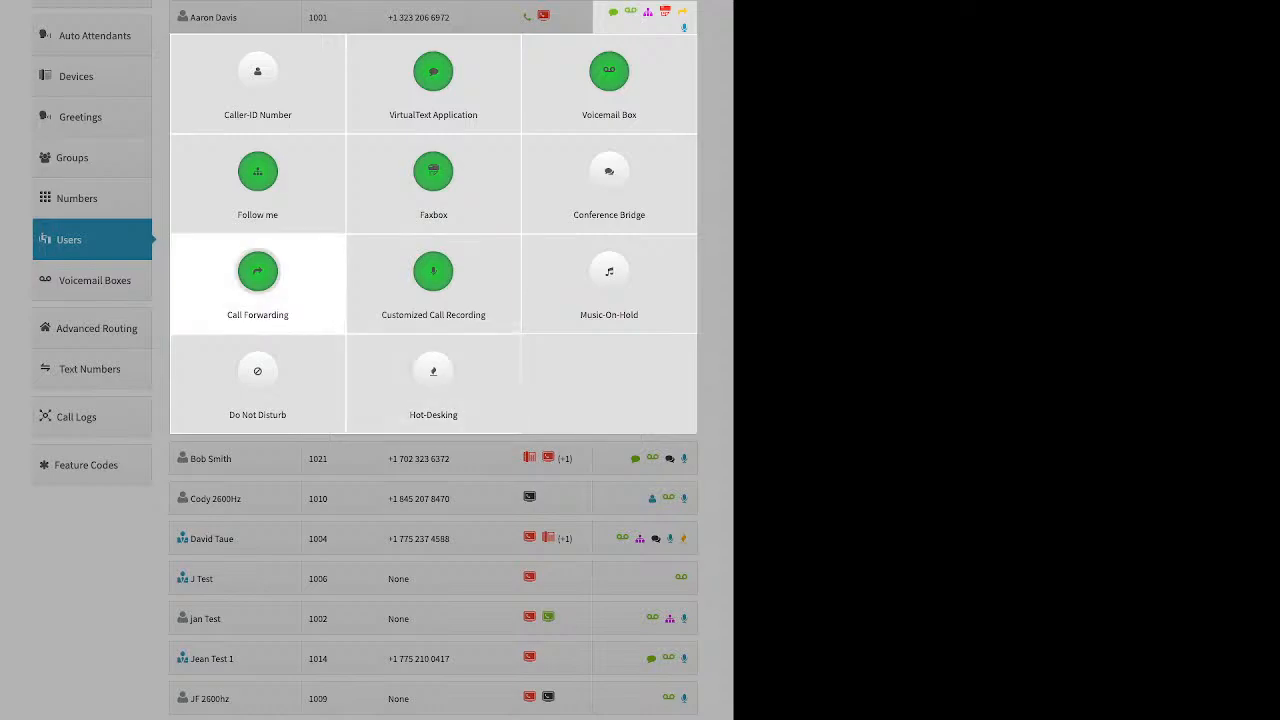
Step: Open Call Forwarding, switch to Failover Mode to view its settings, and close the dialog without saving
left_click(257, 280)
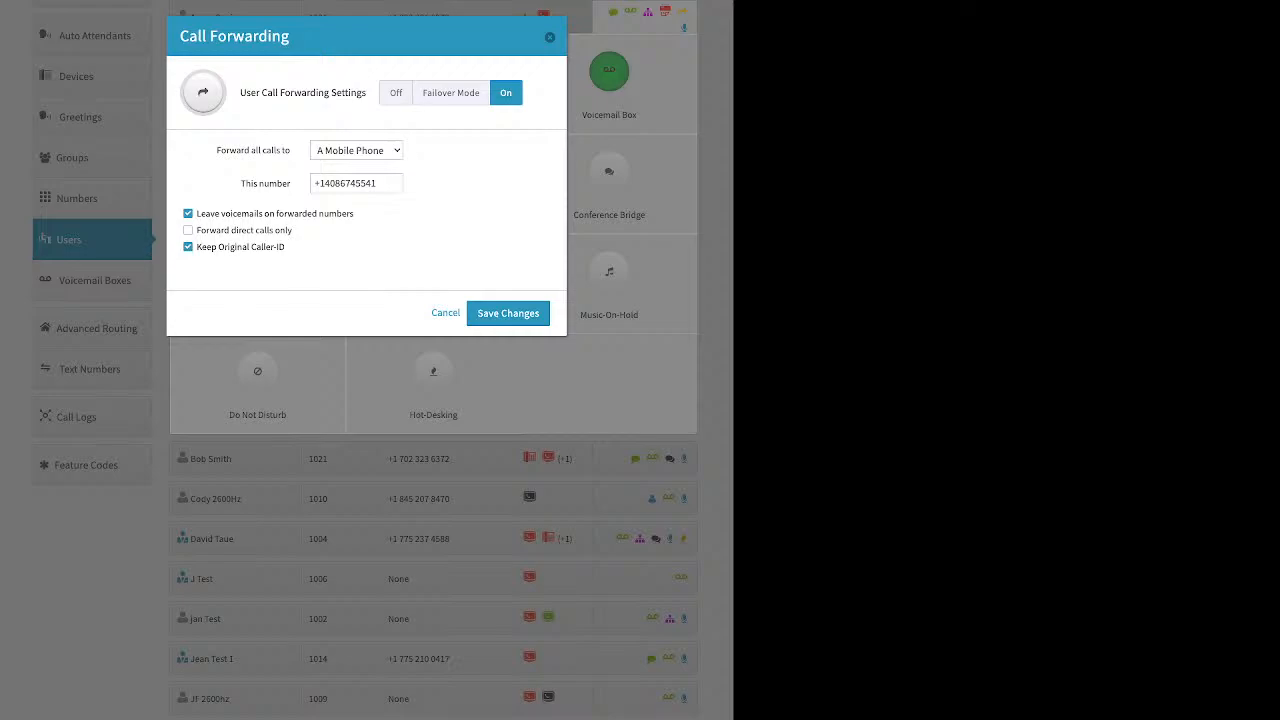
left_click(451, 93)
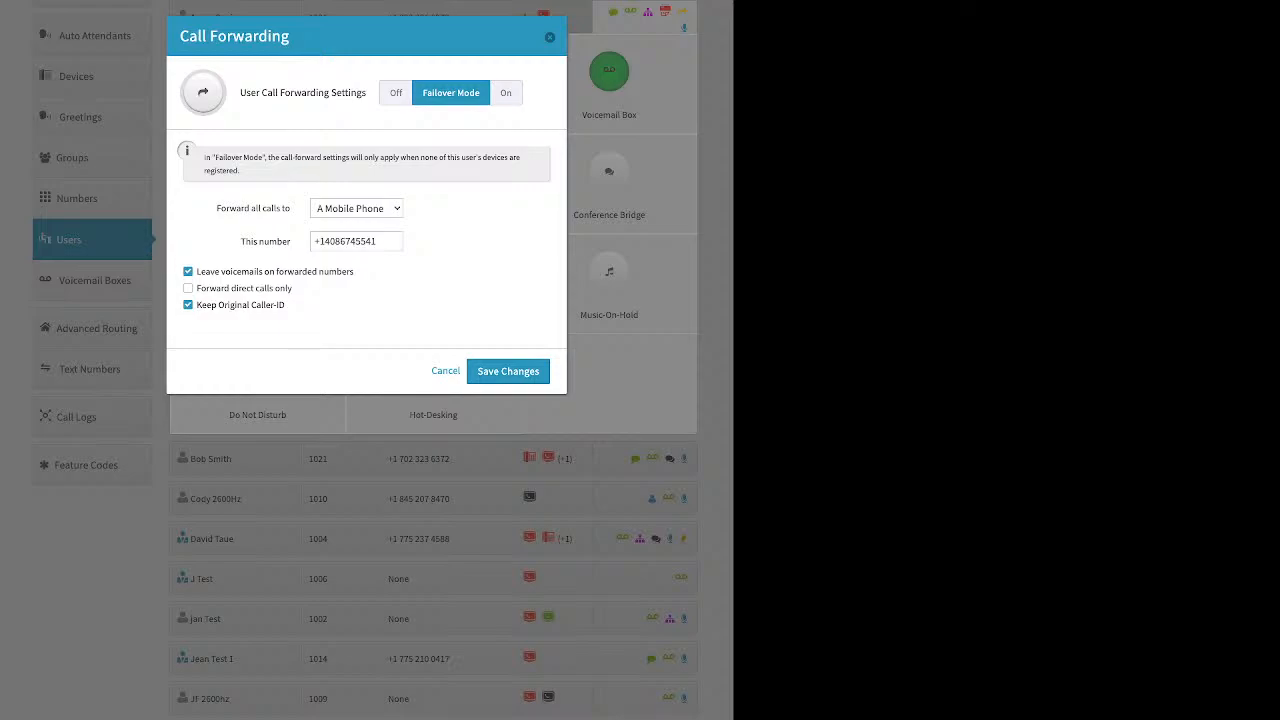
left_click(549, 37)
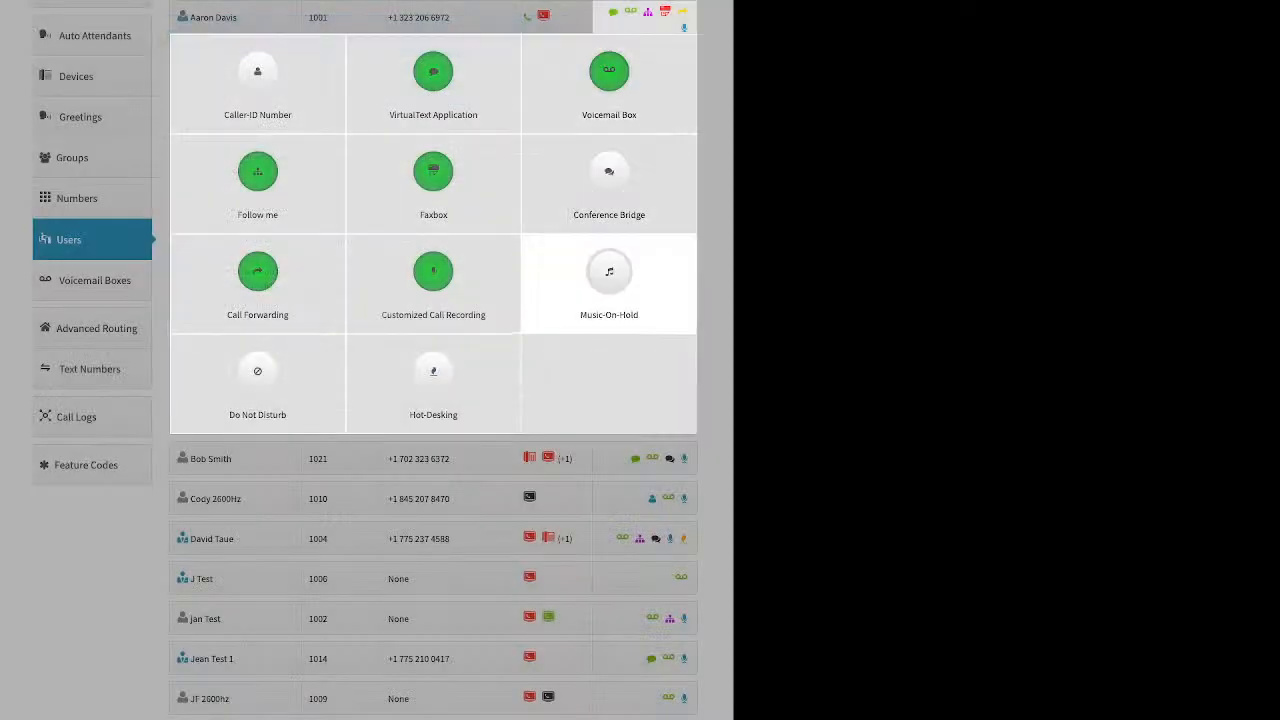
Step: Set all four Customized Call Recording directions to Account Default (Off)
left_click(433, 272)
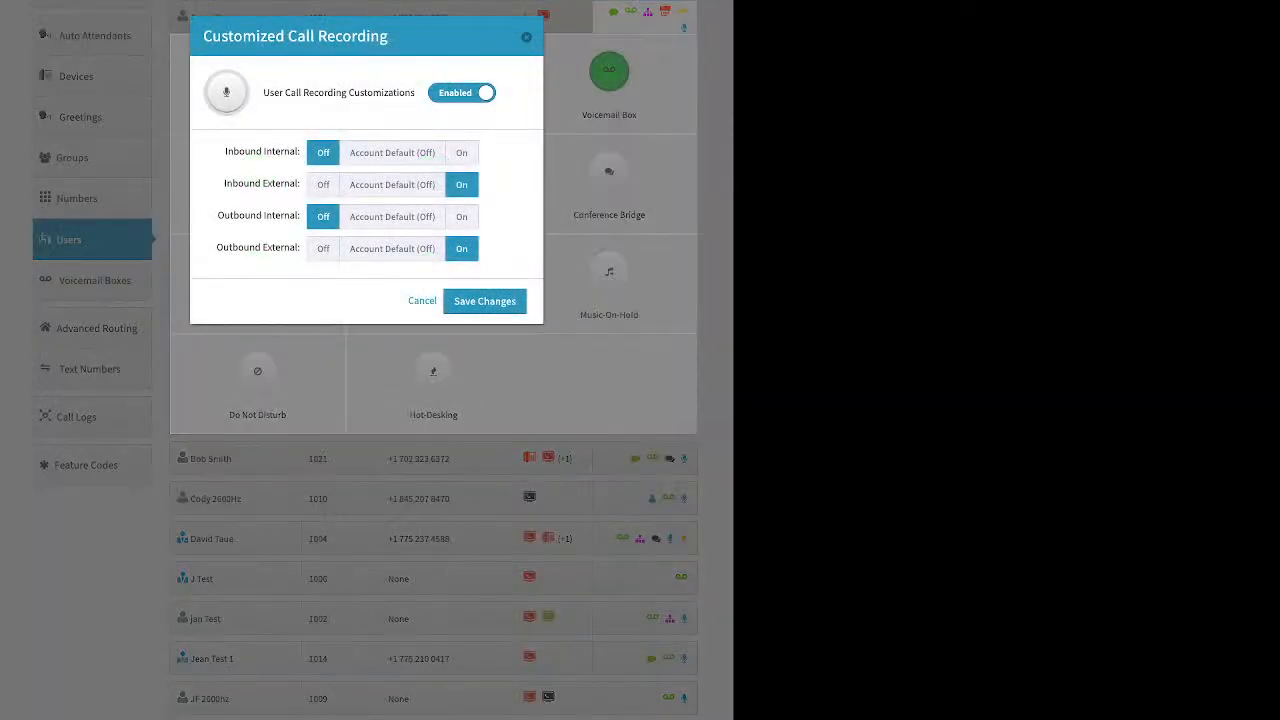
left_click(392, 153)
left_click(392, 185)
left_click(392, 217)
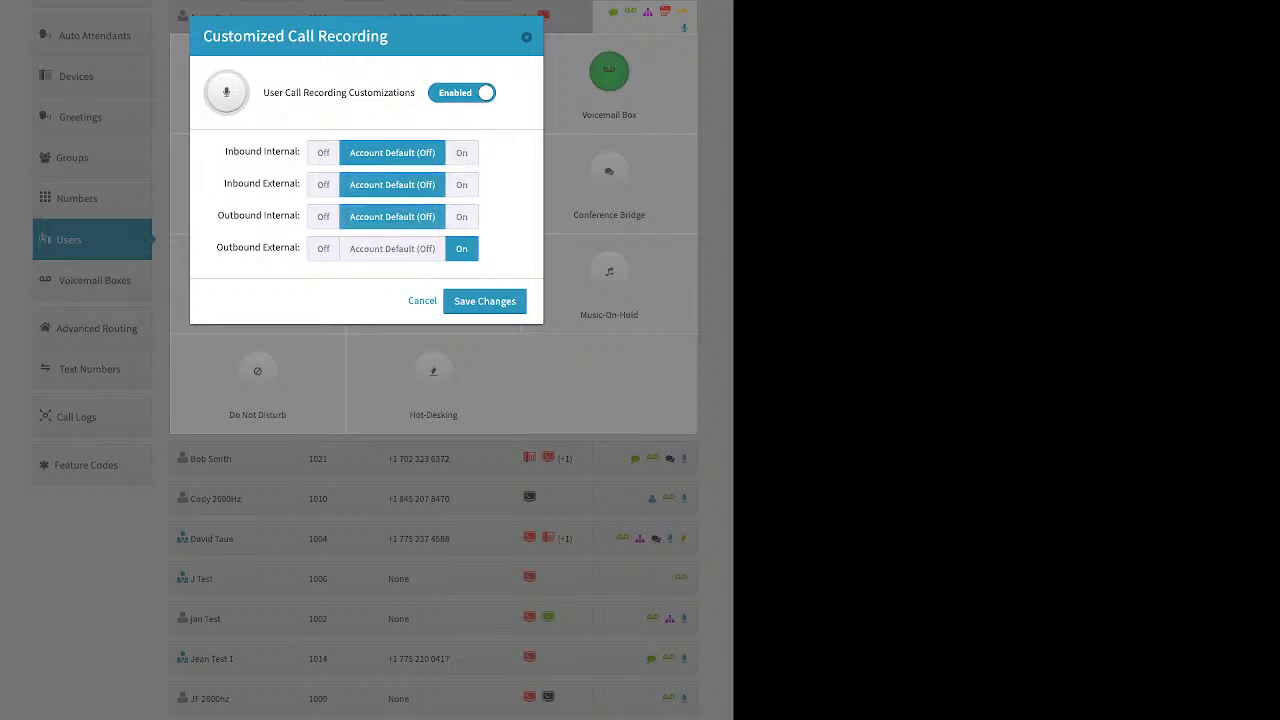
left_click(392, 249)
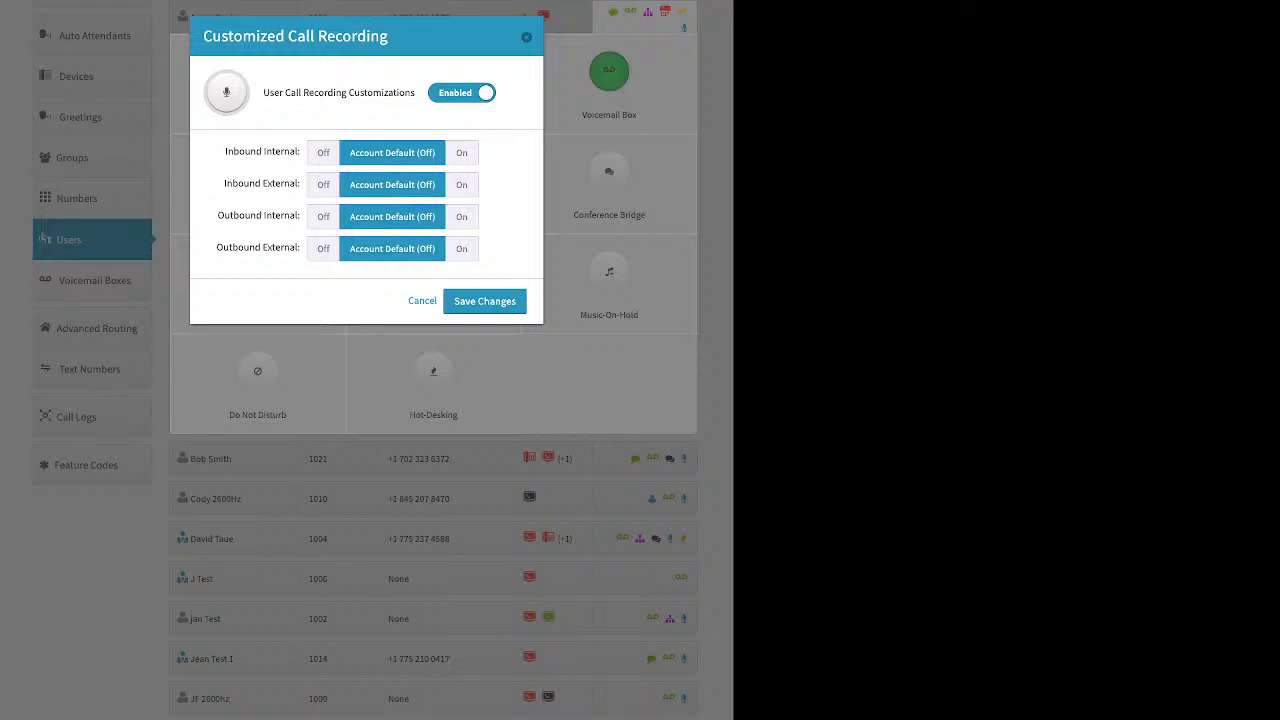
Step: Switch all four call recording directions to On
left_click(462, 153)
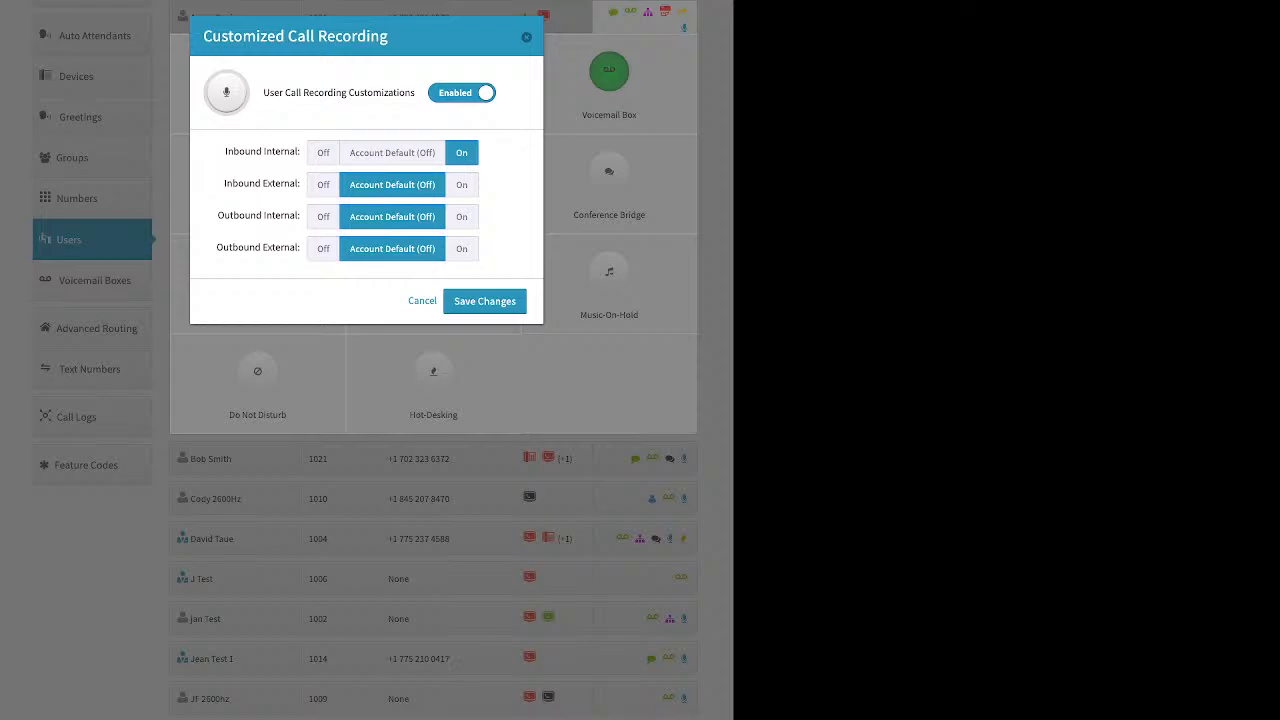
left_click(462, 185)
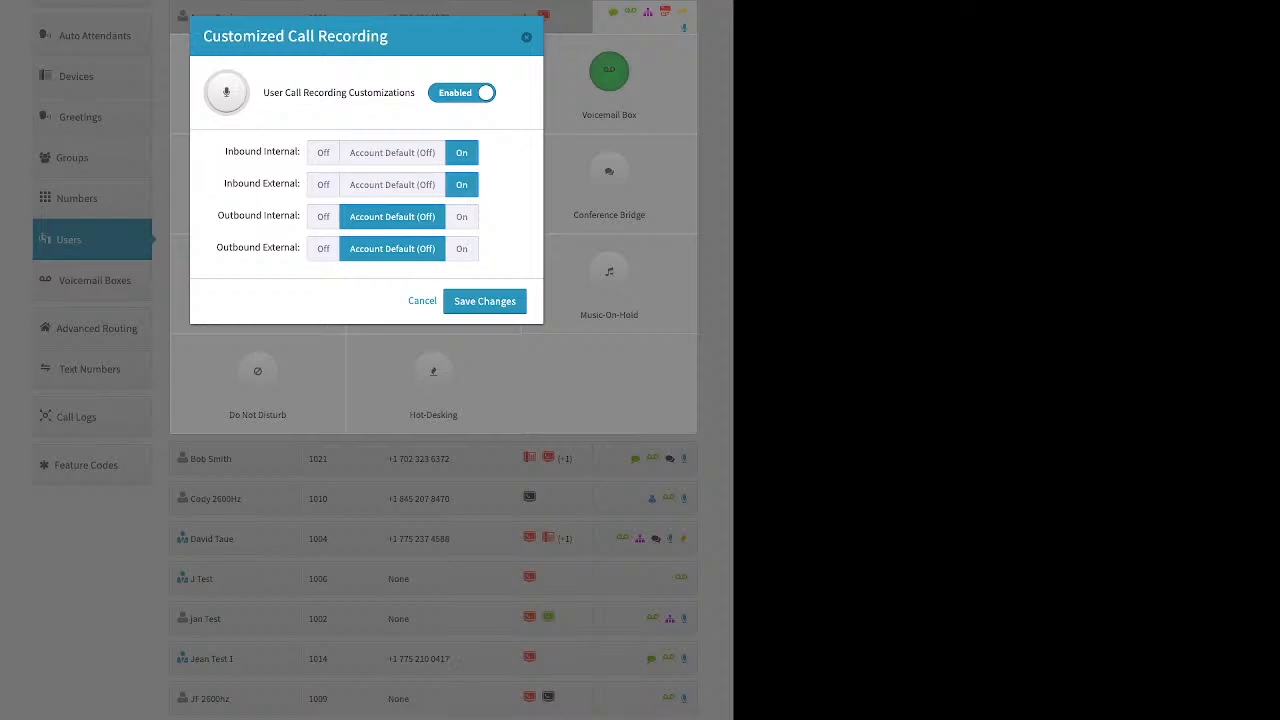
left_click(460, 216)
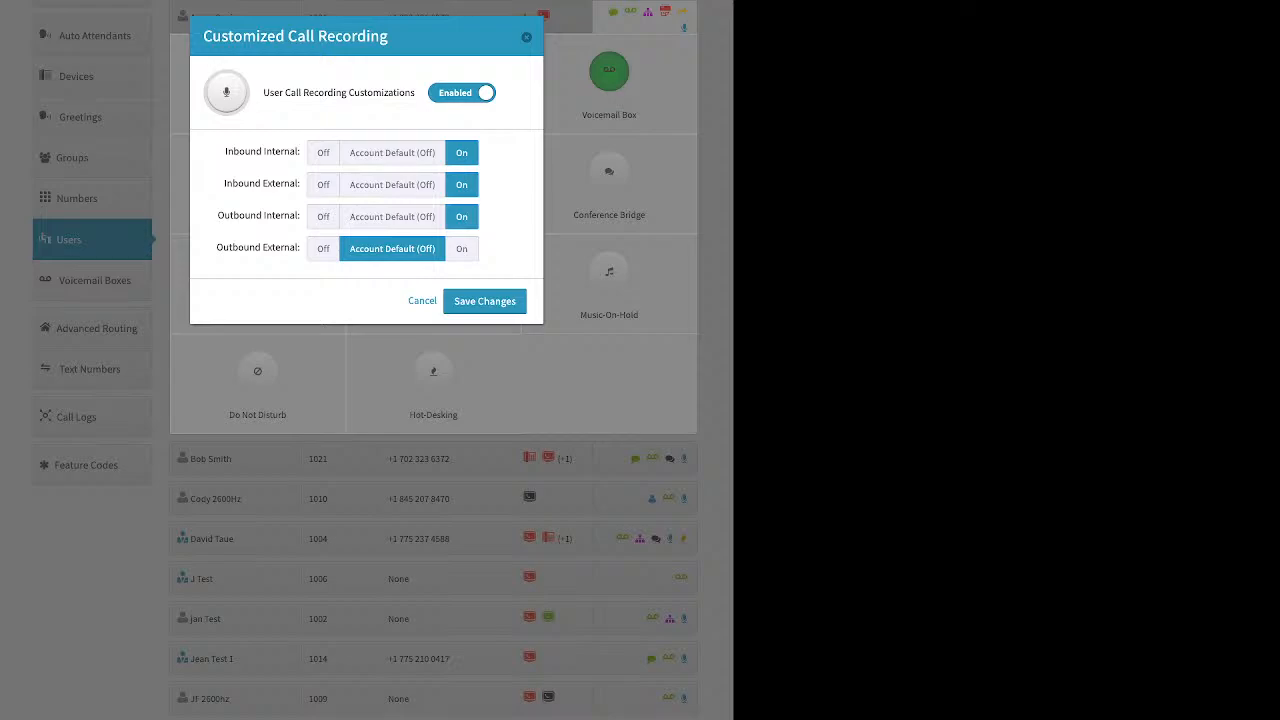
left_click(461, 248)
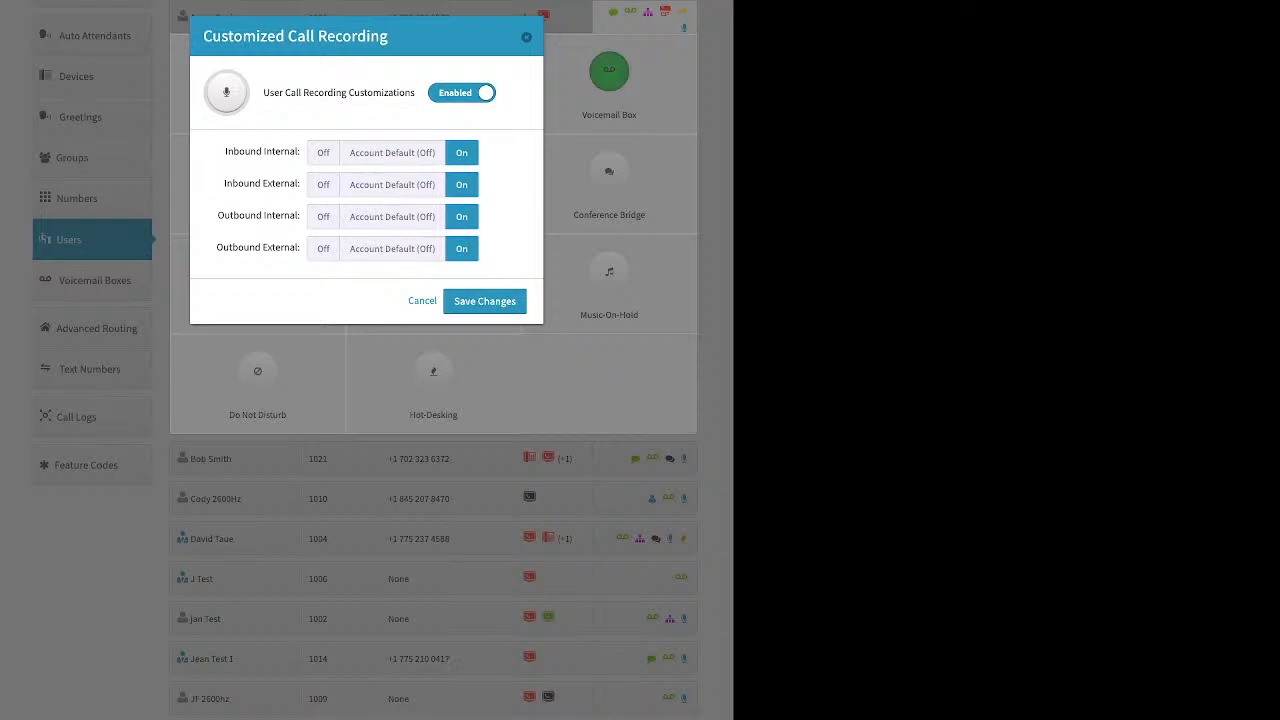
Step: Set Inbound Internal and Outbound Internal recording to Off and save the call recording changes
left_click(323, 153)
left_click(323, 217)
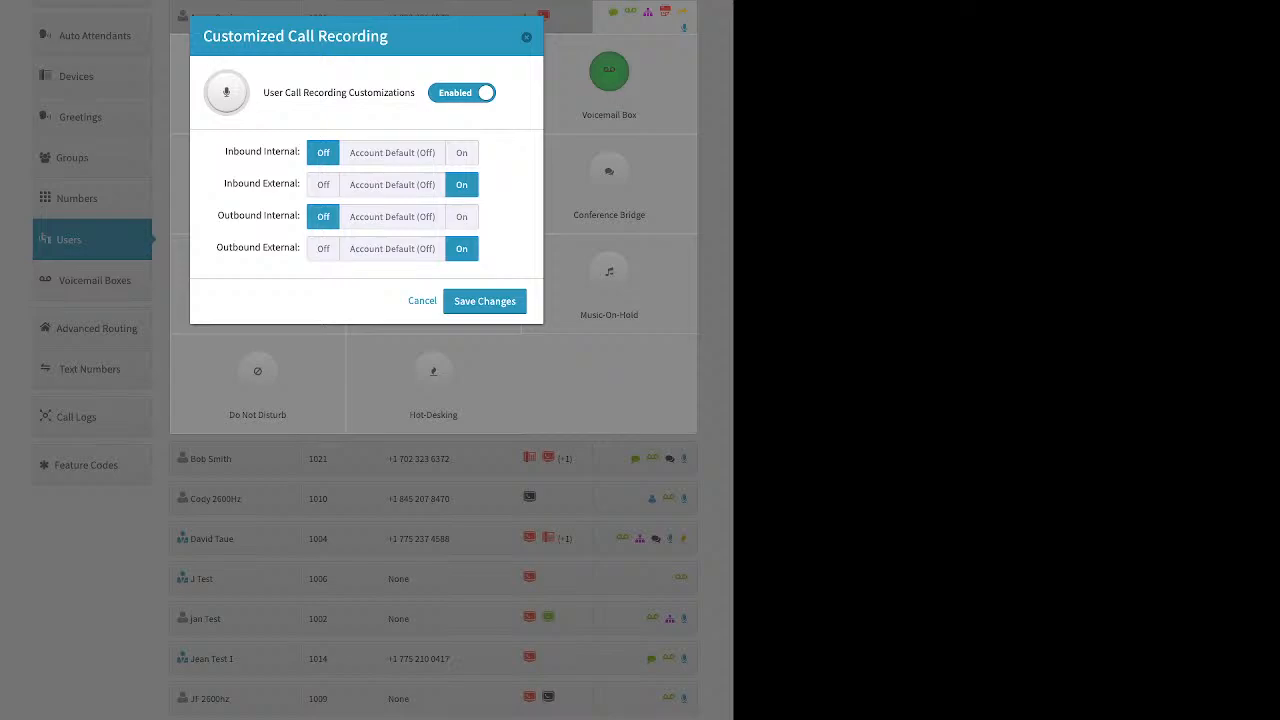
left_click(484, 301)
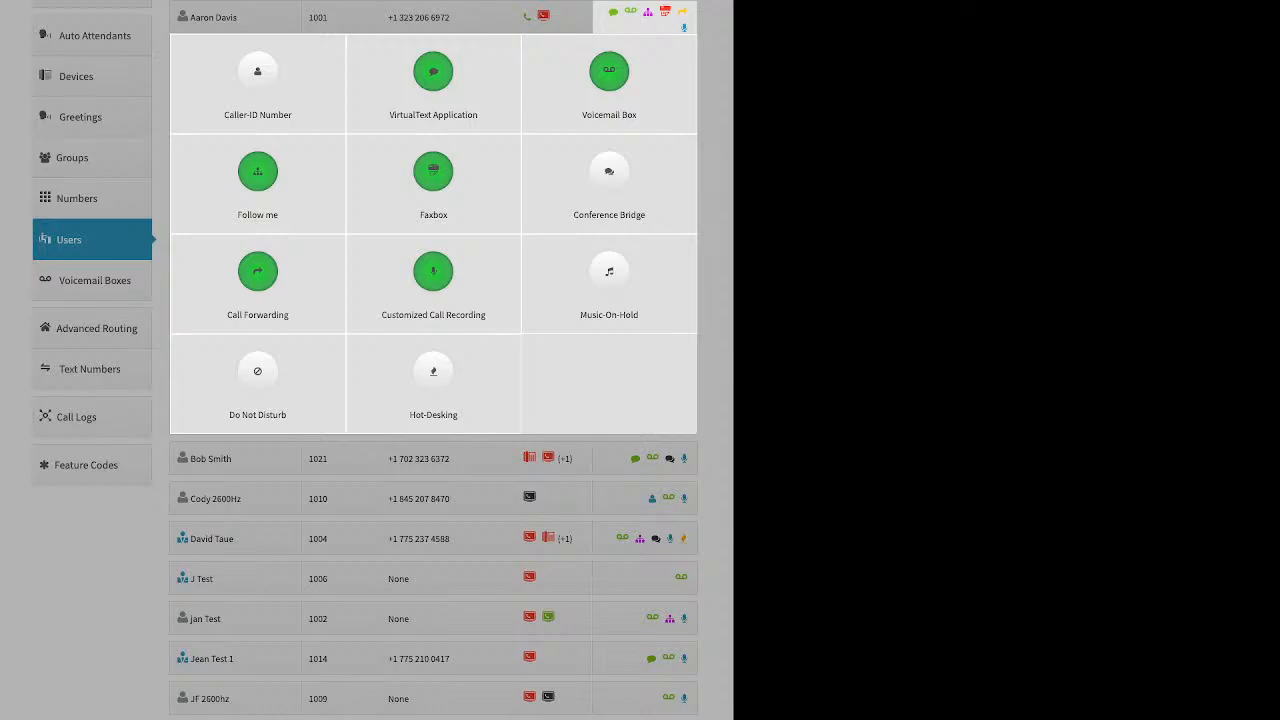
Step: Open Music-On-Hold, enable it and reveal the upload file field, then close the dialog
left_click(609, 280)
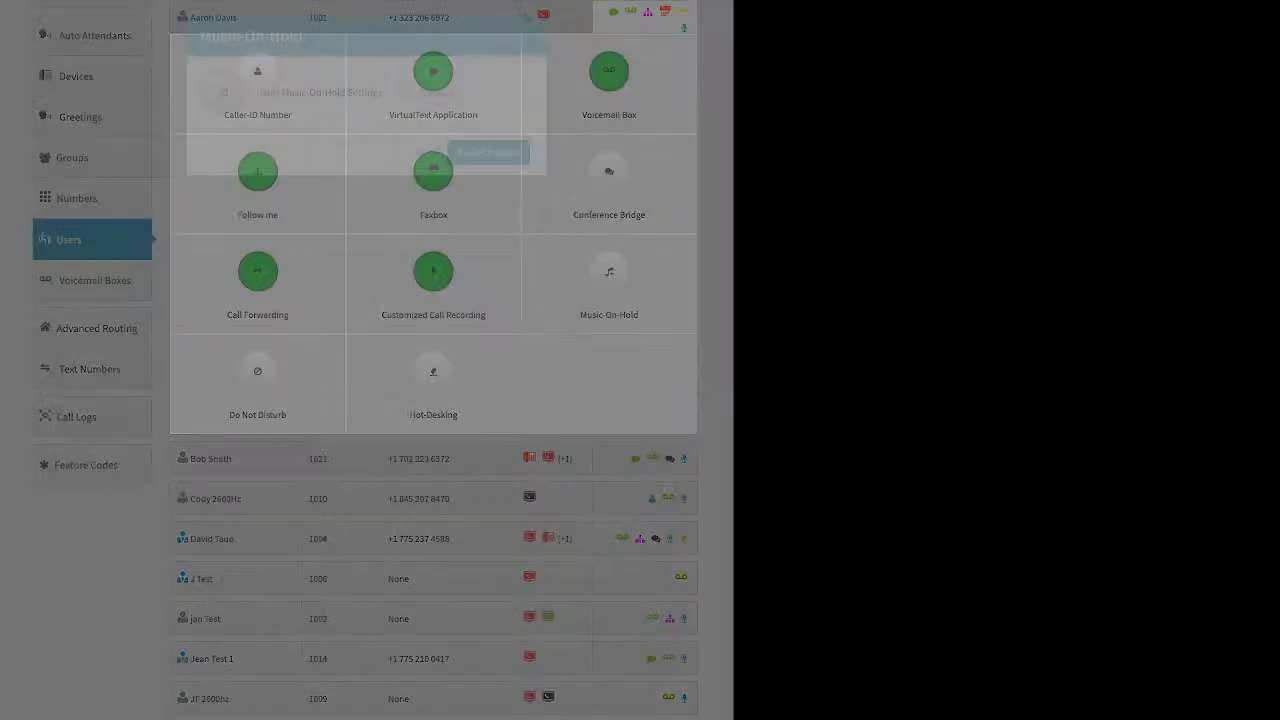
left_click(429, 93)
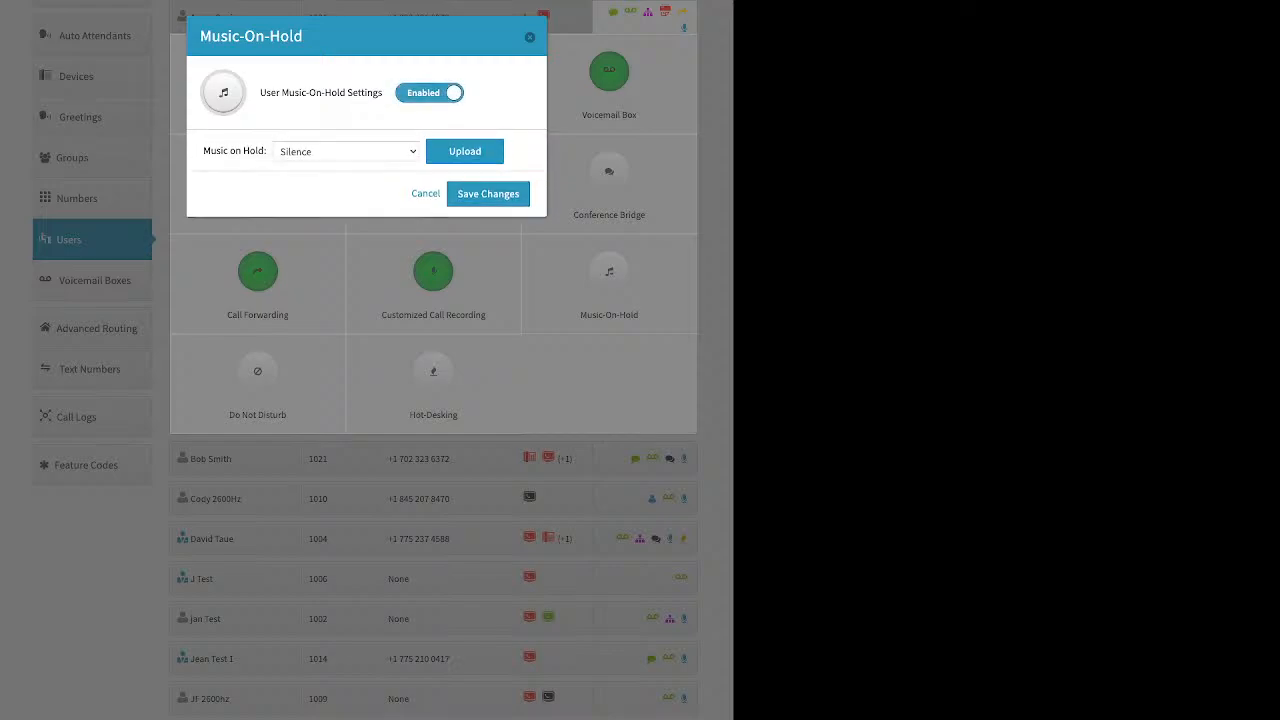
left_click(464, 152)
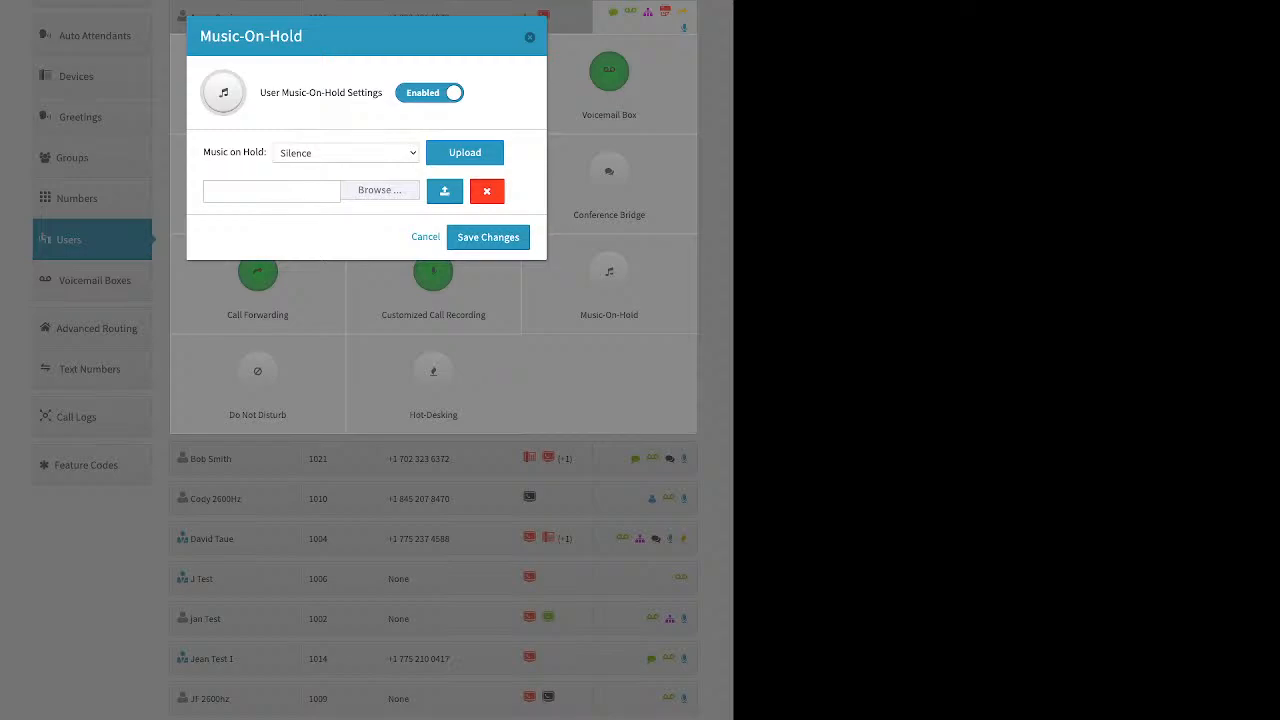
left_click(530, 37)
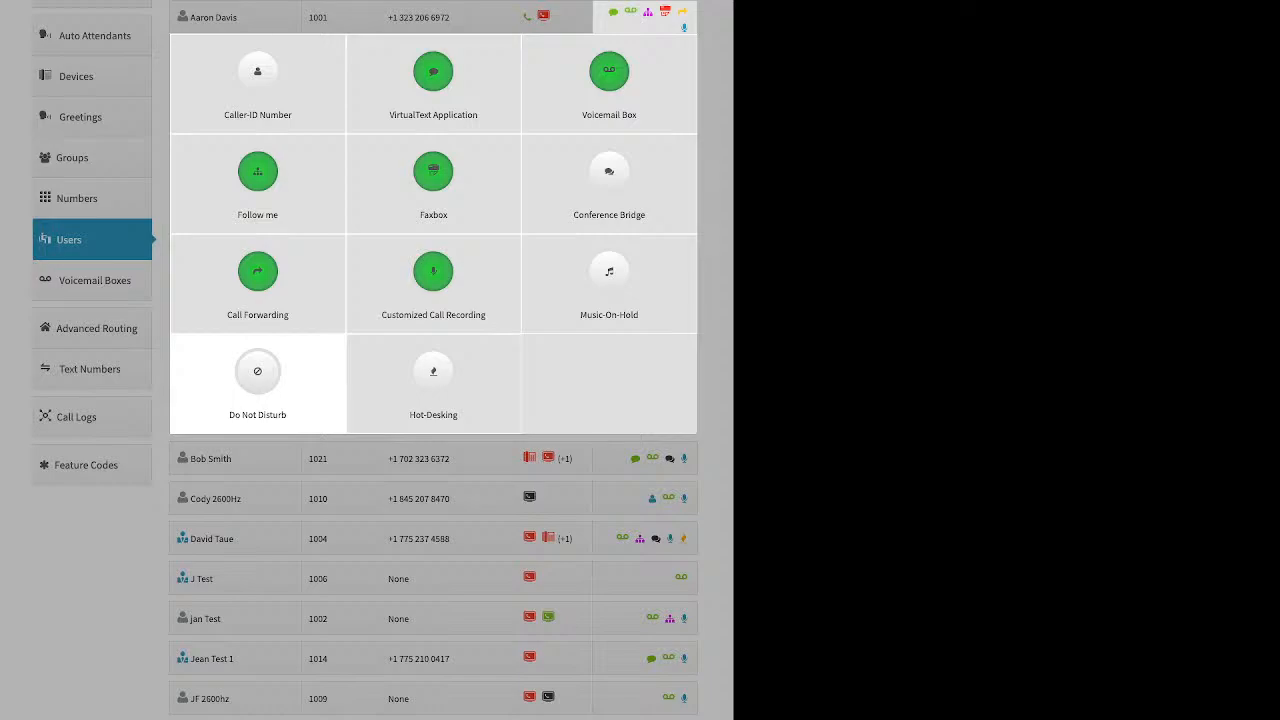
Step: Open Hot-Desking, enable it to view the Hotdesk ID and PIN options, then close the dialog
left_click(433, 380)
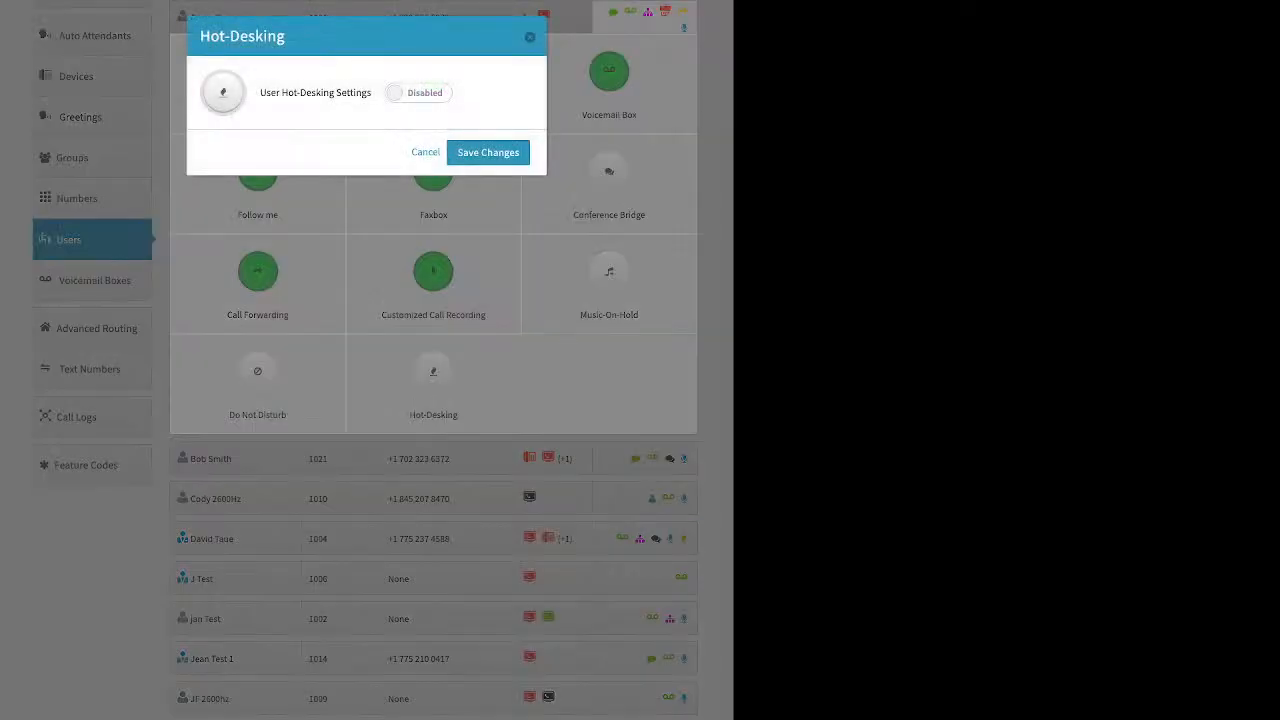
left_click(418, 93)
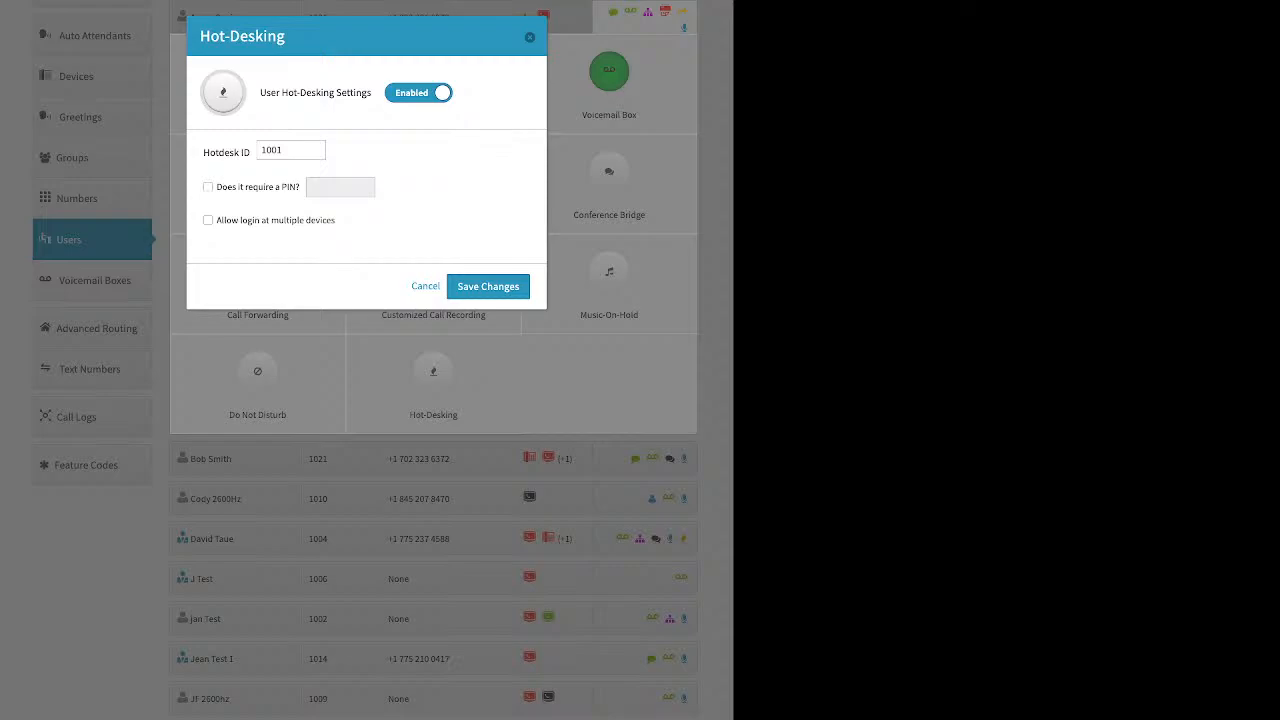
left_click_drag(203, 153, 244, 153)
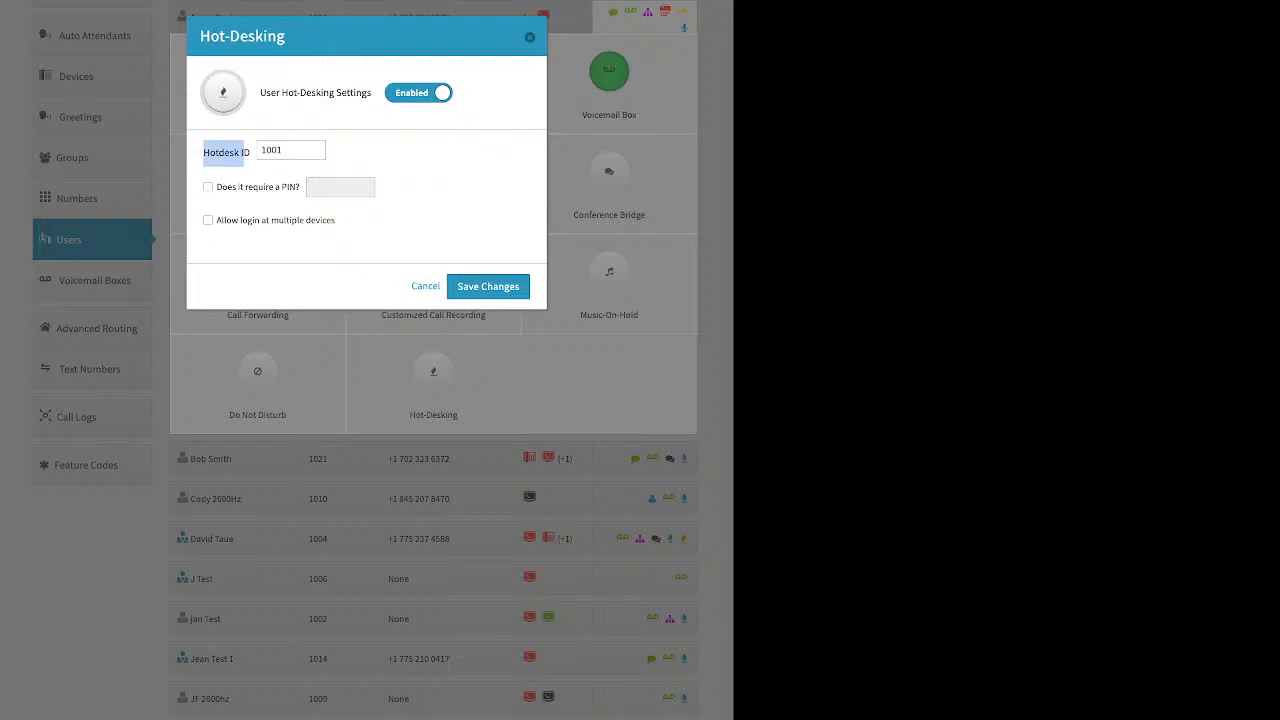
left_click(530, 37)
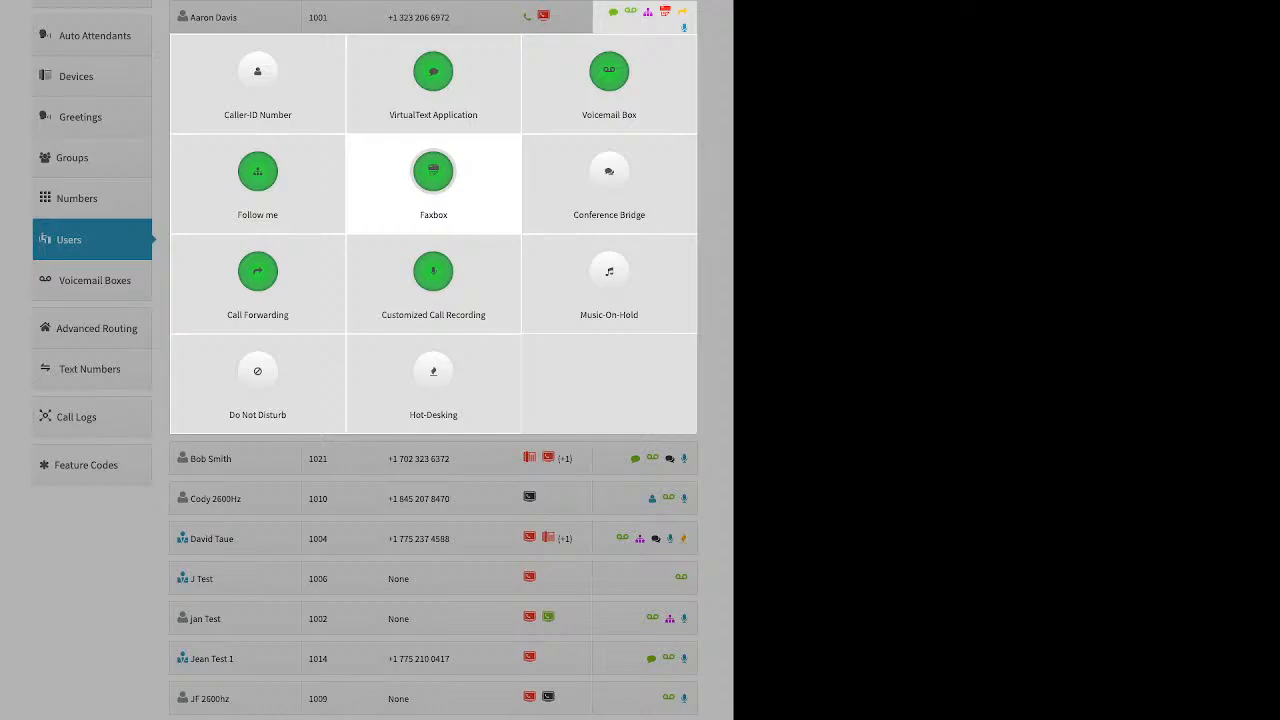
Step: Collapse the user features and open the Voicemail Boxes list to review boxes and their users
left_click(112, 282)
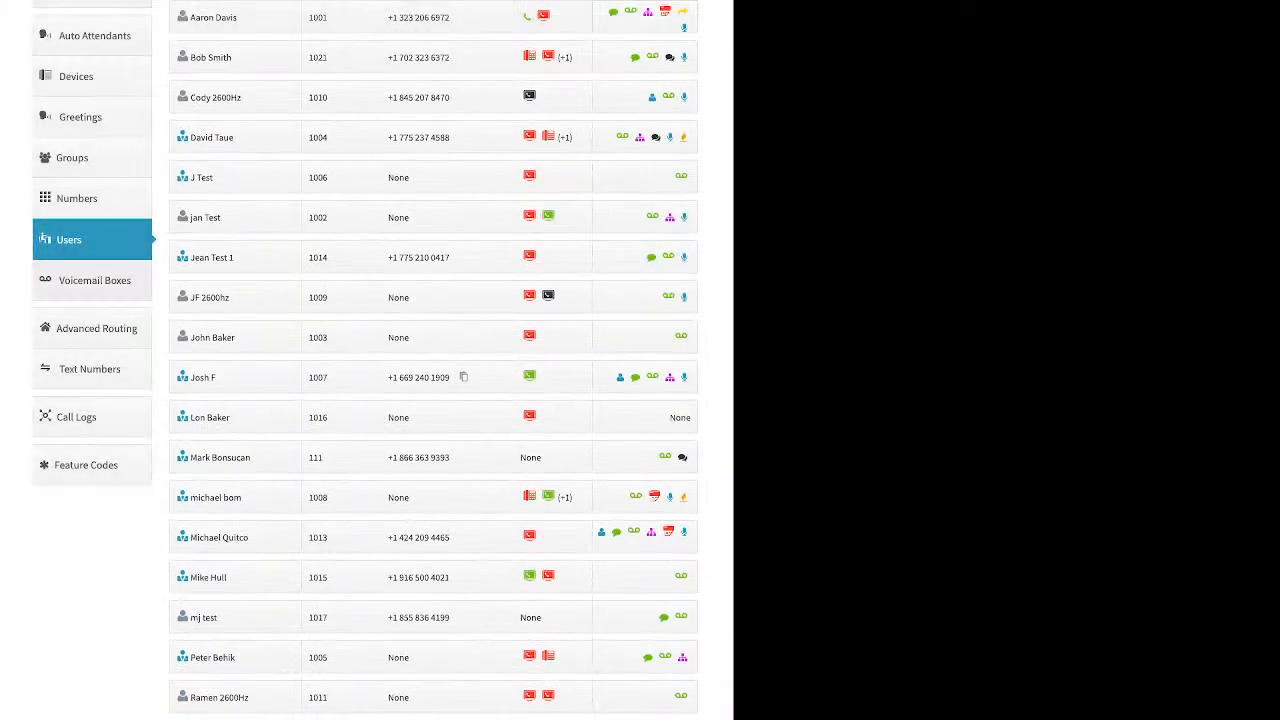
left_click(100, 280)
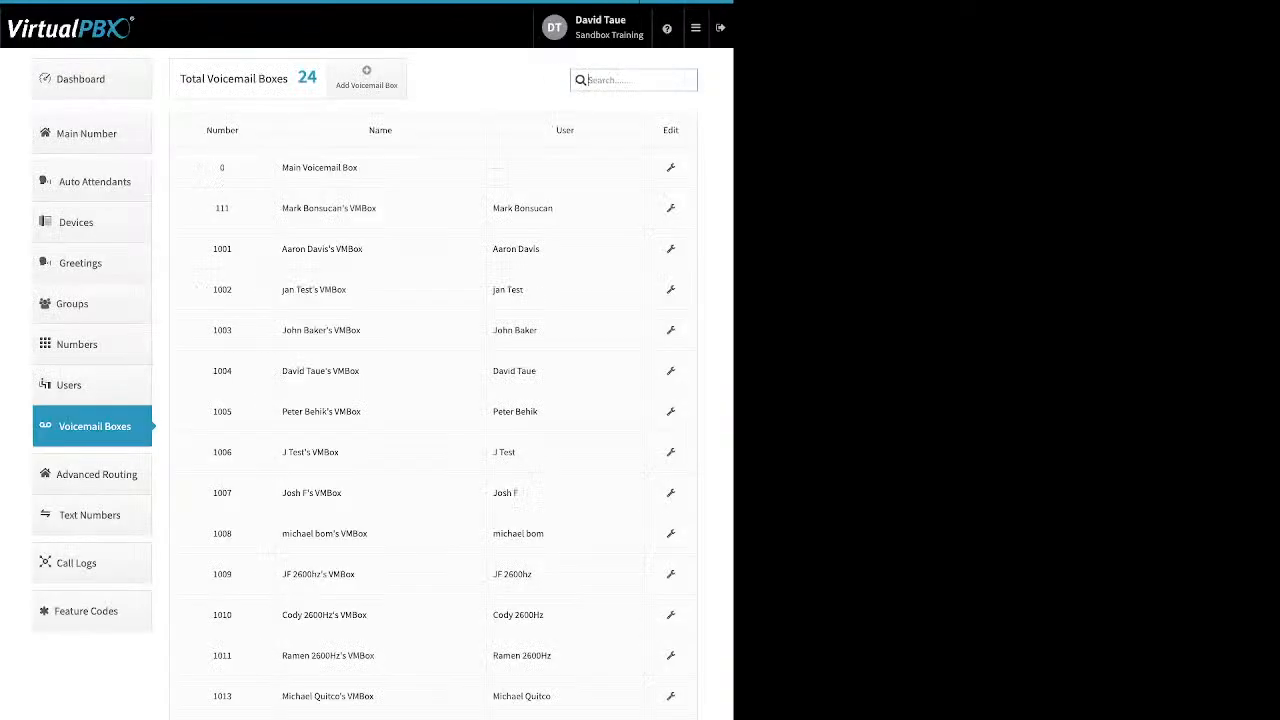
left_click_drag(560, 210, 281, 210)
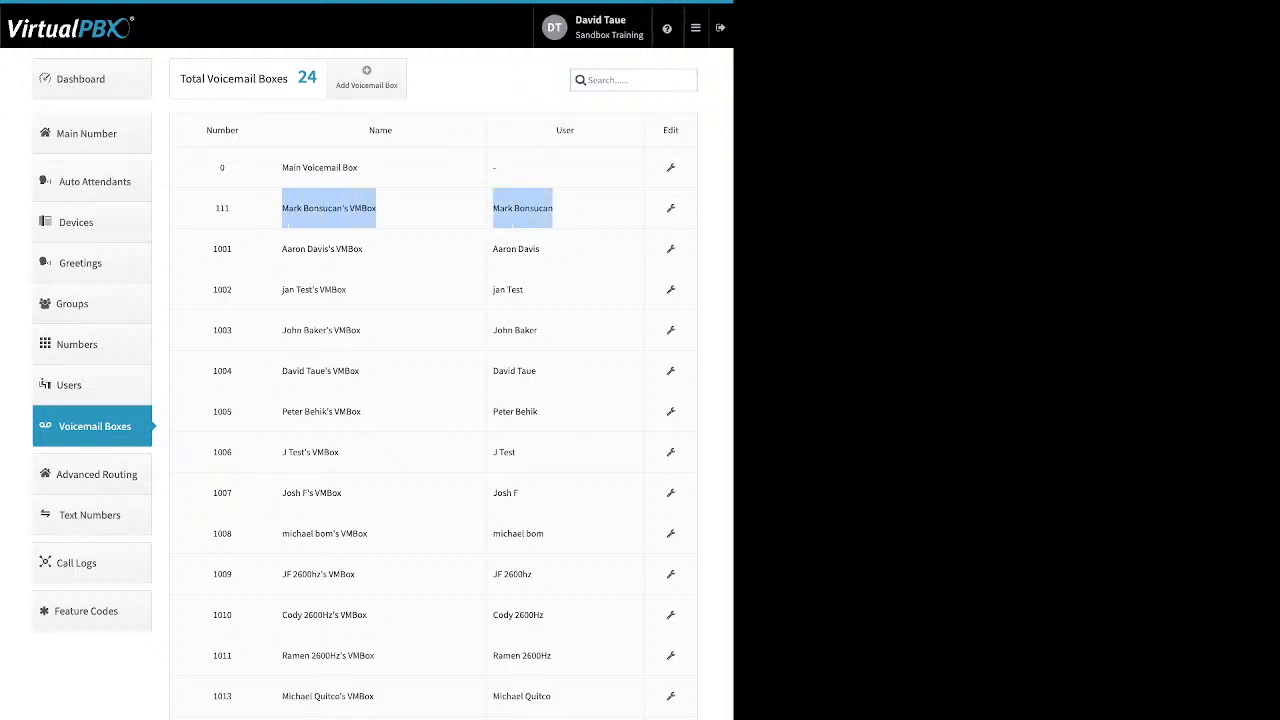
Step: Open the Add Voicemail Box form to review its Name, Voicemail Number and PIN Number fields, then close it
left_click(367, 78)
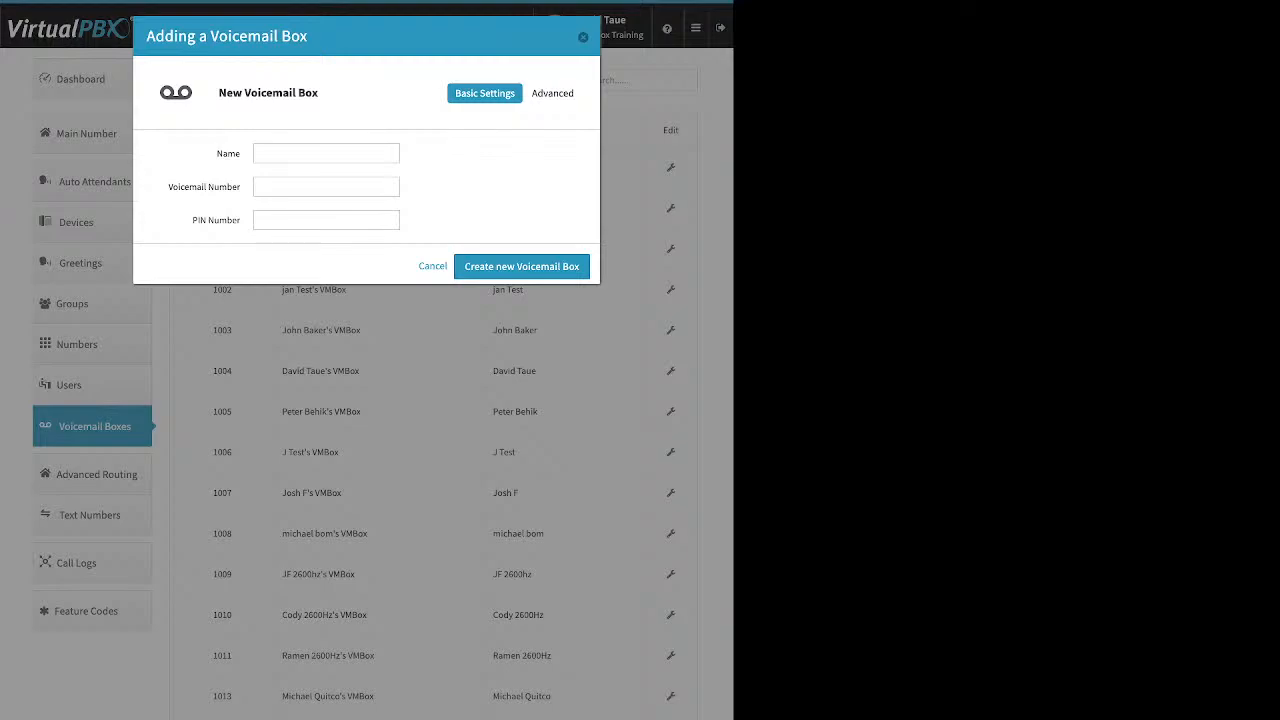
double_click(228, 154)
left_click_drag(168, 187, 240, 220)
left_click(583, 37)
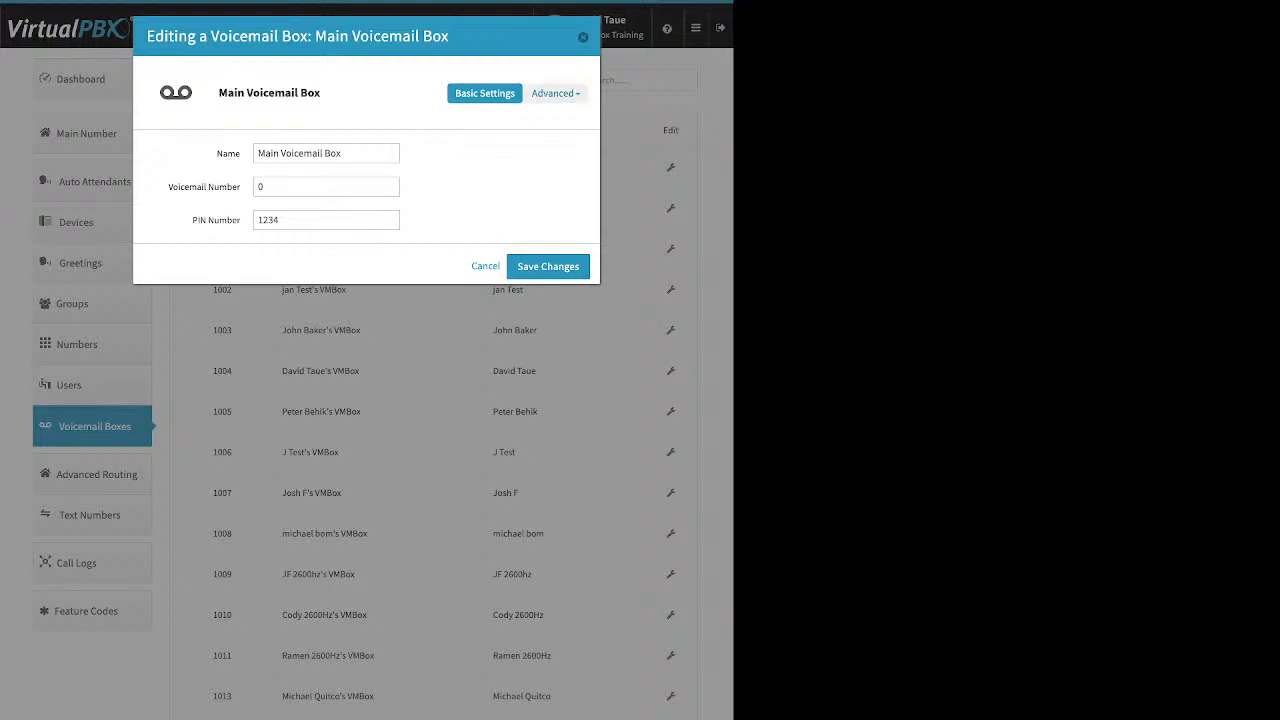
Step: View the Main Voicemail Box's advanced Greeting Media settings, then its Recipients panel
left_click(555, 93)
left_click(532, 155)
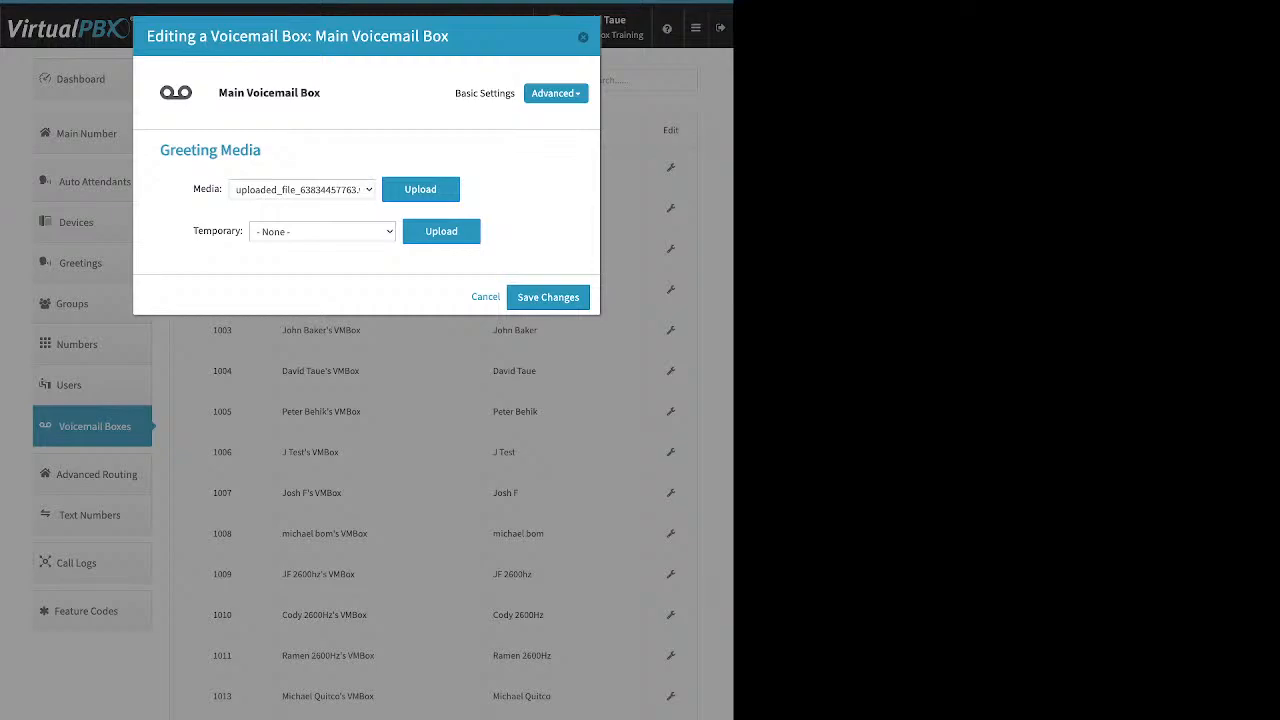
left_click_drag(193, 189, 219, 189)
left_click(193, 231)
left_click_drag(193, 231, 240, 231)
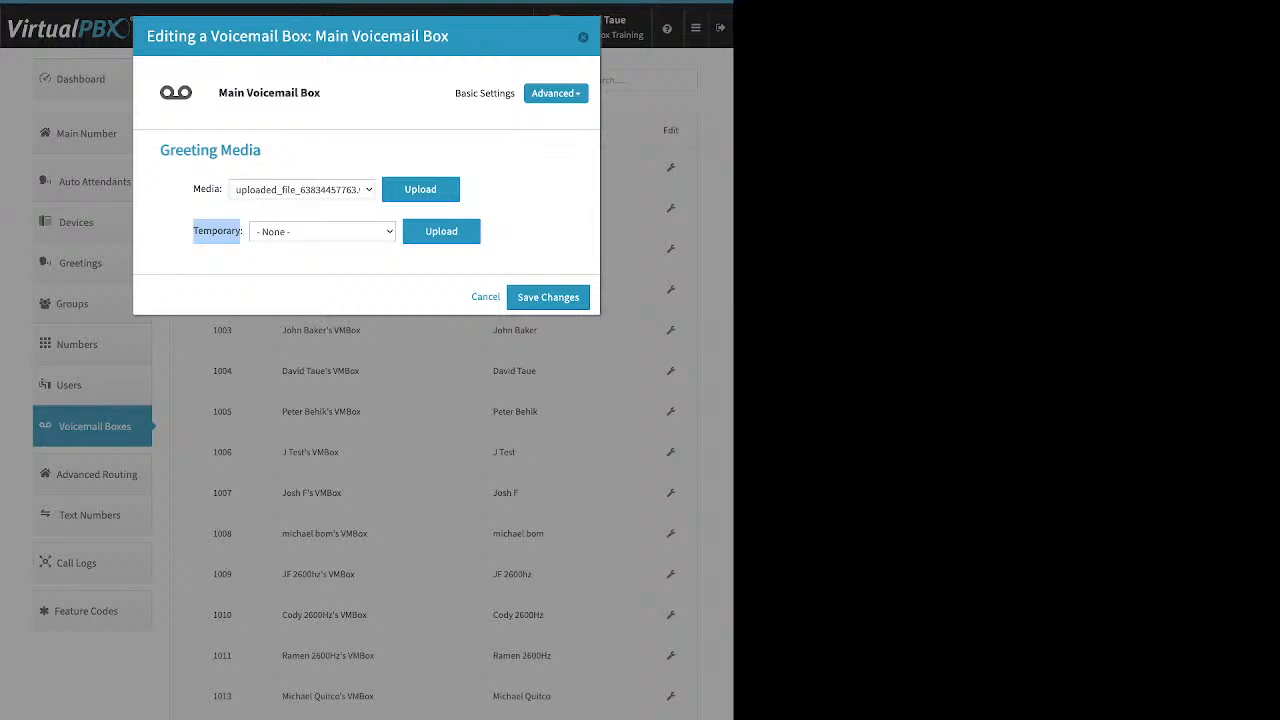
left_click(556, 93)
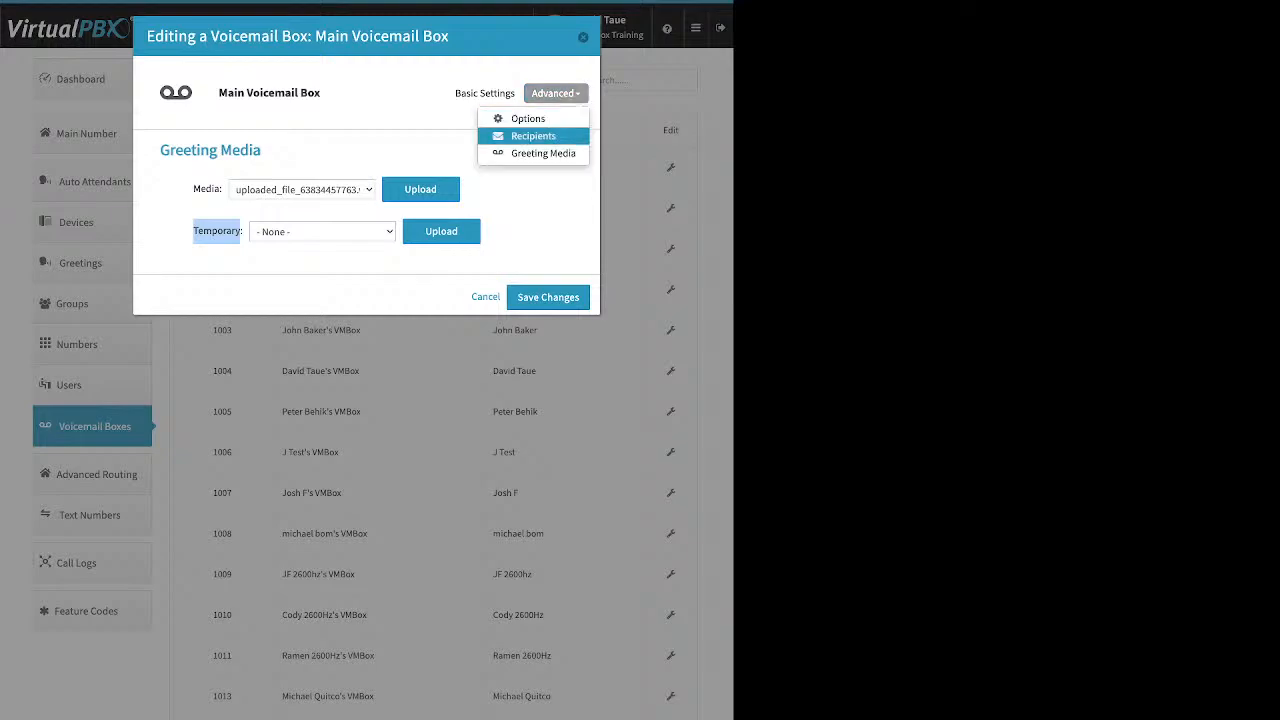
left_click(533, 136)
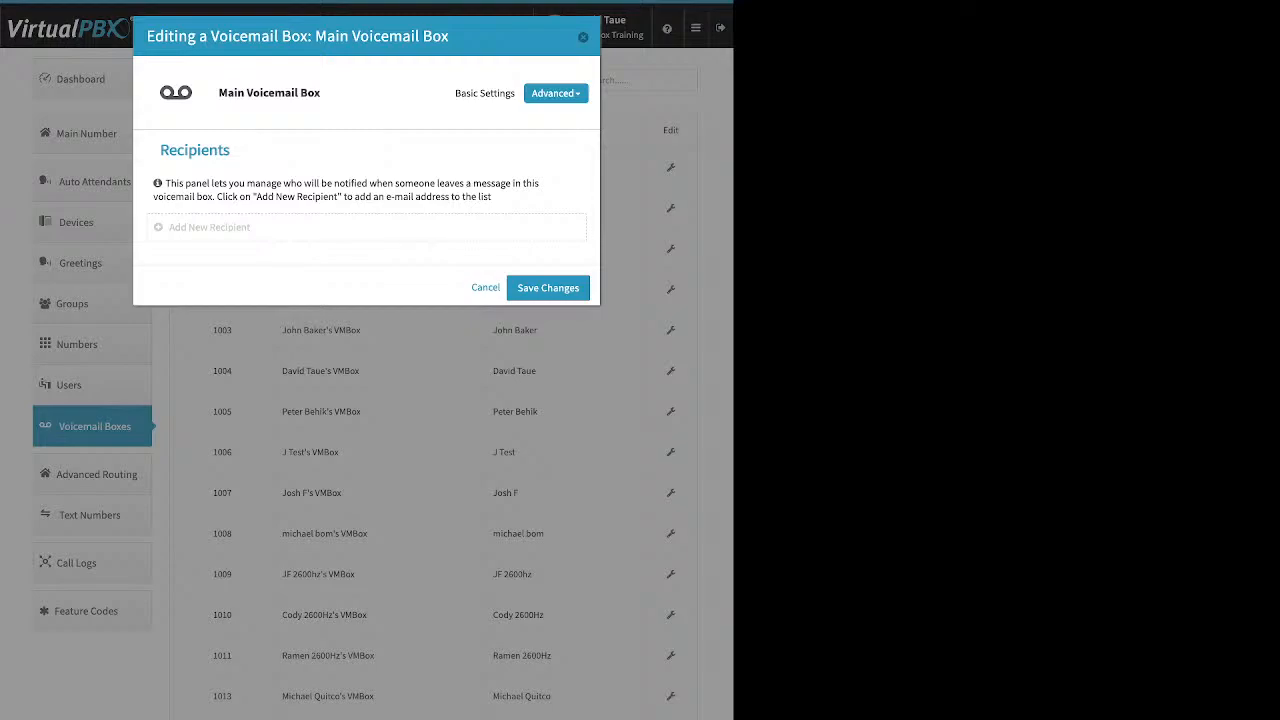
Step: Open the add-recipient entry field, review the voicemail box's advanced Options settings, then close the dialog without saving
left_click(209, 227)
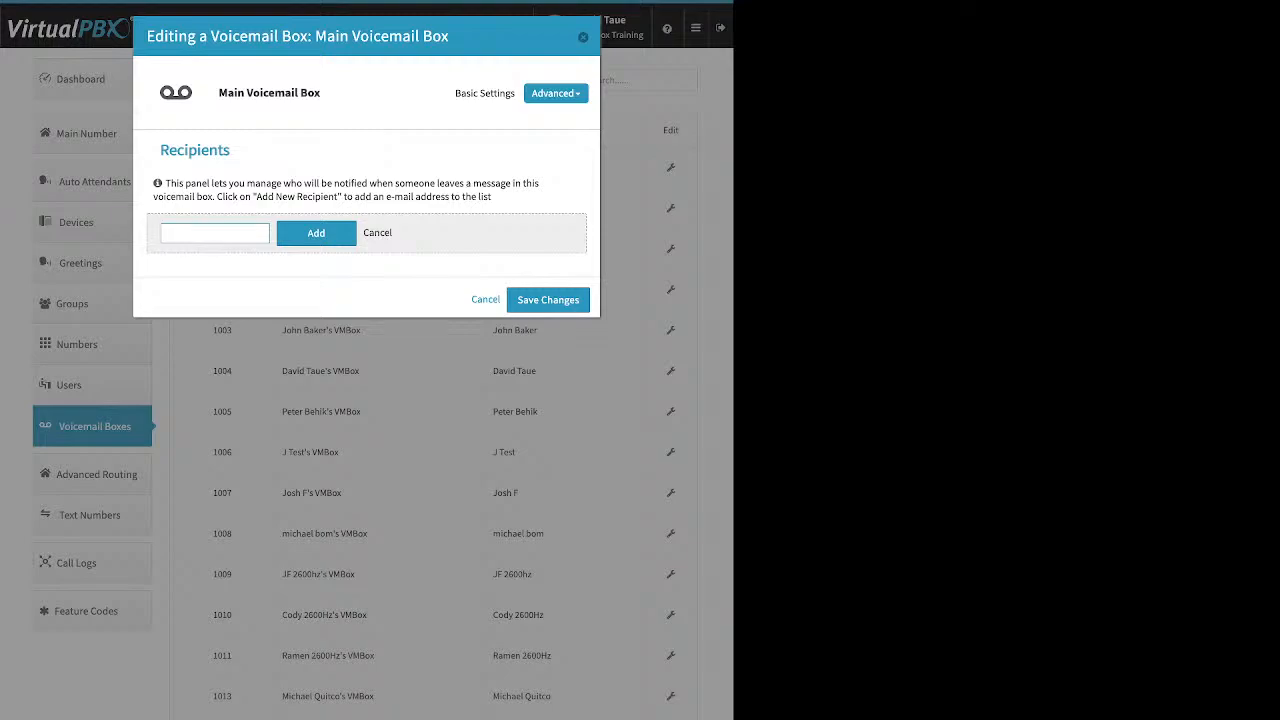
left_click(555, 93)
left_click(560, 120)
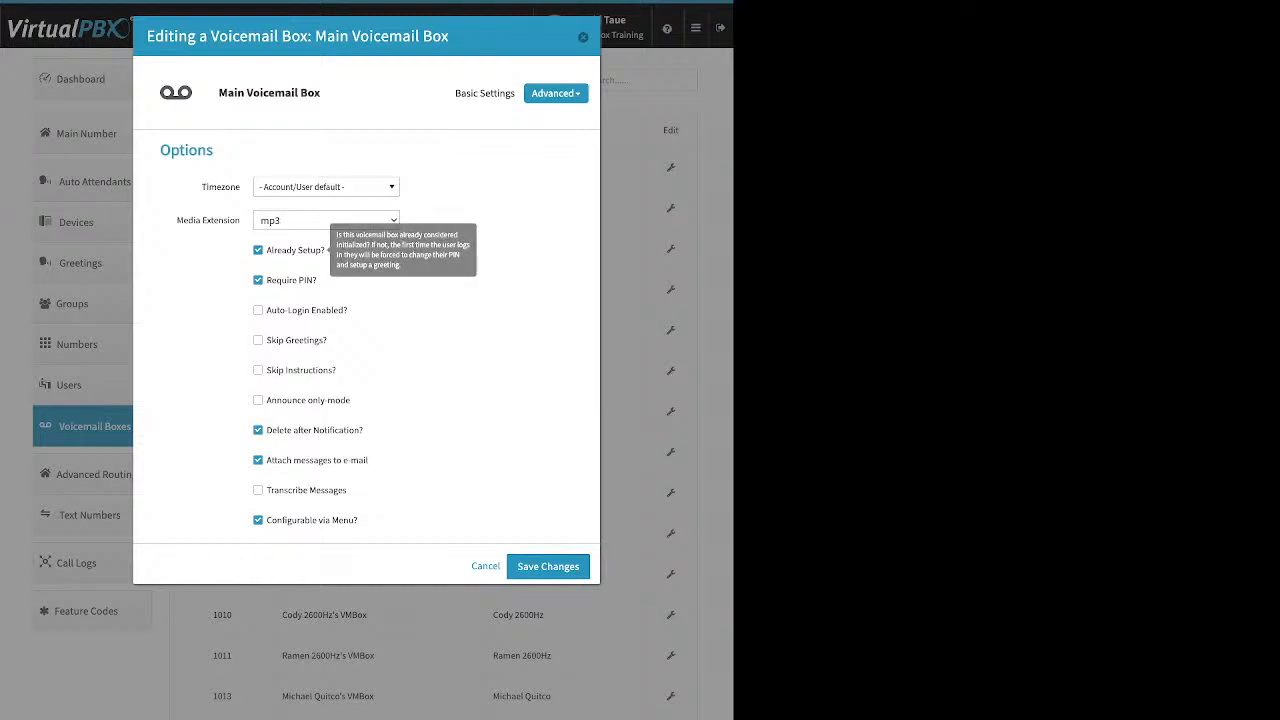
left_click_drag(326, 251, 265, 251)
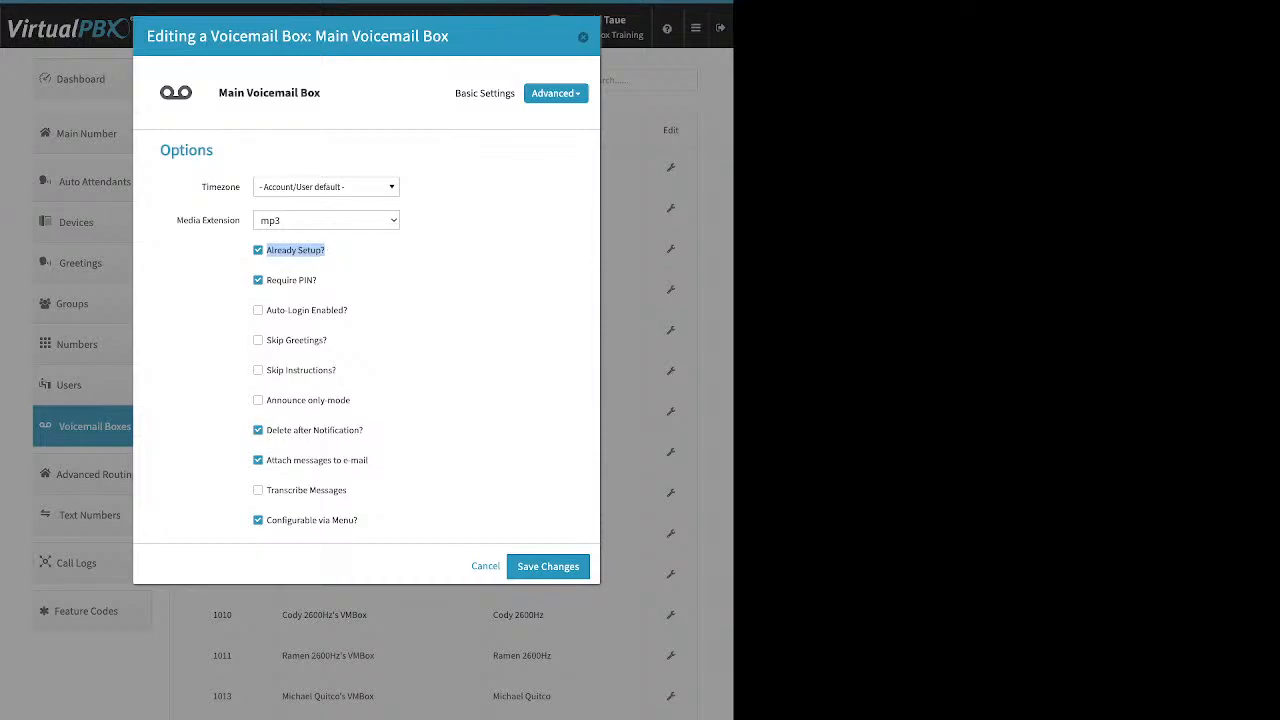
left_click_drag(366, 431, 293, 431)
left_click(375, 459)
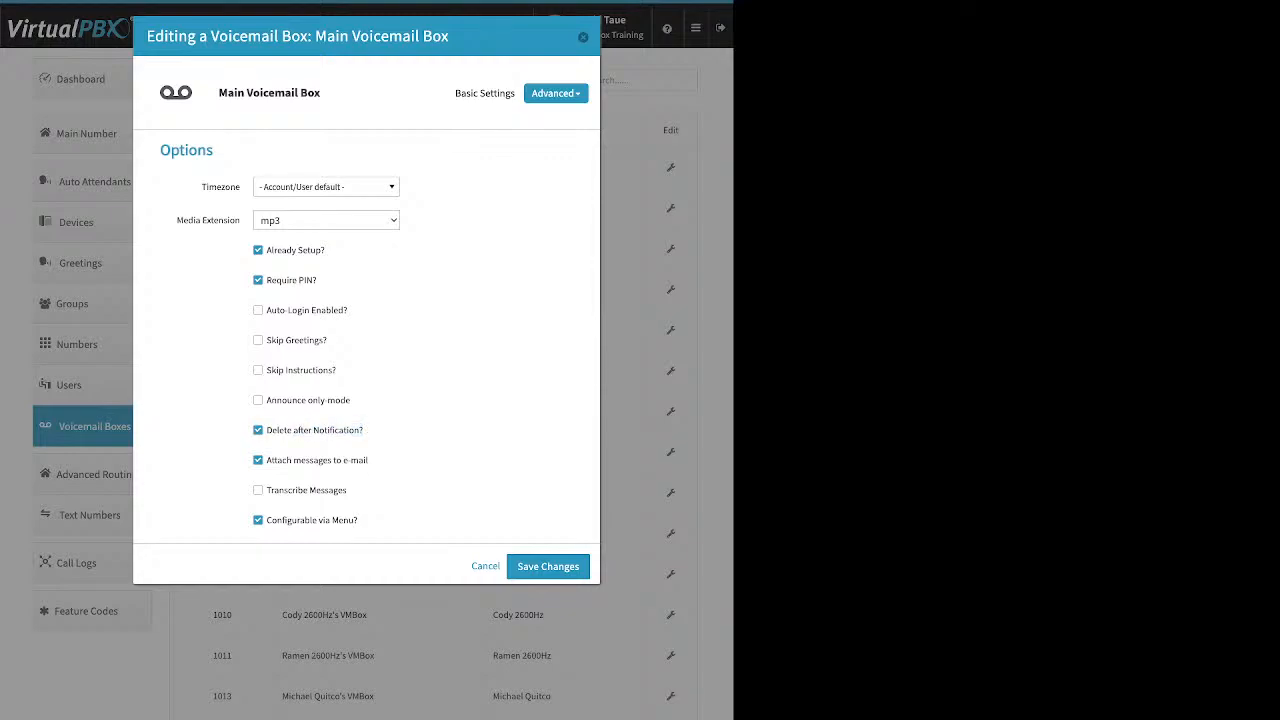
left_click_drag(370, 460, 302, 460)
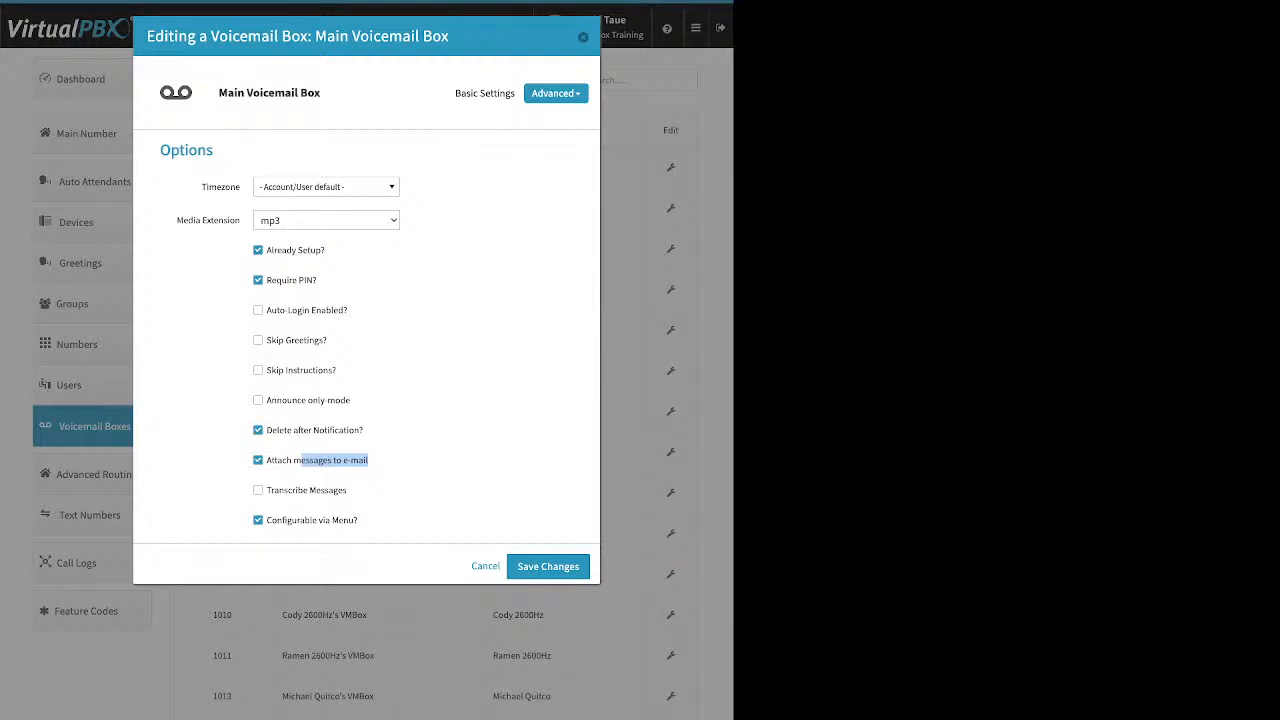
key("Escape")
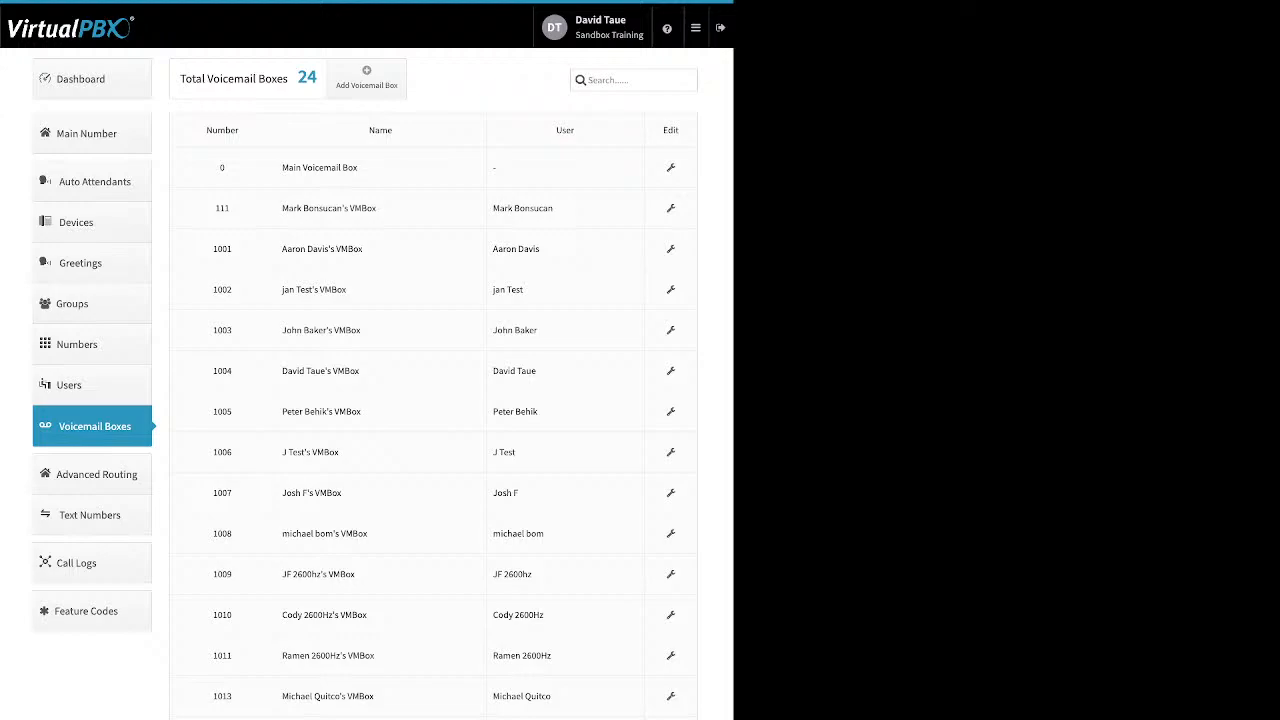
Step: Open Advanced Routing and expand the Direct Inward System Access feature's configuration
left_click(92, 474)
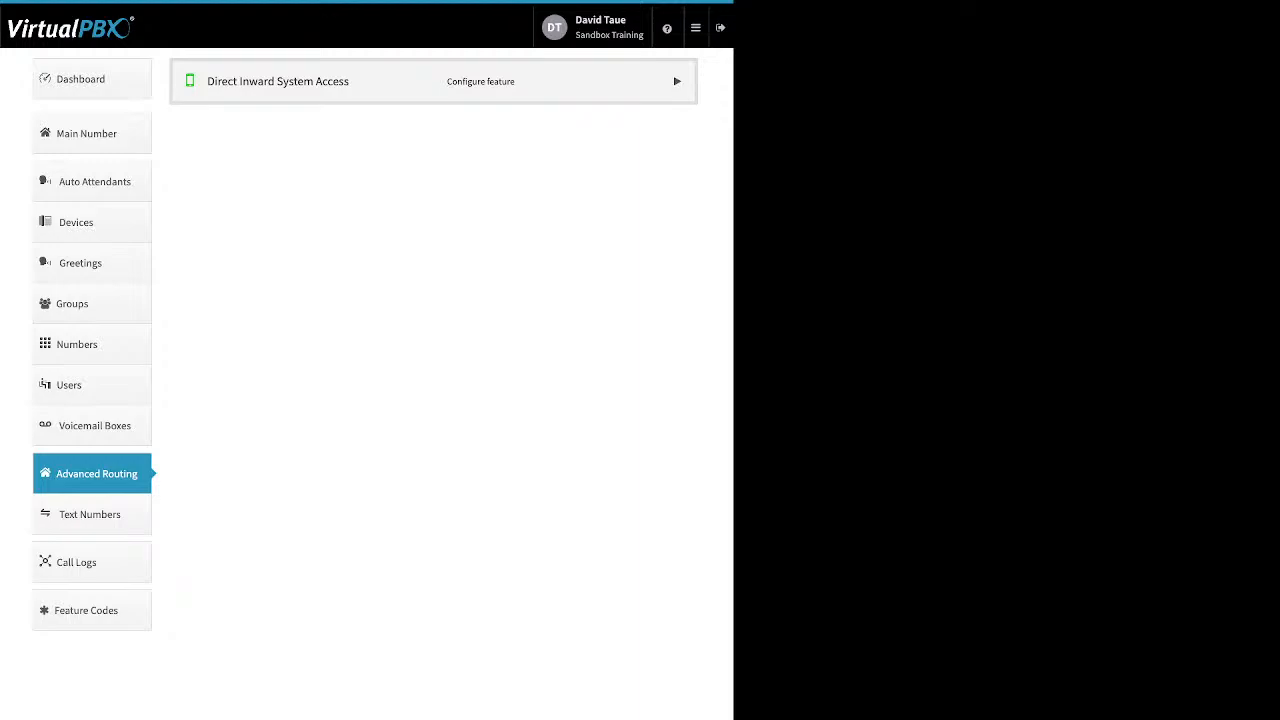
left_click(677, 81)
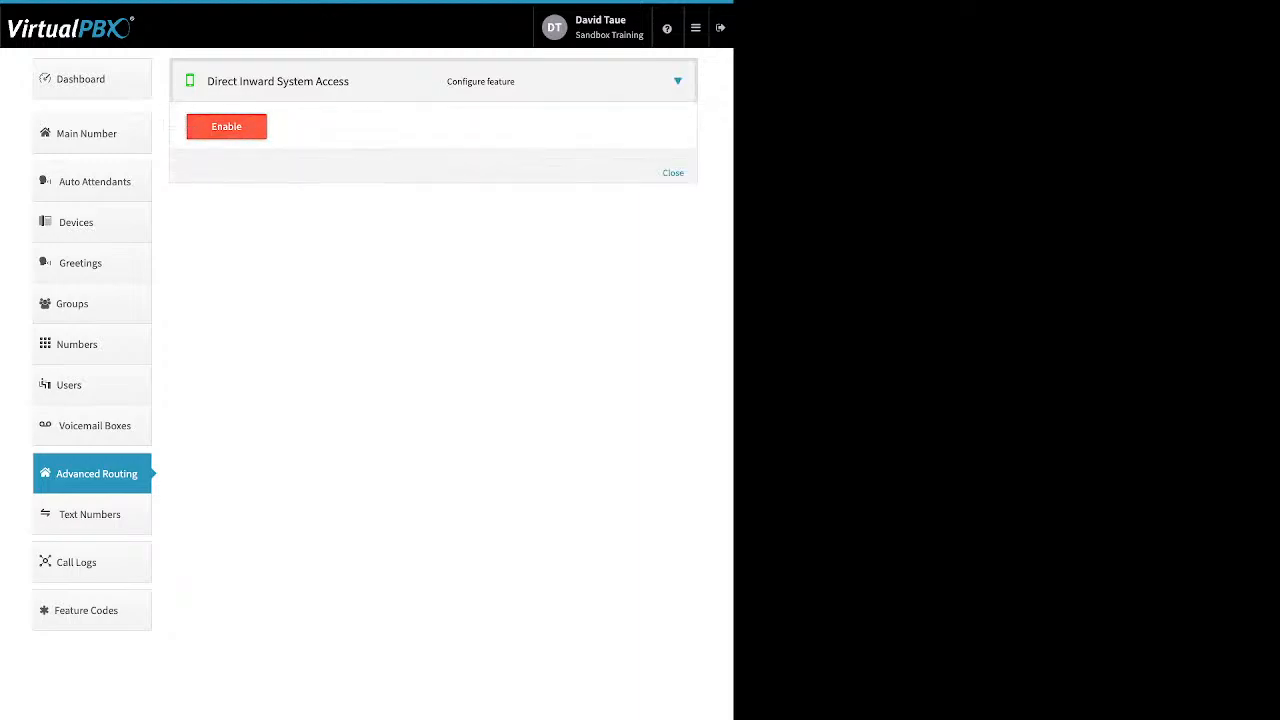
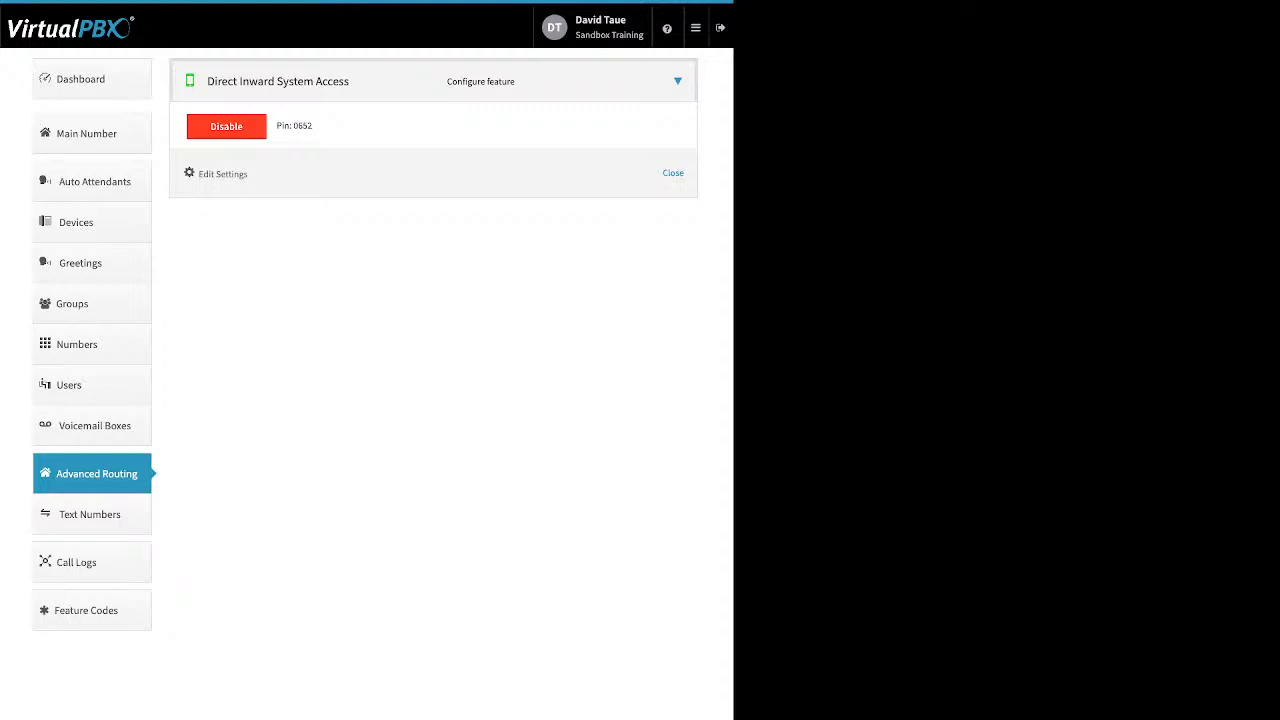
Step: Add an extension to the Direct Inward System Access settings, set its number to 8345, and save the changes
left_click_drag(250, 174, 203, 174)
left_click(222, 174)
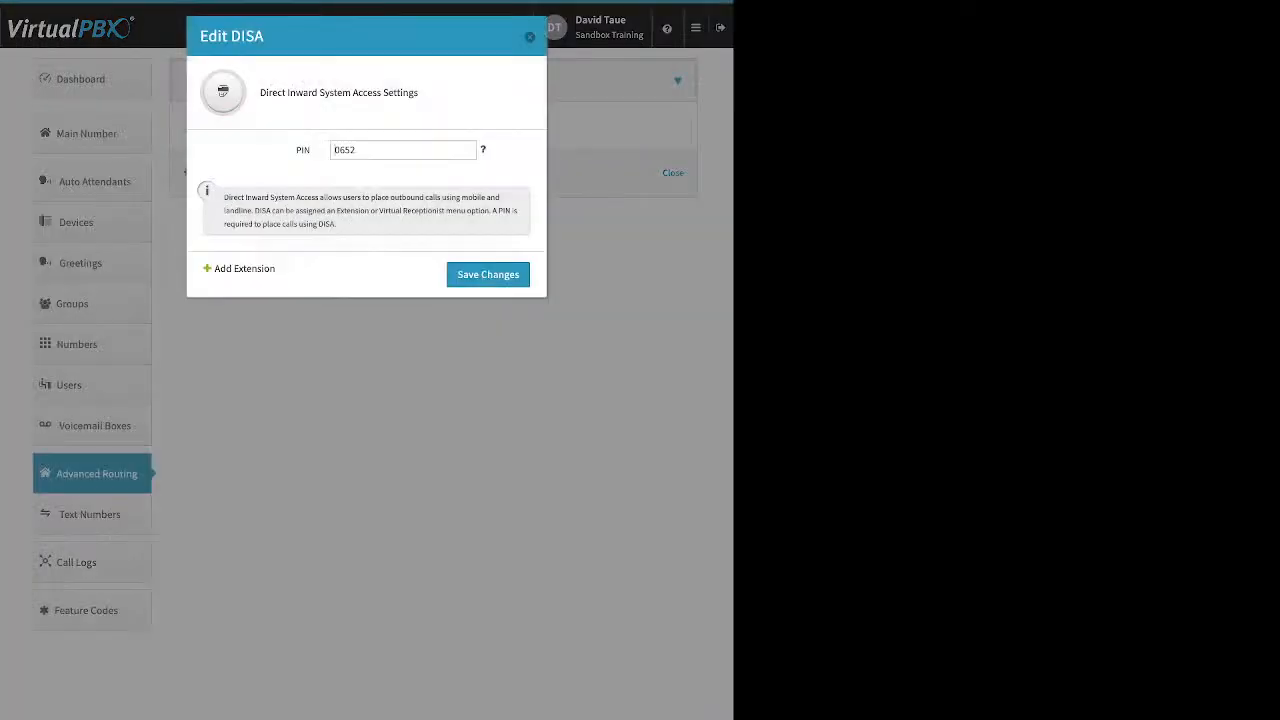
left_click_drag(276, 268, 227, 268)
left_click(244, 269)
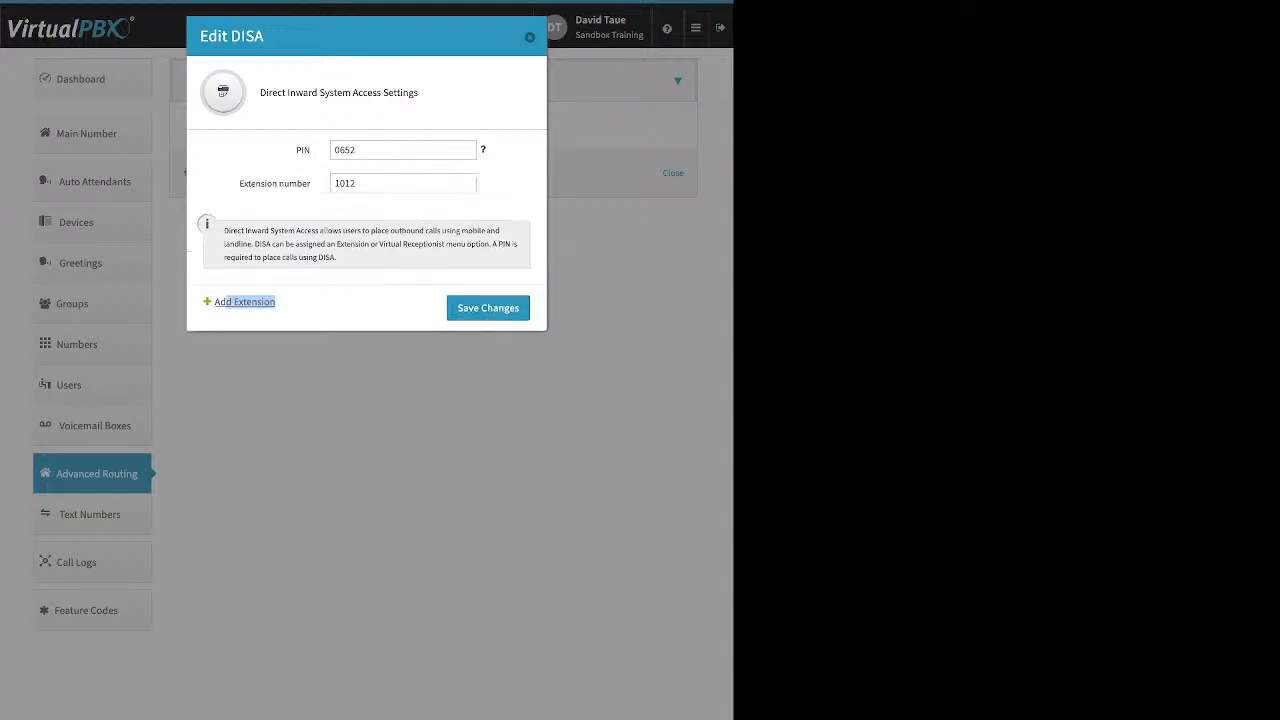
double_click(345, 184)
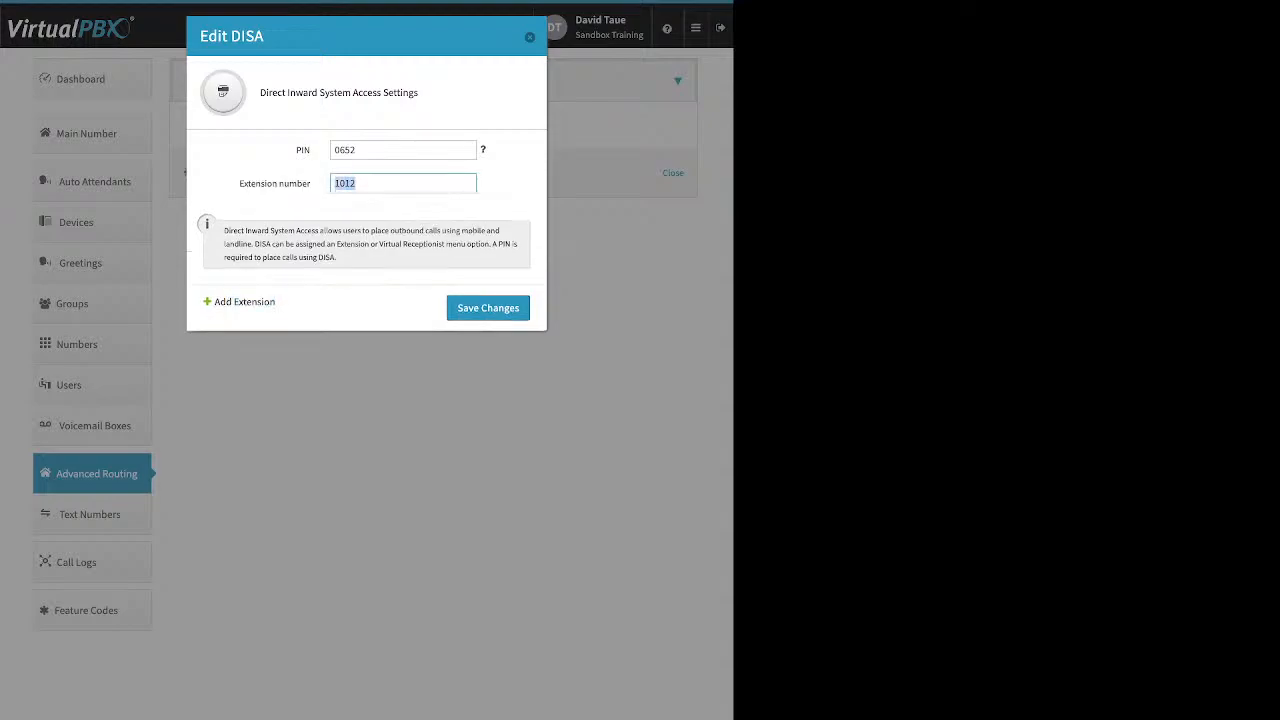
type("8345")
left_click(488, 308)
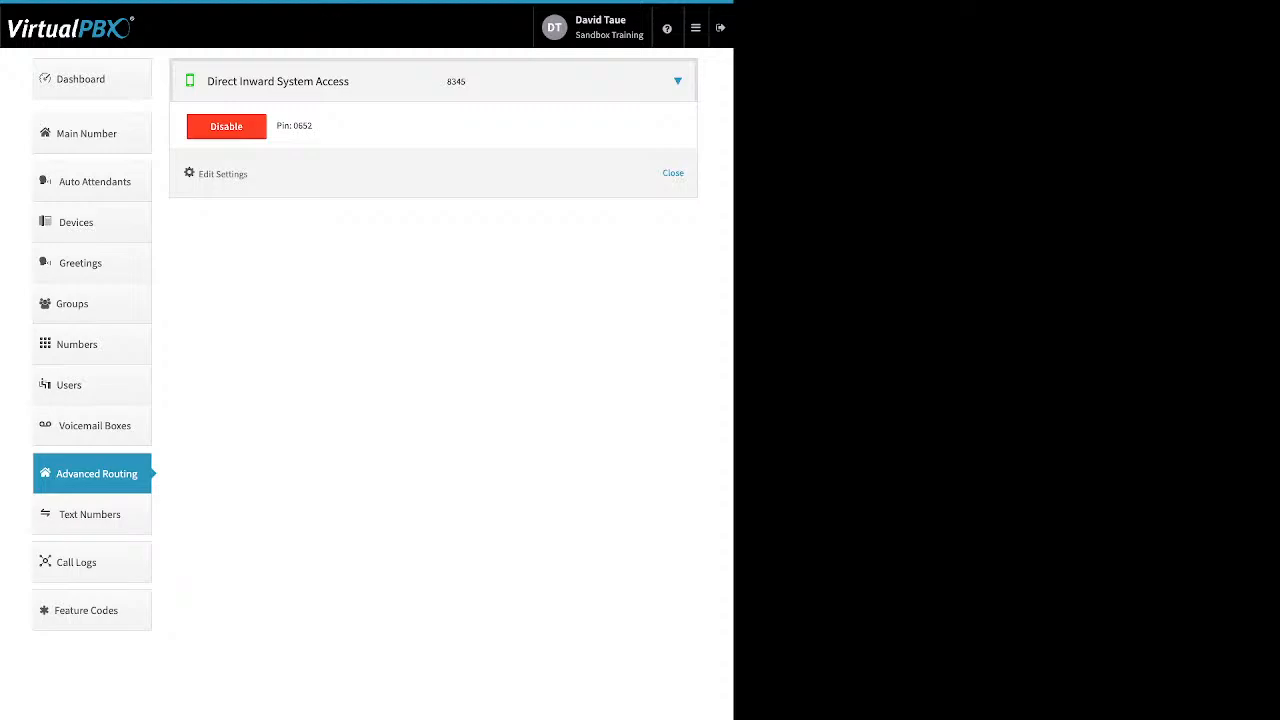
Step: Disable the Direct Inward System Access feature and confirm it for all users
left_click_drag(447, 82, 467, 82)
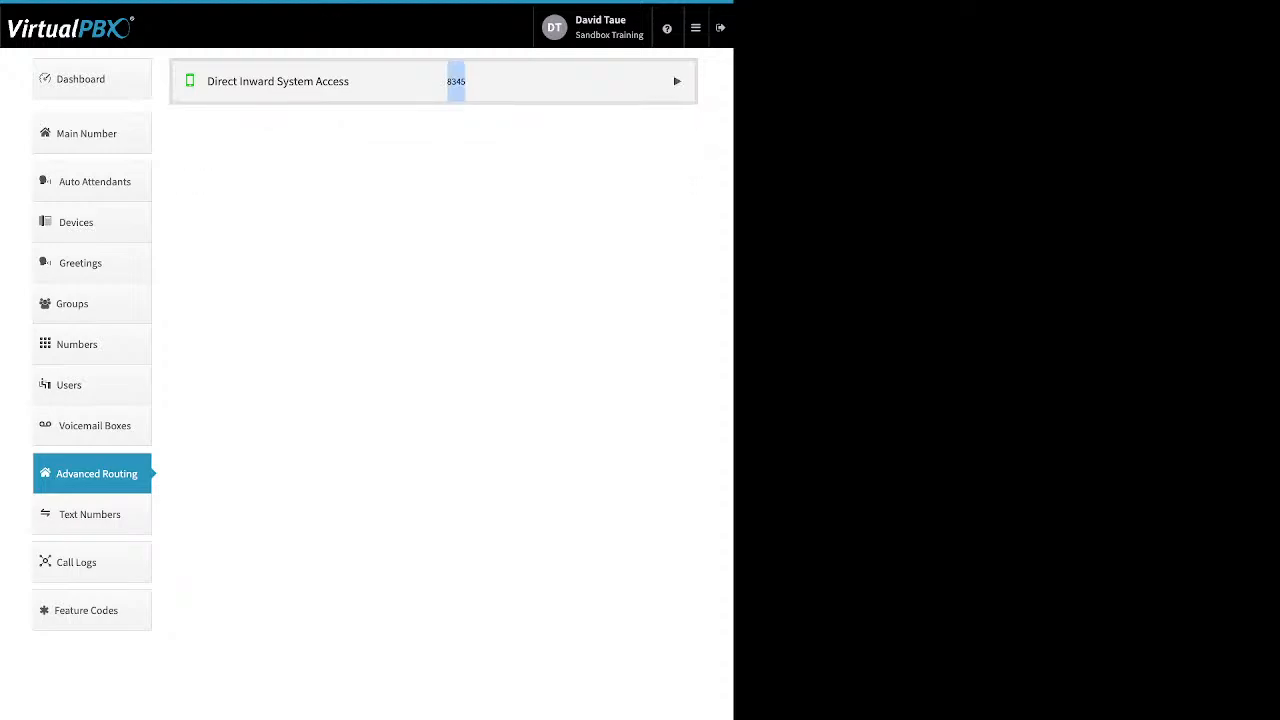
left_click(466, 82)
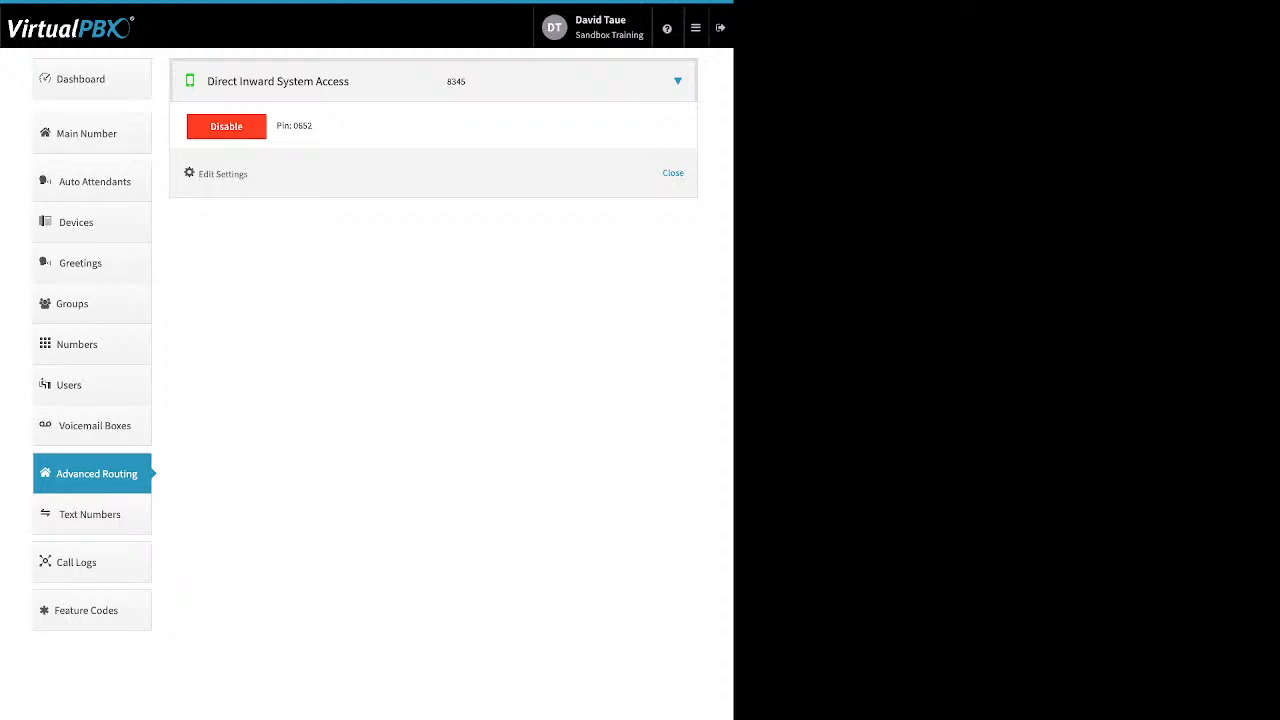
left_click(226, 126)
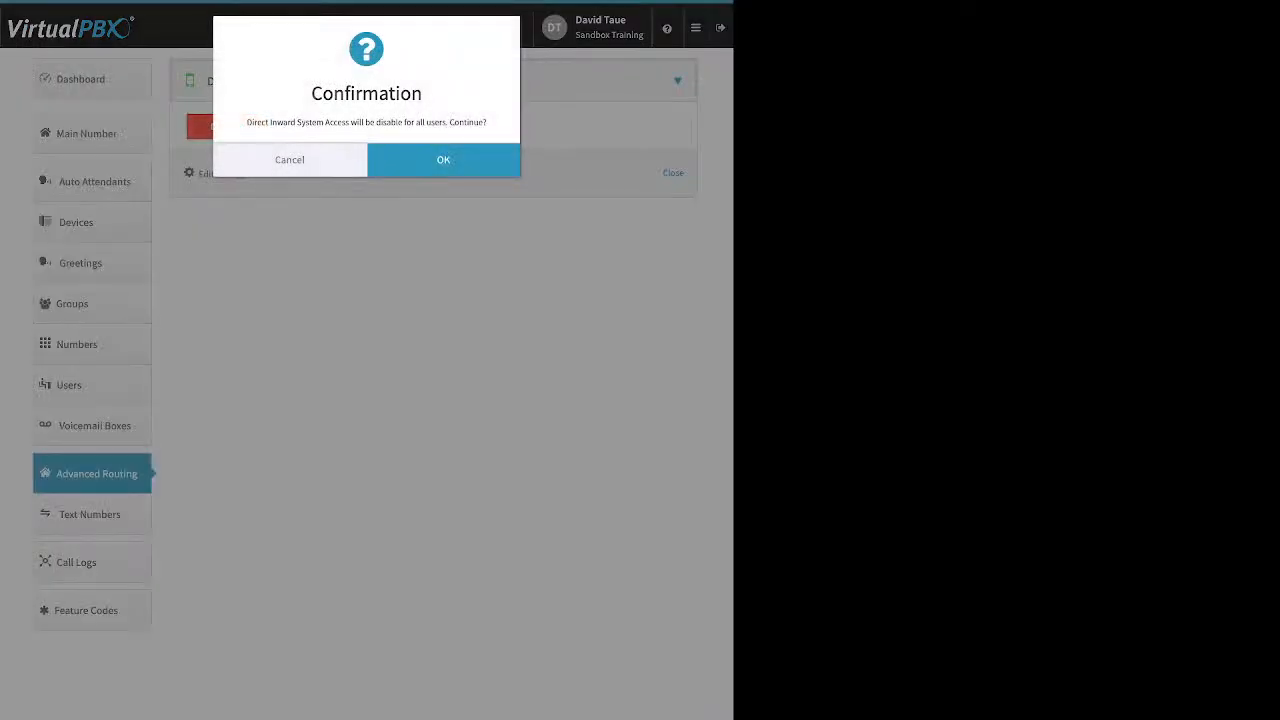
left_click(443, 160)
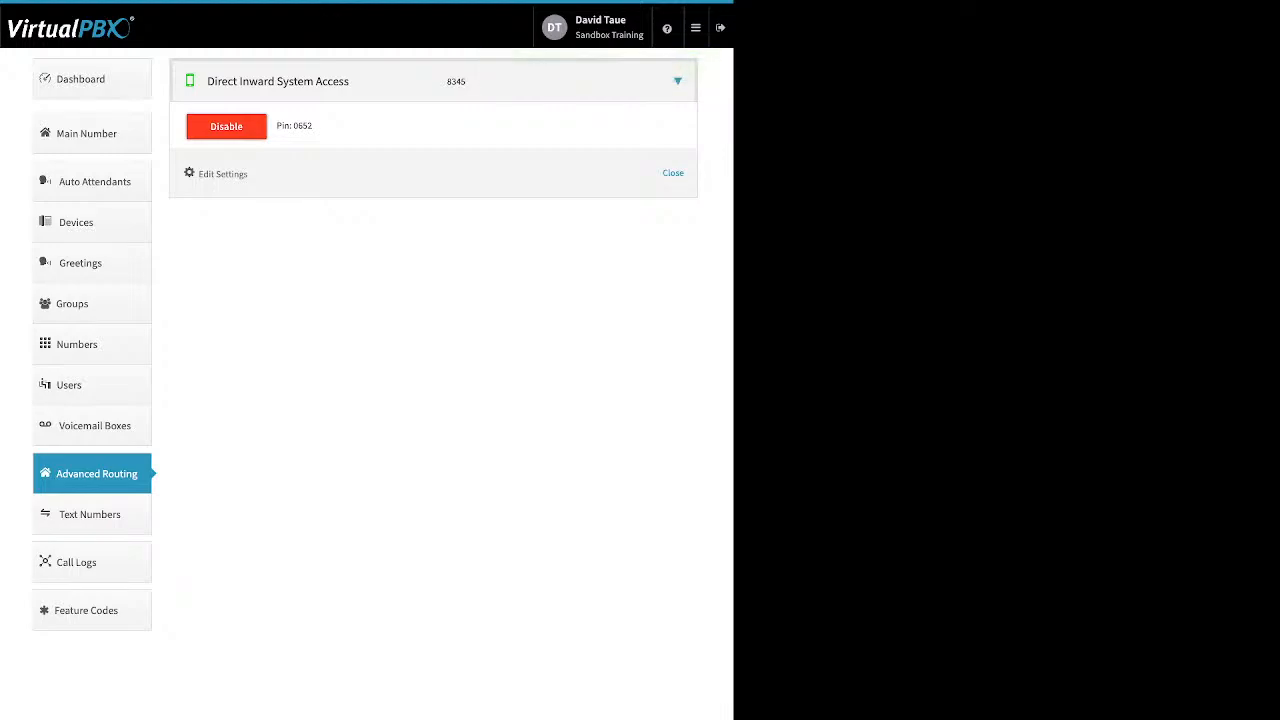
Step: Open Call Logs and browse this month's calls and their hangup causes
left_click(92, 562)
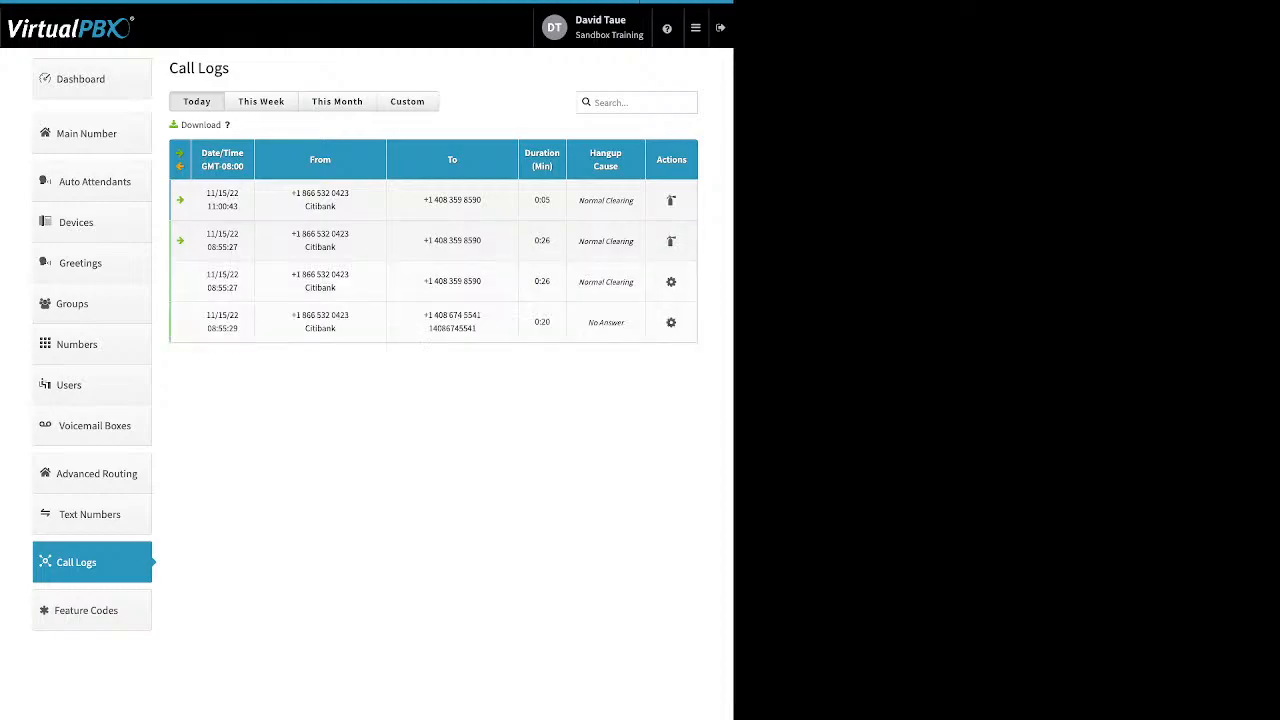
left_click(337, 101)
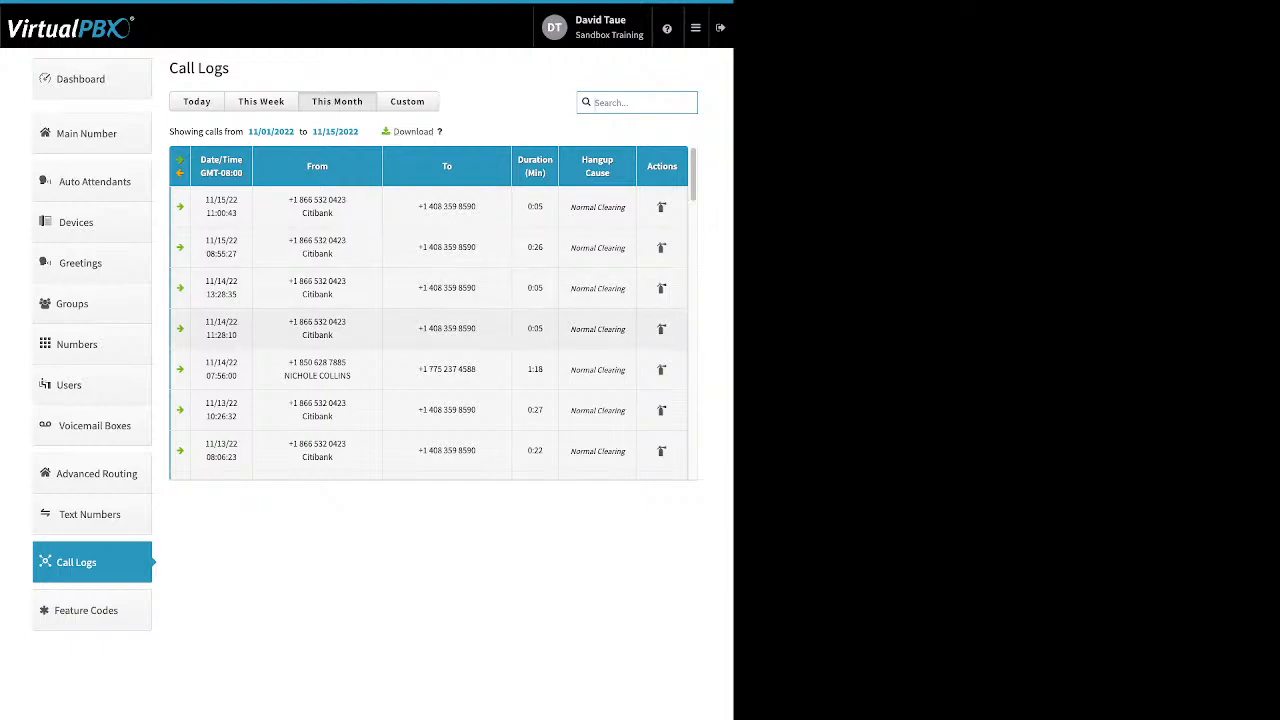
scroll(430, 310, "down", 3)
scroll(430, 332, "down", 1)
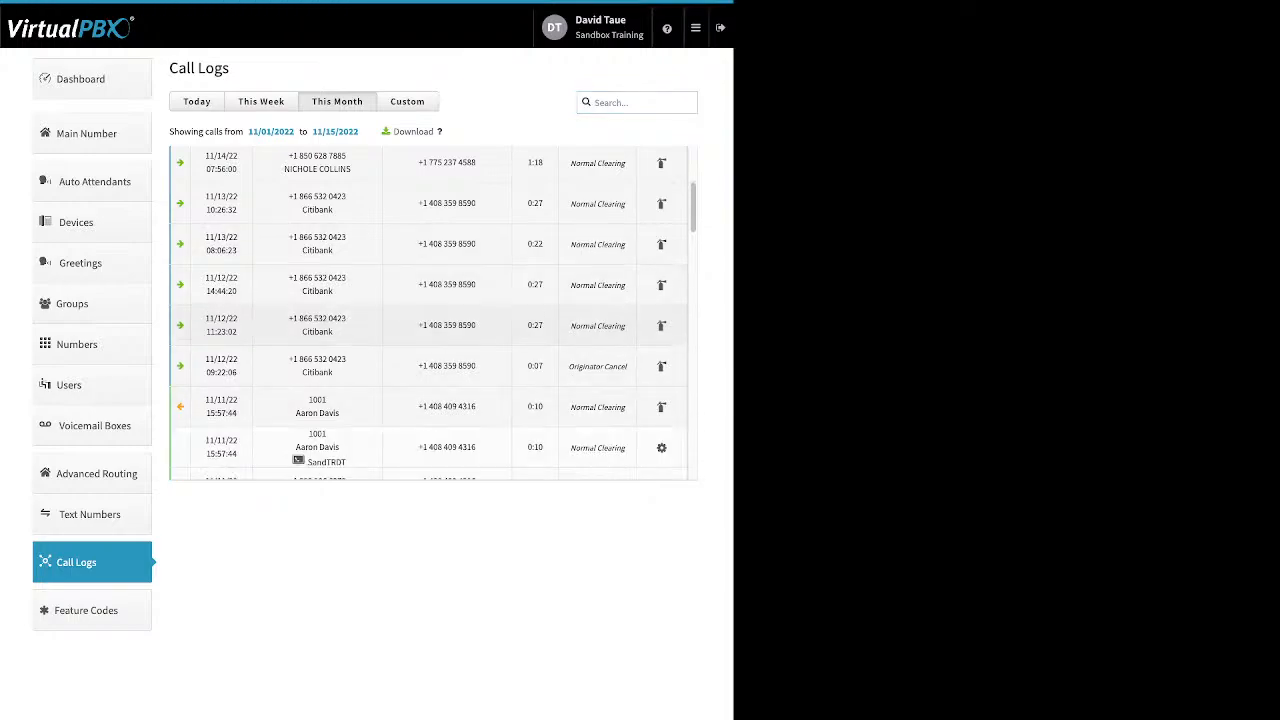
scroll(432, 316, "down", 1)
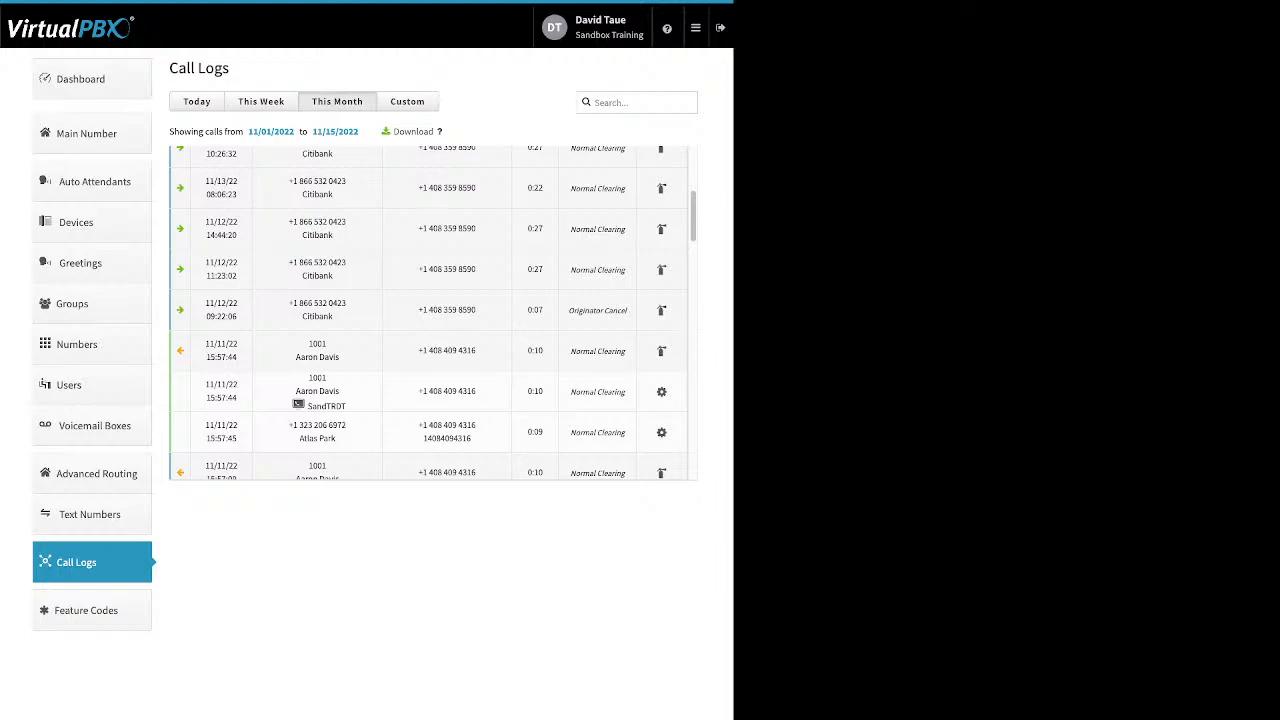
scroll(432, 310, "down", 1)
scroll(432, 310, "up", 1)
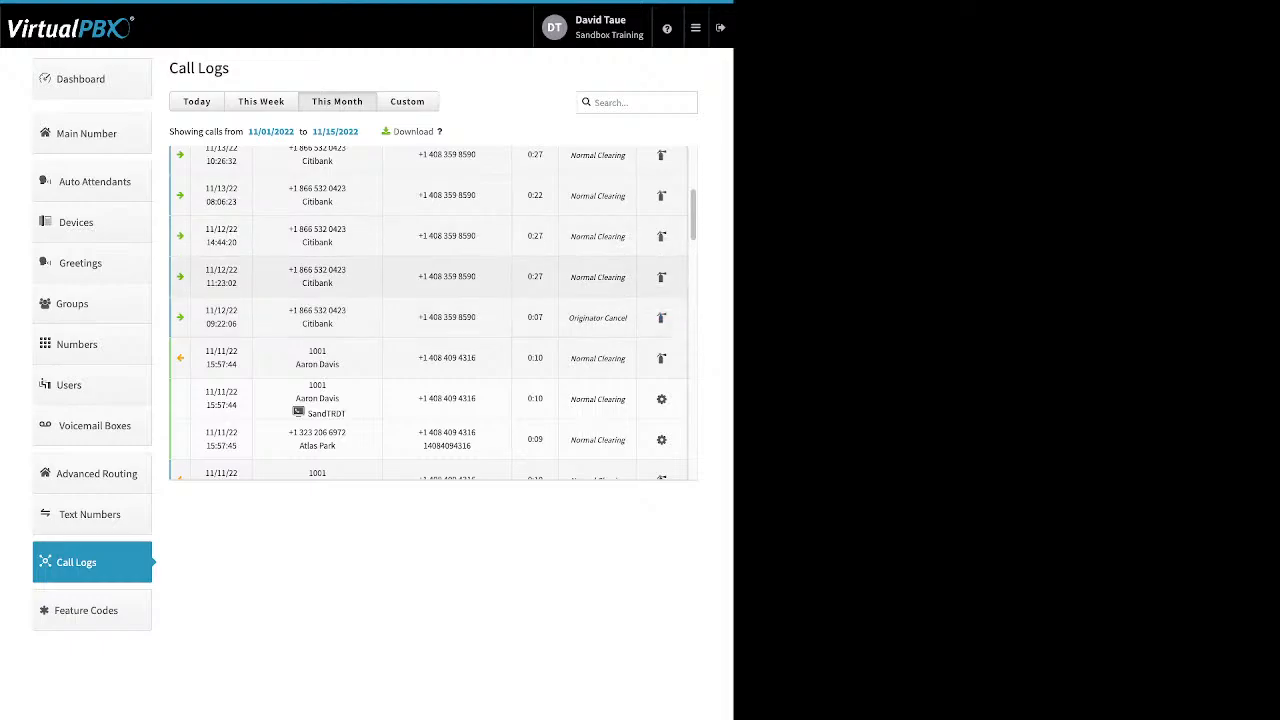
mouse_move(598, 277)
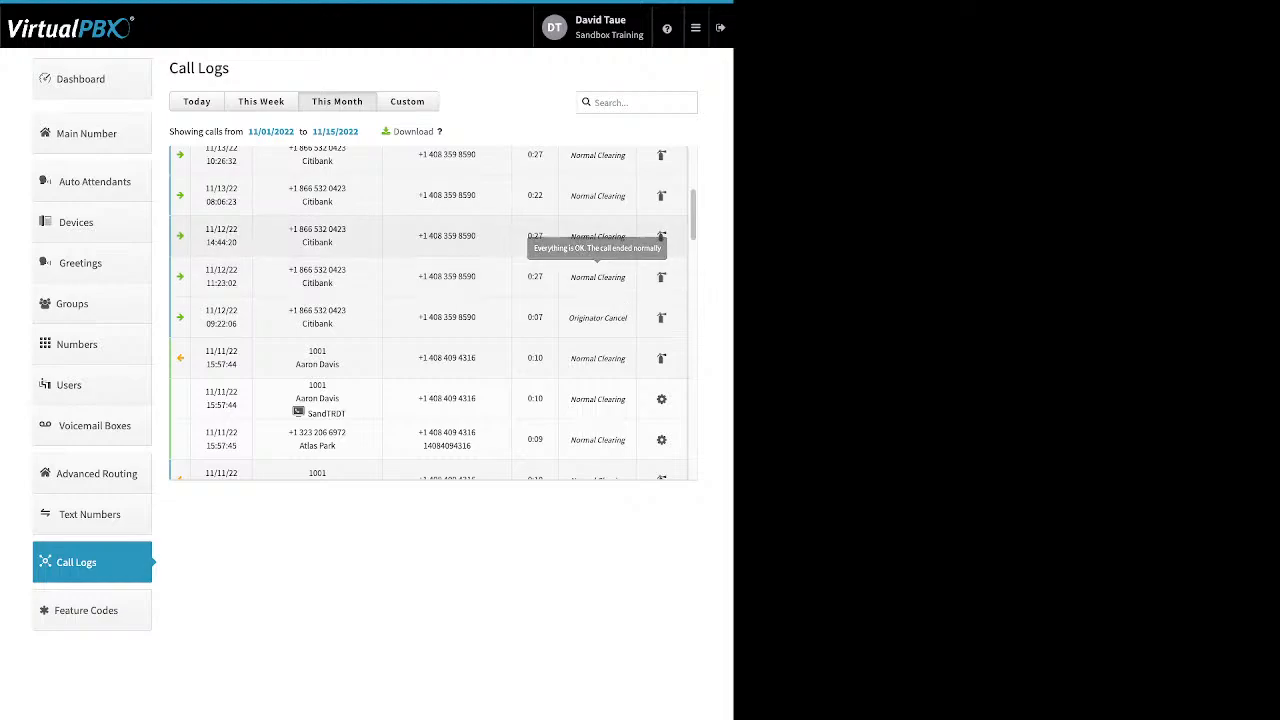
Step: Filter the call logs to a custom range starting 10/01/2022 and browse the October calls
left_click(404, 101)
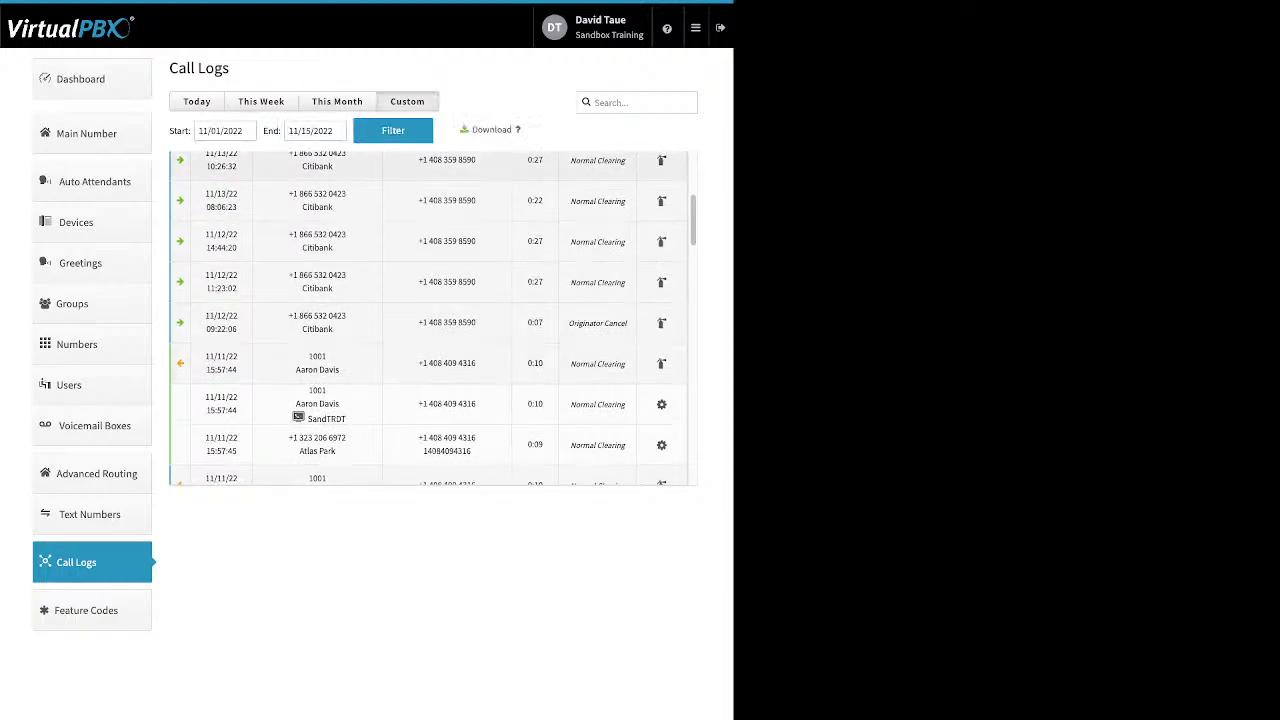
left_click(218, 131)
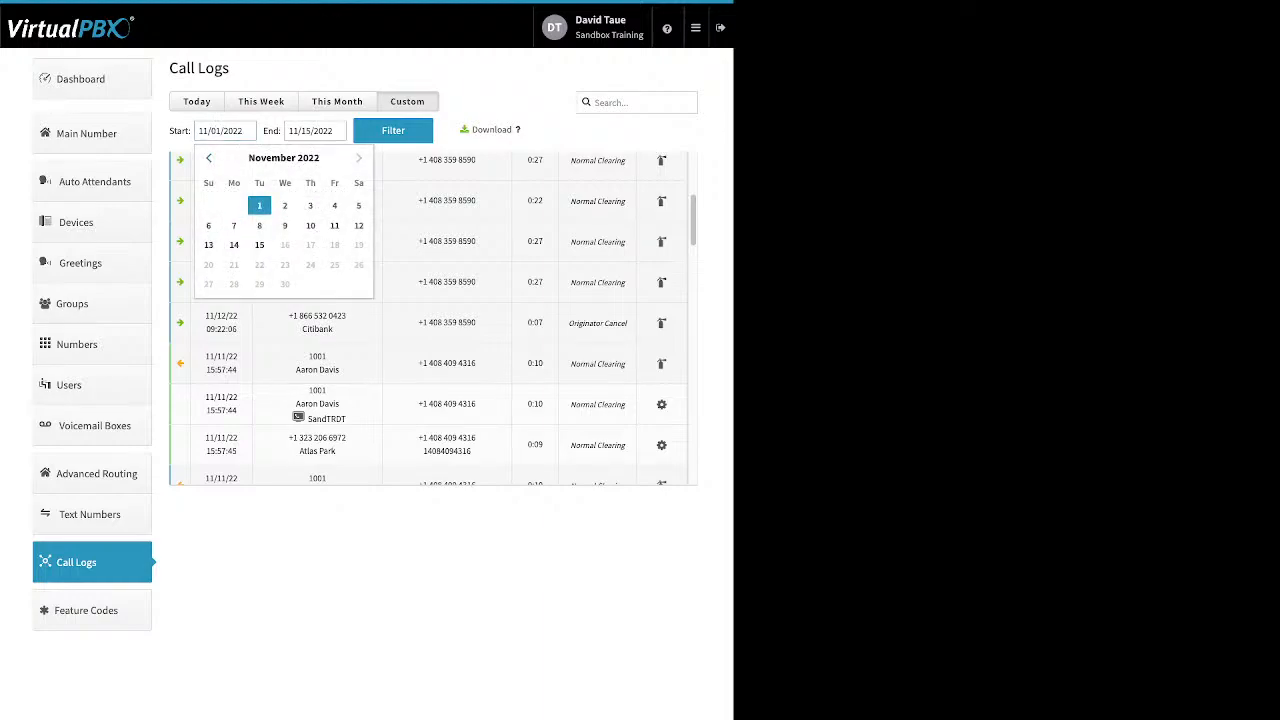
left_click(209, 158)
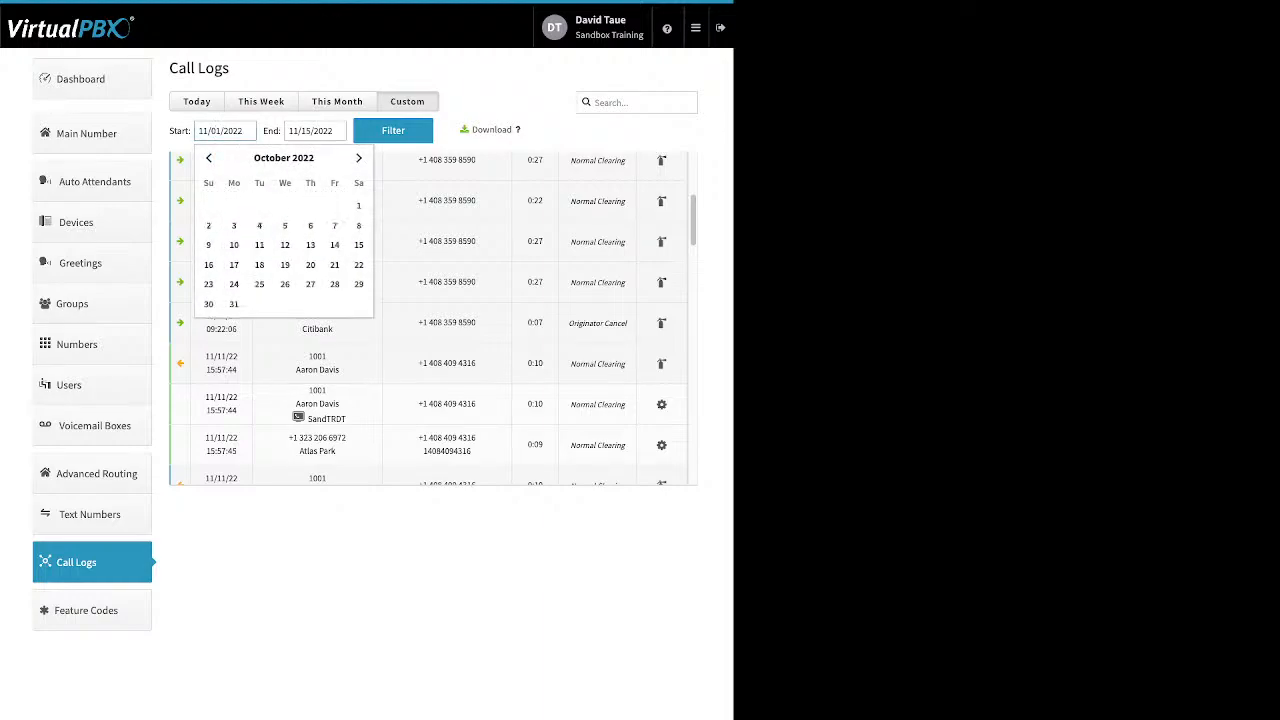
left_click(358, 205)
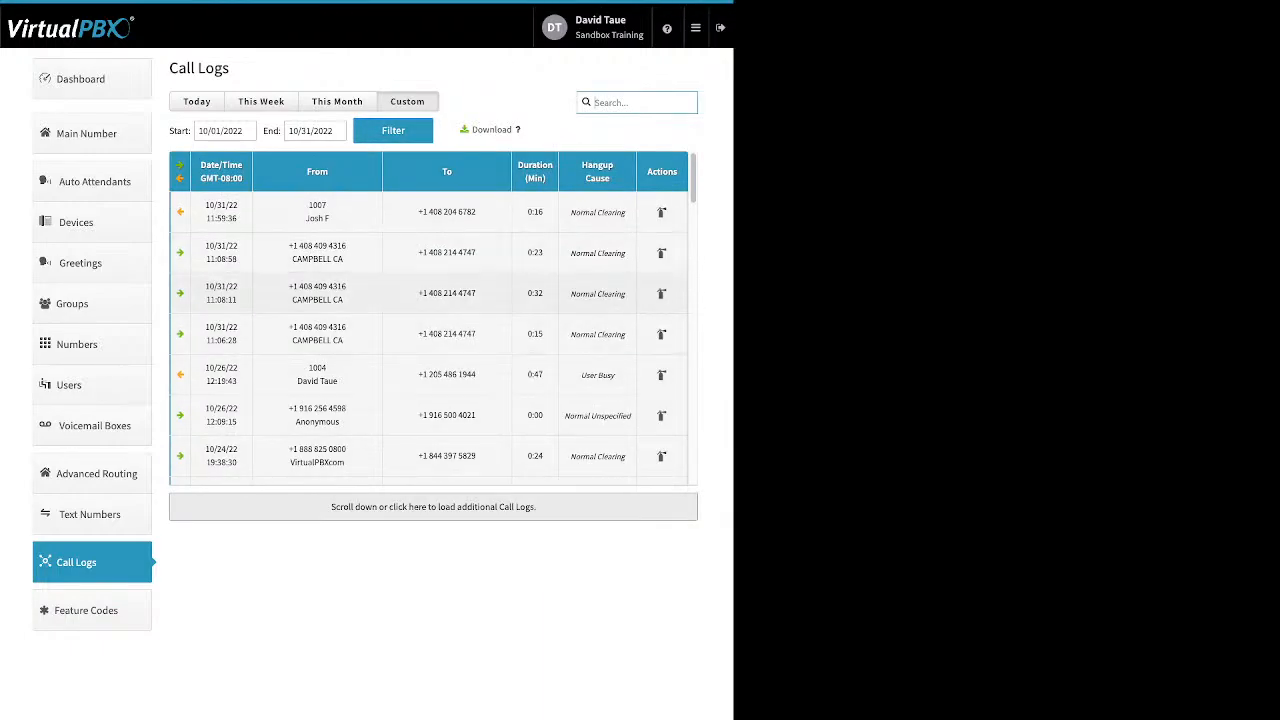
scroll(288, 285, "down", 10)
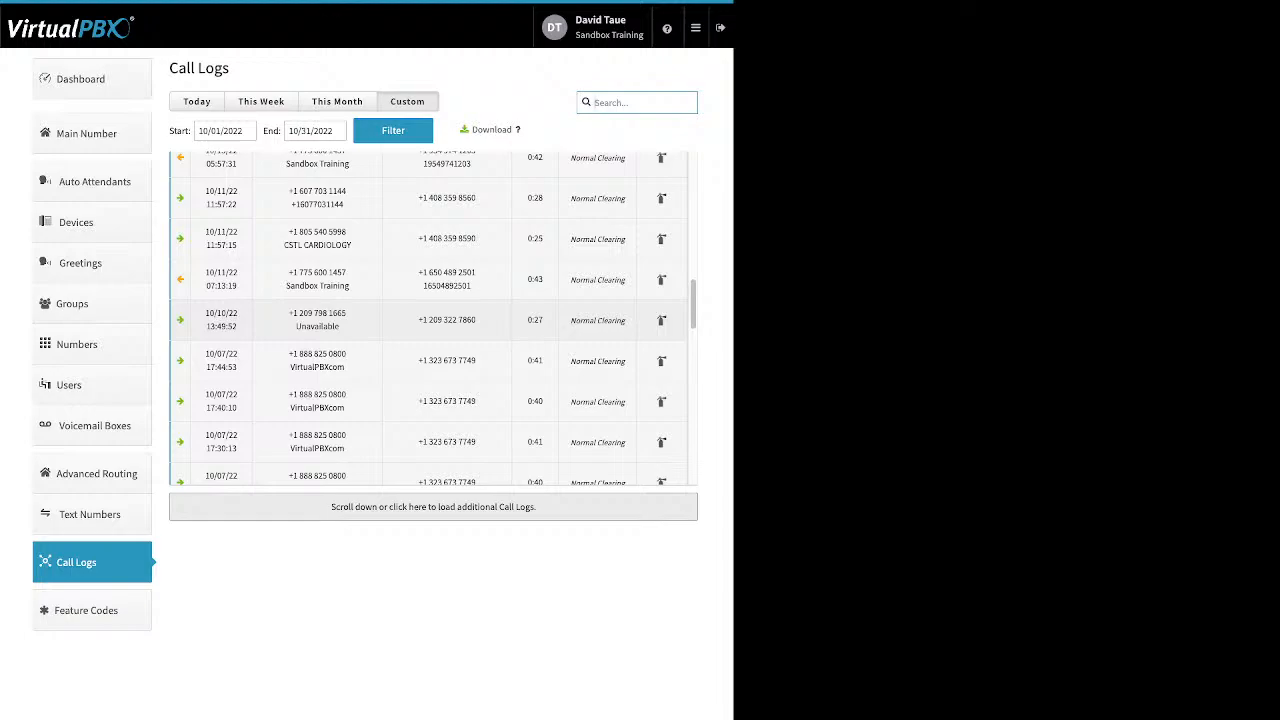
scroll(433, 318, "up", 1)
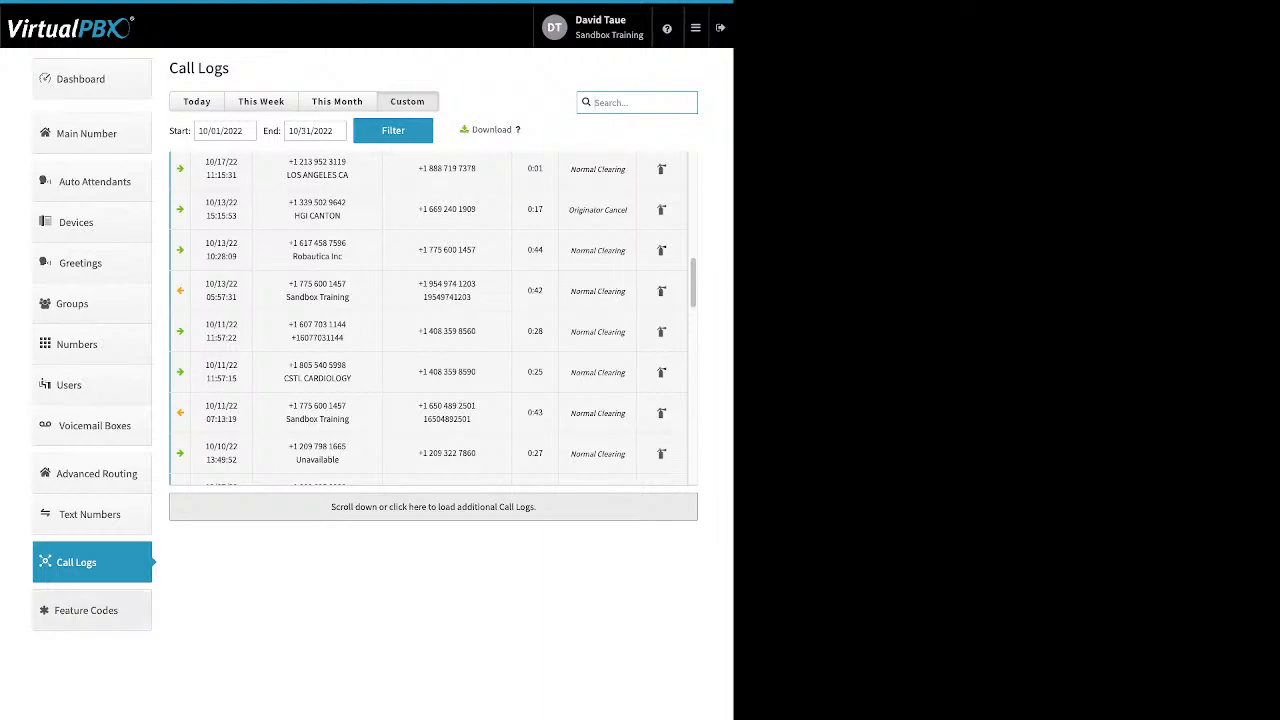
Step: Review the available feature codes, then open the Blacklist settings
left_click(87, 610)
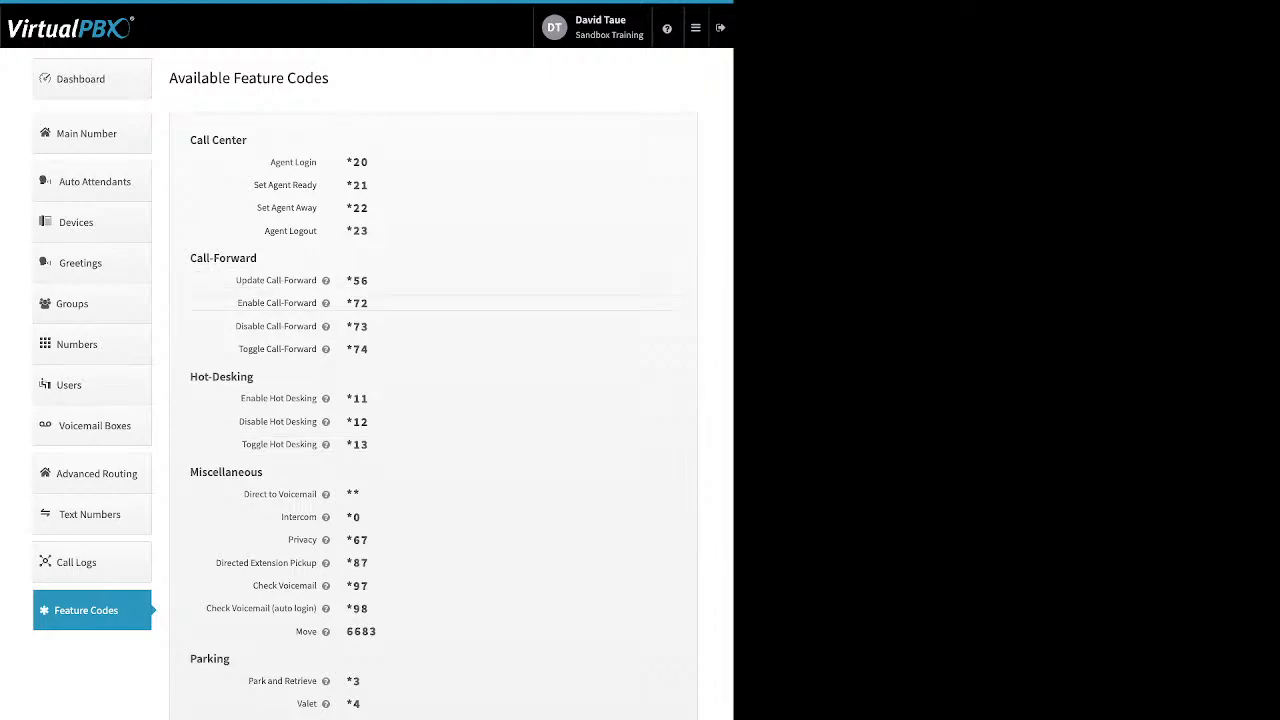
mouse_move(326, 281)
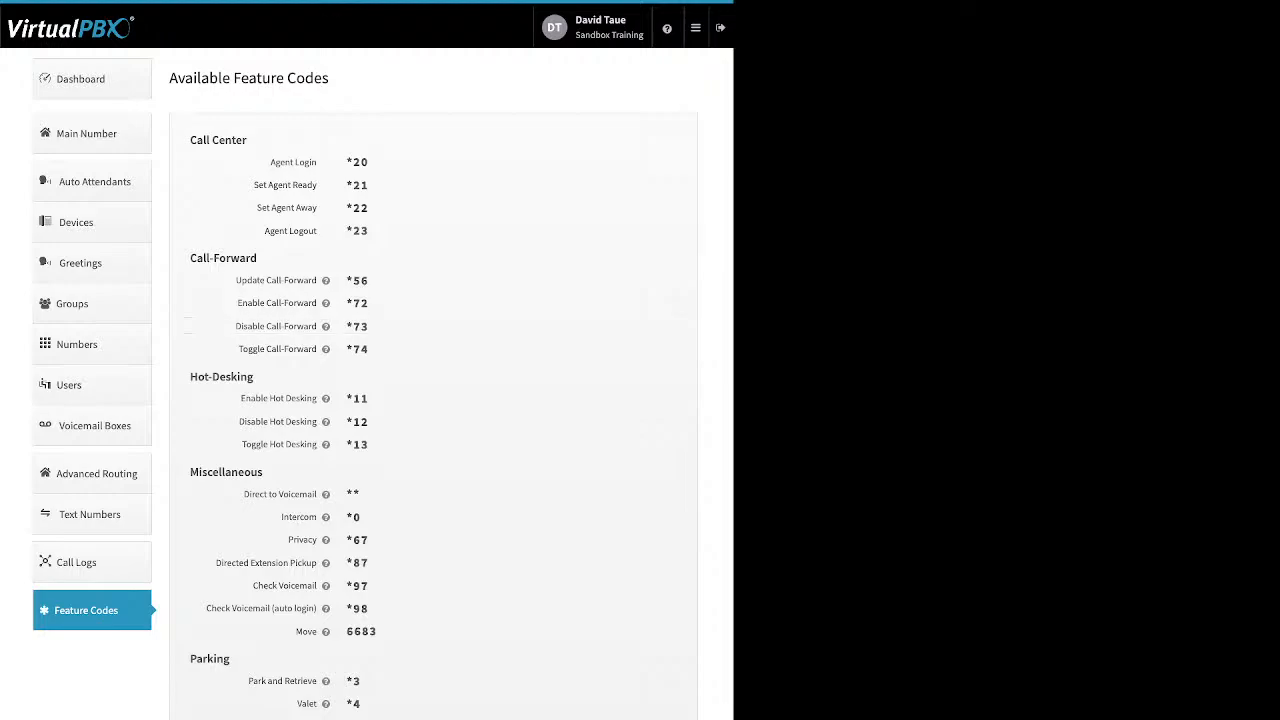
left_click(696, 28)
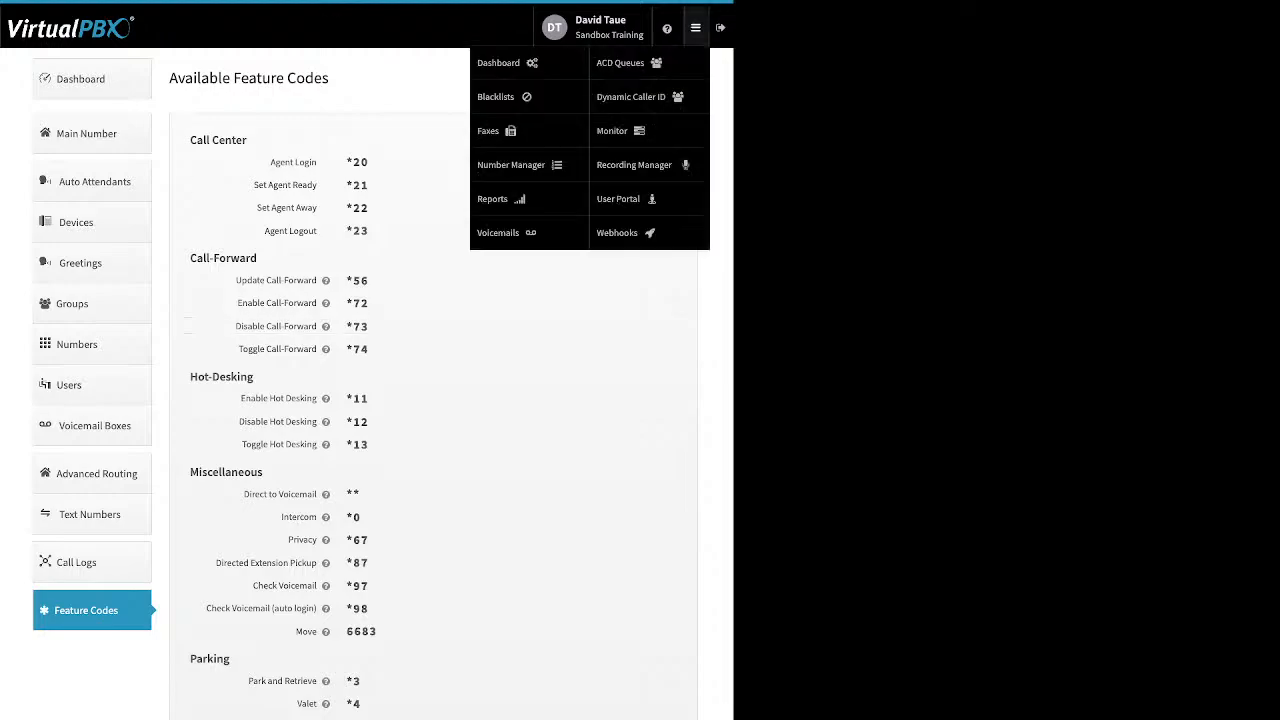
left_click(496, 96)
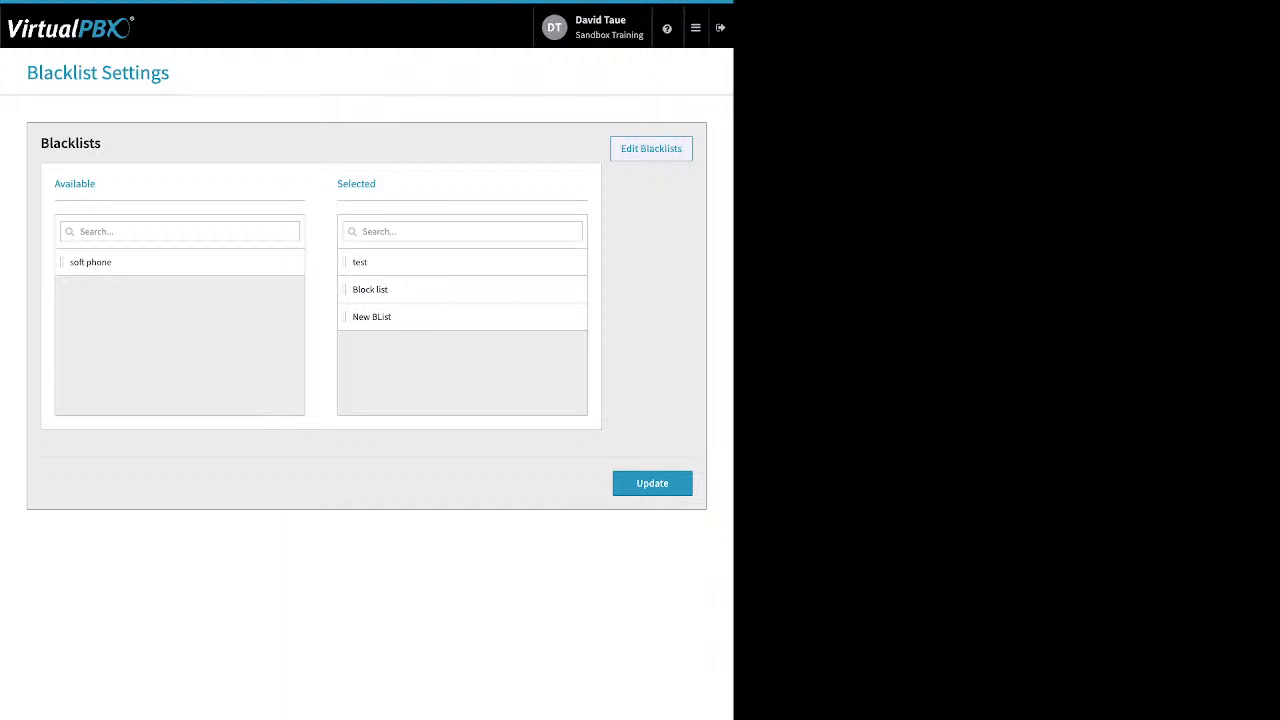
Step: Open the Block list blacklist, toggle Block Anonymous on and back off, and open then cancel the add-number entry
left_click(651, 149)
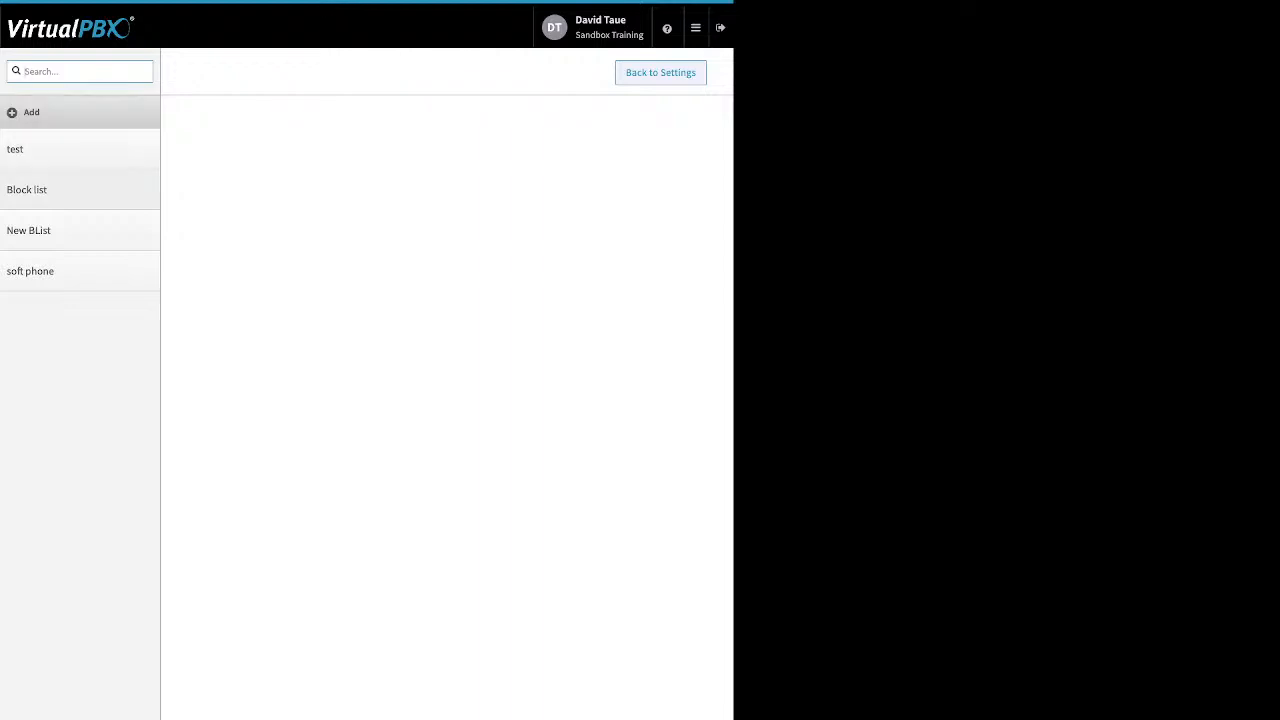
left_click(80, 190)
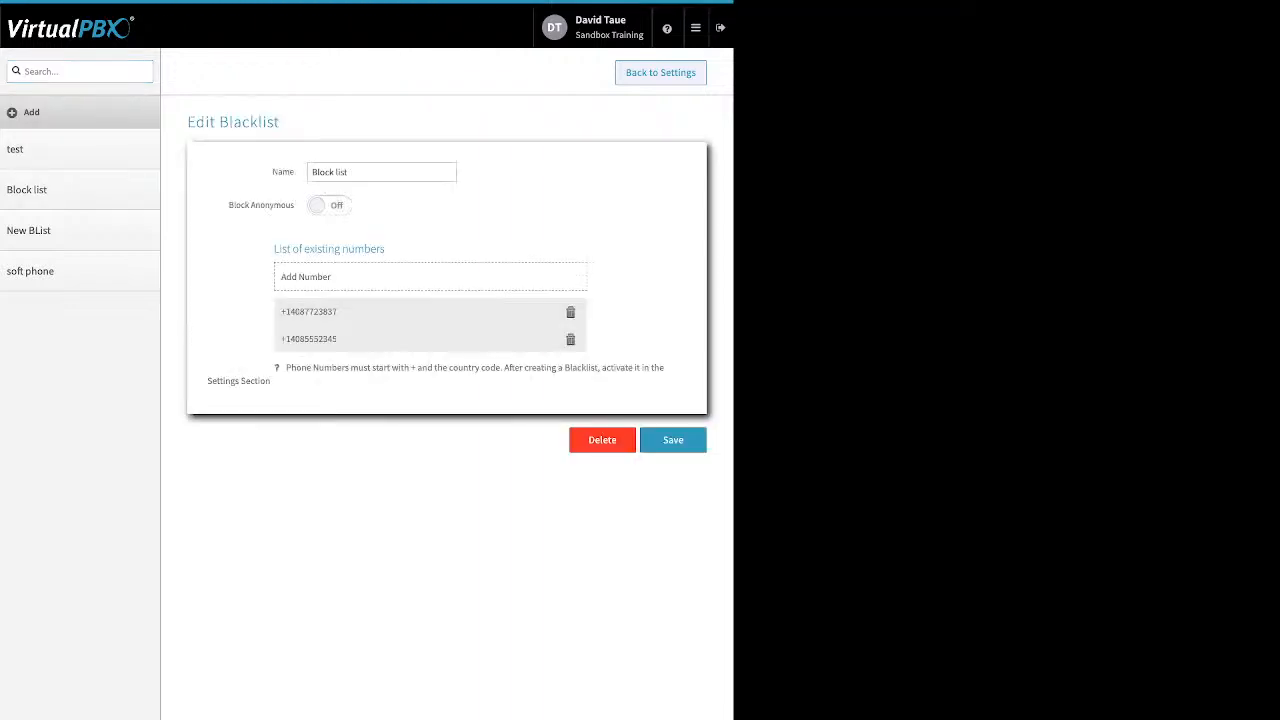
left_click_drag(293, 172, 241, 205)
left_click(330, 205)
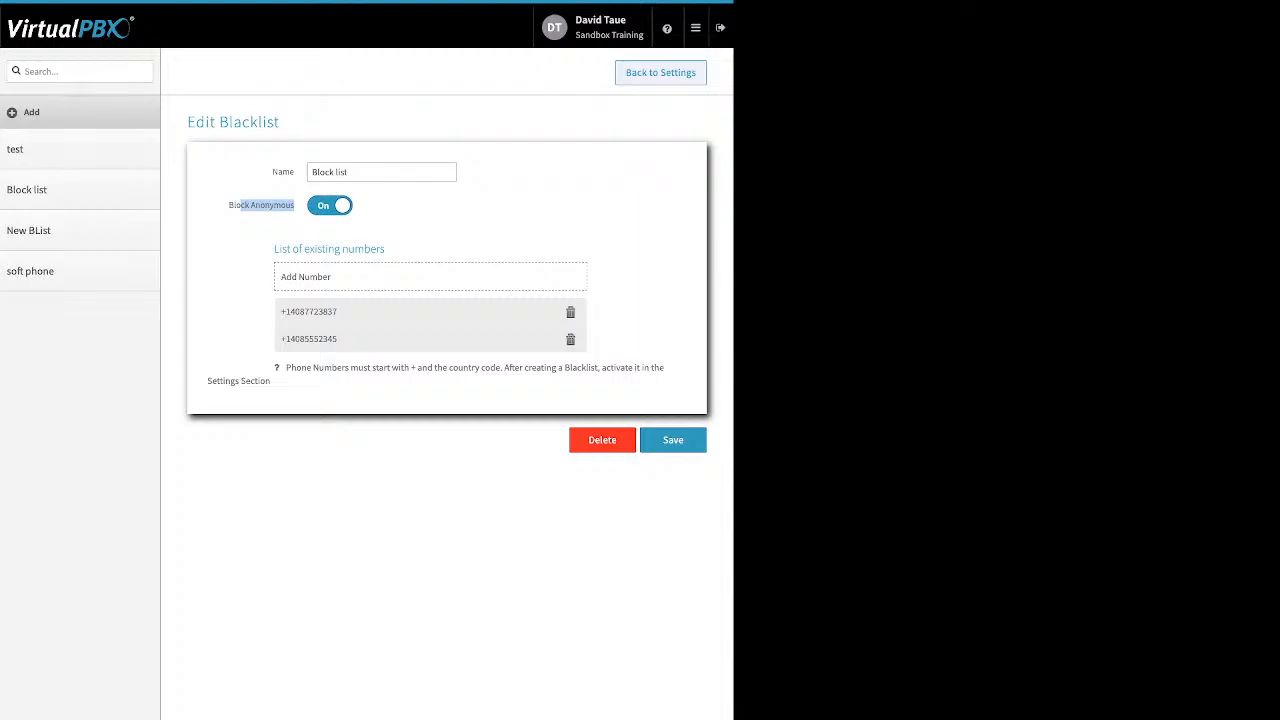
left_click(330, 205)
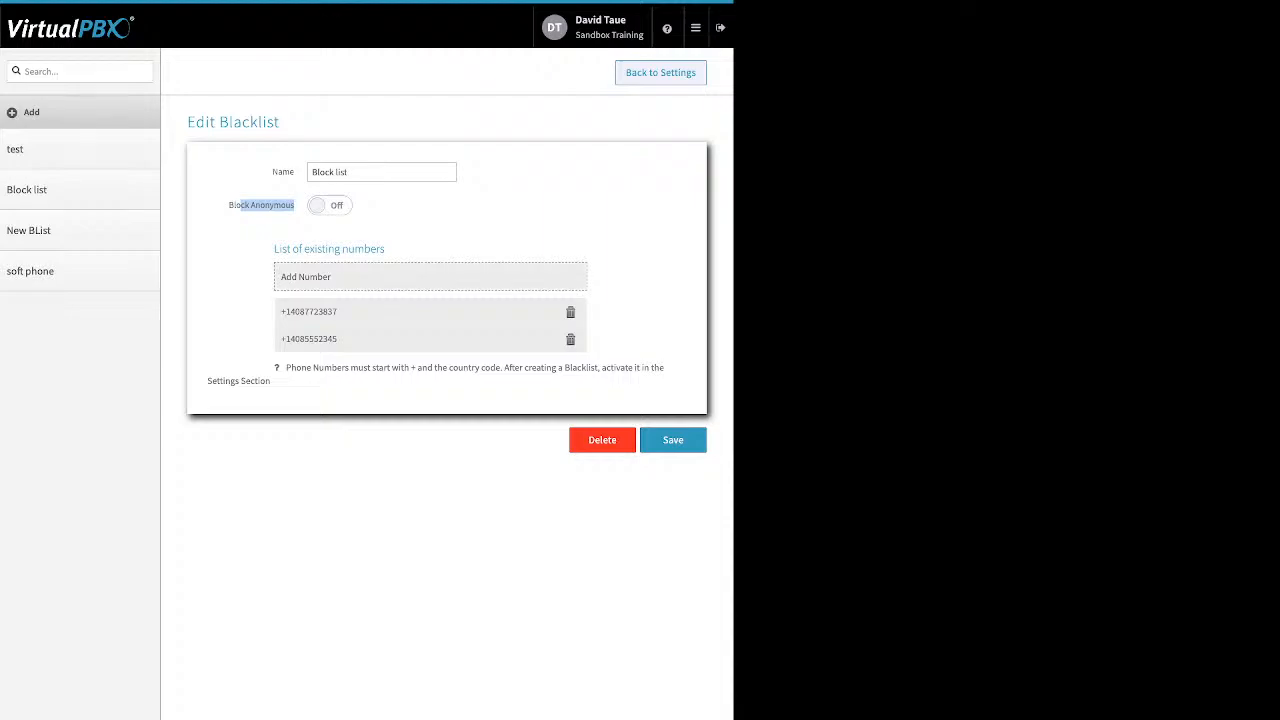
left_click(430, 277)
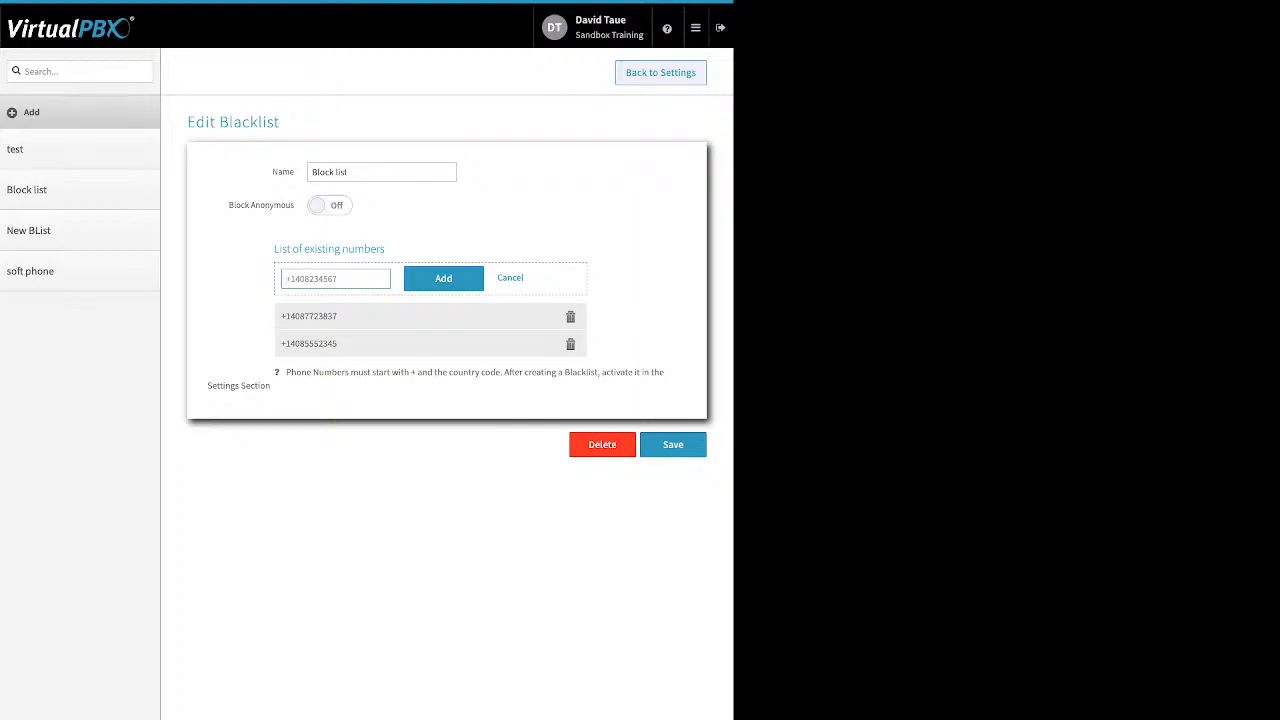
left_click(510, 278)
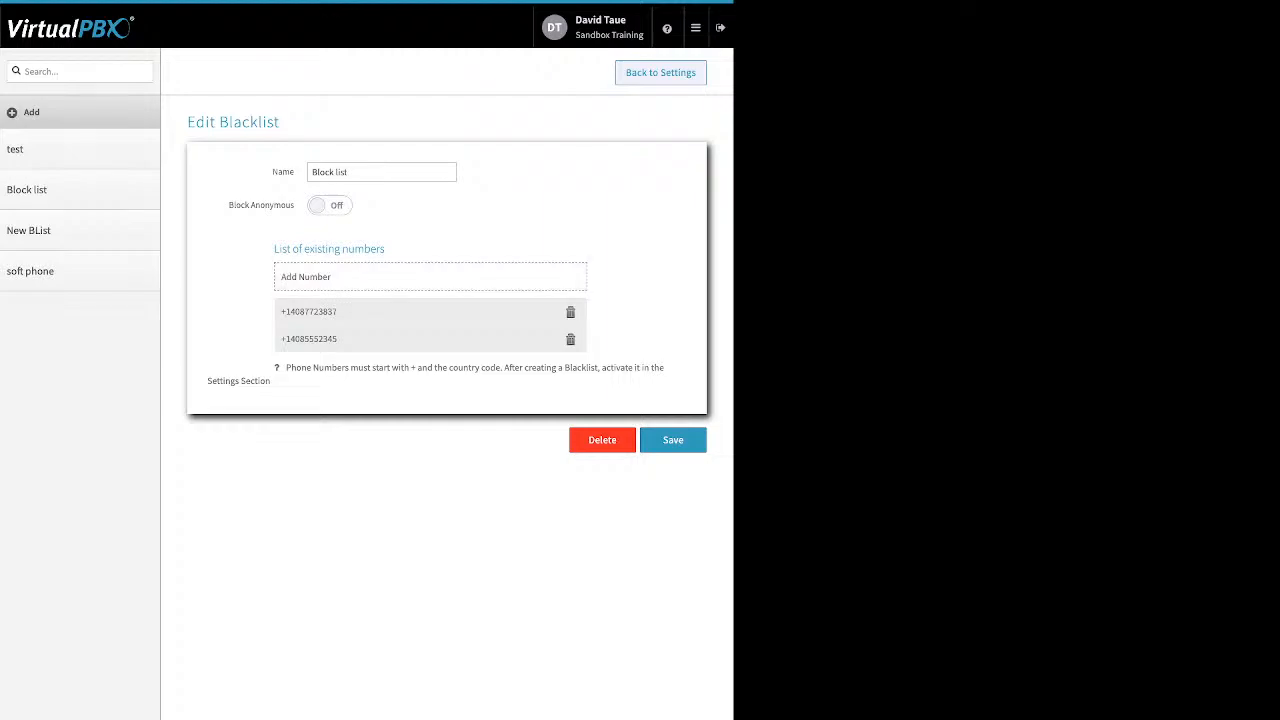
Step: Save the Block list, return to the blacklist settings, and update the selected blacklists
left_click(673, 440)
left_click(660, 73)
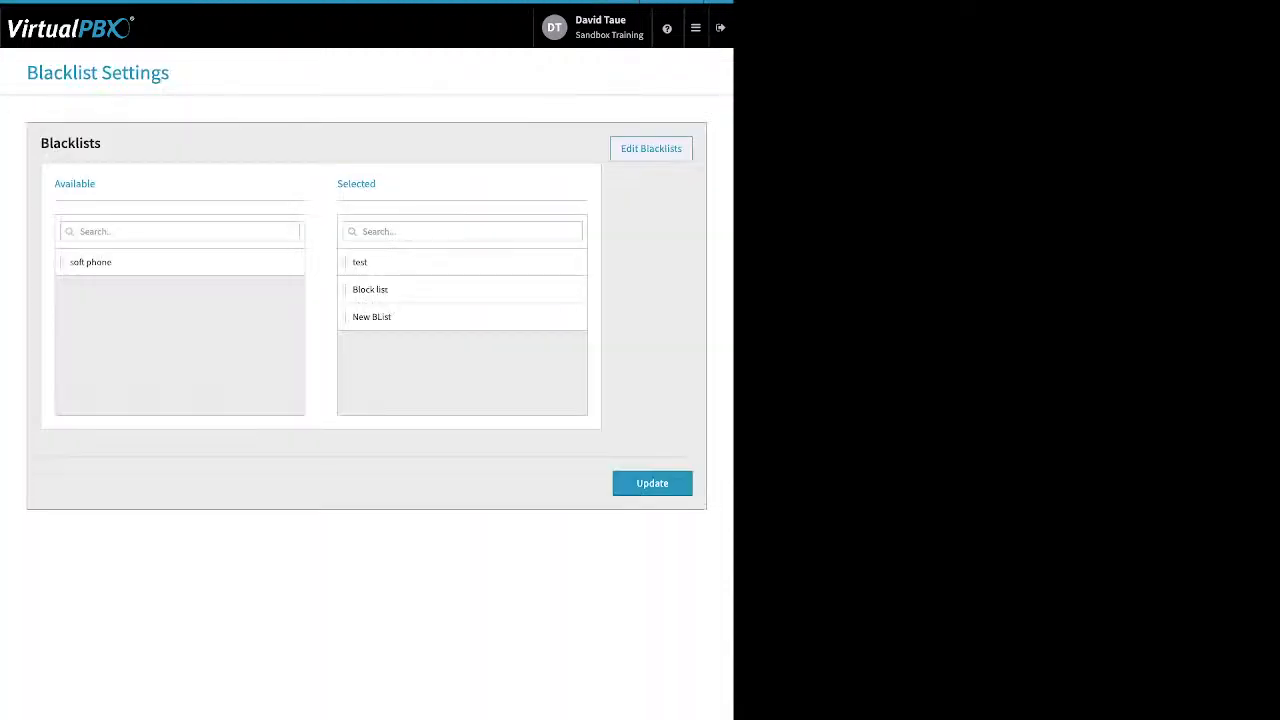
left_click_drag(337, 184, 377, 184)
left_click(652, 483)
Step: Open Faxes and view the inbound faxes of Sandbox Training's Main Faxbox
left_click(695, 27)
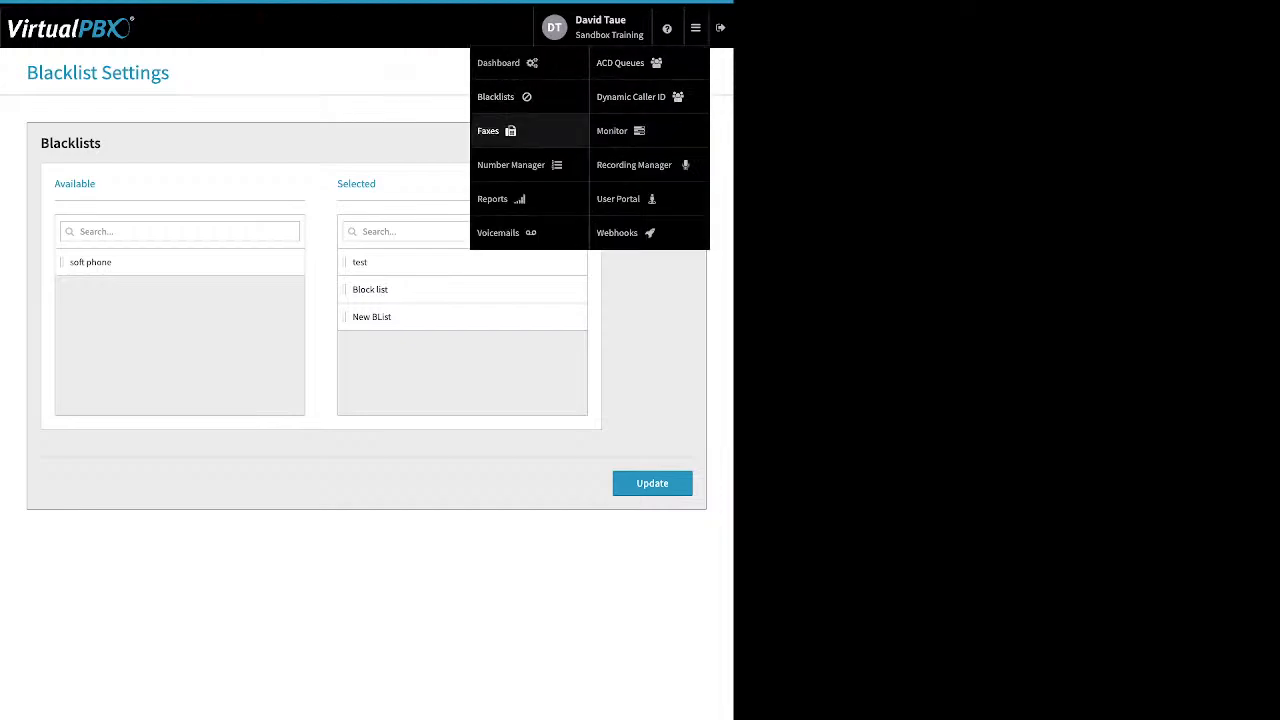
left_click(490, 130)
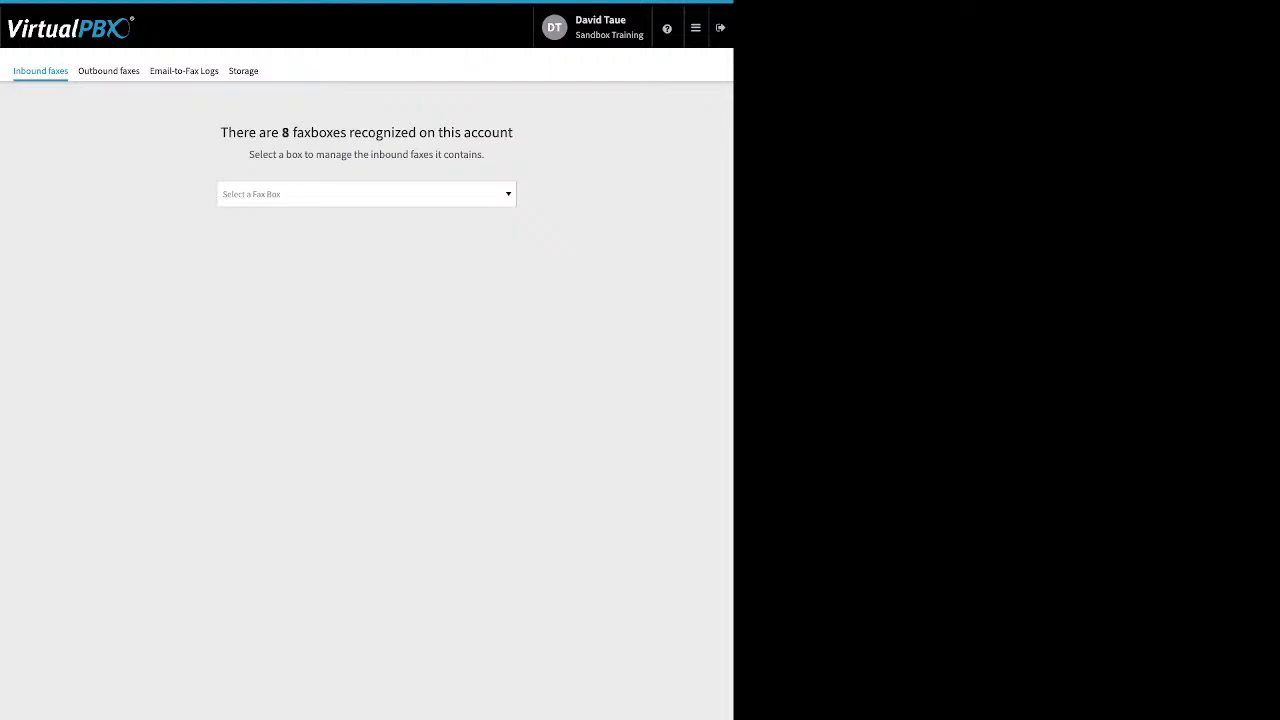
left_click(506, 194)
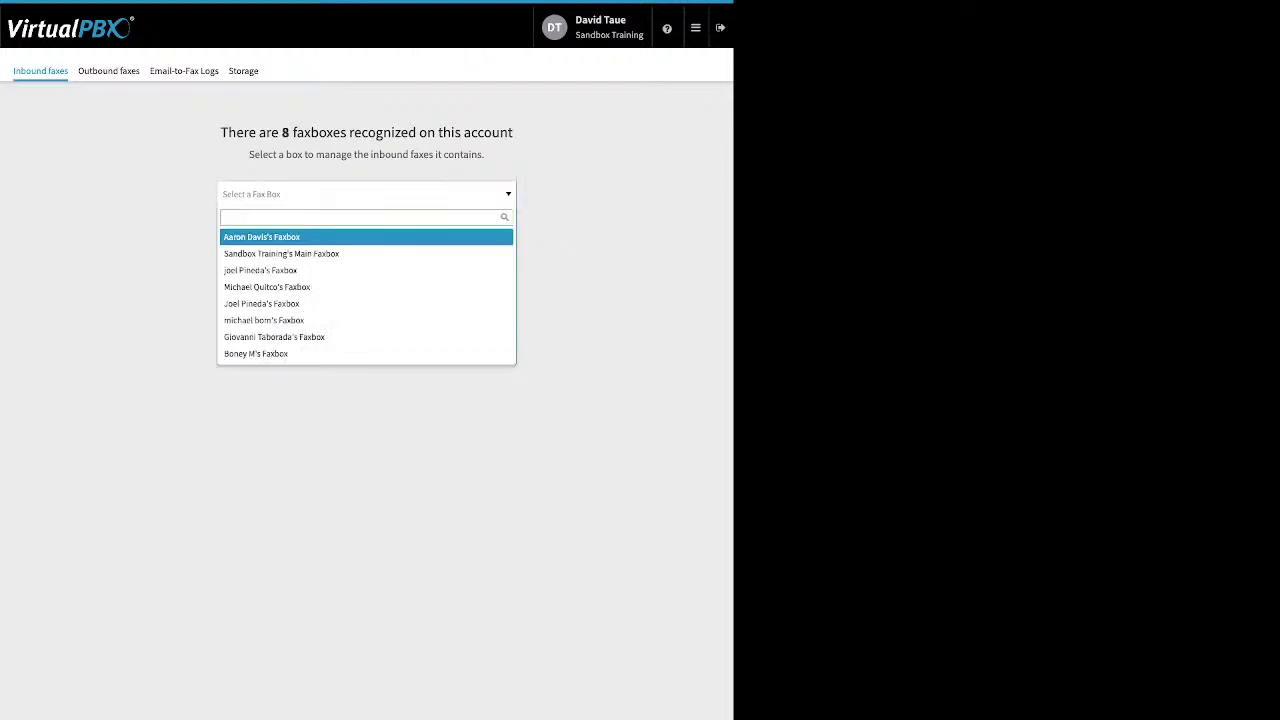
key("Down")
key("Return")
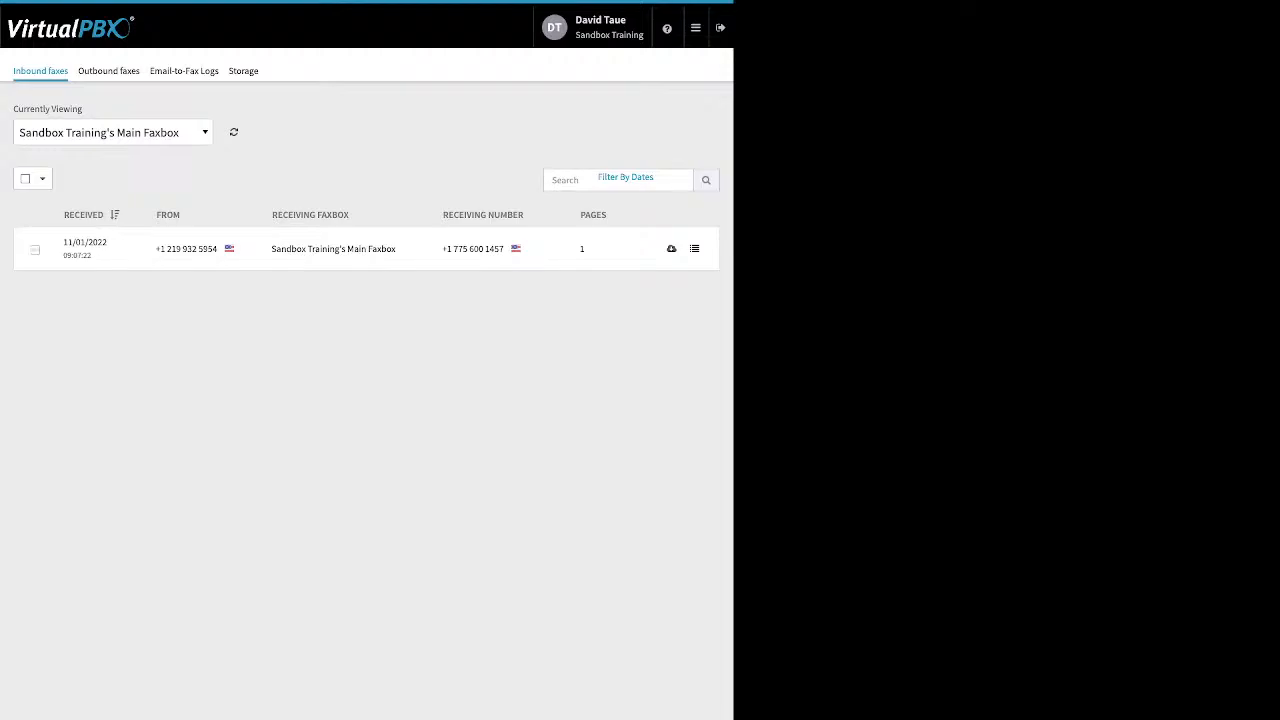
Step: Select the received inbound fax, then view the outbound faxes of Sandbox Training's Main Faxbox
left_click(25, 179)
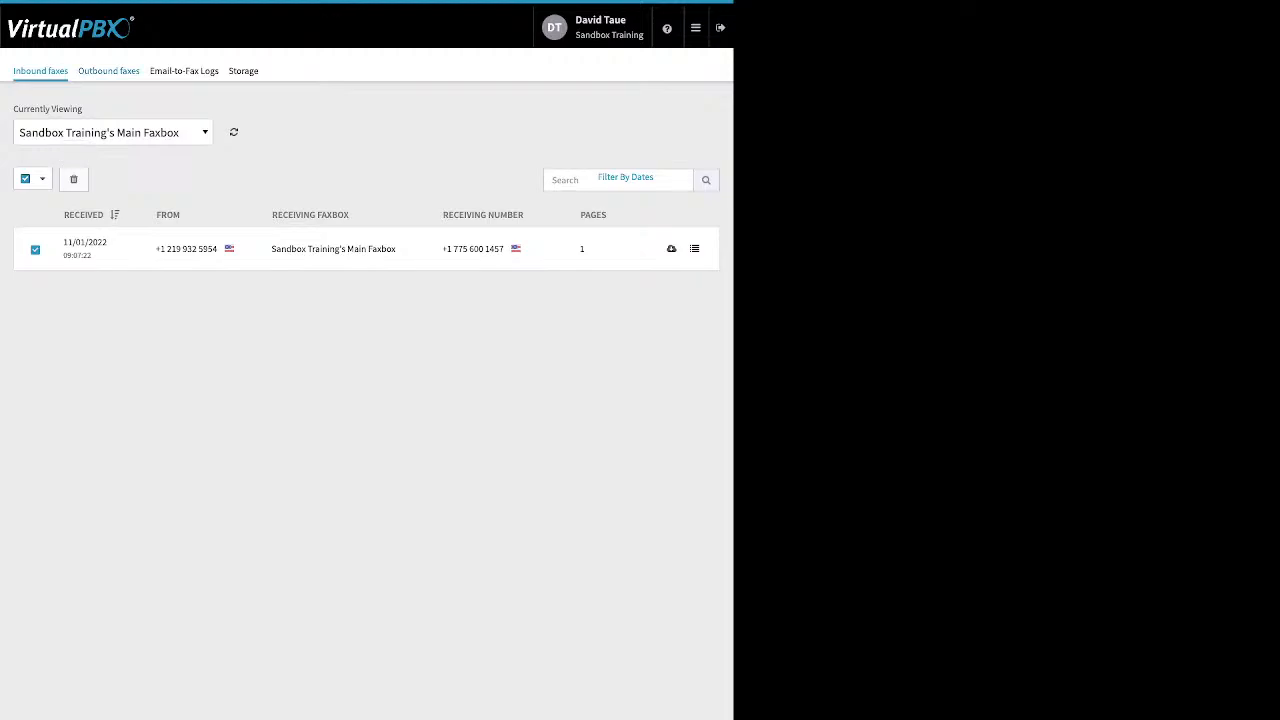
left_click(109, 71)
left_click(366, 194)
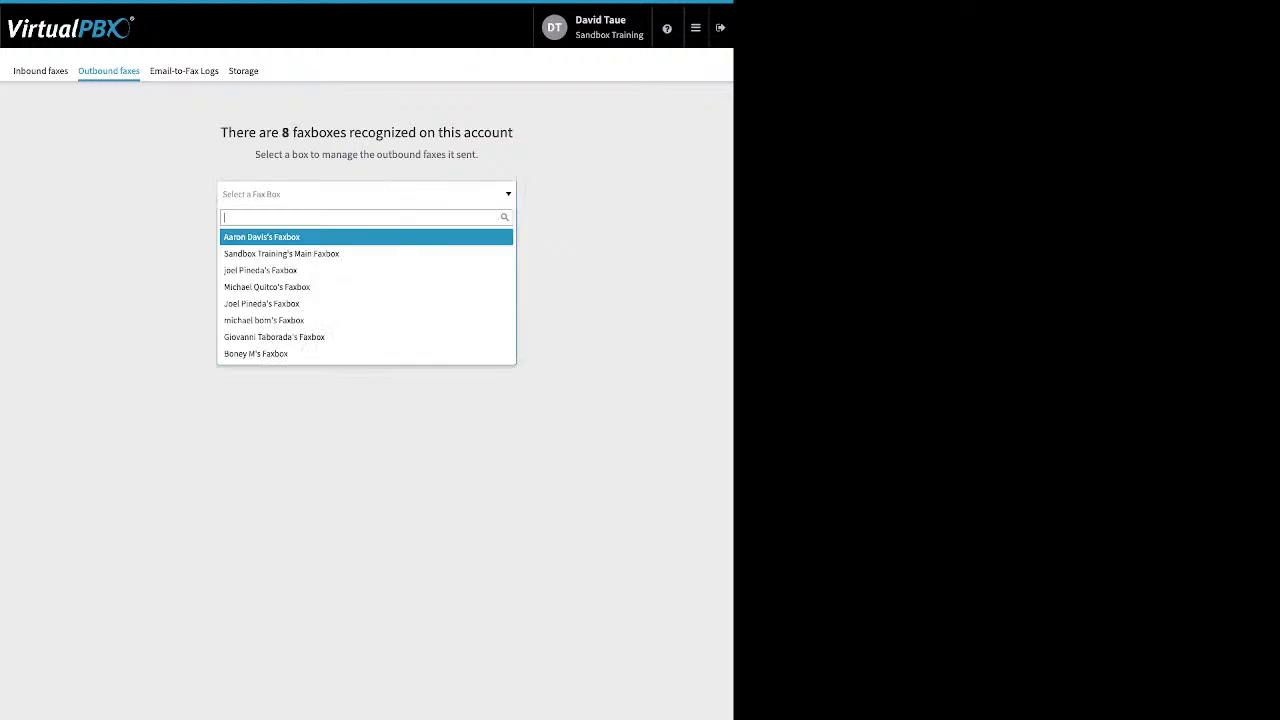
left_click(282, 254)
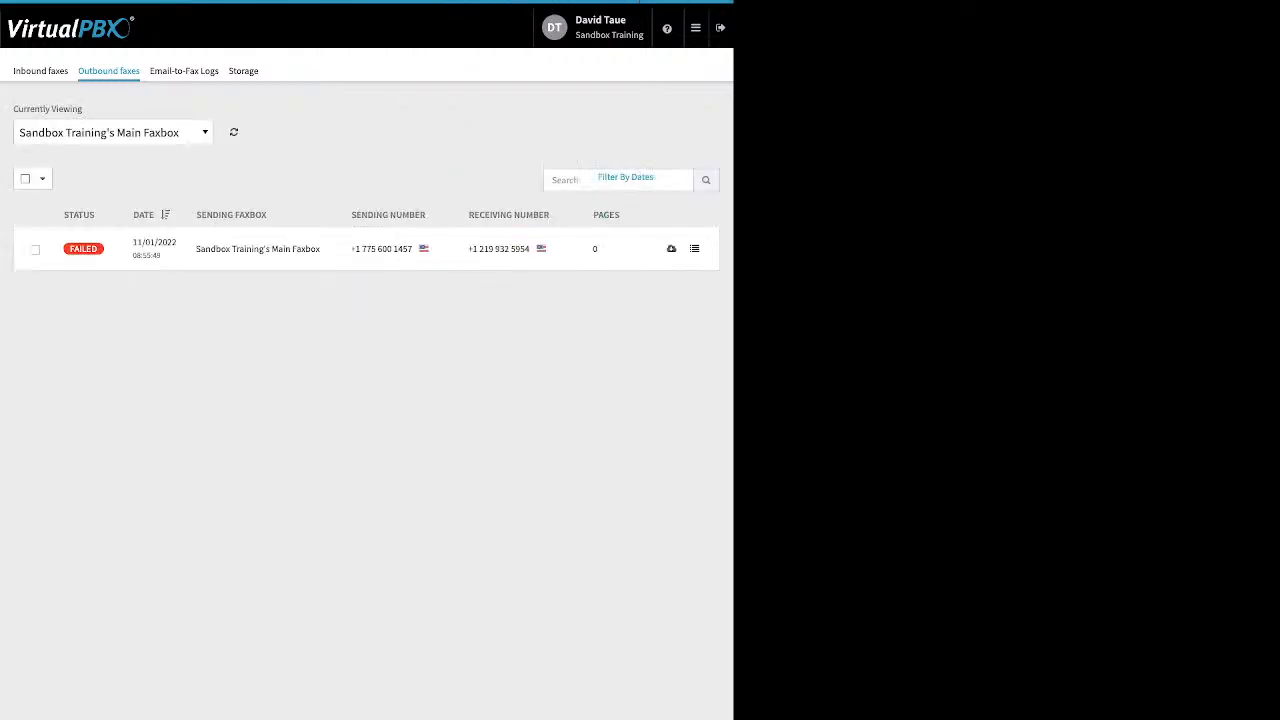
Step: Open the Email-to-Fax Logs and inspect the technical details and errors of the logged entries
mouse_move(83, 248)
left_click(184, 71)
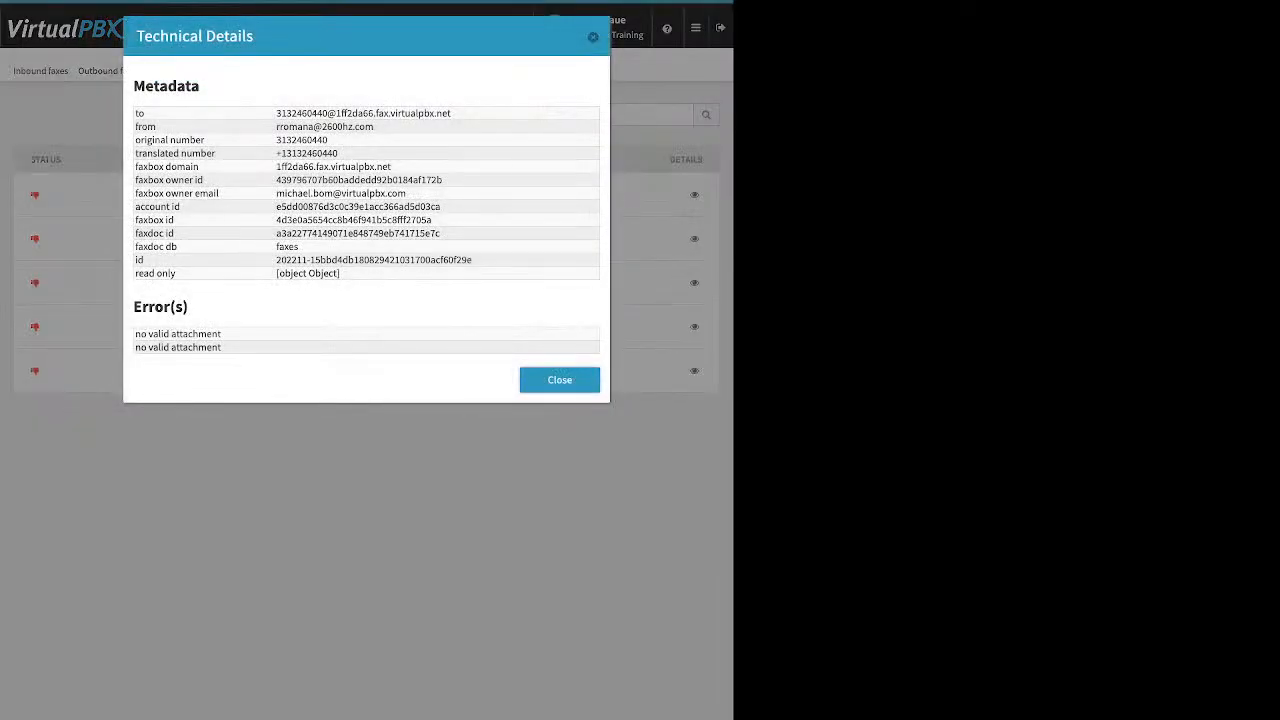
left_click_drag(133, 307, 222, 347)
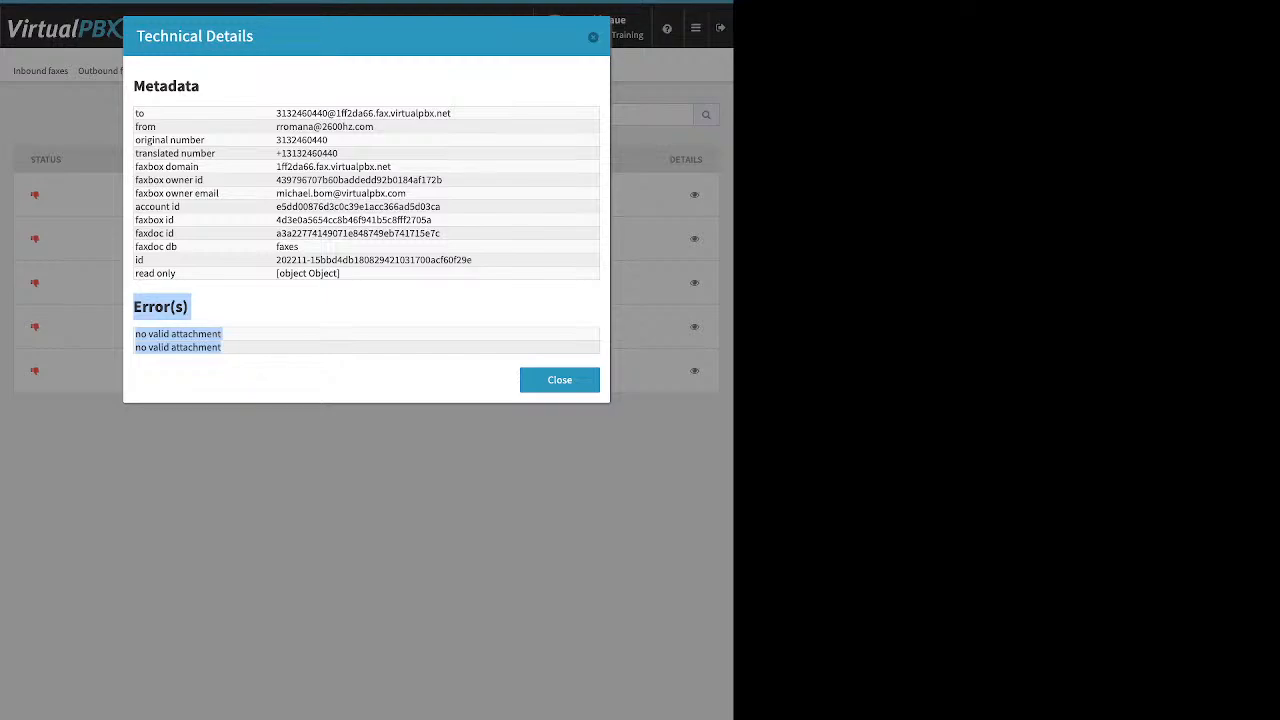
left_click(593, 37)
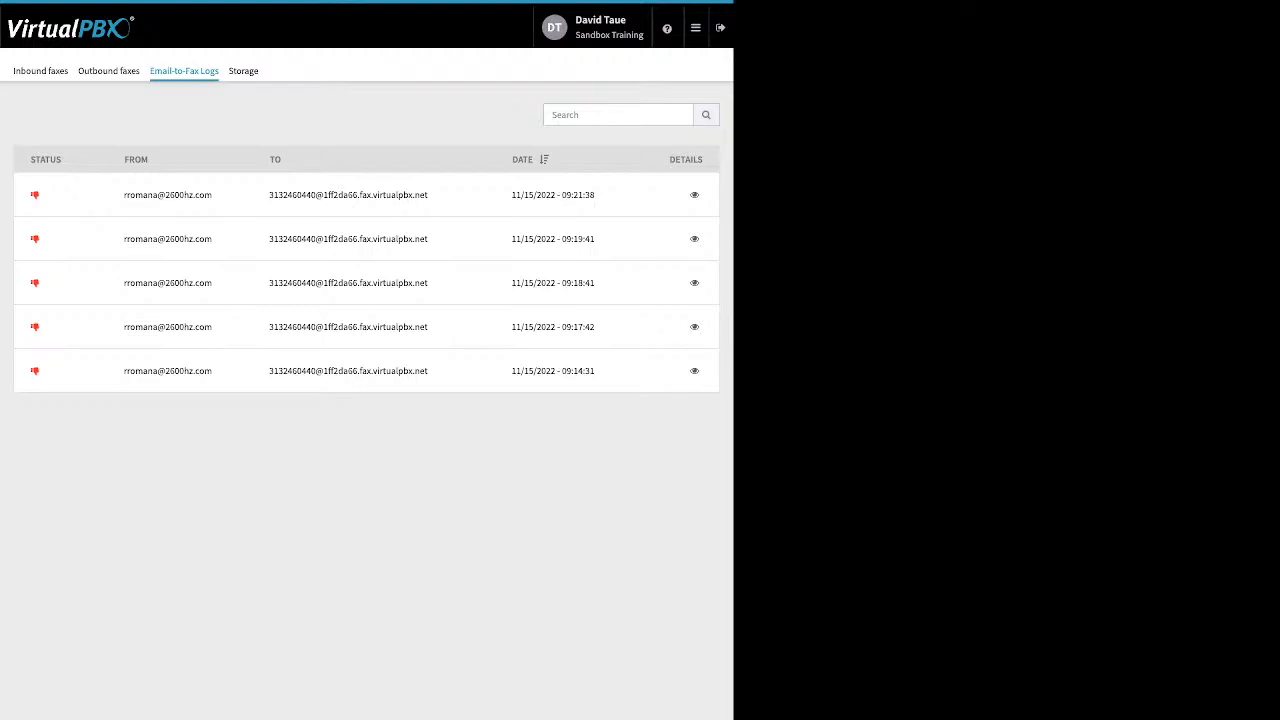
left_click(694, 195)
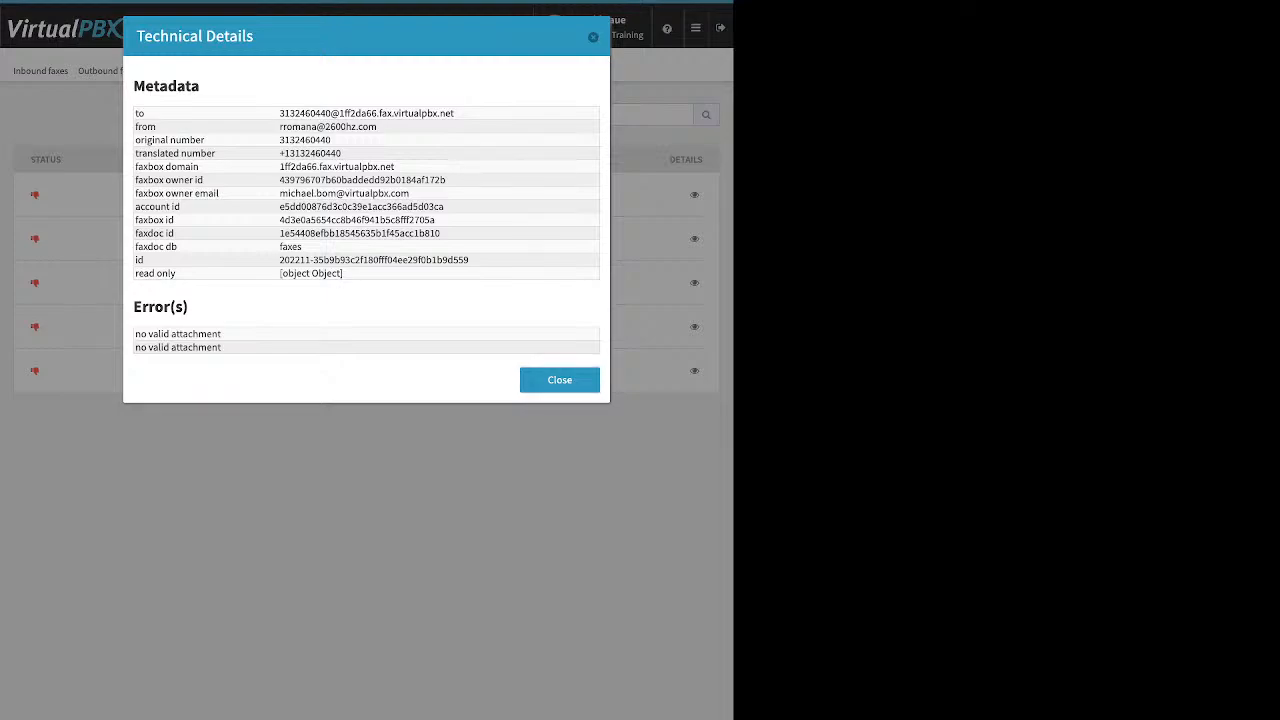
left_click(559, 380)
Step: Open the Number Manager to view the account's spare numbers
left_click(695, 27)
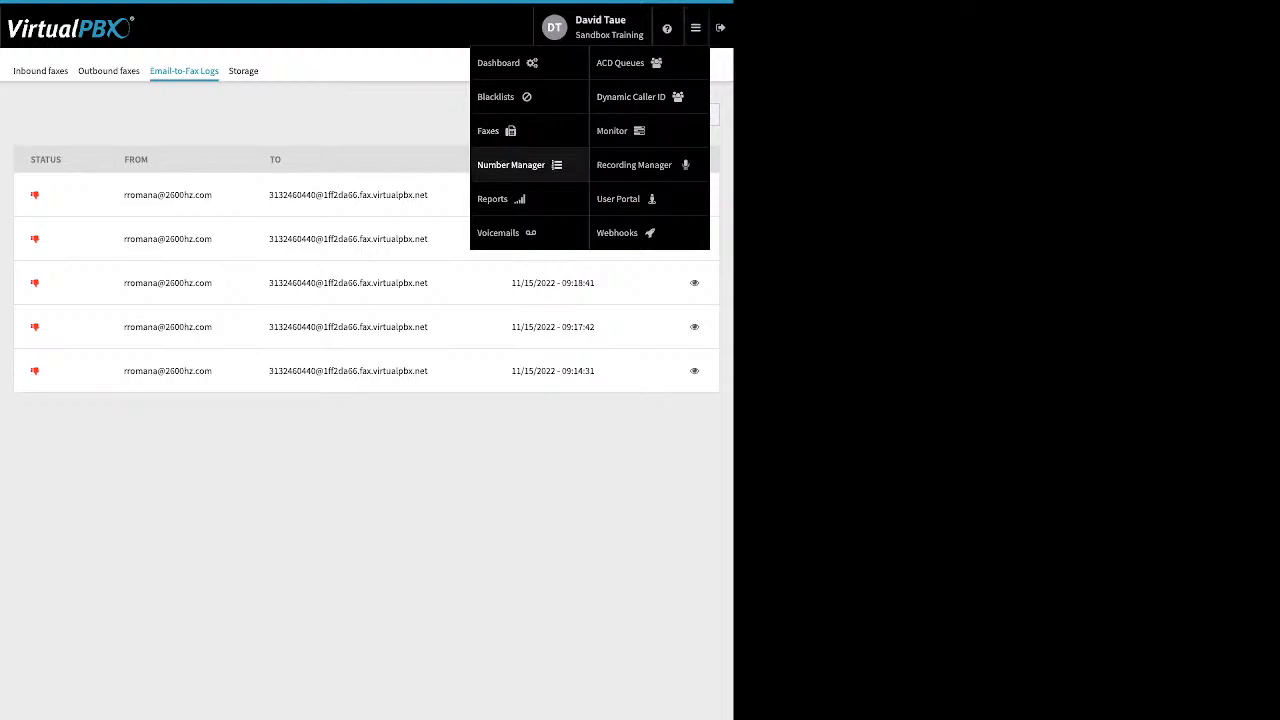
left_click(511, 165)
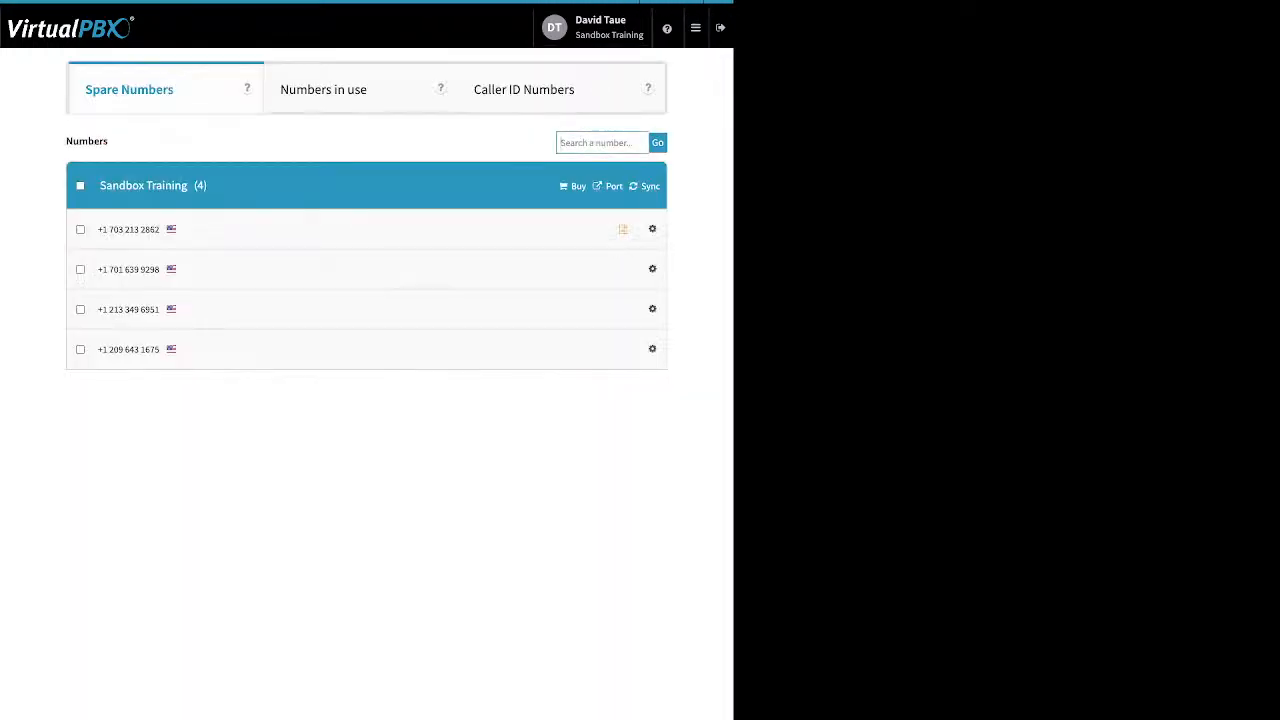
Step: Open Voicemails and view, then close, the debug account info
left_click(695, 27)
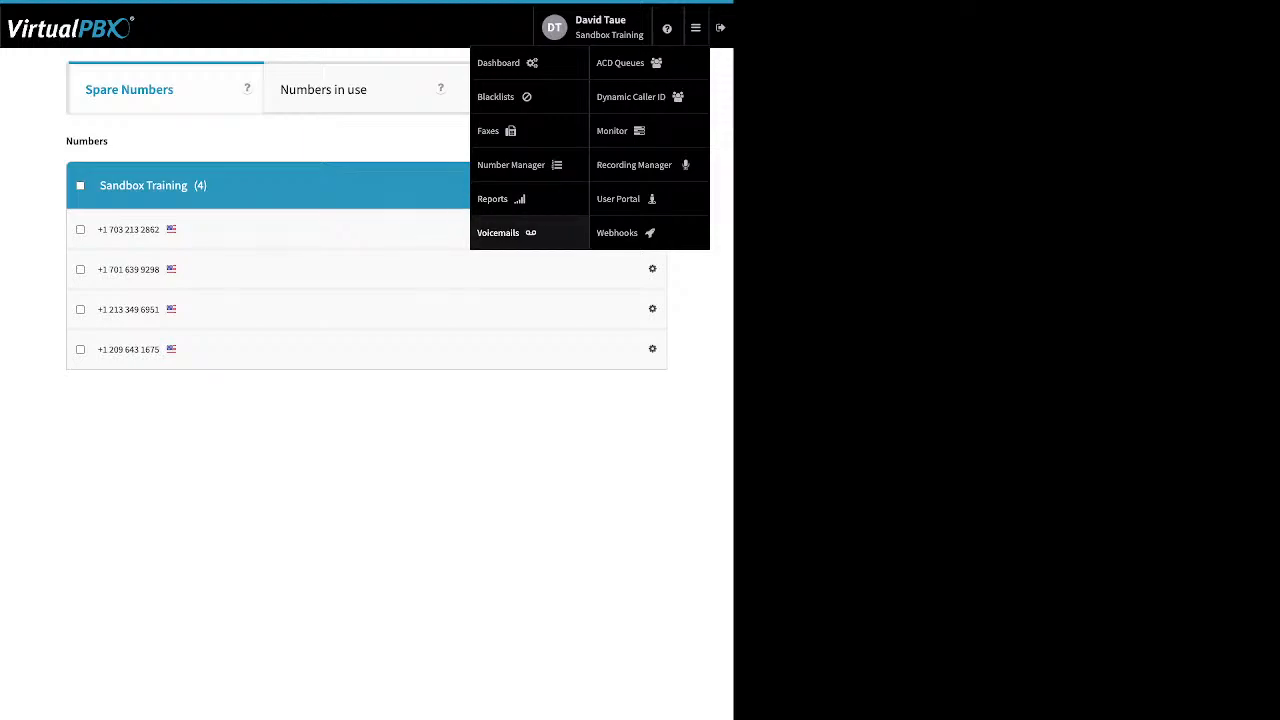
left_click(498, 232)
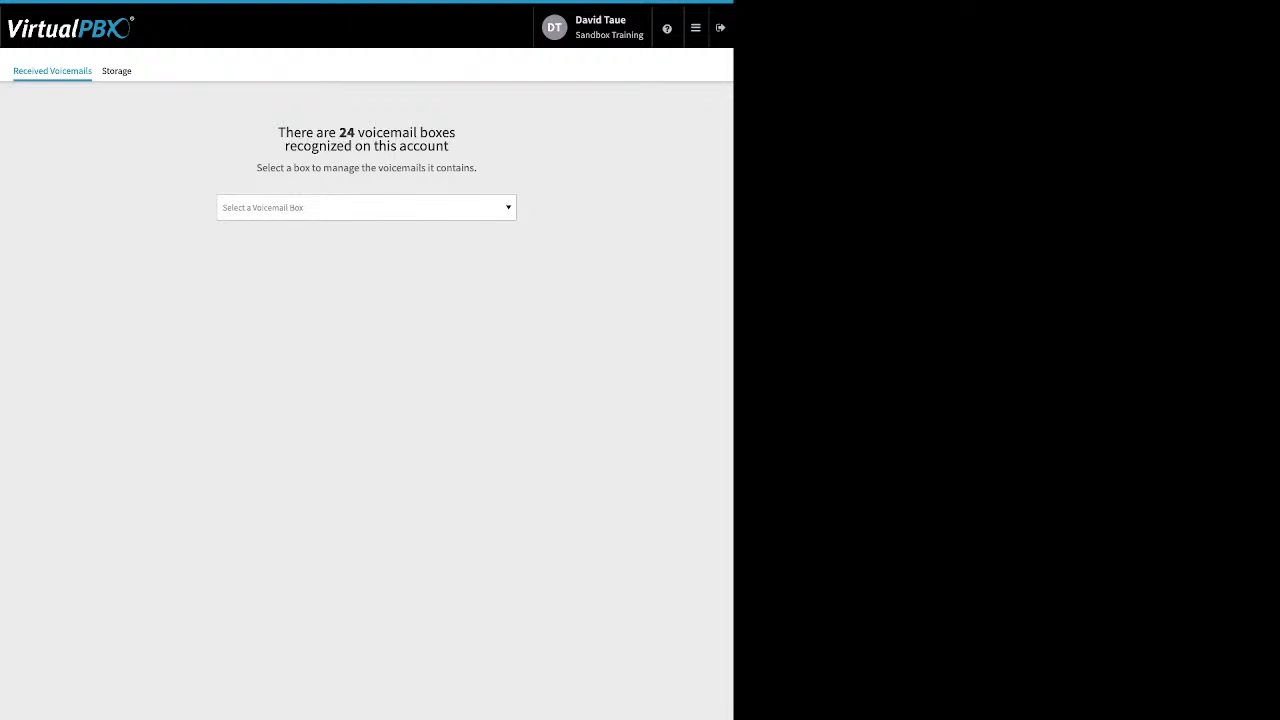
key("d")
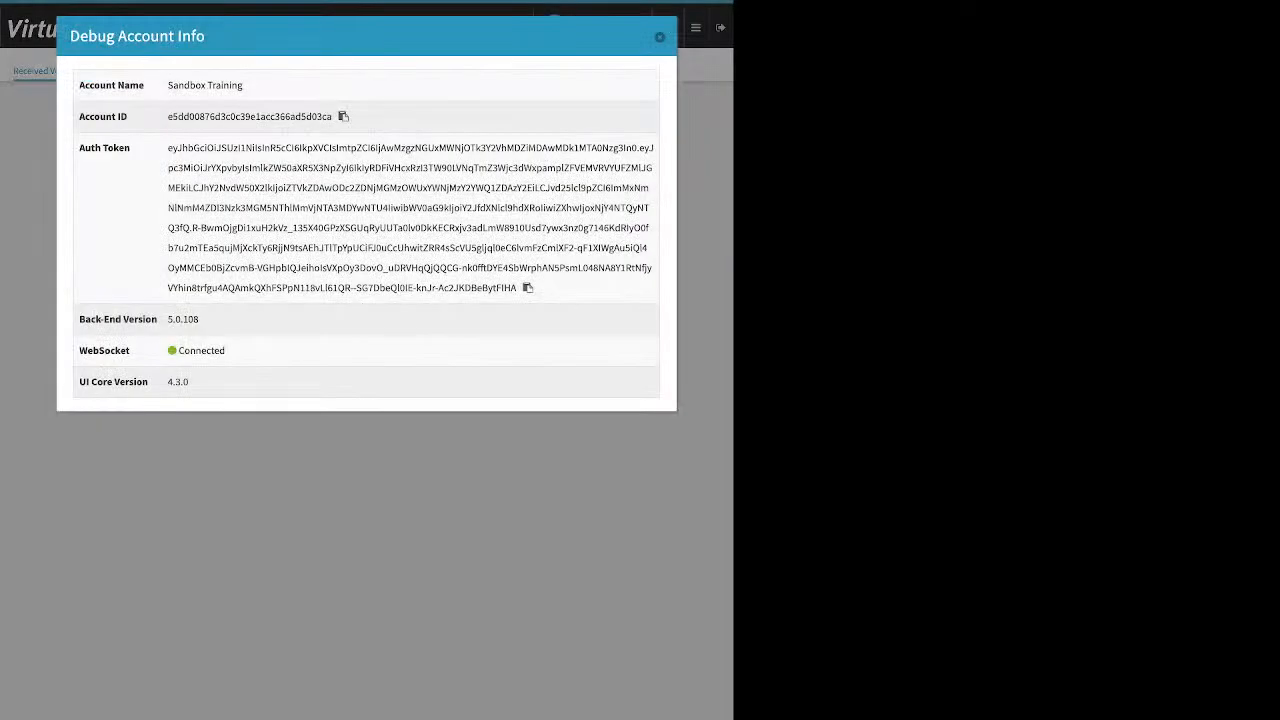
left_click(660, 37)
Step: Switch between several users' voicemail boxes in the box selector to view their contents
left_click(366, 208)
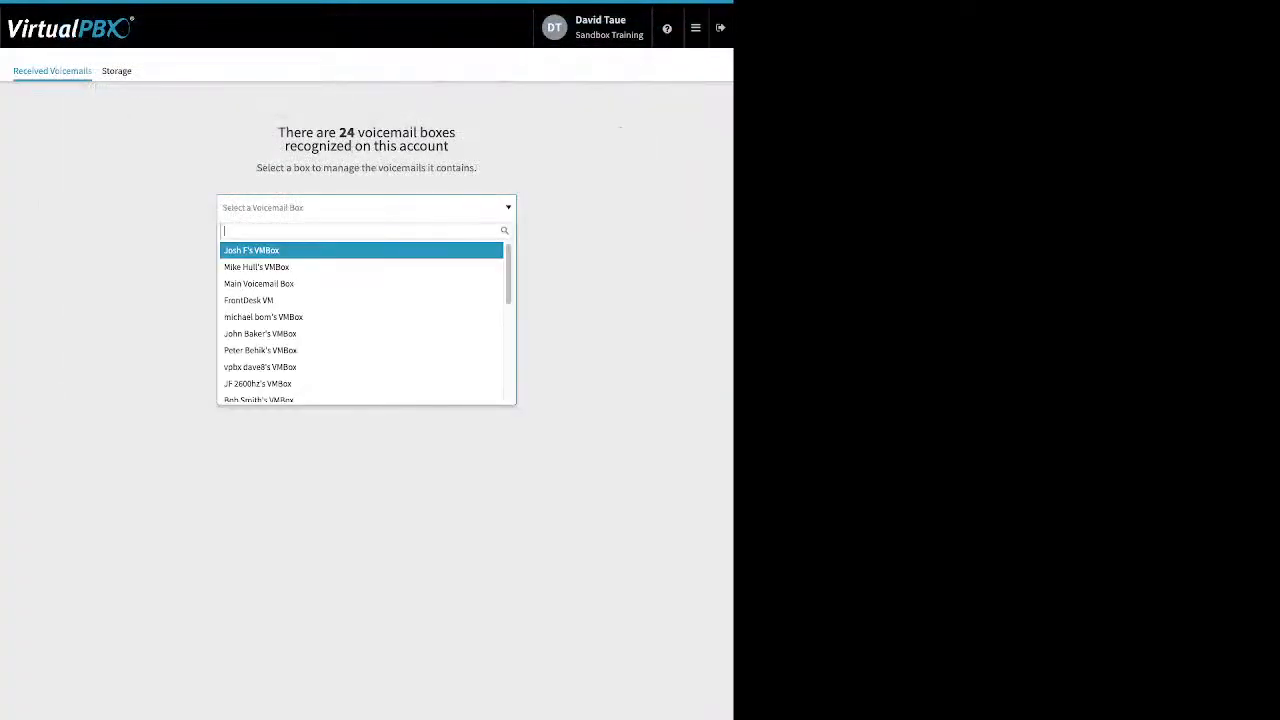
key("Down")
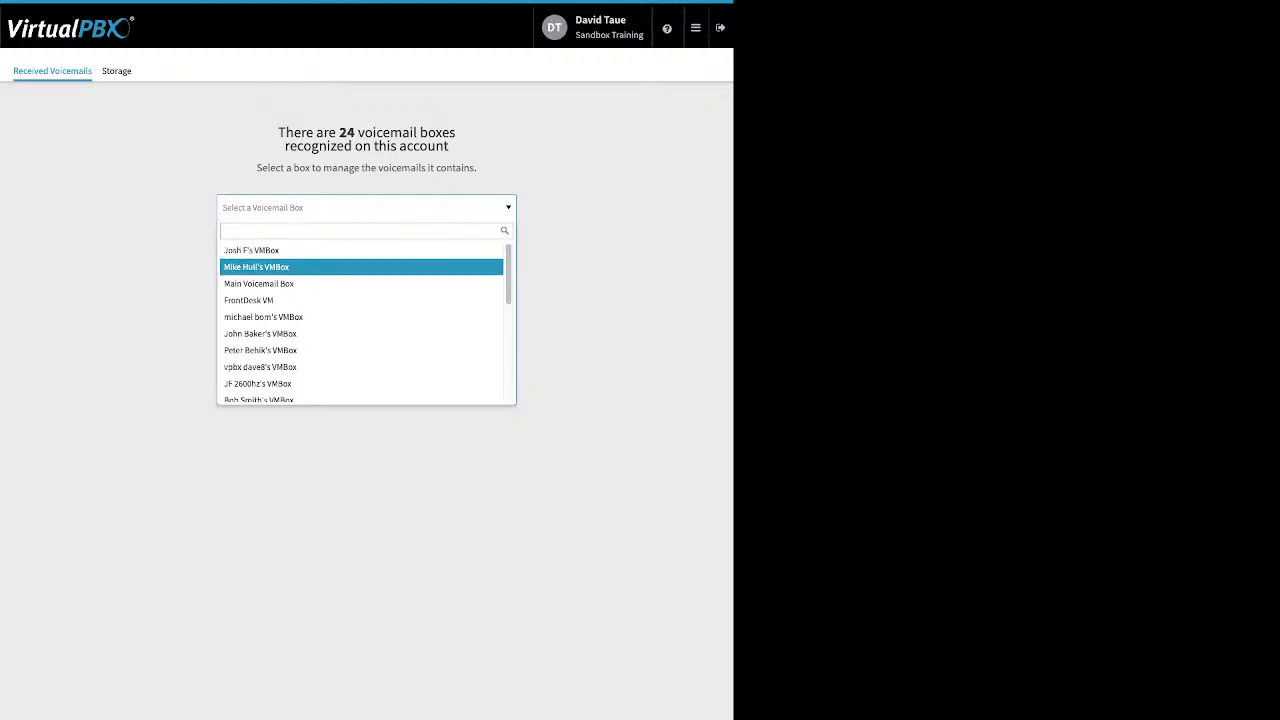
key("Return")
left_click(112, 132)
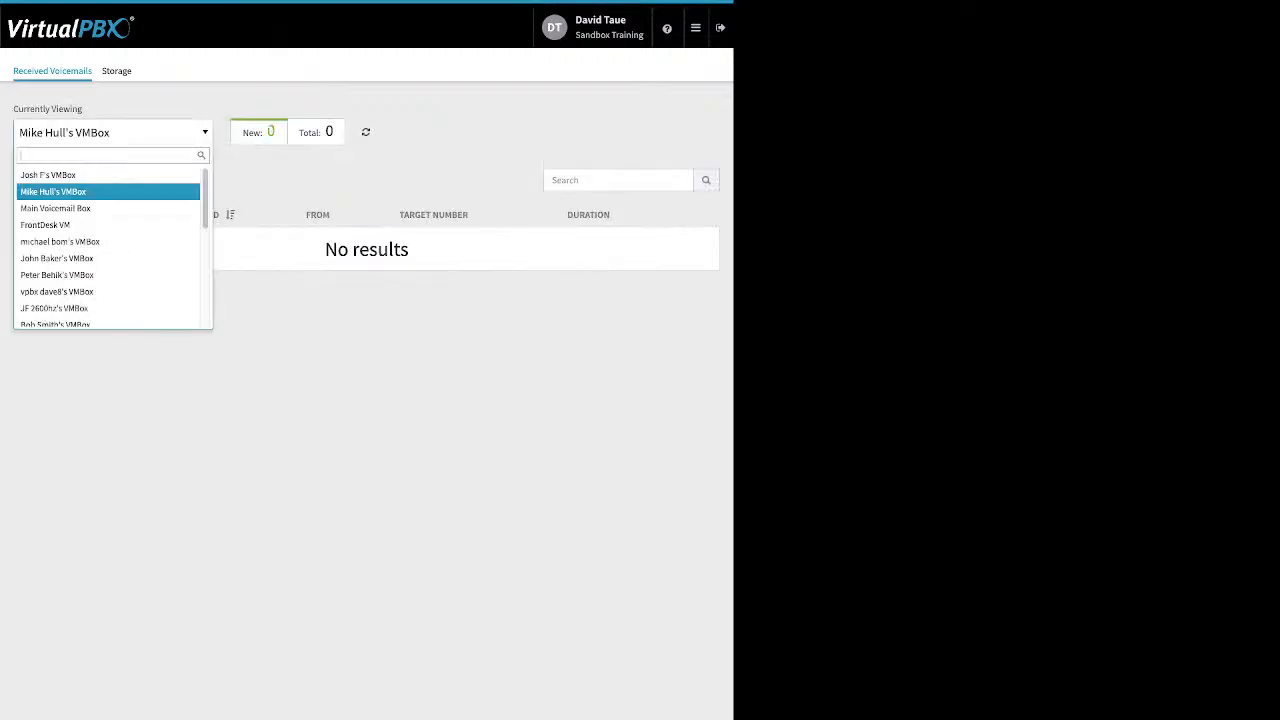
key("Up")
key("Down")
key("Down")
key("Down")
key("Down")
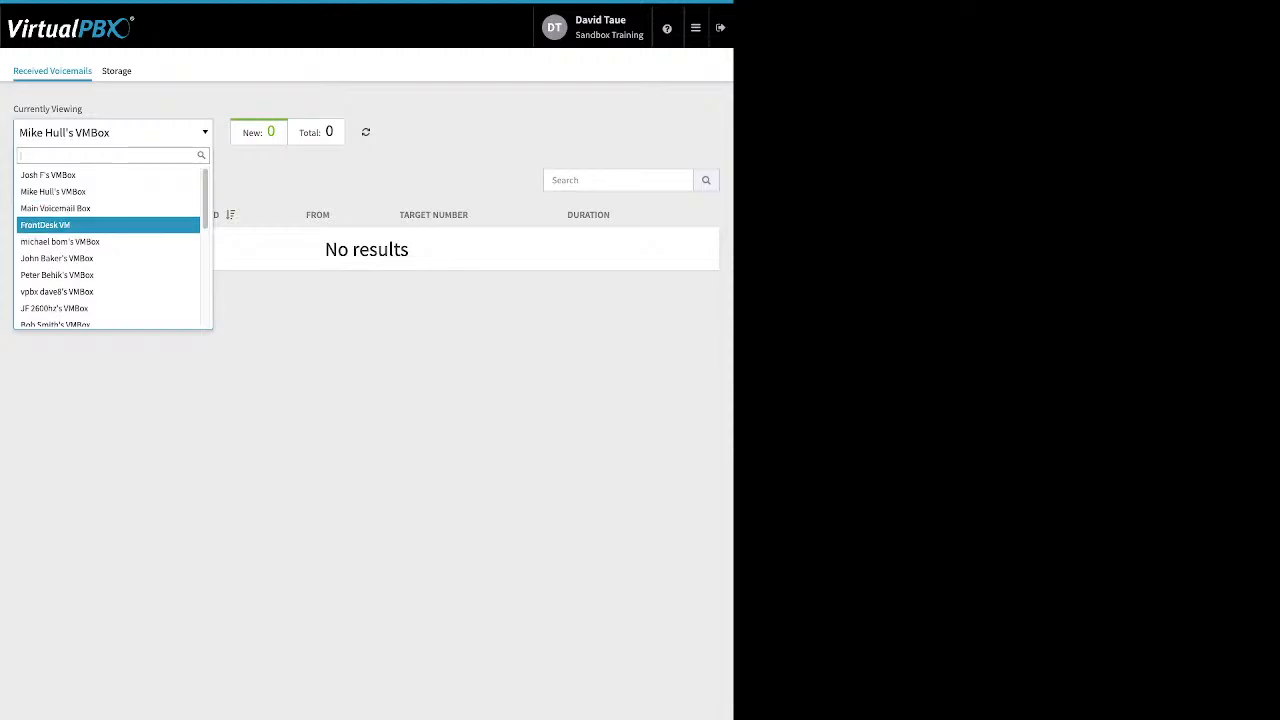
key("Return")
key("Down")
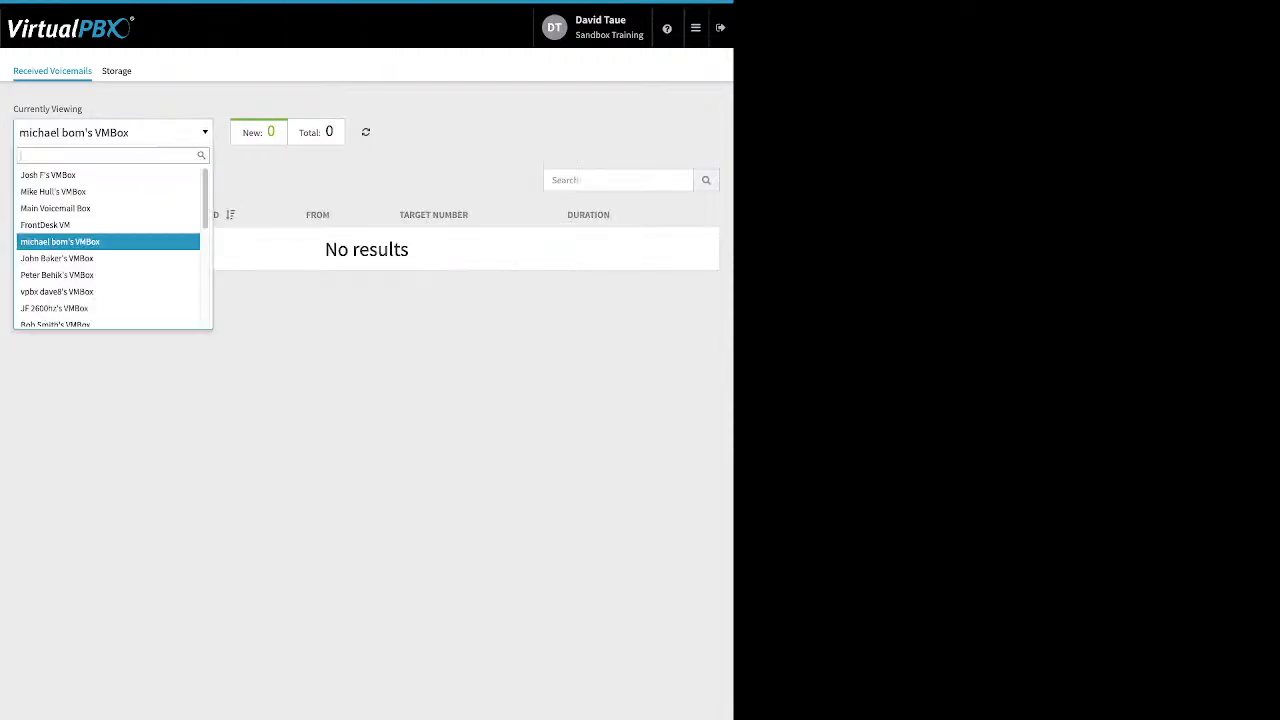
key("Up")
key("Up")
key("Down")
key("Down")
key("Down")
key("Down")
key("Down")
key("Down")
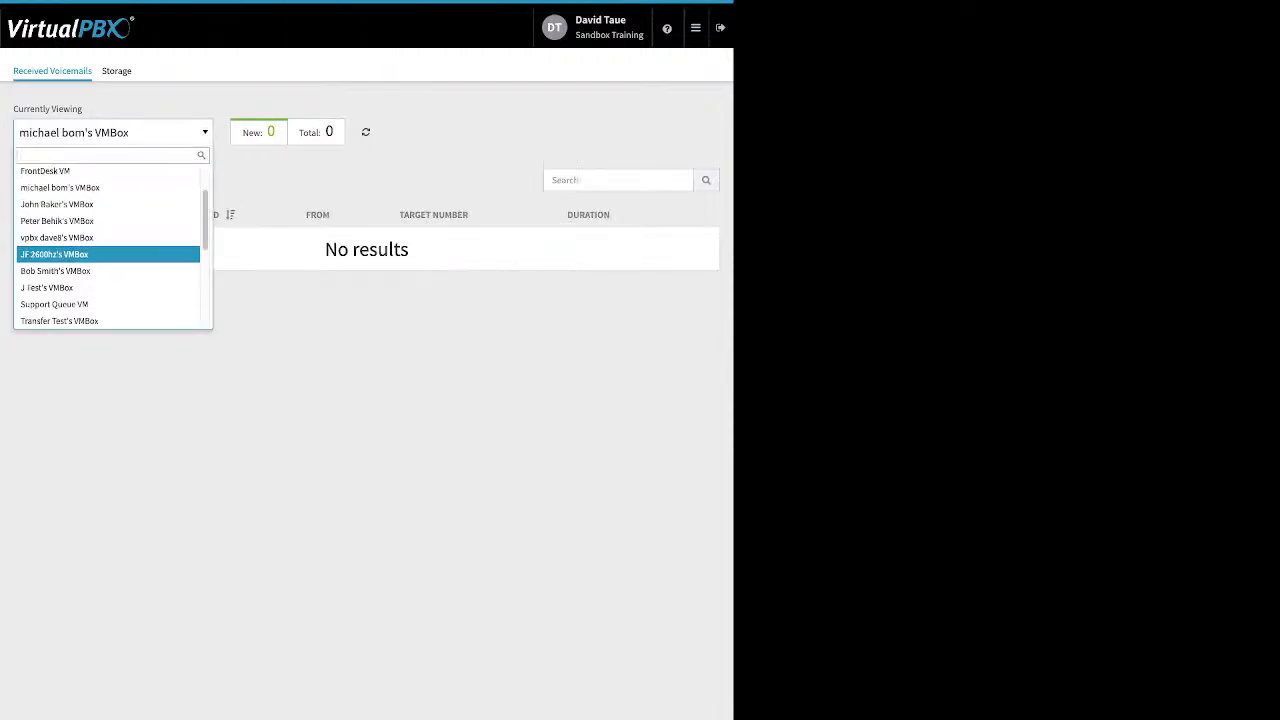
key("Up")
key("Up")
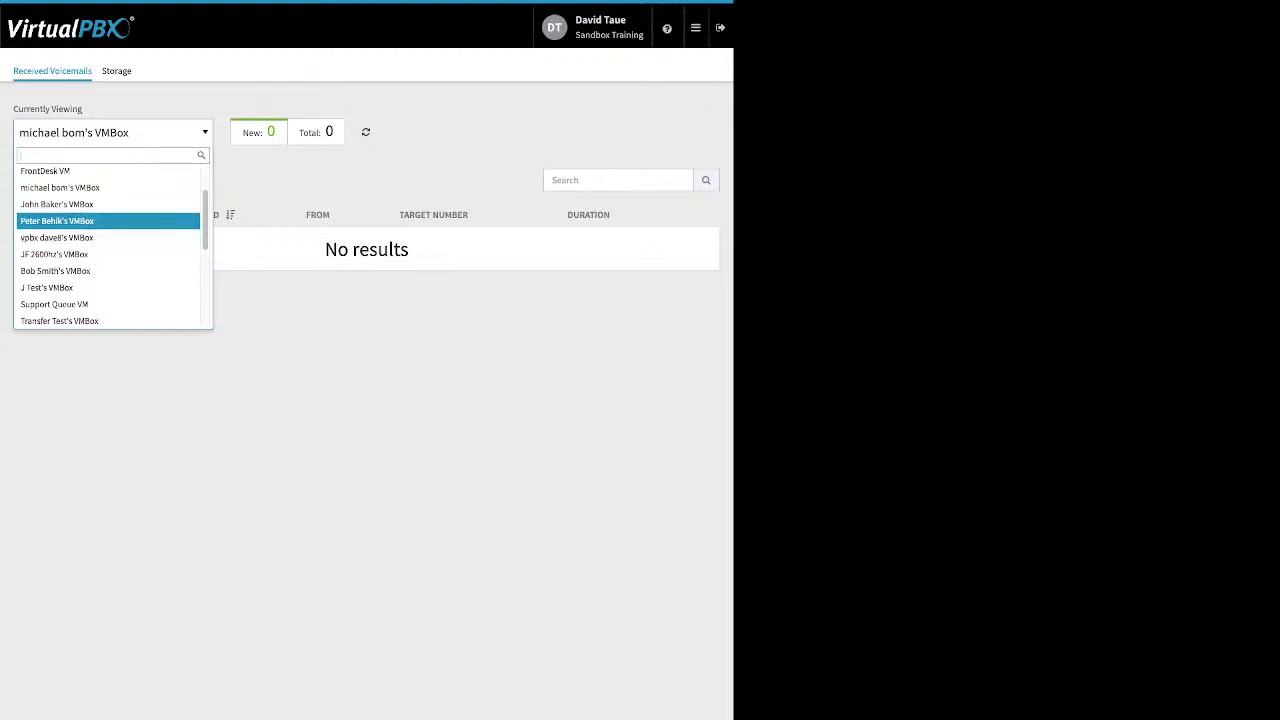
key("Return")
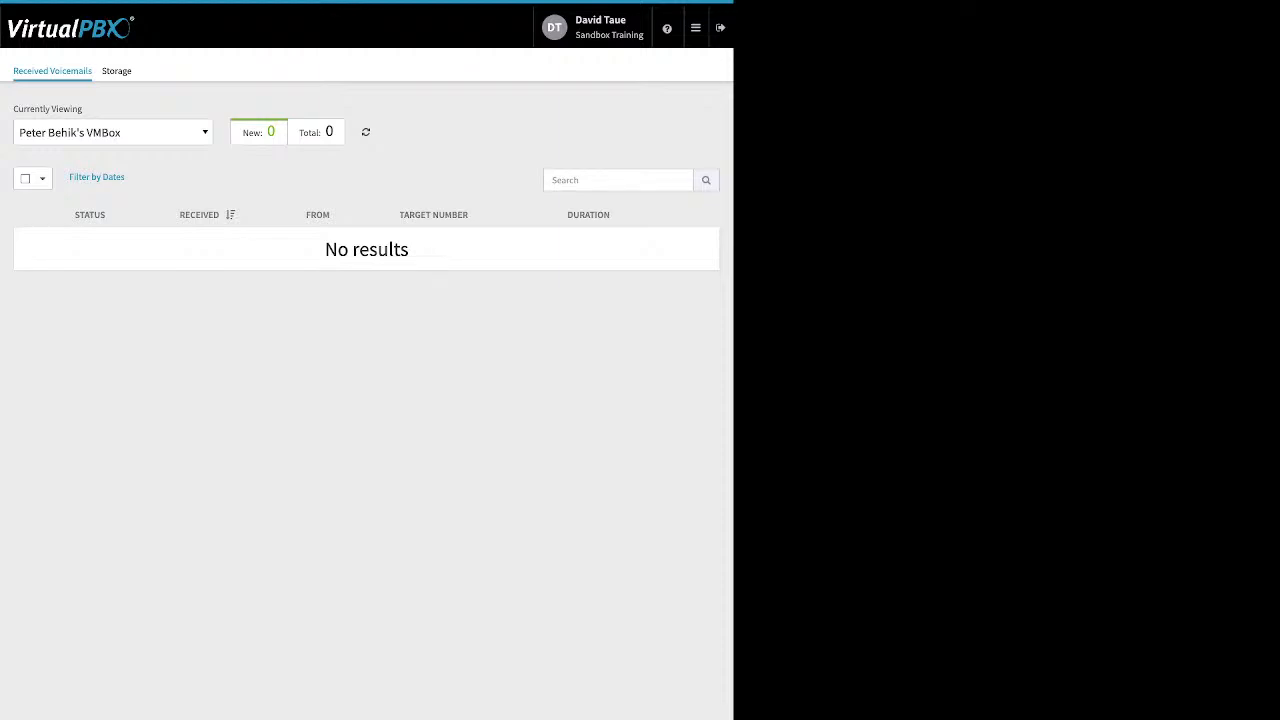
Step: Open the logged-in user's voicemail box by filtering the box list with "d"
left_click(113, 132)
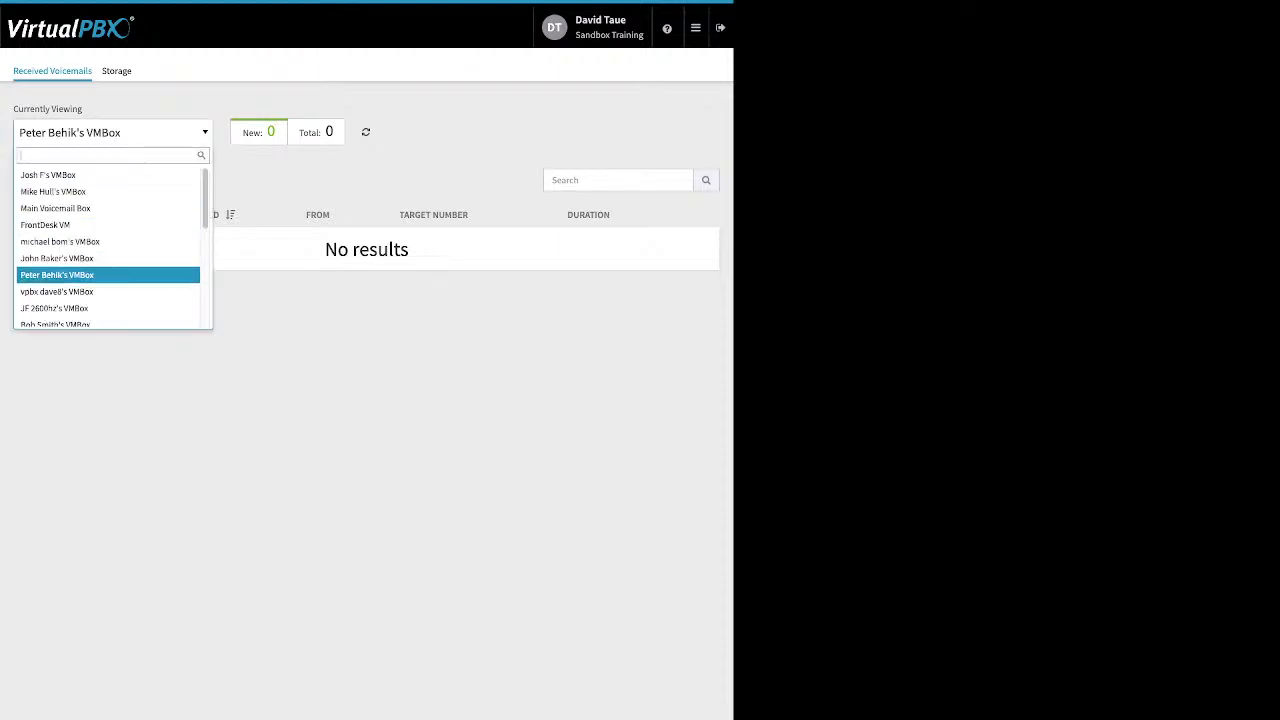
type("d")
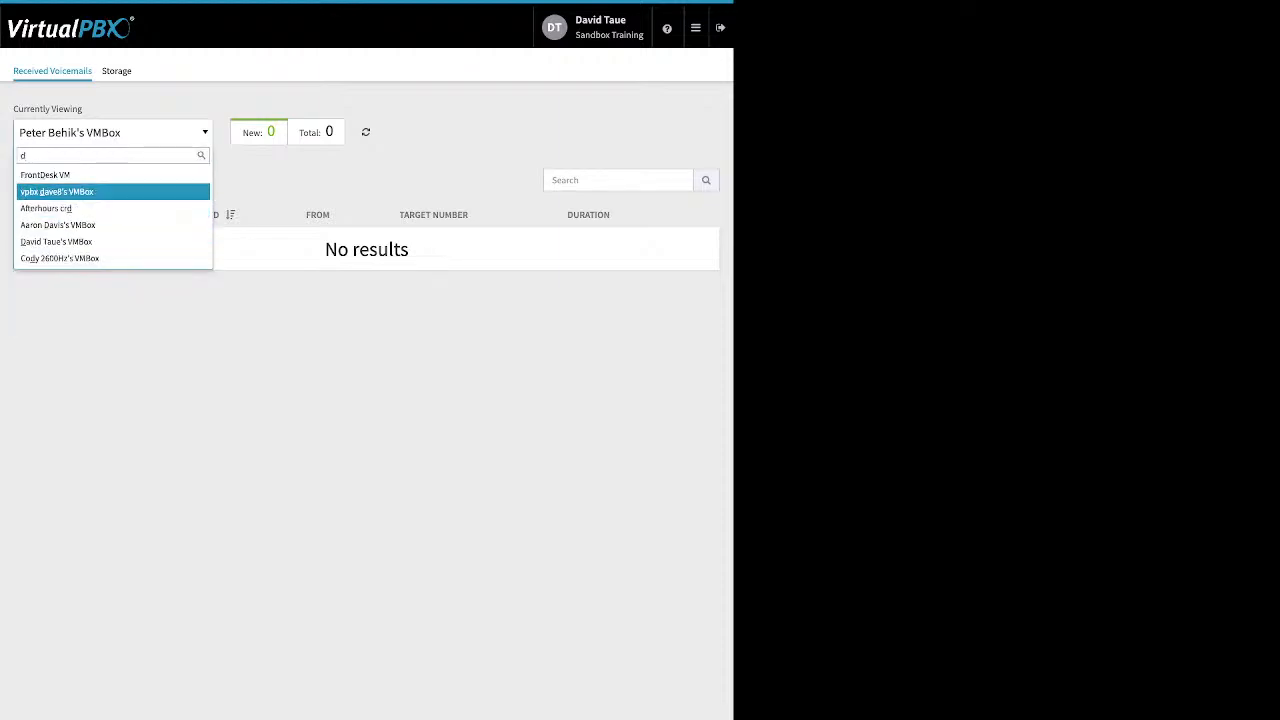
key("Return")
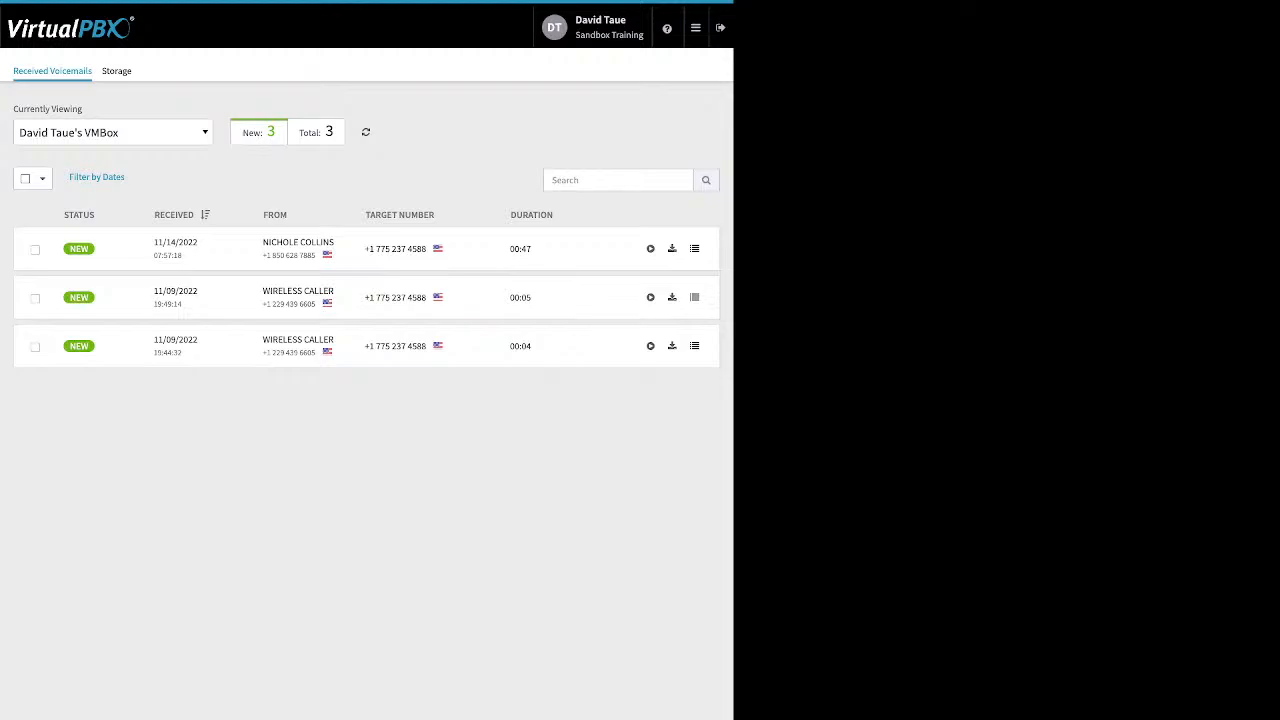
Step: Select the newest voicemail and review its Mark As options without applying any, then clear the selection
left_click(35, 250)
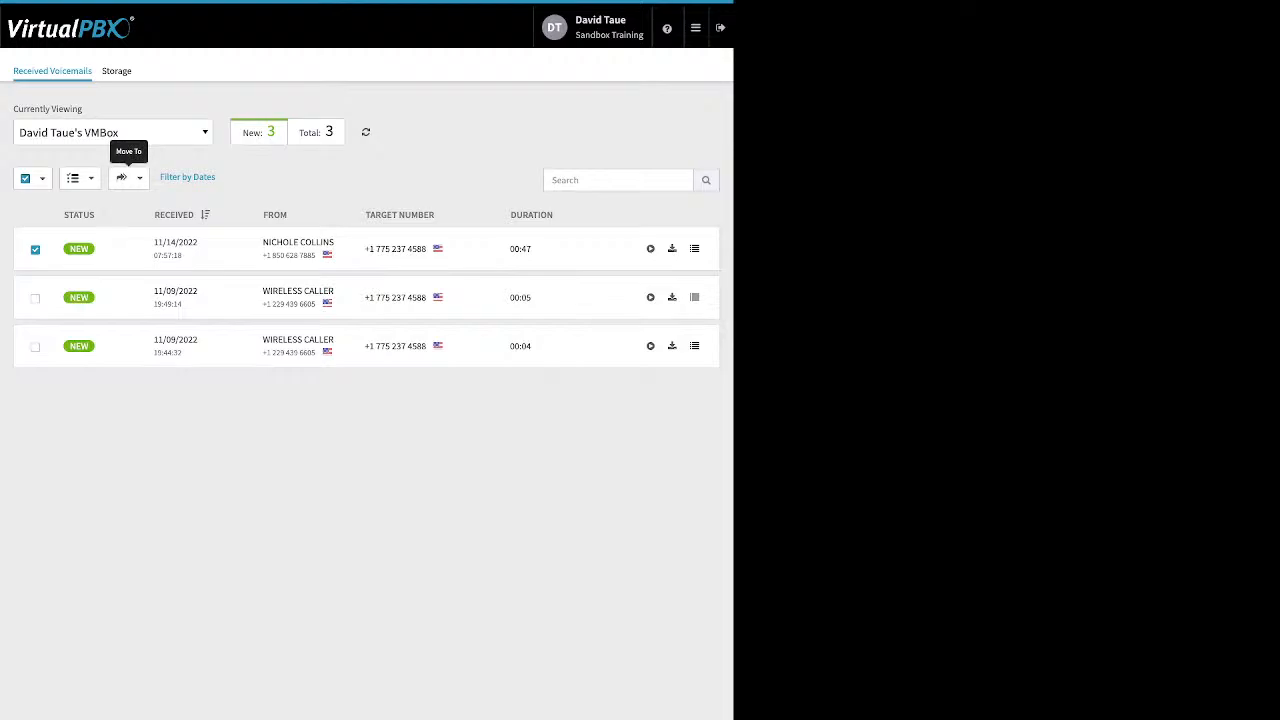
left_click(78, 178)
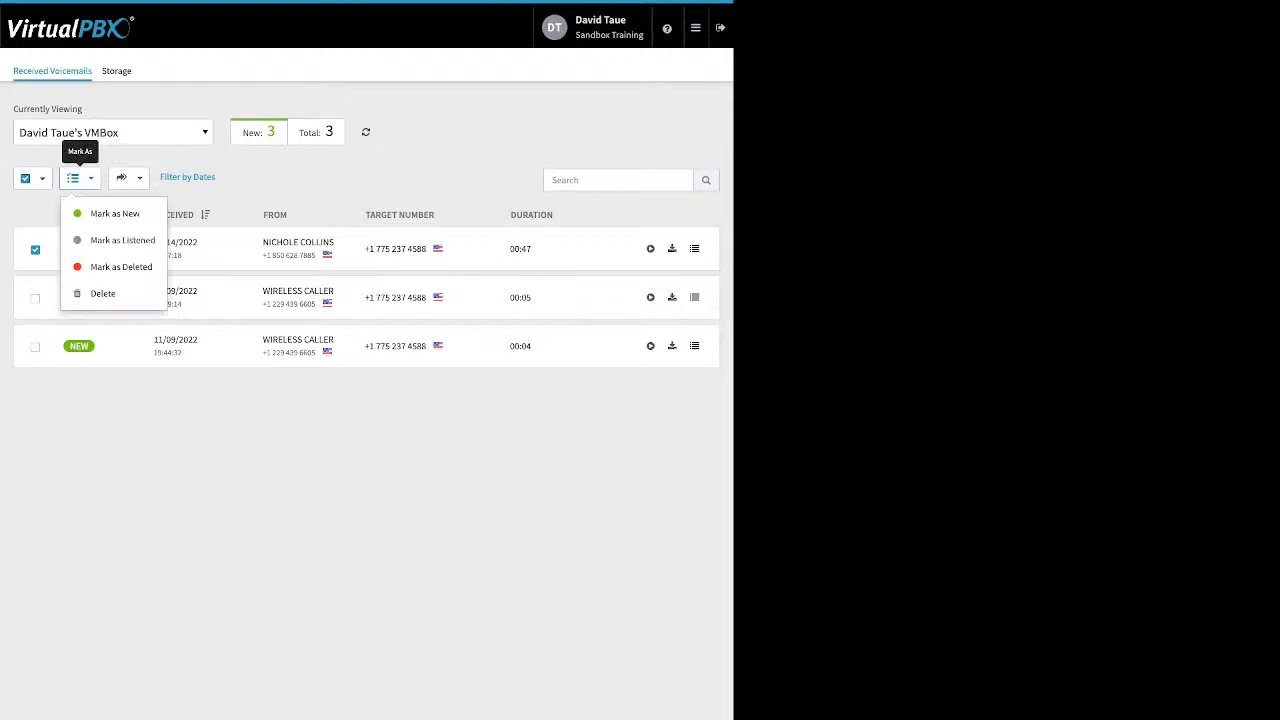
key("Escape")
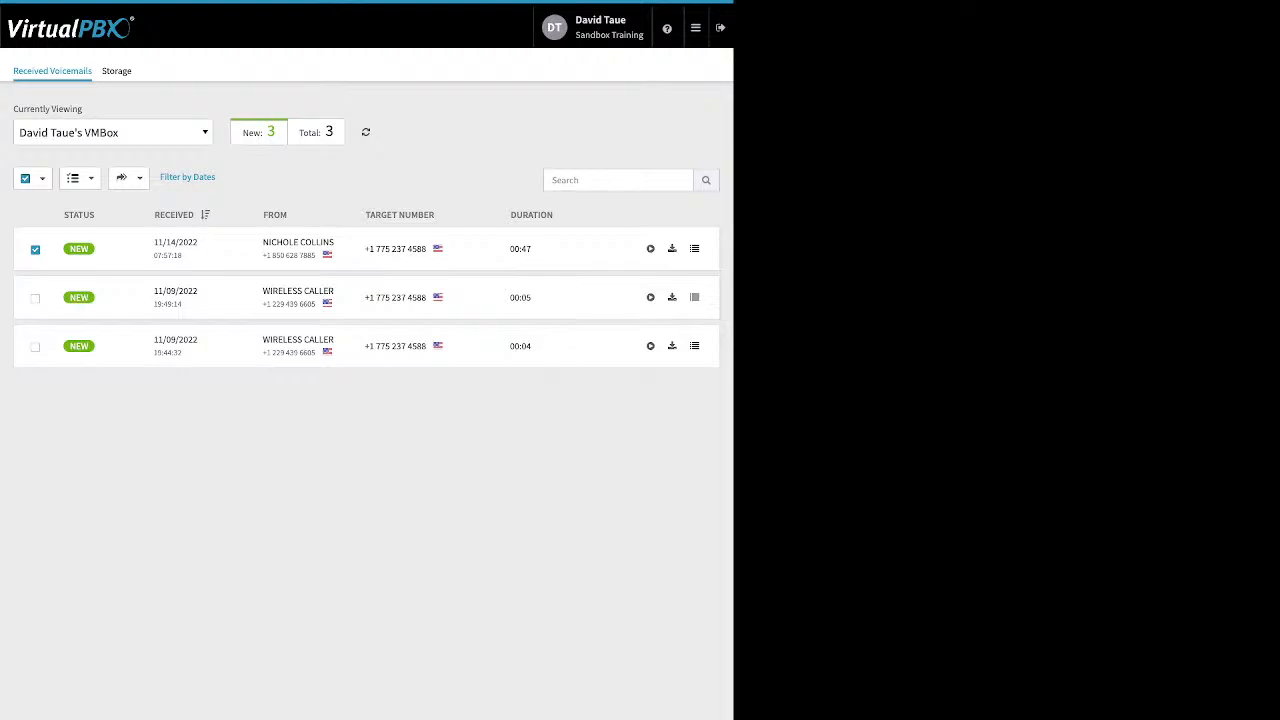
left_click(35, 250)
Step: Open ACD Queues and review the list of all queues
left_click(696, 28)
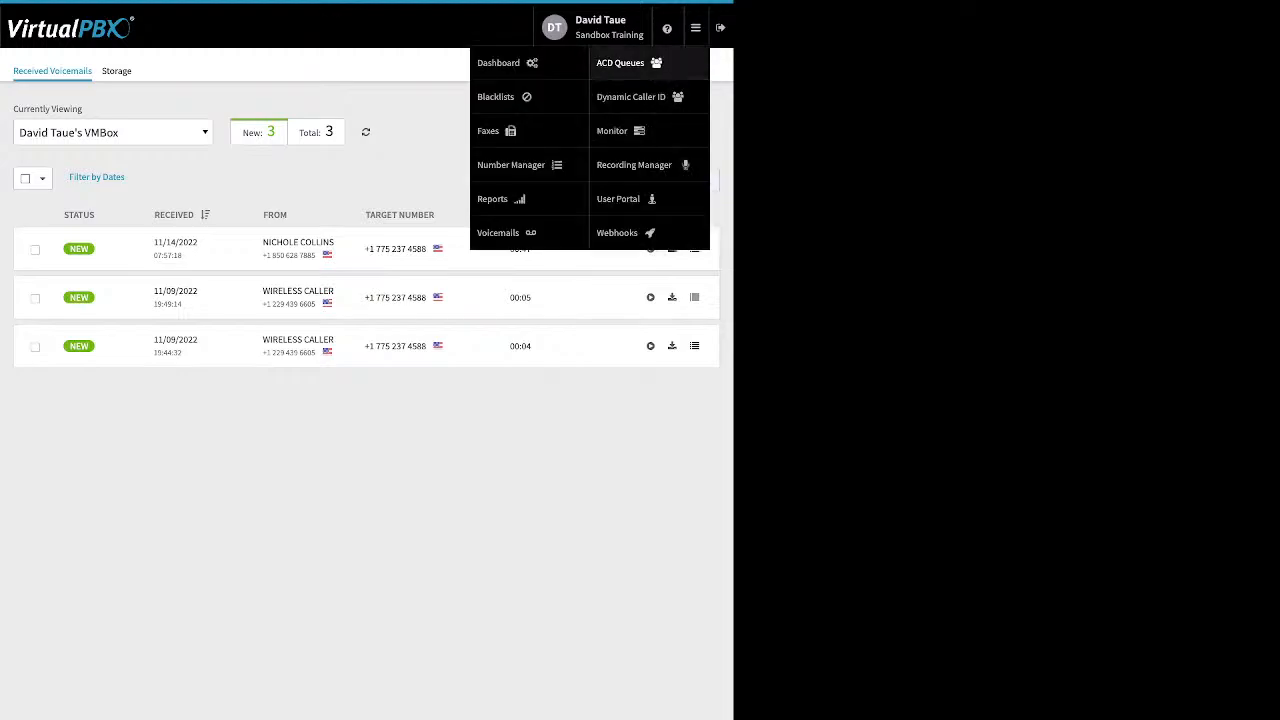
left_click(620, 63)
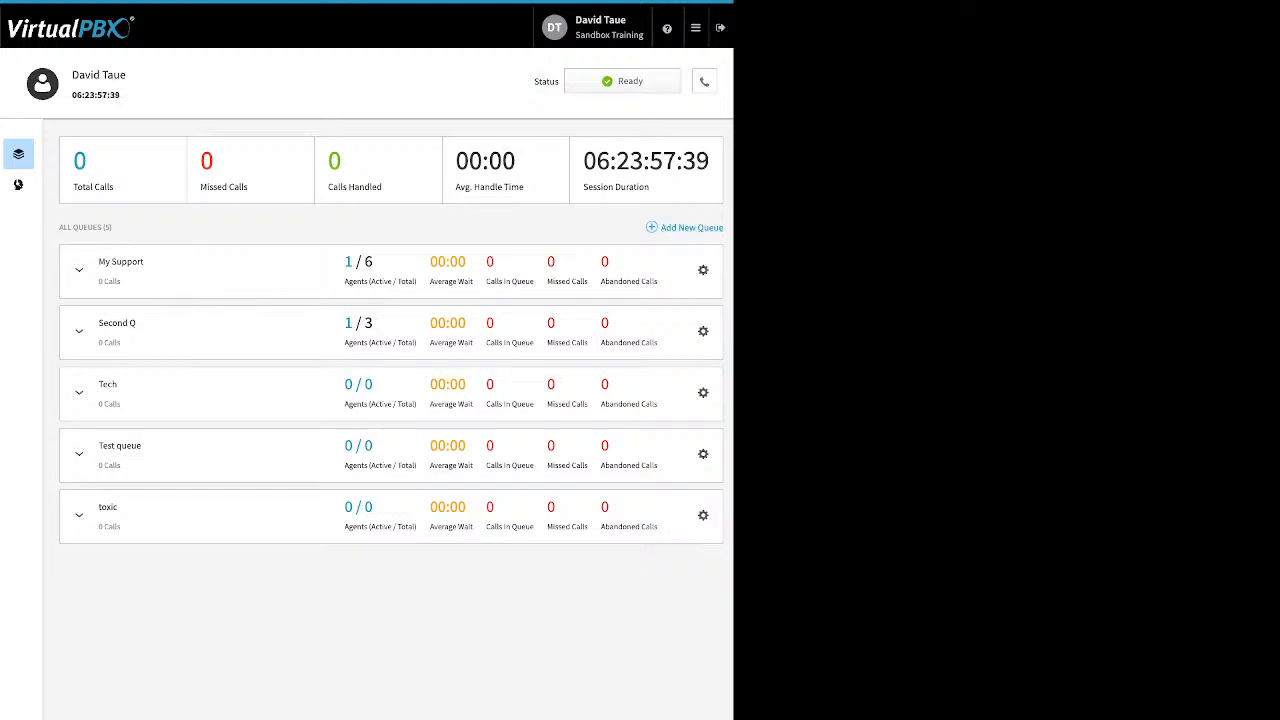
left_click_drag(728, 230, 666, 228)
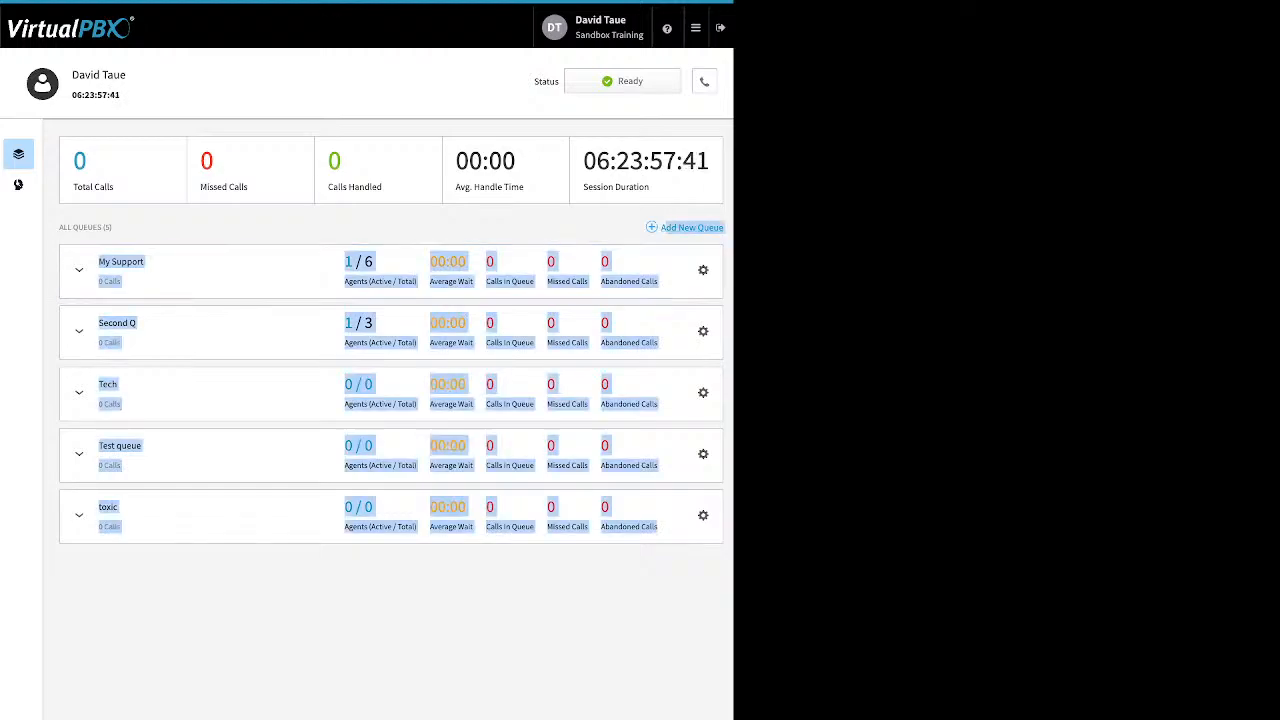
left_click(500, 226)
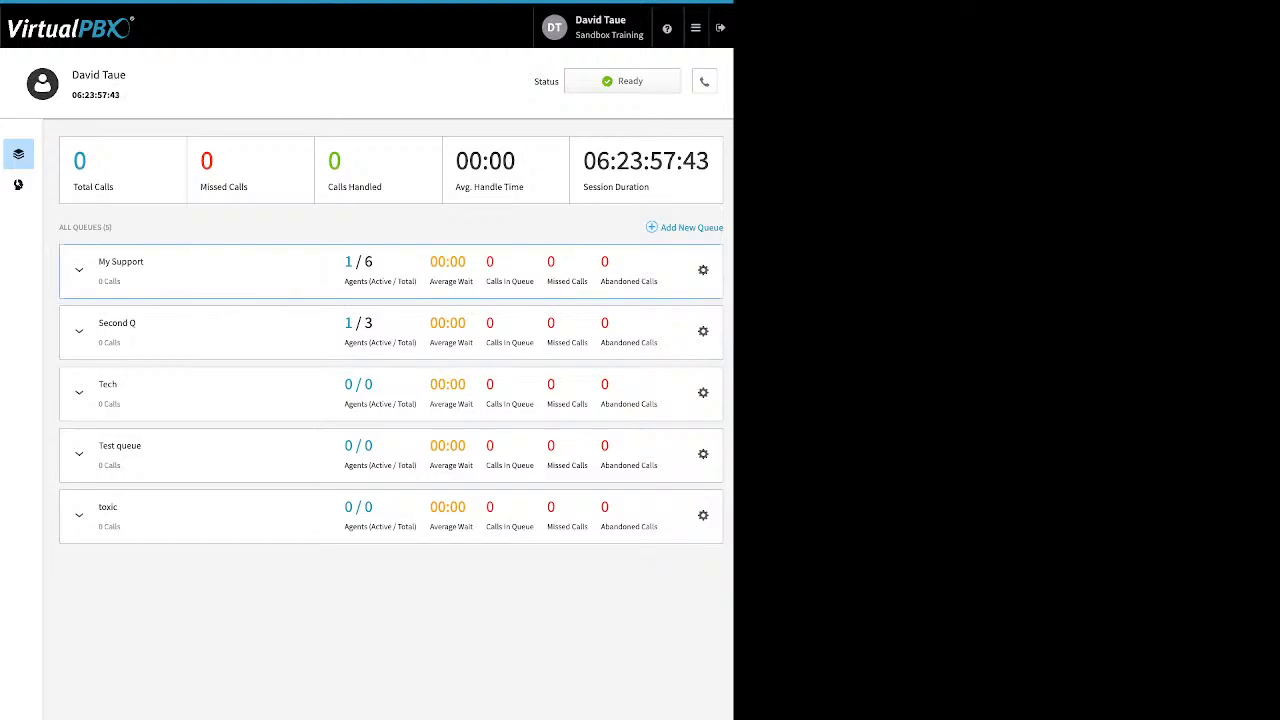
Step: Open the My Support queue's settings and review its details and routing configuration fields
left_click(703, 270)
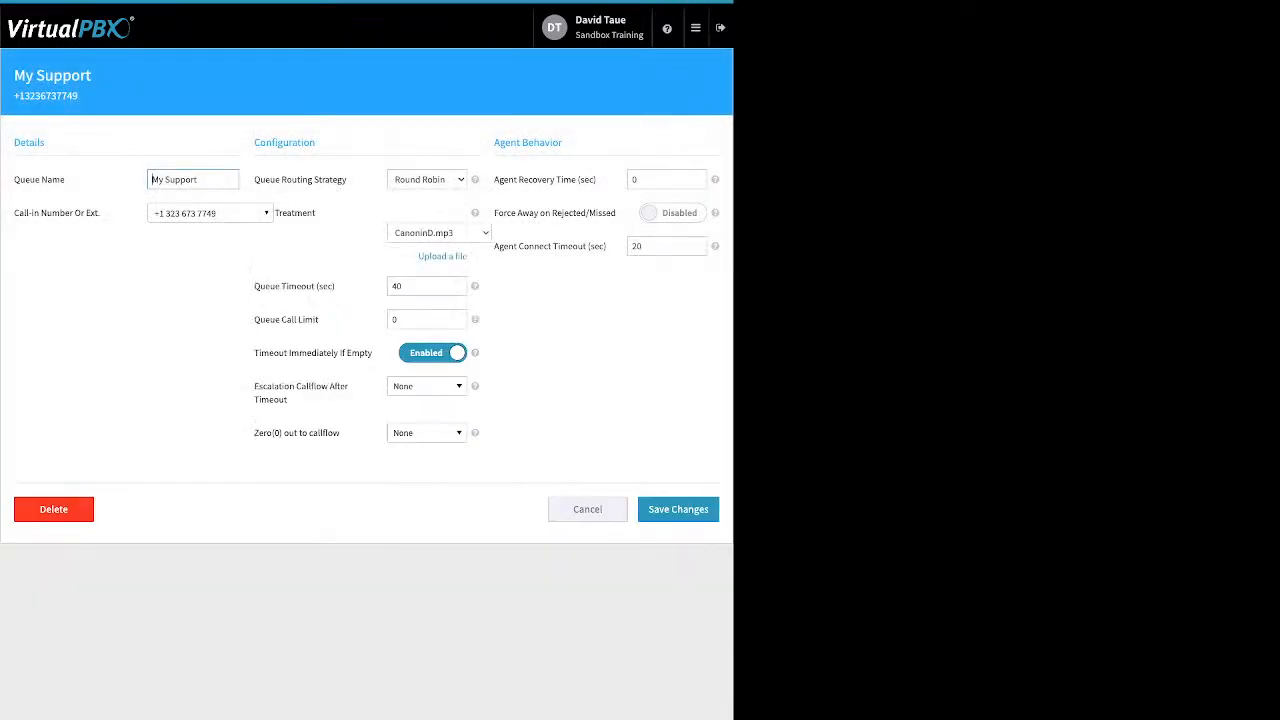
left_click_drag(14, 180, 95, 213)
left_click_drag(348, 180, 255, 180)
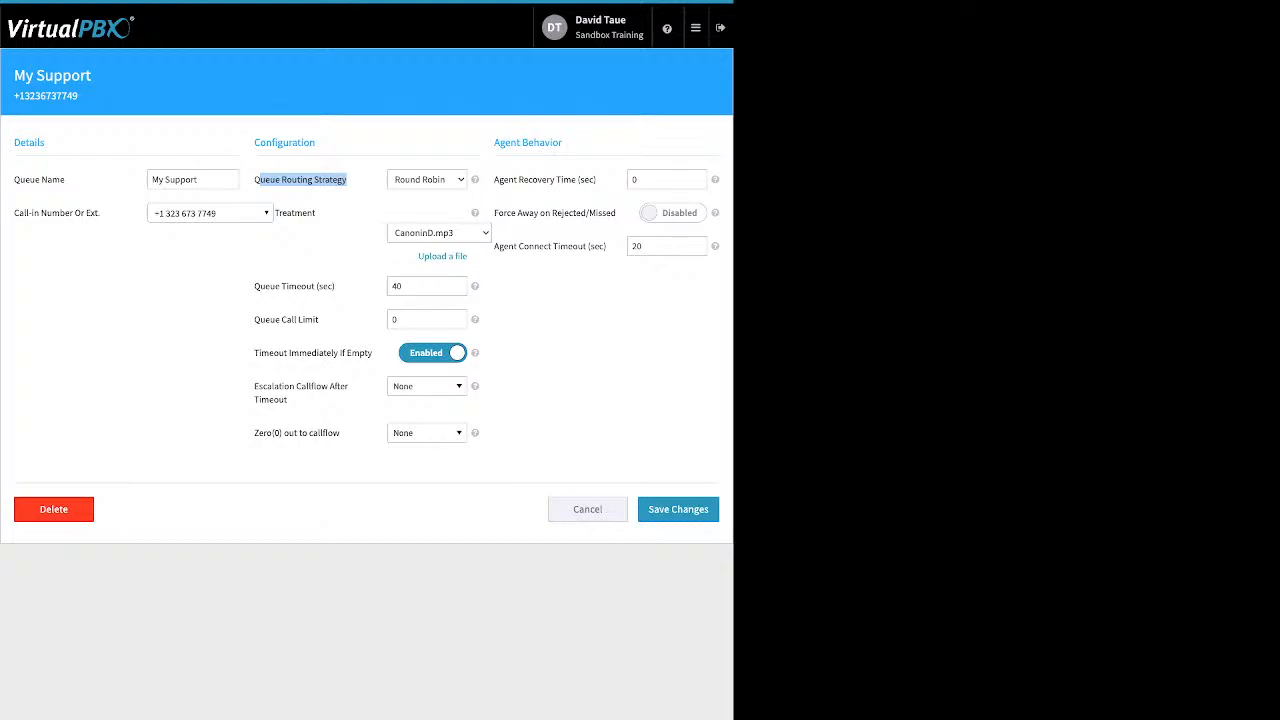
left_click_drag(283, 213, 316, 213)
left_click(442, 257)
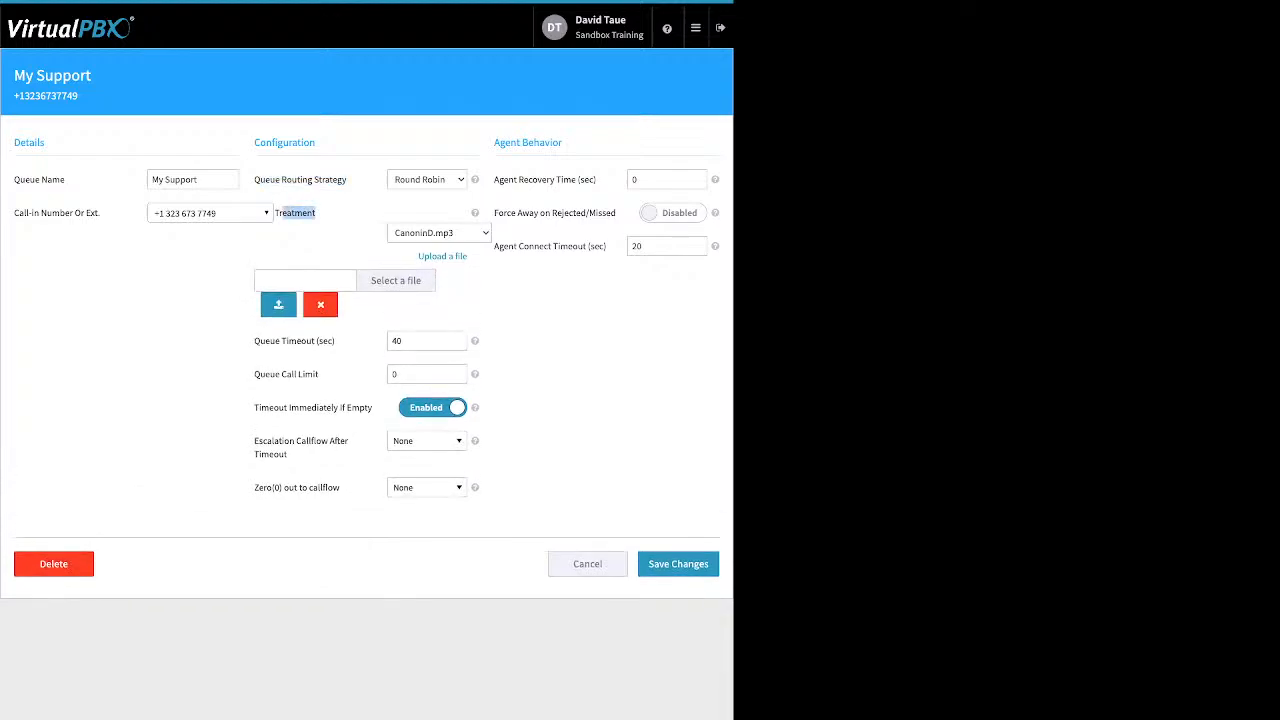
left_click(396, 281)
left_click(320, 305)
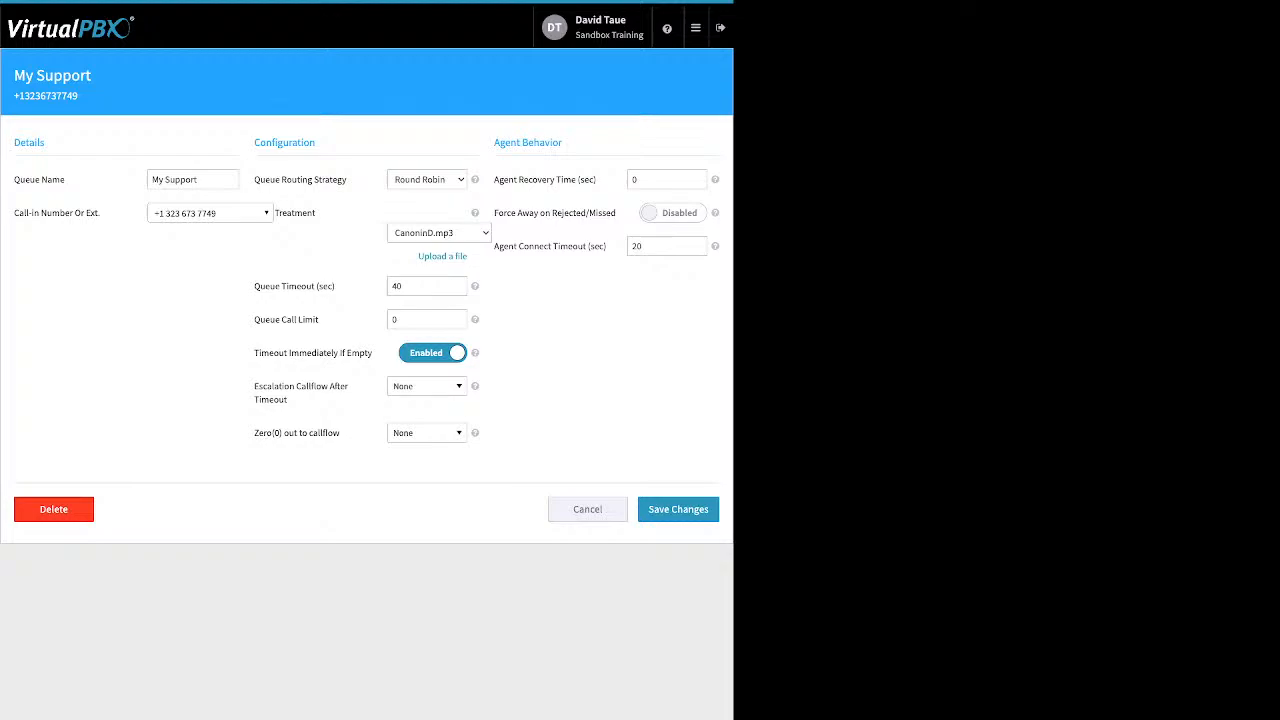
Step: Review the queue timeout and queue call limit settings of the My Support queue
left_click_drag(335, 287, 277, 287)
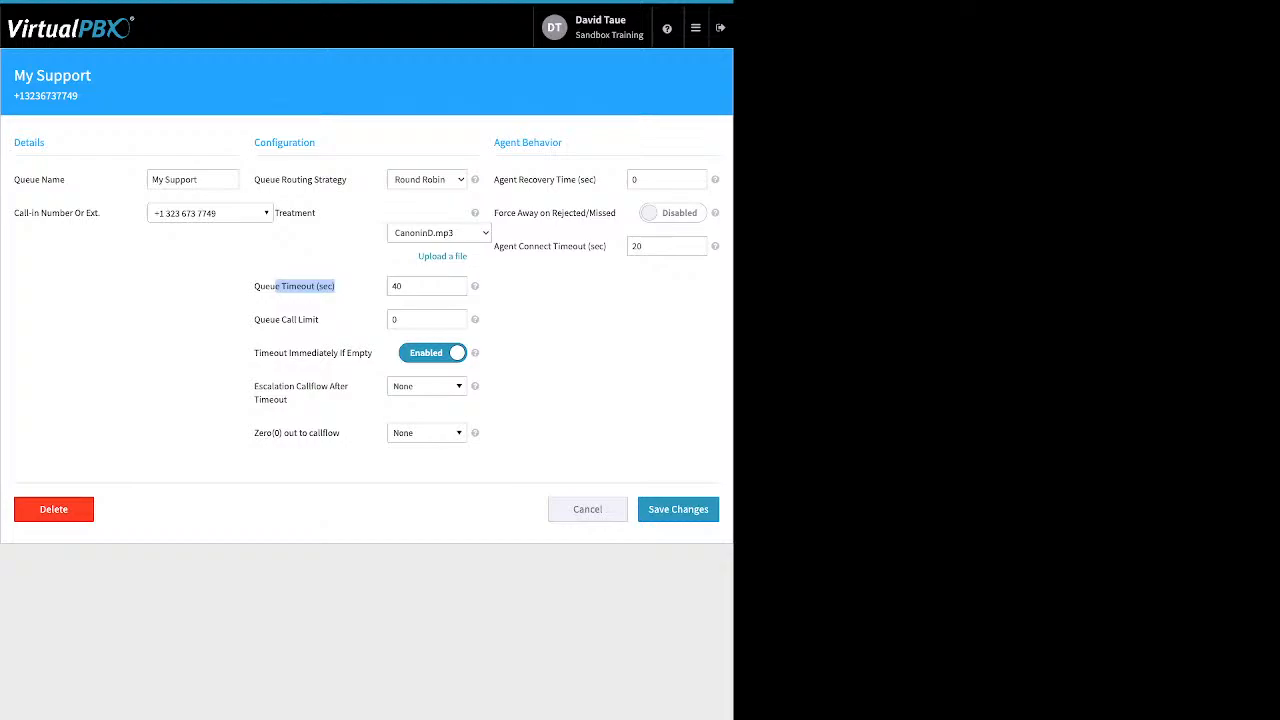
left_click(427, 287)
left_click_drag(319, 320, 260, 320)
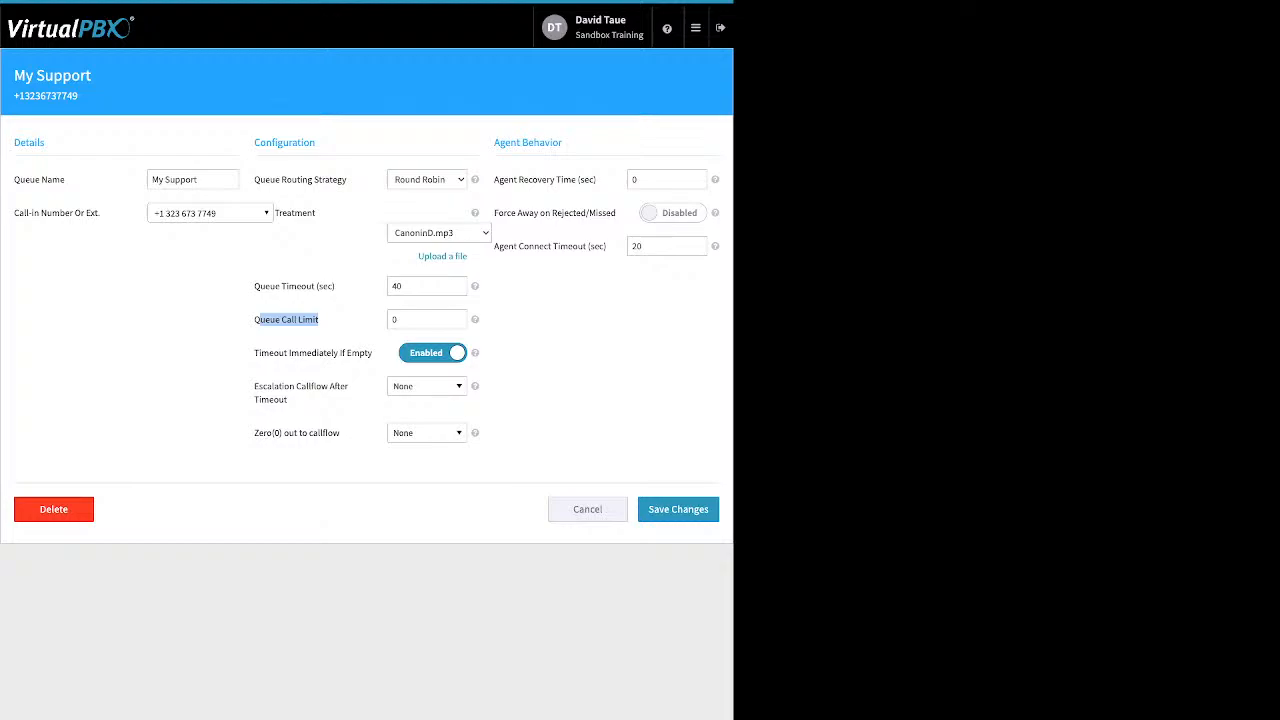
Step: Set the My Support queue's call limit to 4
left_click_drag(404, 320, 391, 320)
type("4")
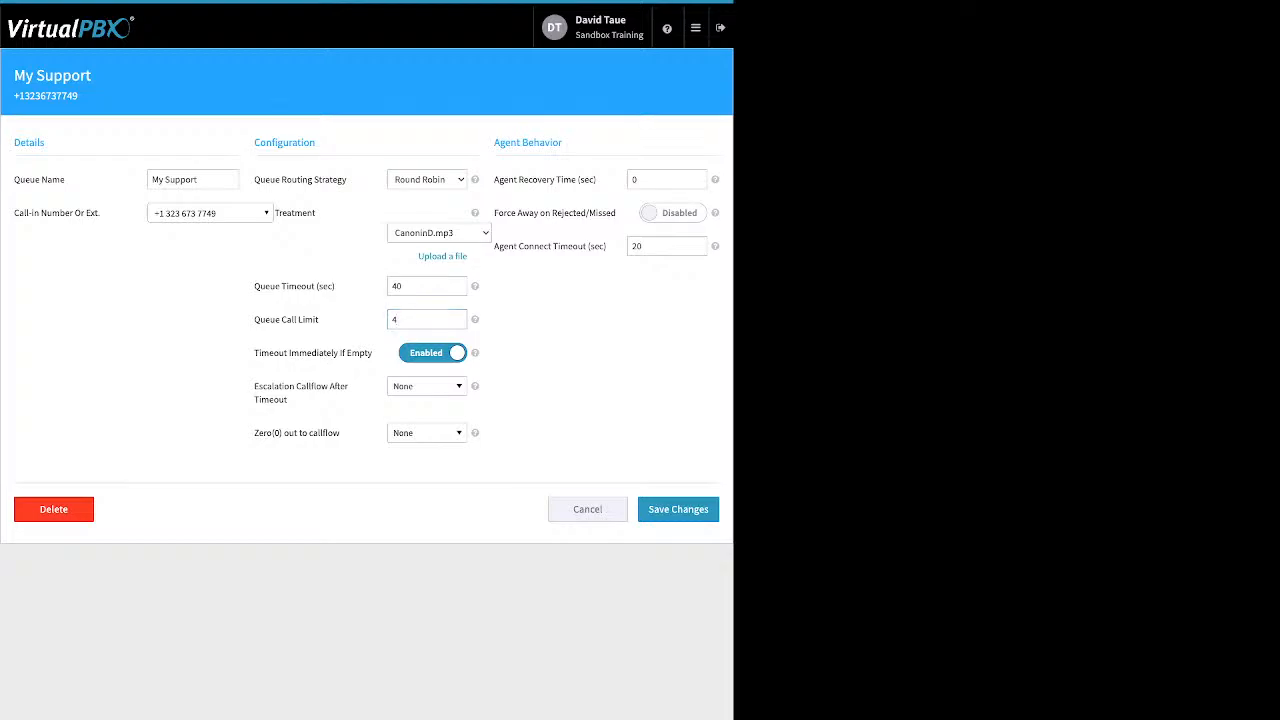
left_click_drag(255, 353, 350, 353)
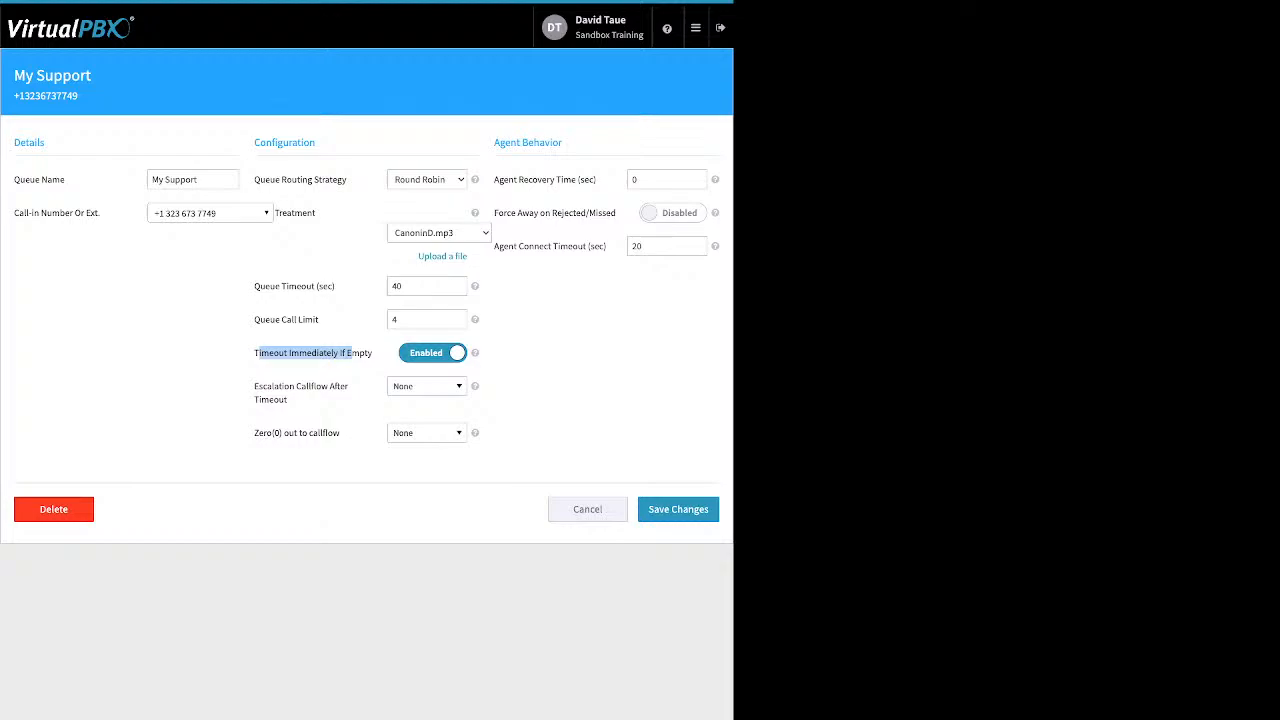
left_click_drag(254, 286, 336, 287)
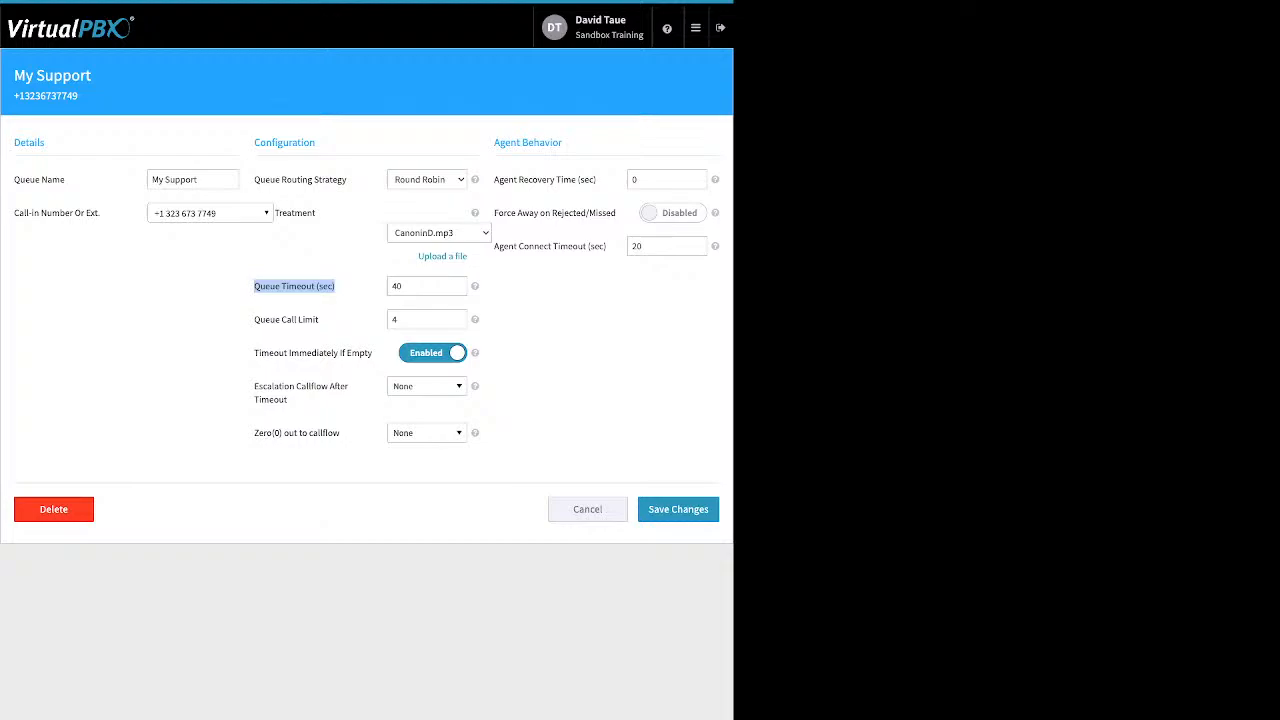
left_click(338, 287)
Step: Set the escalation callflow after timeout to 2ndqueueVM
mouse_move(254, 386)
left_mouse_down()
mouse_move(288, 400)
mouse_move(254, 386)
left_mouse_up()
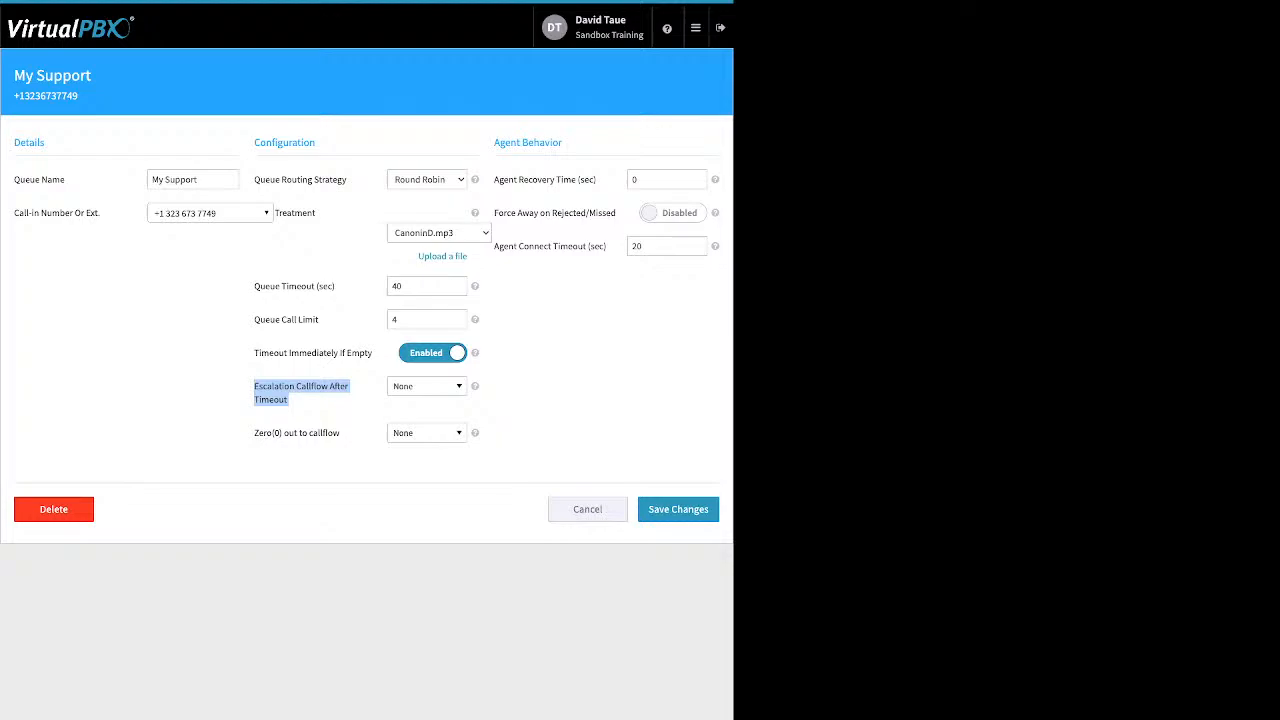
left_click(427, 386)
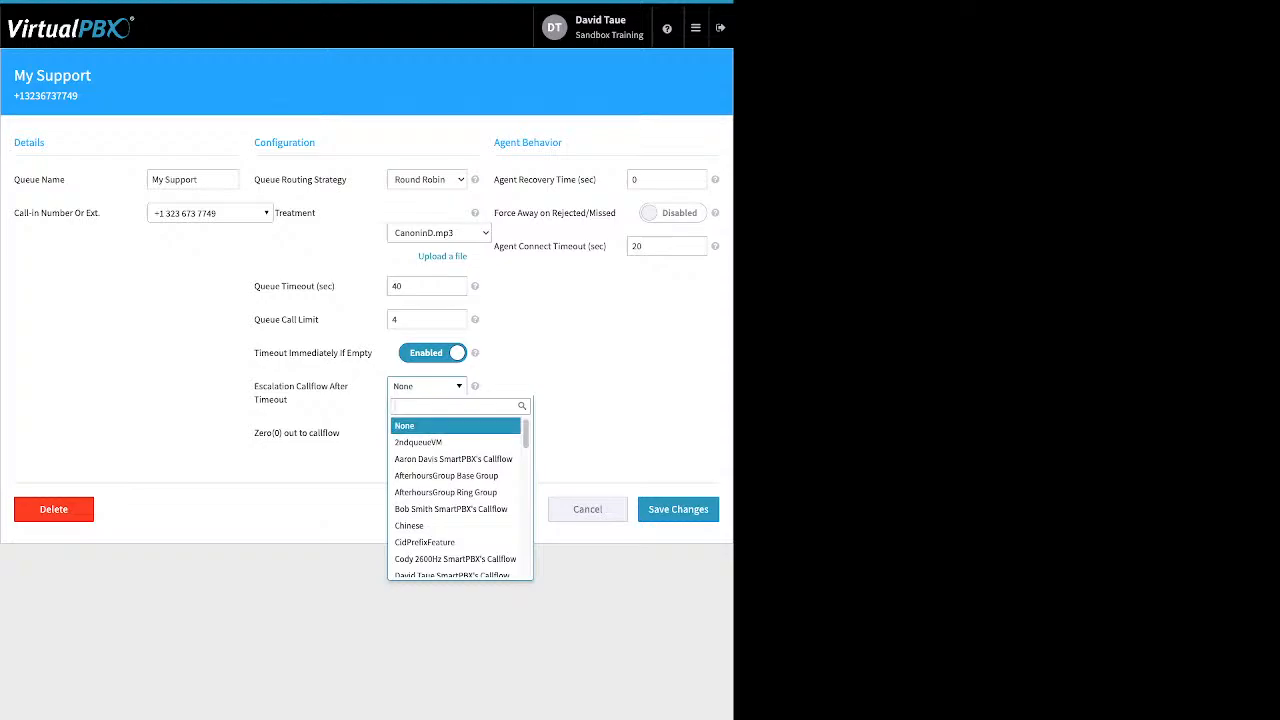
key("Down")
key("Return")
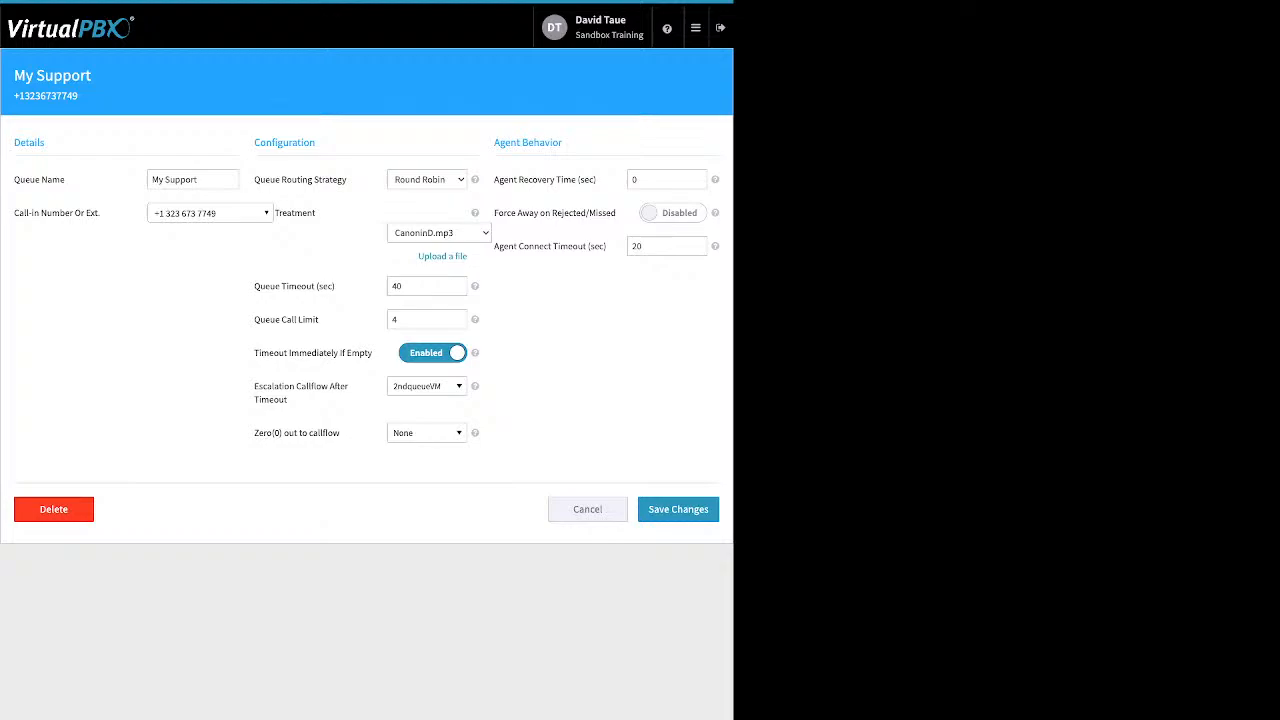
Step: Set the Zero(0) out to callflow option to 2ndqueueVM
left_click_drag(342, 433, 255, 433)
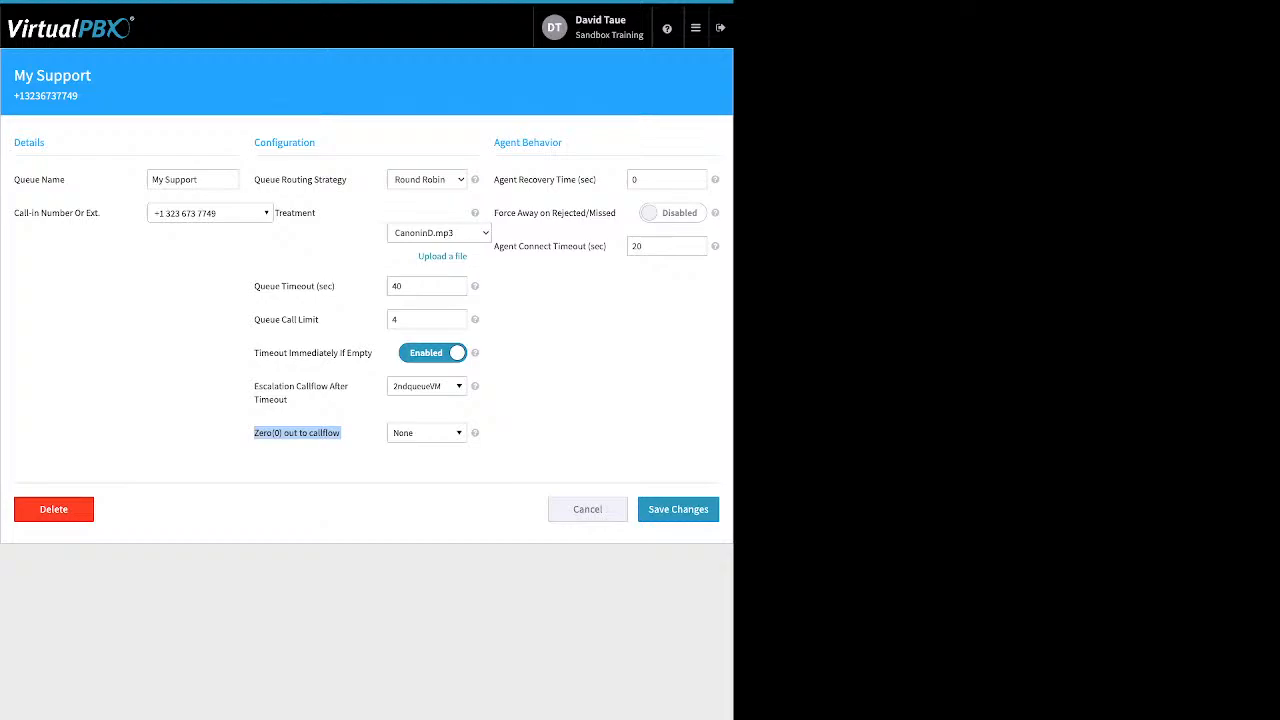
left_click(427, 433)
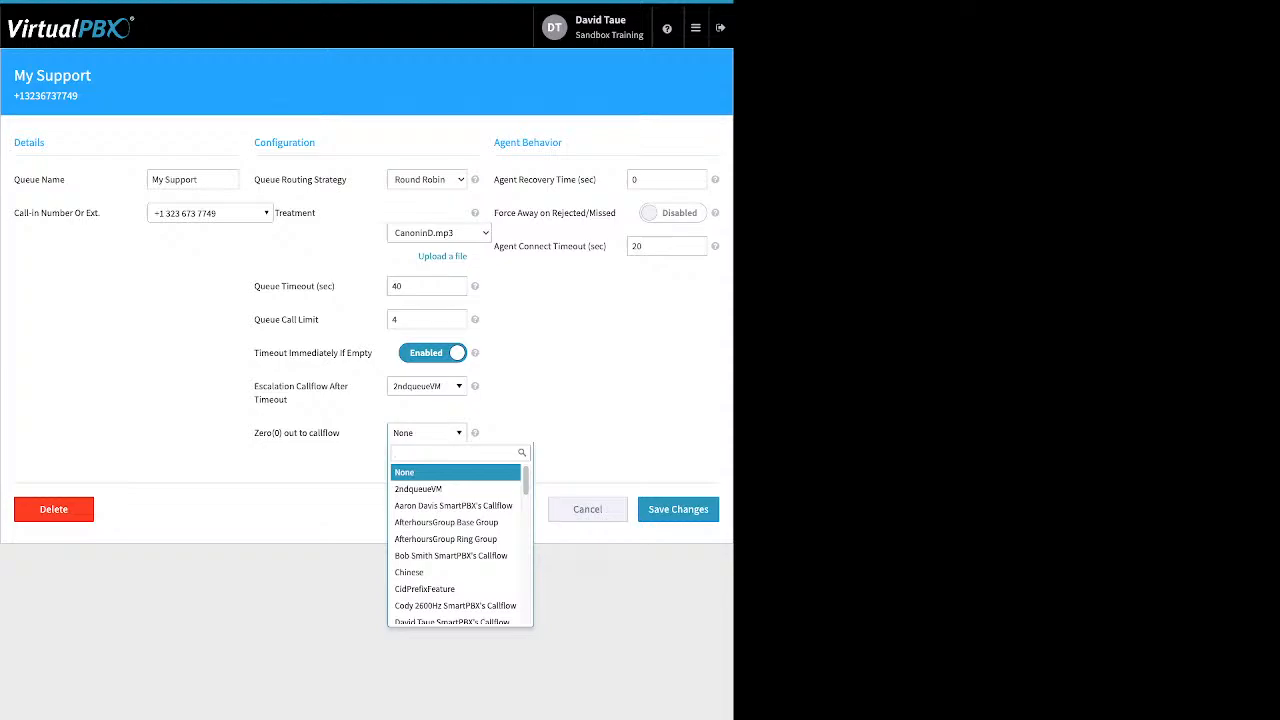
left_click(418, 489)
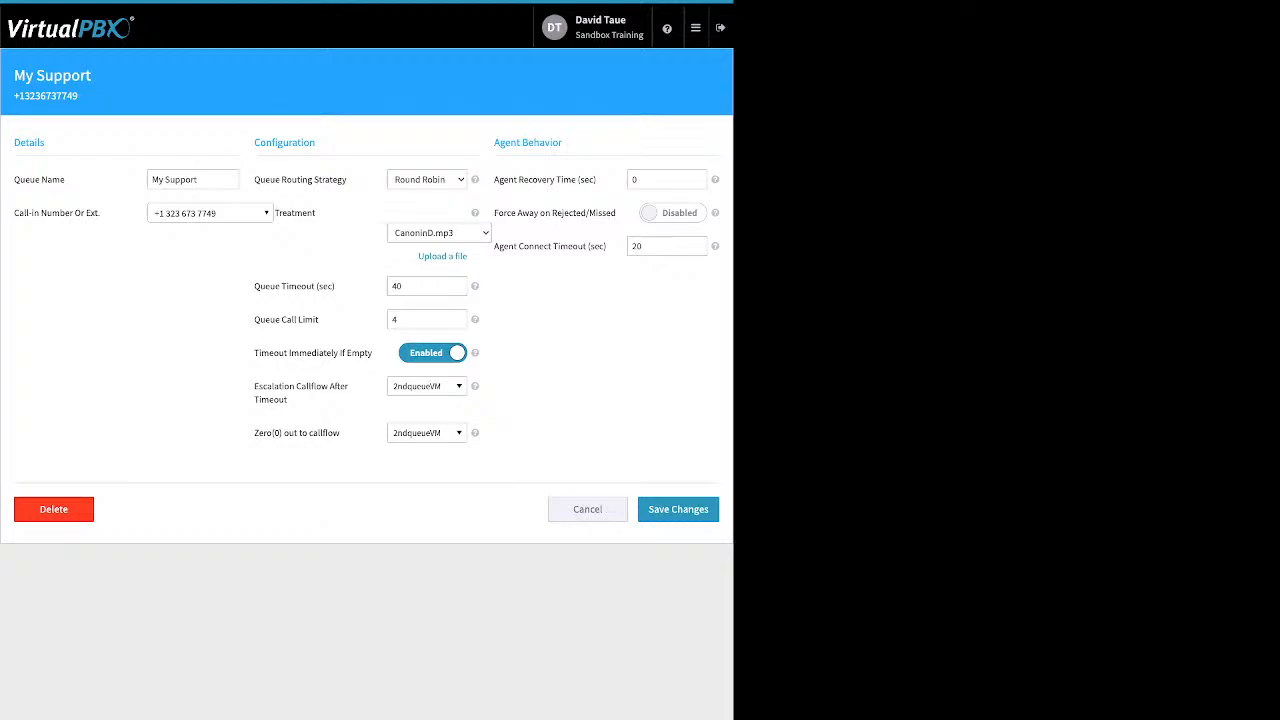
Step: Enable Force Away on Rejected/Missed in the agent behavior settings
left_click_drag(596, 179, 508, 179)
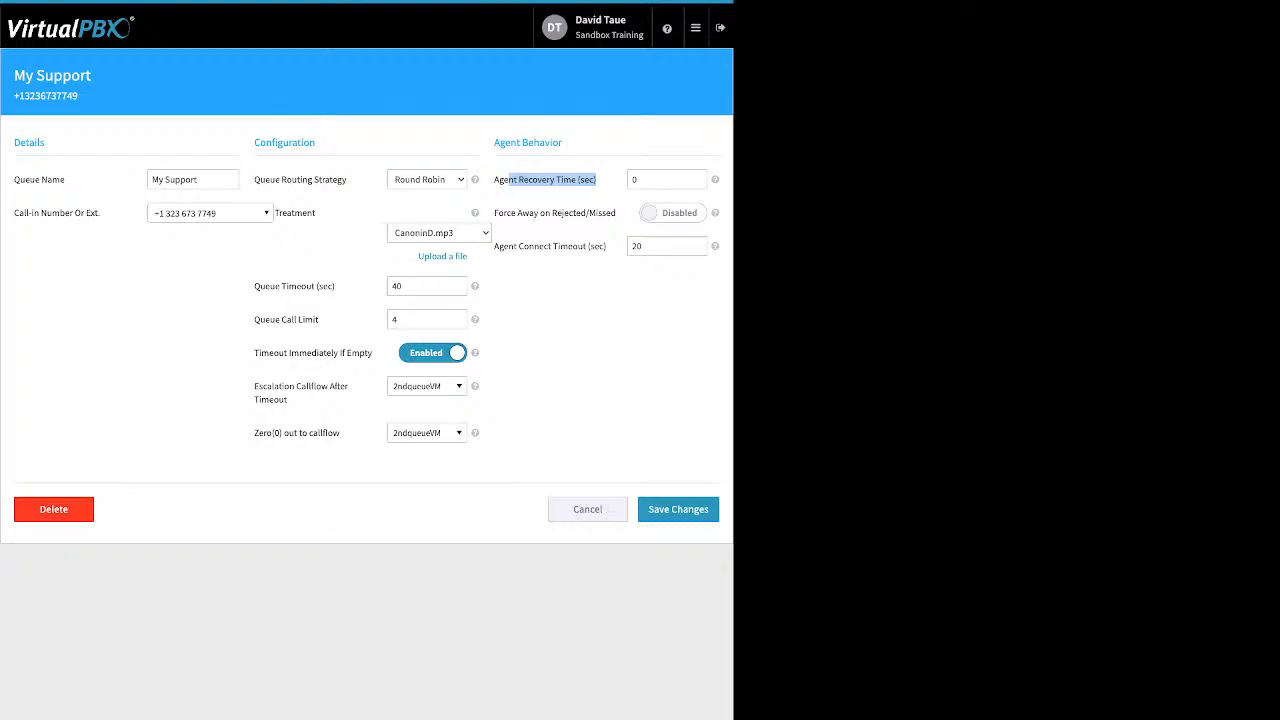
left_click(673, 213)
left_click_drag(598, 213, 499, 213)
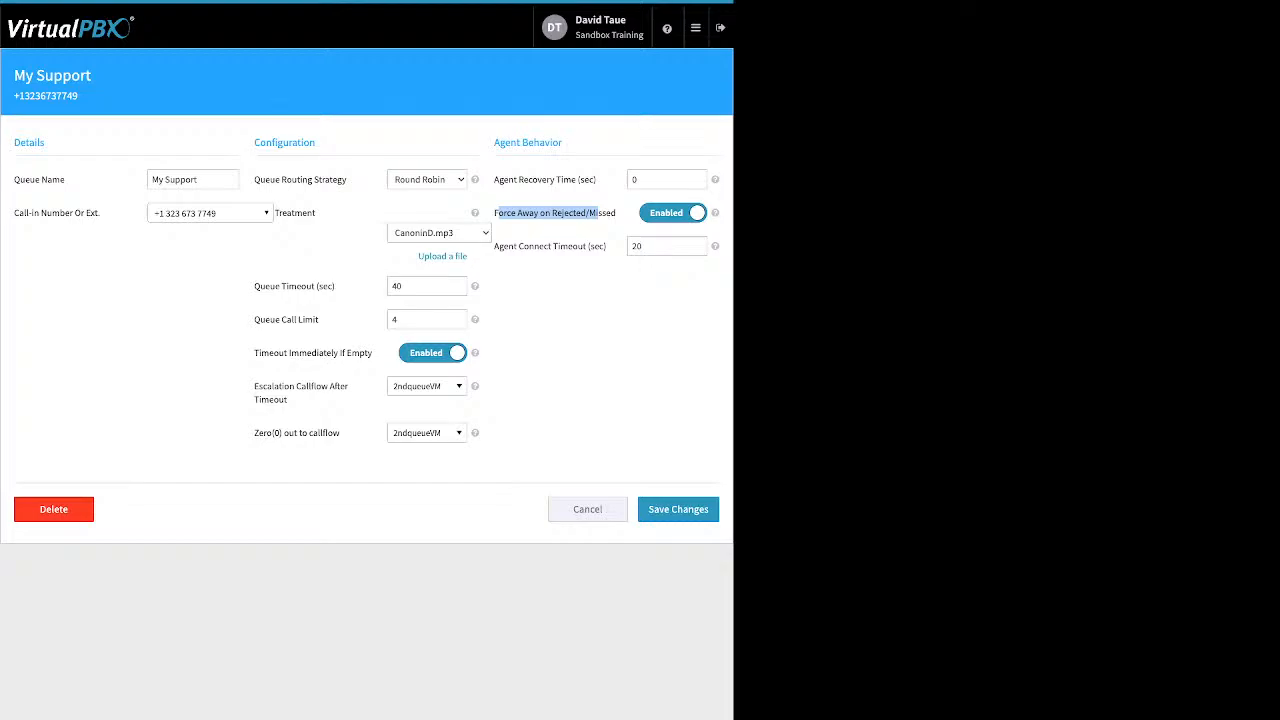
left_click(596, 214)
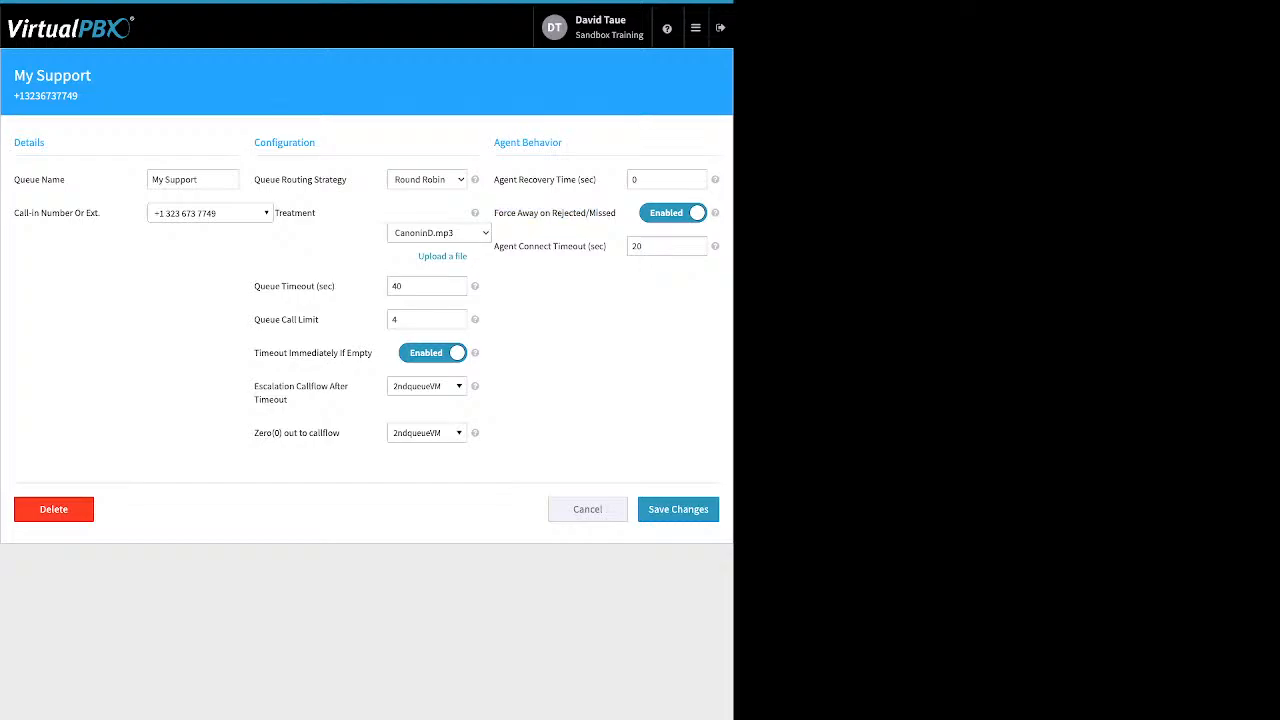
Step: Review the agent connect timeout setting and cancel the queue edits
left_click_drag(513, 246, 605, 246)
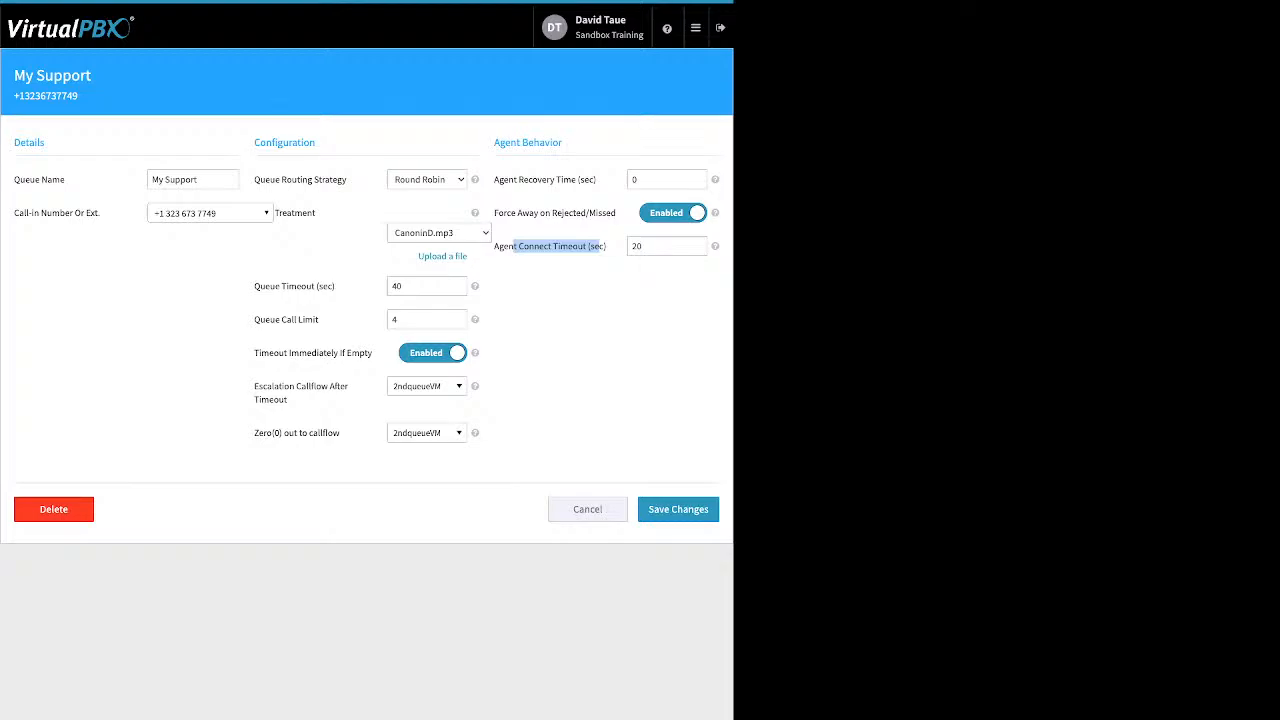
left_click(599, 248)
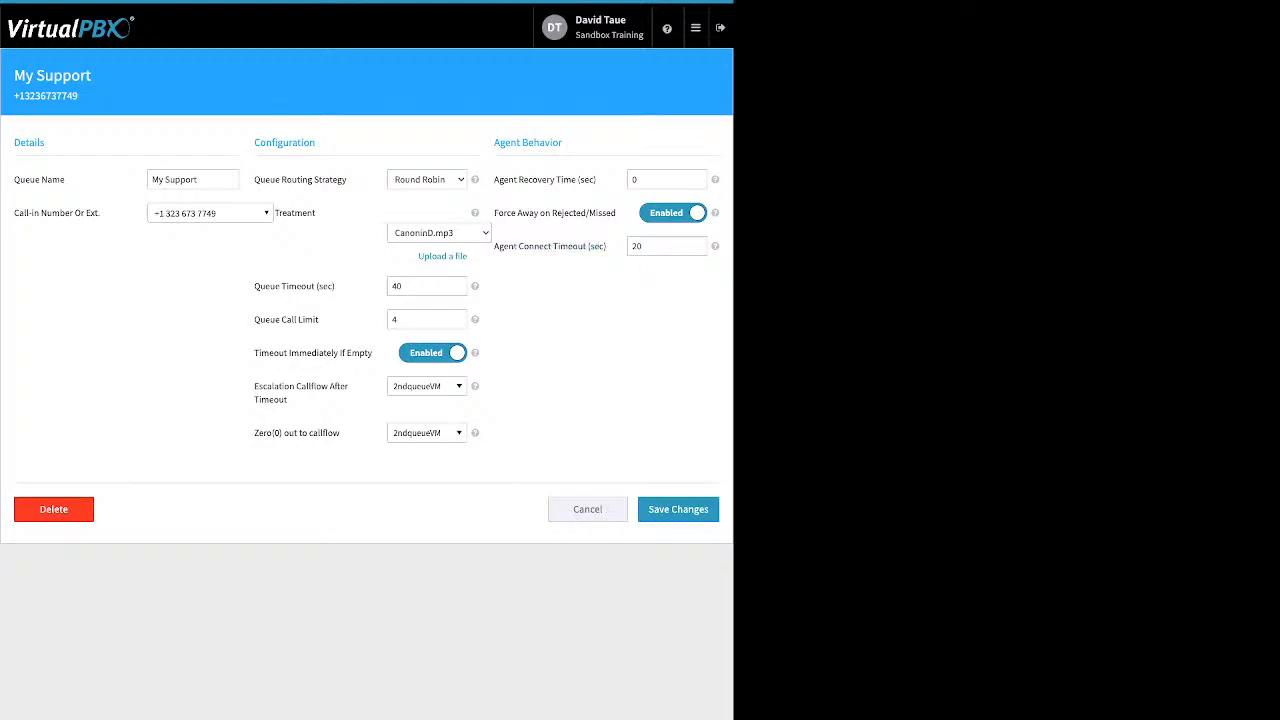
left_click(587, 509)
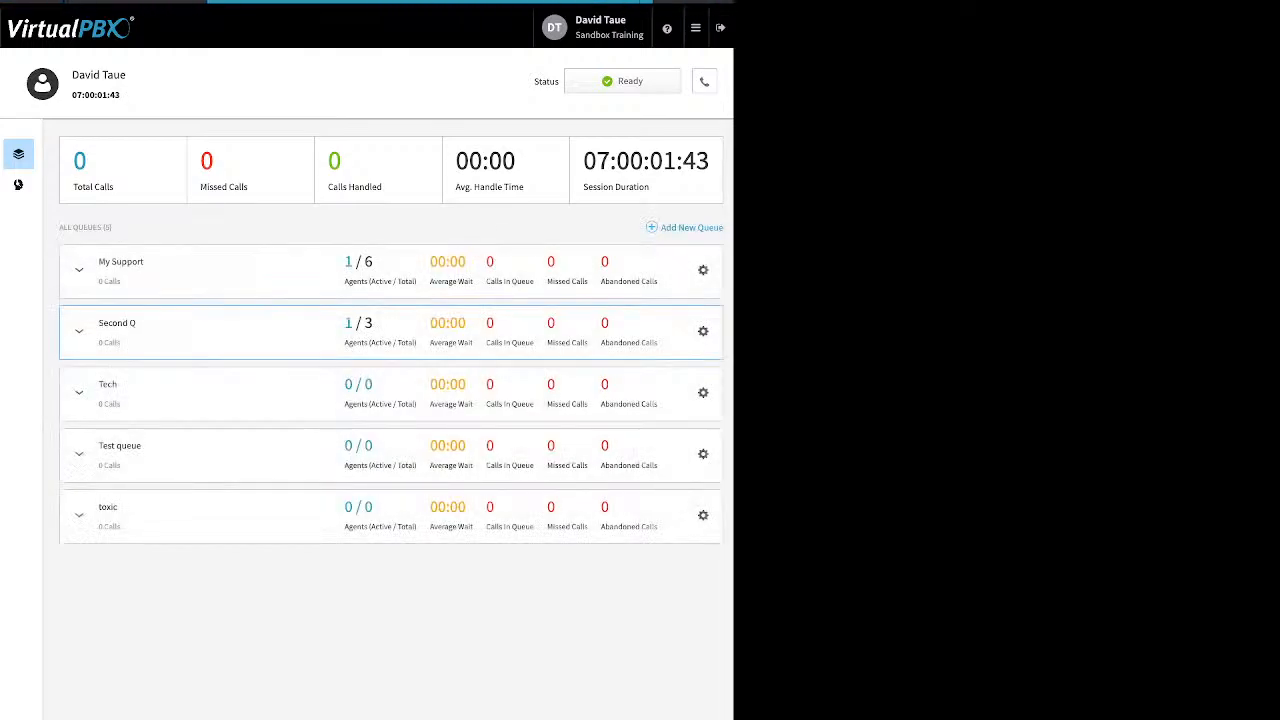
Step: Open call center member management and add an available test user as a call center member
left_click(18, 184)
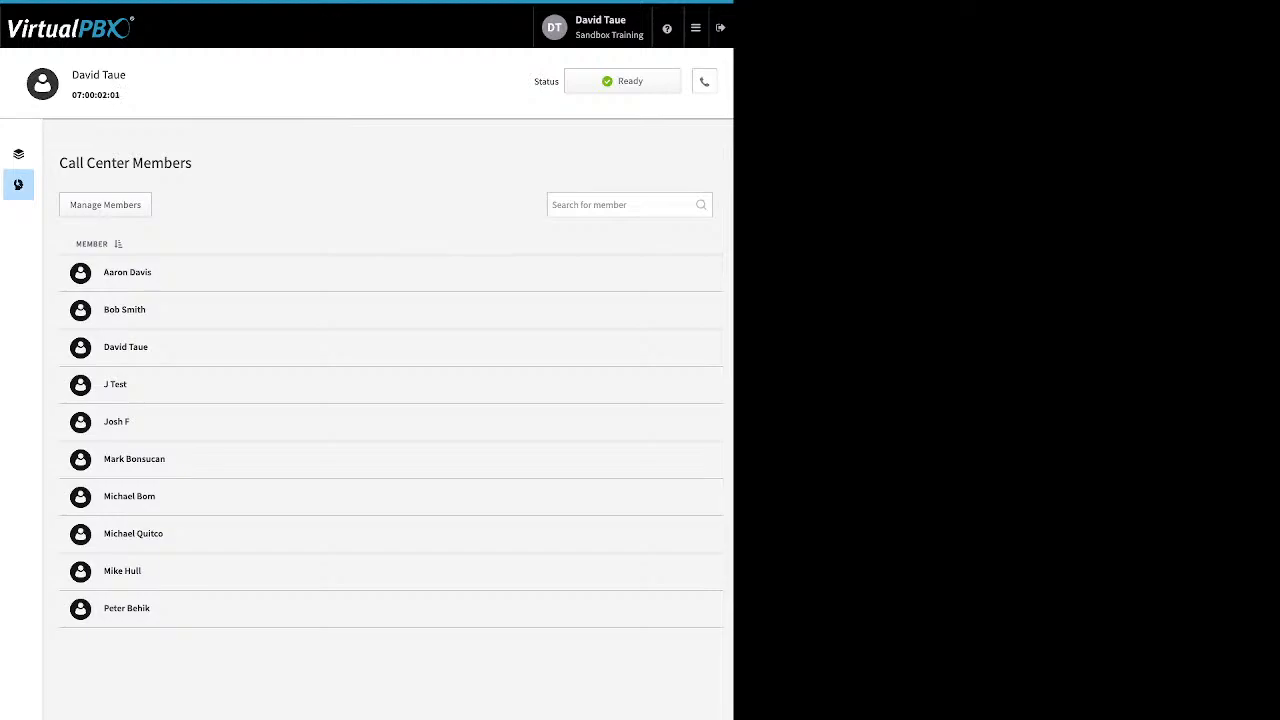
left_click(105, 205)
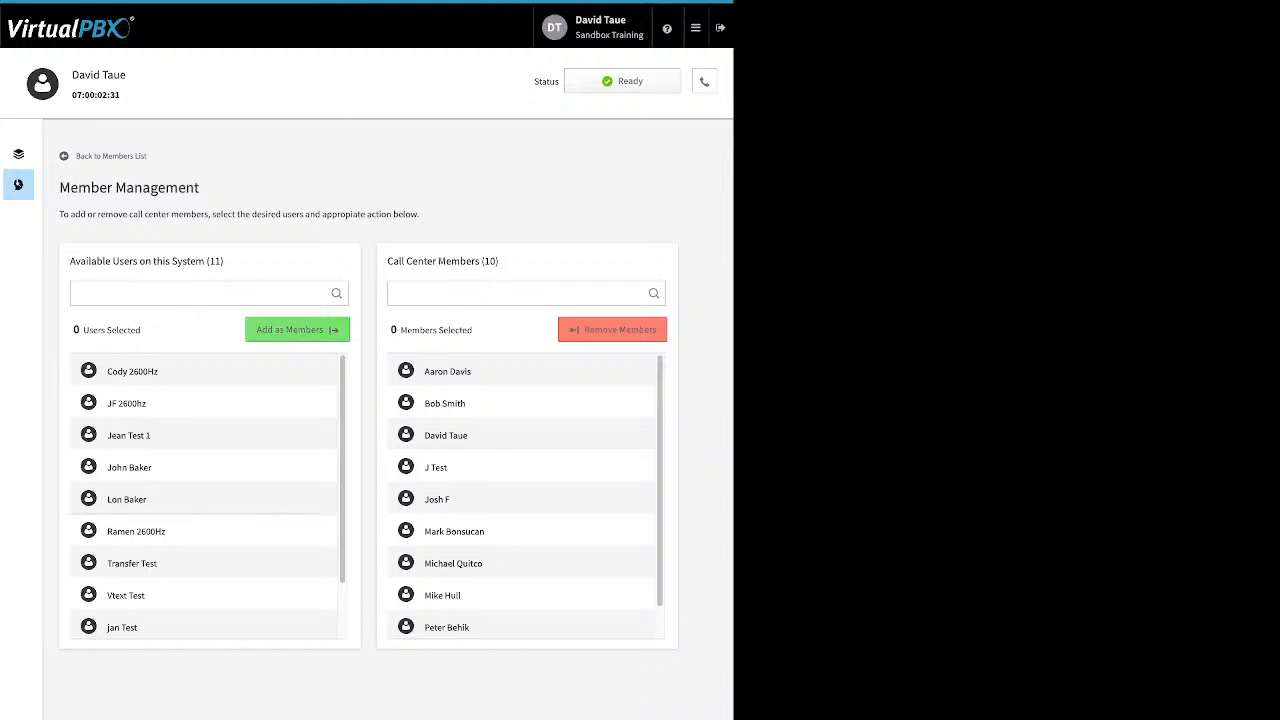
left_click(203, 436)
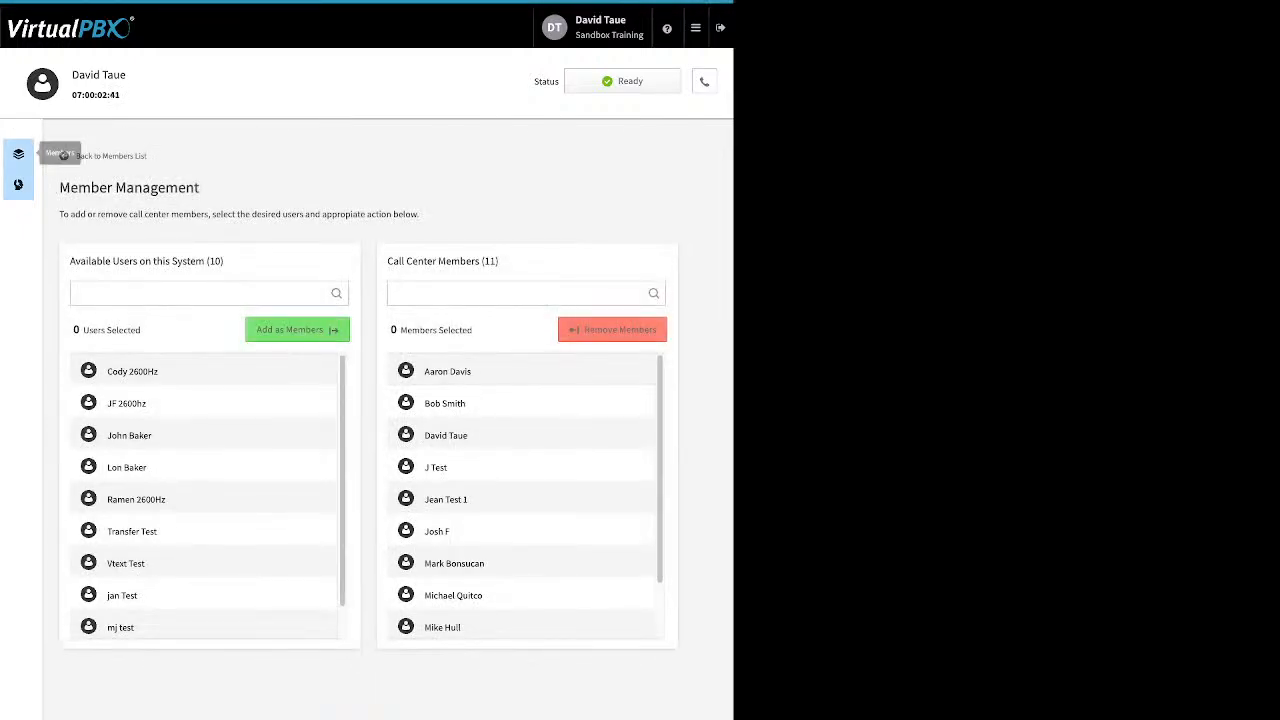
Step: Assign the newly added test user as an agent of the My Support queue
left_click(18, 153)
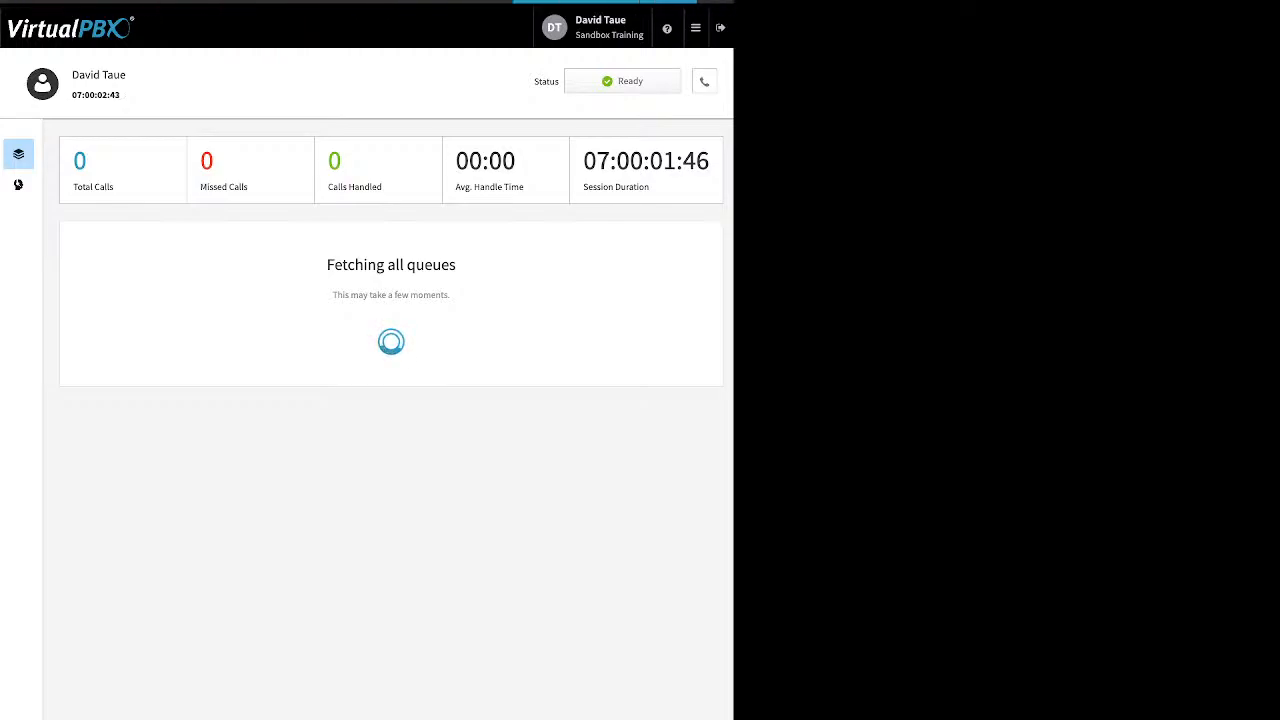
left_click(79, 270)
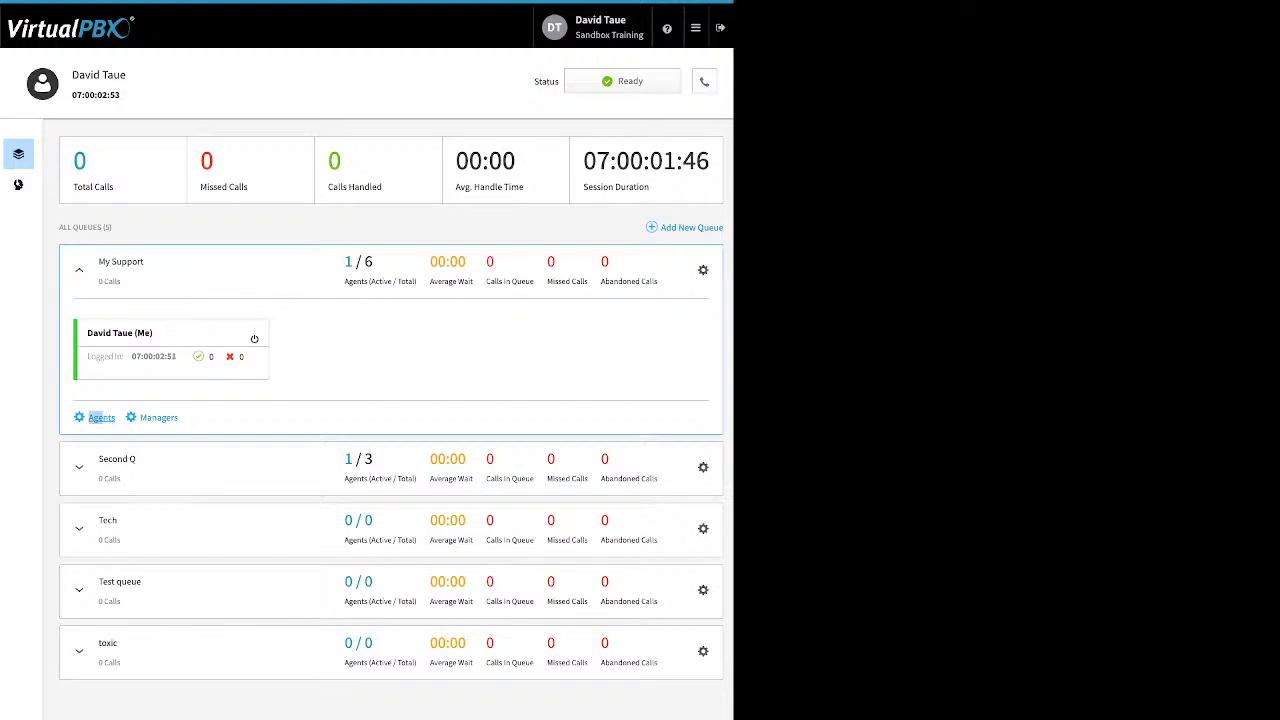
left_click(101, 417)
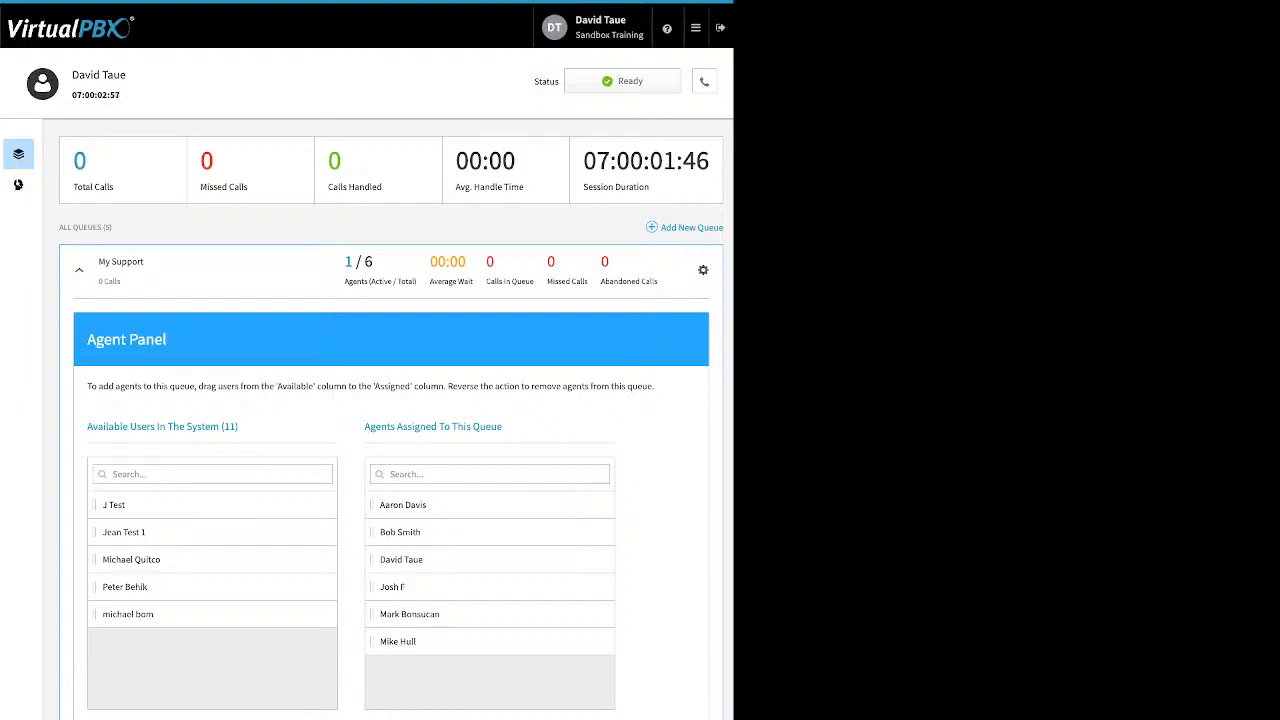
left_click_drag(123, 532, 401, 559)
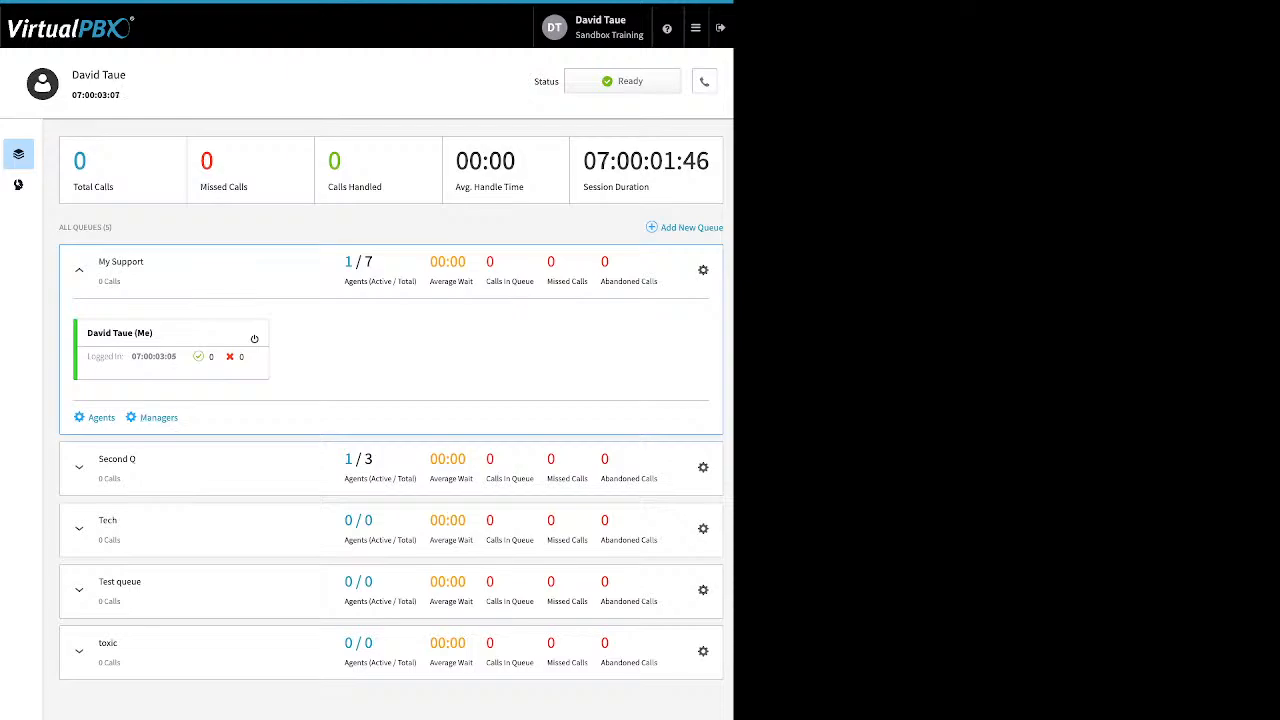
Step: Remove the first assigned manager from the My Support queue's managers
left_click_drag(180, 418, 147, 418)
left_click(155, 418)
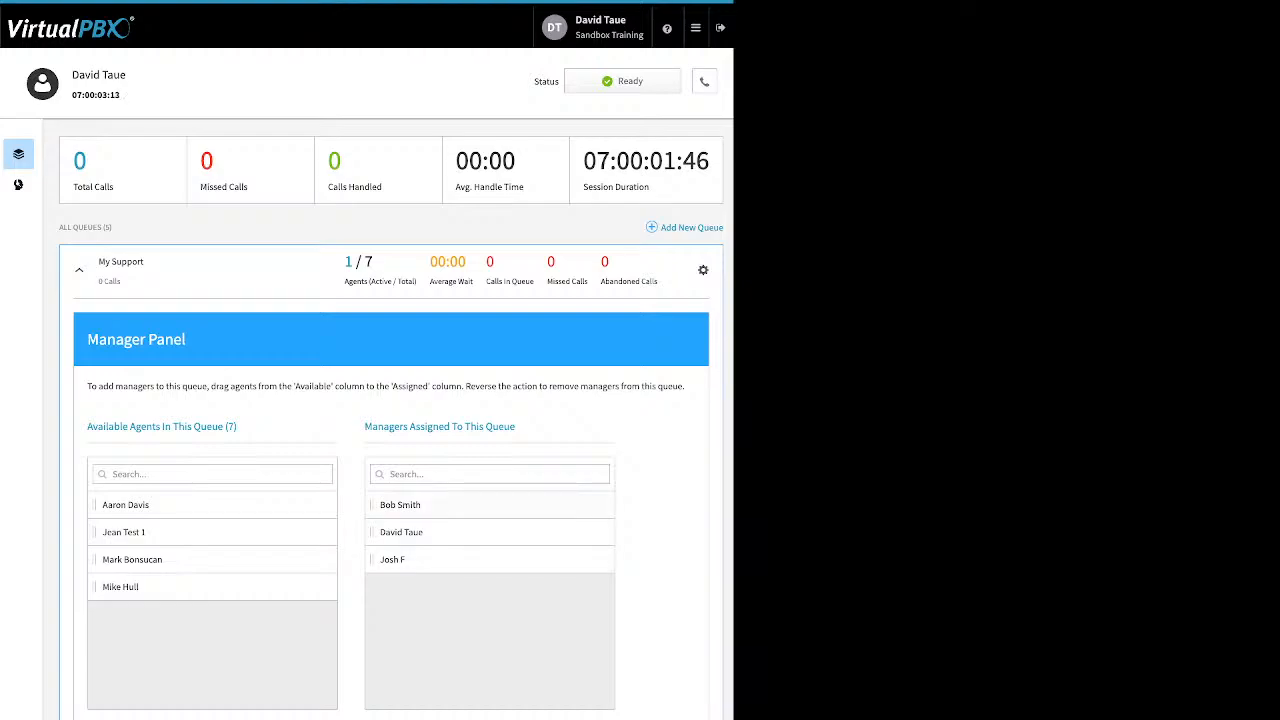
left_click_drag(400, 504, 150, 587)
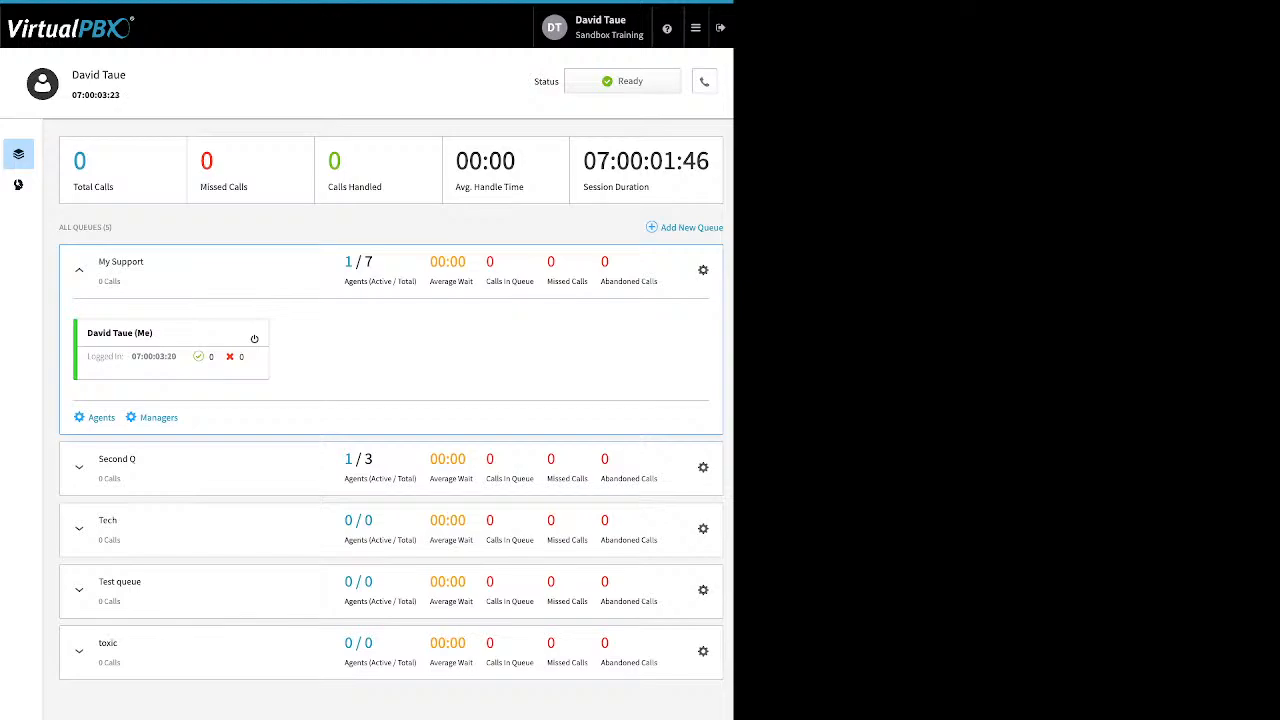
Step: End the current agent session from the ACD Queues page and begin a new one
left_click(695, 27)
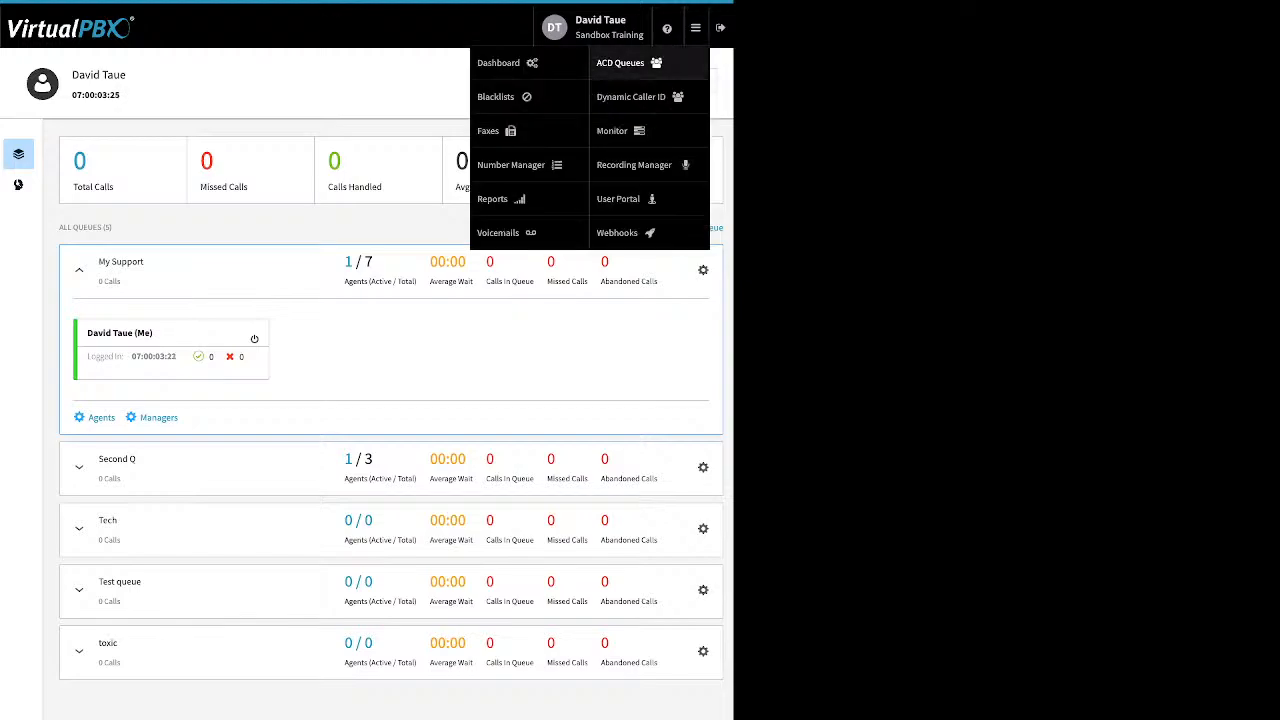
left_click(621, 63)
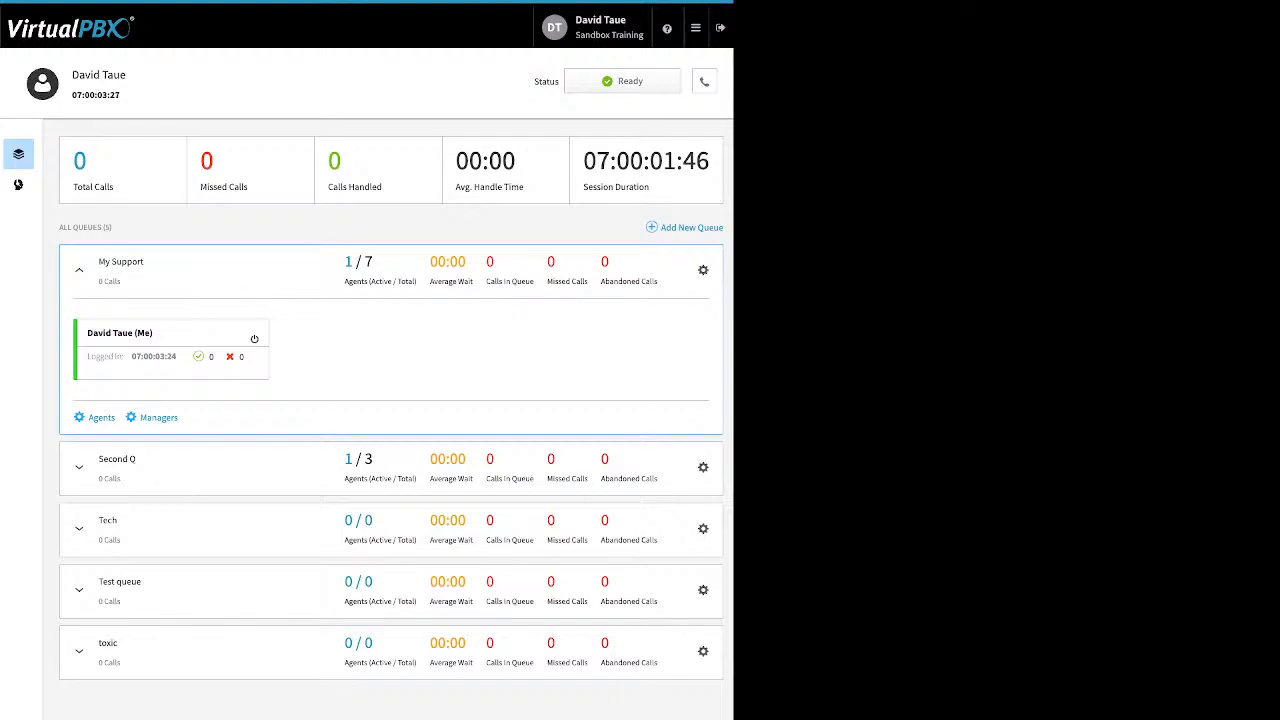
left_click(622, 81)
left_click(618, 176)
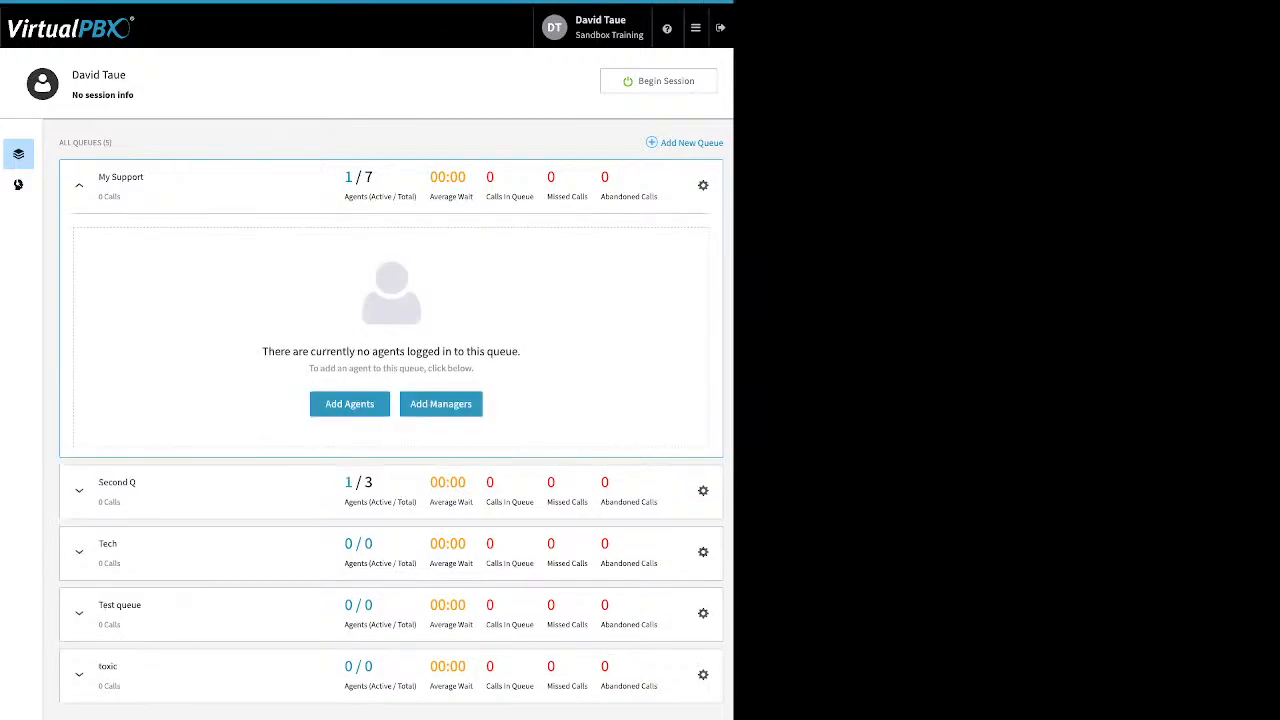
left_click(659, 81)
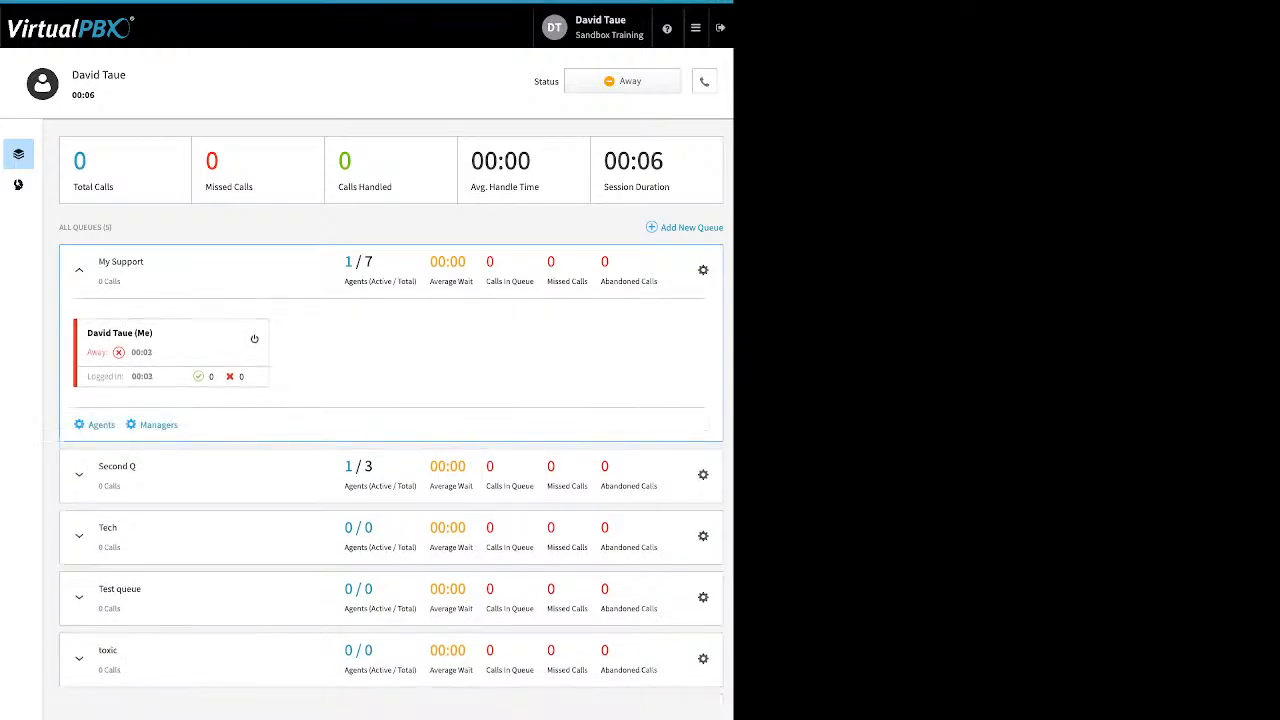
Step: Switch the default answering device to Select All and back to dtSand
left_click(704, 81)
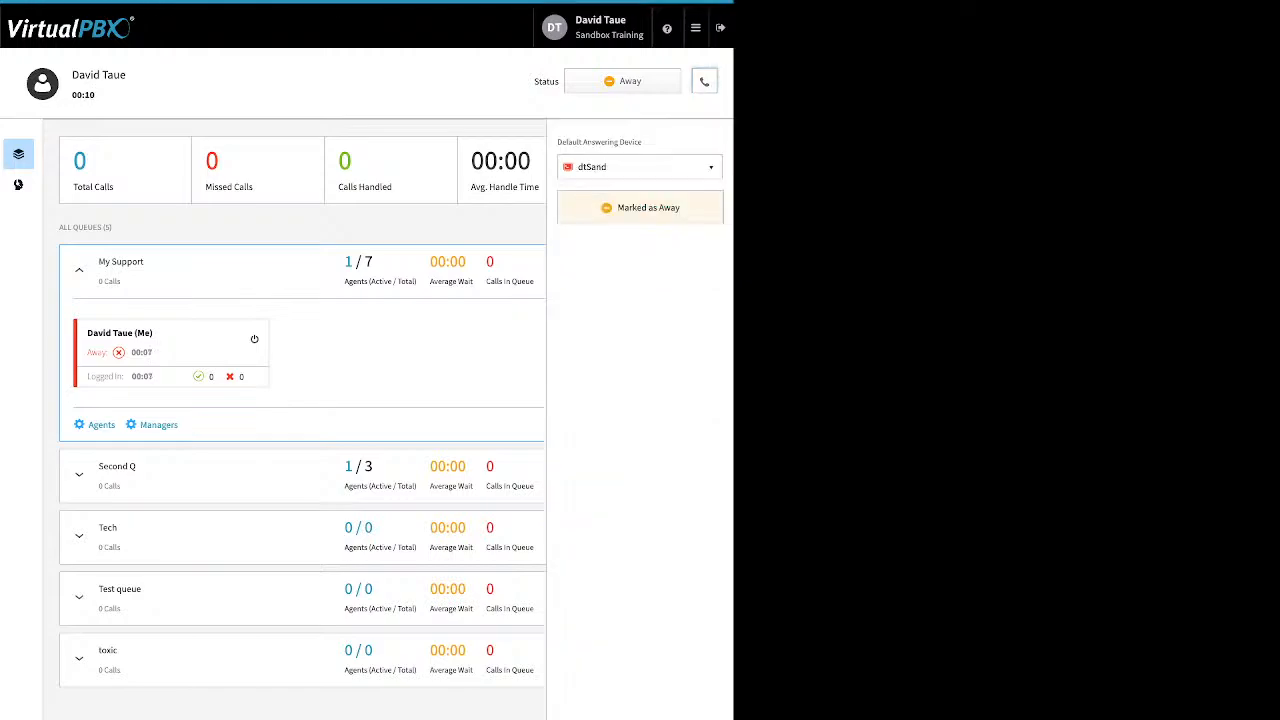
left_click(640, 167)
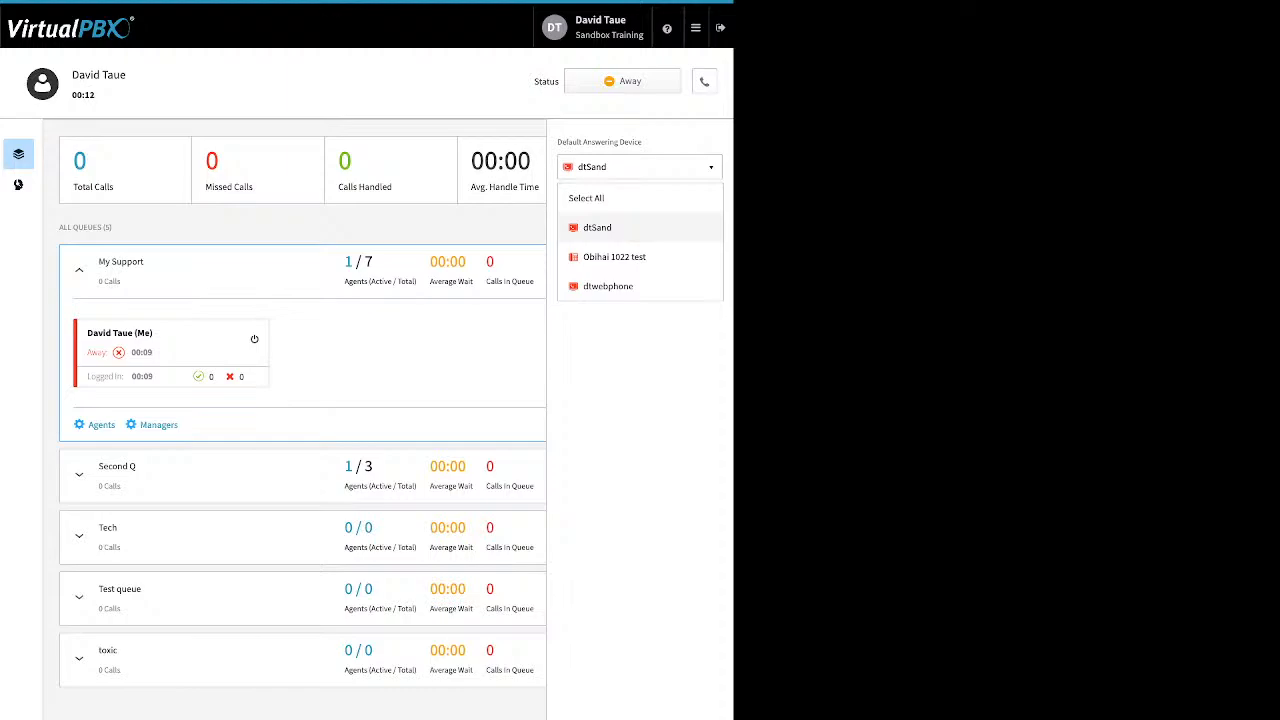
left_click(640, 198)
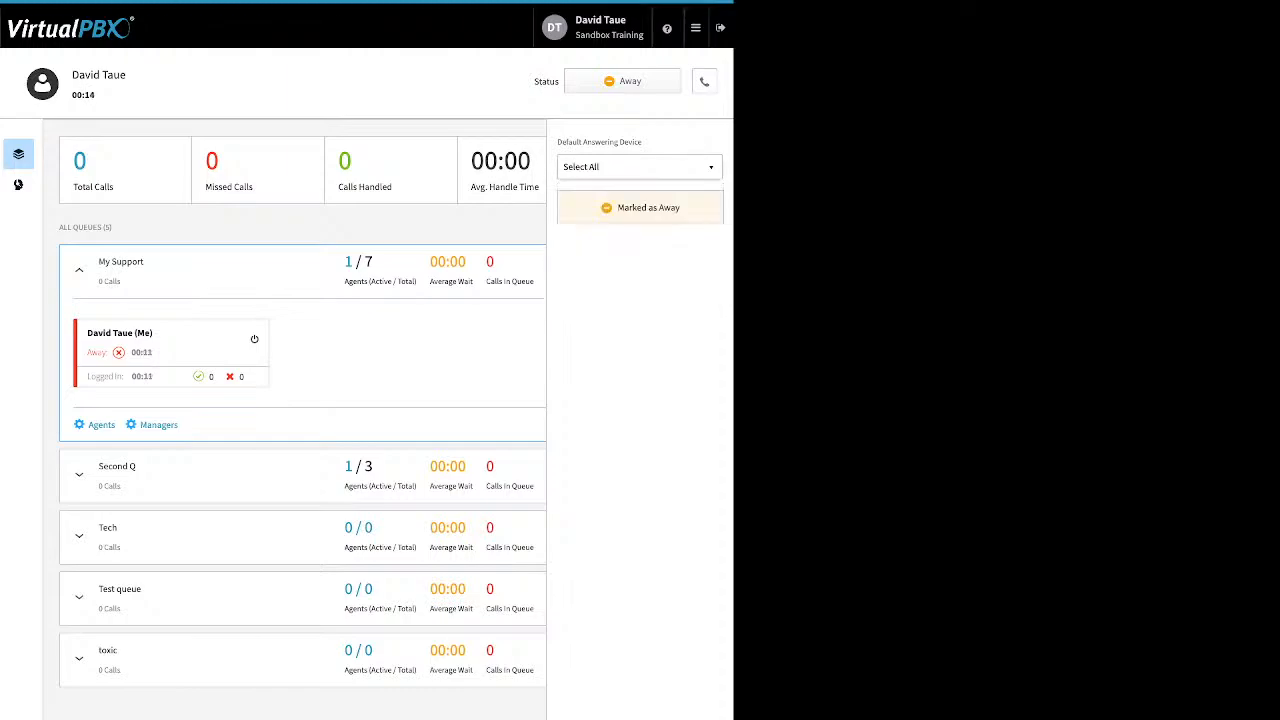
left_click(640, 167)
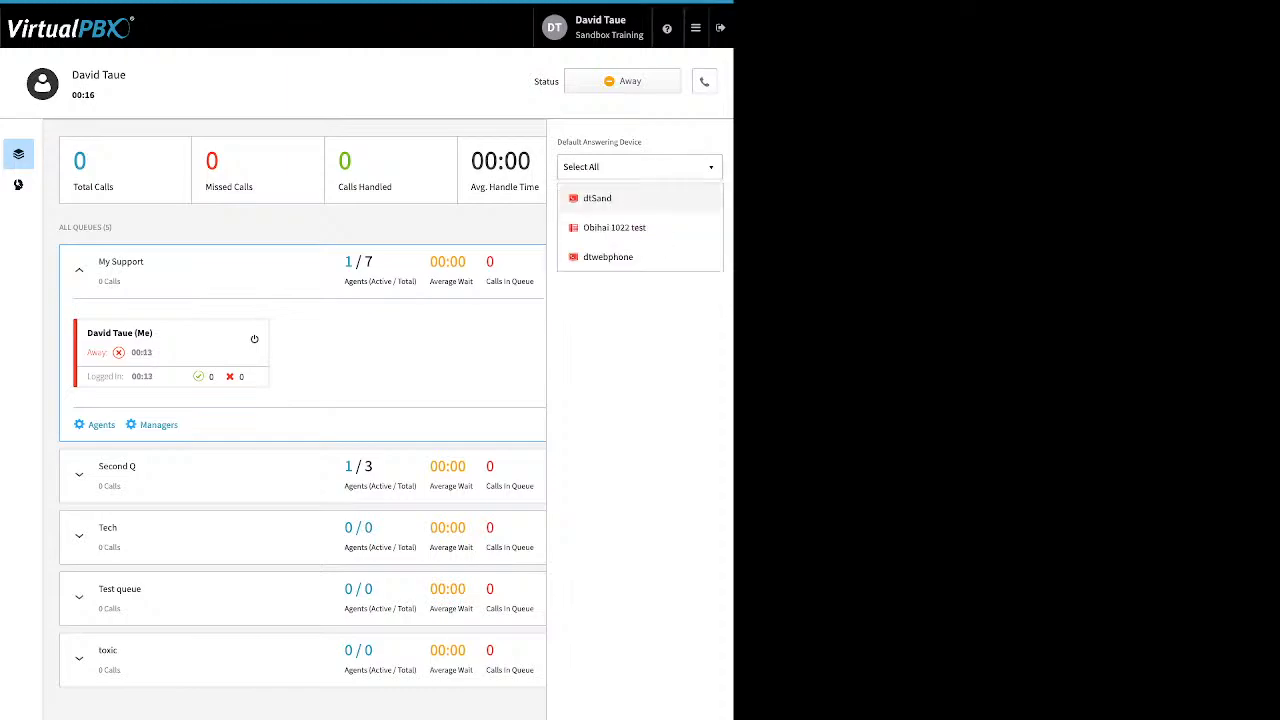
left_click(640, 198)
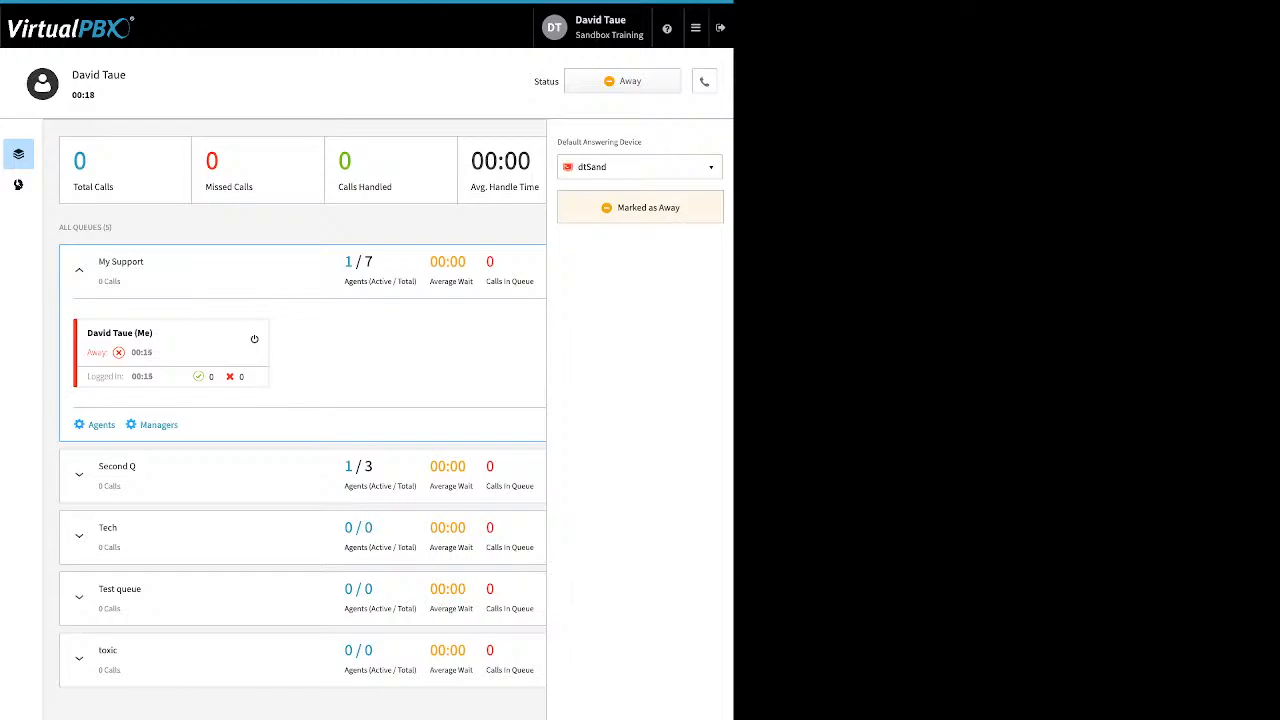
left_click(705, 81)
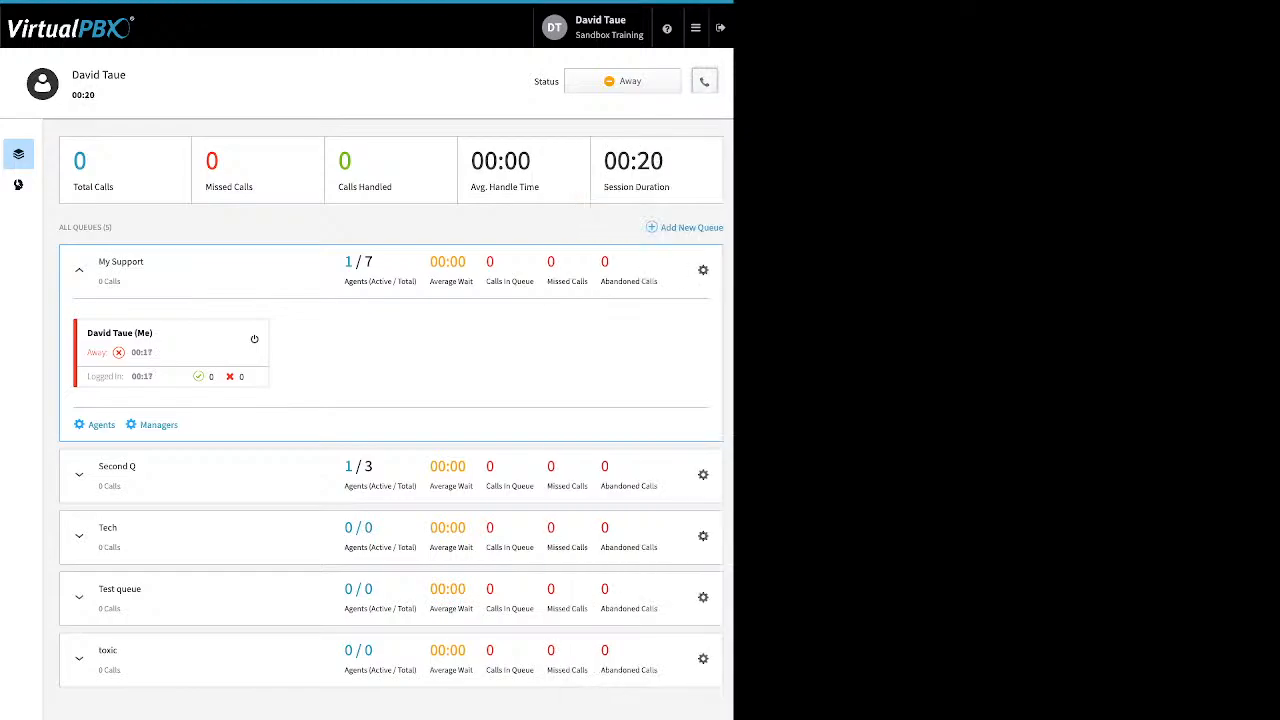
Step: Set the agent status to Ready
left_click(622, 81)
left_click(622, 114)
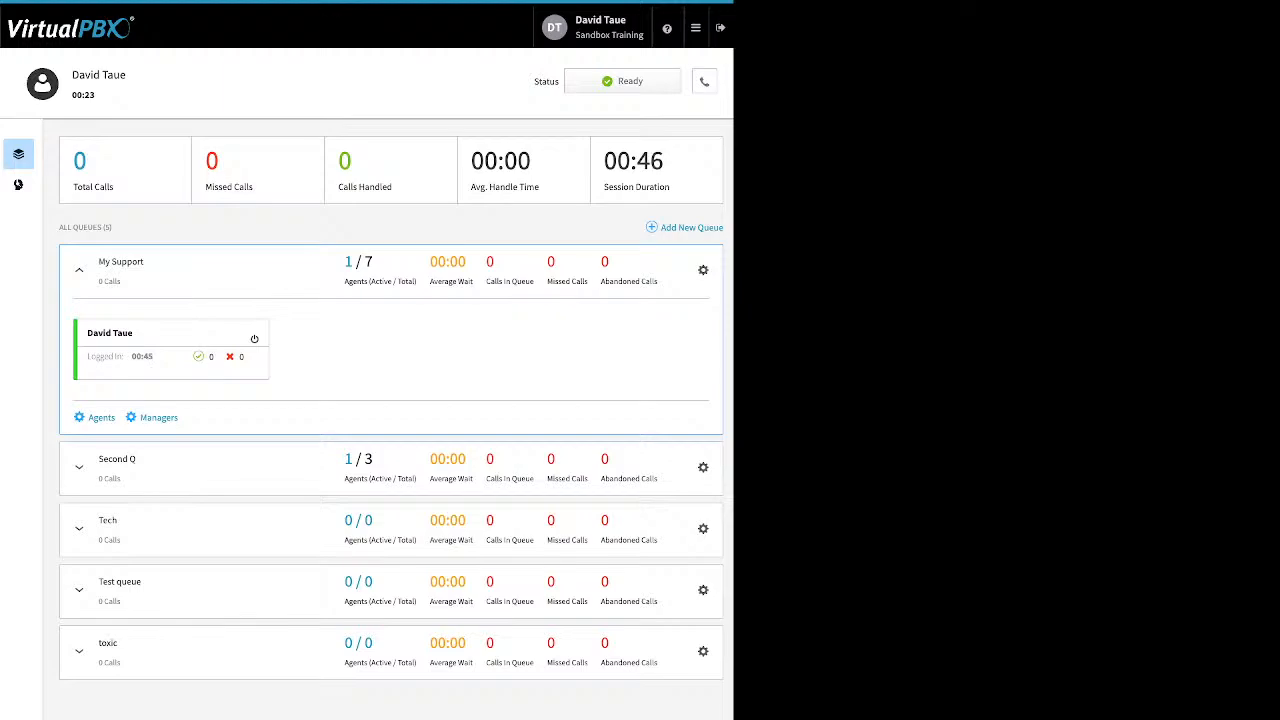
Step: Mark all queues as Away and end the current agent session
left_click(622, 81)
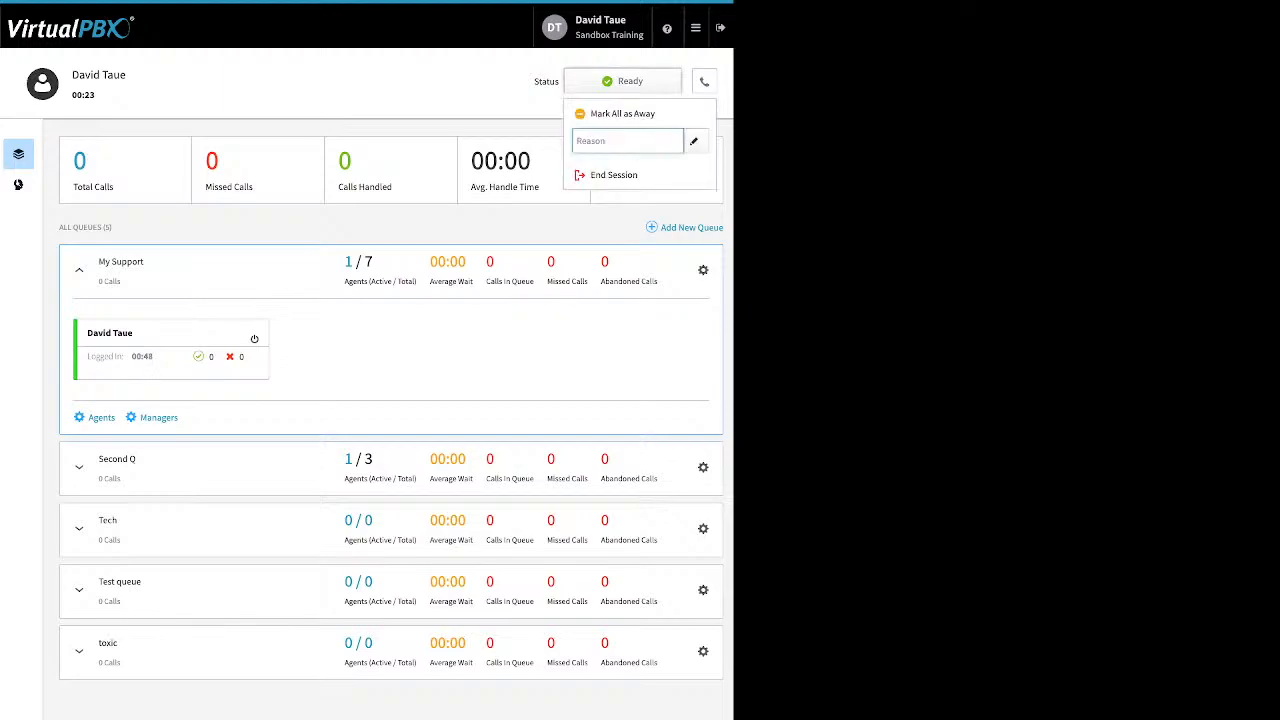
left_click(622, 114)
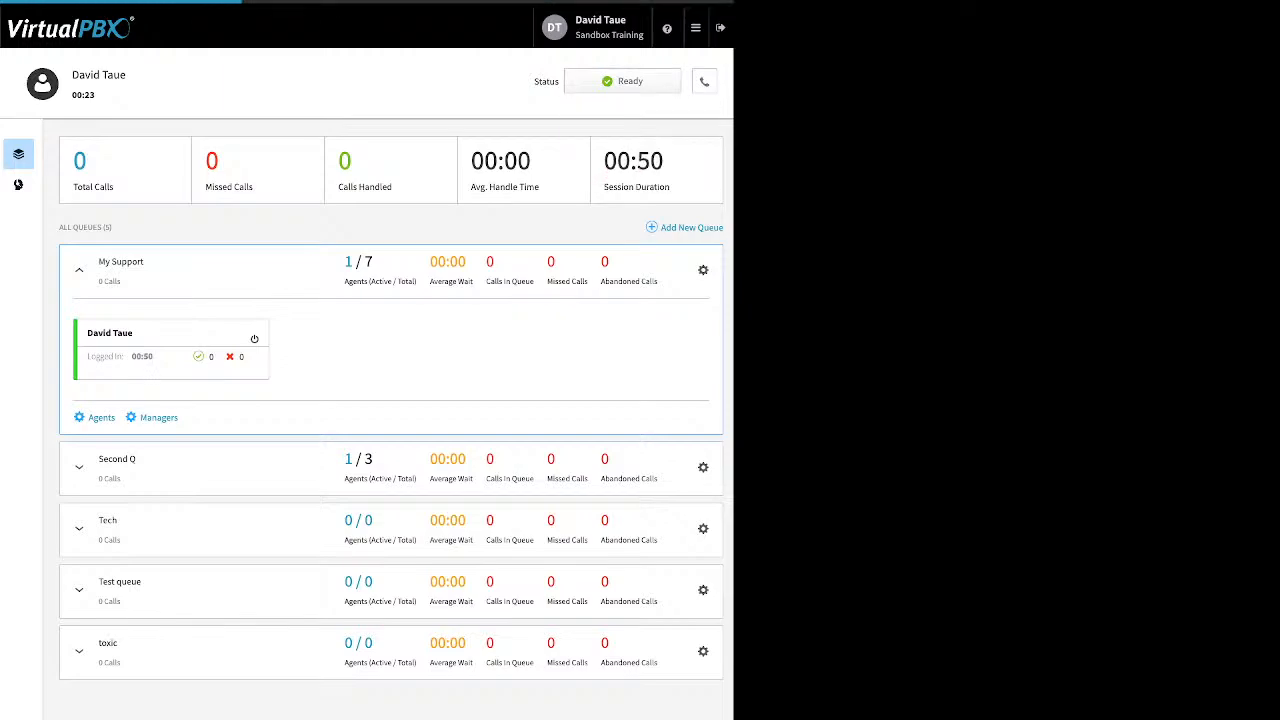
left_click(622, 81)
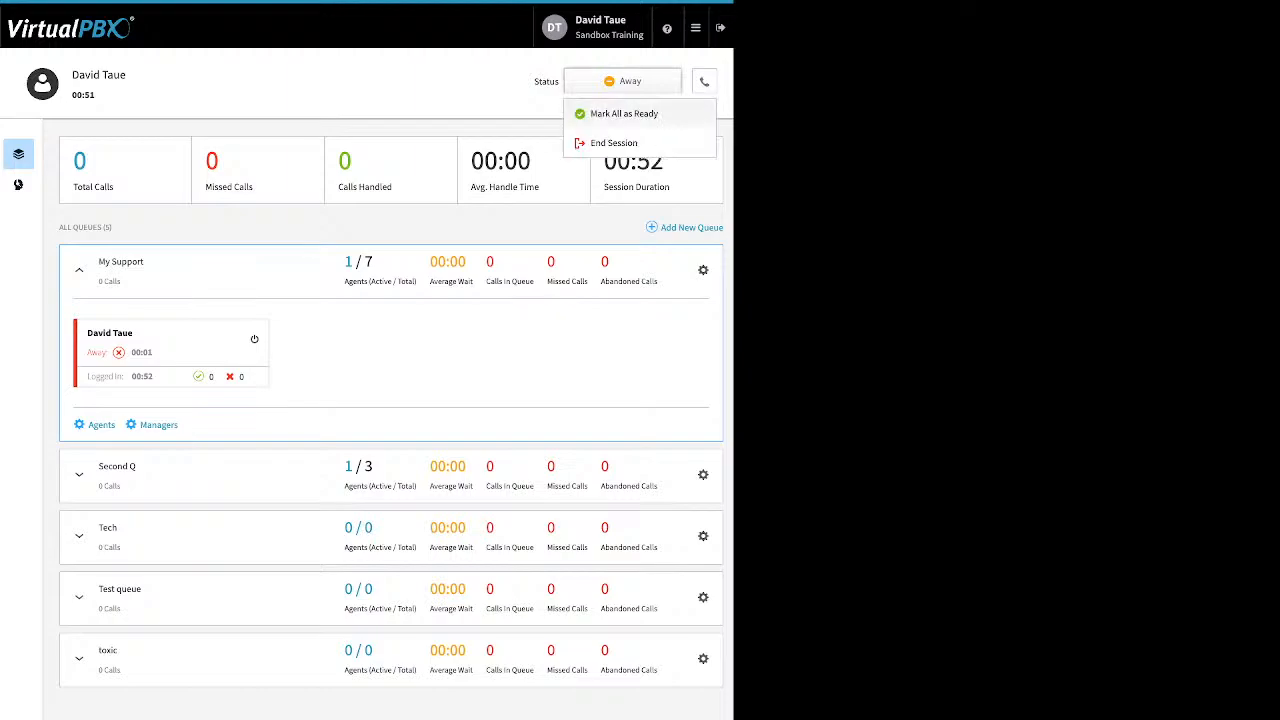
left_click(613, 143)
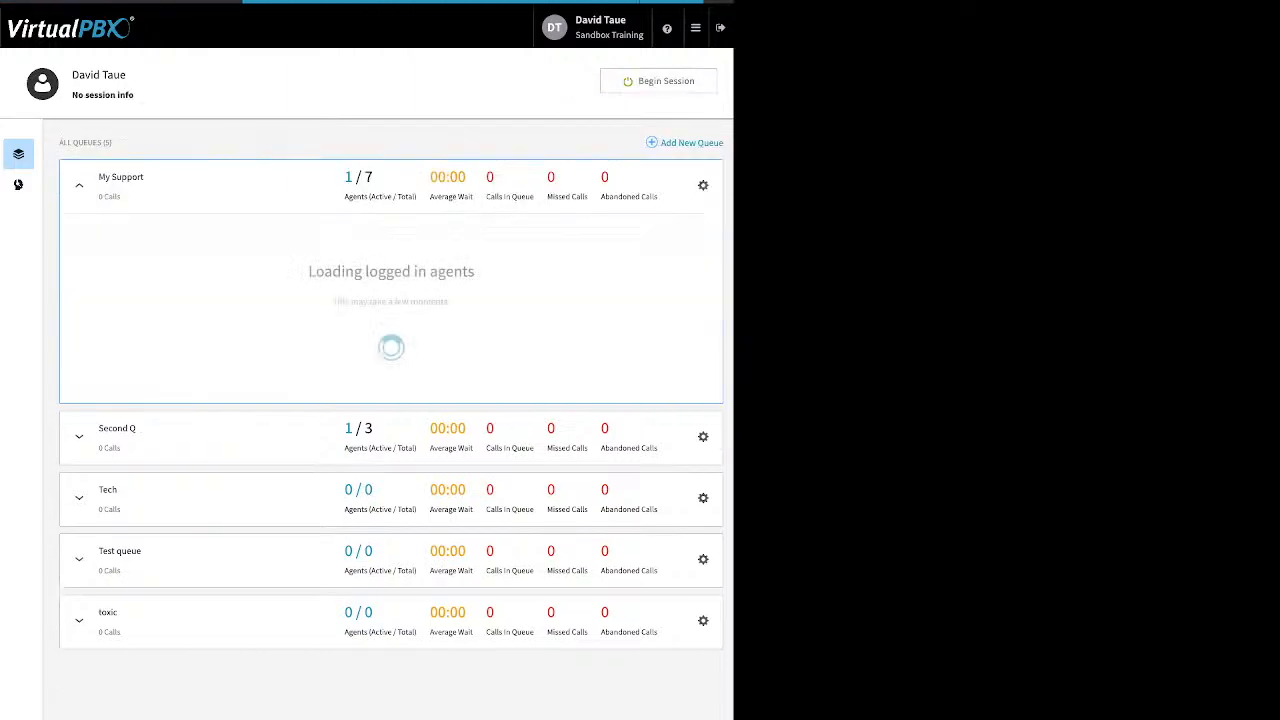
Step: Open Dynamic Caller ID and inspect the 408 rule's area code match without saving
left_click(696, 28)
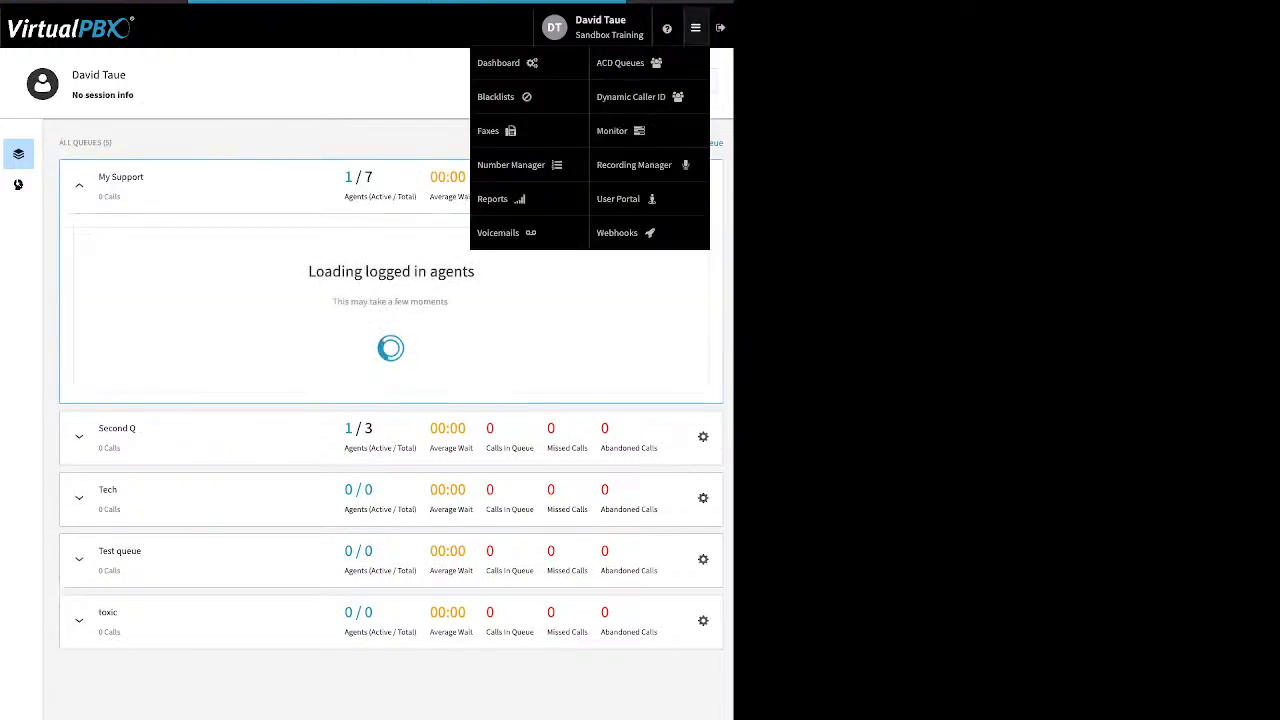
left_click(630, 97)
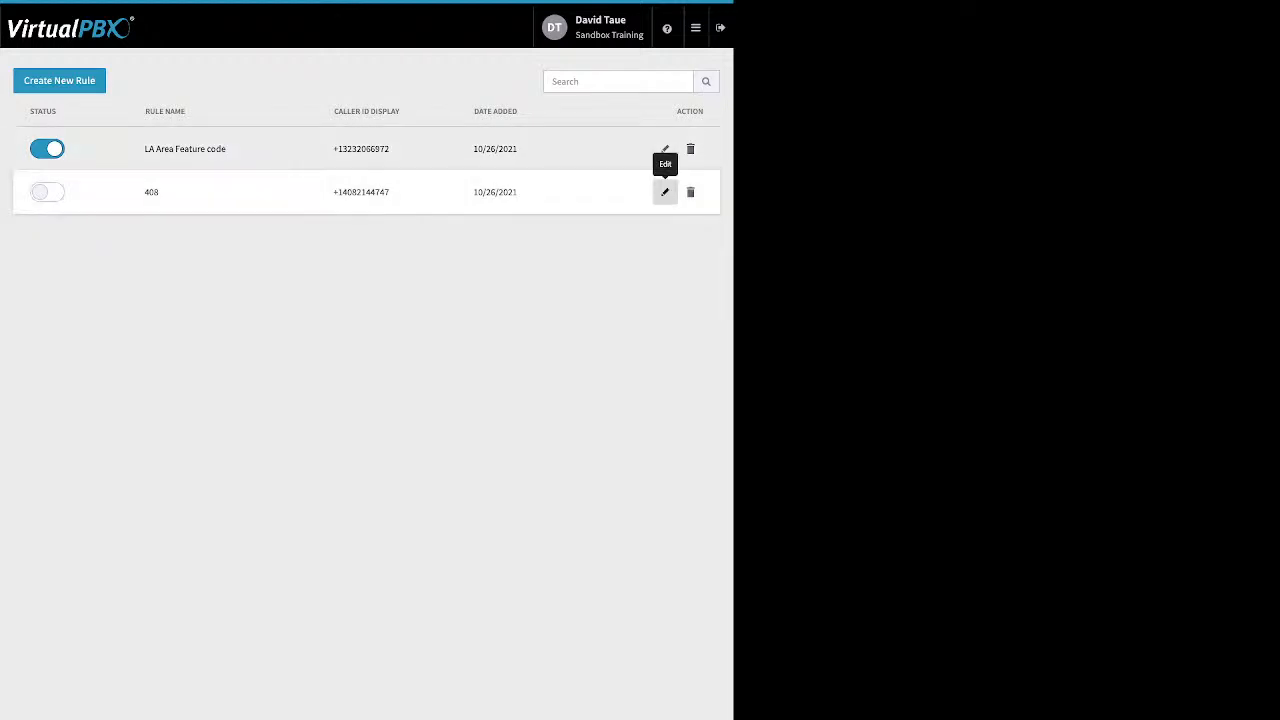
left_click(665, 192)
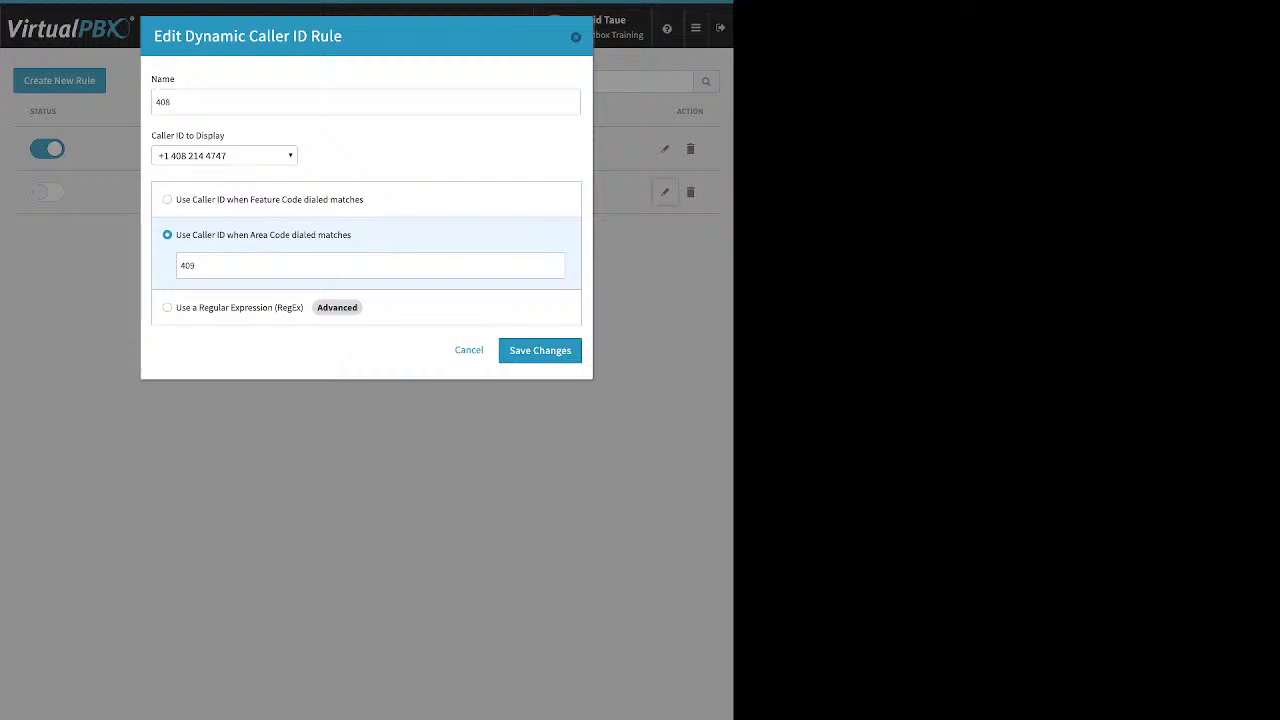
double_click(188, 266)
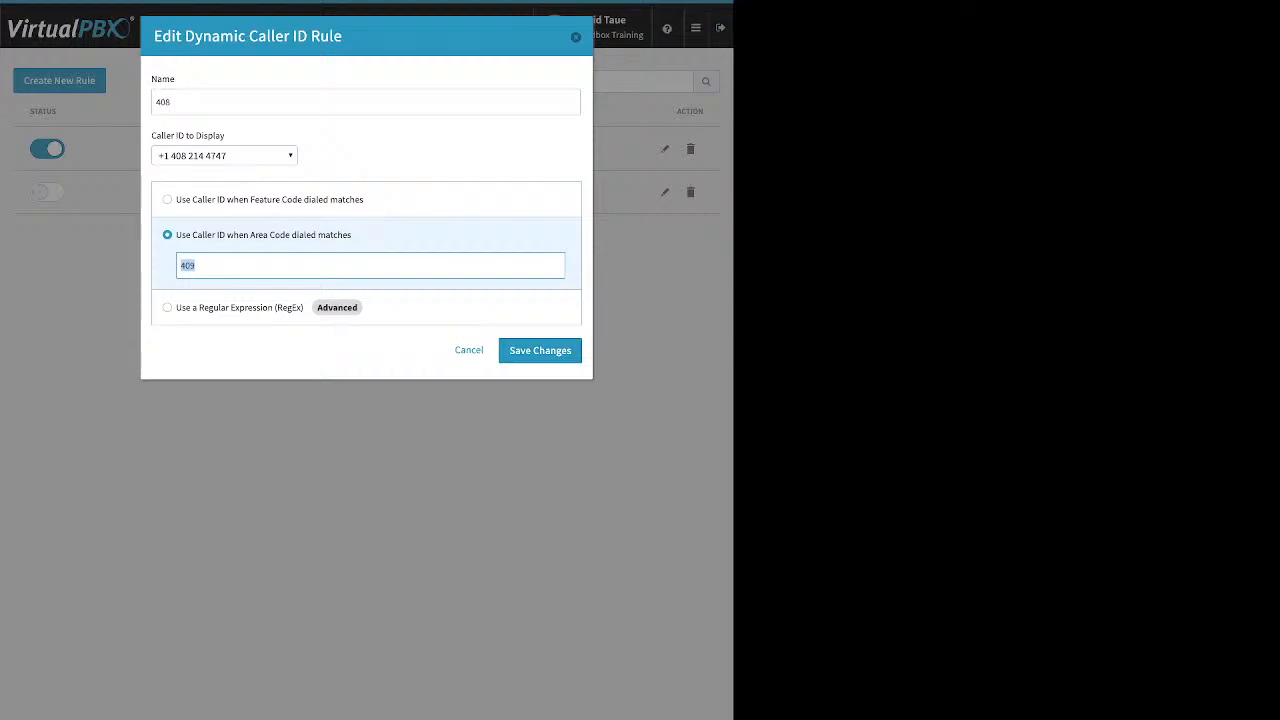
left_click(469, 350)
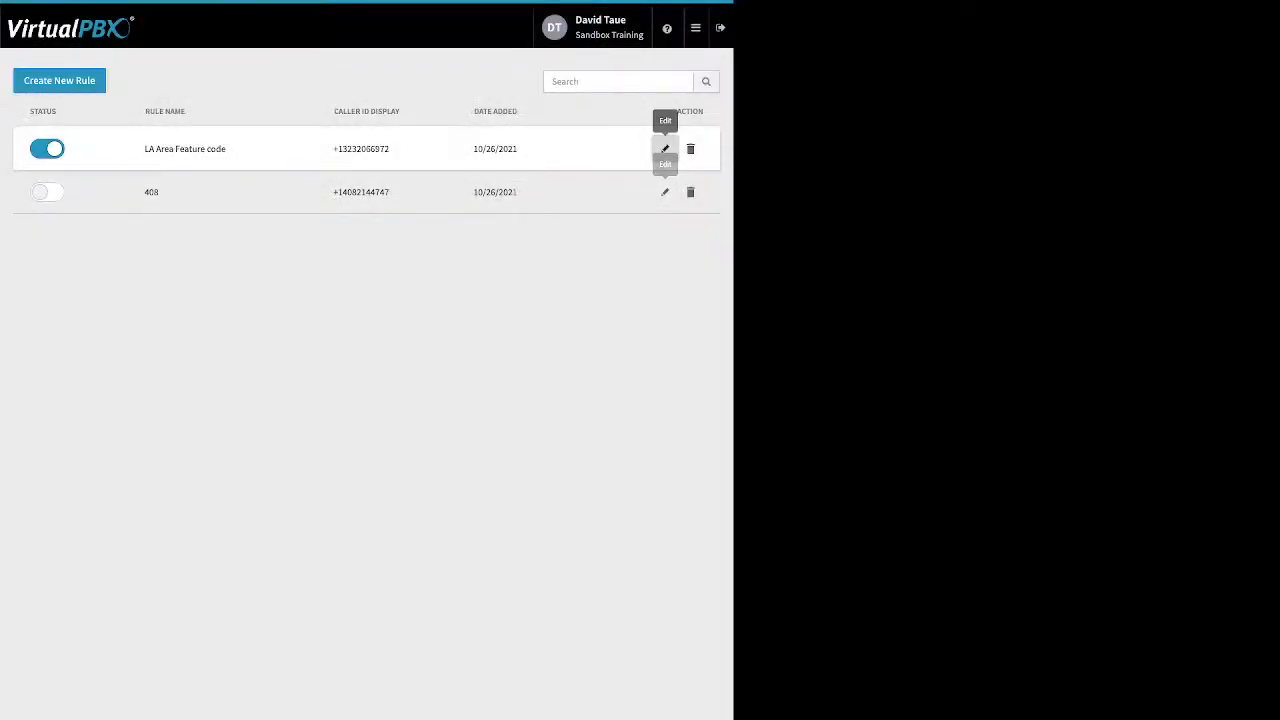
Step: Inspect the LA Area Feature code rule's feature code and caller ID choice, then cancel the dialog
left_click(665, 149)
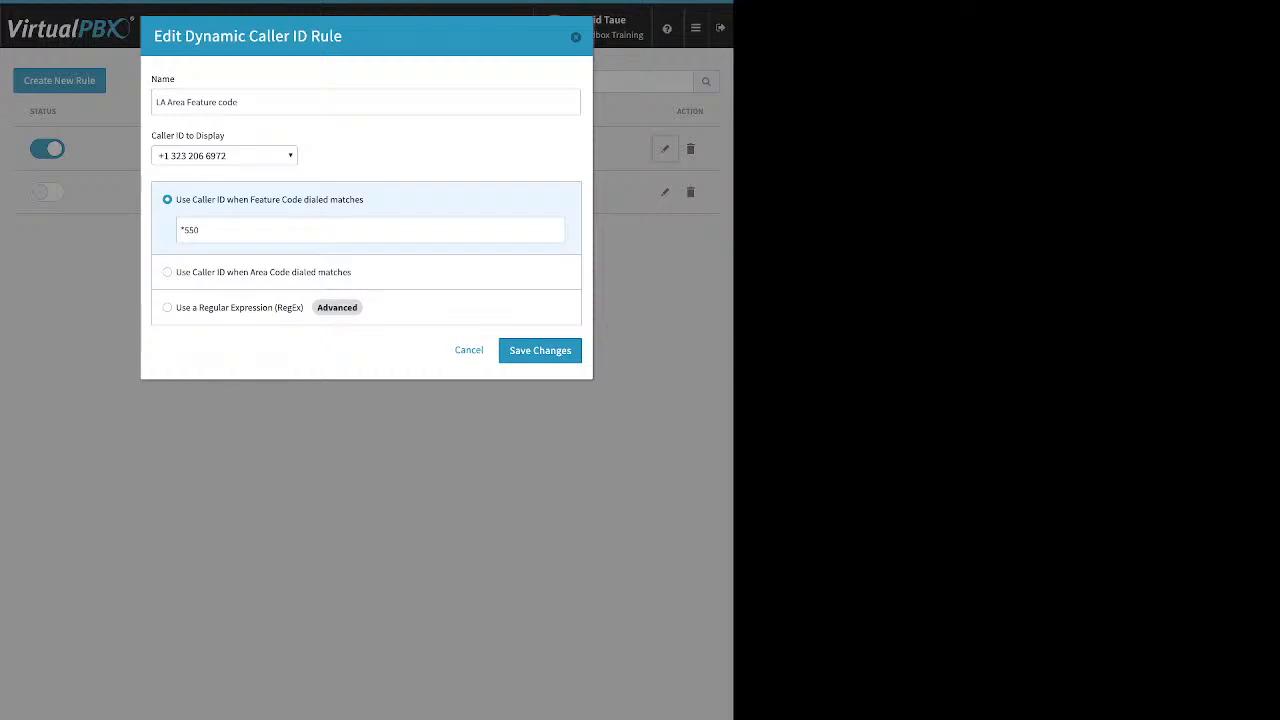
left_click_drag(201, 230, 179, 230)
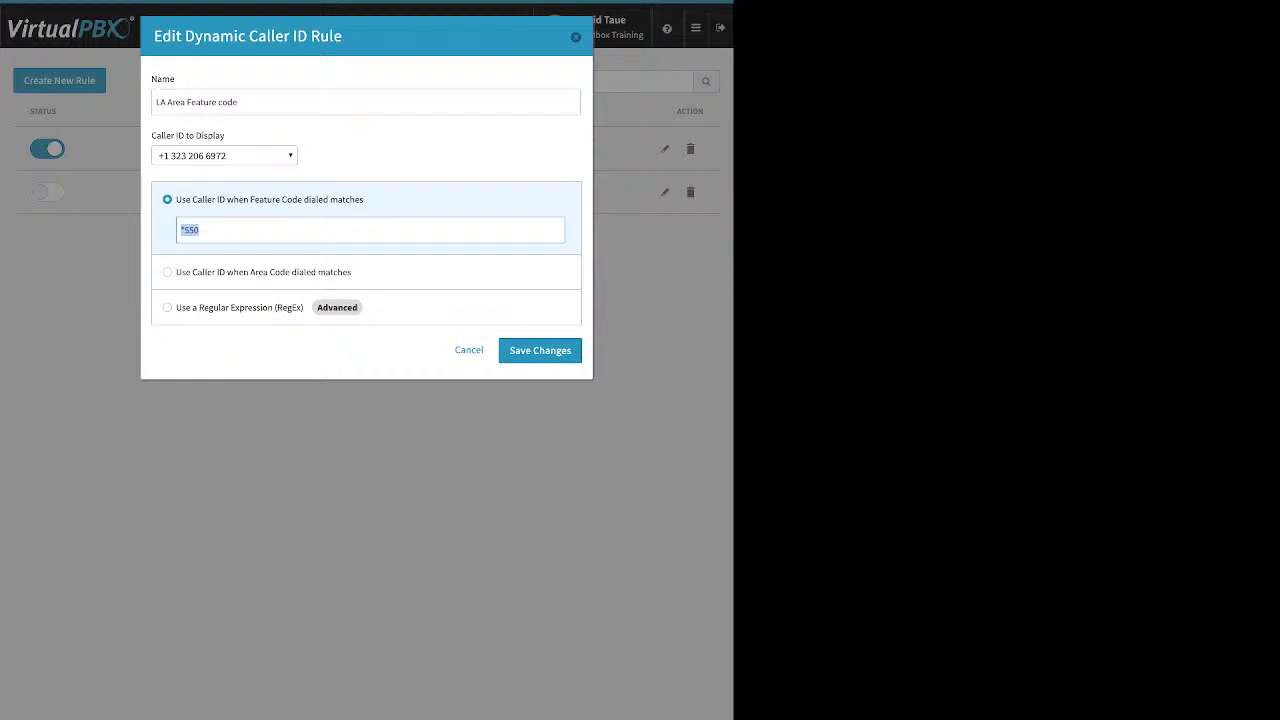
left_click(246, 156)
left_click(246, 156)
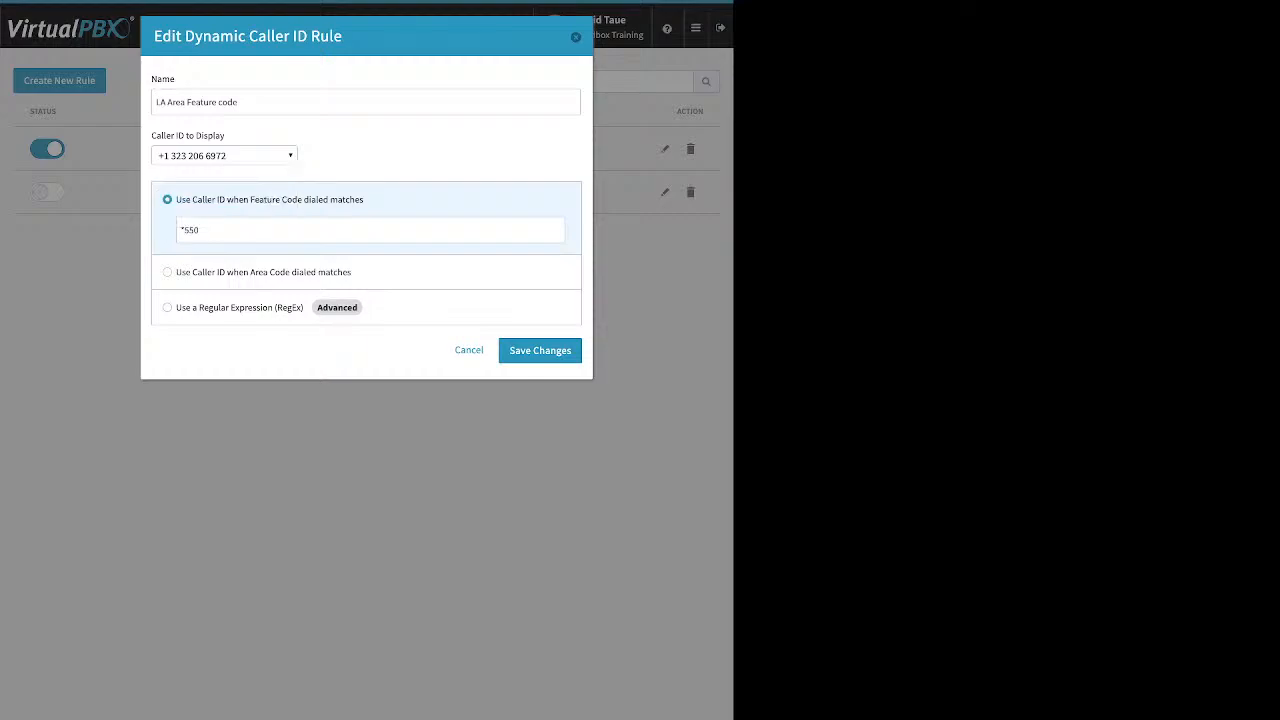
left_click(469, 350)
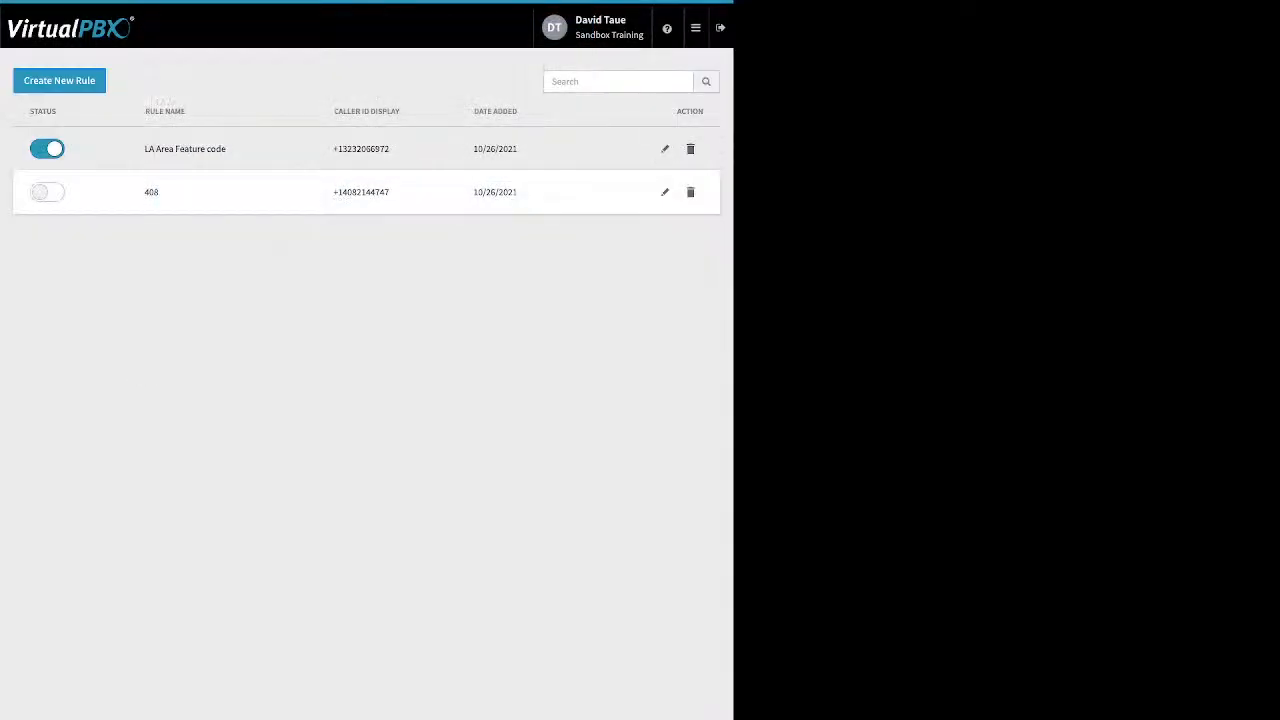
Step: Open the Monitor page and browse devices filtered by Available and Busy before returning to employees
mouse_move(696, 28)
left_click(612, 130)
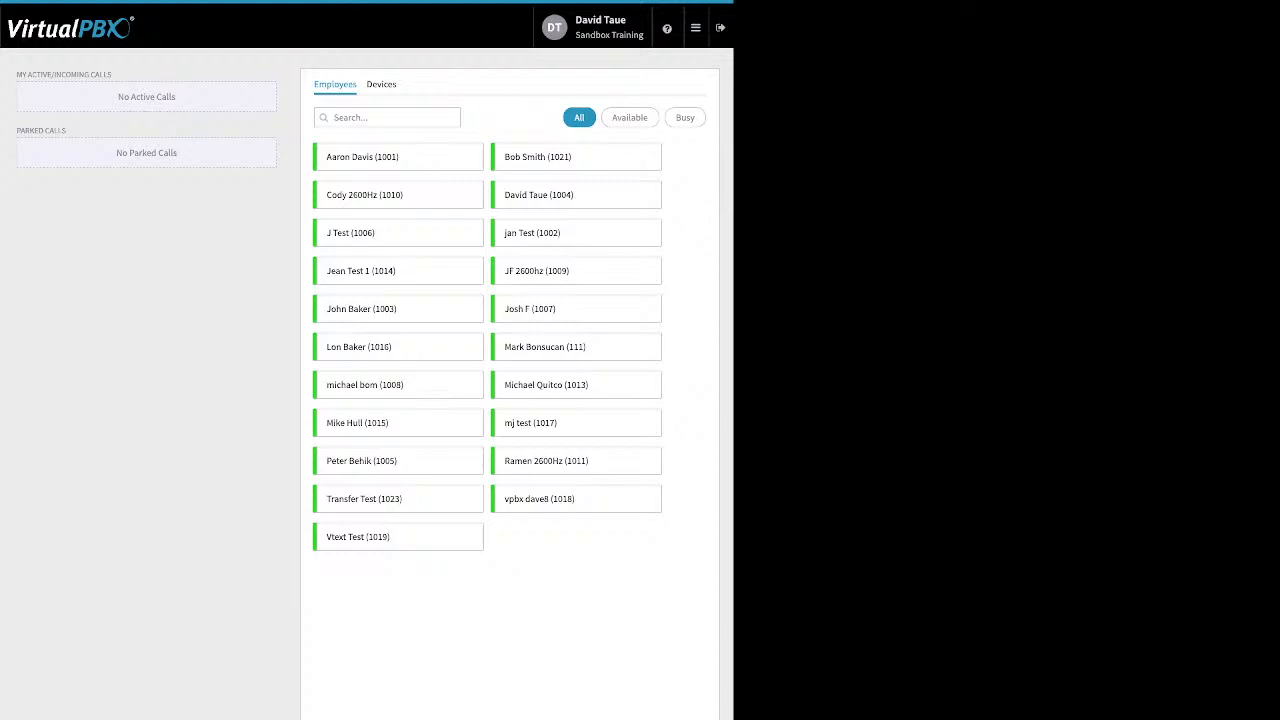
left_click(381, 84)
left_click(630, 117)
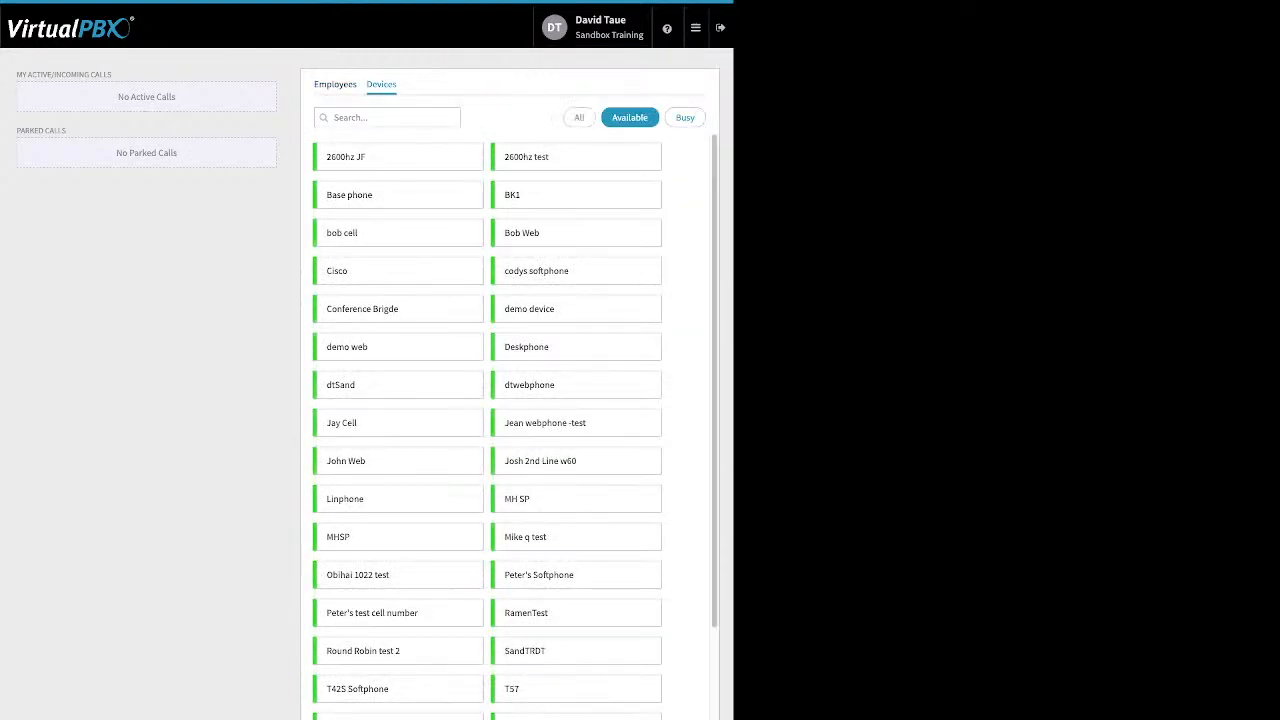
left_click(685, 117)
left_click(335, 84)
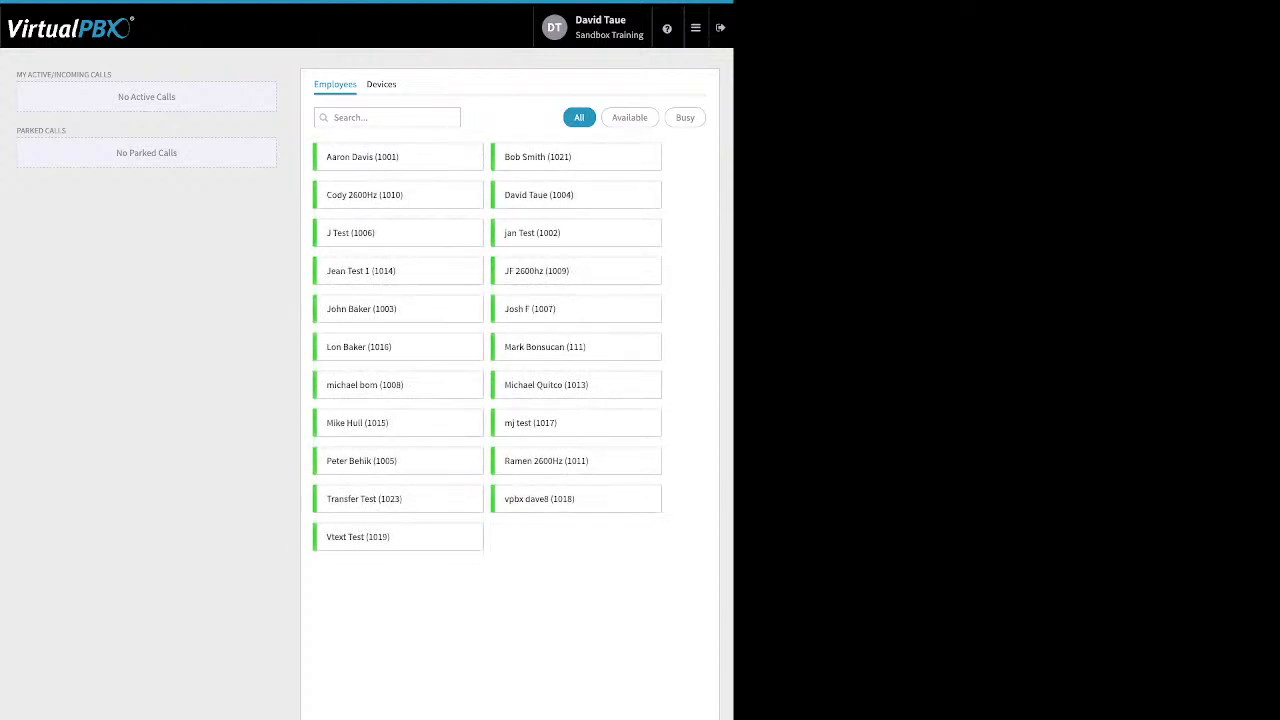
Step: Examine the active/incoming calls and parked calls panels on the Monitor page
left_click_drag(200, 160, 52, 75)
left_click(120, 75)
left_click(54, 76)
left_click_drag(66, 130, 17, 130)
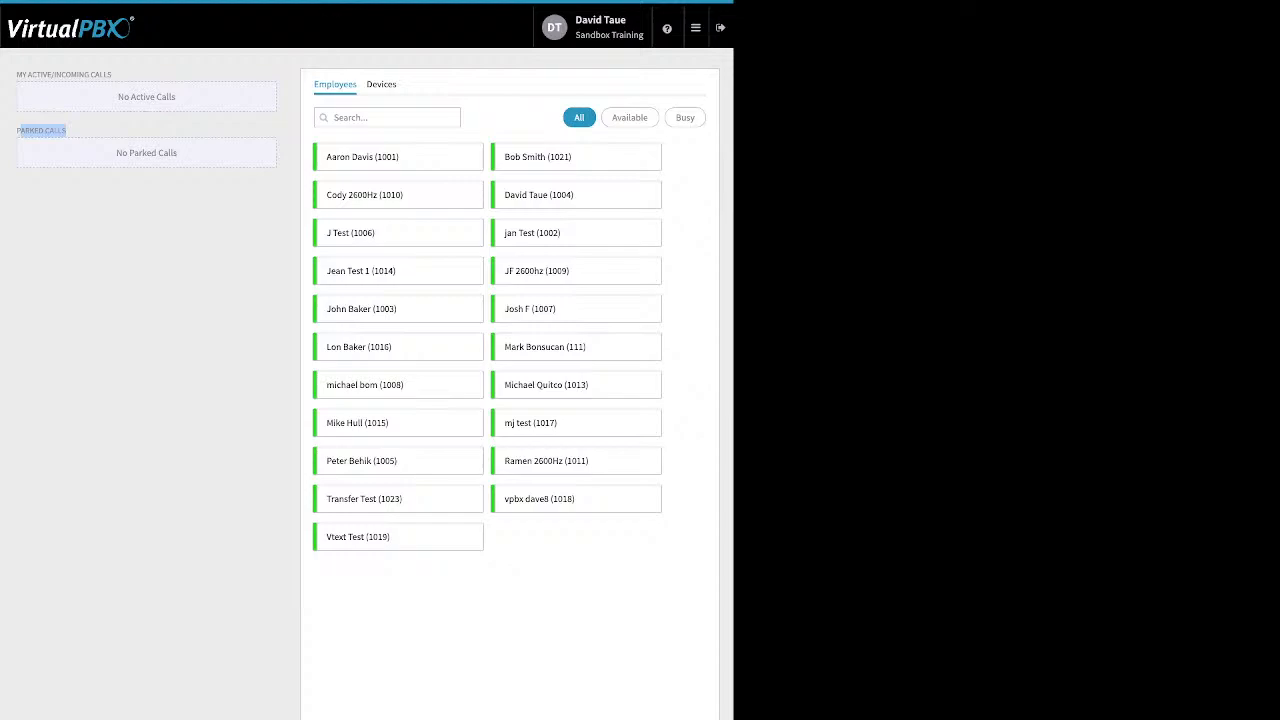
Step: Open the Webhooks page and bring up the Create New Webhook form
left_click(695, 27)
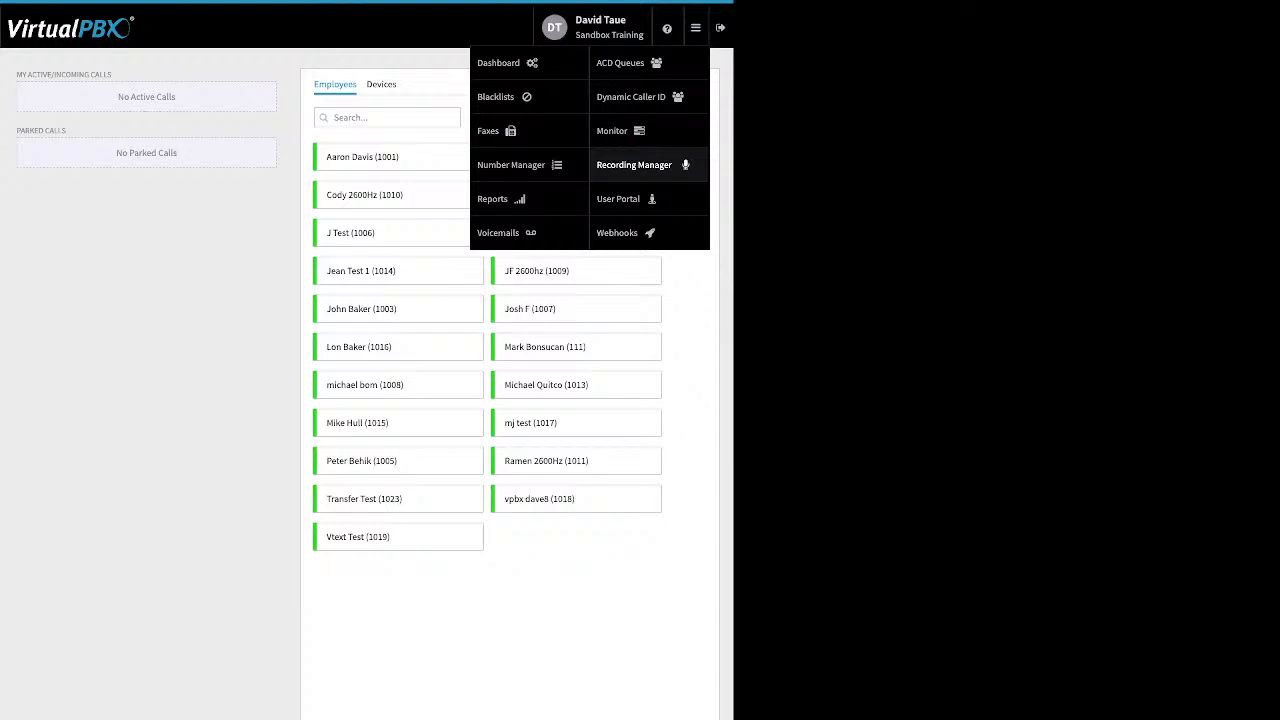
left_click(617, 232)
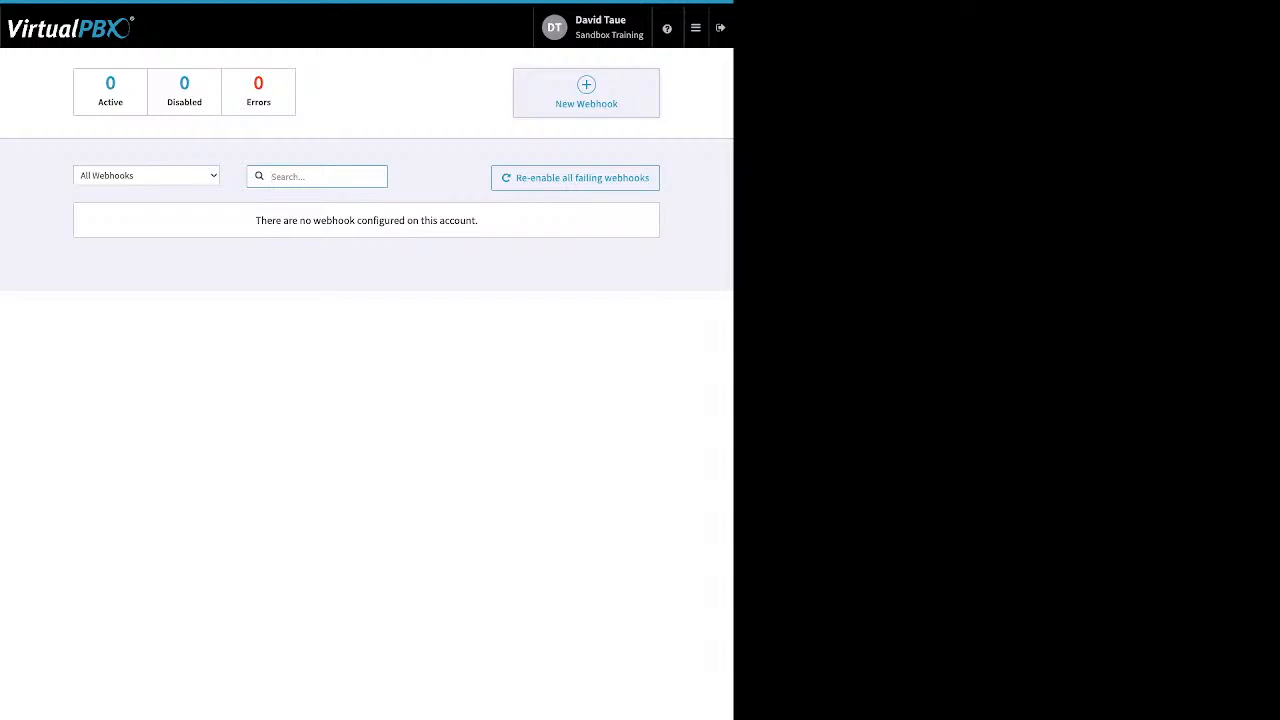
left_click(586, 94)
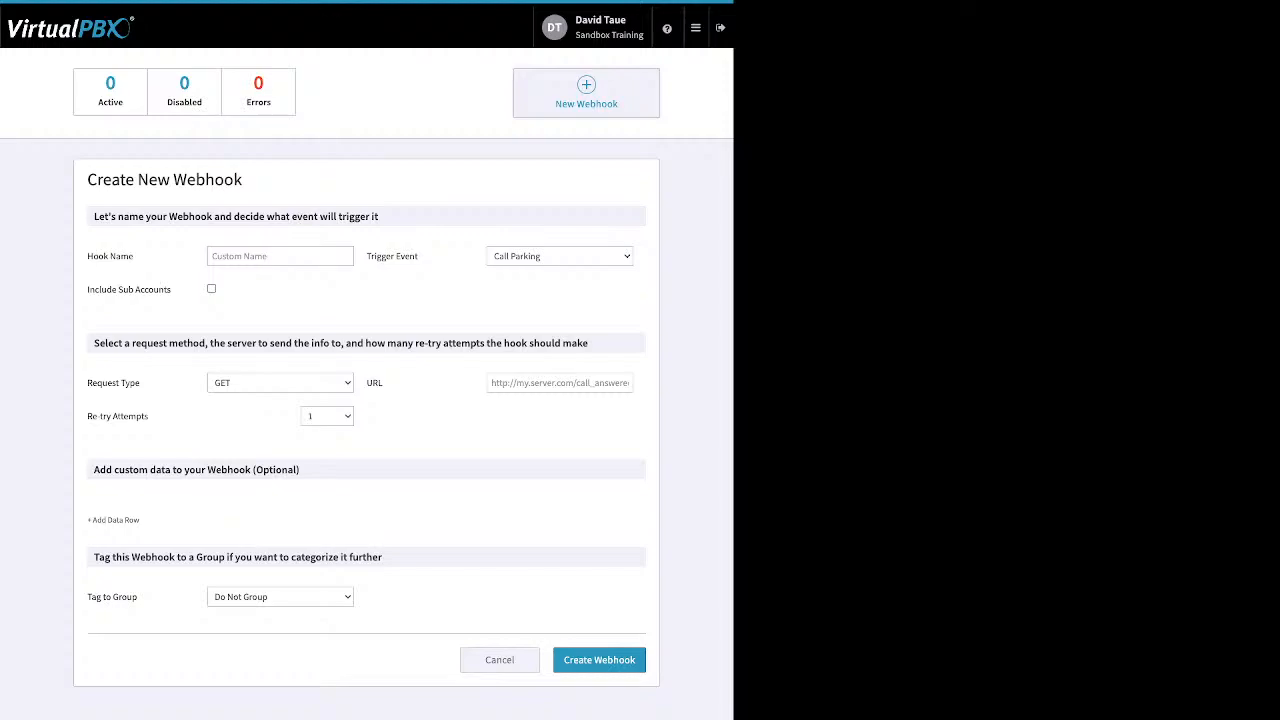
Step: Open the User Portal, select the newest voicemail and open its Mark As options
mouse_move(696, 28)
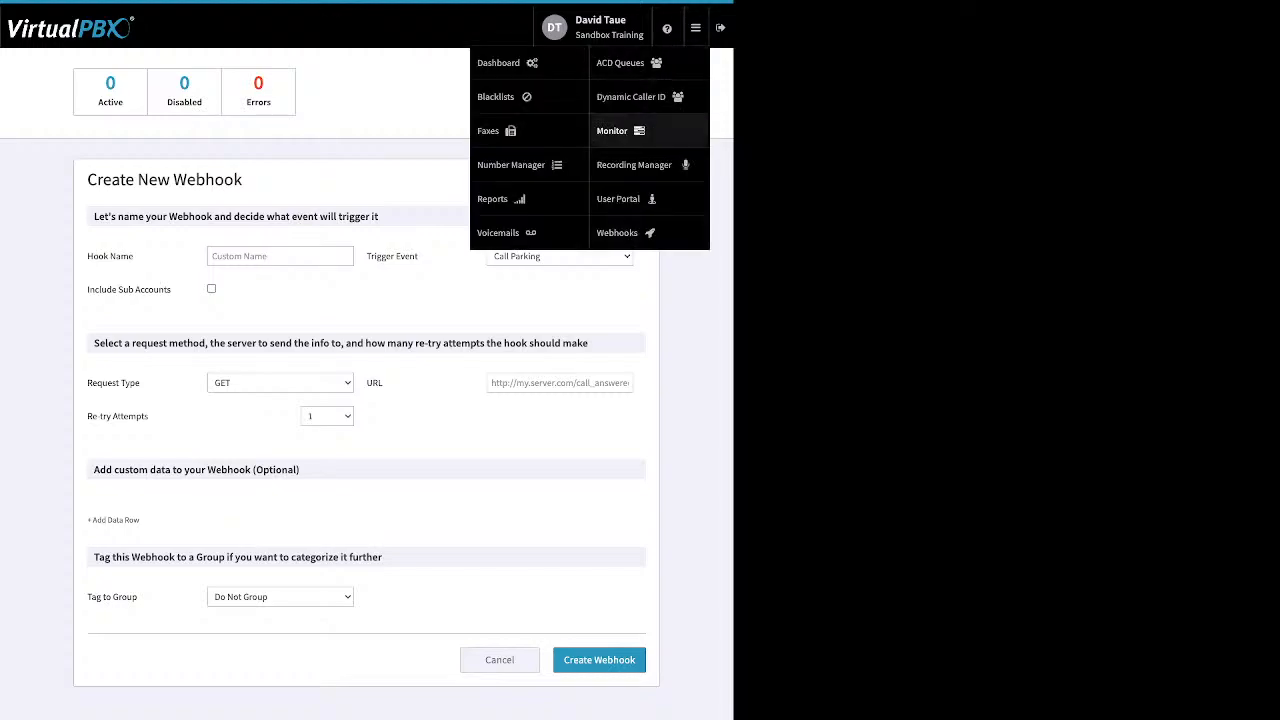
left_click(620, 199)
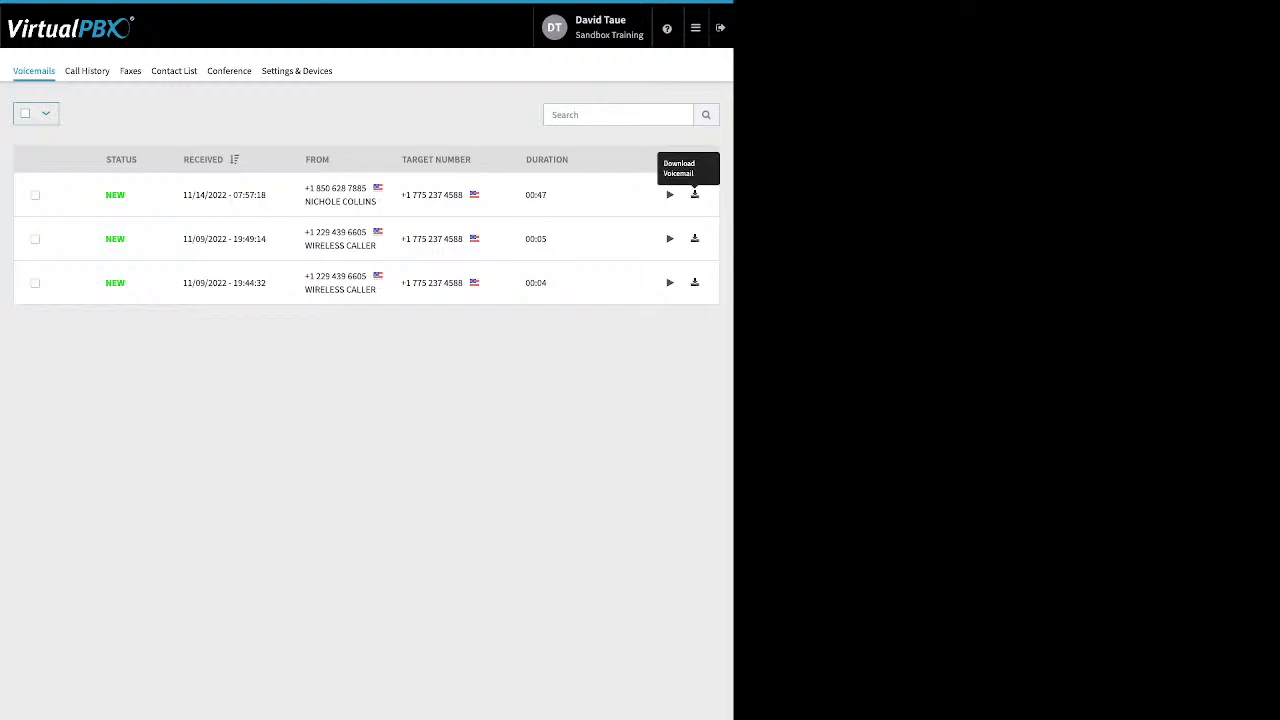
left_click(35, 195)
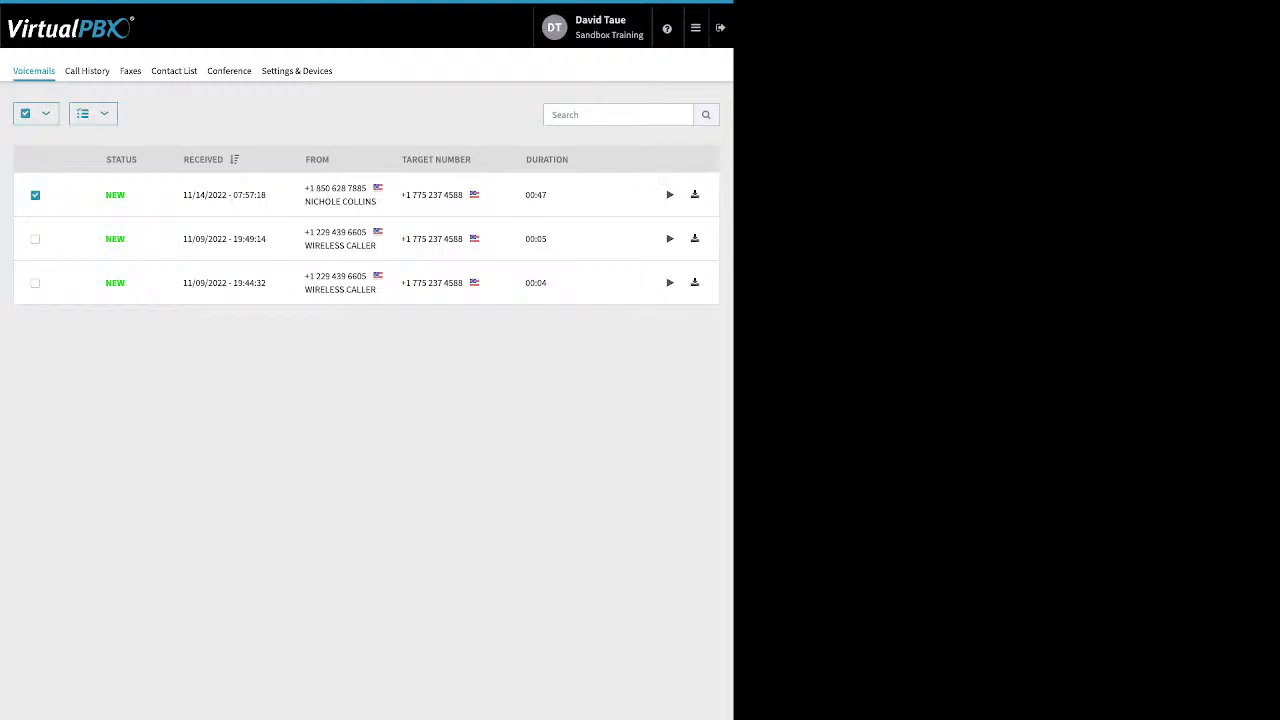
left_click(93, 114)
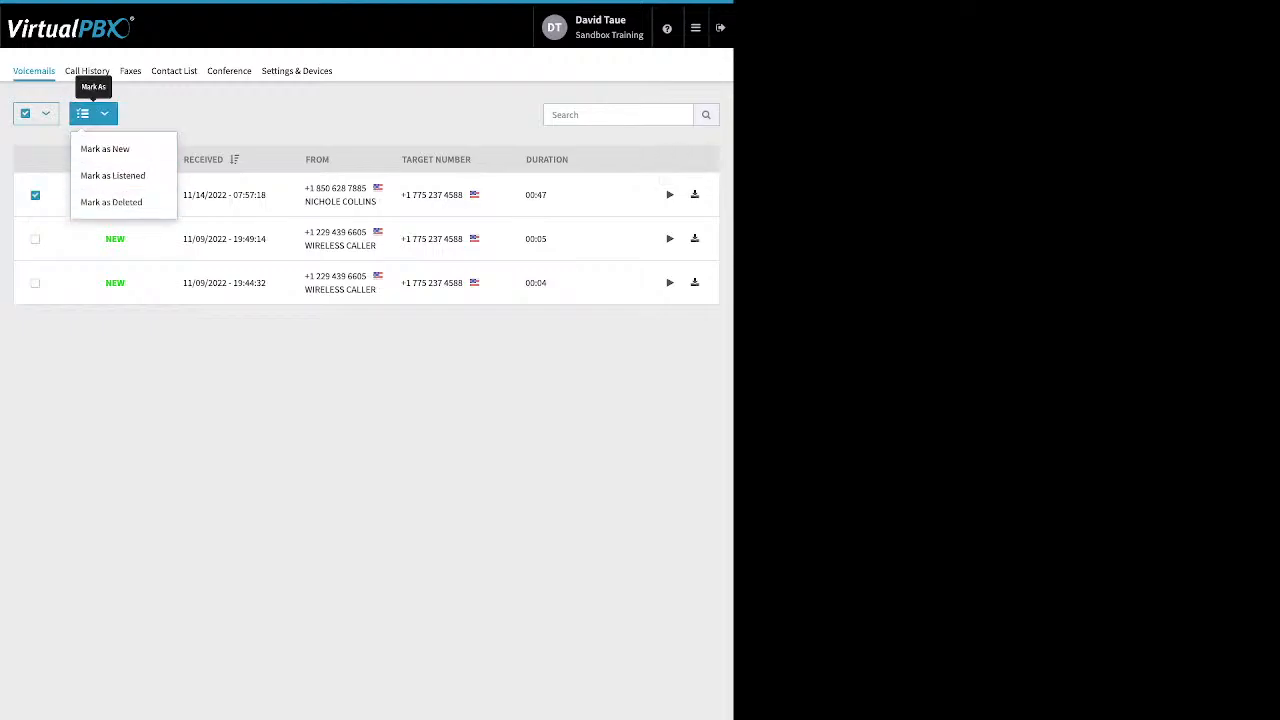
left_click(150, 380)
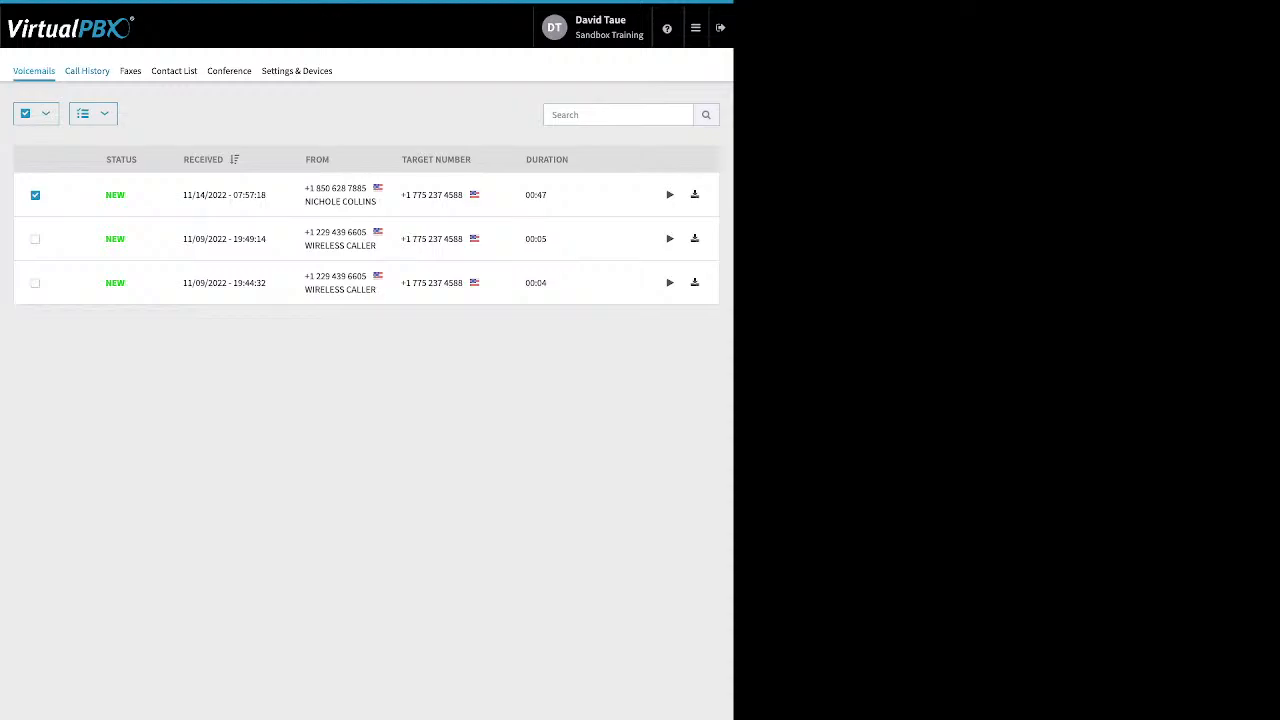
Step: Filter the call history from 11/01/2022 to 11/15/2022
left_click(87, 71)
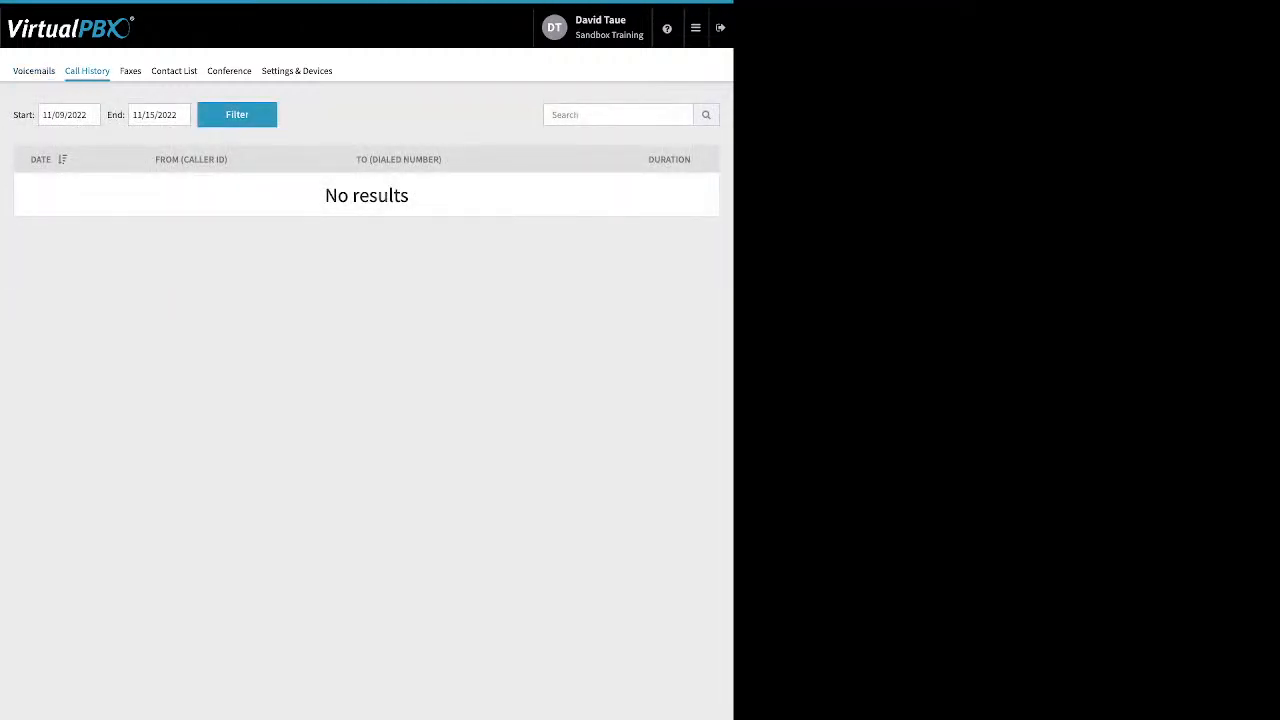
left_click(69, 114)
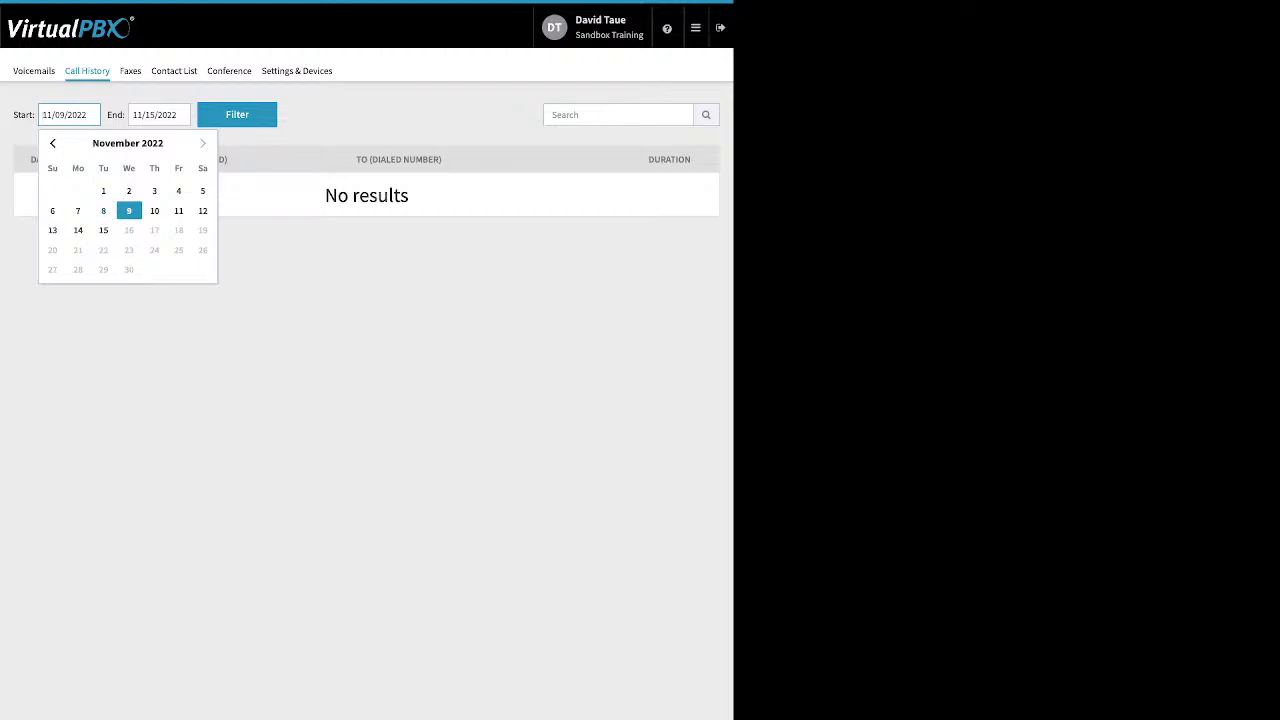
left_click(103, 189)
left_click(237, 115)
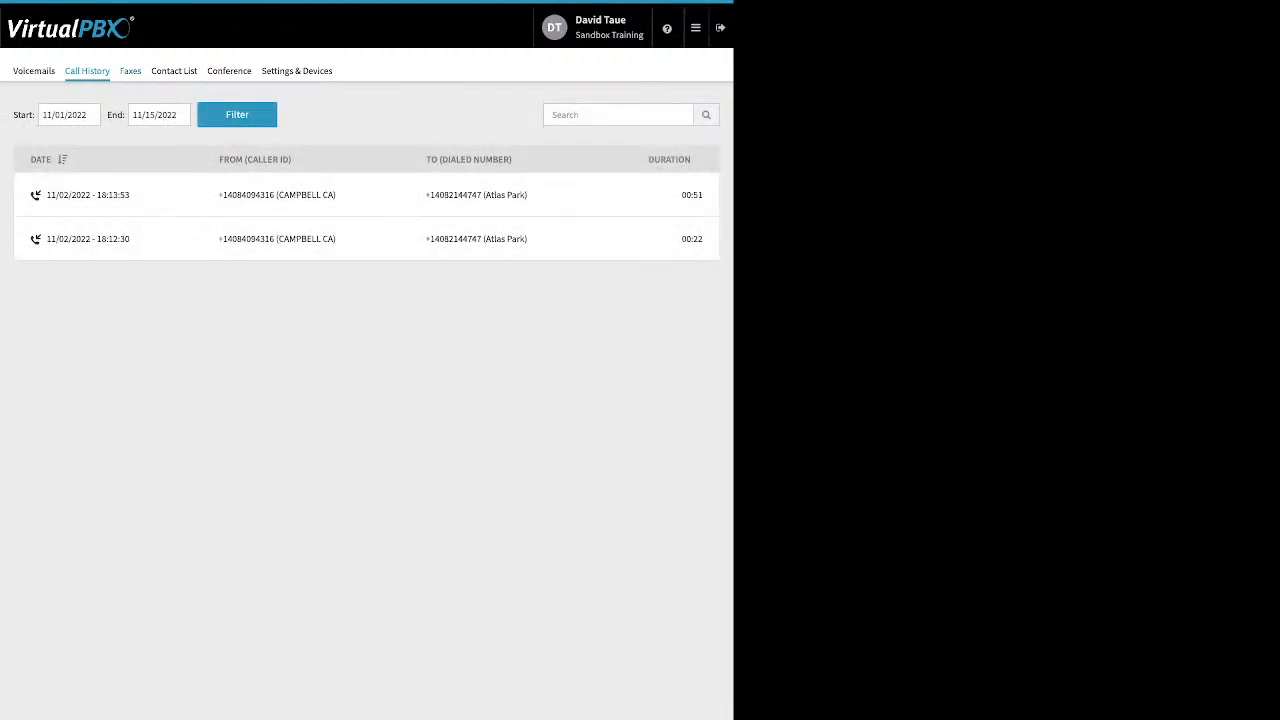
Step: View the Faxes and Contact List sections of the user portal
left_click(130, 71)
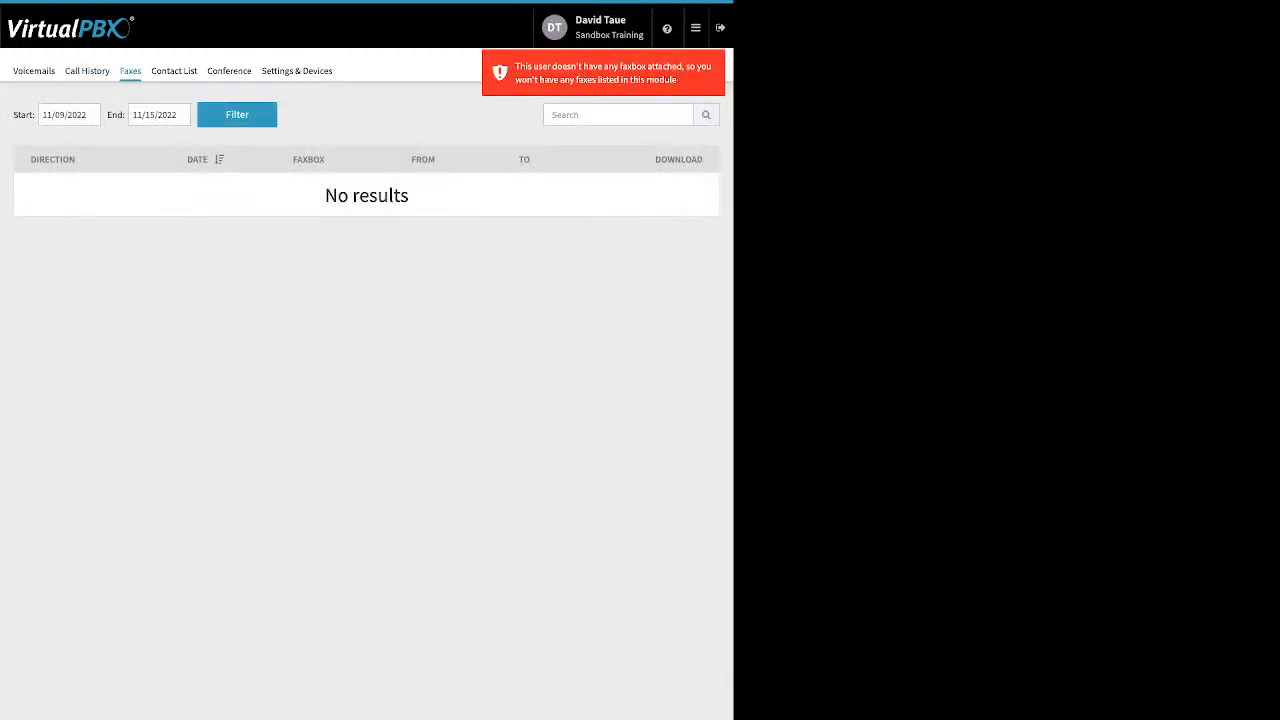
left_click(174, 71)
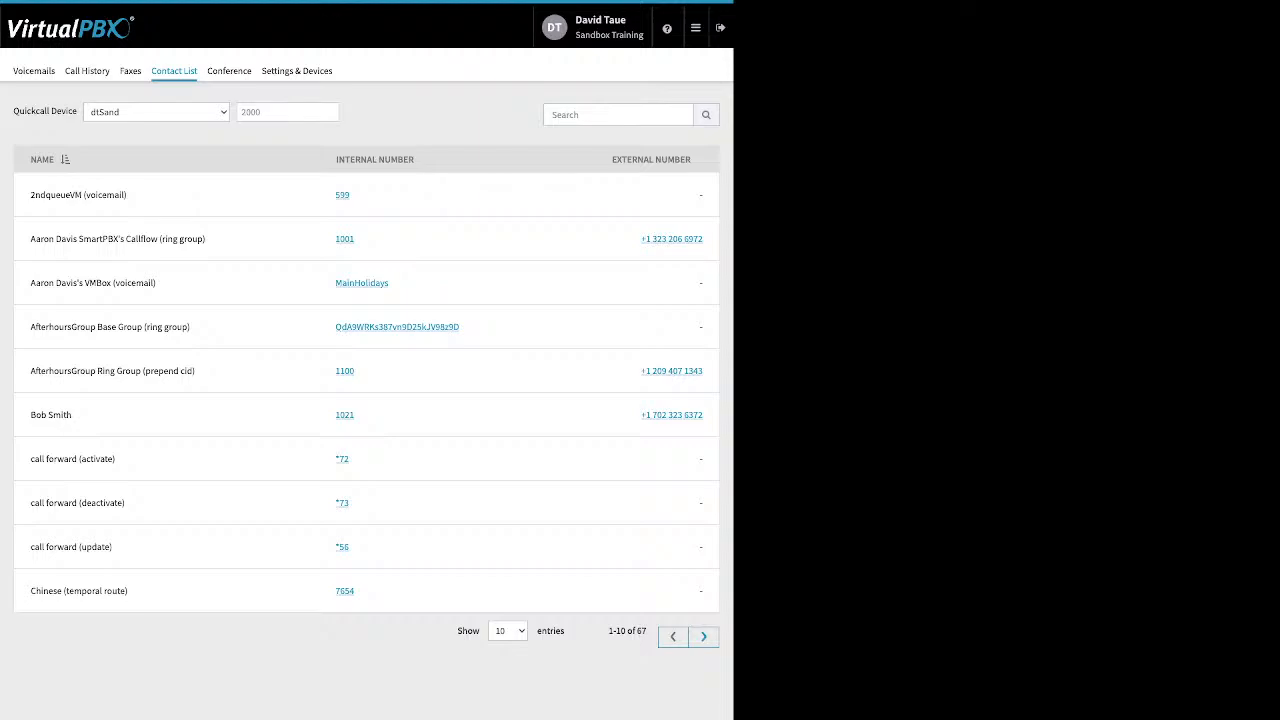
Step: Review the conference settings, toggling Play entry tone off and back on
left_click(229, 71)
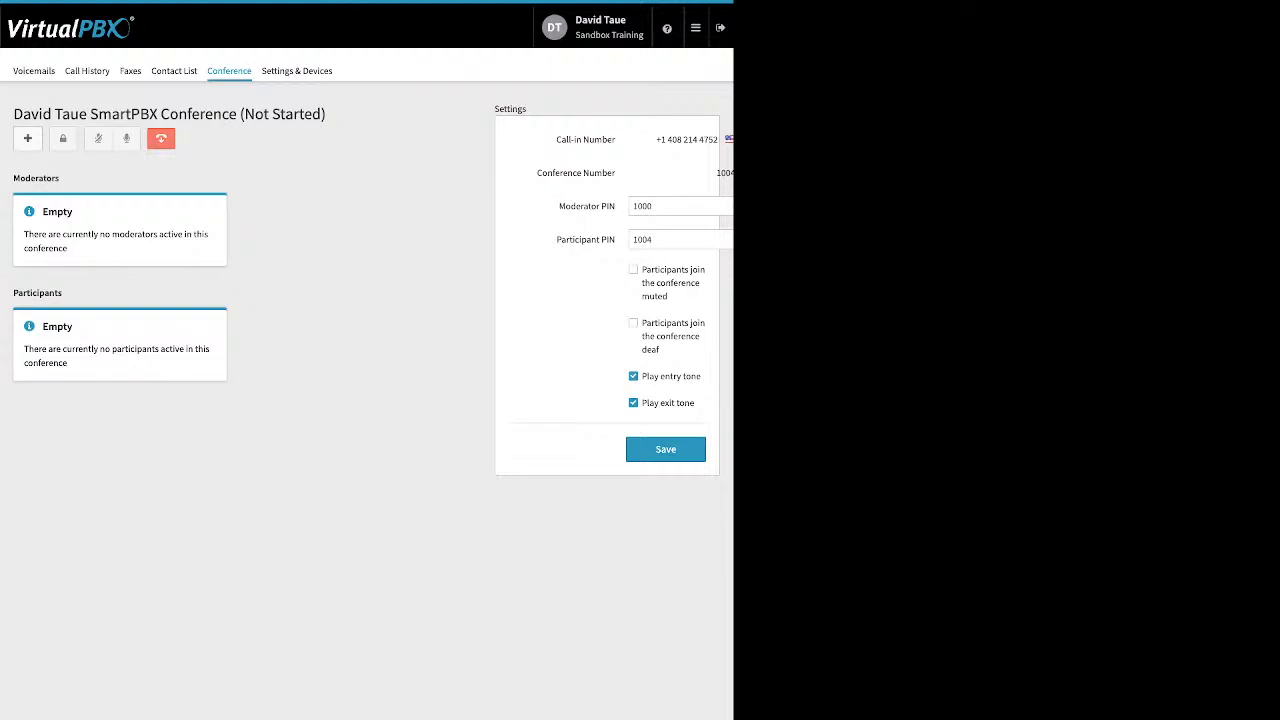
left_click_drag(558, 206, 616, 240)
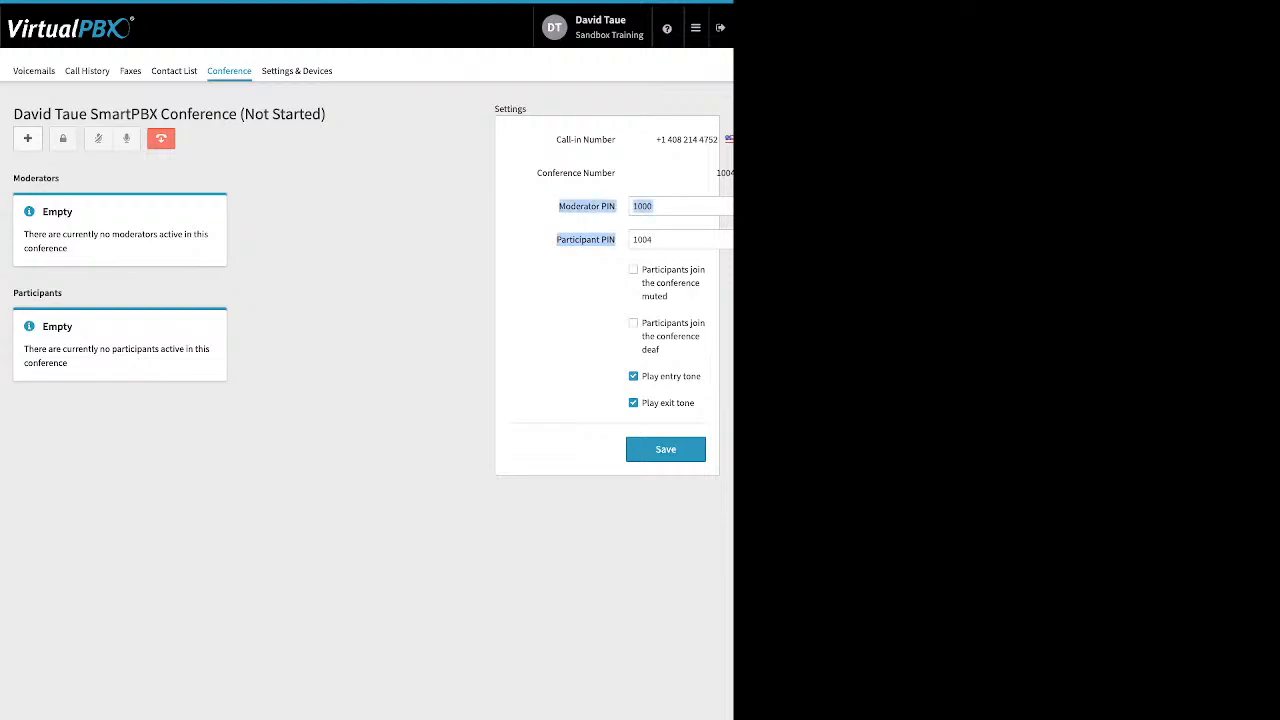
left_click(566, 300)
left_click_drag(641, 268, 660, 350)
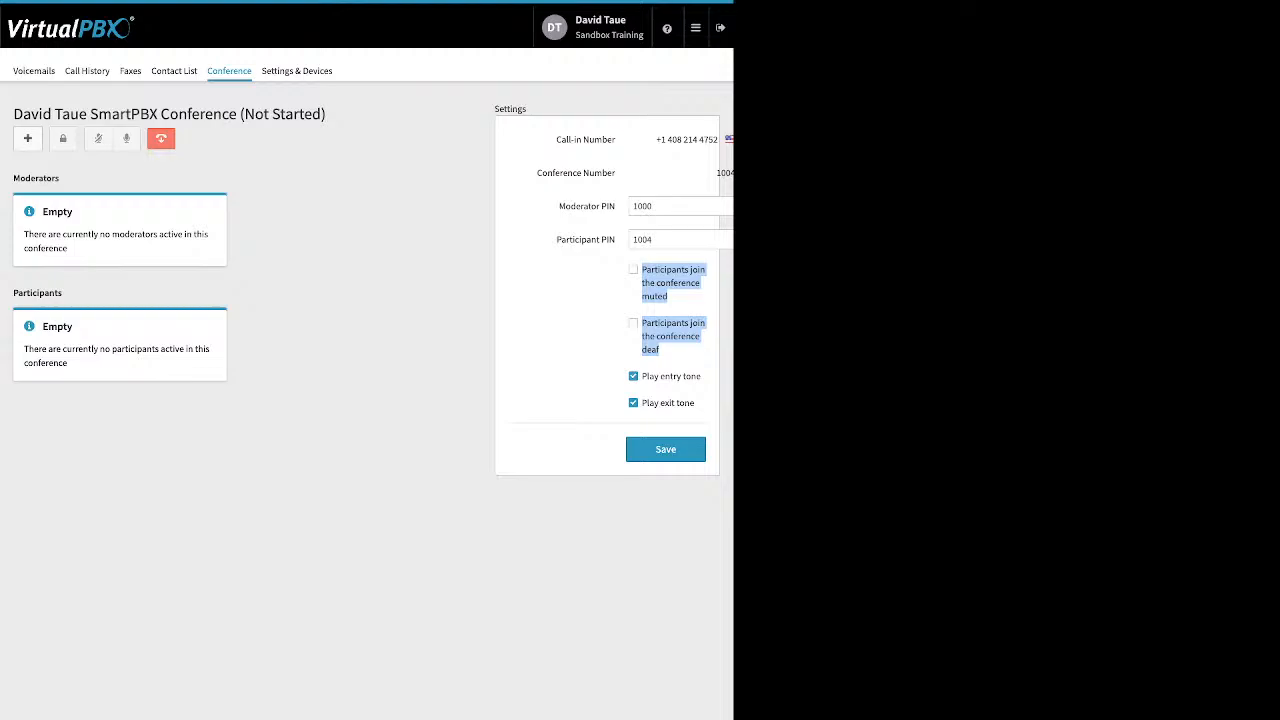
left_click(641, 376)
left_click_drag(641, 376, 695, 403)
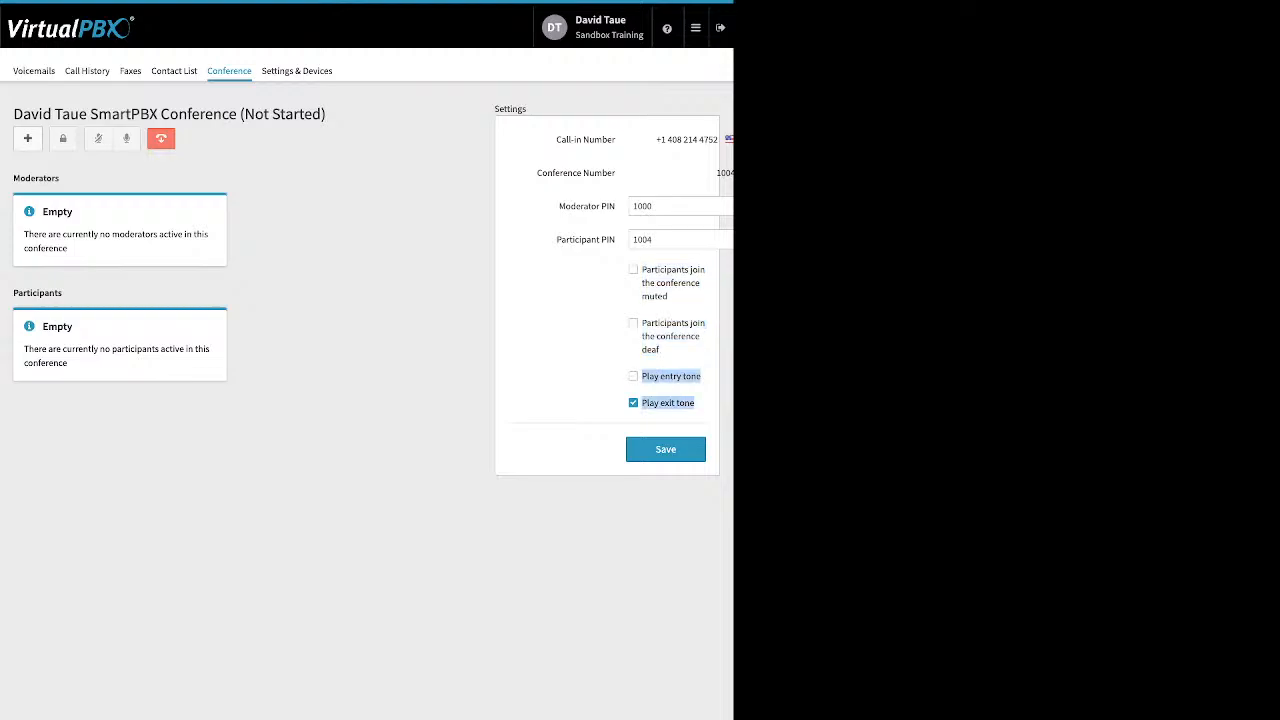
left_click(634, 376)
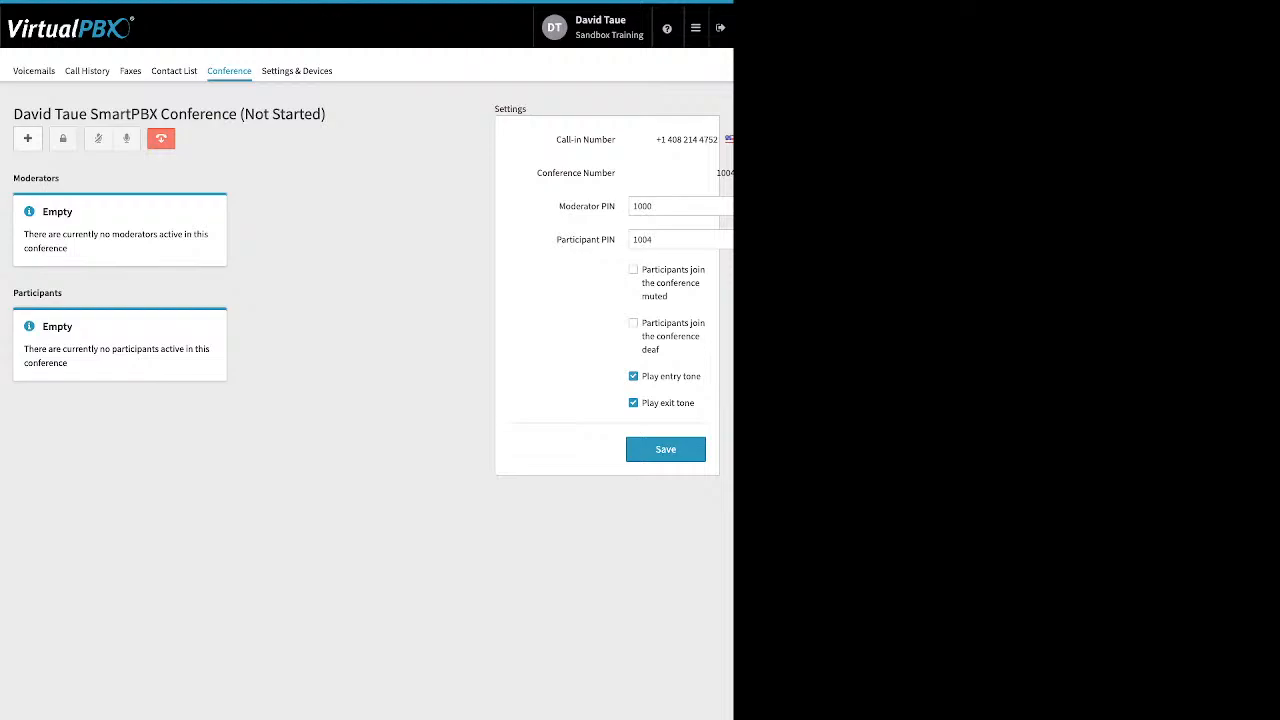
Step: Open Settings & Devices and enable call forwarding
left_click(296, 71)
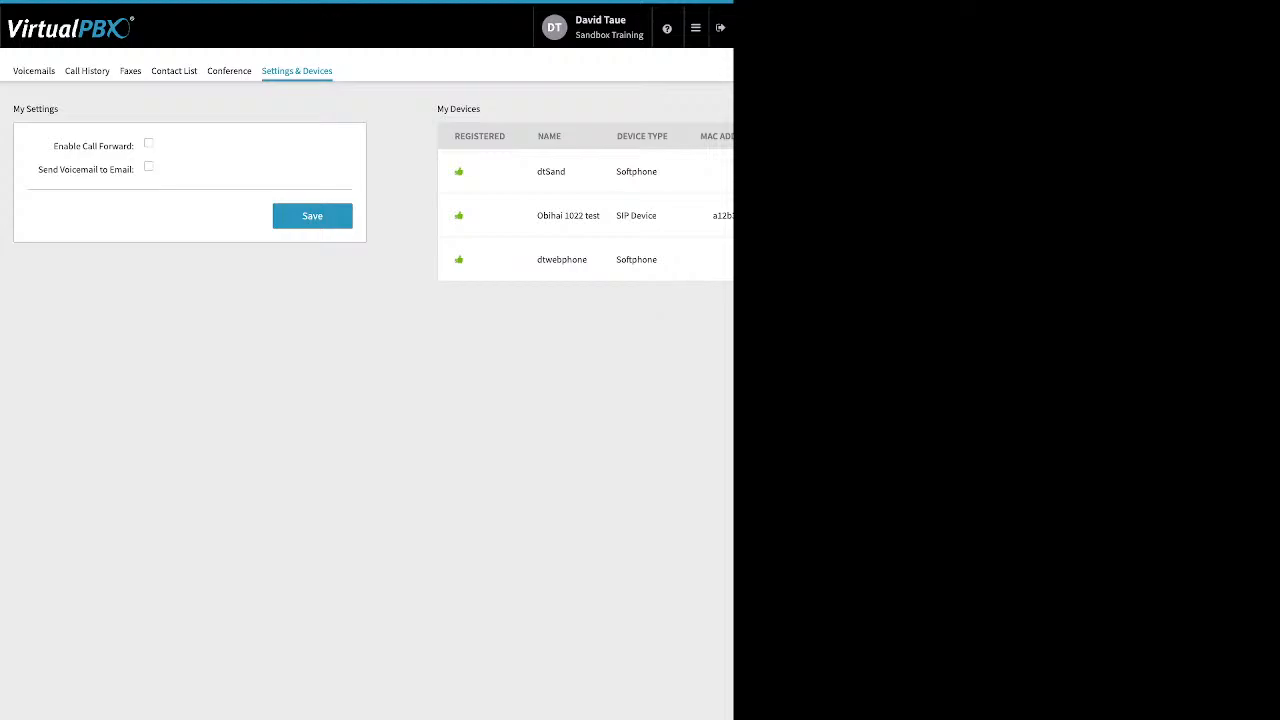
left_click_drag(54, 146, 132, 146)
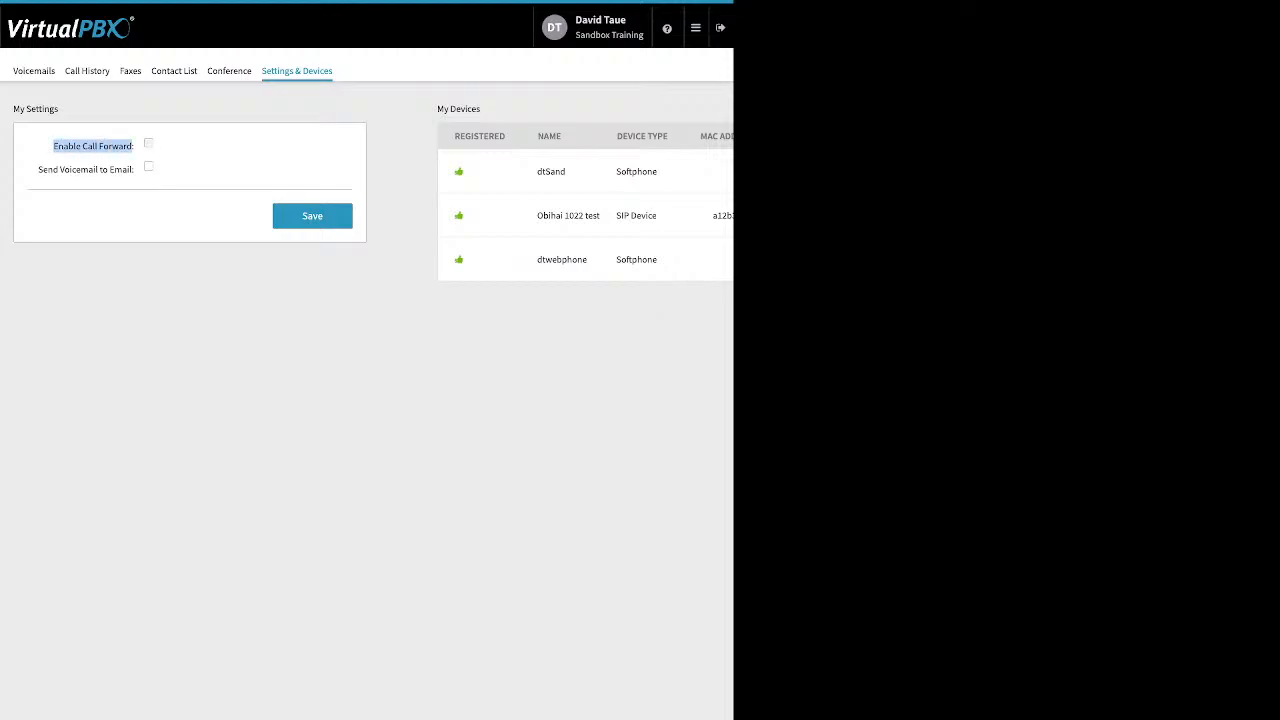
left_click(148, 143)
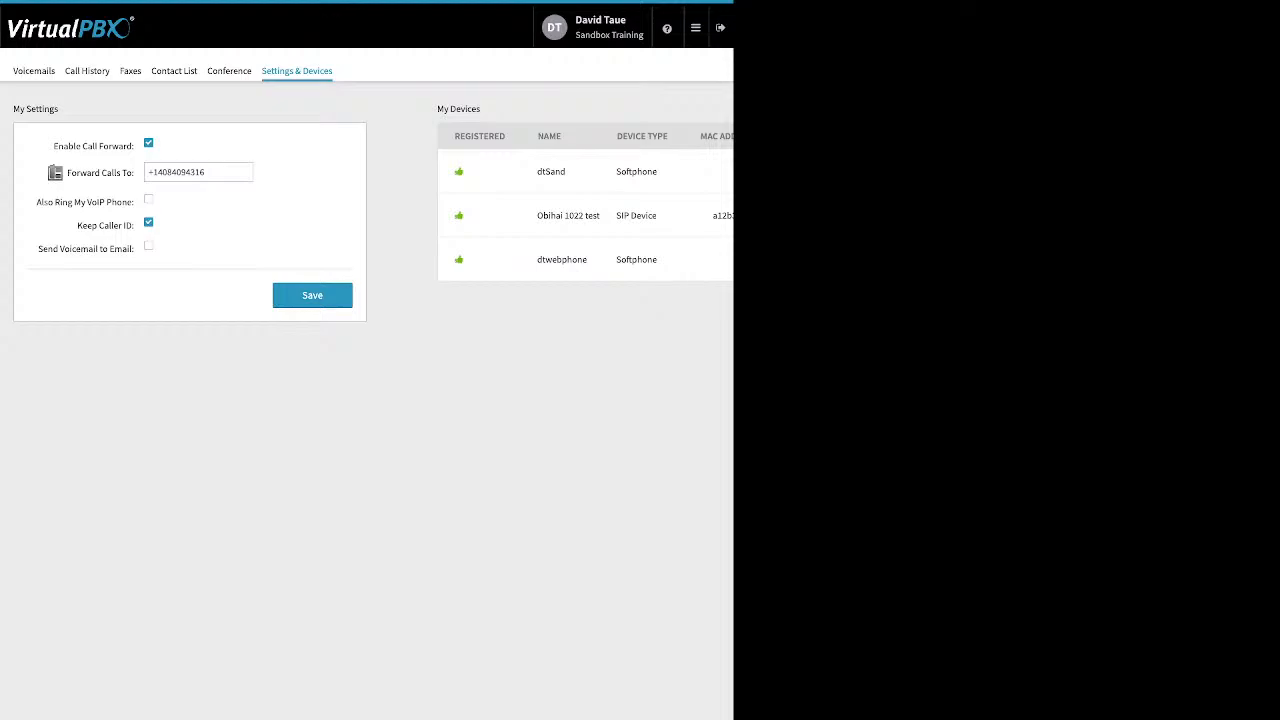
Step: Open the Dashboard
mouse_move(696, 28)
left_click(500, 62)
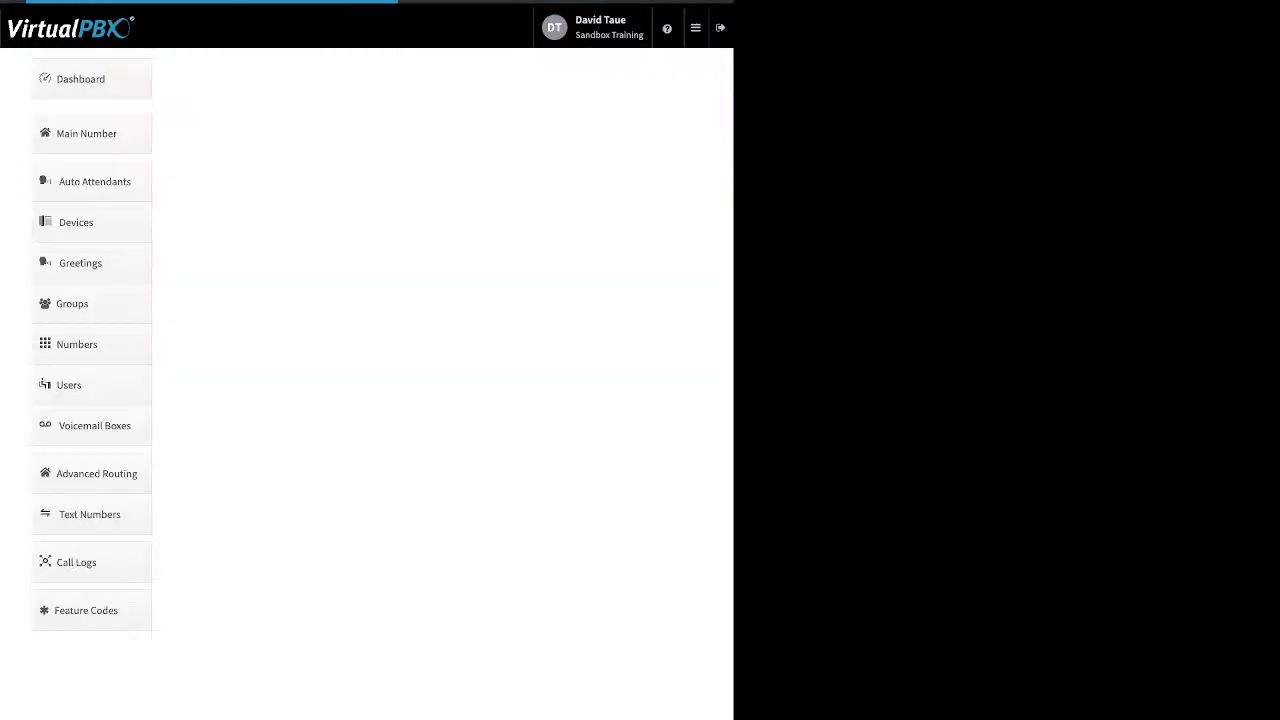